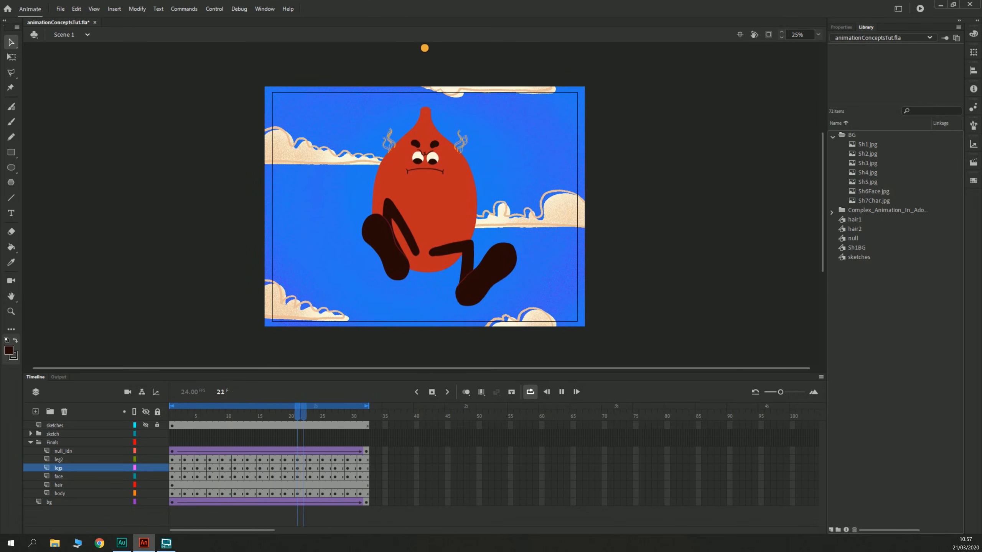
Step: Examine the null and leg2 layers' opening frames in Scene 1 and view the layer parenting links
{"action": "left_click", "coordinate": [175, 452]}
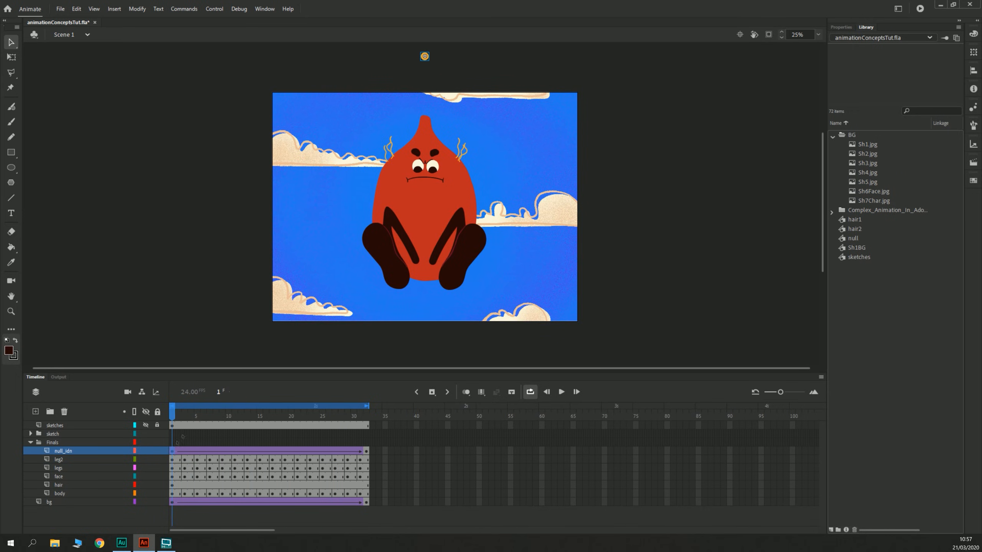
{"action": "left_click", "coordinate": [185, 460]}
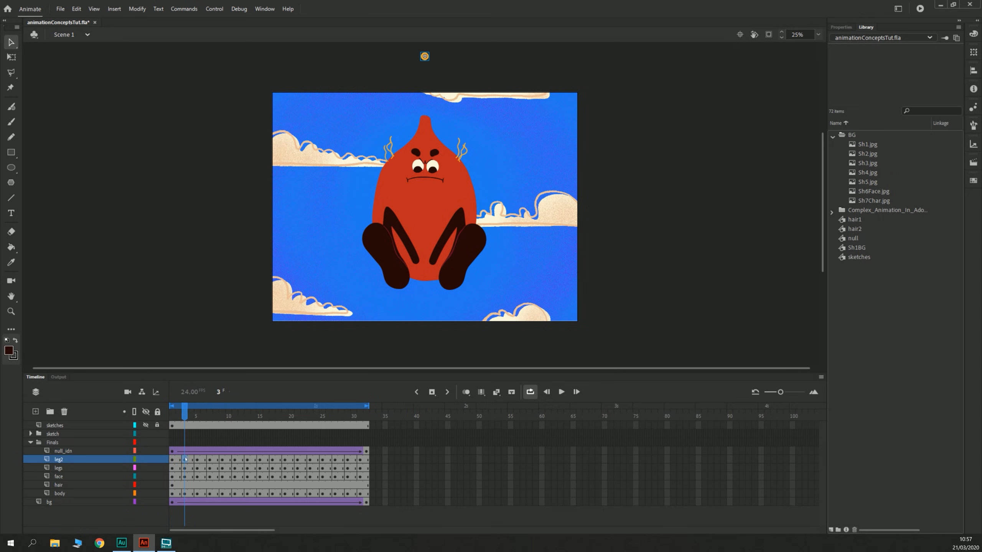
{"action": "left_click", "coordinate": [197, 460]}
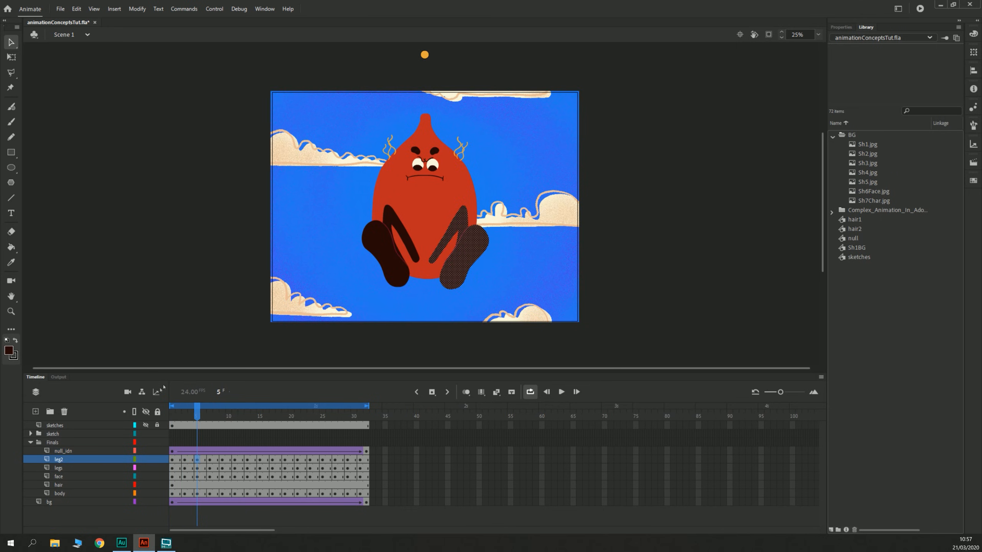
{"action": "left_click", "coordinate": [142, 392]}
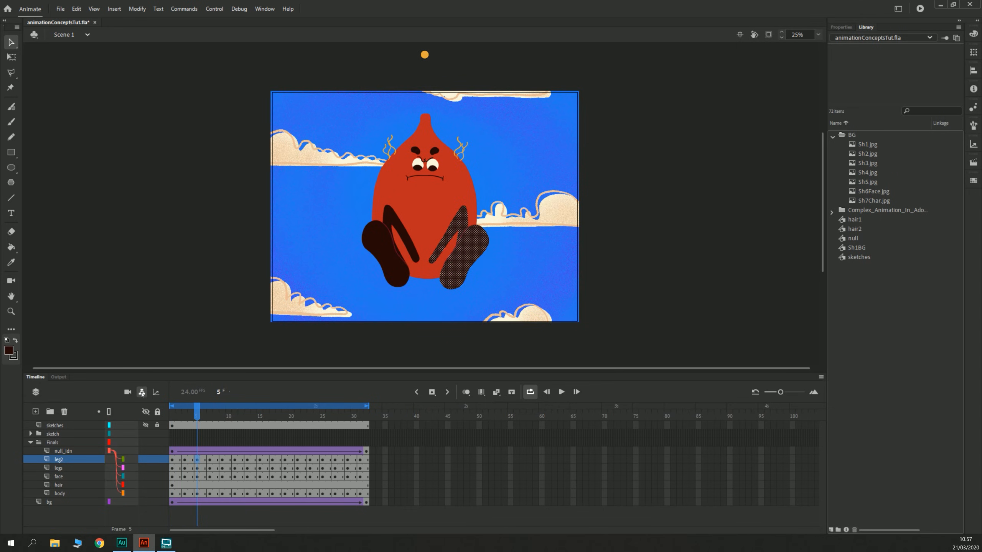
{"action": "left_click", "coordinate": [141, 392]}
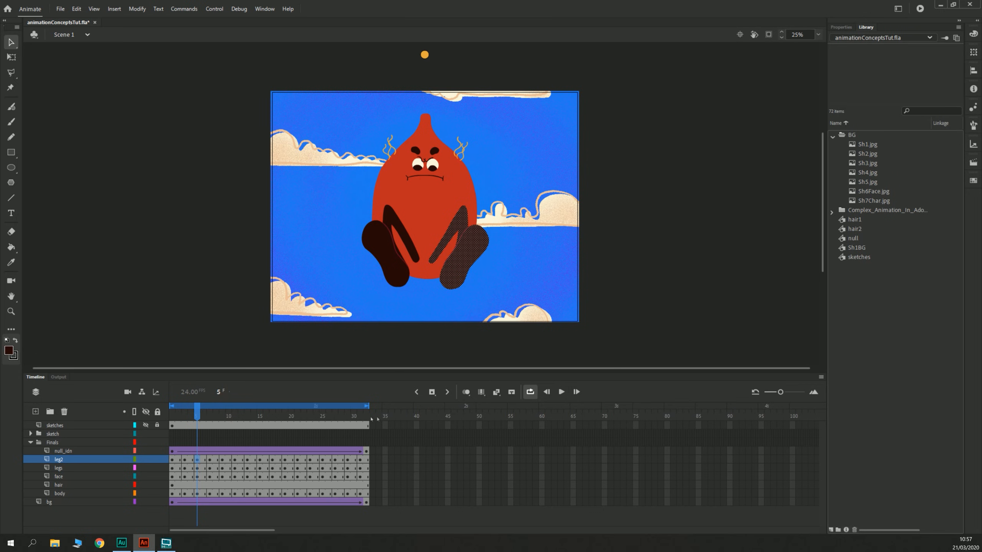
Step: Review the frames of all layers in the Finals folder and play the Scene 1 animation
{"action": "left_click_drag", "start_coordinate": [366, 493], "coordinate": [173, 451]}
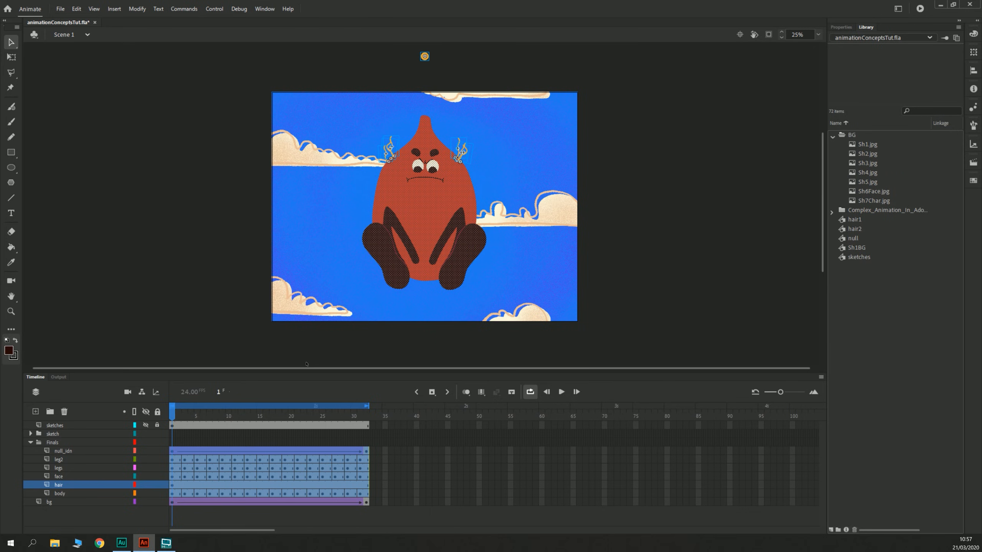
{"action": "left_click", "coordinate": [392, 466]}
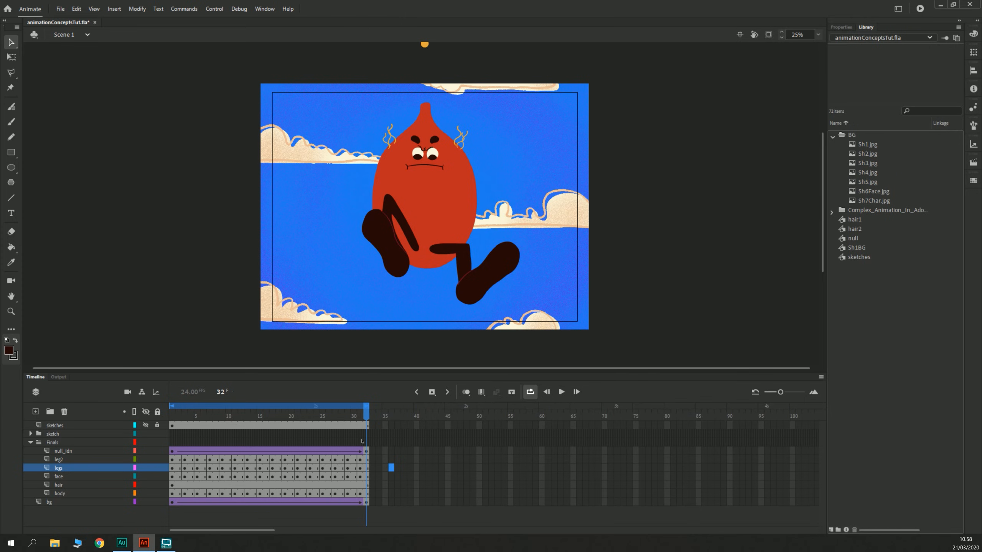
{"action": "key", "text": "Return"}
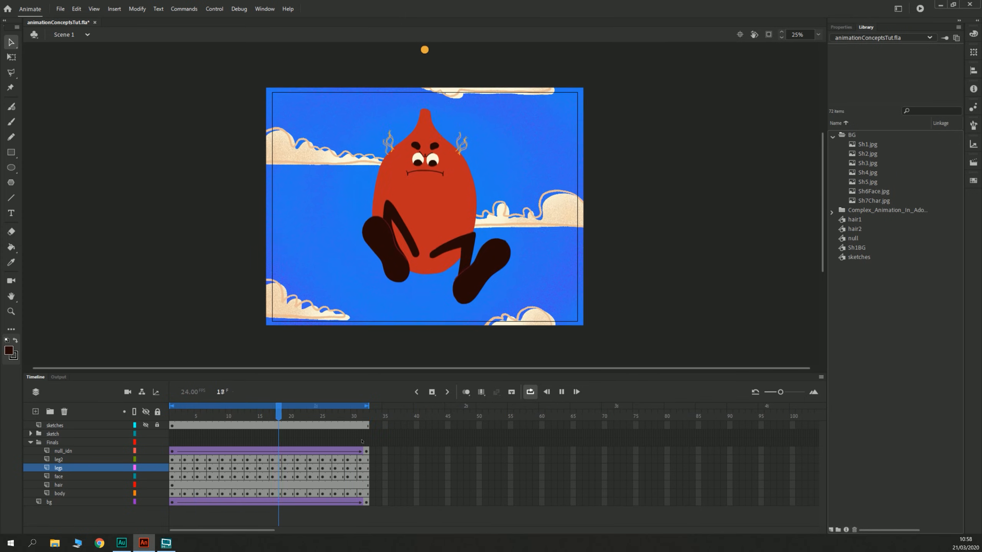
{"action": "key", "text": "Return"}
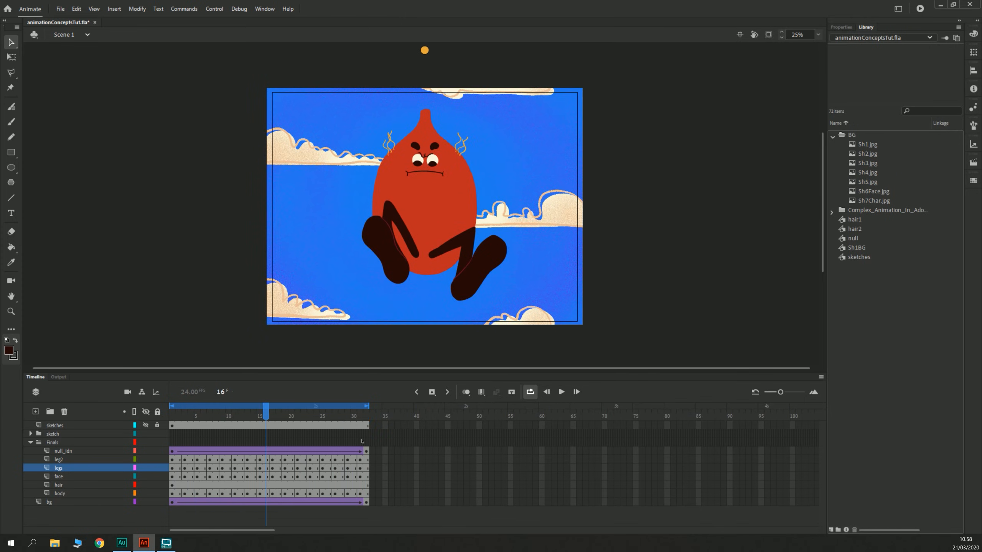
Step: Open Scene 2, preview its rough sketch animation, and turn off loop playback
{"action": "left_click", "coordinate": [66, 37]}
{"action": "left_click", "coordinate": [63, 66]}
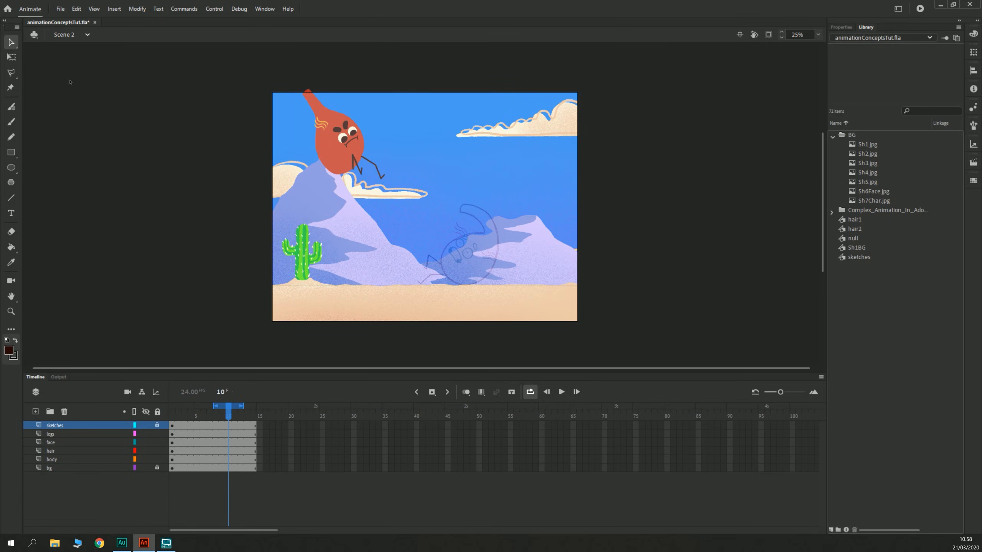
{"action": "left_click_drag", "start_coordinate": [171, 418], "coordinate": [254, 422]}
{"action": "key", "text": "Return"}
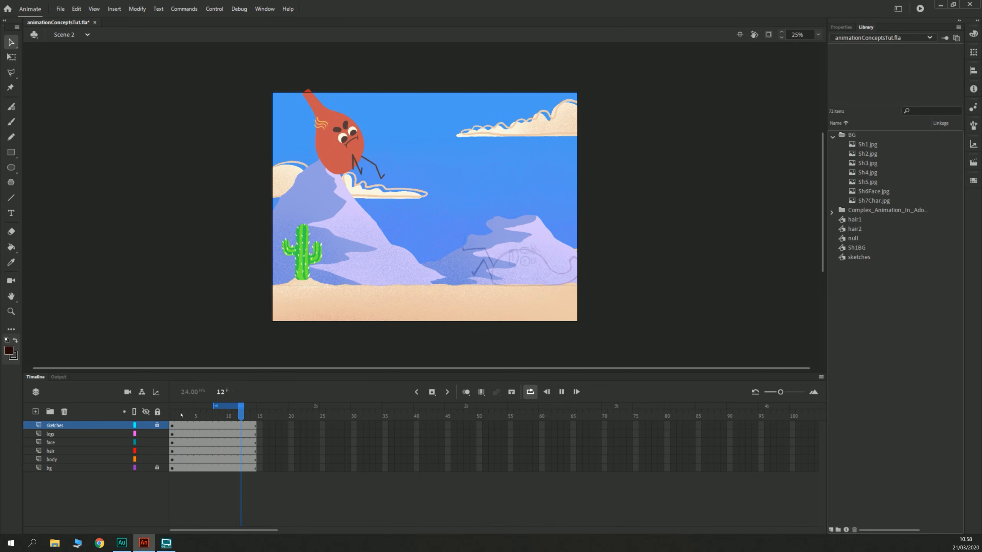
{"action": "left_click", "coordinate": [531, 393]}
{"action": "key", "text": "Return"}
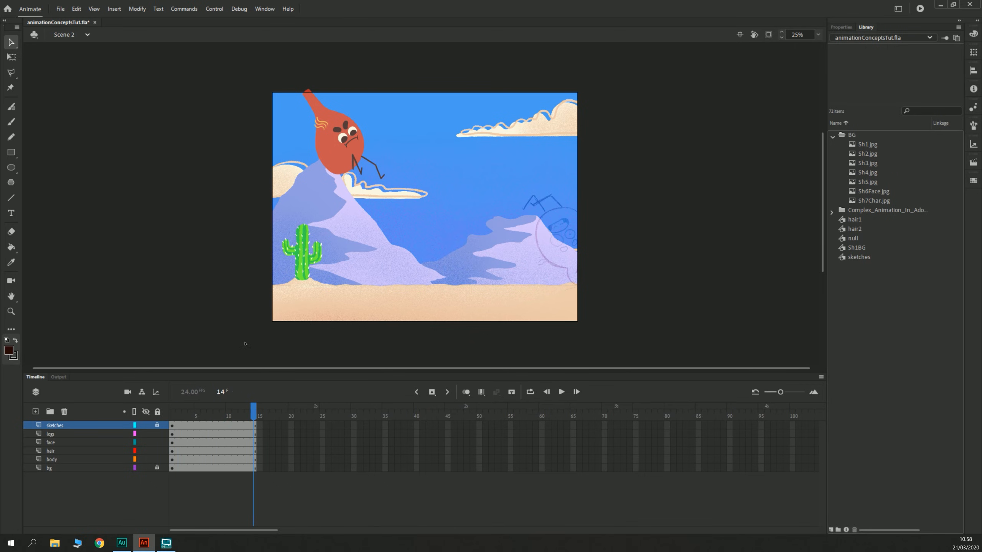
Step: Play the Scene 2 sketch animation repeatedly to study the character's fall and landing
{"action": "key", "text": "Return"}
{"action": "key", "text": "Return"}
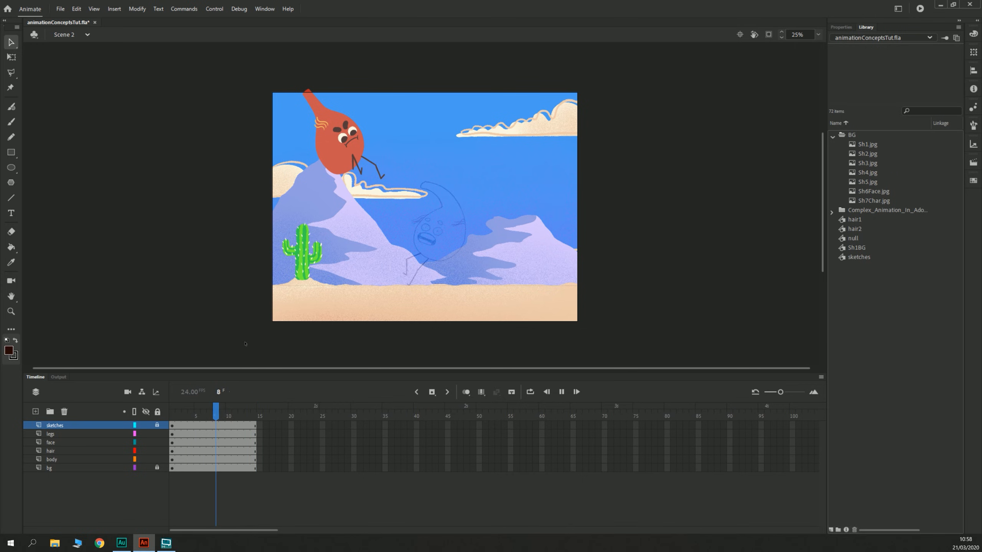
{"action": "key", "text": "Return"}
{"action": "key", "text": "Return"}
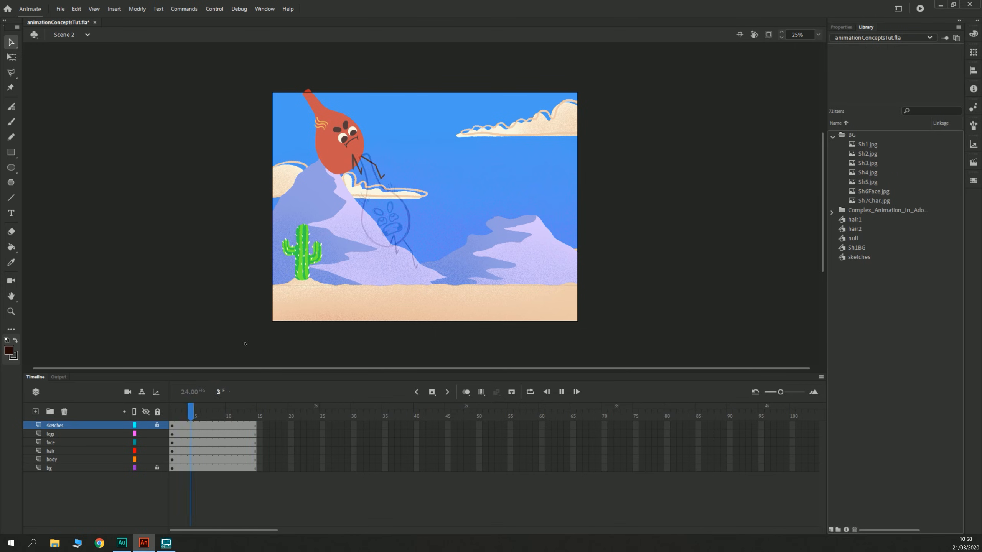
{"action": "key", "text": "Return"}
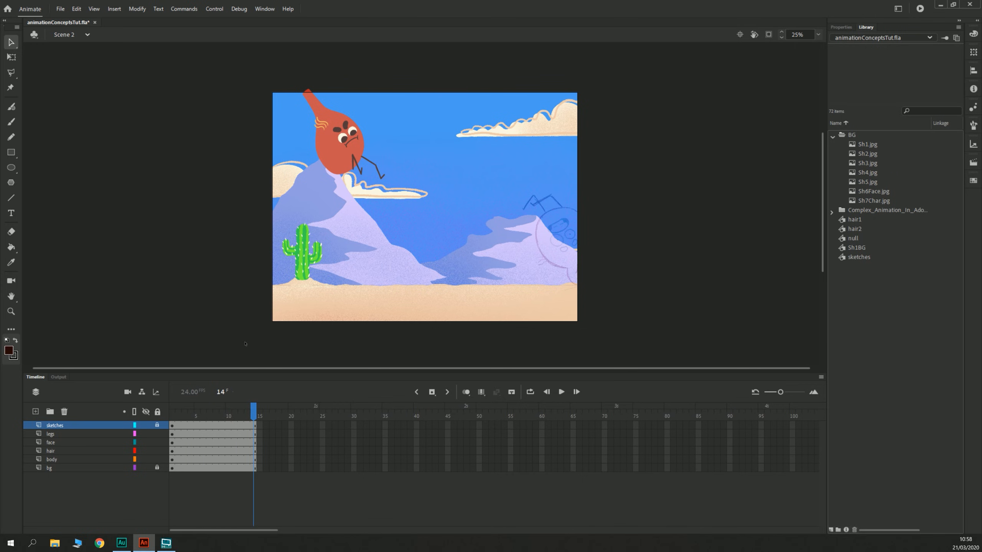
{"action": "key", "text": "Return"}
{"action": "key", "text": "Return"}
{"action": "key", "text": "Return"}
{"action": "key", "text": "Return"}
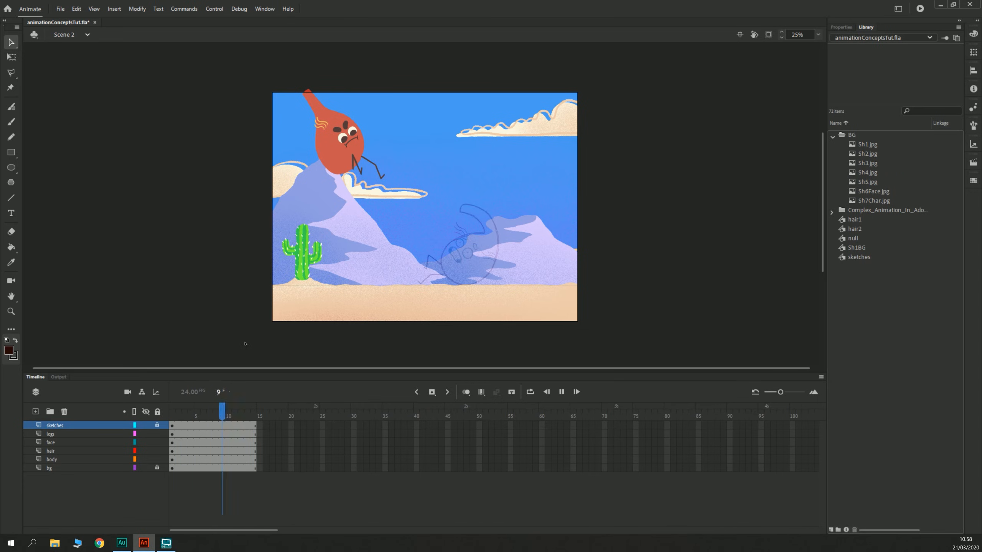
{"action": "key", "text": "Return"}
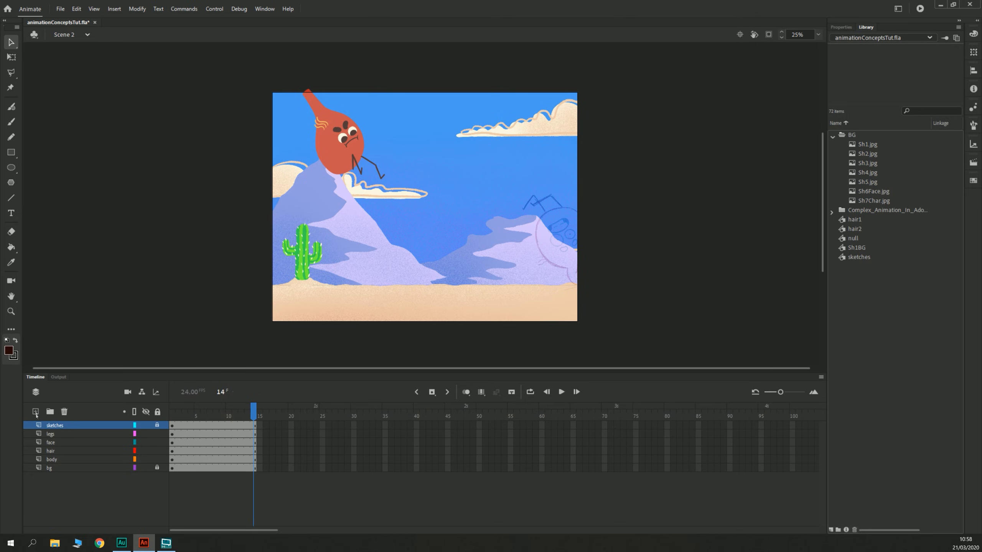
Step: Group the legs, face, hair and body layers in a new layer folder named main
{"action": "left_click", "coordinate": [50, 468]}
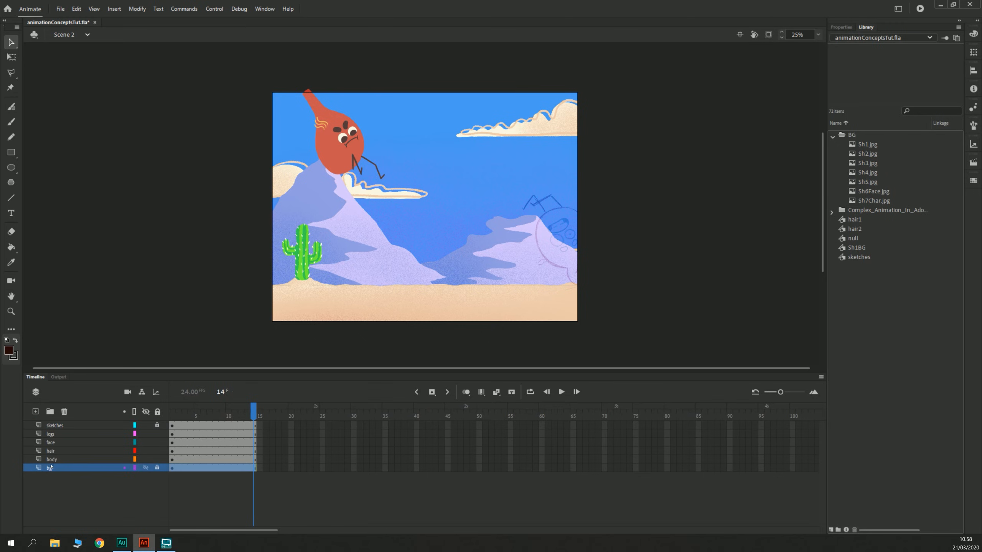
{"action": "left_click", "coordinate": [51, 459]}
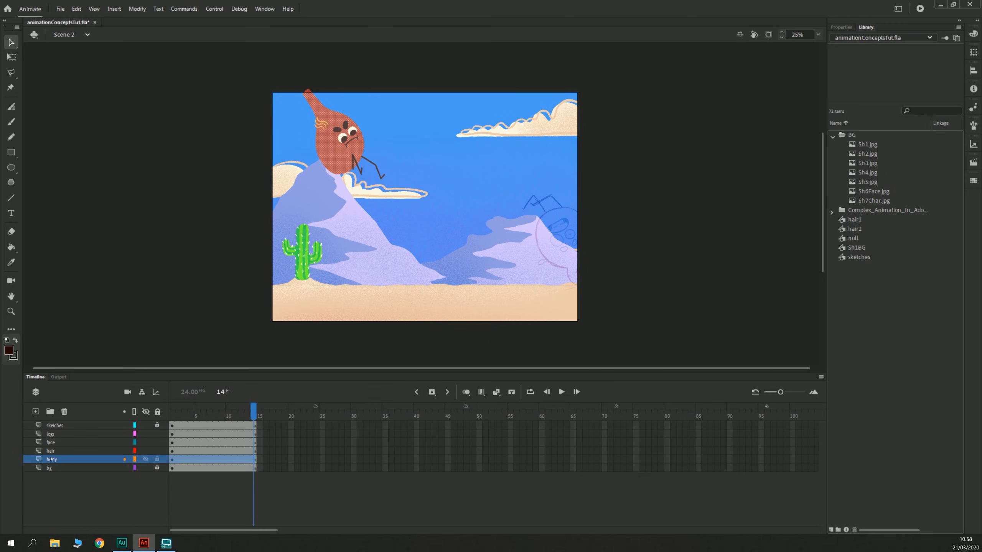
{"action": "left_click", "coordinate": [50, 434], "text": "shift"}
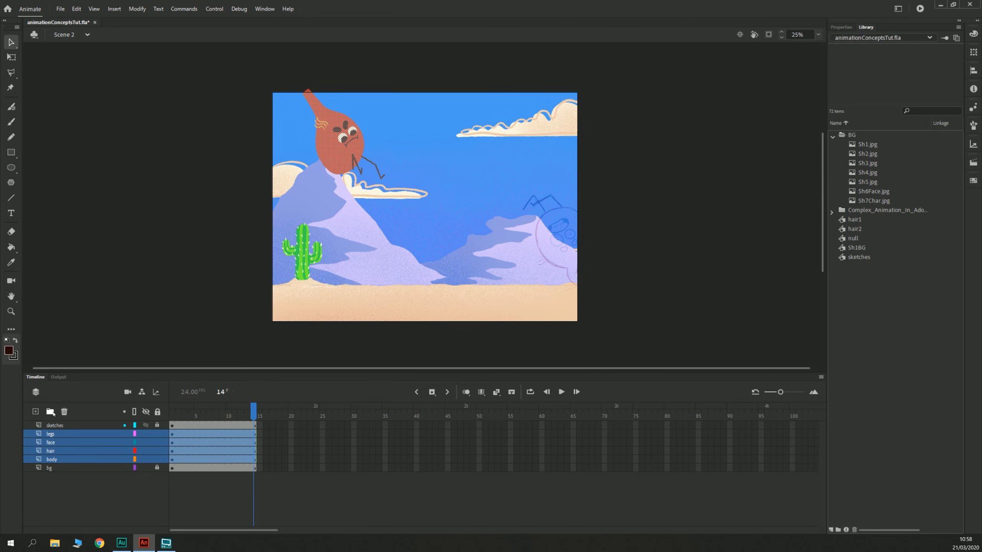
{"action": "left_click", "coordinate": [50, 411]}
{"action": "left_click", "coordinate": [49, 444]}
{"action": "left_click", "coordinate": [51, 467], "text": "shift"}
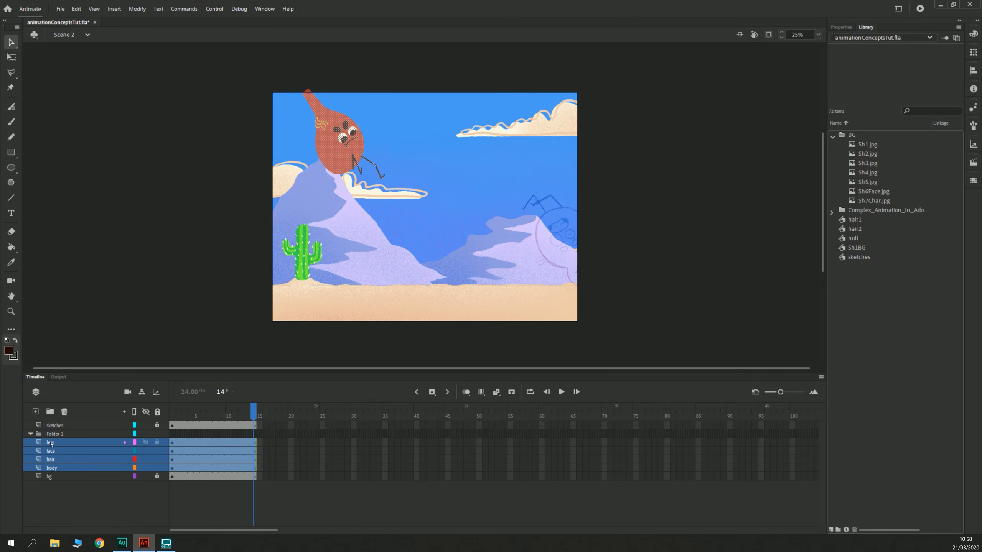
{"action": "left_click_drag", "start_coordinate": [52, 444], "coordinate": [55, 436]}
{"action": "double_click", "coordinate": [54, 435]}
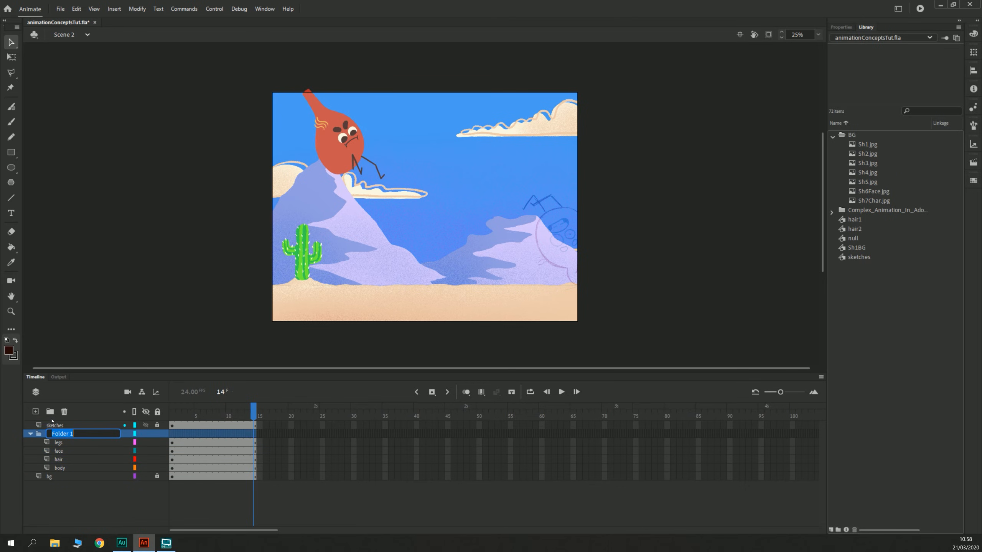
{"action": "type", "text": "main"}
{"action": "key", "text": "Return"}
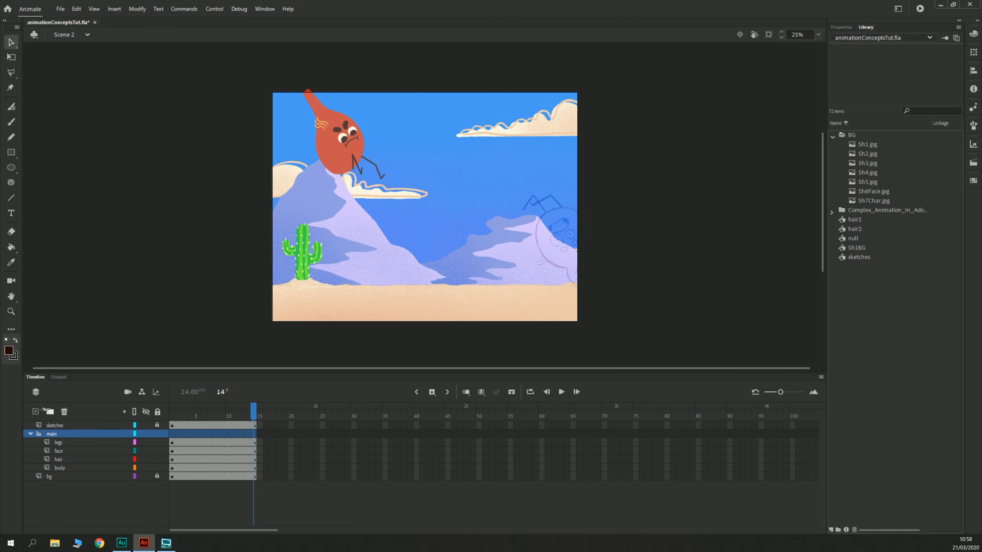
Step: Add four empty layers above the main folder, deleting the surplus fifth one
{"action": "left_click", "coordinate": [35, 412]}
{"action": "left_click", "coordinate": [35, 412]}
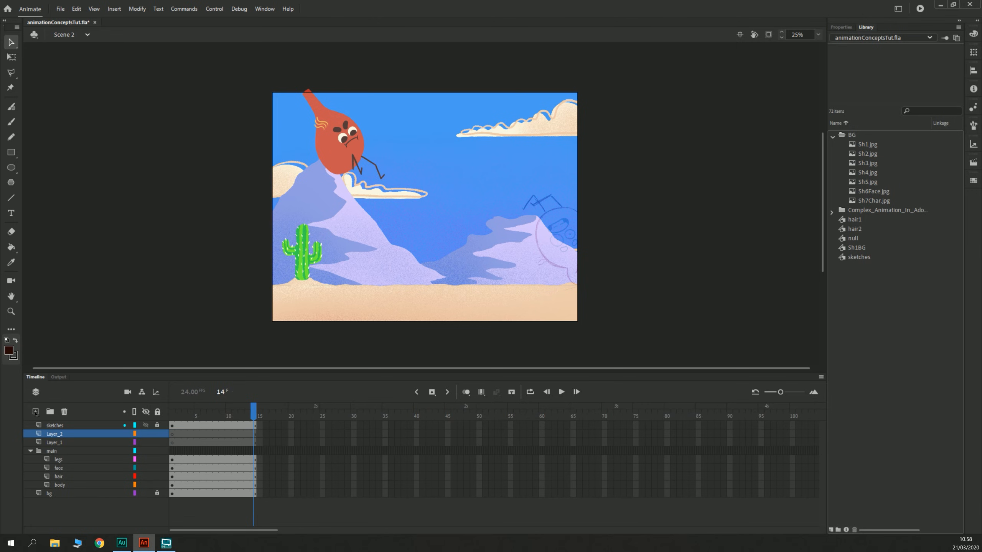
{"action": "left_click", "coordinate": [35, 412]}
{"action": "left_click", "coordinate": [36, 412]}
{"action": "left_click", "coordinate": [35, 412]}
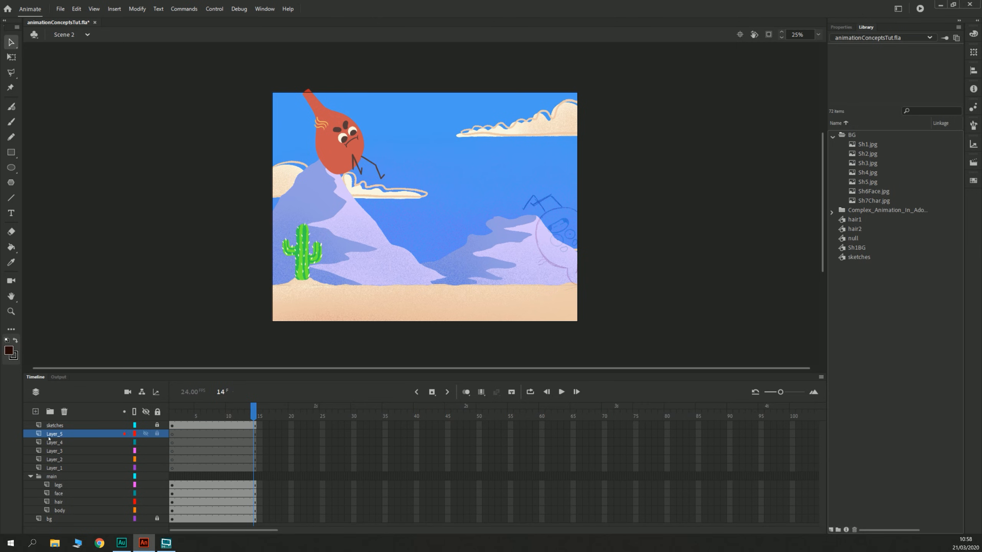
{"action": "left_click", "coordinate": [64, 411]}
Step: Group Layer_1 to Layer_4 in a new layer folder named guide
{"action": "left_click", "coordinate": [50, 411]}
{"action": "left_click", "coordinate": [54, 443]}
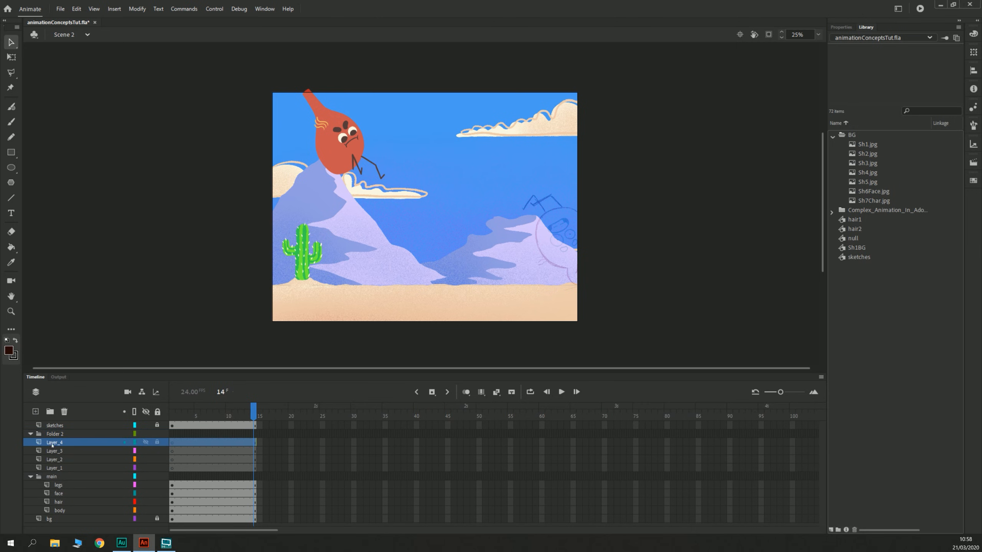
{"action": "left_click", "coordinate": [52, 467], "text": "shift"}
{"action": "left_click_drag", "start_coordinate": [51, 461], "coordinate": [53, 434]}
{"action": "double_click", "coordinate": [53, 433]}
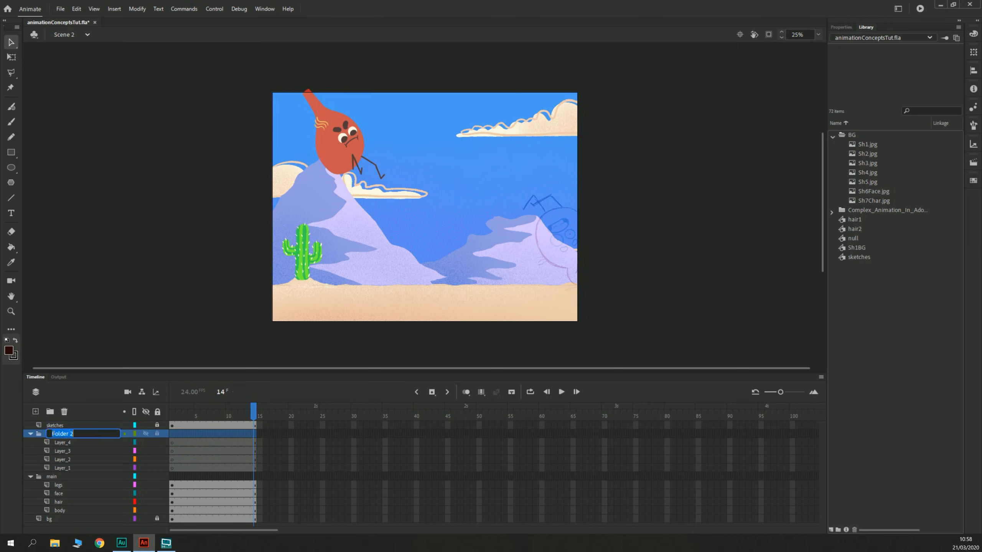
{"action": "type", "text": "guide"}
{"action": "key", "text": "Return"}
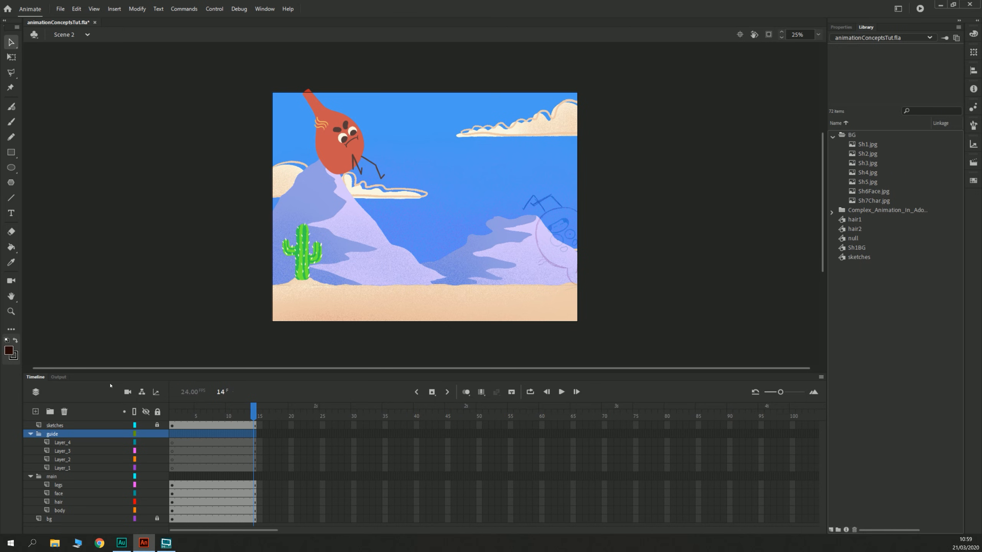
Step: Go to Scene 1 and temporarily show the sketch folder's layers to examine the guide outlines around the legs
{"action": "left_click", "coordinate": [65, 35]}
{"action": "left_click", "coordinate": [66, 47]}
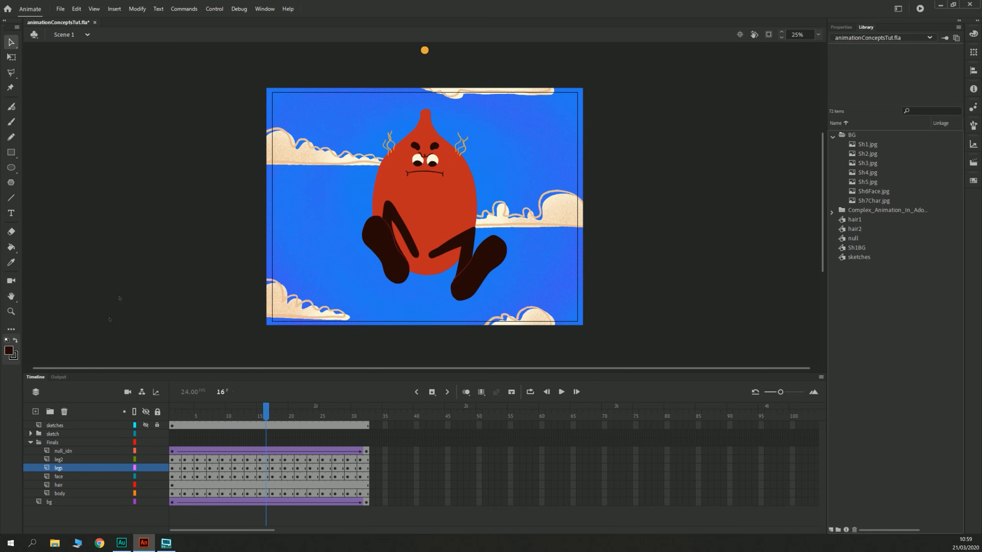
{"action": "left_click", "coordinate": [31, 434]}
{"action": "left_click_drag", "start_coordinate": [146, 443], "coordinate": [146, 468]}
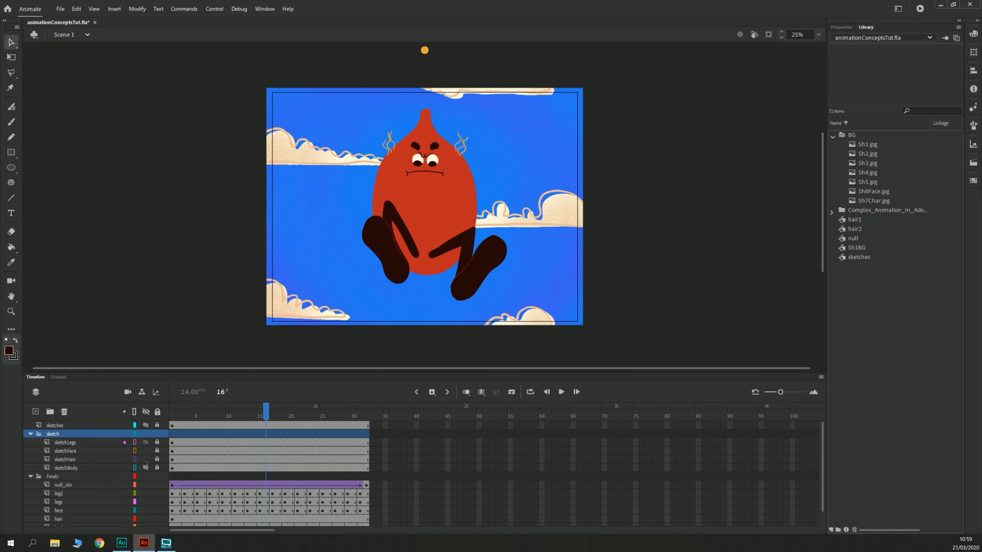
{"action": "key", "text": "ctrl+equal"}
{"action": "left_click_drag", "start_coordinate": [532, 262], "coordinate": [458, 177]}
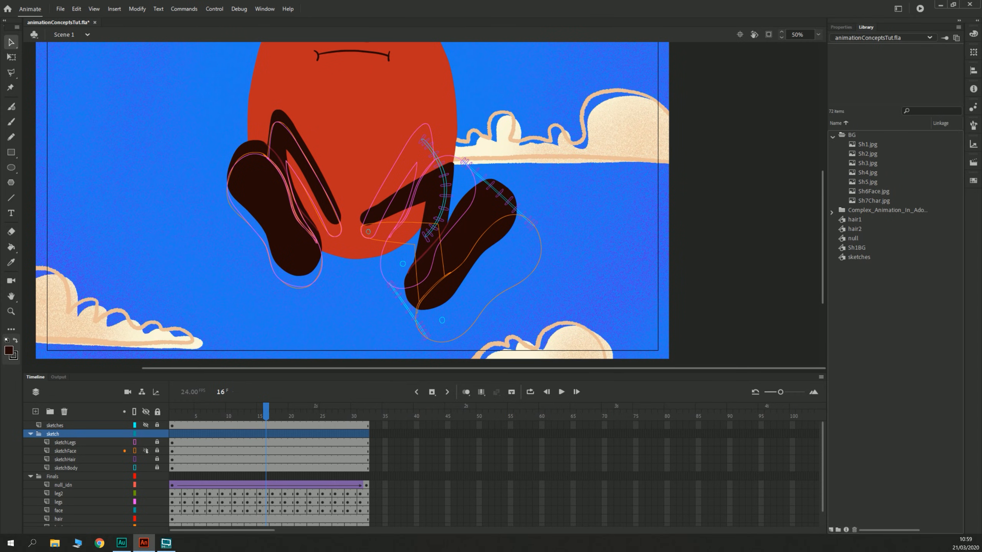
{"action": "mouse_move", "coordinate": [145, 451]}
{"action": "left_mouse_down"}
{"action": "mouse_move", "coordinate": [146, 442]}
{"action": "mouse_move", "coordinate": [146, 467]}
{"action": "left_mouse_up"}
Step: Return to Scene 2, hide the main folder's layers, and select frame 1 of Layer_4 in the guide folder
{"action": "left_click", "coordinate": [70, 36]}
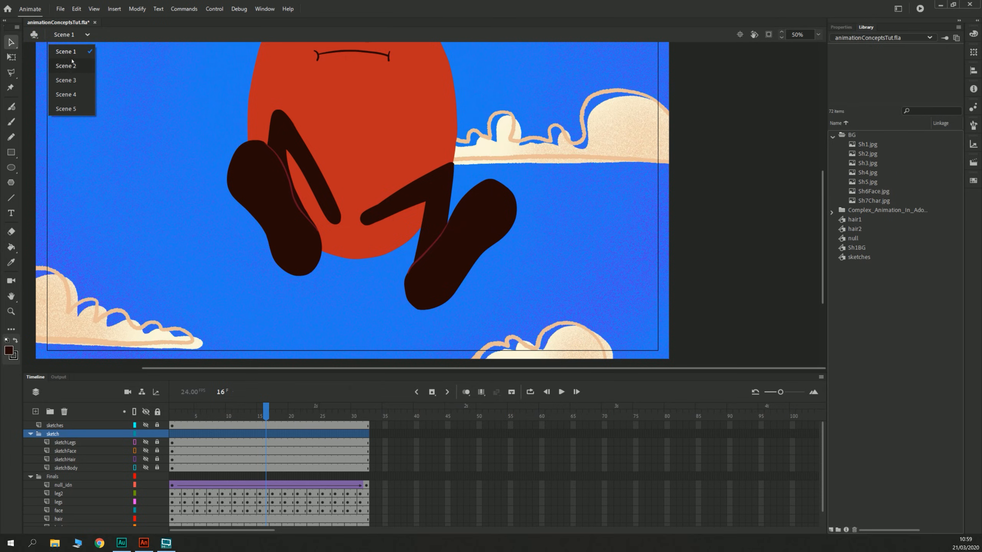
{"action": "left_click", "coordinate": [77, 57]}
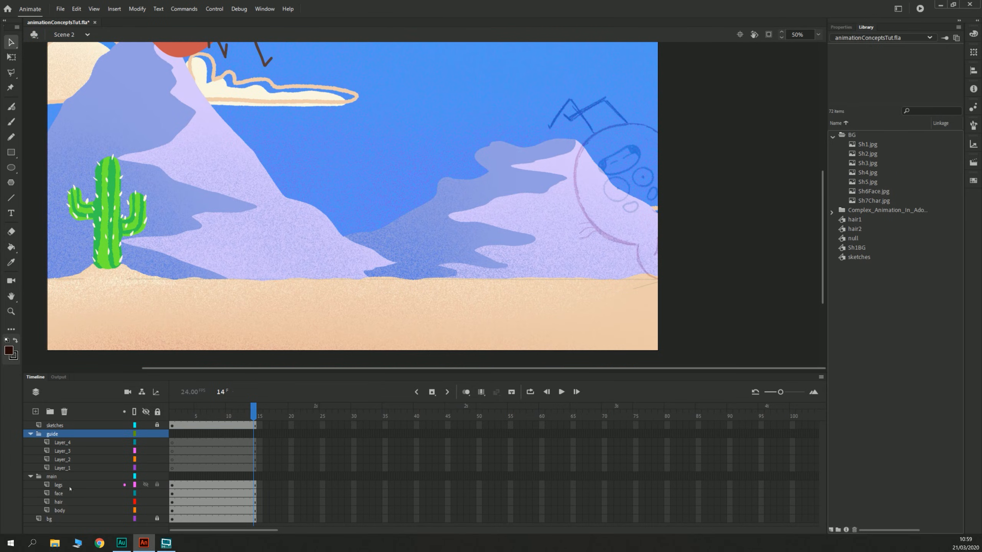
{"action": "mouse_move", "coordinate": [174, 486]}
{"action": "left_mouse_down"}
{"action": "mouse_move", "coordinate": [222, 486]}
{"action": "mouse_move", "coordinate": [191, 485]}
{"action": "left_mouse_up"}
{"action": "left_click_drag", "start_coordinate": [181, 198], "coordinate": [318, 350]}
{"action": "left_click_drag", "start_coordinate": [328, 175], "coordinate": [276, 273]}
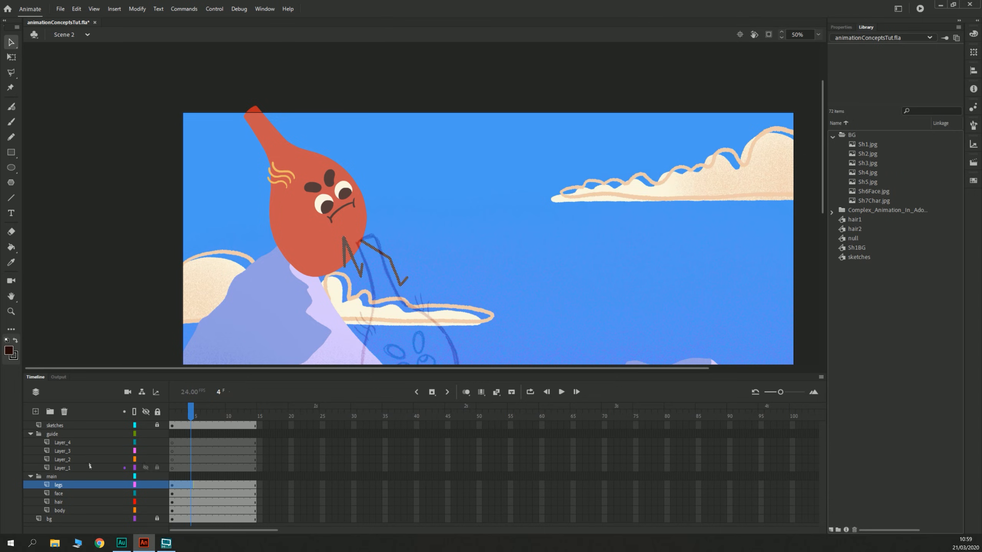
{"action": "left_click", "coordinate": [146, 476]}
{"action": "left_click", "coordinate": [173, 443]}
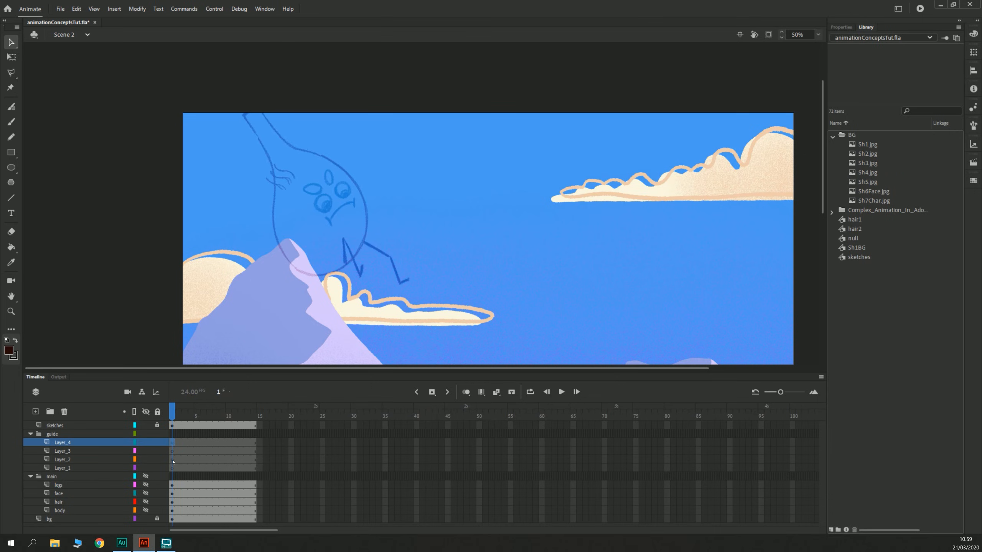
Step: Go to frame 3 of Layer_4 and test the brush with a zigzag stroke over the sketch, undoing it
{"action": "left_click_drag", "start_coordinate": [248, 328], "coordinate": [219, 212]}
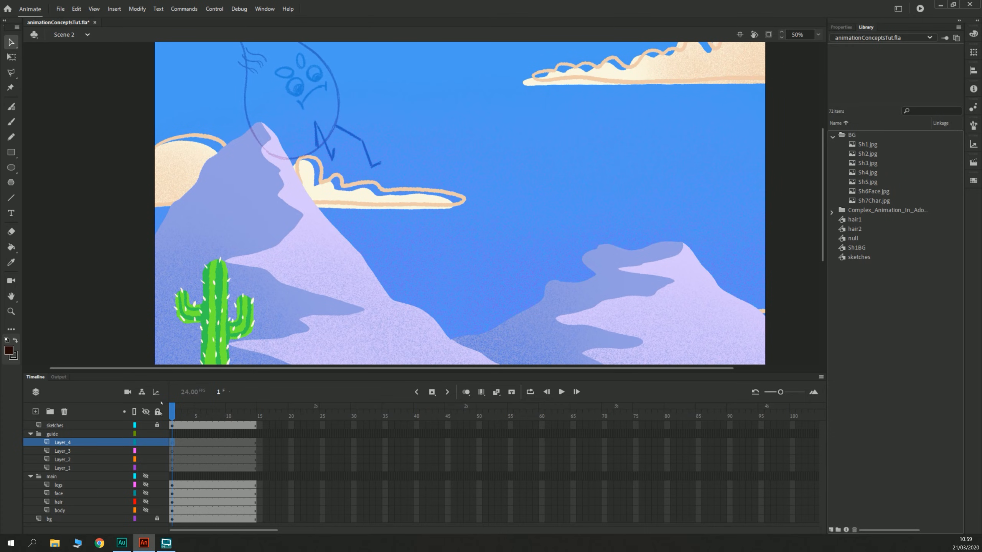
{"action": "left_click", "coordinate": [180, 444]}
{"action": "left_click", "coordinate": [184, 444]}
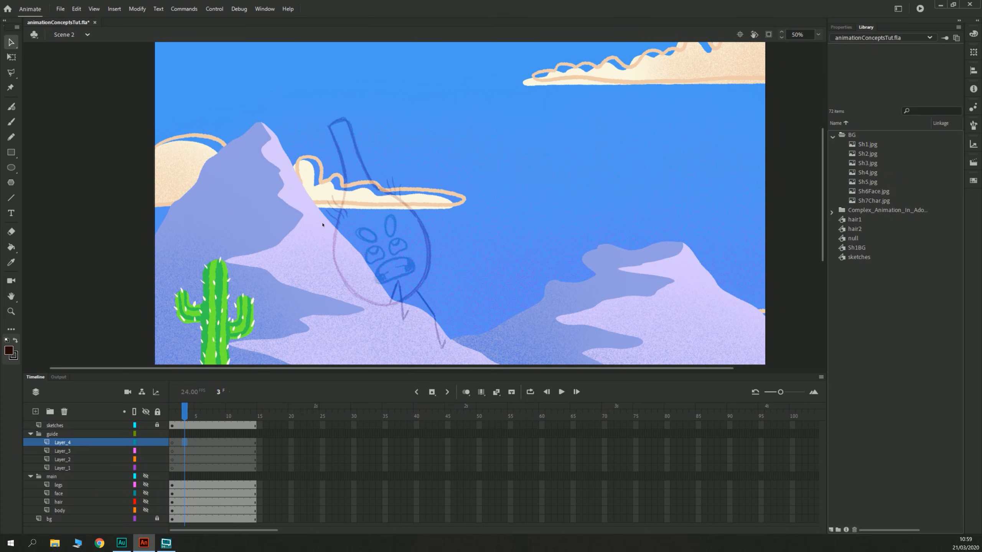
{"action": "key", "text": "ctrl+="}
{"action": "left_click_drag", "start_coordinate": [179, 319], "coordinate": [332, 218]}
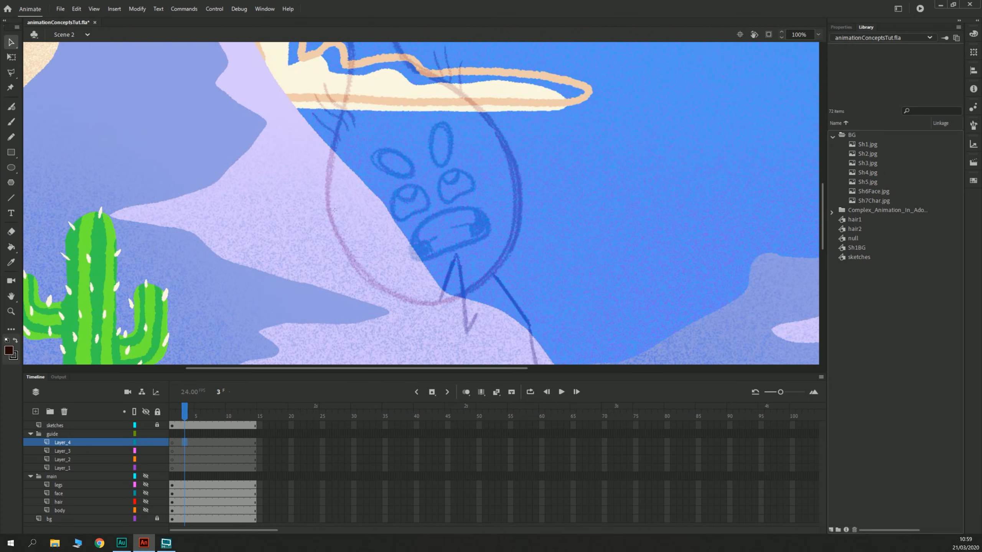
{"action": "key", "text": "n"}
{"action": "left_click", "coordinate": [565, 295]}
{"action": "key", "text": "y"}
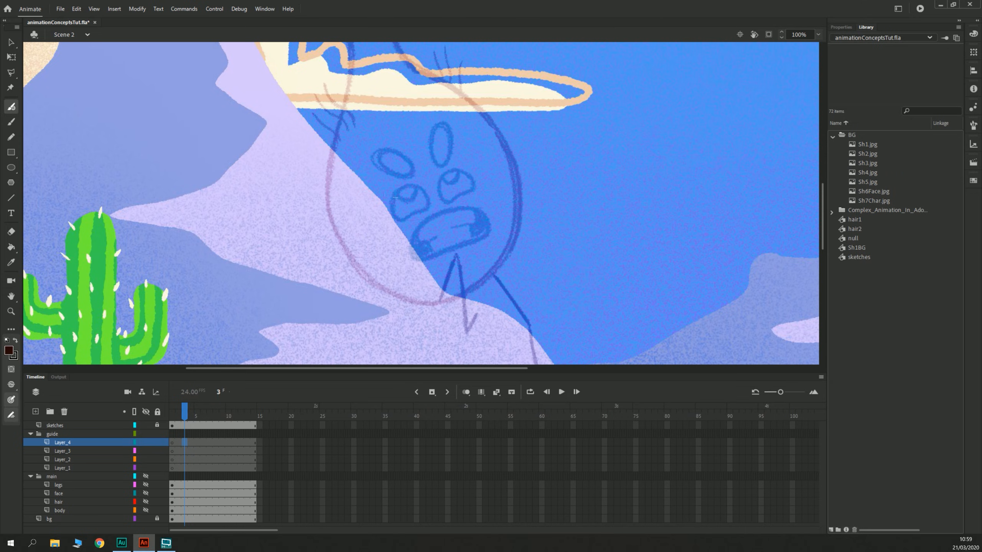
{"action": "left_click_drag", "start_coordinate": [397, 219], "coordinate": [339, 198]}
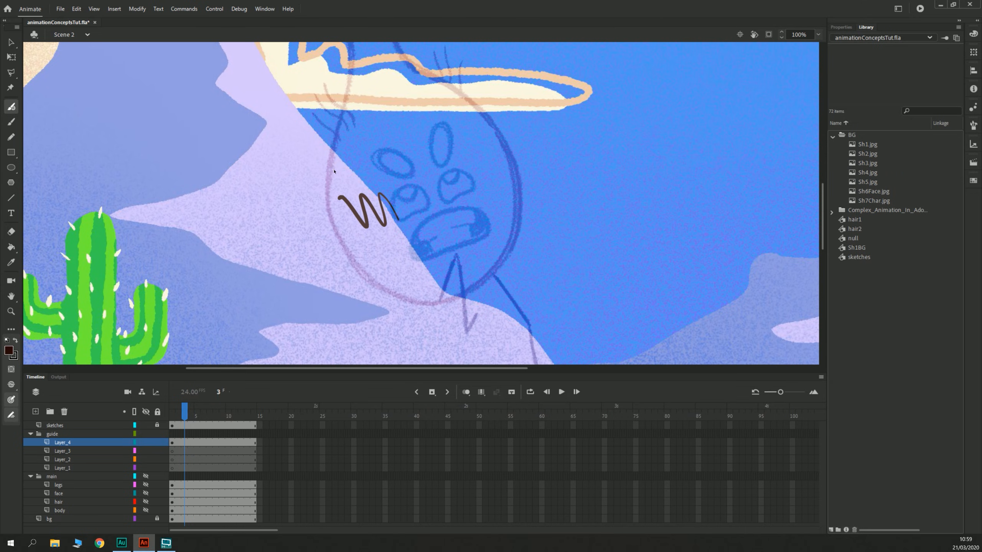
{"action": "key", "text": "ctrl+z"}
Step: Trace the character's eyes, pupils and eyebrows over the frame 3 sketch on Layer_4
{"action": "left_click_drag", "start_coordinate": [364, 190], "coordinate": [342, 209]}
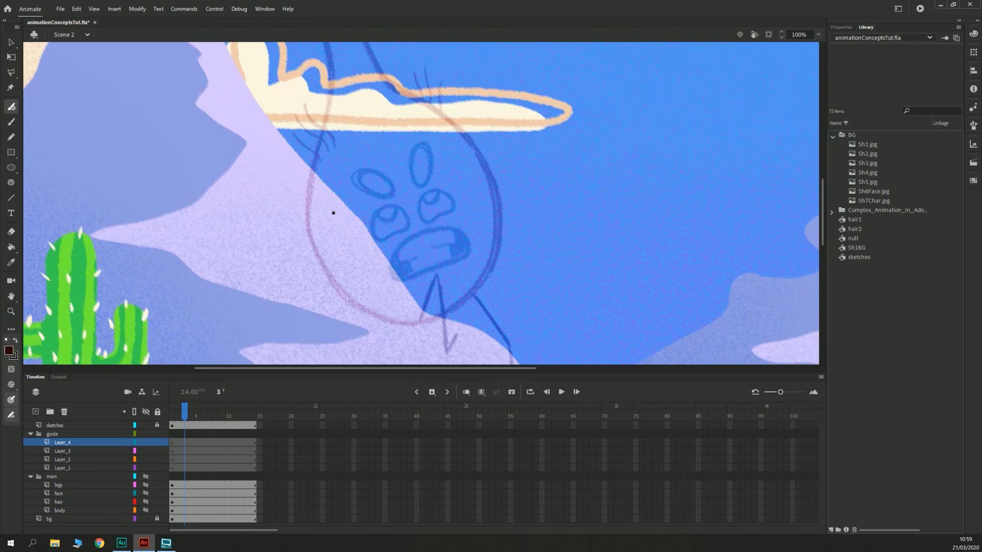
{"action": "left_click_drag", "start_coordinate": [331, 165], "coordinate": [330, 193]}
{"action": "key", "text": "ctrl+equal"}
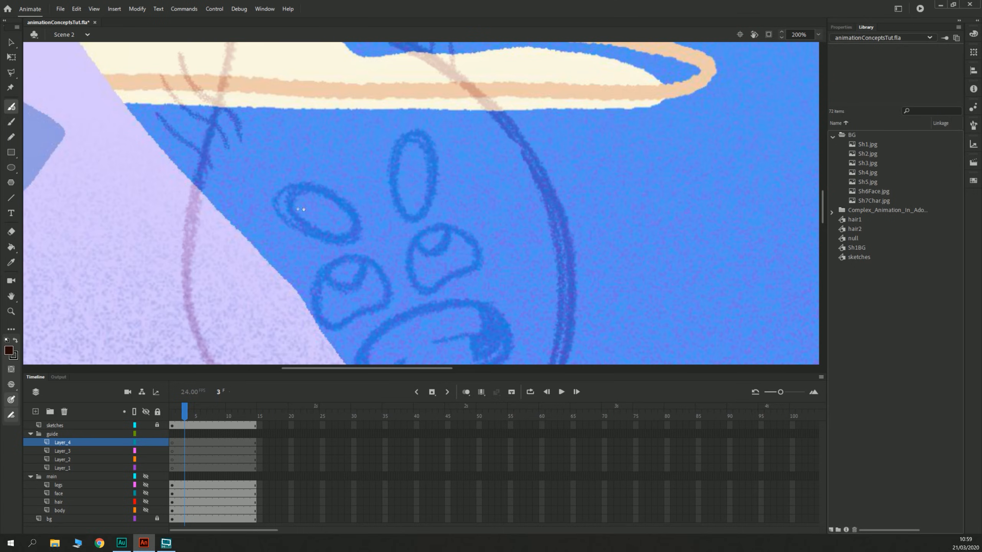
{"action": "mouse_move", "coordinate": [359, 229]}
{"action": "left_mouse_down"}
{"action": "mouse_move", "coordinate": [398, 248]}
{"action": "mouse_move", "coordinate": [342, 213]}
{"action": "mouse_move", "coordinate": [366, 258]}
{"action": "mouse_move", "coordinate": [395, 245]}
{"action": "left_mouse_up"}
{"action": "mouse_move", "coordinate": [469, 228]}
{"action": "left_mouse_down"}
{"action": "mouse_move", "coordinate": [452, 165]}
{"action": "mouse_move", "coordinate": [460, 236]}
{"action": "mouse_move", "coordinate": [478, 207]}
{"action": "left_mouse_up"}
{"action": "mouse_move", "coordinate": [520, 284]}
{"action": "left_mouse_down"}
{"action": "mouse_move", "coordinate": [483, 251]}
{"action": "mouse_move", "coordinate": [456, 302]}
{"action": "mouse_move", "coordinate": [502, 308]}
{"action": "mouse_move", "coordinate": [489, 256]}
{"action": "mouse_move", "coordinate": [462, 267]}
{"action": "left_mouse_up"}
{"action": "mouse_move", "coordinate": [428, 320]}
{"action": "left_mouse_down"}
{"action": "mouse_move", "coordinate": [403, 282]}
{"action": "mouse_move", "coordinate": [368, 295]}
{"action": "mouse_move", "coordinate": [360, 334]}
{"action": "mouse_move", "coordinate": [388, 348]}
{"action": "mouse_move", "coordinate": [436, 320]}
{"action": "left_mouse_up"}
{"action": "mouse_move", "coordinate": [406, 285]}
{"action": "left_mouse_down"}
{"action": "mouse_move", "coordinate": [380, 307]}
{"action": "mouse_move", "coordinate": [371, 297]}
{"action": "left_mouse_up"}
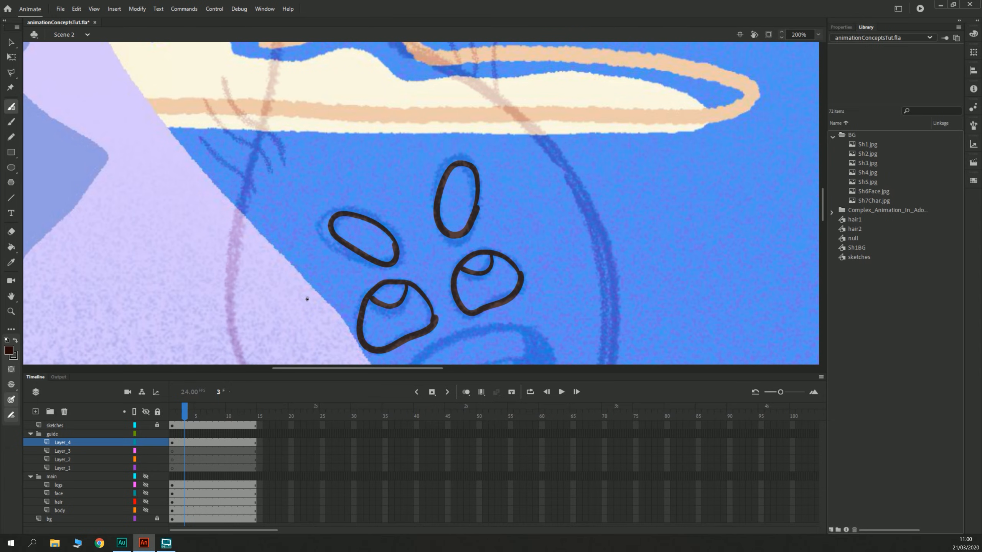
Step: Trace the mouth, hair tufts, long neck, body and legs of the frame 3 sketch
{"action": "left_click_drag", "start_coordinate": [307, 297], "coordinate": [252, 152]}
{"action": "left_click_drag", "start_coordinate": [498, 217], "coordinate": [494, 228]}
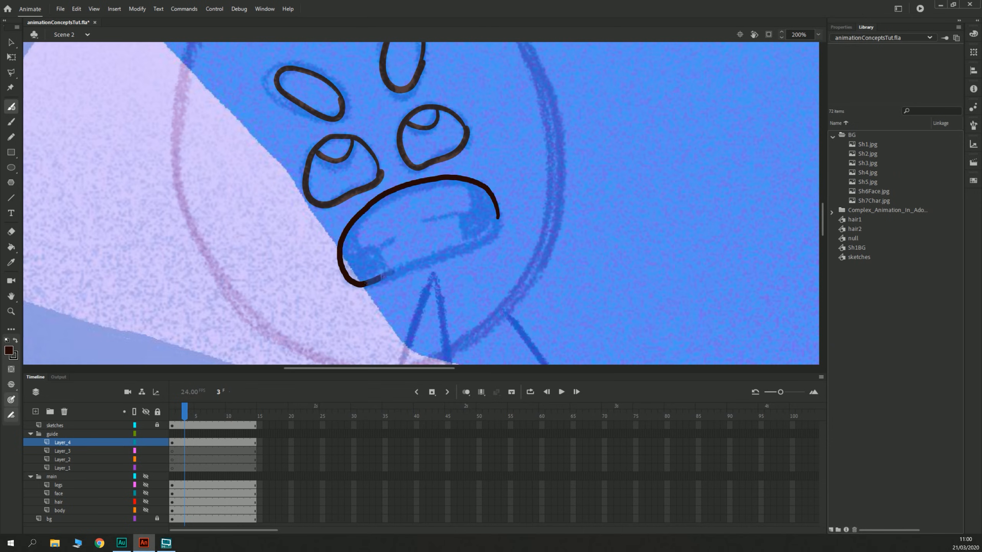
{"action": "left_click_drag", "start_coordinate": [439, 214], "coordinate": [459, 223]}
{"action": "left_click_drag", "start_coordinate": [352, 227], "coordinate": [394, 269]}
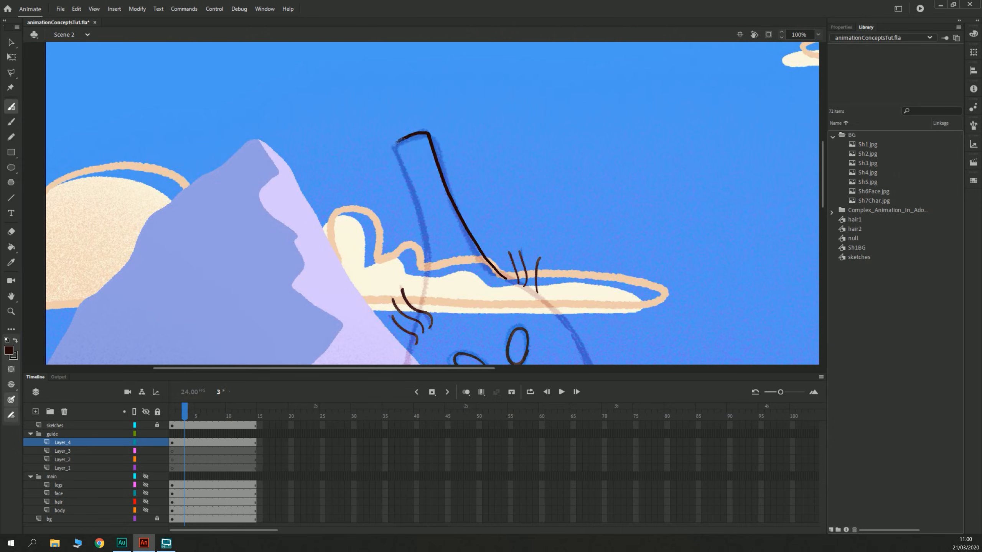
{"action": "left_click_drag", "start_coordinate": [398, 142], "coordinate": [430, 266]}
{"action": "left_click_drag", "start_coordinate": [480, 309], "coordinate": [435, 139]}
{"action": "mouse_move", "coordinate": [381, 93]}
{"action": "left_mouse_down"}
{"action": "mouse_move", "coordinate": [466, 331]}
{"action": "mouse_move", "coordinate": [461, 104]}
{"action": "left_mouse_up"}
{"action": "left_click_drag", "start_coordinate": [445, 189], "coordinate": [511, 287]}
Step: Start the traced drawing with a keyframe at frame 3 of Layer_4, and trace the falling pose at frame 1
{"action": "left_click", "coordinate": [184, 443]}
{"action": "key", "text": "F6"}
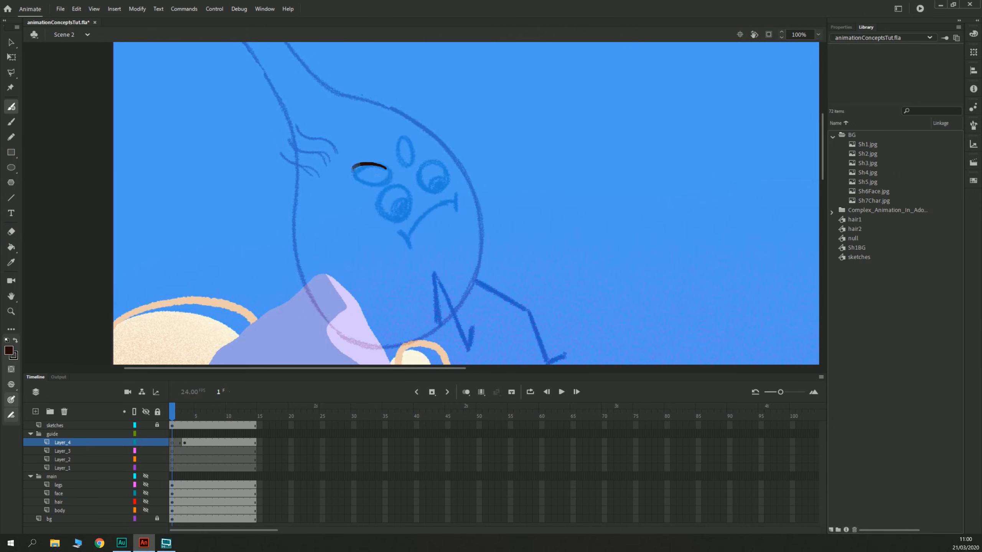
{"action": "left_click_drag", "start_coordinate": [387, 163], "coordinate": [444, 239]}
{"action": "left_click_drag", "start_coordinate": [332, 132], "coordinate": [289, 147]}
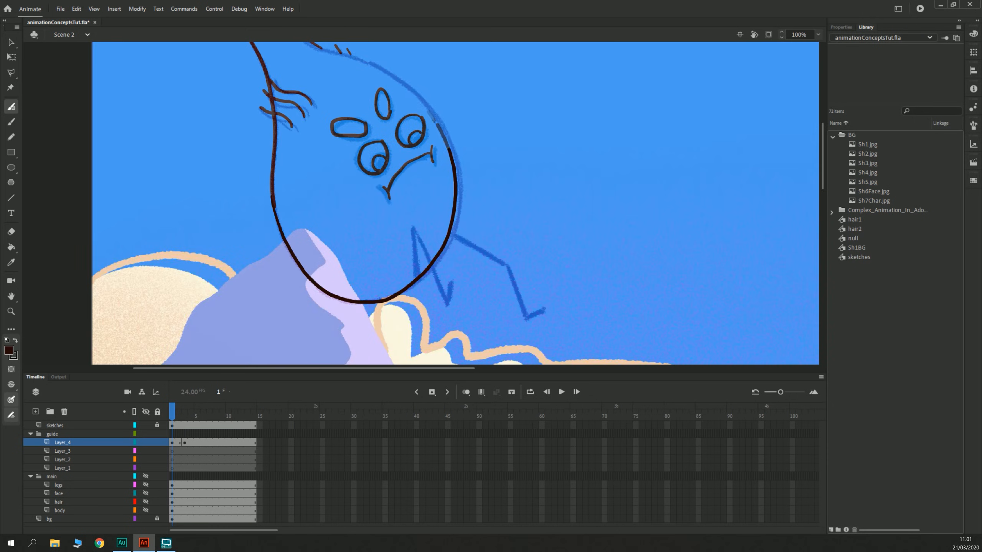
Step: Add a blank keyframe at frame 5 of Layer_4 and trace the squashed landing pose, including body, hair and face
{"action": "key", "text": "F7"}
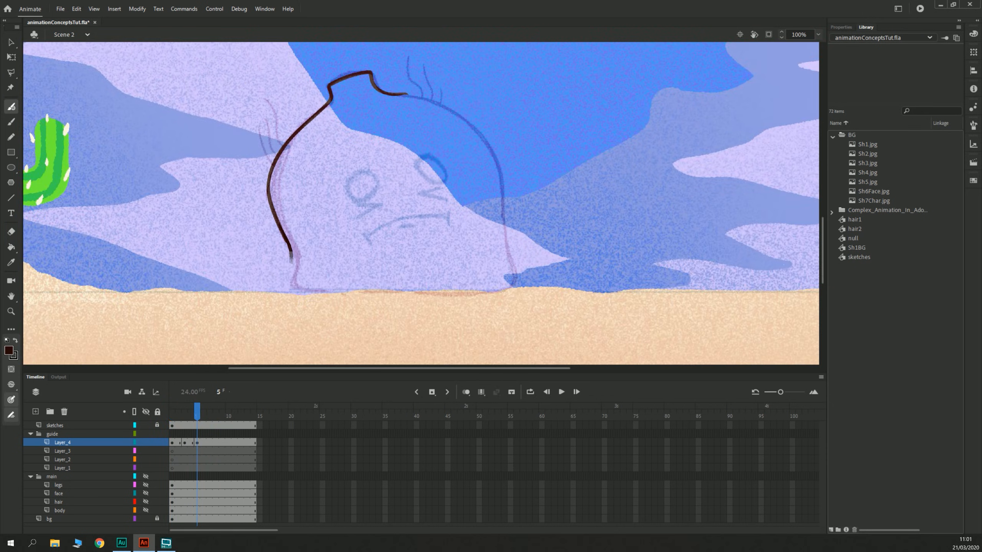
{"action": "left_click_drag", "start_coordinate": [333, 89], "coordinate": [516, 282]}
{"action": "left_click_drag", "start_coordinate": [406, 54], "coordinate": [433, 178]}
{"action": "left_click_drag", "start_coordinate": [363, 232], "coordinate": [452, 212]}
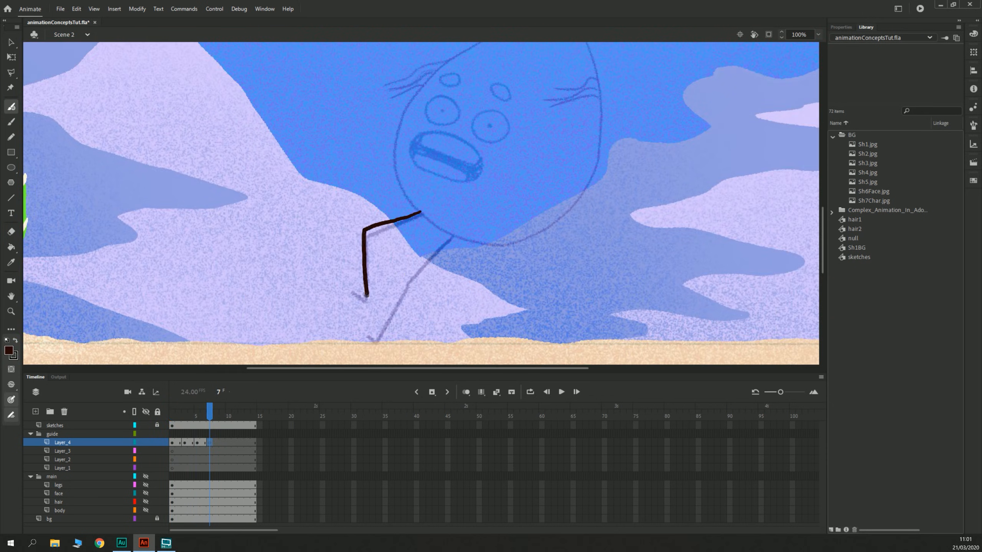
Step: Trace the rebounding pose at frame 7 of Layer_4, including the legs, open mouth, eyes, body and hair
{"action": "left_click_drag", "start_coordinate": [386, 221], "coordinate": [446, 242]}
{"action": "left_click_drag", "start_coordinate": [445, 193], "coordinate": [480, 209]}
{"action": "left_click_drag", "start_coordinate": [462, 150], "coordinate": [481, 172]}
{"action": "left_click_drag", "start_coordinate": [409, 143], "coordinate": [433, 155]}
{"action": "left_click_drag", "start_coordinate": [361, 147], "coordinate": [411, 130]}
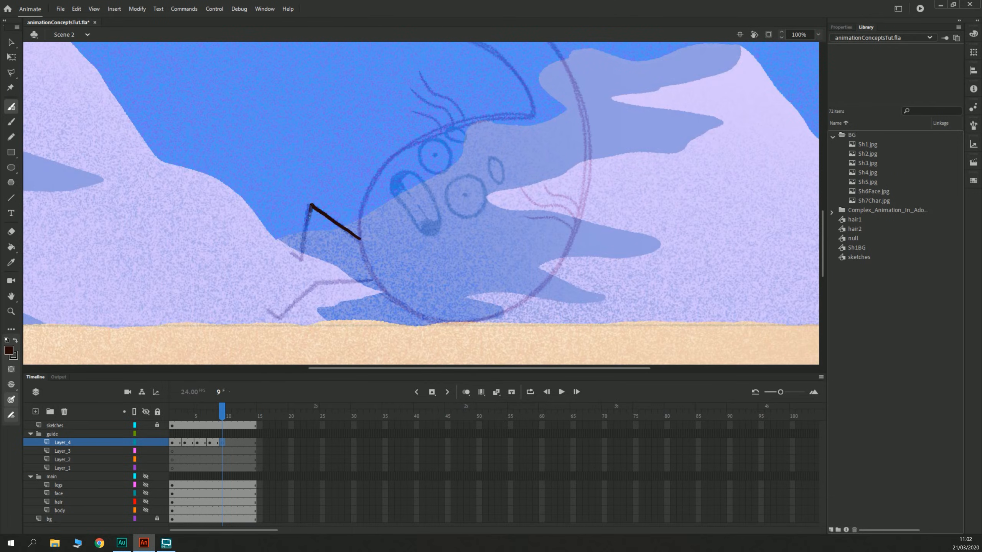
Step: Trace the backward-tumbling pose at frame 9 of Layer_4, with its legs, curved body, hair and face
{"action": "left_click_drag", "start_coordinate": [371, 278], "coordinate": [270, 316]}
{"action": "left_click_drag", "start_coordinate": [527, 117], "coordinate": [452, 323]}
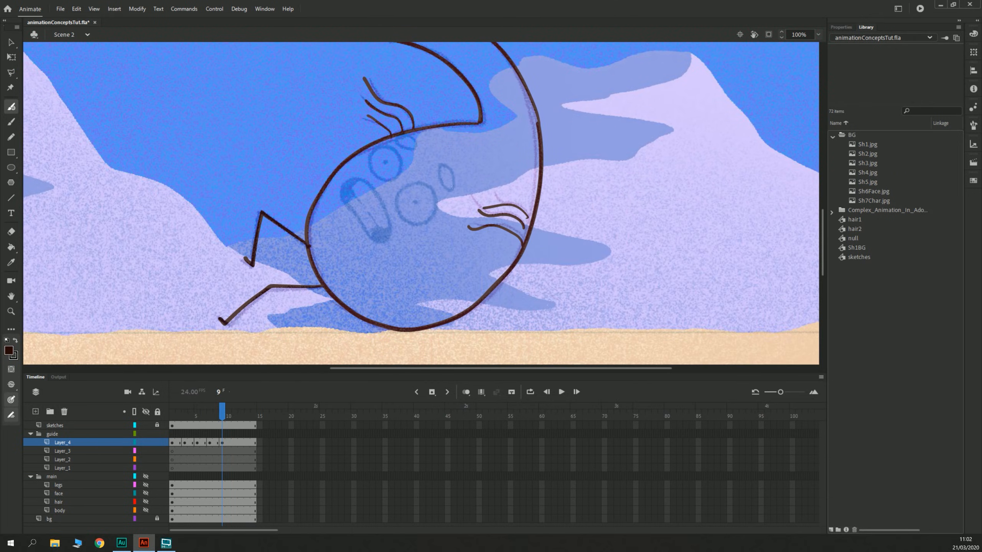
{"action": "mouse_move", "coordinate": [386, 147]}
{"action": "left_mouse_down"}
{"action": "mouse_move", "coordinate": [388, 179]}
{"action": "mouse_move", "coordinate": [343, 204]}
{"action": "left_mouse_up"}
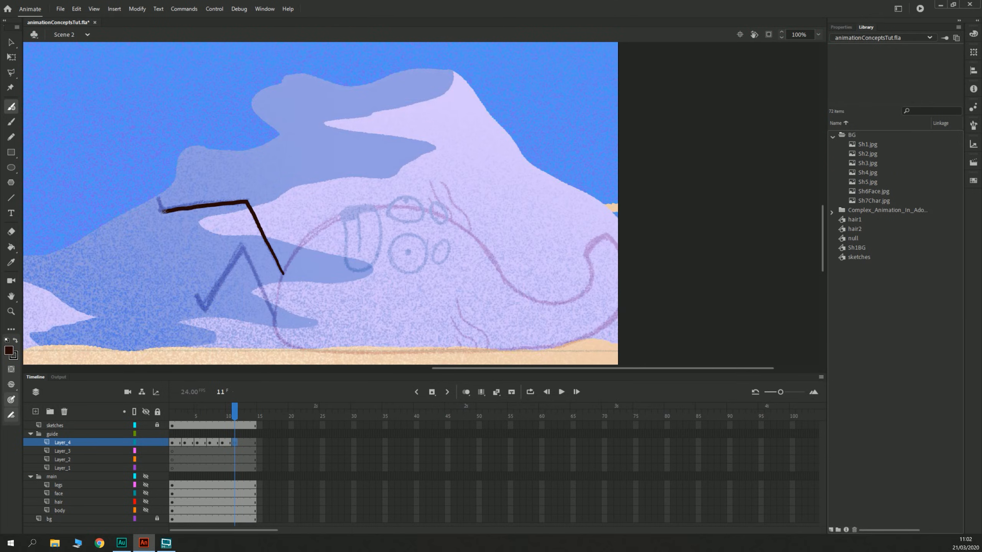
Step: Trace the lying pose at frame 11 and the upside-down pose at frame 13 on Layer_4
{"action": "mouse_move", "coordinate": [325, 180]}
{"action": "left_mouse_down"}
{"action": "mouse_move", "coordinate": [591, 220]}
{"action": "mouse_move", "coordinate": [259, 310]}
{"action": "left_mouse_up"}
{"action": "left_click_drag", "start_coordinate": [404, 213], "coordinate": [405, 223]}
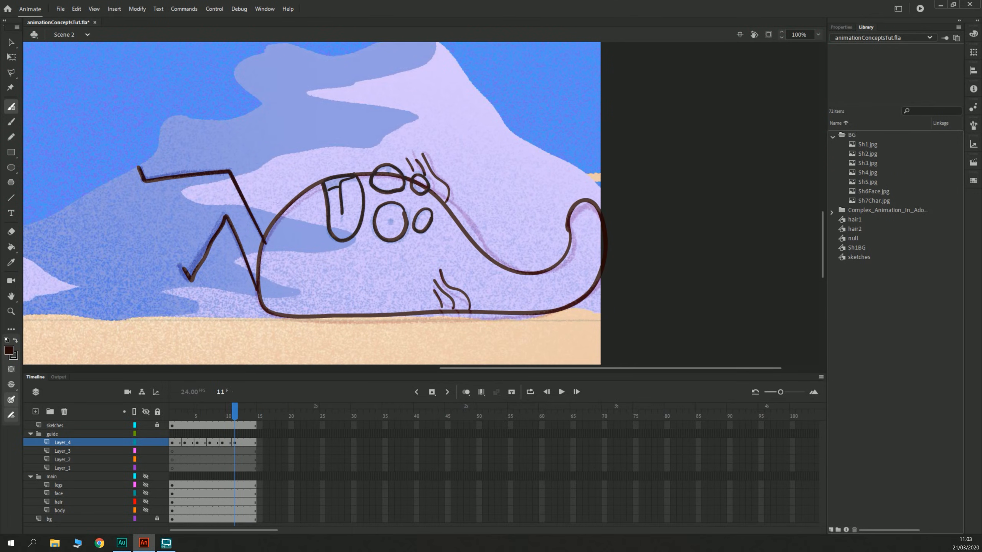
{"action": "left_click_drag", "start_coordinate": [468, 62], "coordinate": [514, 361]}
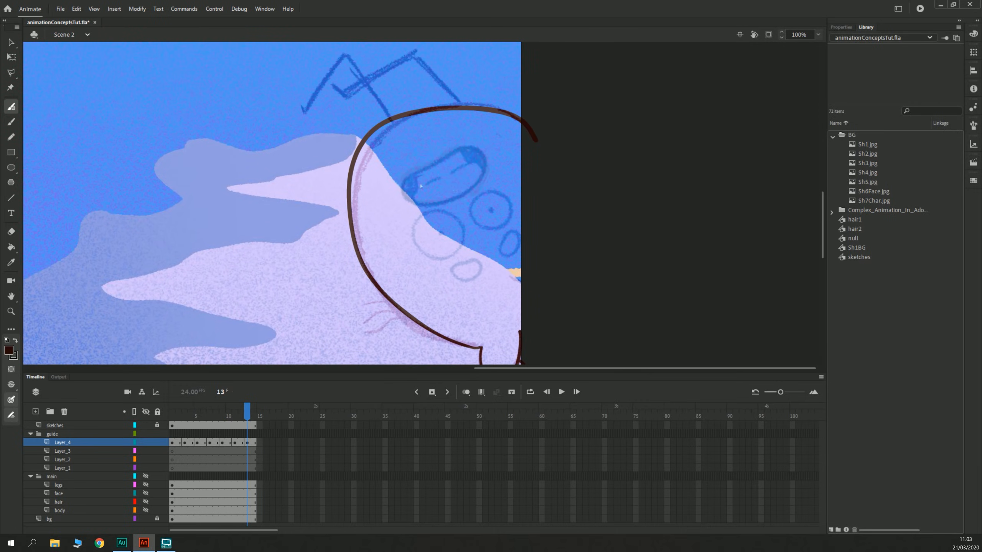
{"action": "left_click_drag", "start_coordinate": [425, 251], "coordinate": [510, 240]}
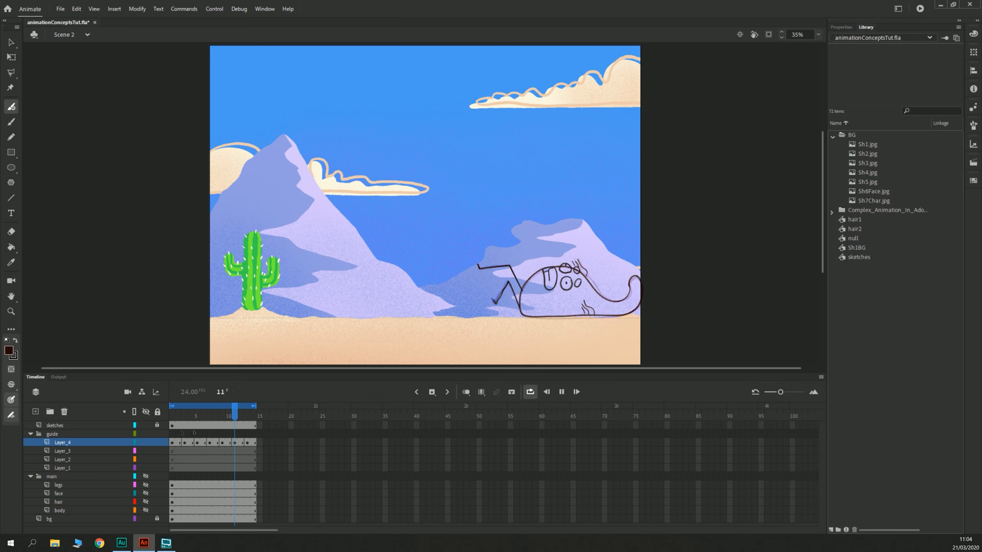
Step: Hide the sketches layer and step through the traced guide poses frame by frame
{"action": "left_click", "coordinate": [146, 425]}
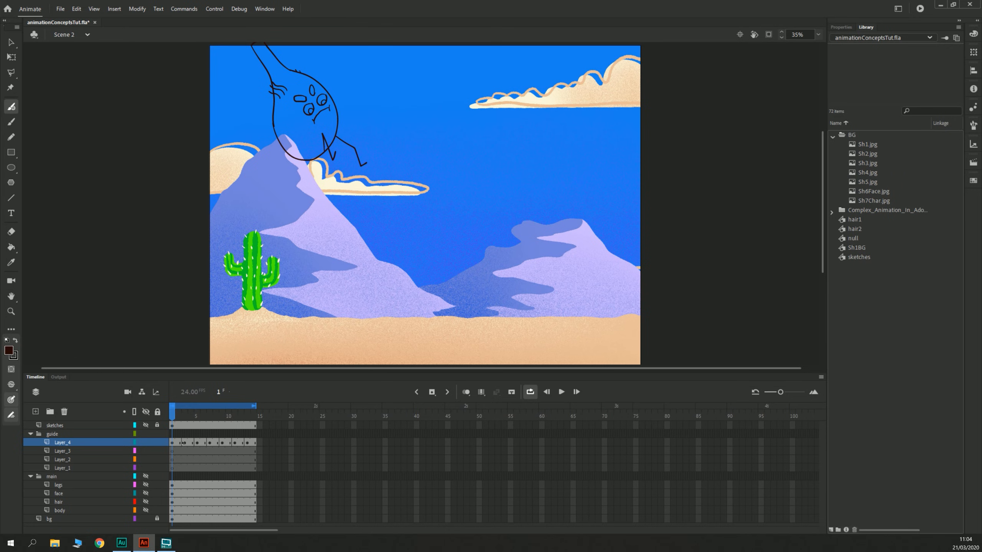
{"action": "key", "text": "period"}
{"action": "key", "text": "period"}
{"action": "key", "text": "period"}
{"action": "key", "text": "period"}
{"action": "key", "text": "period"}
{"action": "key", "text": "period"}
{"action": "key", "text": "period"}
{"action": "key", "text": "period"}
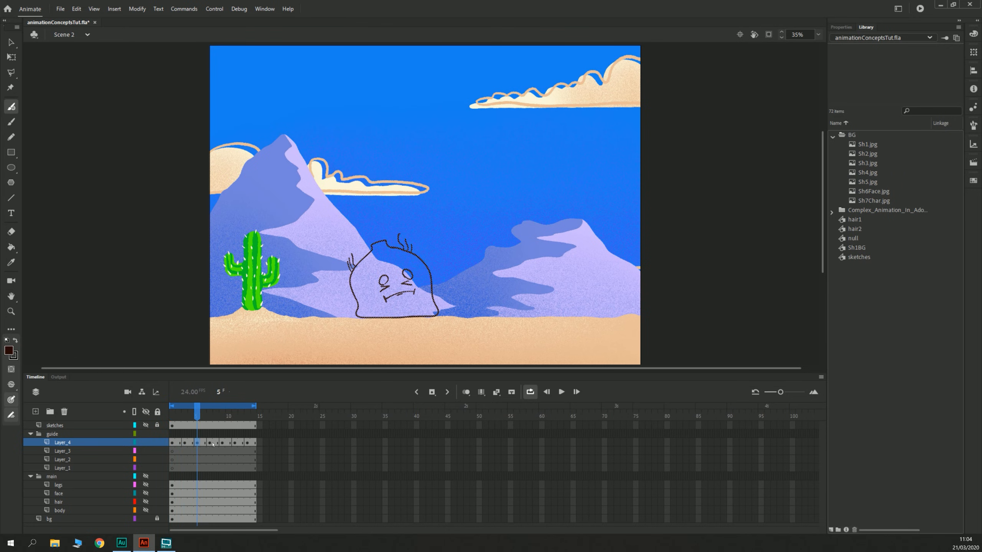
{"action": "key", "text": "period"}
{"action": "key", "text": "period"}
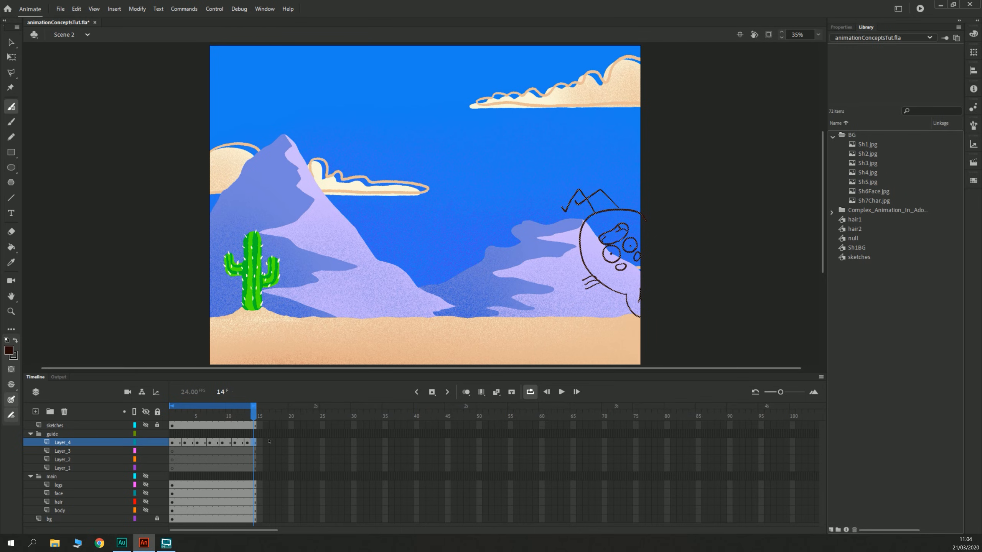
Step: Play the traced guide animation in a loop to judge its timing, and return to frame 1 of Layer_4
{"action": "key", "text": "Return"}
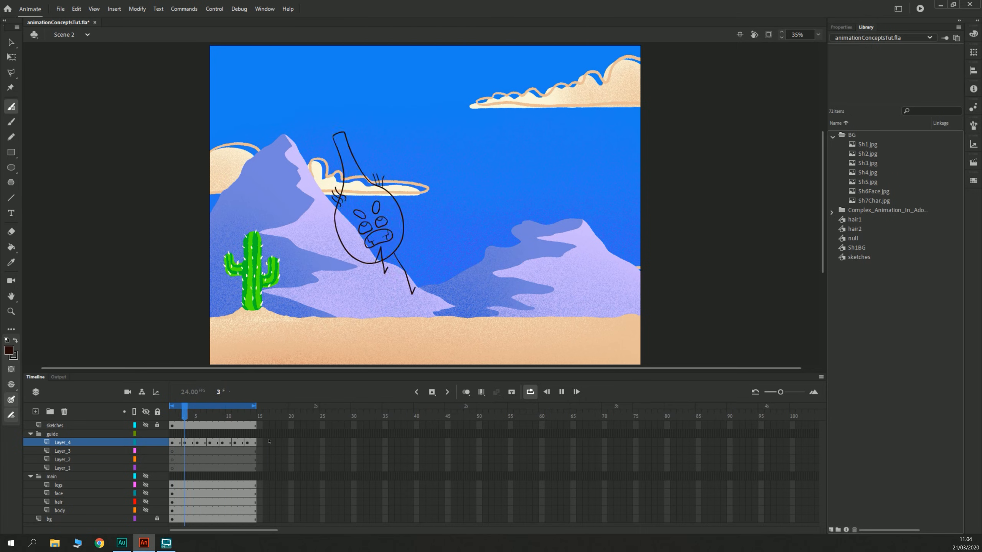
{"action": "key", "text": "Return"}
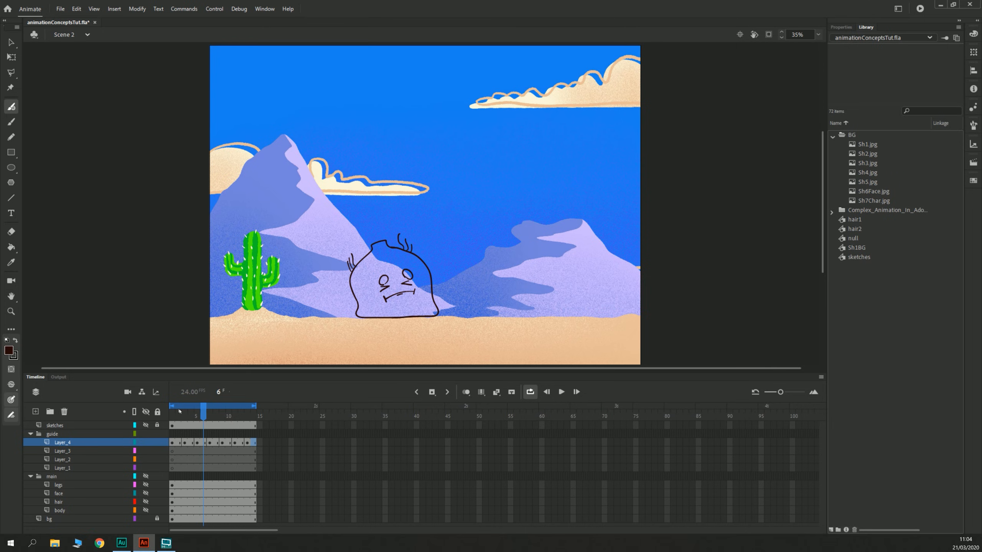
{"action": "mouse_move", "coordinate": [206, 410]}
{"action": "left_mouse_down"}
{"action": "mouse_move", "coordinate": [178, 411]}
{"action": "mouse_move", "coordinate": [245, 418]}
{"action": "mouse_move", "coordinate": [173, 418]}
{"action": "left_mouse_up"}
{"action": "key", "text": "Return"}
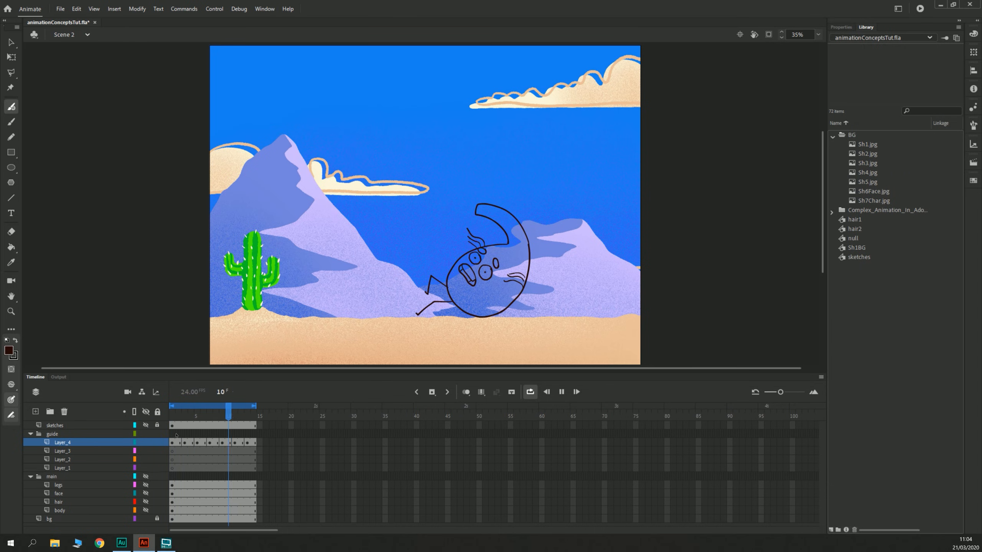
{"action": "left_click", "coordinate": [173, 426]}
{"action": "left_click", "coordinate": [173, 443]}
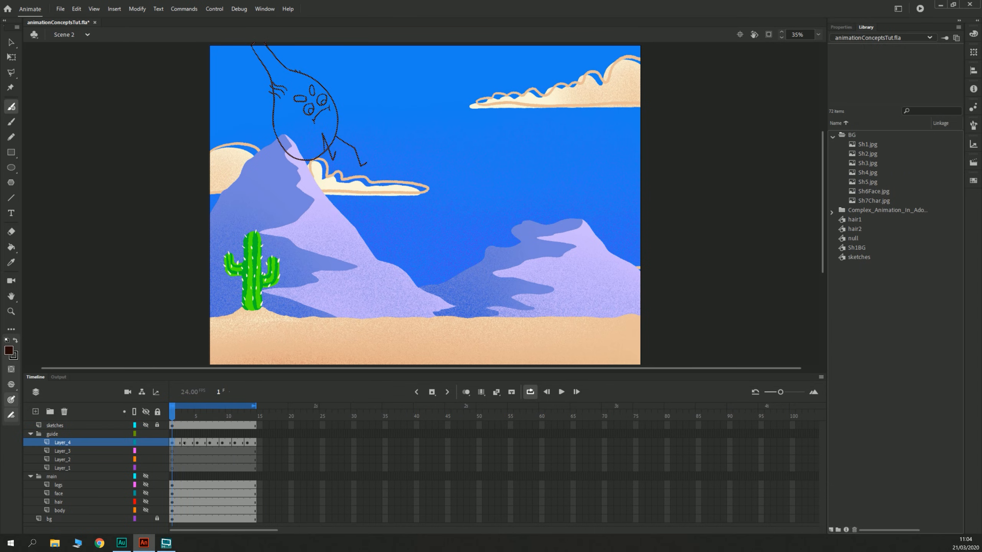
Step: Hold the first pose on Layer_4 for two extra frames, clearing the blank keyframe at frame 3
{"action": "left_click", "coordinate": [184, 443]}
{"action": "key", "text": "comma"}
{"action": "left_click", "coordinate": [186, 443]}
{"action": "left_click", "coordinate": [173, 443]}
{"action": "key", "text": "Delete"}
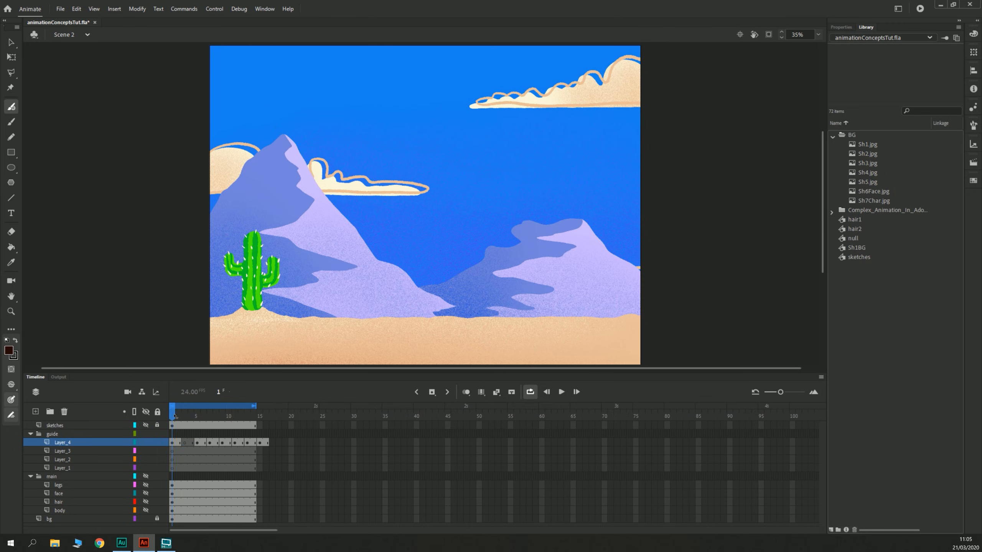
{"action": "left_click_drag", "start_coordinate": [175, 415], "coordinate": [184, 416]}
{"action": "right_click", "coordinate": [185, 442]}
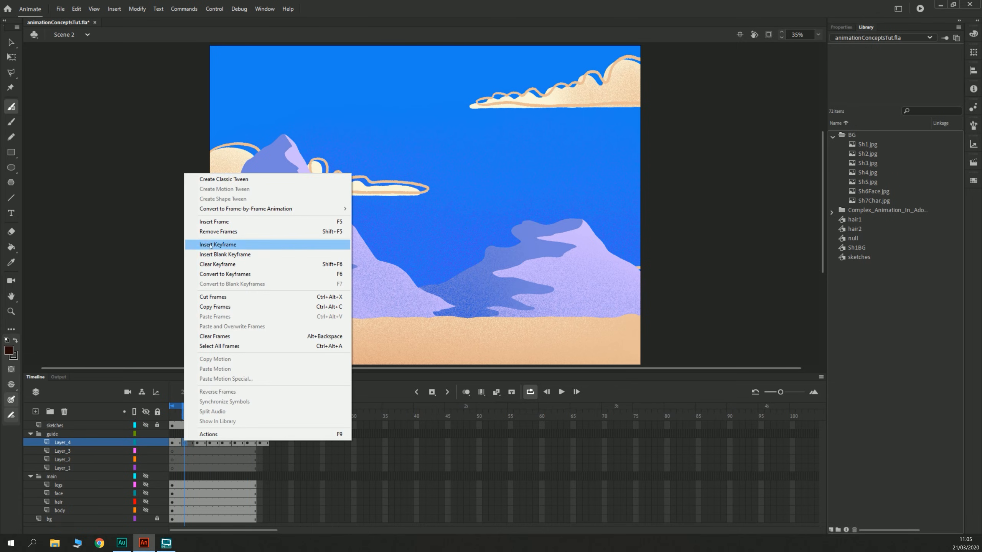
{"action": "left_click", "coordinate": [208, 264]}
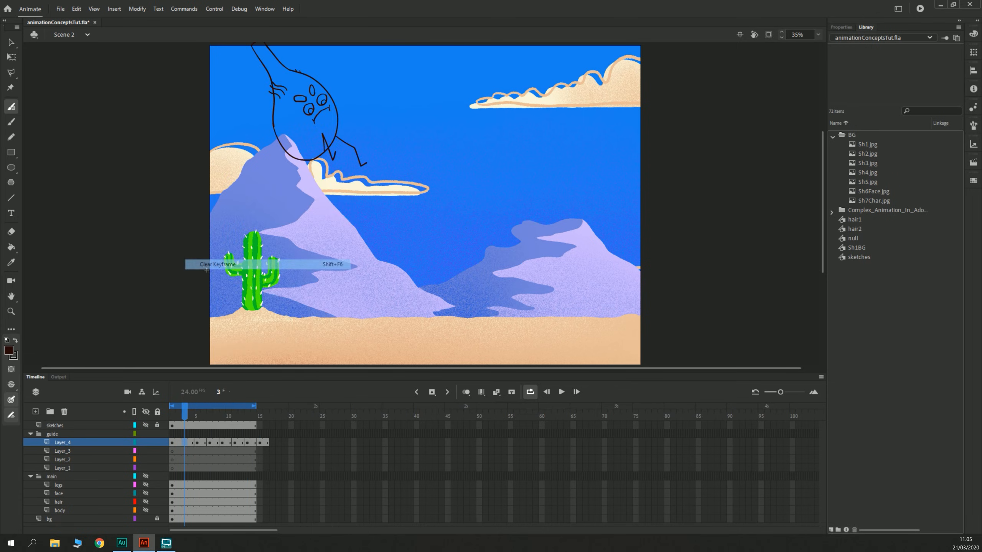
Step: Add a keyframe at frame 3 of Layer_4 and hold the squashed pose at frame 7 for two extra frames
{"action": "left_click", "coordinate": [184, 443]}
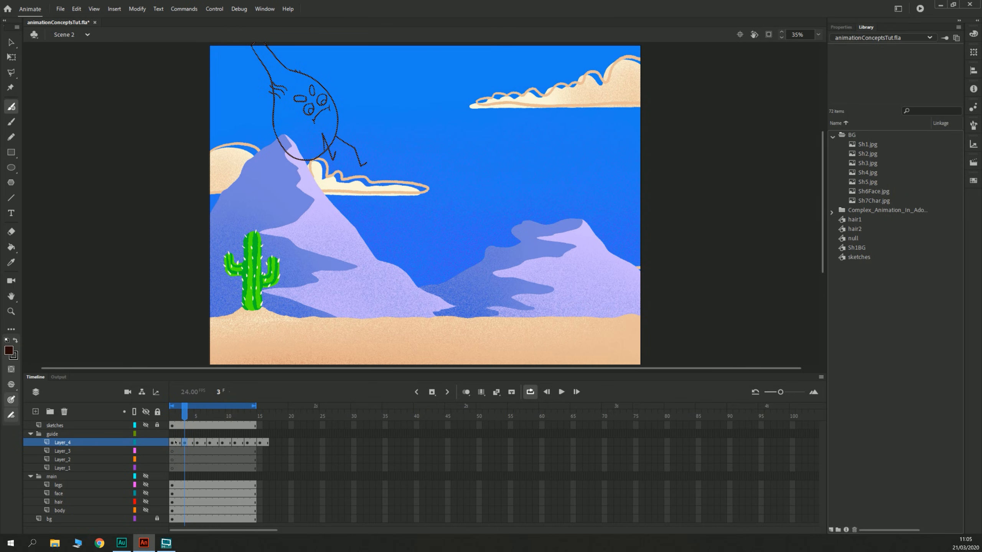
{"action": "left_click", "coordinate": [173, 443]}
{"action": "key", "text": "Return"}
{"action": "left_click", "coordinate": [185, 443]}
{"action": "left_click", "coordinate": [197, 443]}
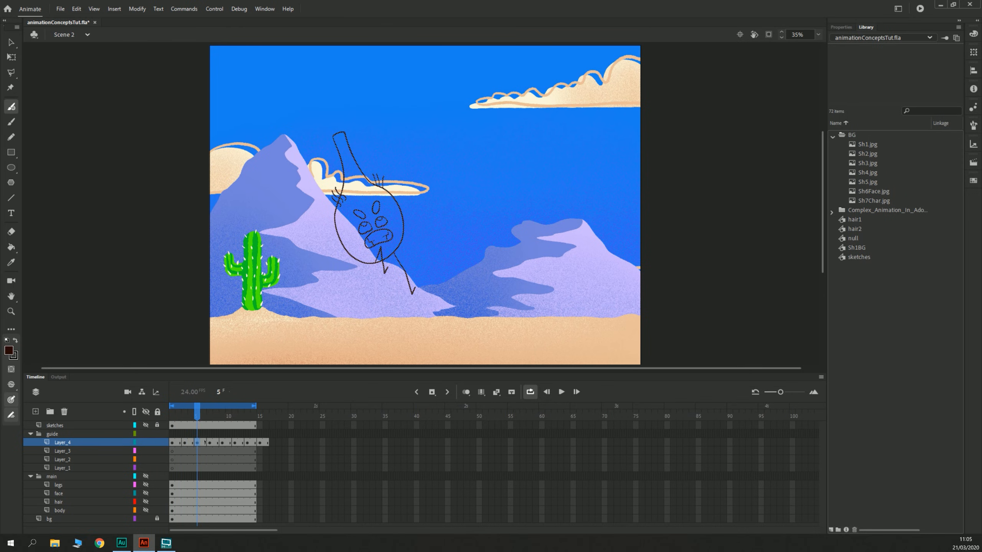
{"action": "left_click", "coordinate": [210, 443]}
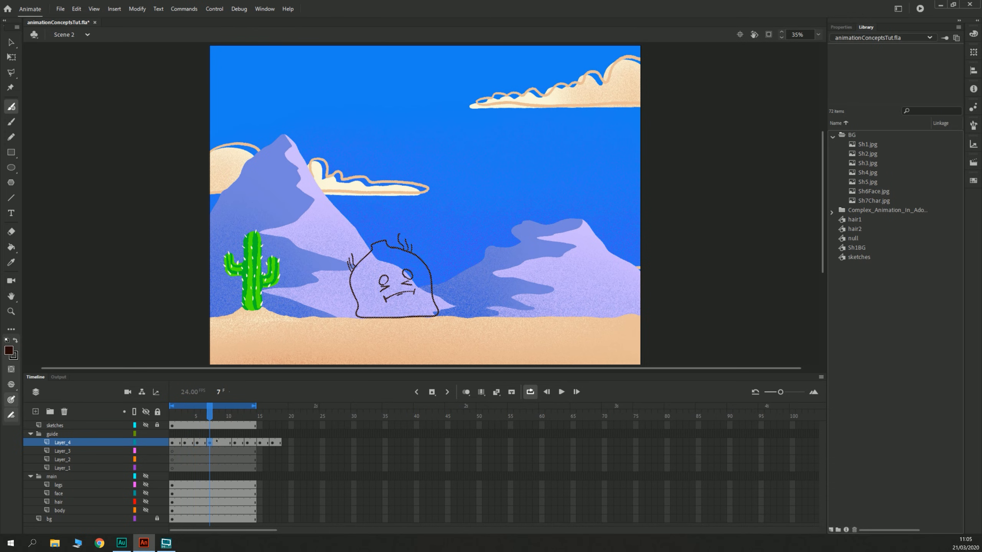
Step: Clear the keyframe at frame 3 of Layer_4 and play back the revised timing
{"action": "right_click", "coordinate": [185, 443]}
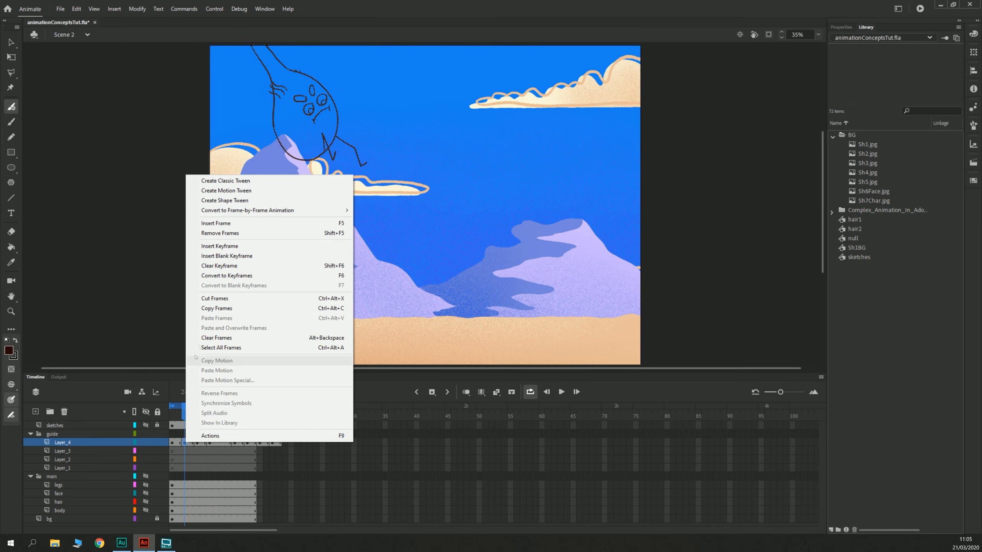
{"action": "left_click", "coordinate": [203, 267]}
{"action": "key", "text": "Return"}
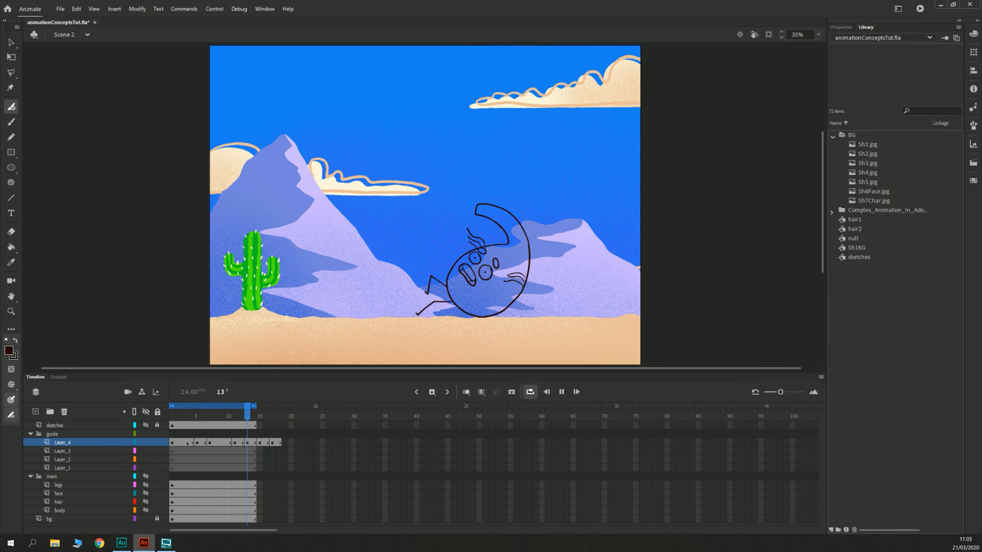
Step: Hold the pose at frame 11 of Layer_4 for two extra frames
{"action": "left_click", "coordinate": [211, 444]}
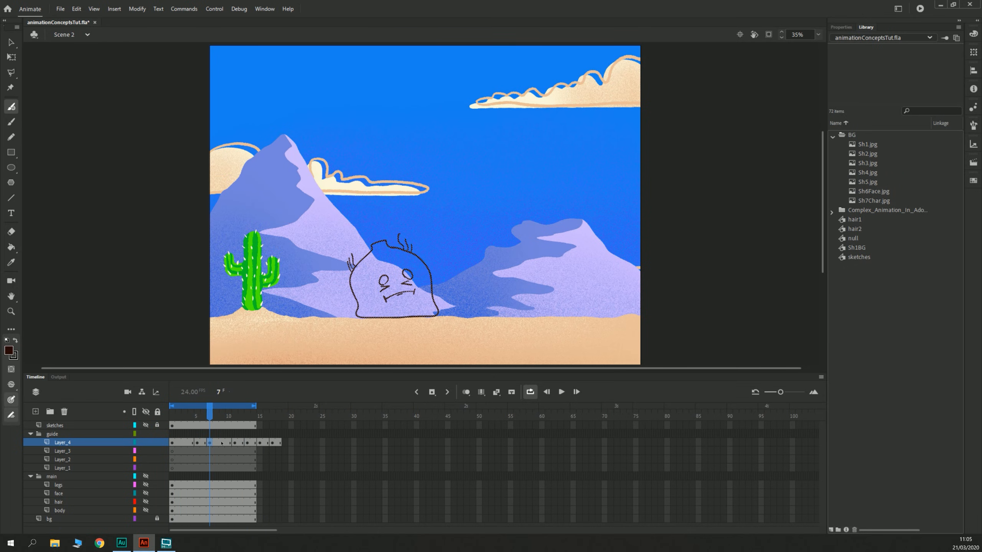
{"action": "left_click", "coordinate": [223, 443]}
{"action": "left_click", "coordinate": [235, 444]}
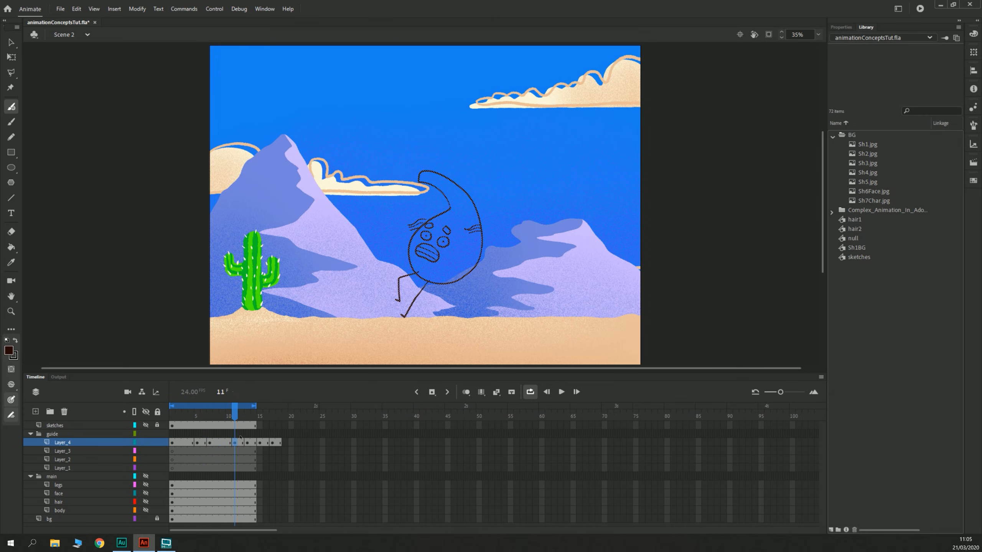
{"action": "left_click", "coordinate": [259, 442]}
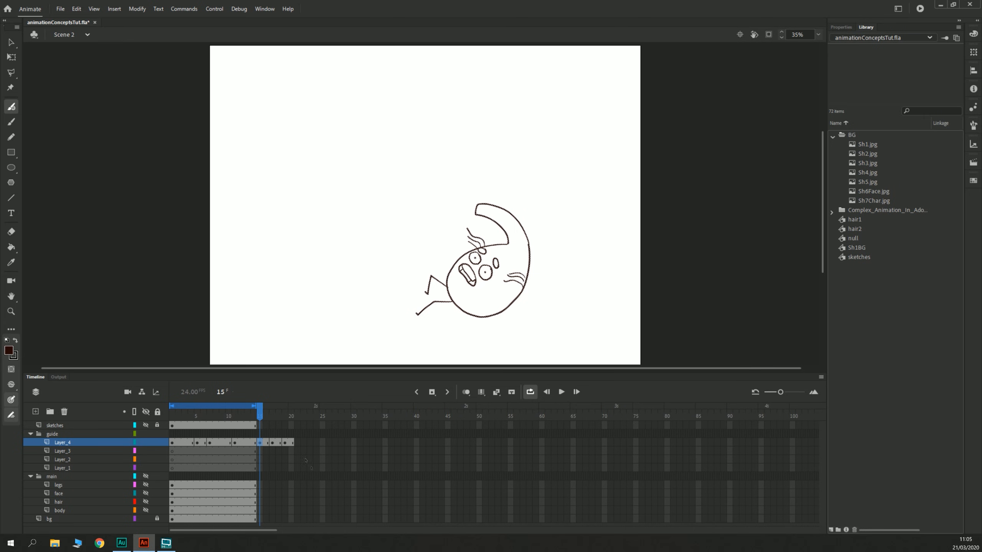
Step: Extend the legs, face, hair, body and bg layers to frame 52 and play the scene from frame 1
{"action": "left_click_drag", "start_coordinate": [314, 484], "coordinate": [508, 538]}
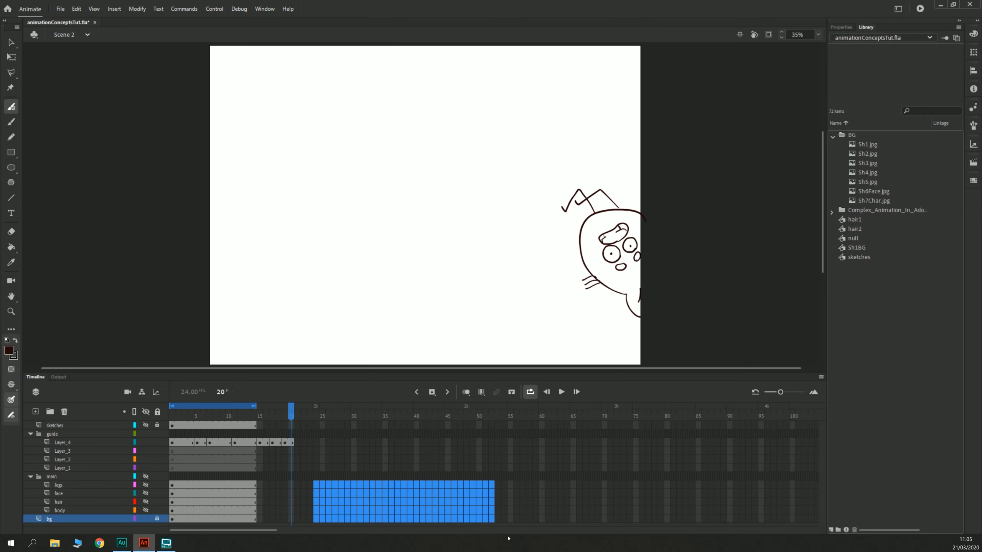
{"action": "key", "text": "F5"}
{"action": "left_click", "coordinate": [173, 425]}
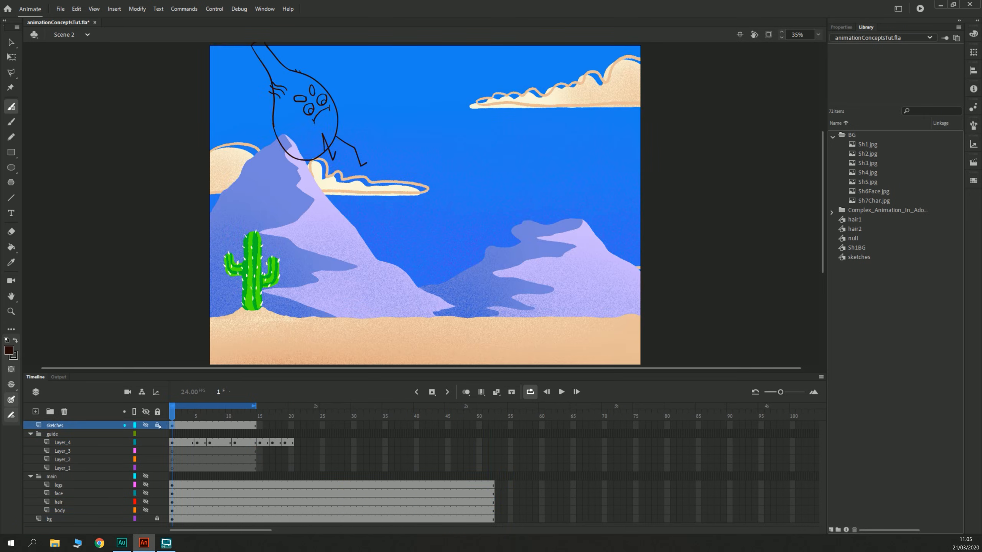
{"action": "key", "text": "Return"}
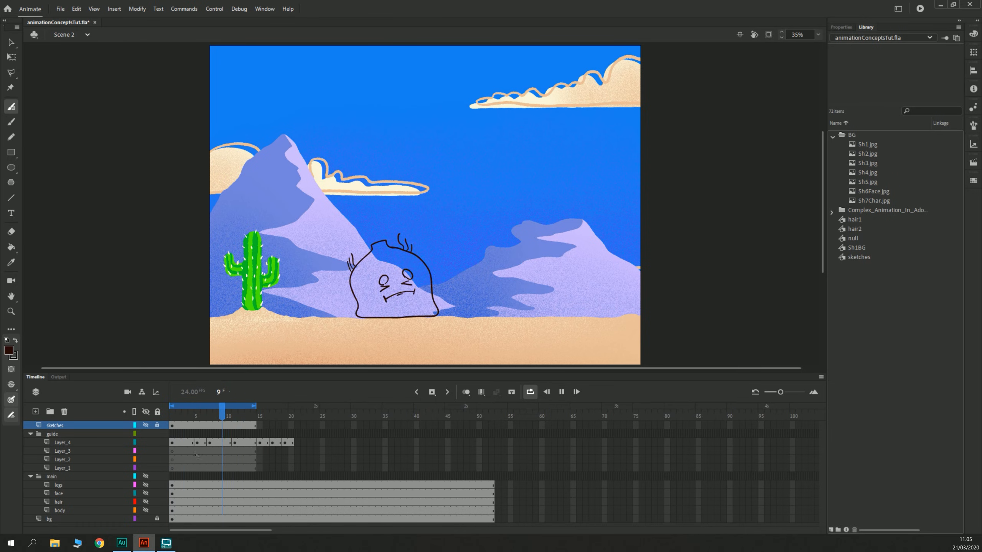
Step: Turn off loop playback and play the animation once from frame 1
{"action": "left_click", "coordinate": [259, 442]}
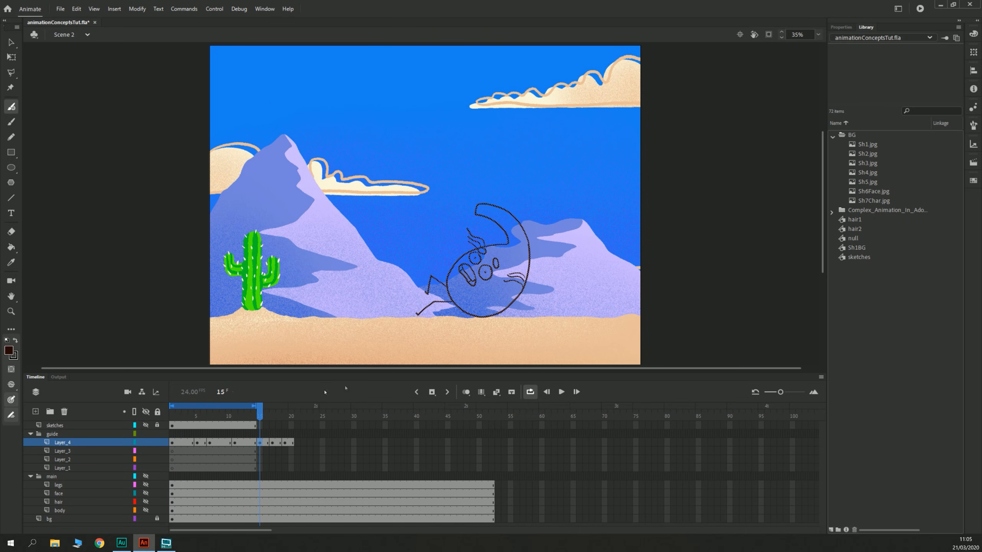
{"action": "left_click", "coordinate": [536, 393]}
{"action": "left_click", "coordinate": [173, 425]}
{"action": "key", "text": "Return"}
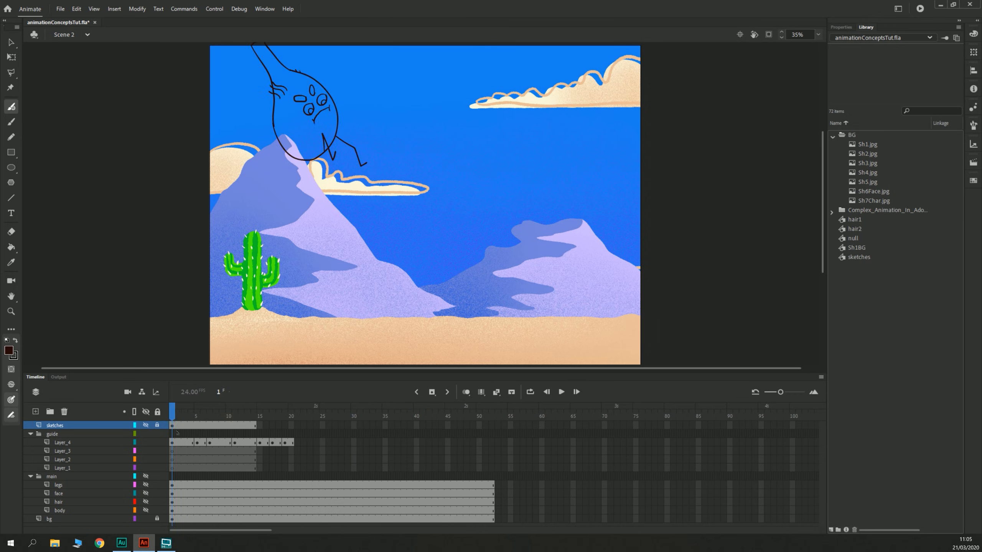
Step: Remove the two extra hold frames, 13 and 14, from Layer_4 and play back the timing
{"action": "left_click_drag", "start_coordinate": [232, 443], "coordinate": [256, 444]}
{"action": "left_click", "coordinate": [249, 443]}
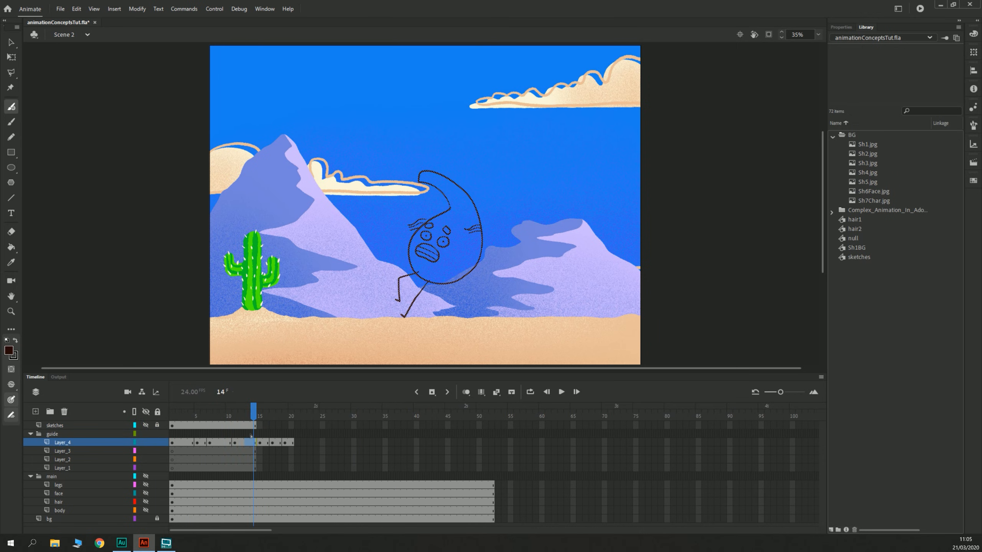
{"action": "right_click", "coordinate": [250, 441]}
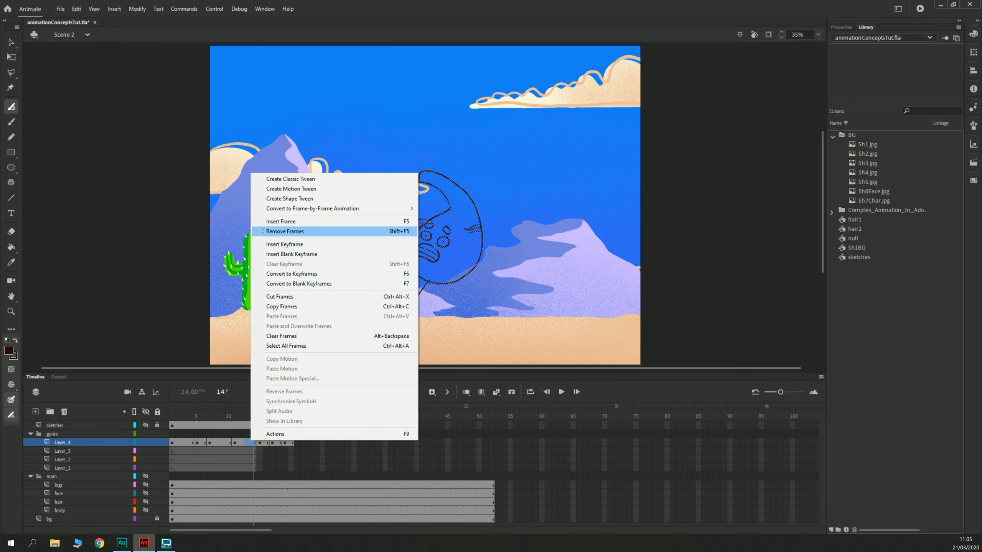
{"action": "left_click", "coordinate": [293, 232]}
{"action": "key", "text": "Return"}
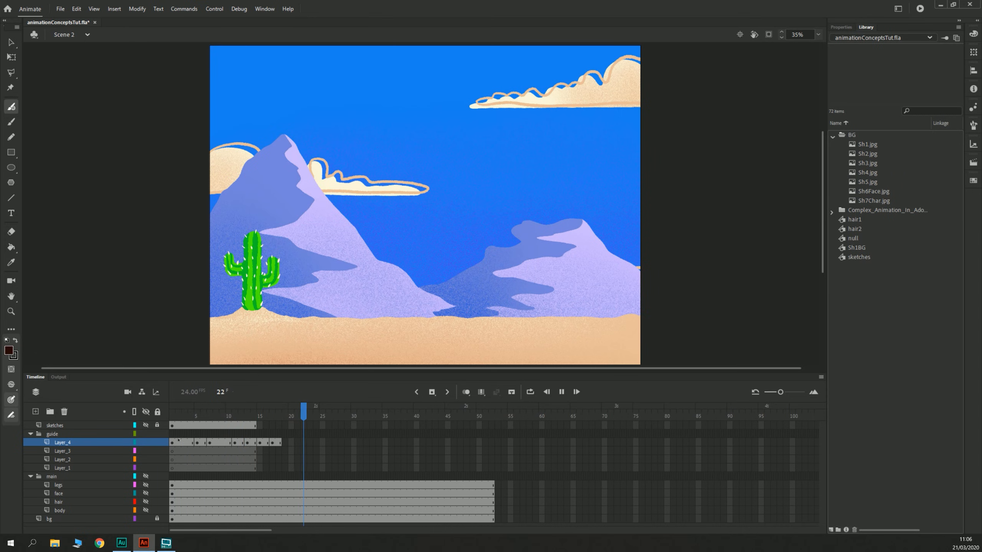
Step: Hold the poses at frames 17, 15 and 13 of Layer_4 for two extra frames each, and play back the timing
{"action": "left_click", "coordinate": [237, 444]}
{"action": "left_click", "coordinate": [248, 444]}
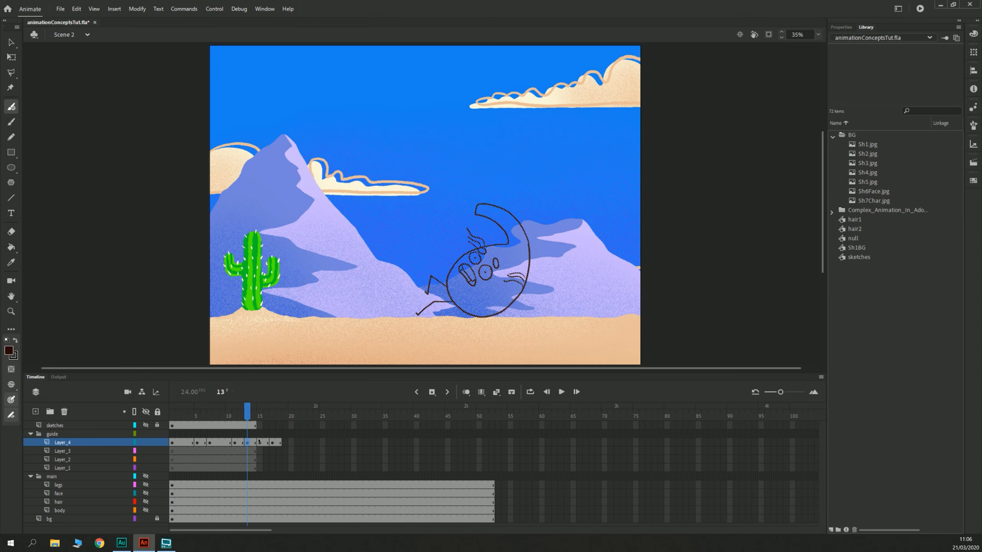
{"action": "left_click", "coordinate": [261, 443]}
{"action": "left_click", "coordinate": [273, 443]}
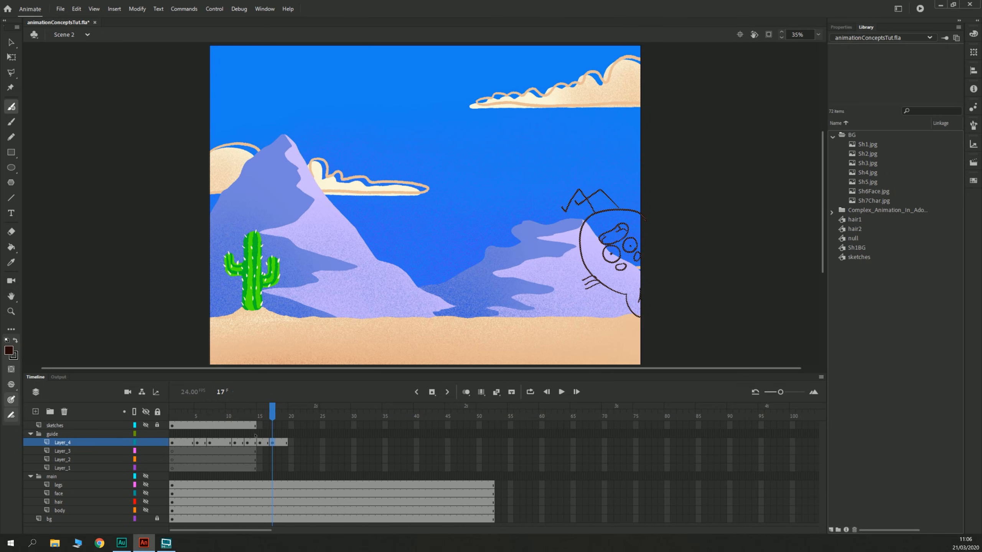
{"action": "left_click", "coordinate": [261, 443]}
{"action": "key", "text": "F5"}
{"action": "key", "text": "F5"}
{"action": "left_click", "coordinate": [249, 443]}
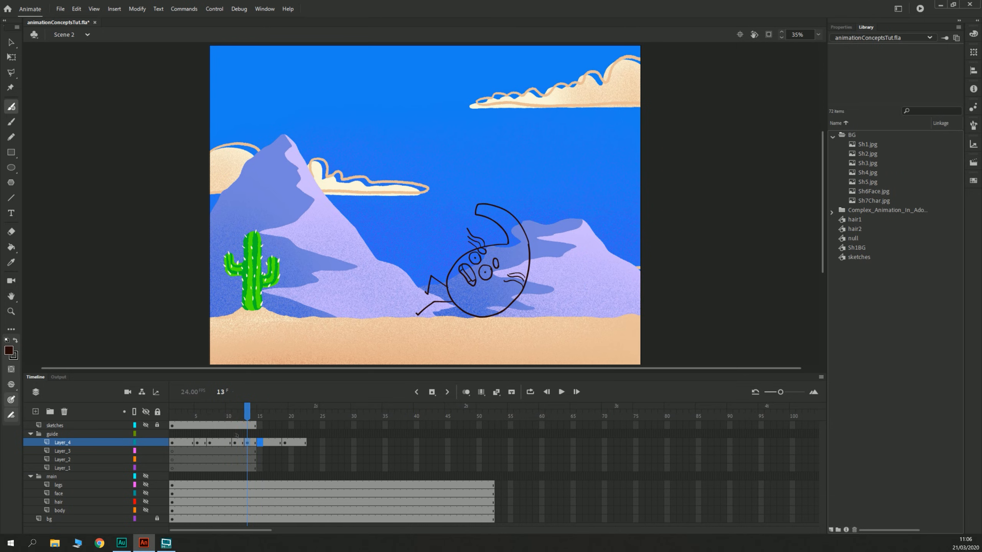
{"action": "key", "text": "F5"}
{"action": "key", "text": "F5"}
{"action": "left_click", "coordinate": [235, 443]}
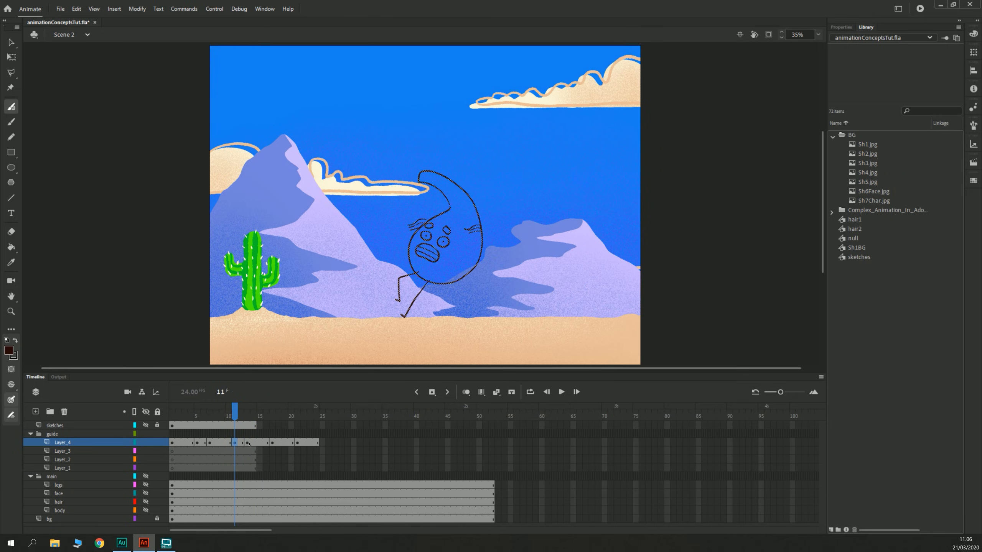
{"action": "key", "text": "Return"}
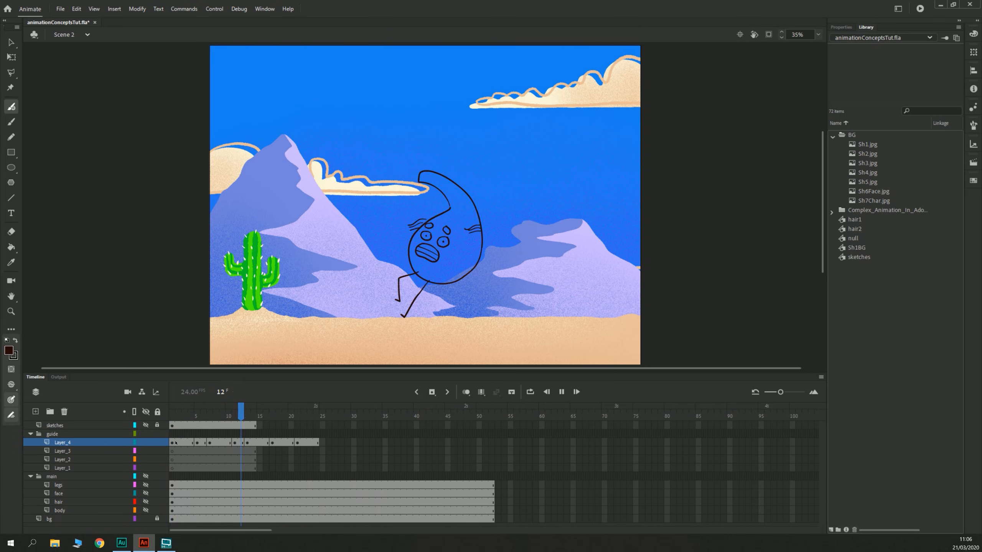
Step: Add a keyframe at frame 9 of Layer_4 and flip its squashed pose horizontally
{"action": "left_click", "coordinate": [192, 443]}
{"action": "left_click", "coordinate": [197, 443]}
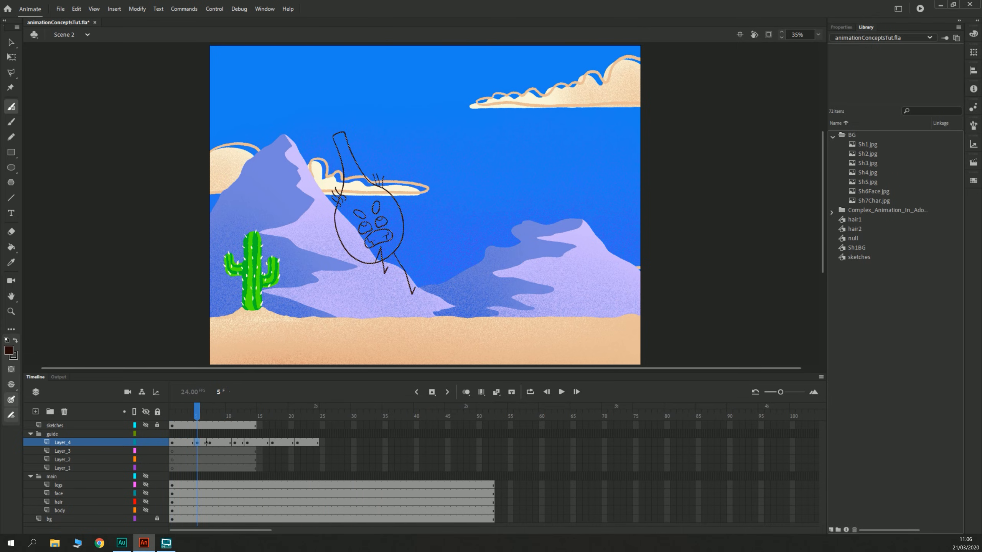
{"action": "left_click", "coordinate": [209, 442]}
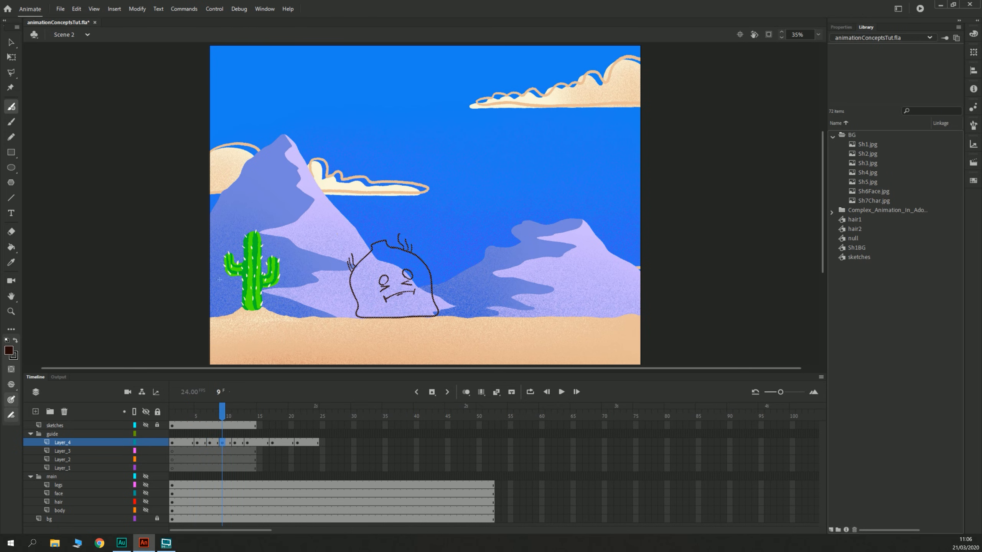
{"action": "left_click", "coordinate": [137, 9]}
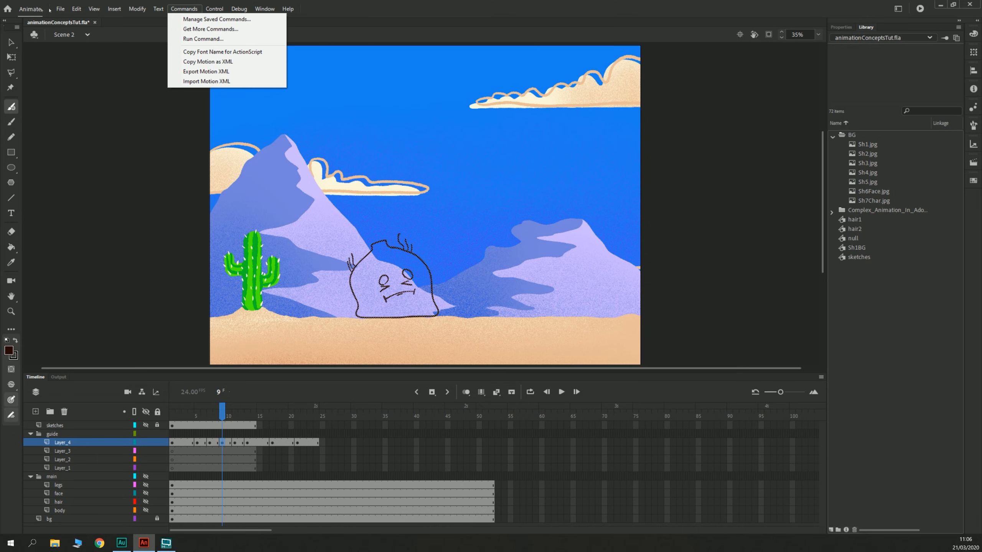
{"action": "left_click", "coordinate": [135, 9]}
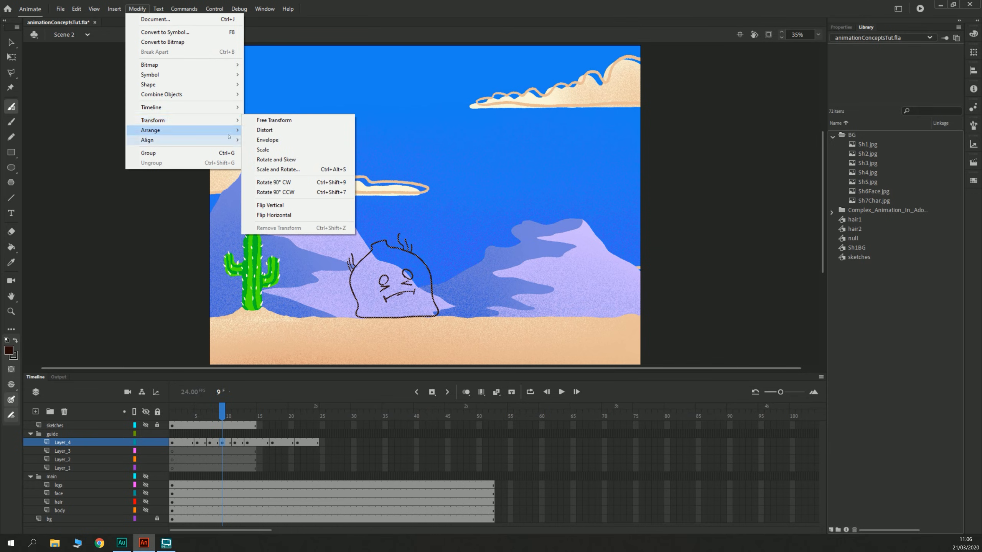
{"action": "left_click", "coordinate": [266, 214]}
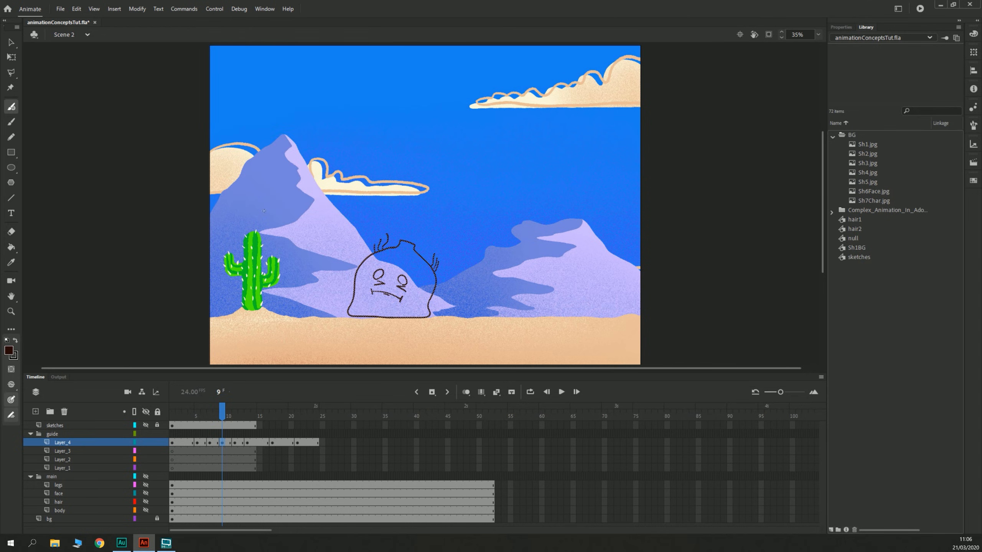
Step: Turn on onion skinning and nudge the flipped pose at frame 9 to the right until its base matches the previous pose
{"action": "left_click", "coordinate": [461, 393]}
{"action": "key", "text": "shift+Right"}
{"action": "key", "text": "shift+Right"}
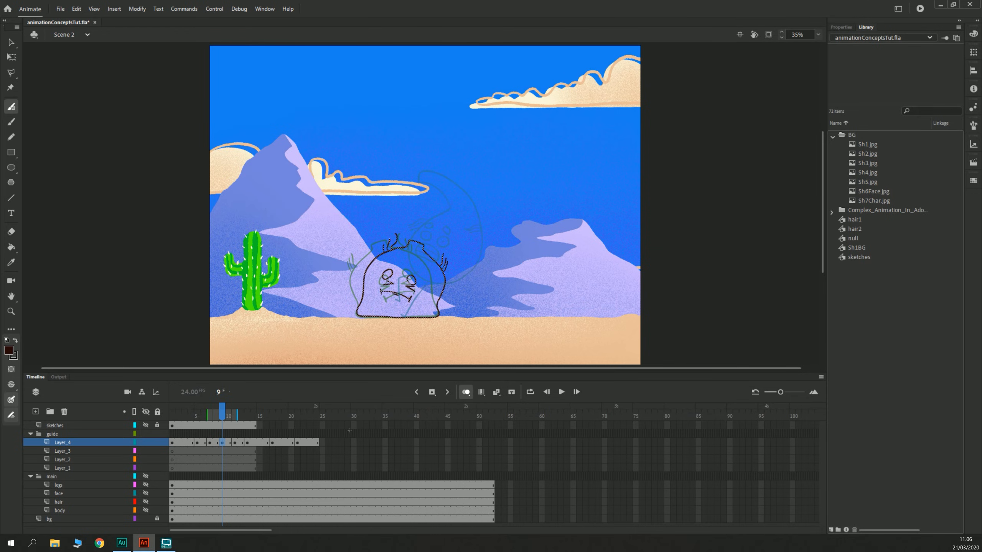
{"action": "key", "text": "Right"}
{"action": "key", "text": "Right"}
{"action": "key", "text": "Right"}
{"action": "key", "text": "Right"}
{"action": "key", "text": "Right"}
{"action": "key", "text": "Right"}
{"action": "key", "text": "Right"}
{"action": "key", "text": "Right"}
Step: Play the guide animation twice from frame 1 to judge the flipped squash pose
{"action": "left_click", "coordinate": [174, 443]}
{"action": "key", "text": "Return"}
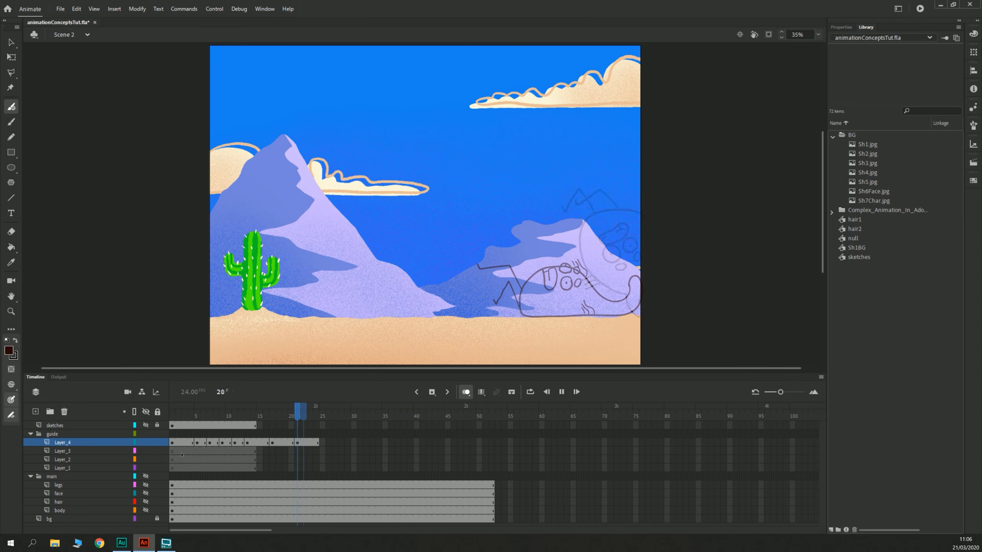
{"action": "left_click", "coordinate": [175, 443]}
{"action": "key", "text": "Return"}
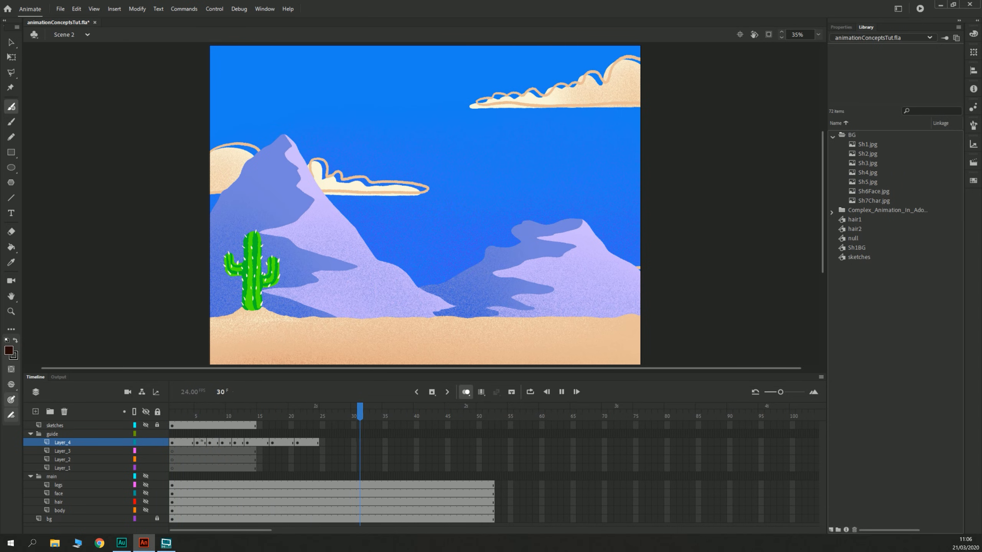
Step: Stretch the flipped pose at frame 9 of Layer_4 upward with Free Transform, keeping its base on the ground, and play the animation
{"action": "left_click", "coordinate": [209, 443]}
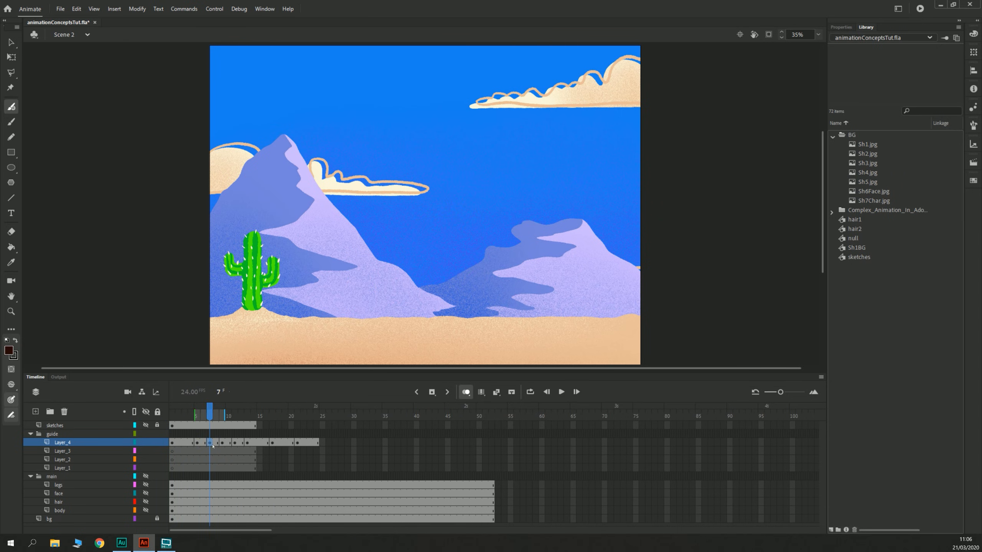
{"action": "left_click", "coordinate": [223, 443]}
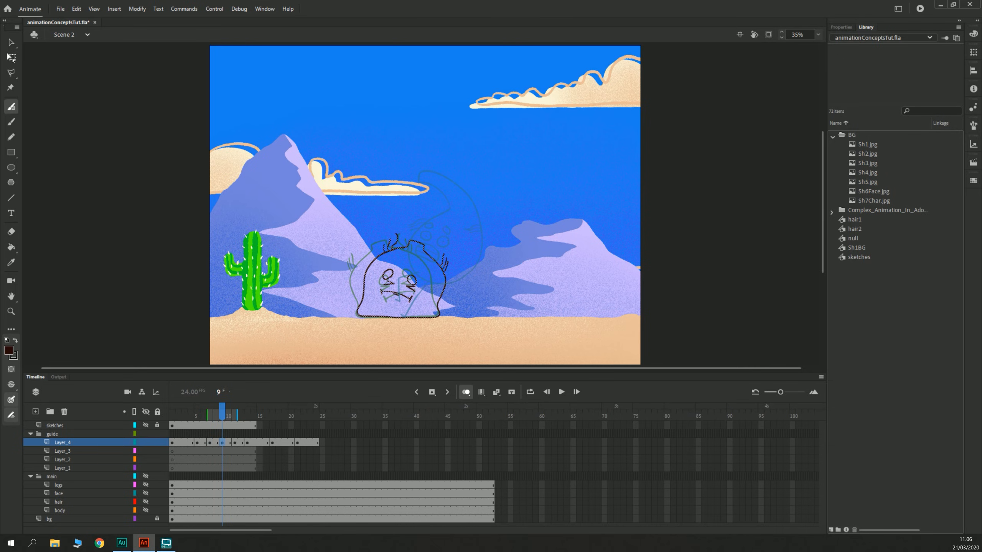
{"action": "left_click", "coordinate": [11, 57]}
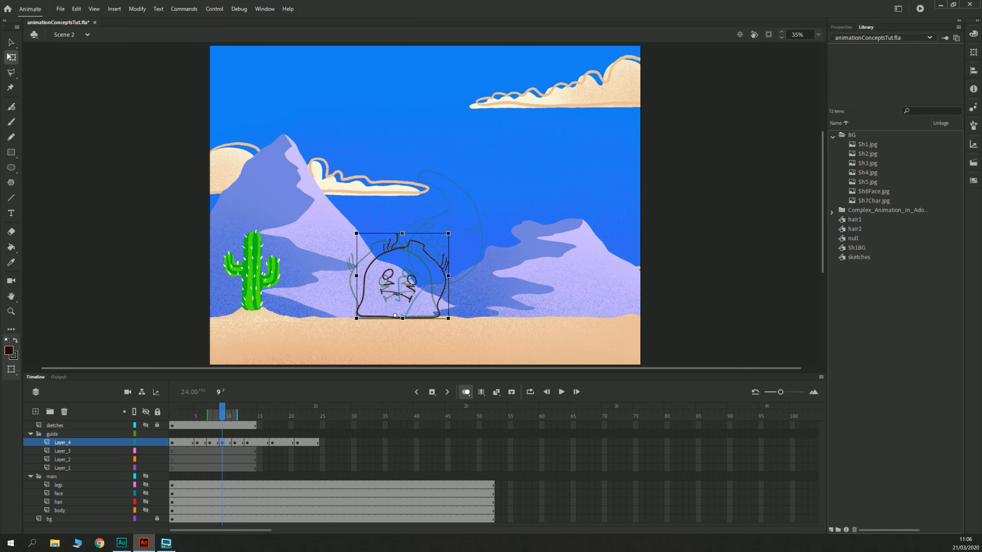
{"action": "left_click_drag", "start_coordinate": [402, 233], "coordinate": [402, 214]}
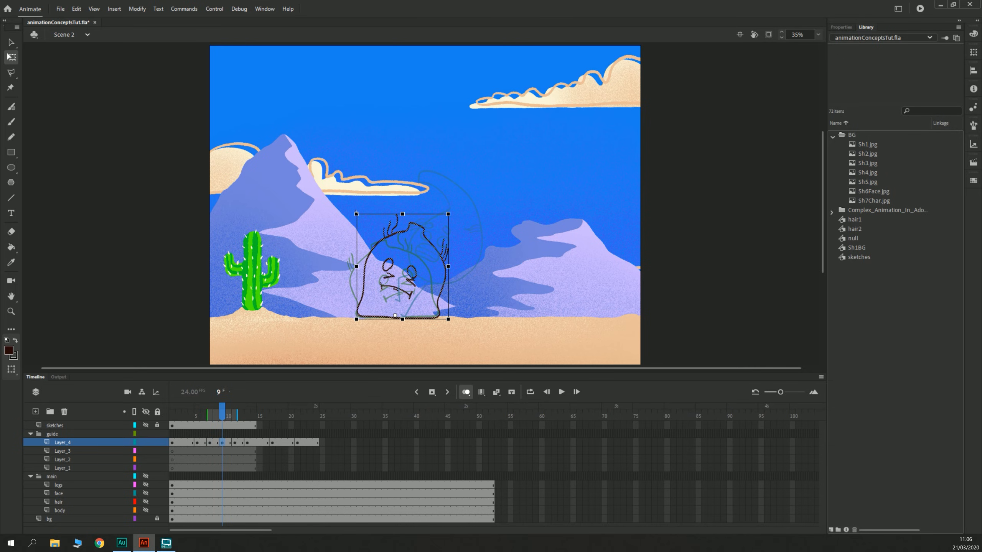
{"action": "left_click", "coordinate": [172, 425]}
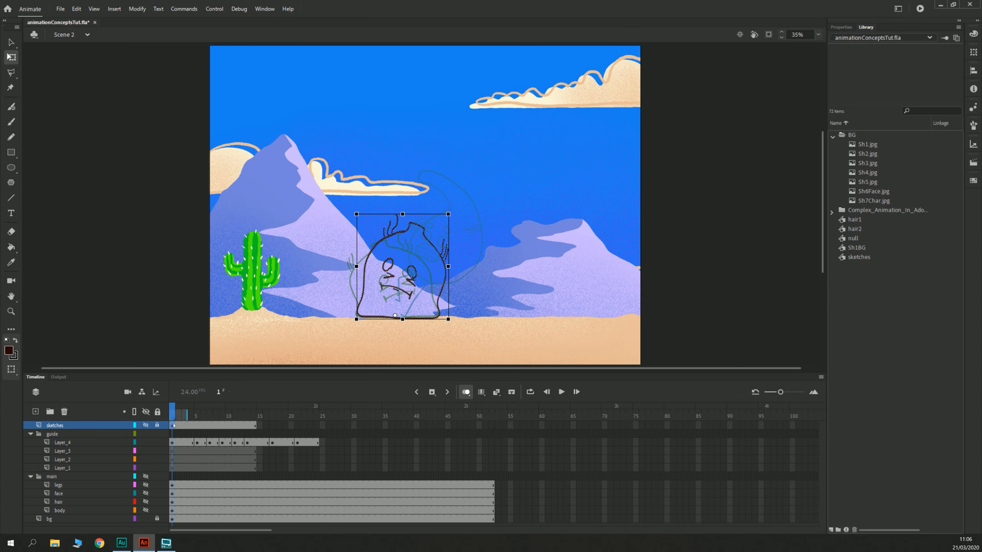
{"action": "key", "text": "Return"}
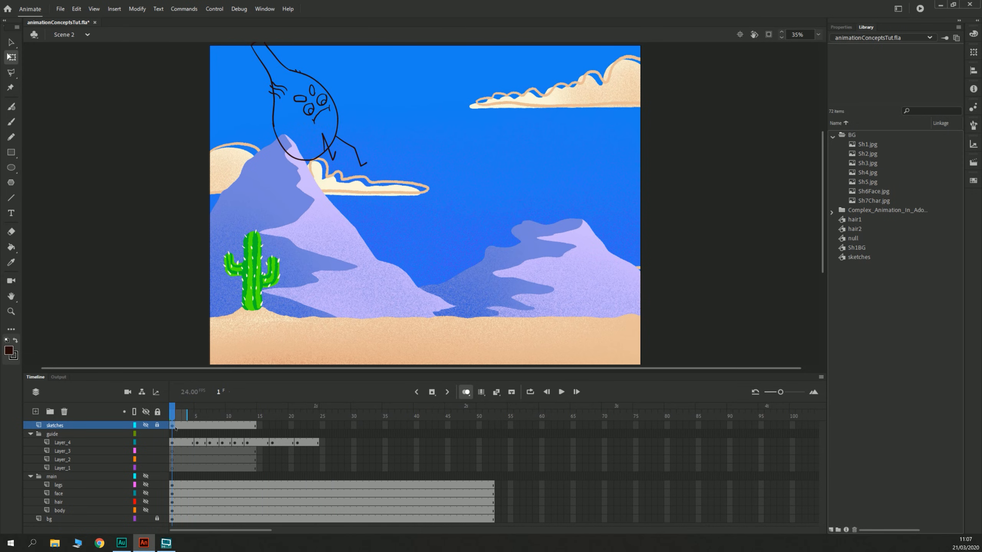
Step: Extend Layer_3, Layer_2 and Layer_1 in the guide folder to frame 24
{"action": "left_click", "coordinate": [173, 426]}
{"action": "left_click_drag", "start_coordinate": [311, 456], "coordinate": [313, 471]}
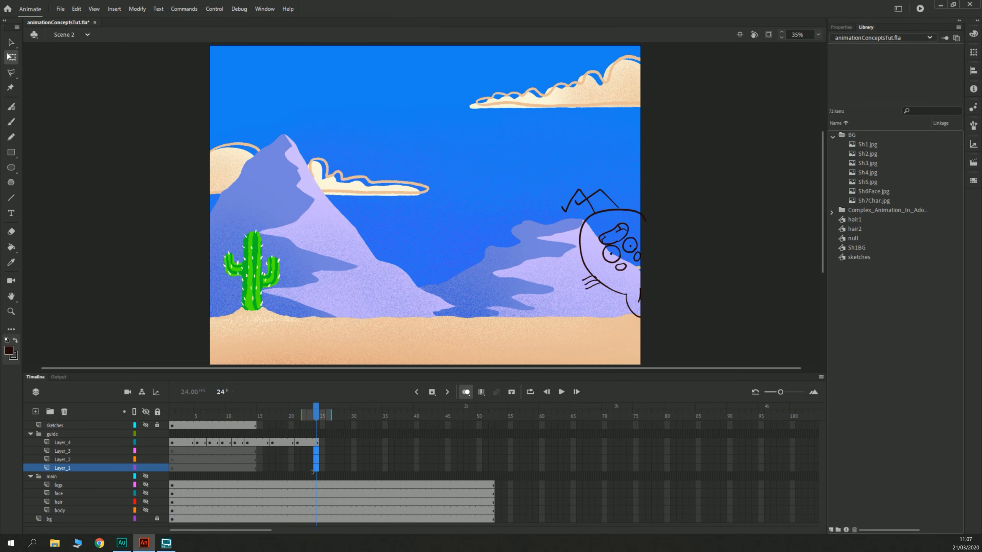
{"action": "key", "text": "F5"}
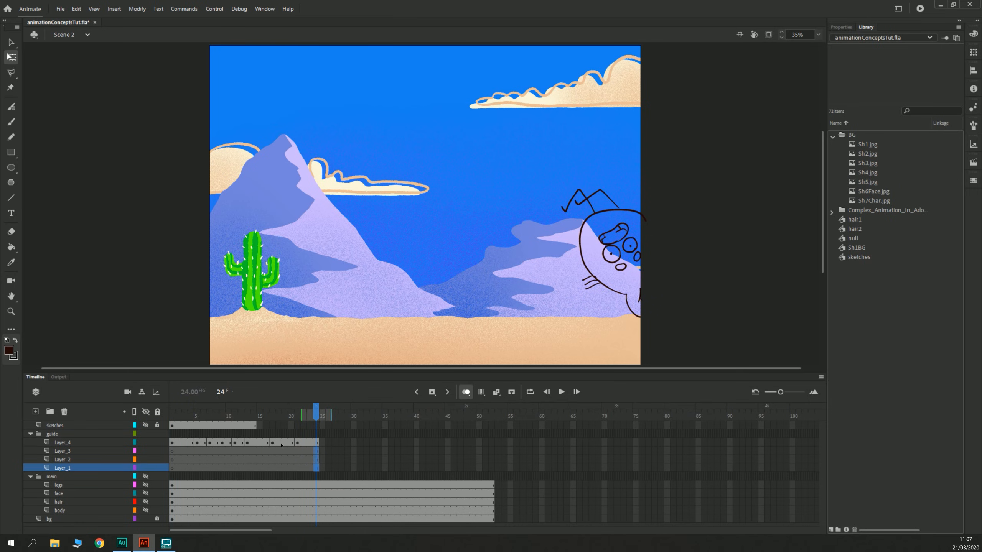
Step: Replay the guide animation from its start to review the timing, and return to the first pose
{"action": "left_click", "coordinate": [174, 444]}
{"action": "key", "text": "Return"}
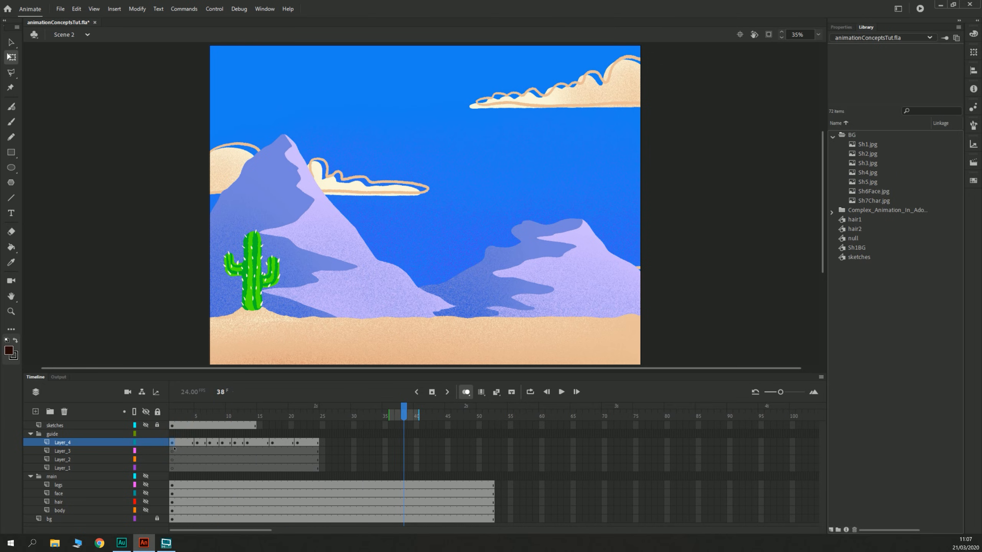
{"action": "left_click", "coordinate": [174, 448]}
{"action": "left_click", "coordinate": [176, 446]}
{"action": "key", "text": "Return"}
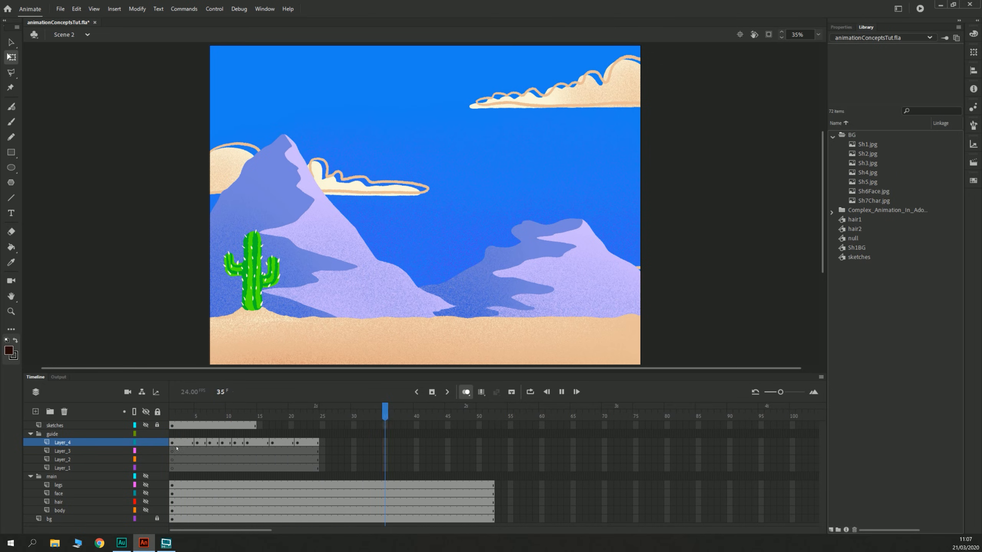
{"action": "left_click", "coordinate": [176, 448]}
{"action": "left_click", "coordinate": [179, 447]}
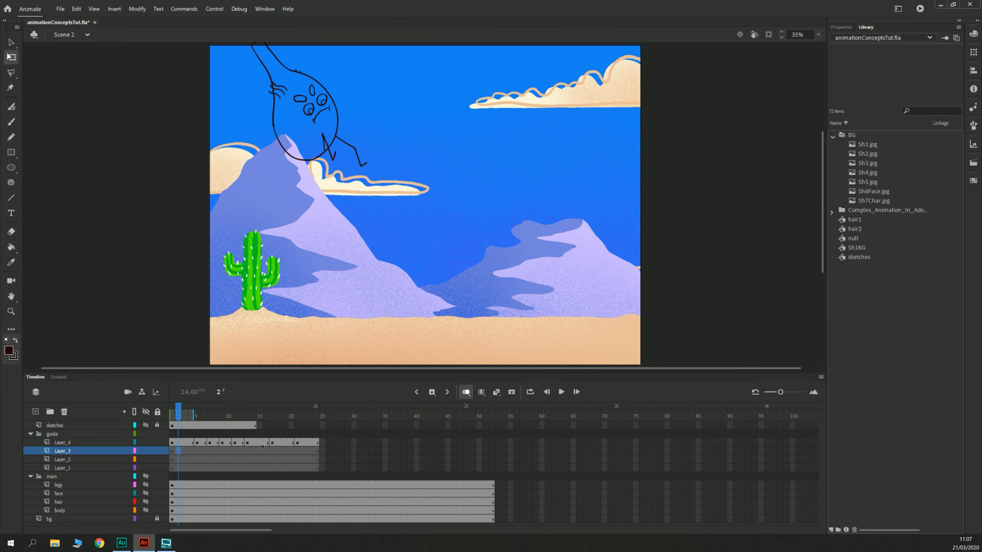
Step: Add a new layer directly above Layer_3 in the guide folder
{"action": "left_click", "coordinate": [196, 442]}
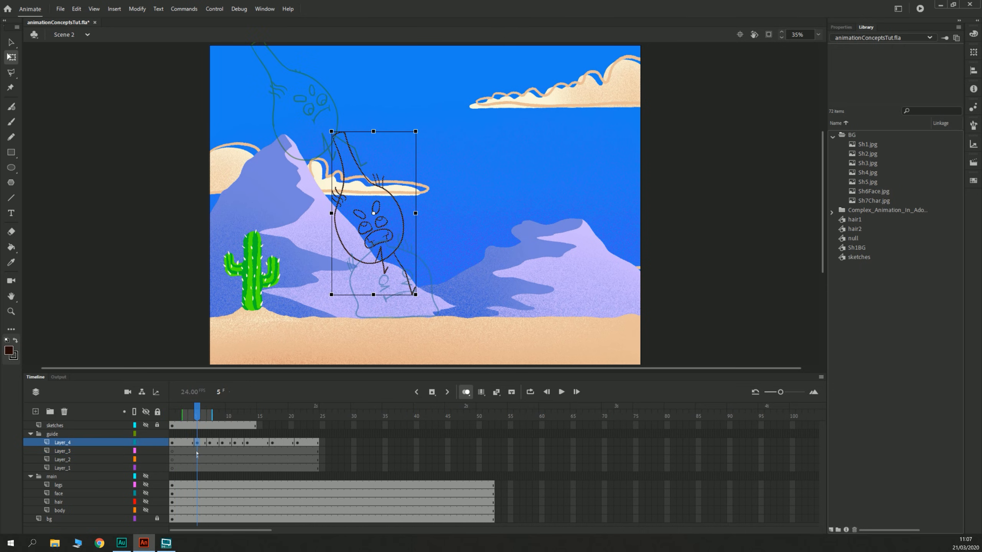
{"action": "left_click", "coordinate": [173, 450]}
{"action": "left_click", "coordinate": [36, 412]}
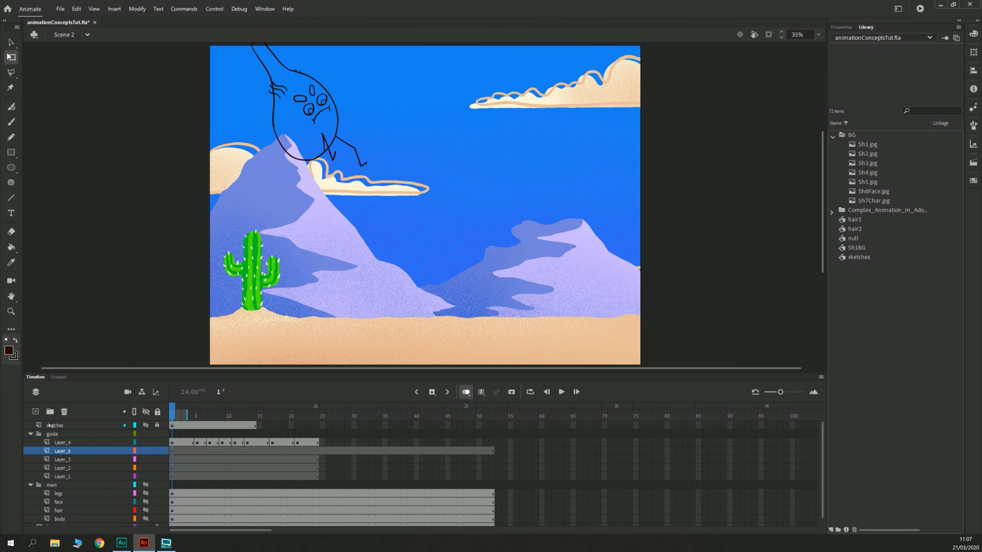
Step: Remove all frames after frame 24 on the layers from Layer_6 down to bg
{"action": "mouse_move", "coordinate": [492, 459]}
{"action": "left_mouse_down"}
{"action": "mouse_move", "coordinate": [491, 476]}
{"action": "mouse_move", "coordinate": [325, 544]}
{"action": "left_mouse_up"}
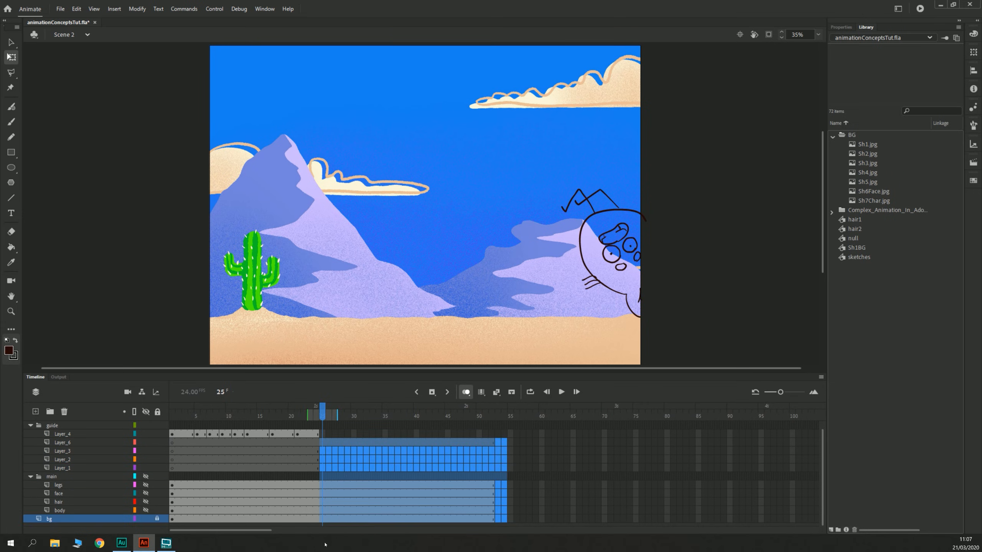
{"action": "right_click", "coordinate": [349, 507]}
{"action": "left_click", "coordinate": [387, 293]}
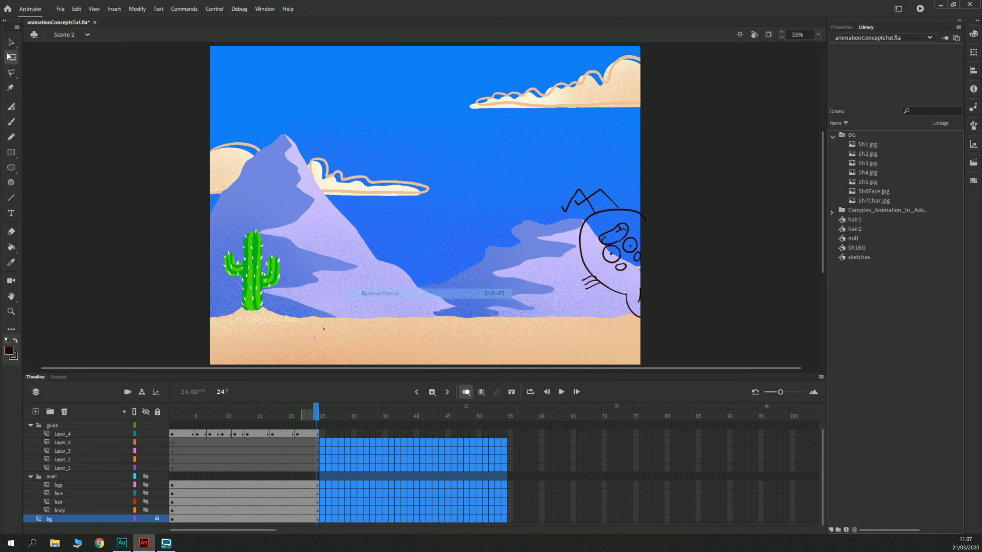
{"action": "left_click", "coordinate": [211, 467]}
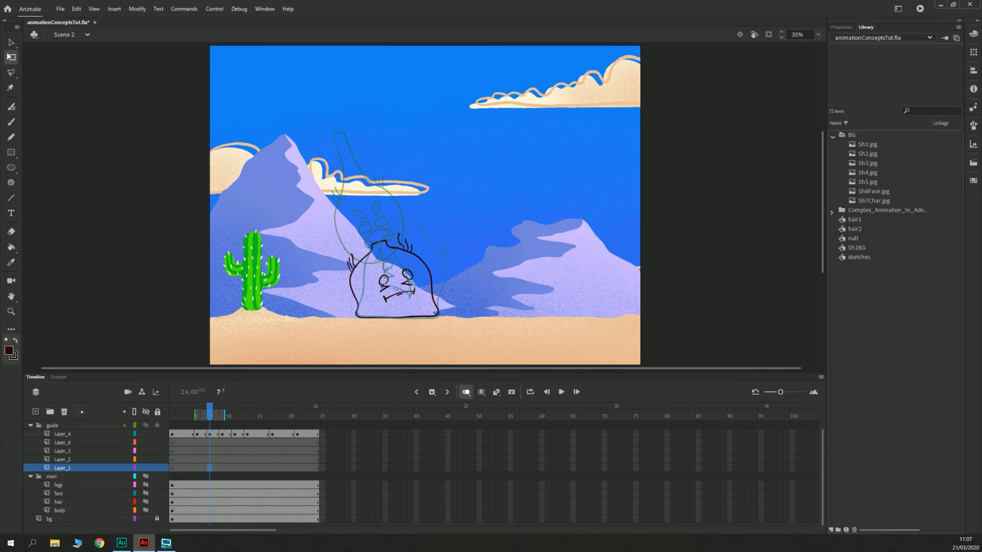
Step: Select frame 1 of Layer_6 and set the drawing colour to bright red
{"action": "left_click", "coordinate": [173, 443]}
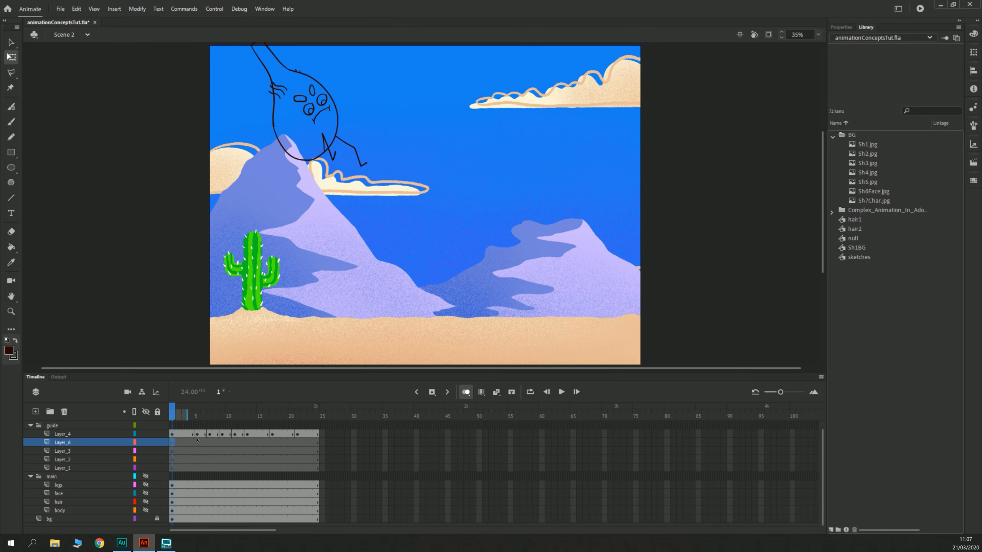
{"action": "left_click", "coordinate": [8, 351]}
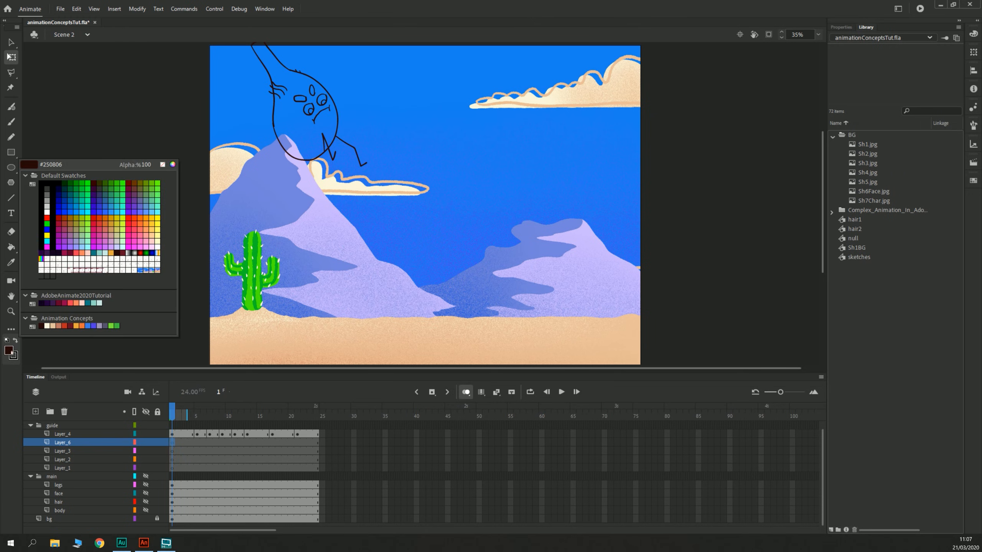
{"action": "left_click", "coordinate": [48, 217]}
Step: Insert blank keyframes on every second frame of Layer_6, from frame 3 to frame 23
{"action": "key", "text": "ctrl+="}
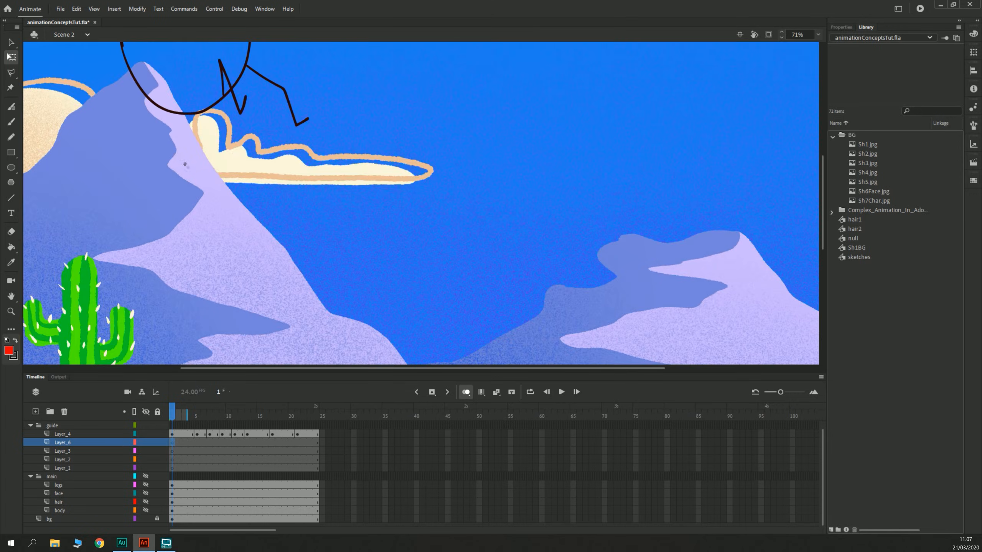
{"action": "left_click_drag", "start_coordinate": [186, 165], "coordinate": [333, 303]}
{"action": "left_click_drag", "start_coordinate": [366, 206], "coordinate": [438, 264]}
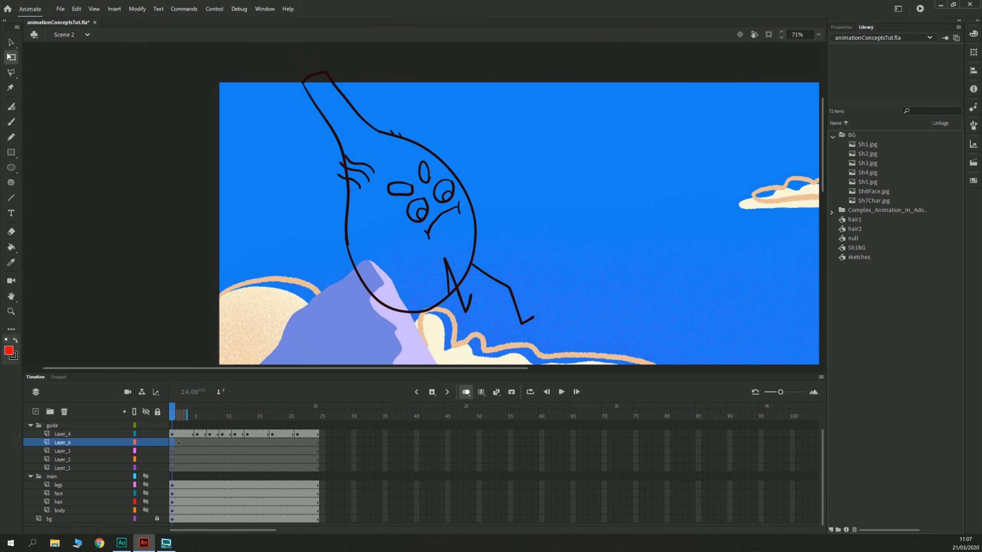
{"action": "key", "text": "F7"}
{"action": "left_click", "coordinate": [185, 443]}
{"action": "key", "text": "F7"}
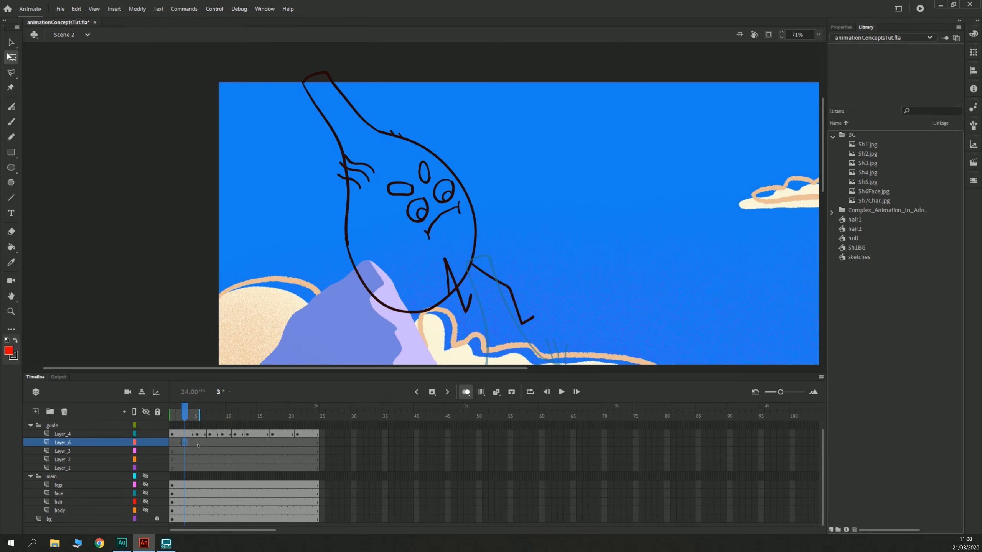
{"action": "left_click", "coordinate": [197, 443]}
{"action": "key", "text": "F7"}
{"action": "left_click", "coordinate": [209, 443]}
{"action": "key", "text": "F7"}
{"action": "left_click", "coordinate": [222, 443]}
{"action": "key", "text": "F7"}
{"action": "left_click", "coordinate": [235, 443]}
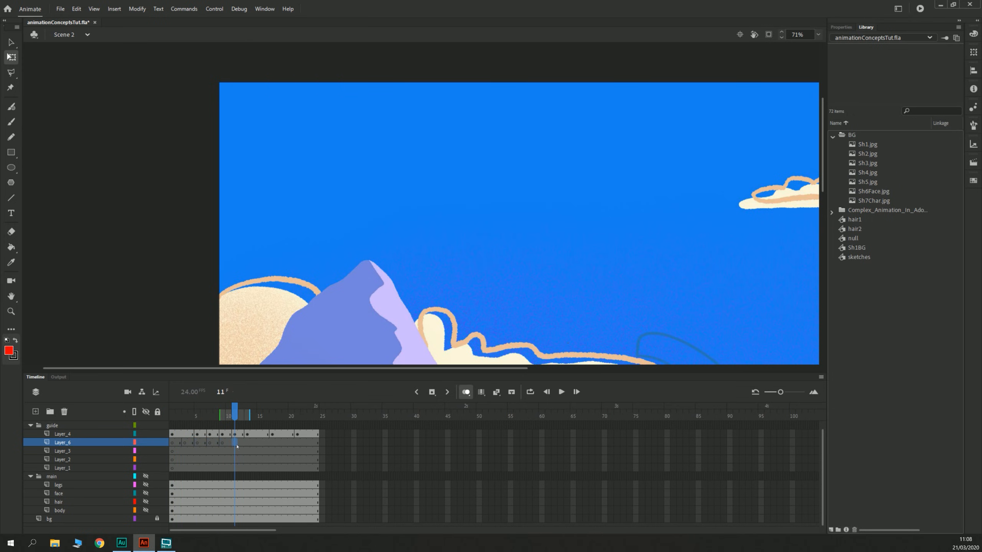
{"action": "key", "text": "F7"}
{"action": "left_click", "coordinate": [247, 443]}
{"action": "key", "text": "F7"}
{"action": "left_click", "coordinate": [260, 443]}
{"action": "key", "text": "F7"}
{"action": "left_click", "coordinate": [273, 443]}
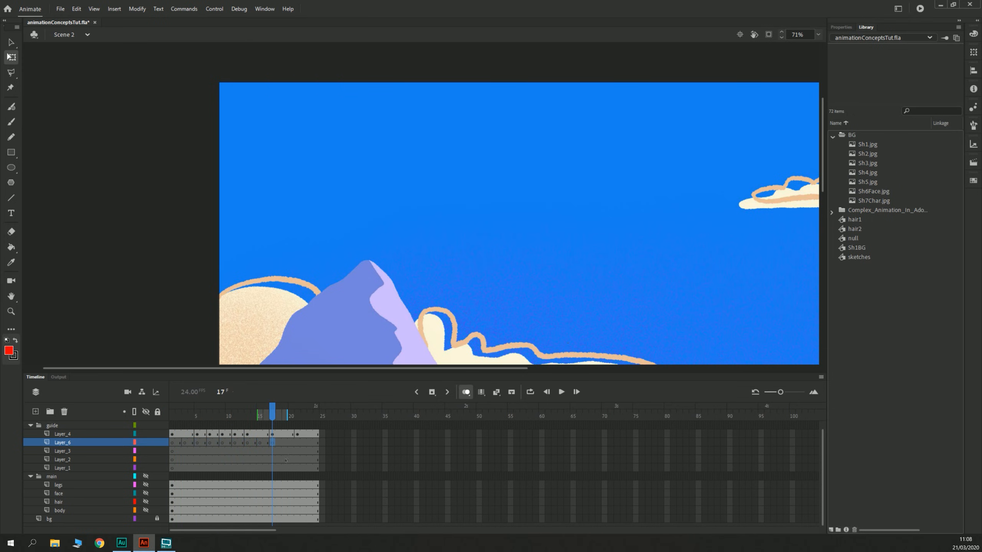
{"action": "key", "text": "F7"}
{"action": "left_click", "coordinate": [285, 443]}
{"action": "key", "text": "F7"}
{"action": "left_click", "coordinate": [297, 443]}
{"action": "key", "text": "F7"}
{"action": "left_click", "coordinate": [310, 443]}
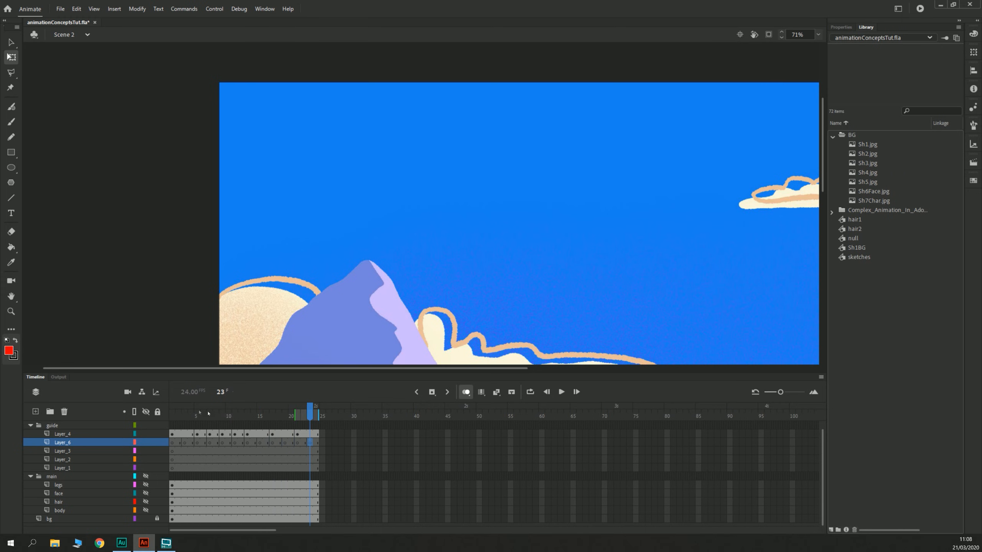
Step: Show the Layer_4 guide drawings as outlines and lock the layer
{"action": "left_click", "coordinate": [172, 434]}
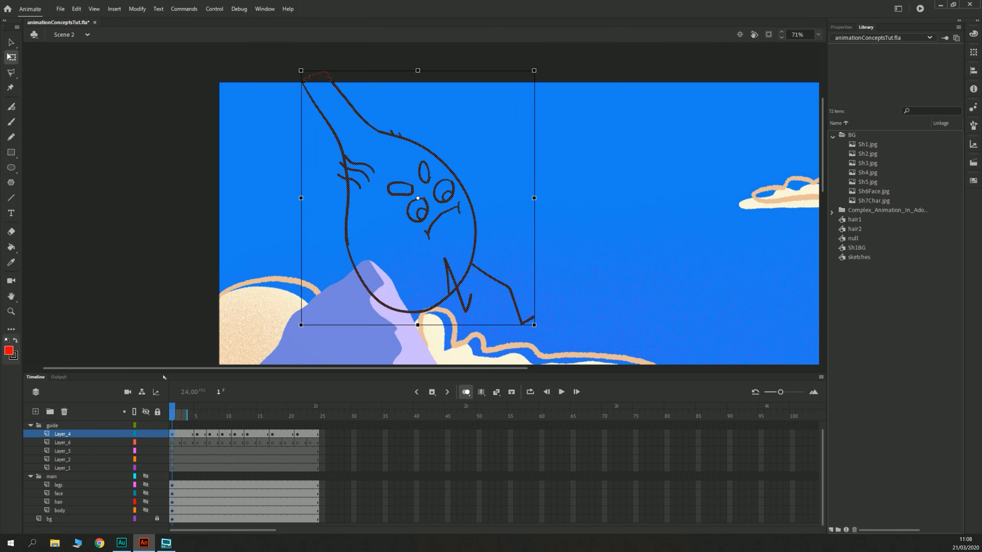
{"action": "left_click", "coordinate": [135, 434]}
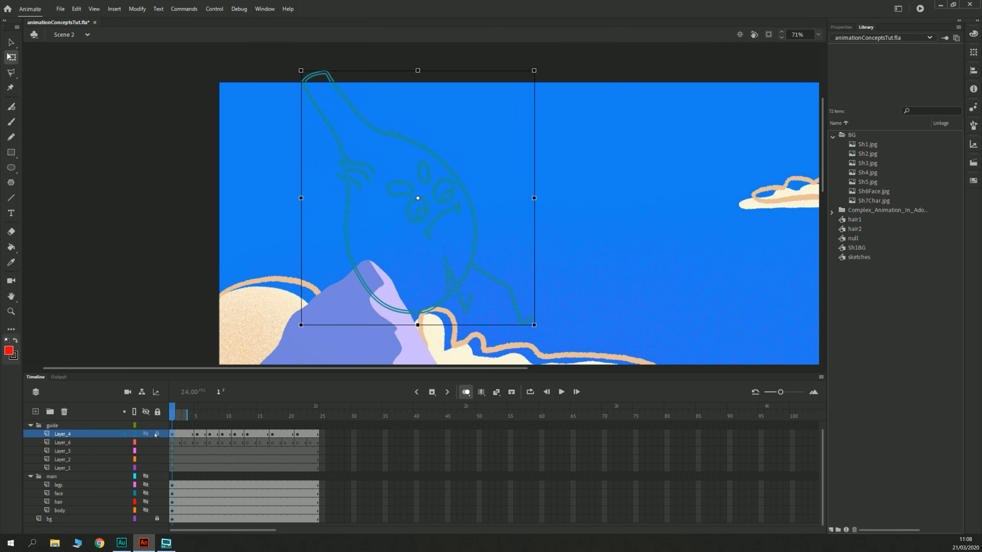
{"action": "left_click", "coordinate": [156, 434]}
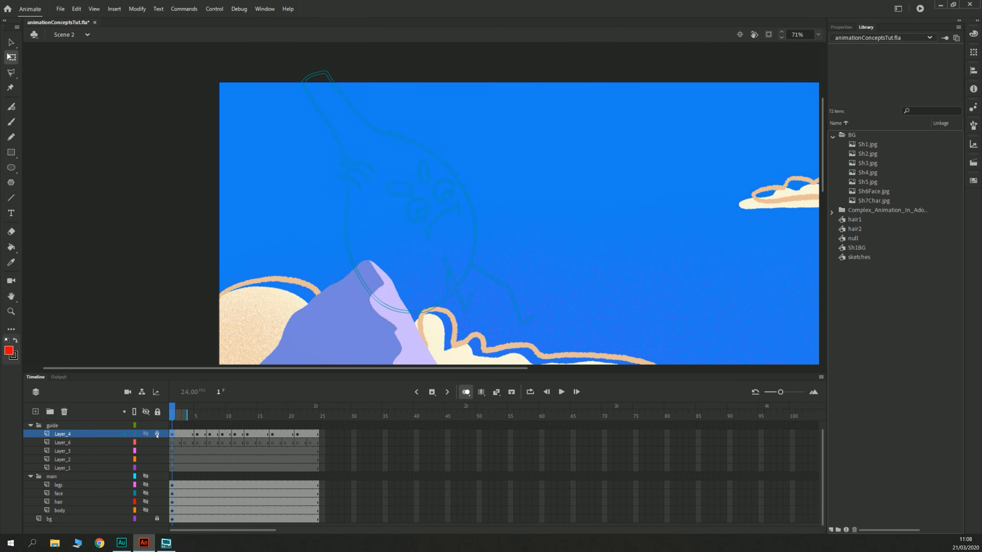
Step: Change Layer_4's outline colour to a dark red in its layer properties and display the layer as outlines
{"action": "double_click", "coordinate": [135, 434]}
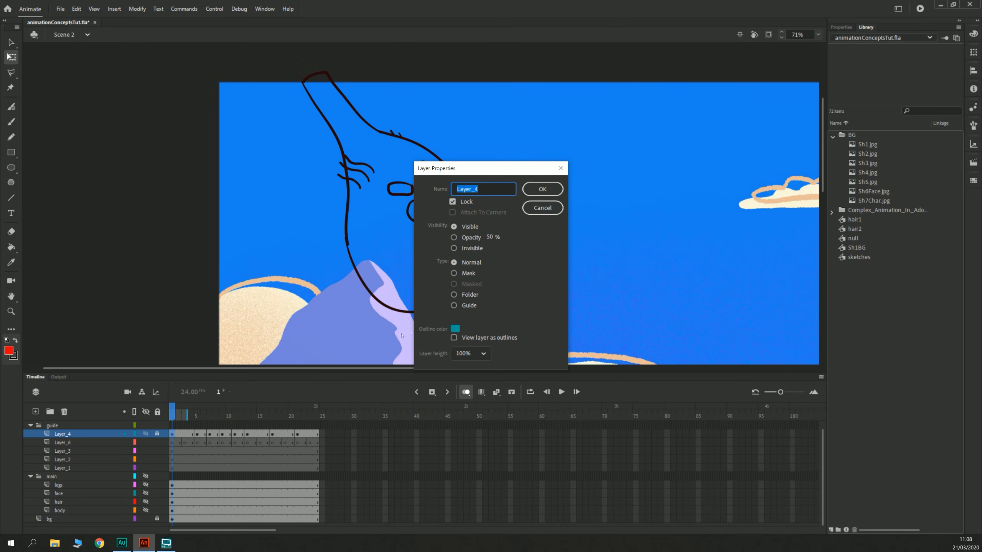
{"action": "left_click", "coordinate": [455, 329]}
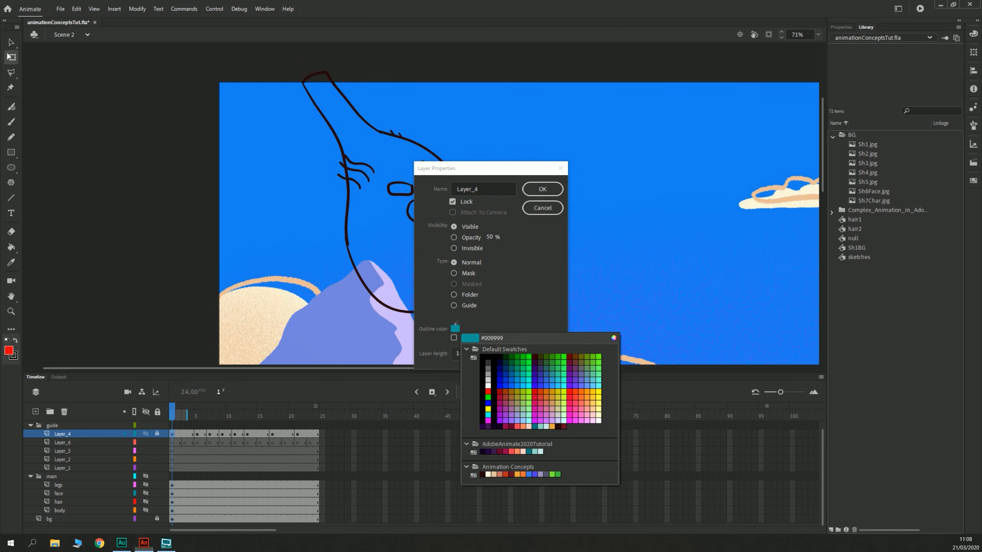
{"action": "left_click", "coordinate": [501, 391]}
{"action": "left_click", "coordinate": [542, 189]}
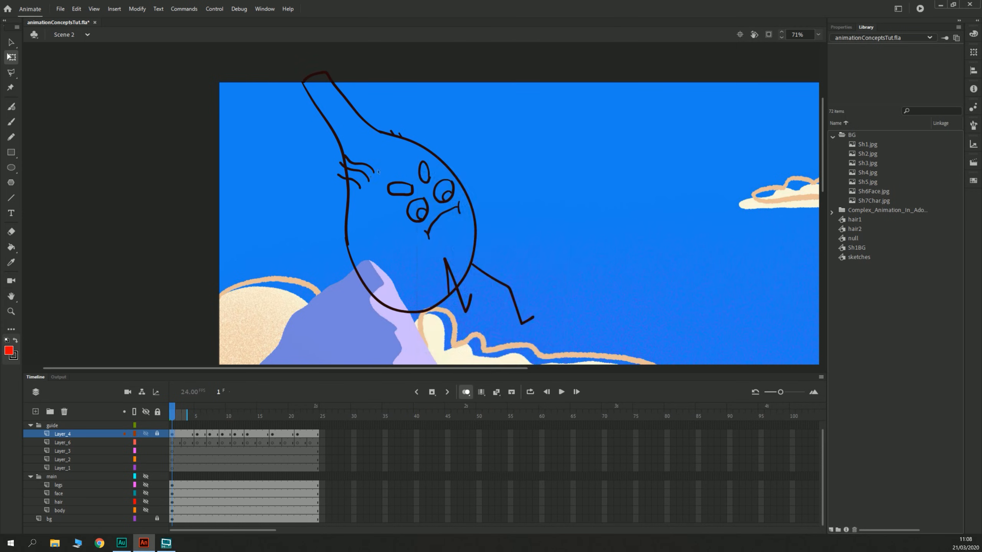
{"action": "left_click", "coordinate": [135, 434]}
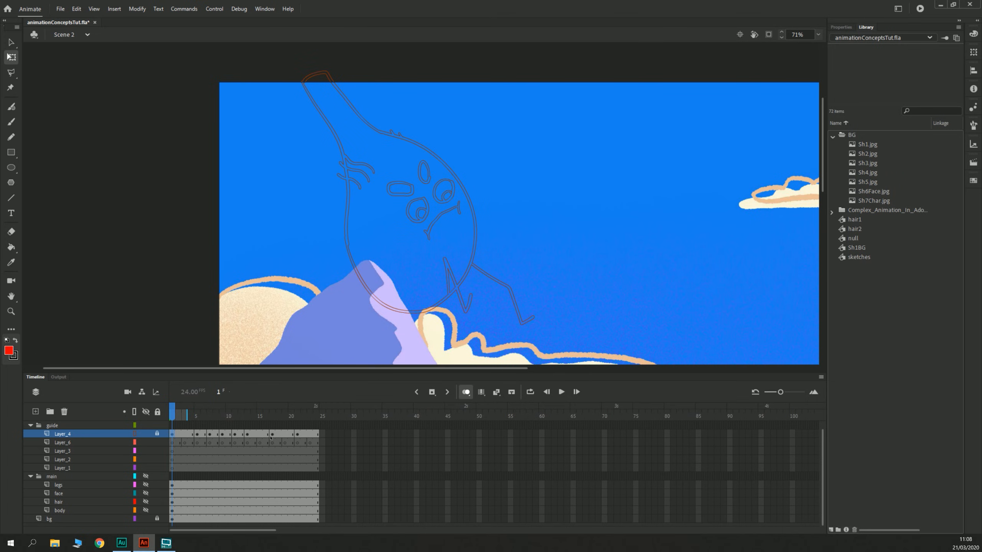
Step: Trace the falling character's body with the brush as a red oval with crossing centre lines on frame 1 of Layer_6
{"action": "left_click", "coordinate": [175, 443]}
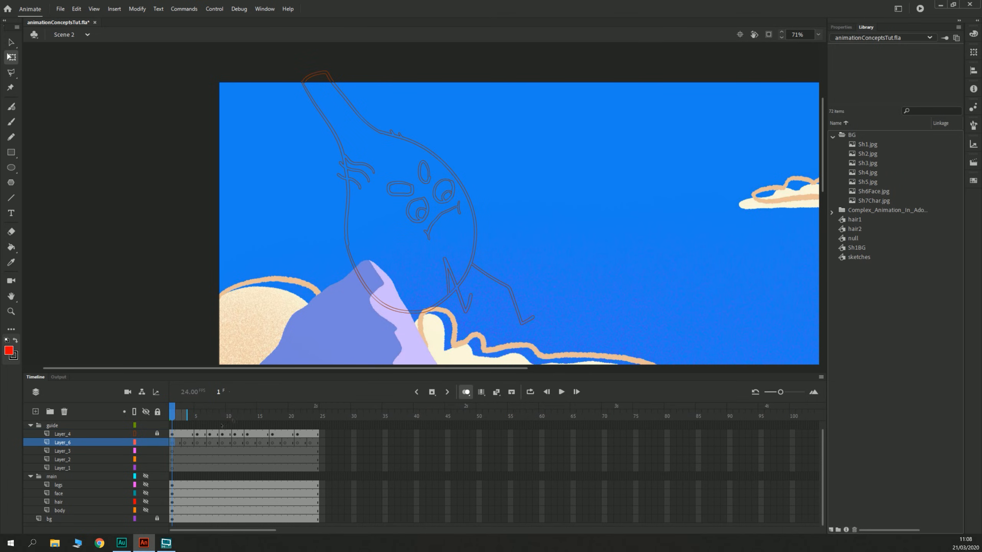
{"action": "left_click_drag", "start_coordinate": [377, 244], "coordinate": [403, 264]}
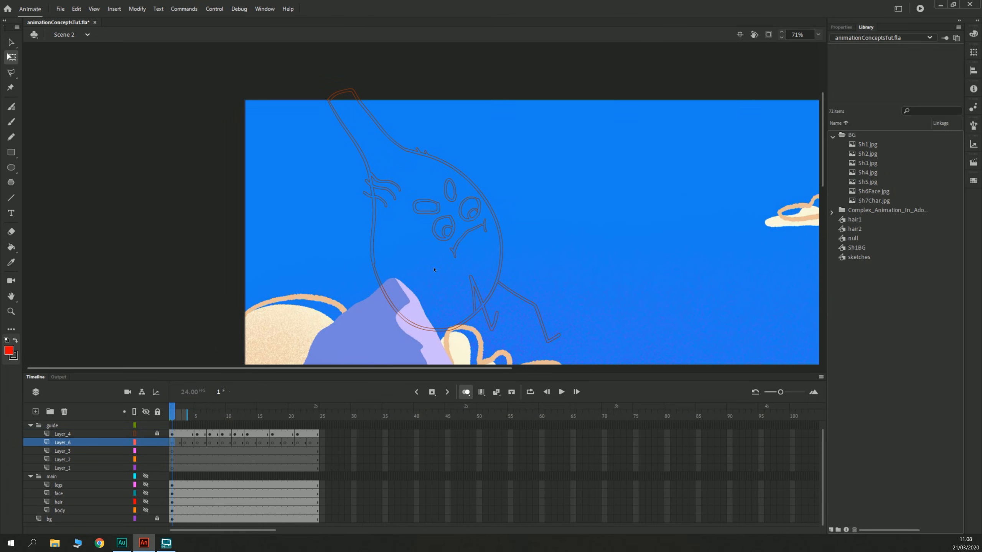
{"action": "key", "text": "y"}
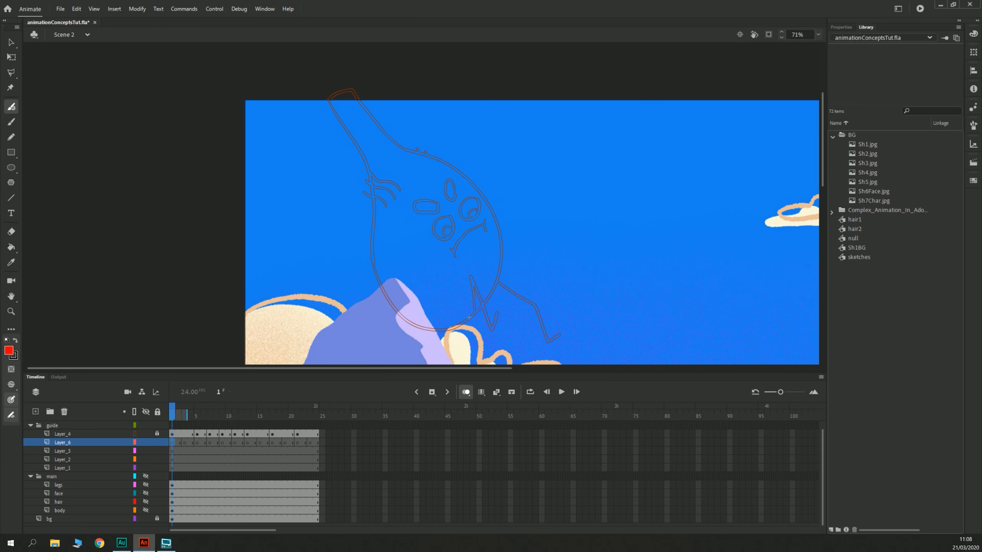
{"action": "mouse_move", "coordinate": [470, 318]}
{"action": "left_mouse_down"}
{"action": "mouse_move", "coordinate": [503, 256]}
{"action": "mouse_move", "coordinate": [497, 217]}
{"action": "mouse_move", "coordinate": [449, 167]}
{"action": "mouse_move", "coordinate": [403, 163]}
{"action": "mouse_move", "coordinate": [378, 177]}
{"action": "mouse_move", "coordinate": [365, 258]}
{"action": "mouse_move", "coordinate": [387, 302]}
{"action": "mouse_move", "coordinate": [414, 324]}
{"action": "mouse_move", "coordinate": [463, 322]}
{"action": "left_mouse_up"}
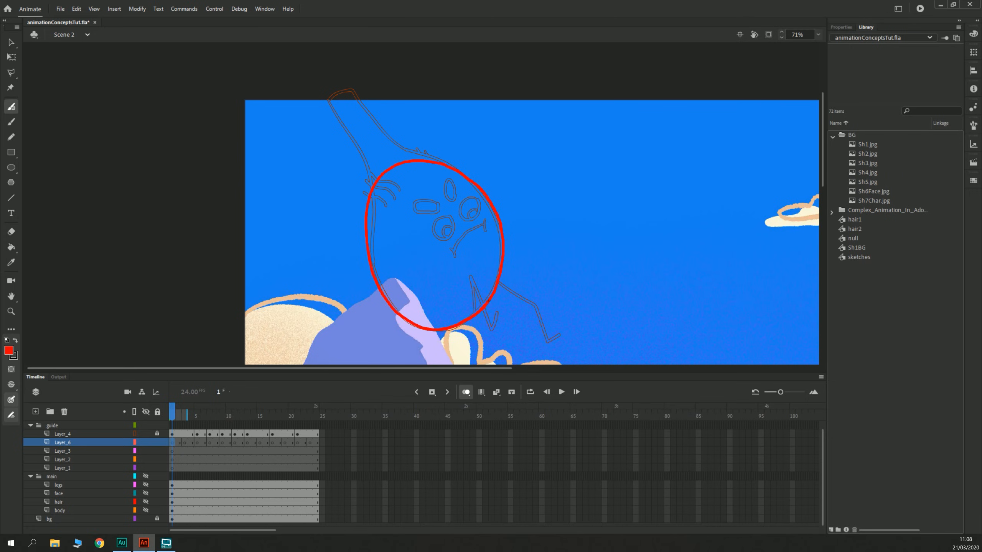
{"action": "left_click_drag", "start_coordinate": [509, 230], "coordinate": [508, 231]}
{"action": "left_click_drag", "start_coordinate": [291, 290], "coordinate": [254, 252]}
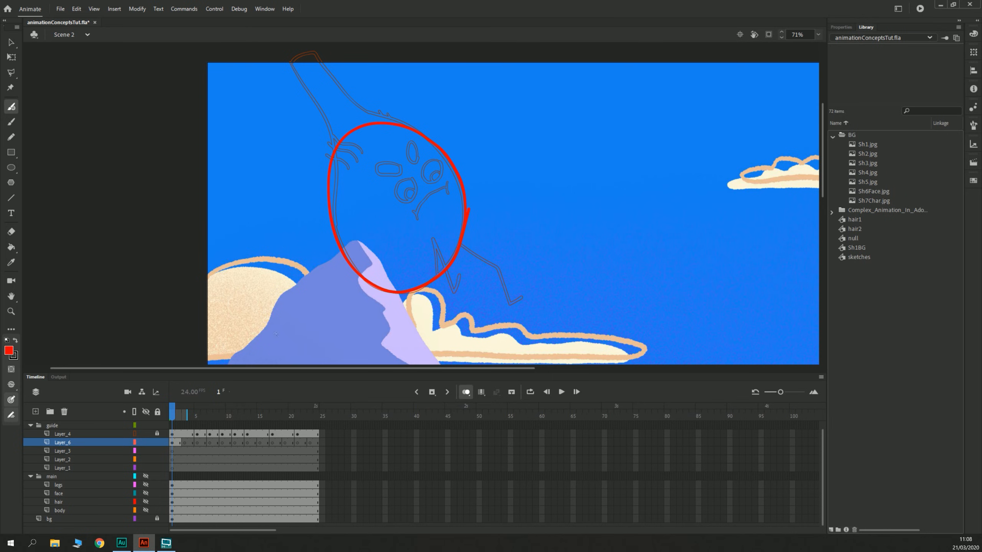
{"action": "left_click_drag", "start_coordinate": [352, 133], "coordinate": [380, 177]}
{"action": "left_click_drag", "start_coordinate": [441, 175], "coordinate": [343, 224]}
Step: Go to frame 3 of Layer_6 and unlock Layer_4 so its neighbouring poses are included in the onion skin
{"action": "left_click", "coordinate": [185, 443]}
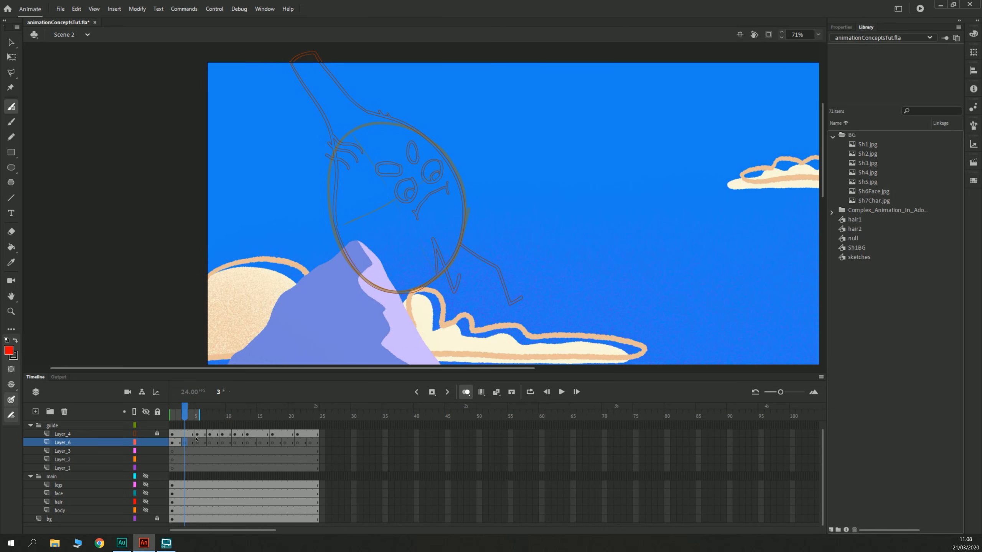
{"action": "left_click", "coordinate": [157, 434]}
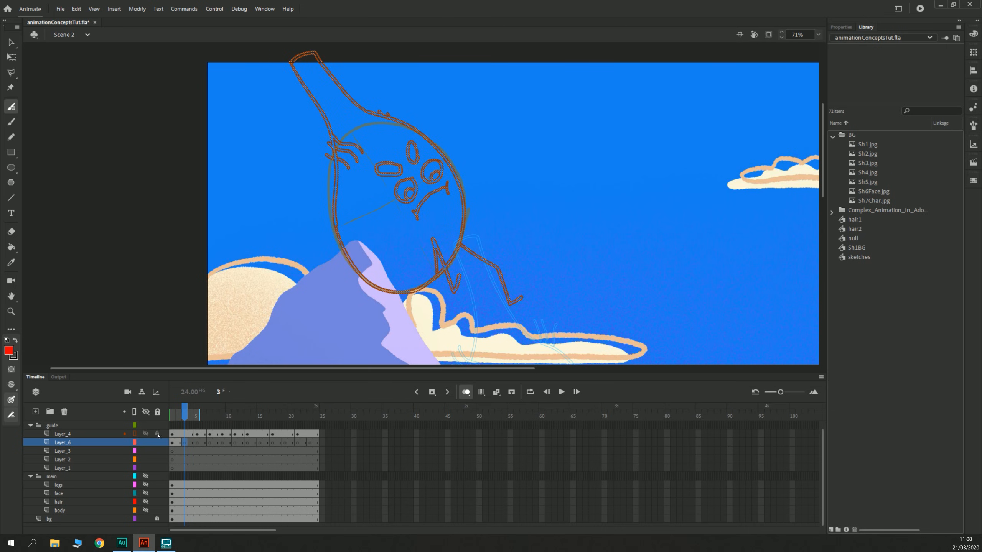
{"action": "mouse_move", "coordinate": [298, 301]}
{"action": "left_mouse_down"}
{"action": "mouse_move", "coordinate": [268, 251]}
{"action": "mouse_move", "coordinate": [216, 216]}
{"action": "left_mouse_up"}
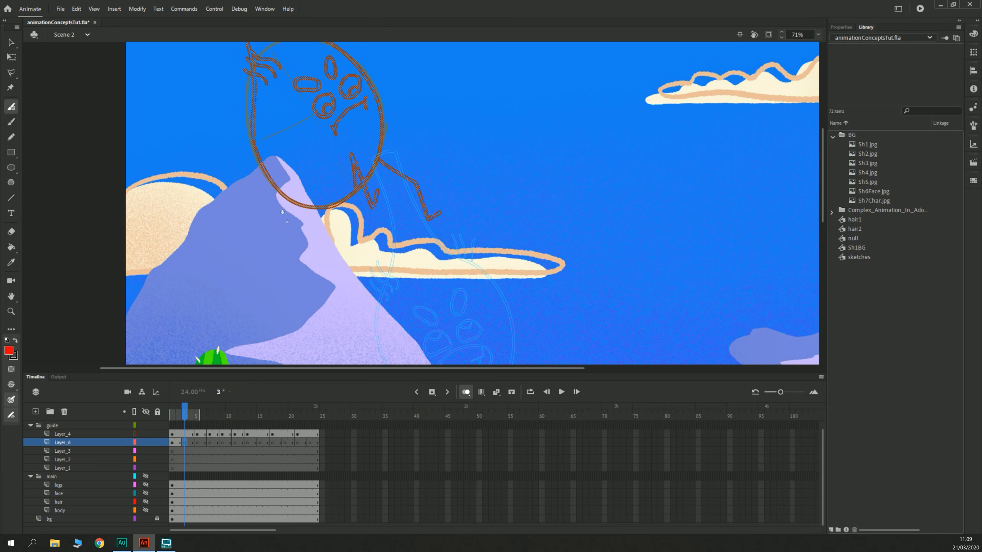
{"action": "left_click_drag", "start_coordinate": [284, 289], "coordinate": [261, 252]}
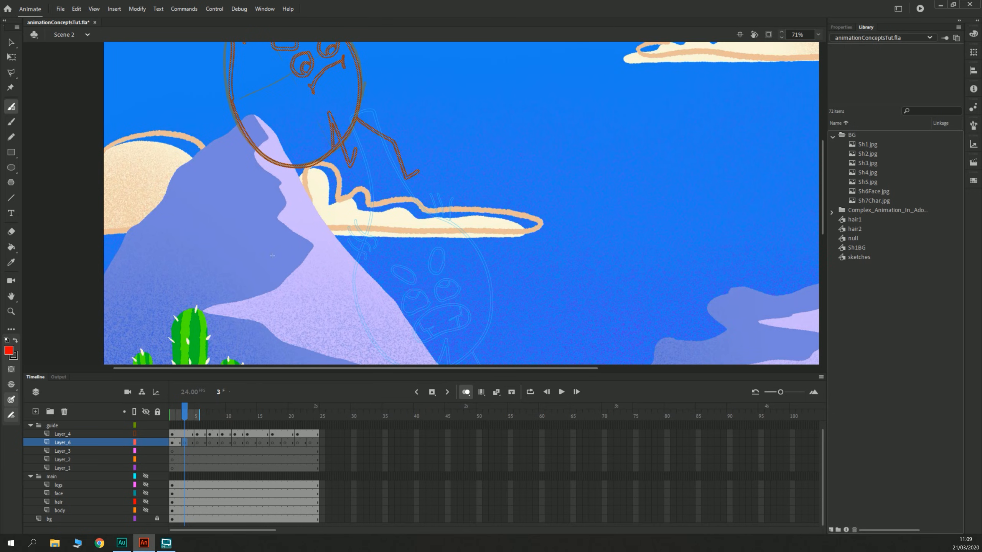
{"action": "left_click_drag", "start_coordinate": [297, 295], "coordinate": [357, 356]}
{"action": "left_click_drag", "start_coordinate": [363, 305], "coordinate": [260, 164]}
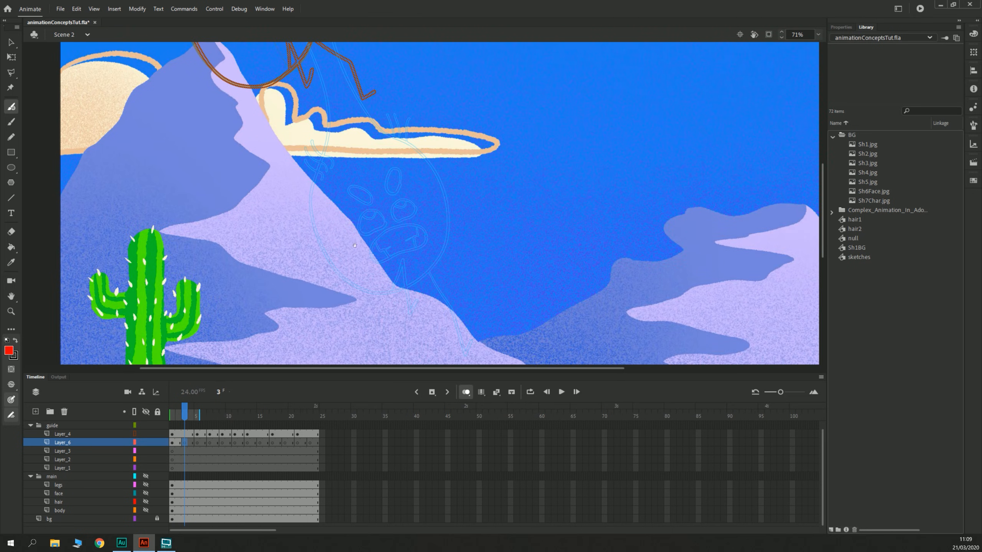
{"action": "left_click_drag", "start_coordinate": [267, 223], "coordinate": [289, 233]}
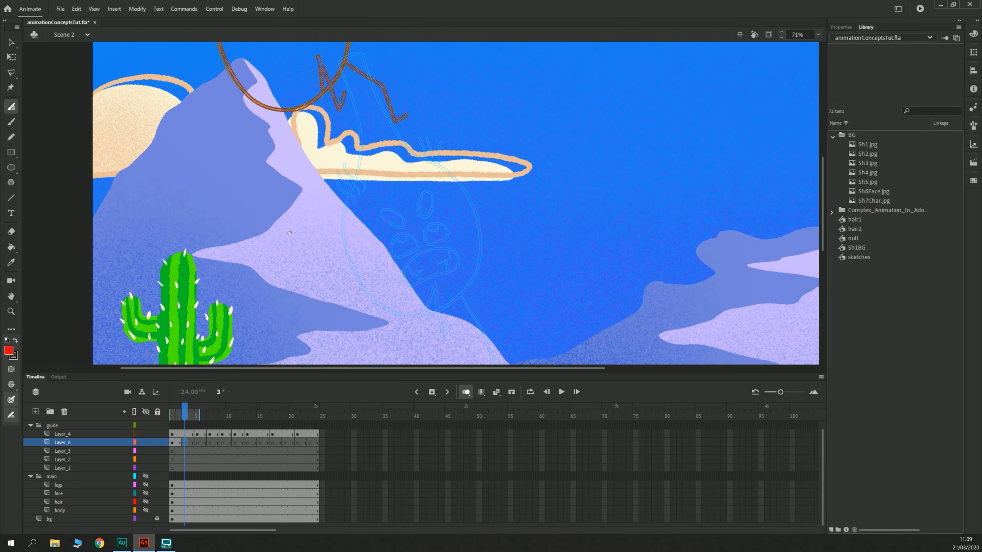
Step: Trace the body of the pose on frame 5 of Layer_6 as a red oval with crossing centre lines
{"action": "left_click", "coordinate": [199, 443]}
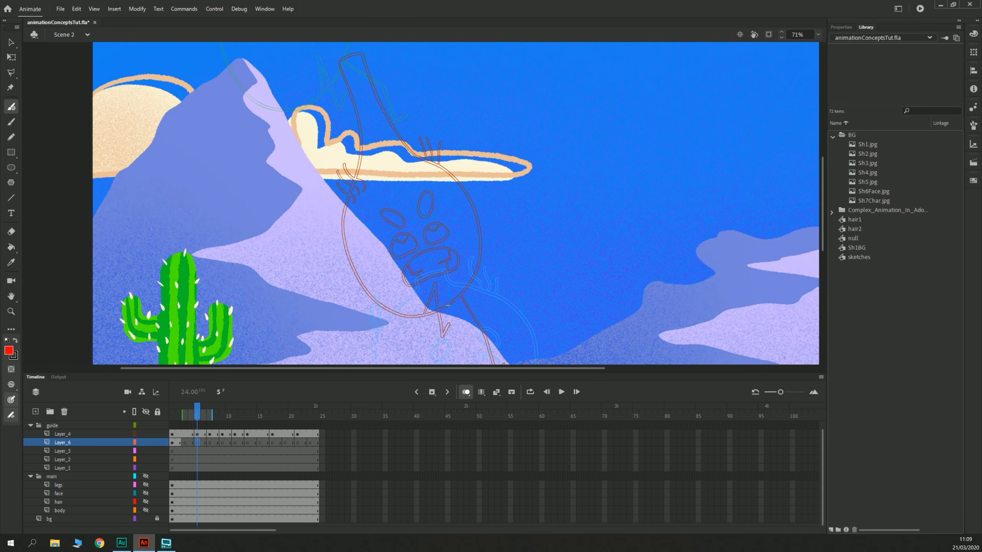
{"action": "left_click_drag", "start_coordinate": [448, 306], "coordinate": [476, 257]}
{"action": "key", "text": "ctrl+z"}
{"action": "mouse_move", "coordinate": [434, 311]}
{"action": "left_mouse_down"}
{"action": "mouse_move", "coordinate": [470, 277]}
{"action": "mouse_move", "coordinate": [481, 248]}
{"action": "mouse_move", "coordinate": [471, 204]}
{"action": "mouse_move", "coordinate": [433, 160]}
{"action": "mouse_move", "coordinate": [400, 147]}
{"action": "mouse_move", "coordinate": [365, 156]}
{"action": "mouse_move", "coordinate": [343, 183]}
{"action": "mouse_move", "coordinate": [337, 230]}
{"action": "mouse_move", "coordinate": [348, 277]}
{"action": "mouse_move", "coordinate": [377, 305]}
{"action": "mouse_move", "coordinate": [405, 316]}
{"action": "mouse_move", "coordinate": [435, 309]}
{"action": "left_mouse_up"}
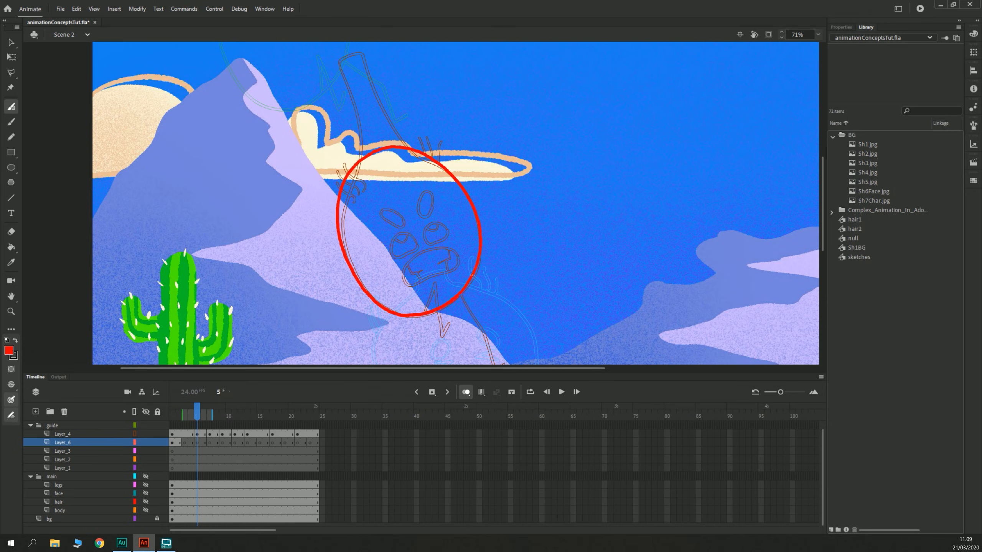
{"action": "left_click_drag", "start_coordinate": [376, 154], "coordinate": [438, 303]}
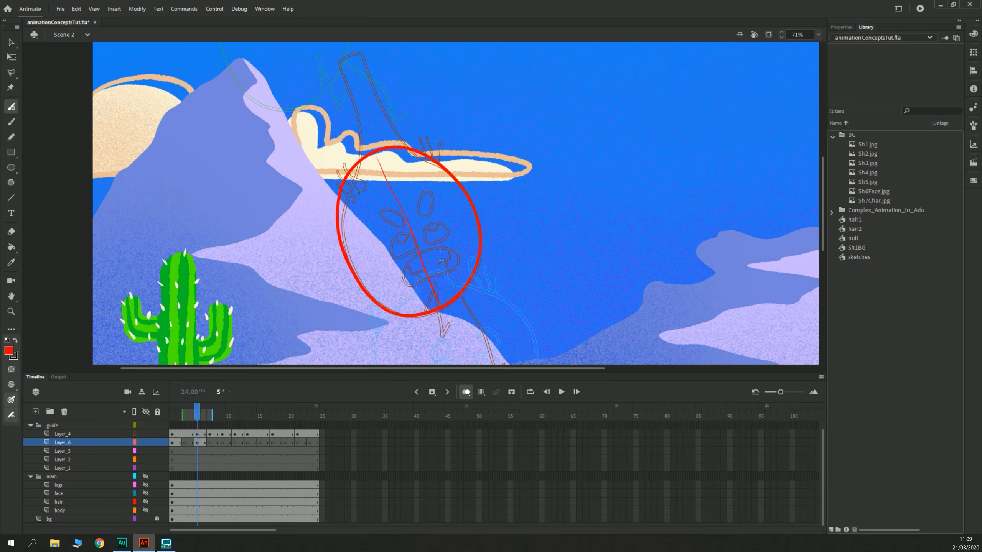
{"action": "left_click_drag", "start_coordinate": [456, 196], "coordinate": [358, 251]}
Step: Draw a red body oval on frame 3 of Layer_6, following the body outline of the first pose
{"action": "left_click", "coordinate": [185, 444]}
{"action": "scroll", "coordinate": [208, 178], "scroll_direction": "down", "scroll_amount": 3}
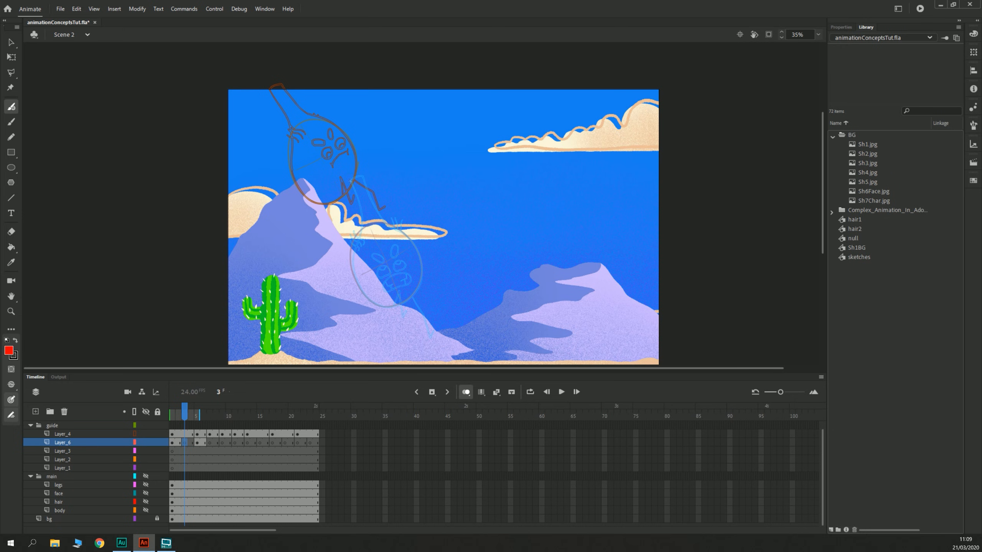
{"action": "mouse_move", "coordinate": [350, 180]}
{"action": "left_mouse_down"}
{"action": "mouse_move", "coordinate": [345, 134]}
{"action": "mouse_move", "coordinate": [318, 118]}
{"action": "mouse_move", "coordinate": [294, 129]}
{"action": "mouse_move", "coordinate": [292, 176]}
{"action": "mouse_move", "coordinate": [305, 198]}
{"action": "mouse_move", "coordinate": [343, 195]}
{"action": "left_mouse_up"}
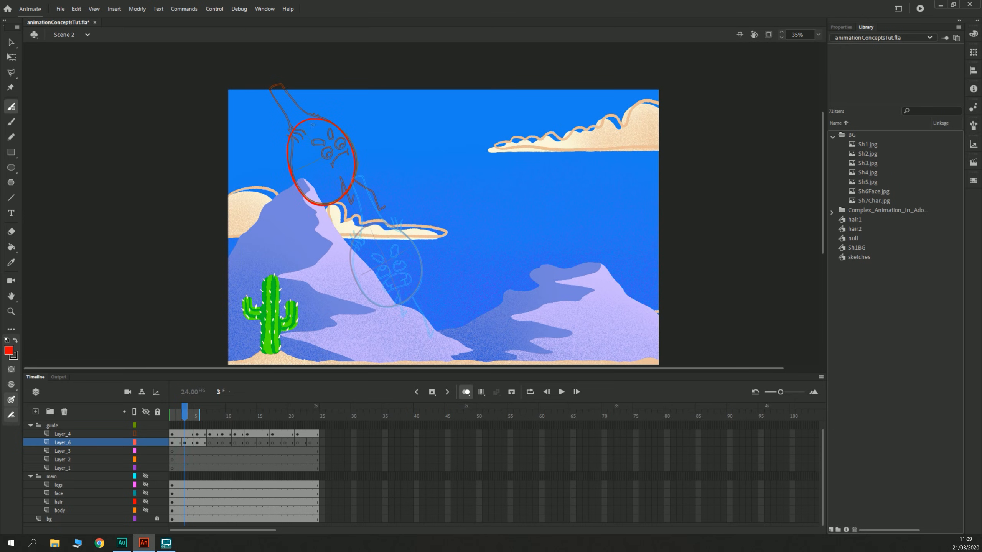
Step: Move and rotate frame 3's red oval so it sits midway between the neighbouring poses, and play back the result
{"action": "key", "text": "v"}
{"action": "left_click", "coordinate": [304, 196]}
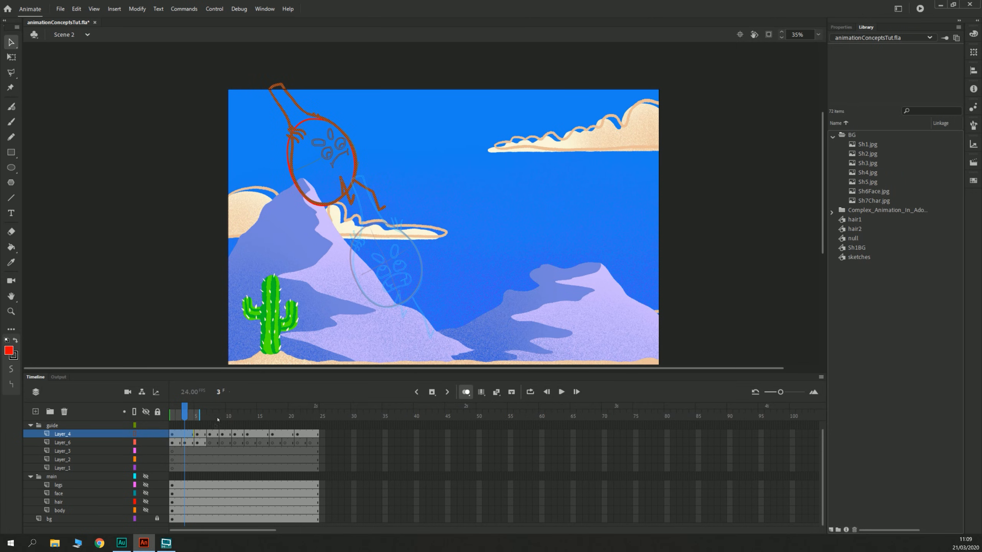
{"action": "left_click", "coordinate": [186, 443]}
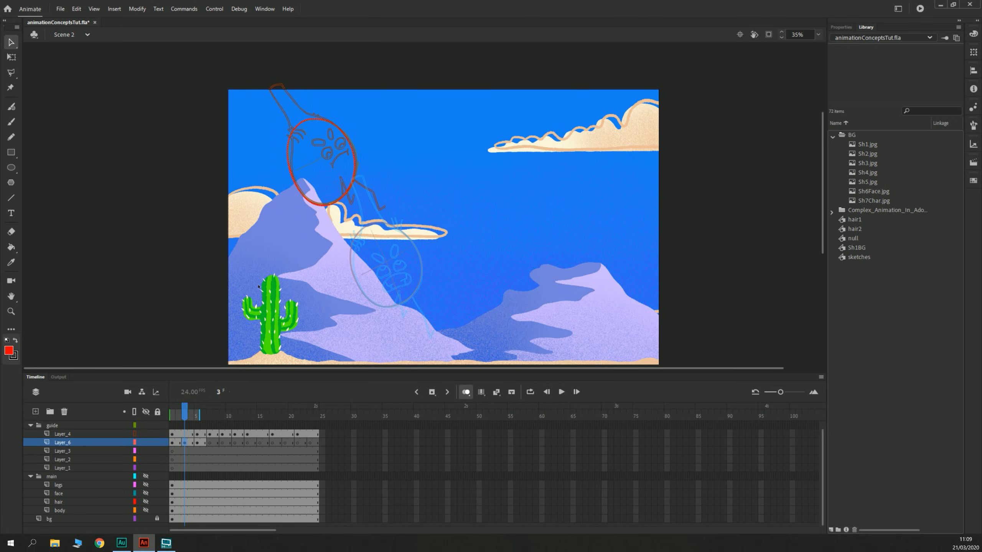
{"action": "key", "text": "q"}
{"action": "left_click_drag", "start_coordinate": [283, 213], "coordinate": [302, 222]}
{"action": "left_click_drag", "start_coordinate": [287, 144], "coordinate": [308, 174]}
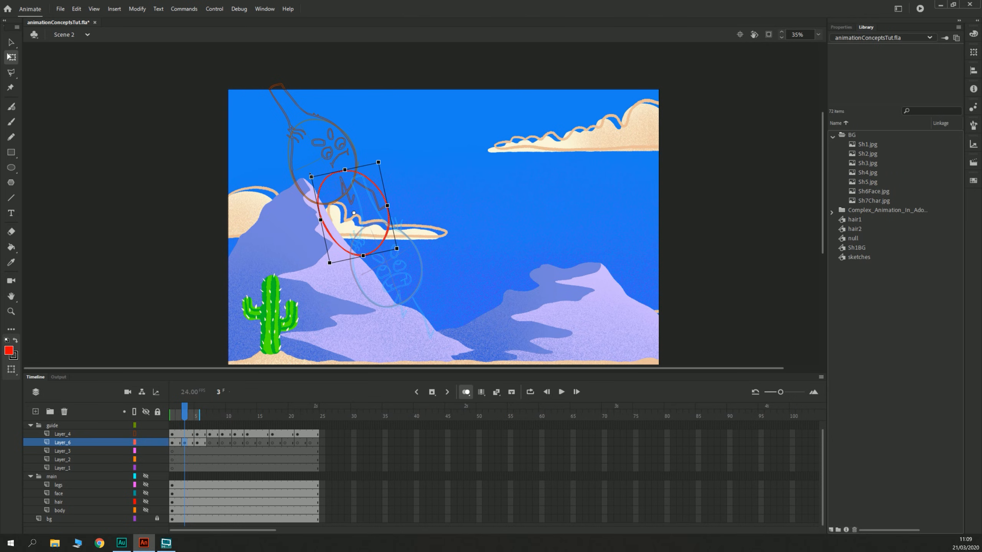
{"action": "key", "text": "Right"}
{"action": "key", "text": "Down"}
{"action": "key", "text": "Return"}
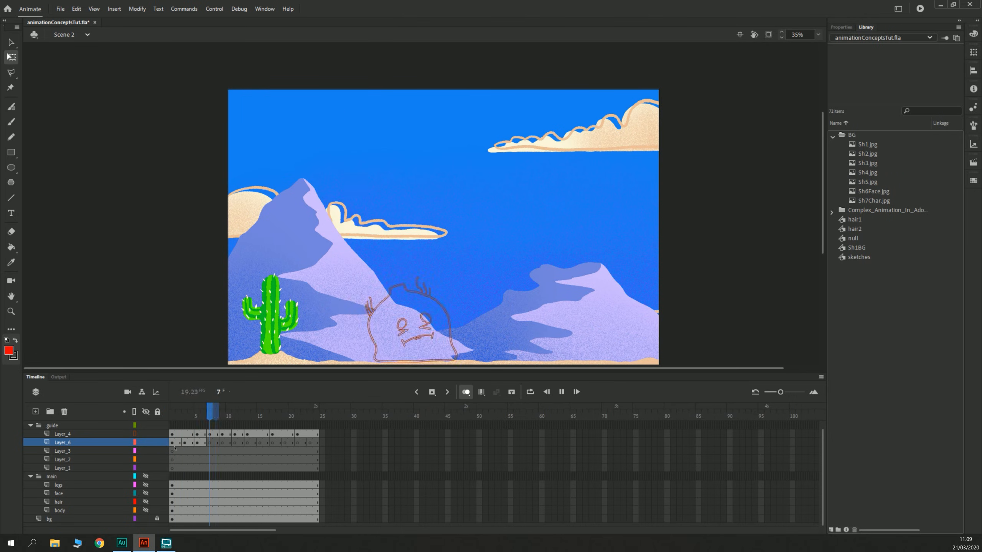
Step: Trace the squashed pose on frame 7 of Layer_6 as a red dome with crossing centre lines and an arrow at its raised hand
{"action": "left_click", "coordinate": [210, 443]}
{"action": "left_click_drag", "start_coordinate": [304, 314], "coordinate": [259, 241]}
{"action": "left_click", "coordinate": [222, 444]}
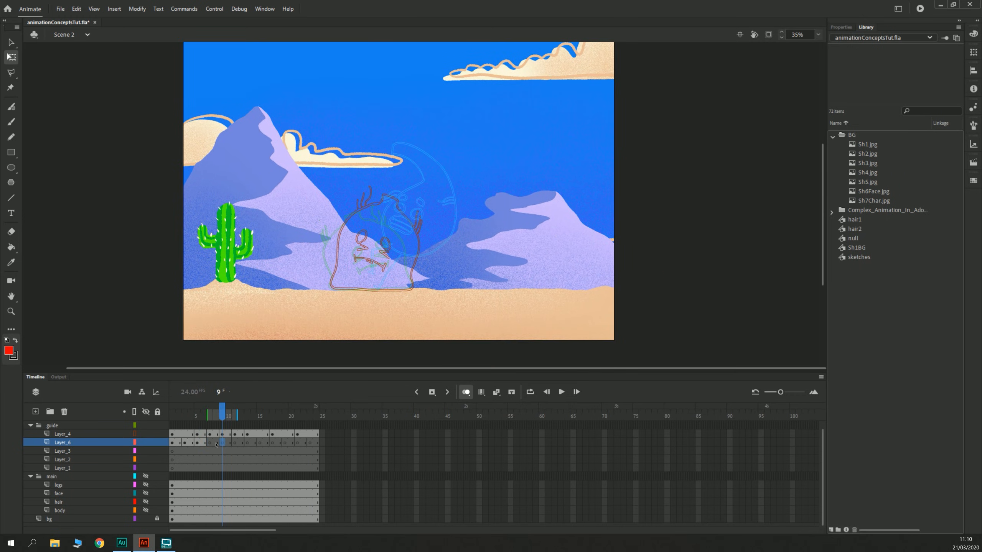
{"action": "left_click", "coordinate": [211, 443]}
{"action": "key", "text": "ctrl+equal"}
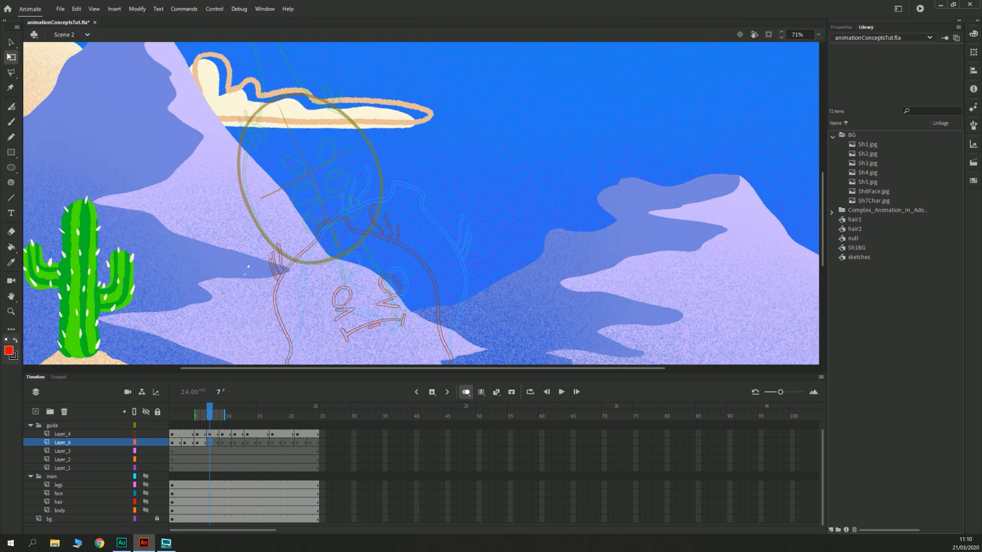
{"action": "left_click_drag", "start_coordinate": [248, 305], "coordinate": [267, 220]}
{"action": "left_click", "coordinate": [204, 445]}
{"action": "left_click", "coordinate": [209, 444]}
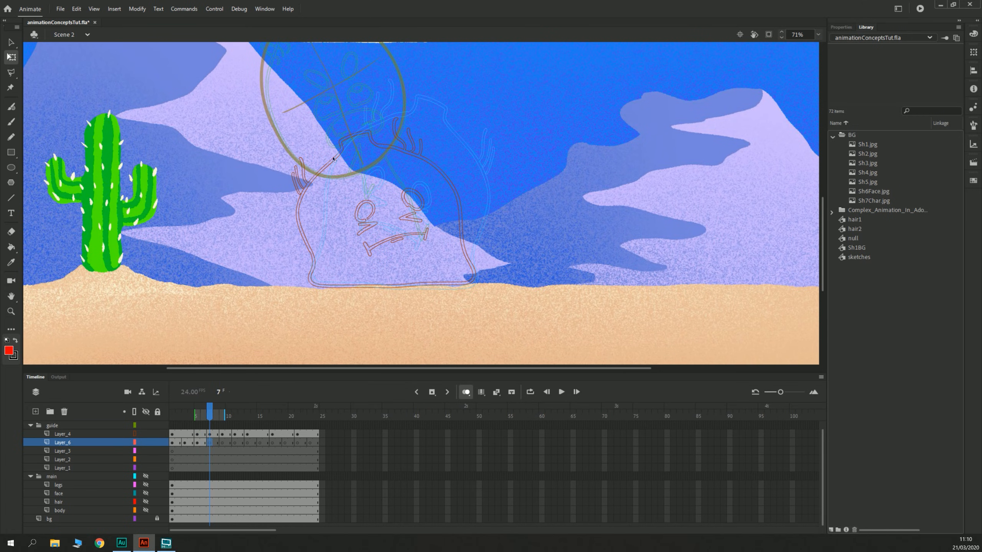
{"action": "key", "text": "b"}
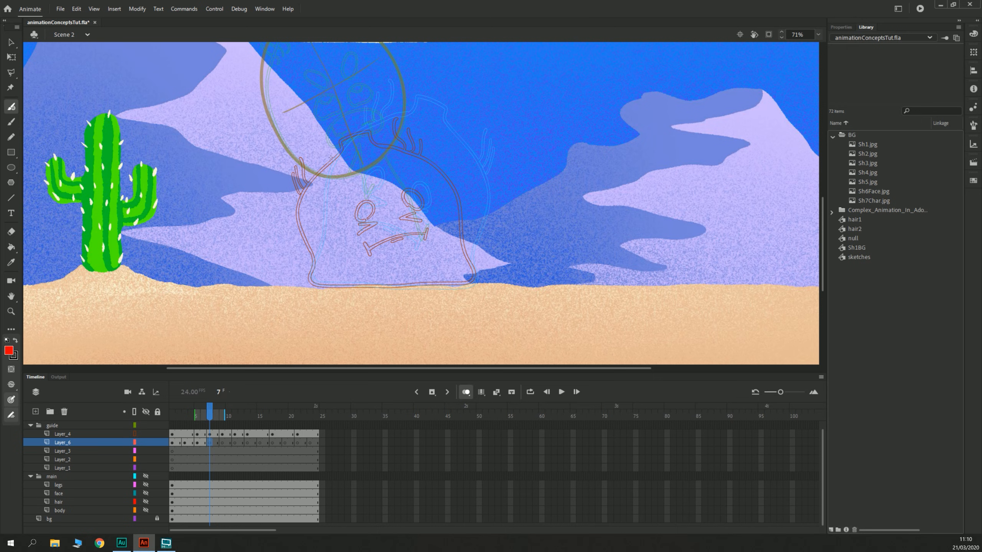
{"action": "mouse_move", "coordinate": [330, 158]}
{"action": "left_mouse_down"}
{"action": "mouse_move", "coordinate": [387, 147]}
{"action": "mouse_move", "coordinate": [435, 167]}
{"action": "mouse_move", "coordinate": [479, 241]}
{"action": "mouse_move", "coordinate": [490, 282]}
{"action": "mouse_move", "coordinate": [294, 283]}
{"action": "mouse_move", "coordinate": [311, 190]}
{"action": "mouse_move", "coordinate": [332, 155]}
{"action": "left_mouse_up"}
{"action": "mouse_move", "coordinate": [298, 187]}
{"action": "left_mouse_down"}
{"action": "mouse_move", "coordinate": [288, 162]}
{"action": "mouse_move", "coordinate": [274, 170]}
{"action": "left_mouse_up"}
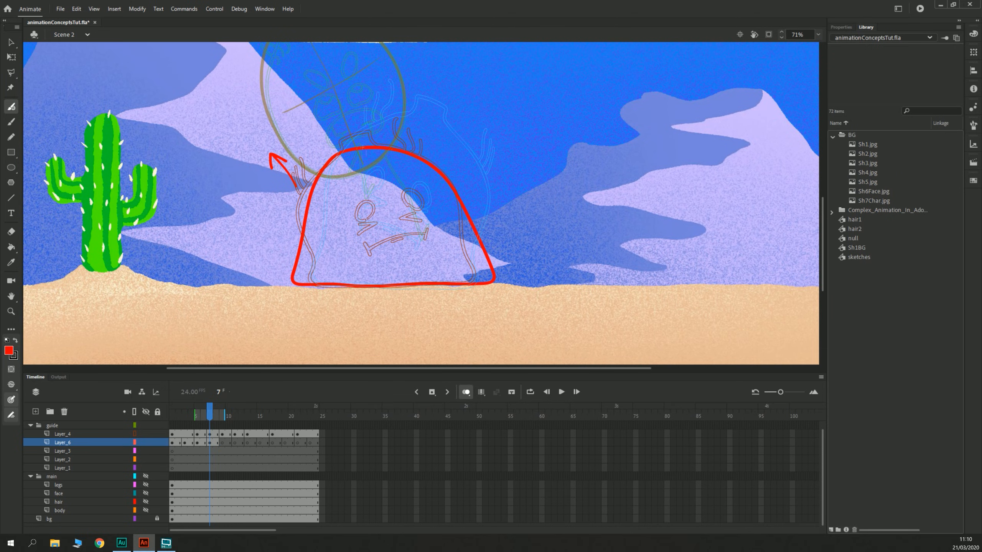
{"action": "left_click_drag", "start_coordinate": [381, 178], "coordinate": [404, 275]}
{"action": "mouse_move", "coordinate": [454, 203]}
{"action": "left_mouse_down"}
{"action": "mouse_move", "coordinate": [379, 232]}
{"action": "mouse_move", "coordinate": [320, 227]}
{"action": "left_mouse_up"}
Step: Trace the rising pose on frame 9 of Layer_6 as a red flat-bottomed body shape with crossing centre lines
{"action": "left_click", "coordinate": [223, 443]}
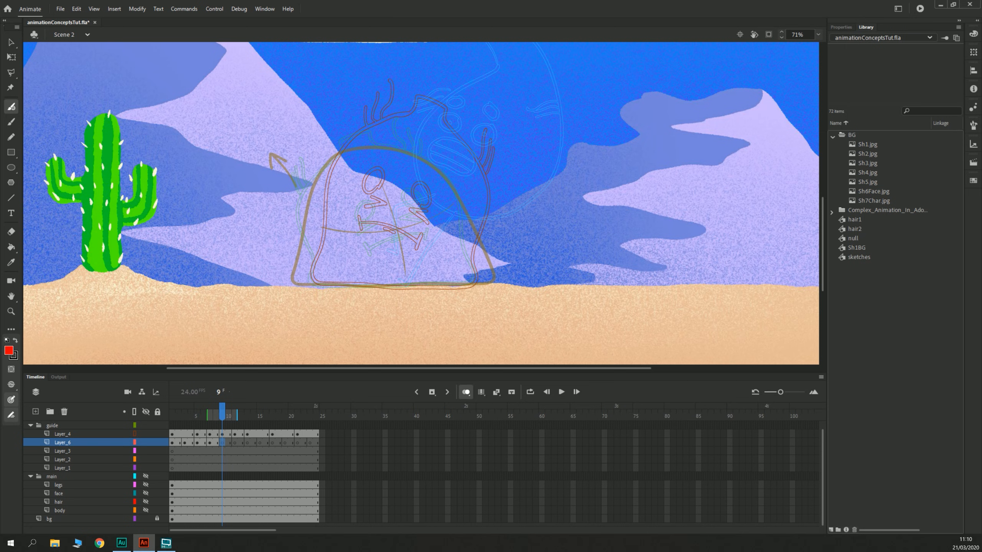
{"action": "mouse_move", "coordinate": [324, 285]}
{"action": "left_mouse_down"}
{"action": "mouse_move", "coordinate": [310, 217]}
{"action": "mouse_move", "coordinate": [338, 155]}
{"action": "mouse_move", "coordinate": [410, 112]}
{"action": "mouse_move", "coordinate": [463, 132]}
{"action": "mouse_move", "coordinate": [490, 194]}
{"action": "mouse_move", "coordinate": [473, 251]}
{"action": "mouse_move", "coordinate": [487, 279]}
{"action": "mouse_move", "coordinate": [311, 282]}
{"action": "left_mouse_up"}
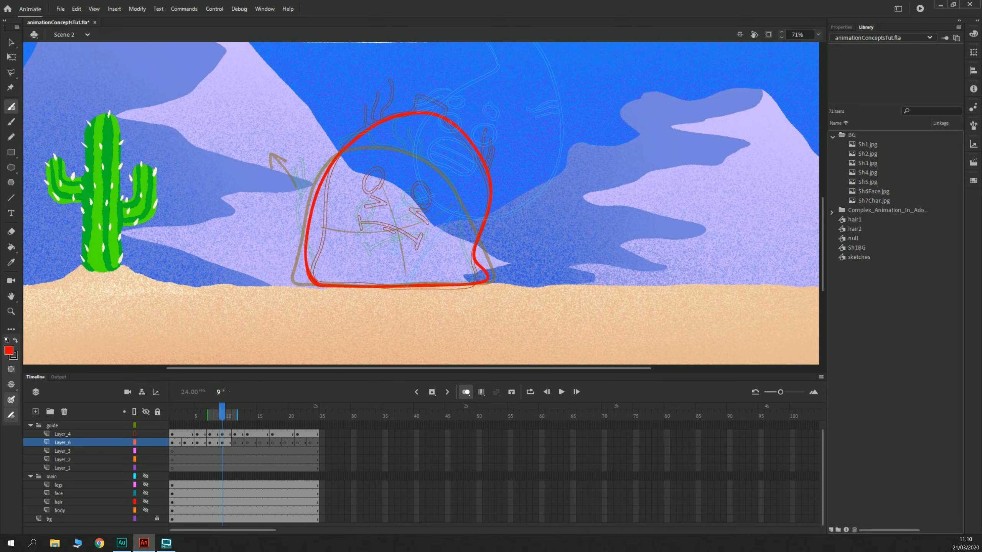
{"action": "left_click_drag", "start_coordinate": [434, 120], "coordinate": [371, 283]}
{"action": "left_click_drag", "start_coordinate": [328, 171], "coordinate": [449, 220]}
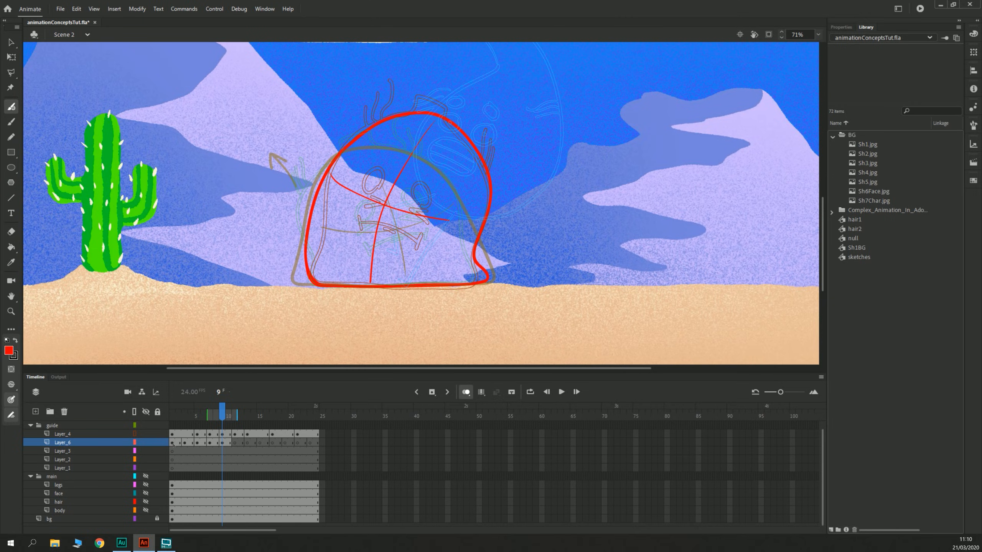
Step: Hide Layer_4 and play back the red construction drawings from frame 1
{"action": "key", "text": "Return"}
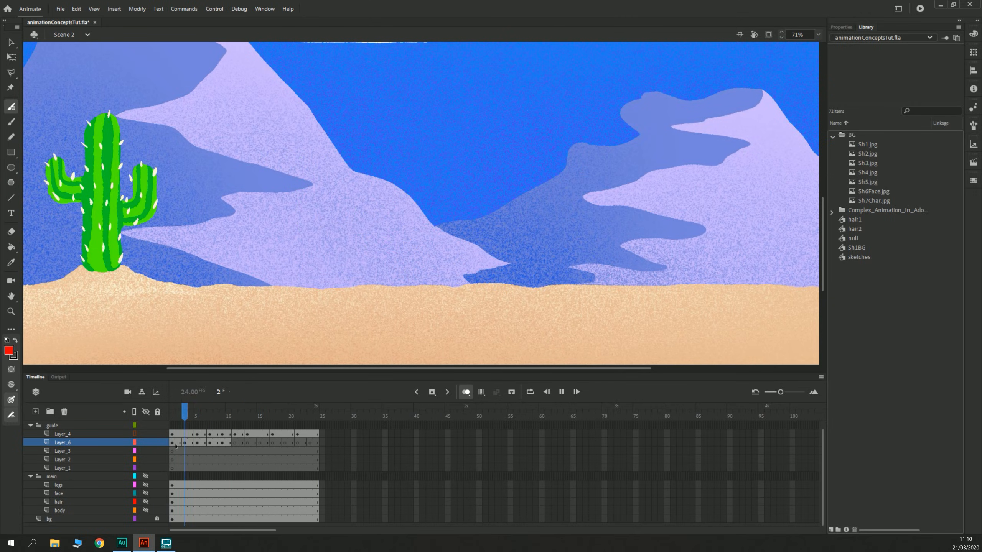
{"action": "left_click", "coordinate": [176, 443]}
{"action": "left_click", "coordinate": [146, 433]}
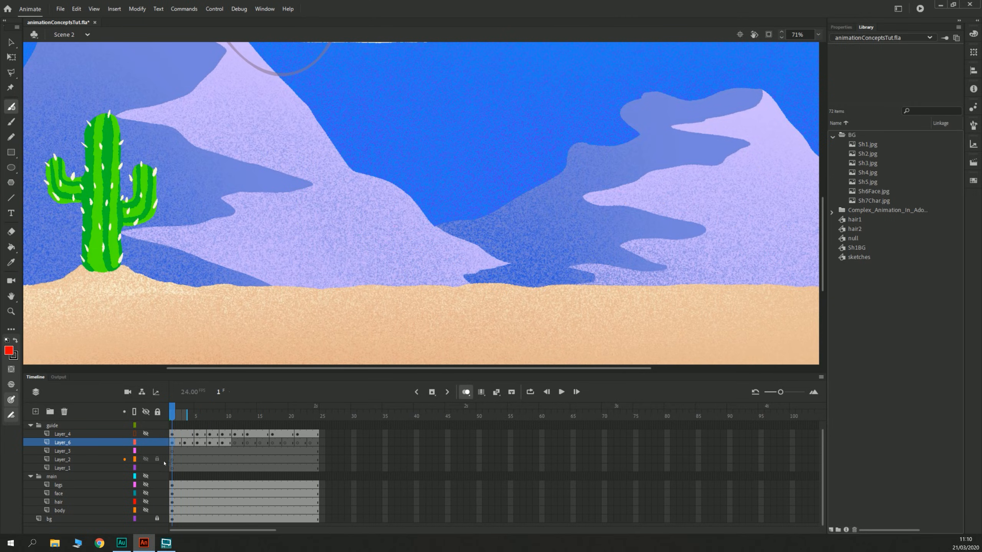
{"action": "key", "text": "Return"}
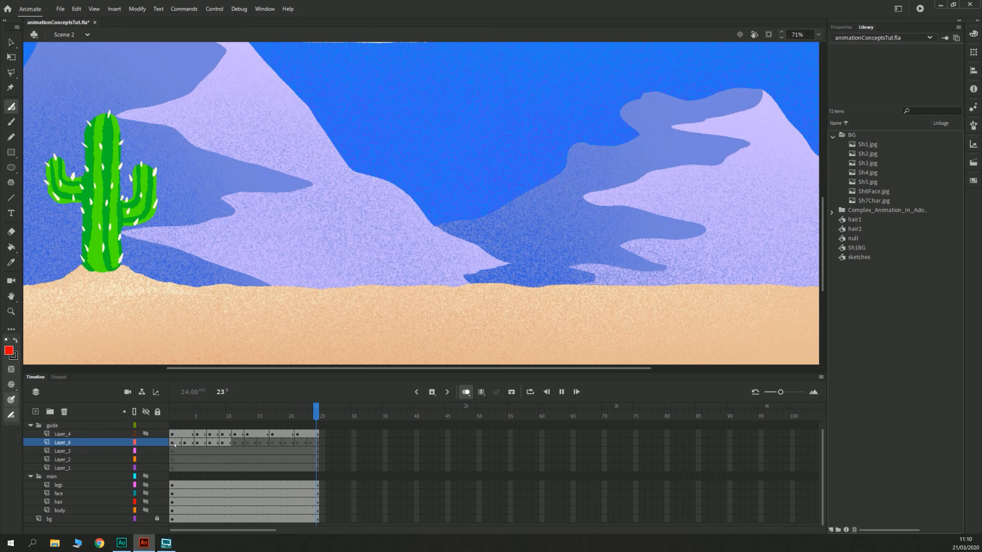
{"action": "key", "text": "Return"}
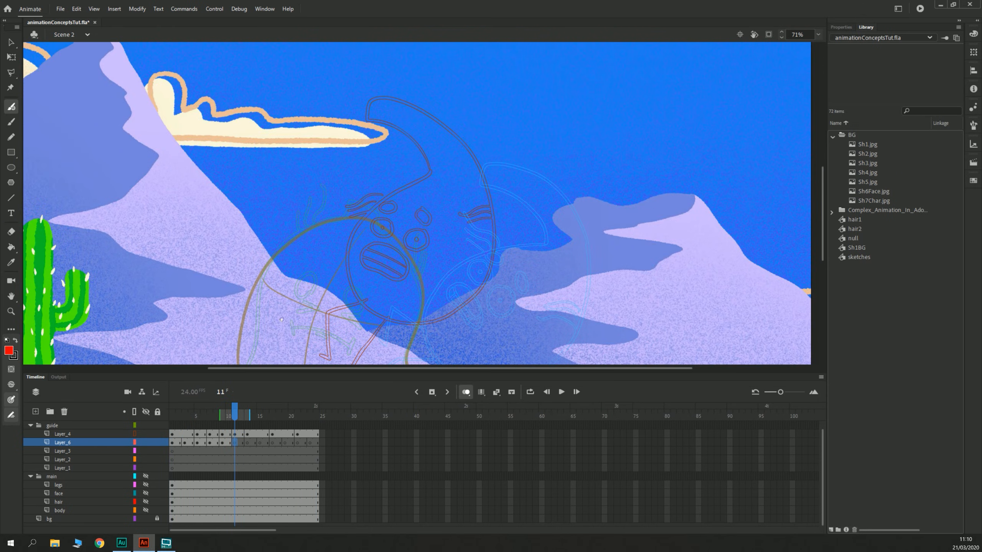
Step: Narrow the red body shape on frame 9 of Layer_6, slant its top to the right, nudge it right and play back the motion
{"action": "left_click_drag", "start_coordinate": [281, 319], "coordinate": [329, 276]}
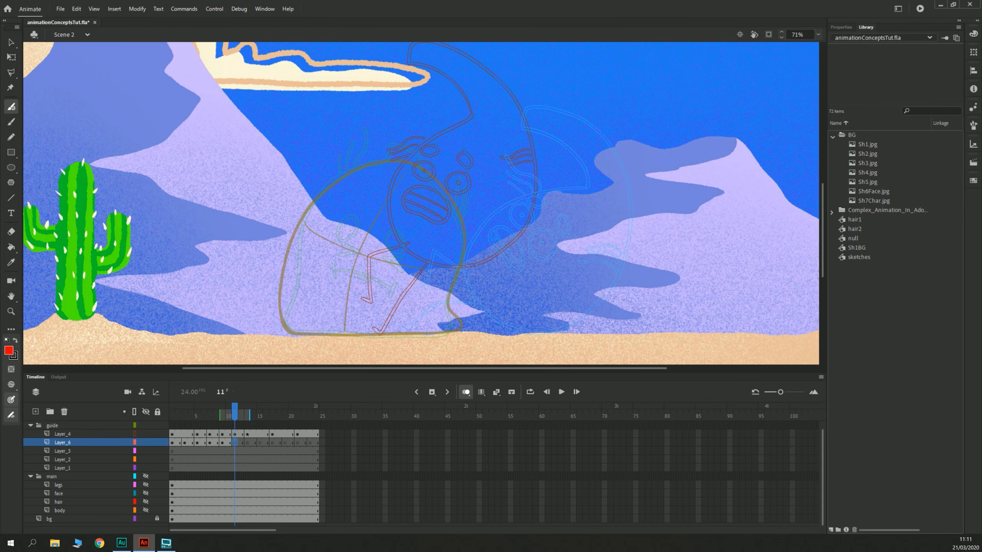
{"action": "left_click", "coordinate": [210, 442]}
{"action": "left_click", "coordinate": [223, 443]}
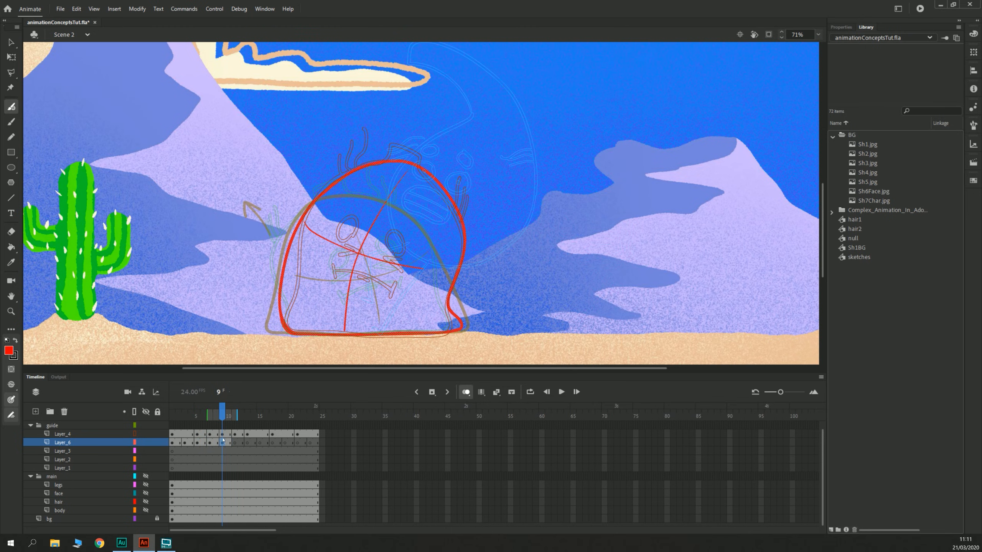
{"action": "left_click", "coordinate": [12, 57]}
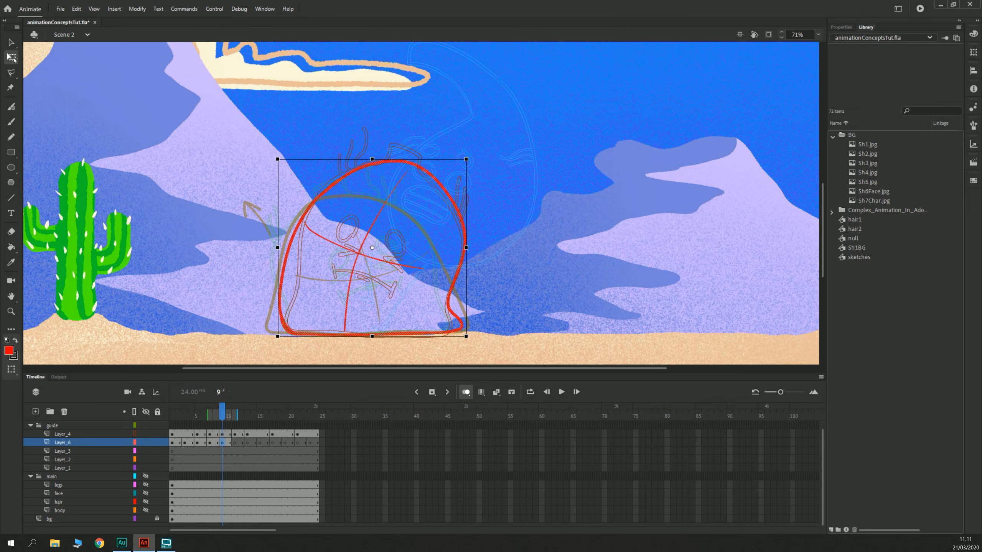
{"action": "left_click_drag", "start_coordinate": [279, 247], "coordinate": [300, 251]}
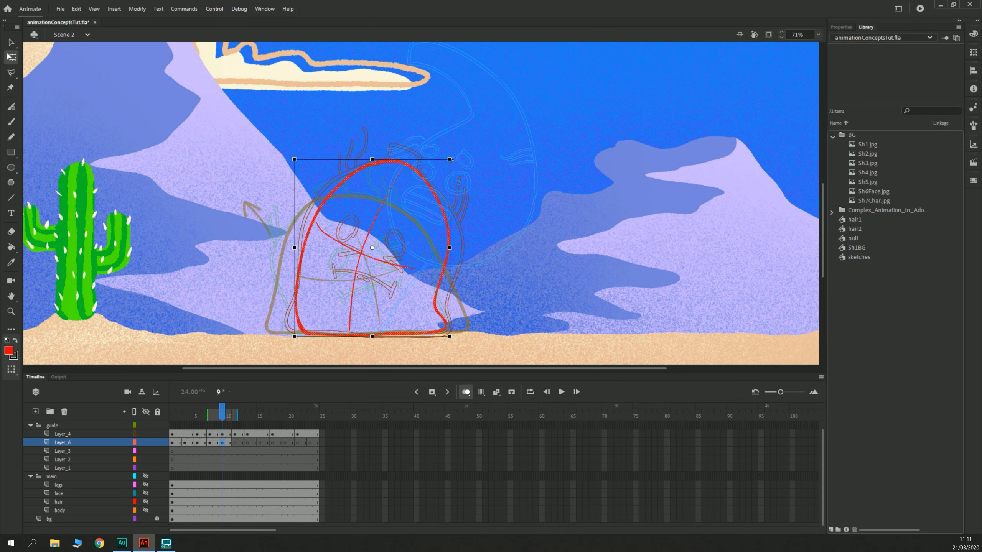
{"action": "left_click_drag", "start_coordinate": [451, 159], "coordinate": [481, 161]}
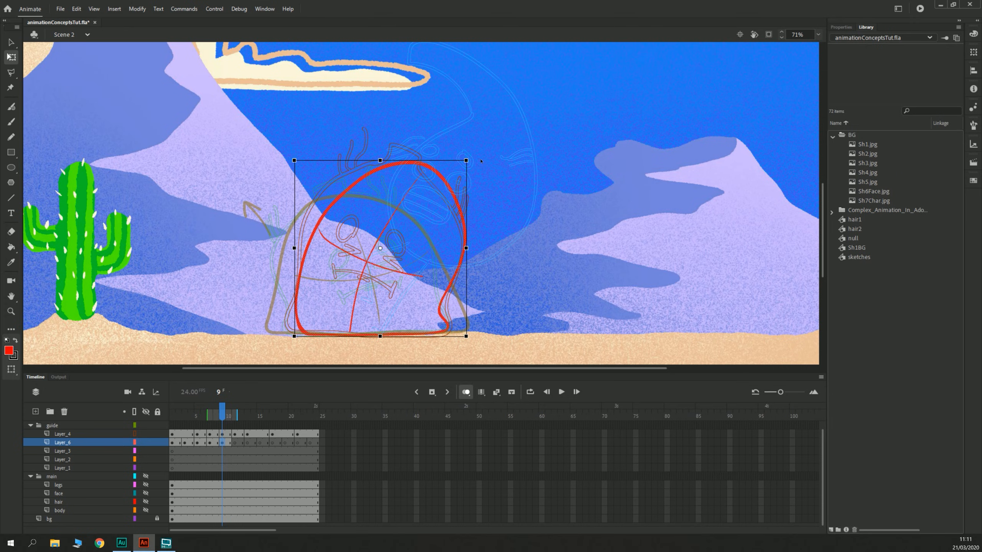
{"action": "key", "text": "shift+Right"}
{"action": "key", "text": "shift+Right"}
{"action": "key", "text": "shift+Right"}
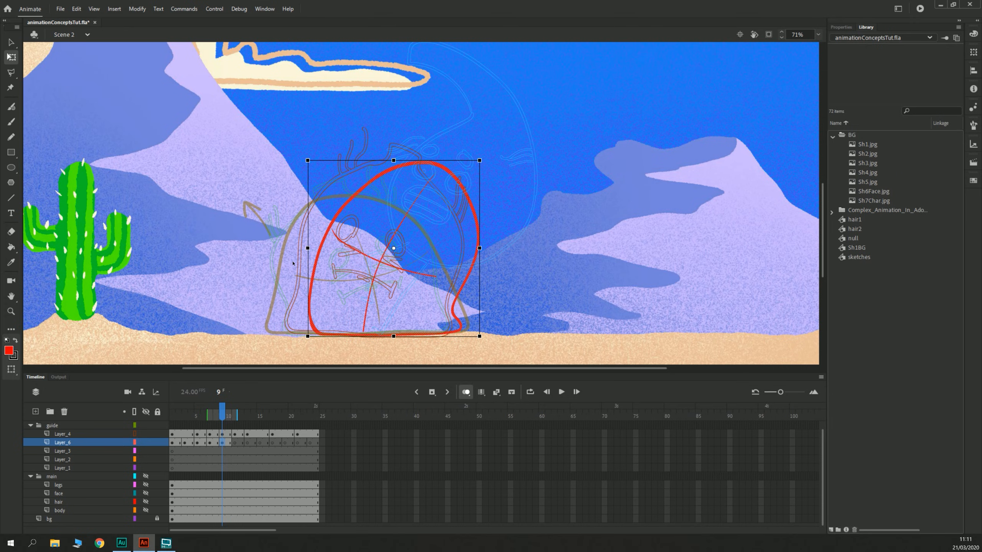
{"action": "key", "text": "shift+Left"}
{"action": "key", "text": "Return"}
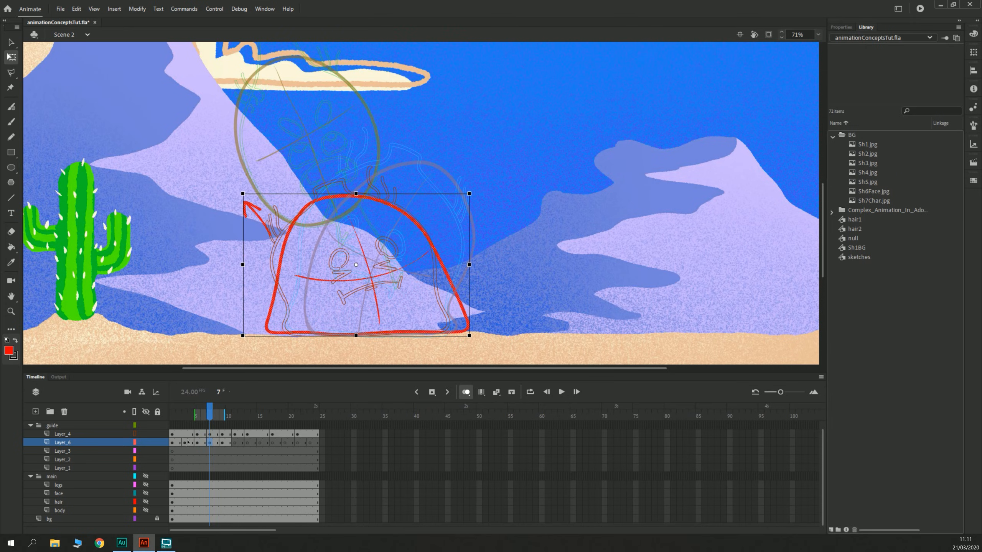
Step: Trace the airborne pose's body on frame 11 of Layer_6 as a red oval and shift it slightly to fit the guide
{"action": "left_click", "coordinate": [233, 444]}
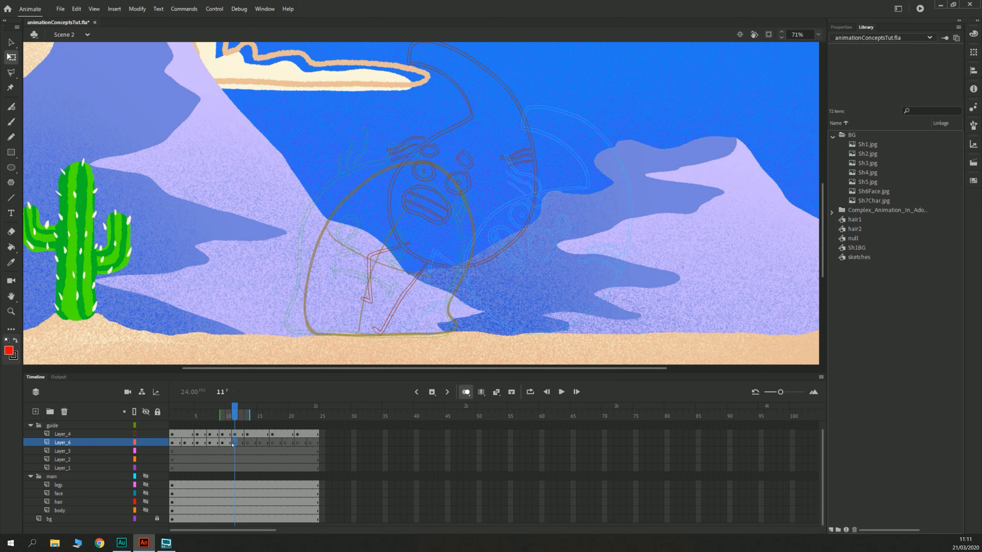
{"action": "key", "text": "y"}
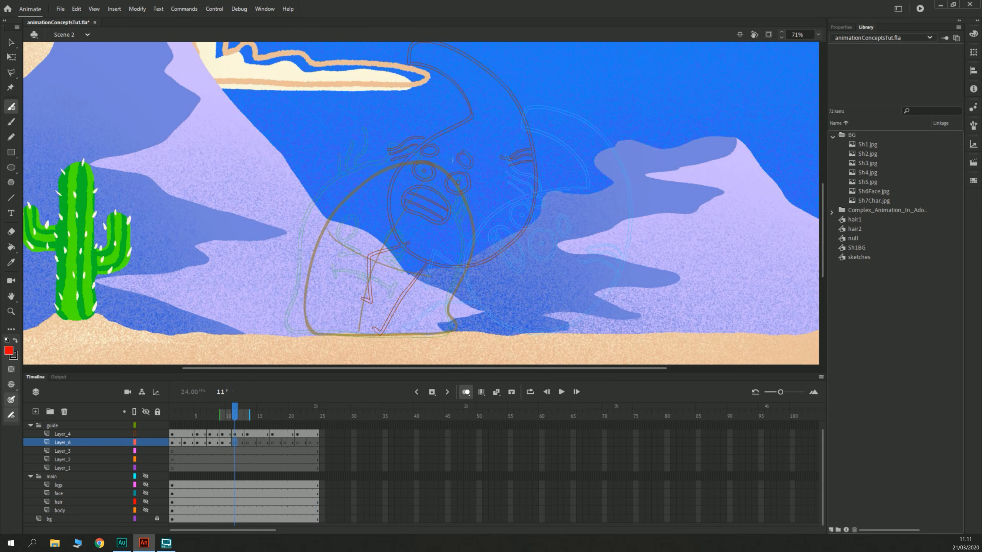
{"action": "left_click_drag", "start_coordinate": [471, 114], "coordinate": [415, 154]}
{"action": "key", "text": "ctrl+z"}
{"action": "mouse_move", "coordinate": [528, 133]}
{"action": "left_mouse_down"}
{"action": "mouse_move", "coordinate": [487, 113]}
{"action": "mouse_move", "coordinate": [420, 141]}
{"action": "mouse_move", "coordinate": [392, 203]}
{"action": "mouse_move", "coordinate": [424, 258]}
{"action": "mouse_move", "coordinate": [510, 255]}
{"action": "mouse_move", "coordinate": [539, 147]}
{"action": "mouse_move", "coordinate": [525, 123]}
{"action": "left_mouse_up"}
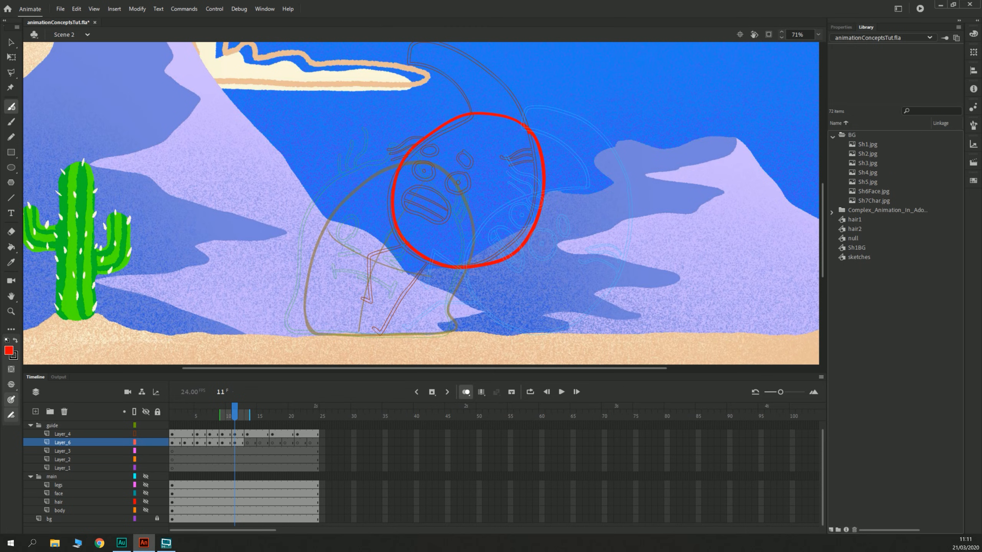
{"action": "key", "text": "v"}
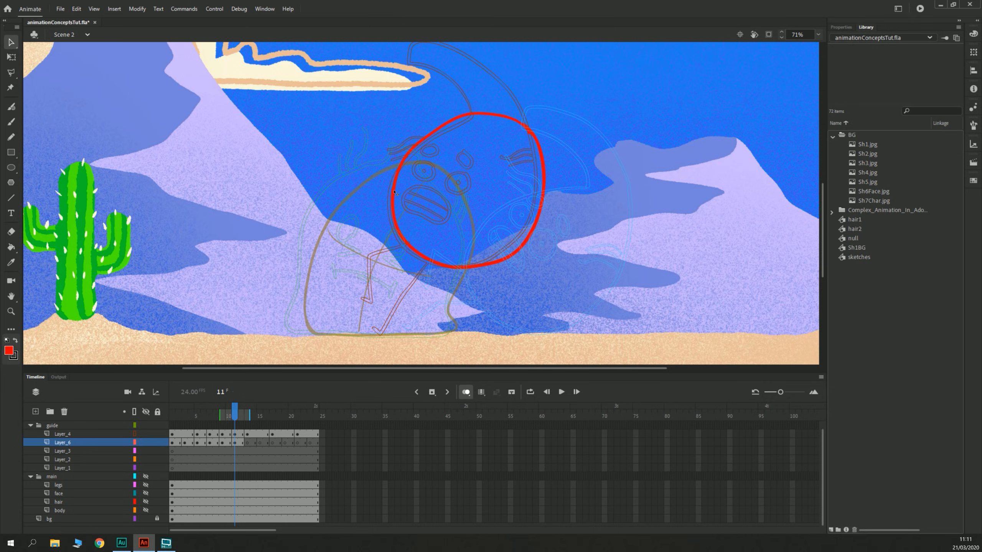
{"action": "left_click", "coordinate": [392, 191]}
{"action": "mouse_move", "coordinate": [394, 190]}
{"action": "left_mouse_down"}
{"action": "mouse_move", "coordinate": [348, 267]}
{"action": "mouse_move", "coordinate": [315, 252]}
{"action": "mouse_move", "coordinate": [388, 155]}
{"action": "mouse_move", "coordinate": [390, 189]}
{"action": "left_mouse_up"}
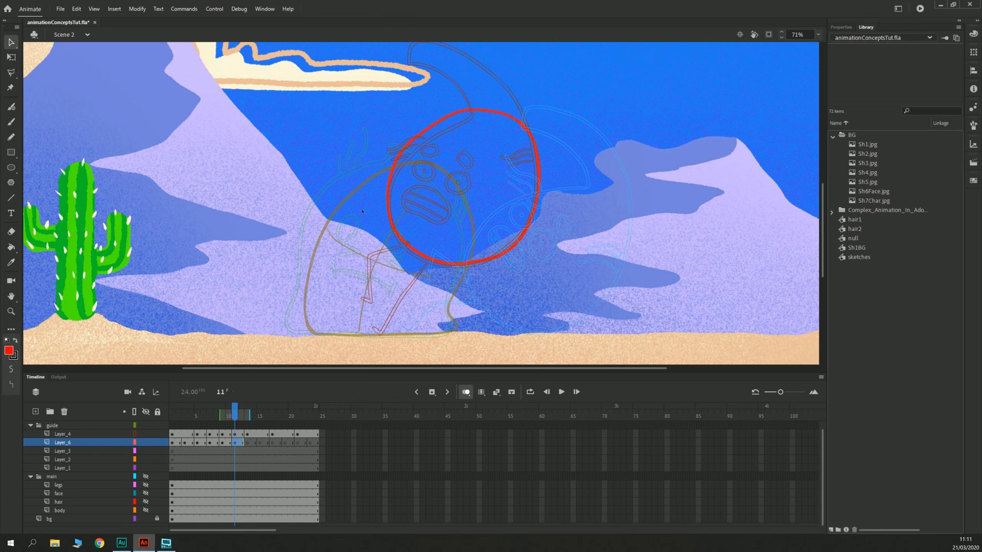
Step: Add curved crossing centre lines inside the red oval on frame 11
{"action": "key", "text": "y"}
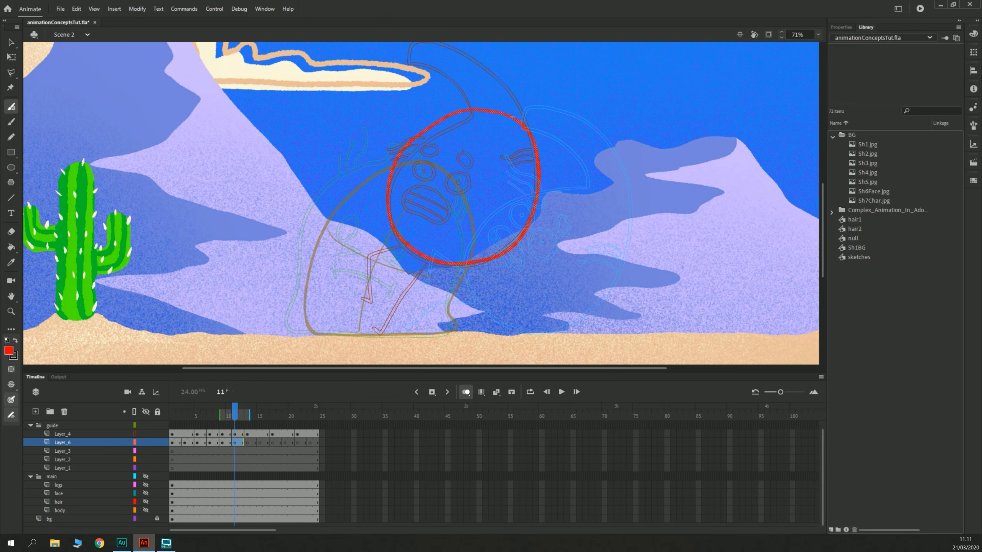
{"action": "mouse_move", "coordinate": [512, 117]}
{"action": "left_mouse_down"}
{"action": "mouse_move", "coordinate": [446, 167]}
{"action": "mouse_move", "coordinate": [419, 242]}
{"action": "left_mouse_up"}
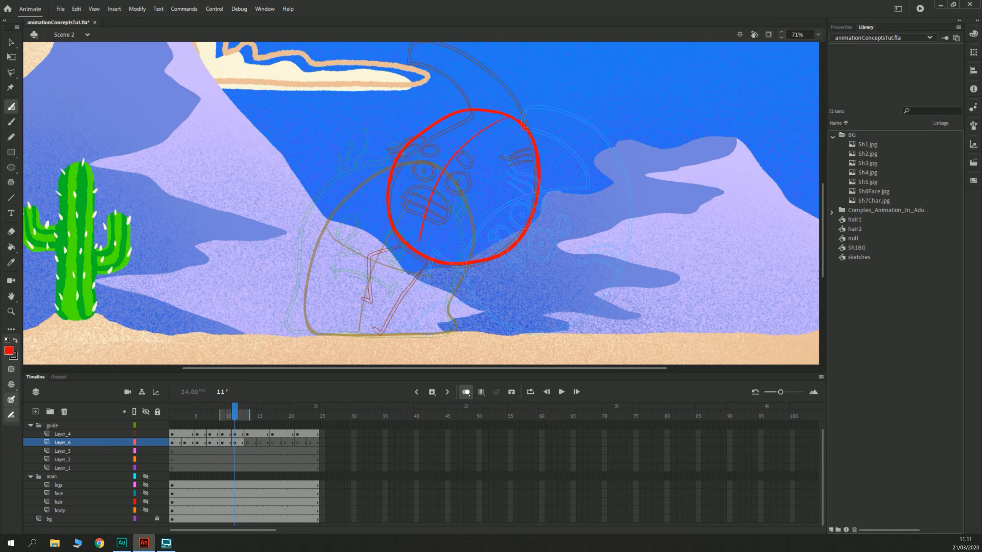
{"action": "mouse_move", "coordinate": [404, 162]}
{"action": "left_mouse_down"}
{"action": "mouse_move", "coordinate": [458, 196]}
{"action": "mouse_move", "coordinate": [525, 211]}
{"action": "left_mouse_up"}
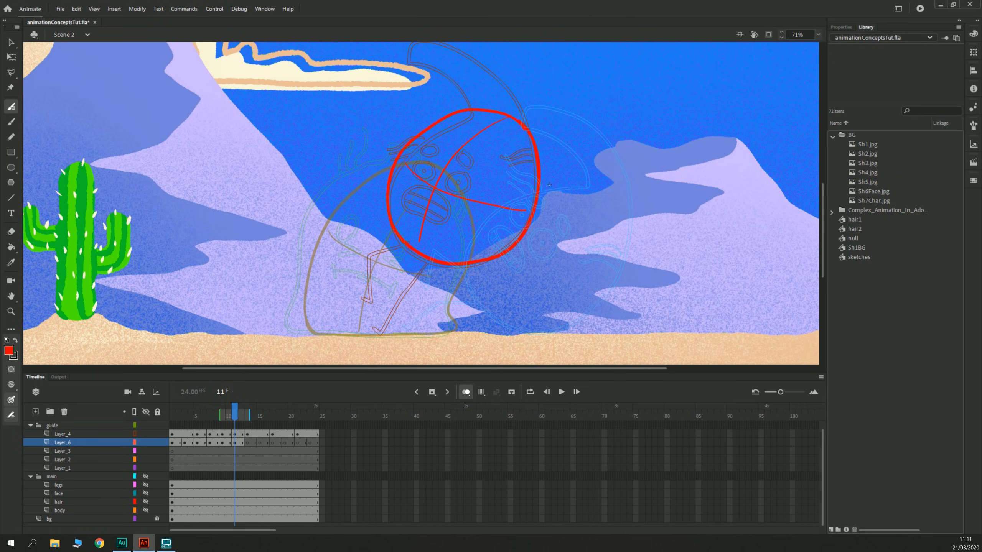
Step: Trace the landing pose's body on frame 13 of Layer_6 as a red oval with curved crossing centre lines
{"action": "left_click", "coordinate": [248, 442]}
{"action": "left_click_drag", "start_coordinate": [391, 270], "coordinate": [286, 262]}
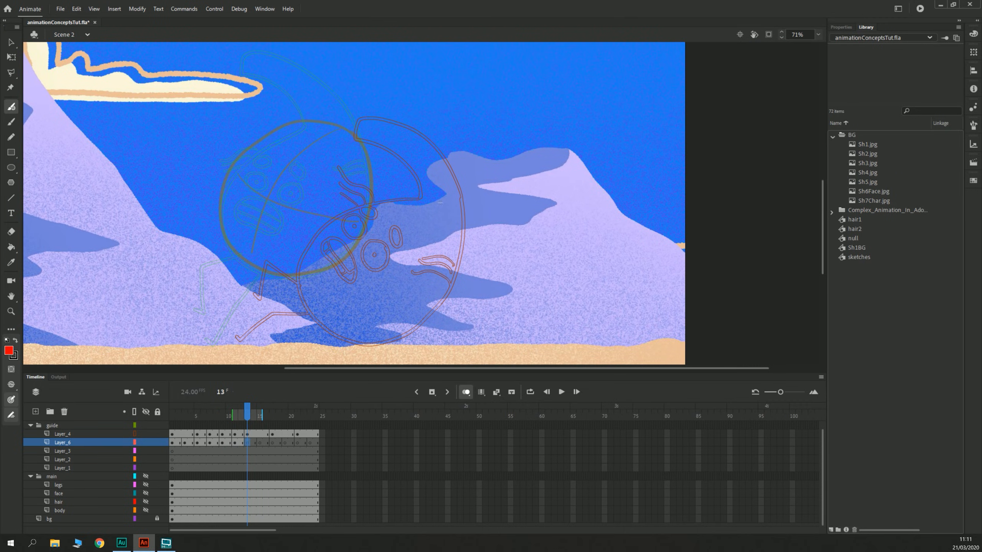
{"action": "mouse_move", "coordinate": [462, 225]}
{"action": "left_mouse_down"}
{"action": "mouse_move", "coordinate": [428, 198]}
{"action": "mouse_move", "coordinate": [389, 193]}
{"action": "mouse_move", "coordinate": [358, 203]}
{"action": "mouse_move", "coordinate": [306, 250]}
{"action": "mouse_move", "coordinate": [313, 303]}
{"action": "mouse_move", "coordinate": [352, 340]}
{"action": "mouse_move", "coordinate": [388, 344]}
{"action": "mouse_move", "coordinate": [439, 322]}
{"action": "mouse_move", "coordinate": [465, 279]}
{"action": "mouse_move", "coordinate": [469, 241]}
{"action": "mouse_move", "coordinate": [424, 210]}
{"action": "mouse_move", "coordinate": [347, 238]}
{"action": "mouse_move", "coordinate": [308, 282]}
{"action": "left_mouse_up"}
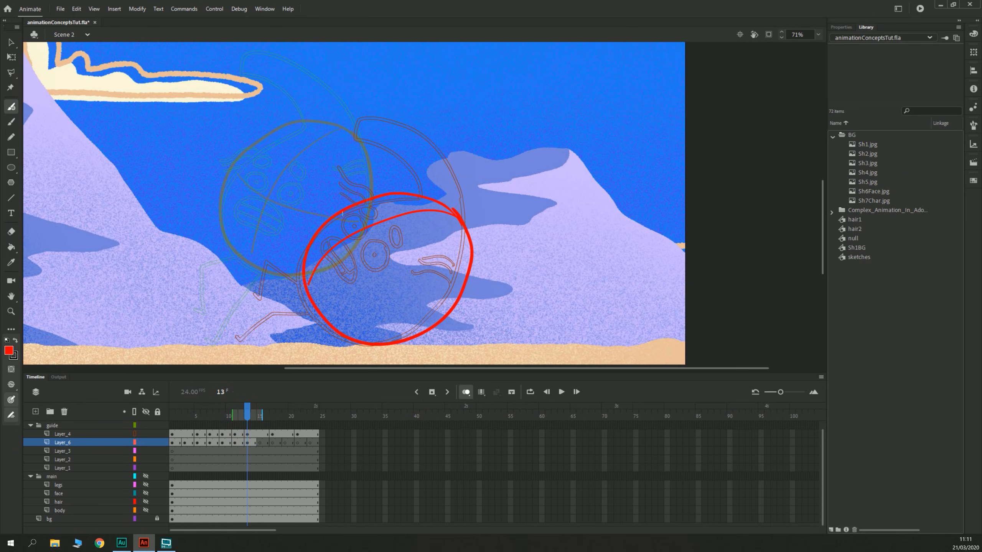
{"action": "left_click_drag", "start_coordinate": [346, 221], "coordinate": [415, 323]}
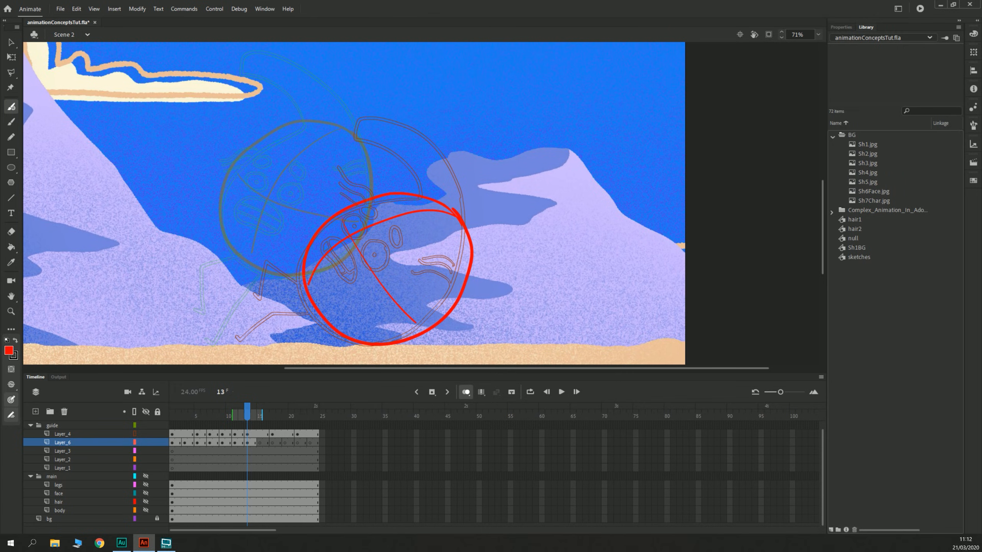
Step: Trace the squashed pose's body and centre lines in red on frame 17 of Layer_6 and draw a curved double-headed arrow above it
{"action": "left_click", "coordinate": [260, 443]}
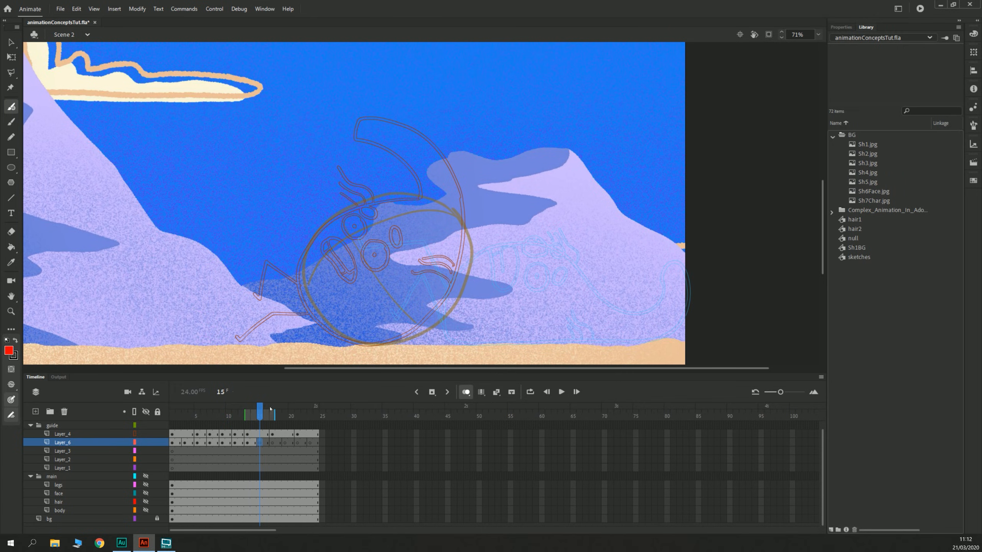
{"action": "left_click", "coordinate": [240, 443]}
{"action": "left_click", "coordinate": [249, 443]}
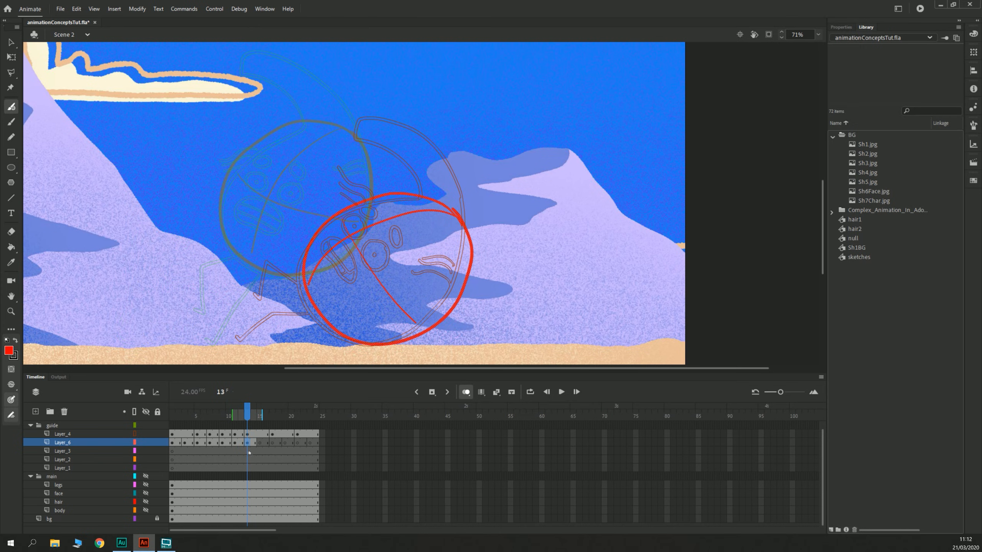
{"action": "left_click", "coordinate": [260, 443]}
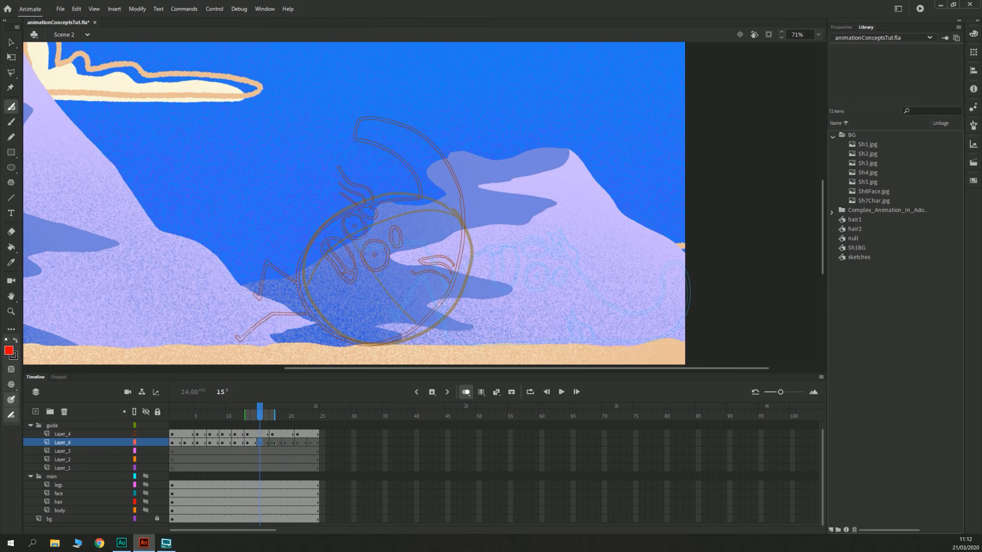
{"action": "left_click", "coordinate": [273, 443]}
{"action": "left_click_drag", "start_coordinate": [384, 306], "coordinate": [289, 248]}
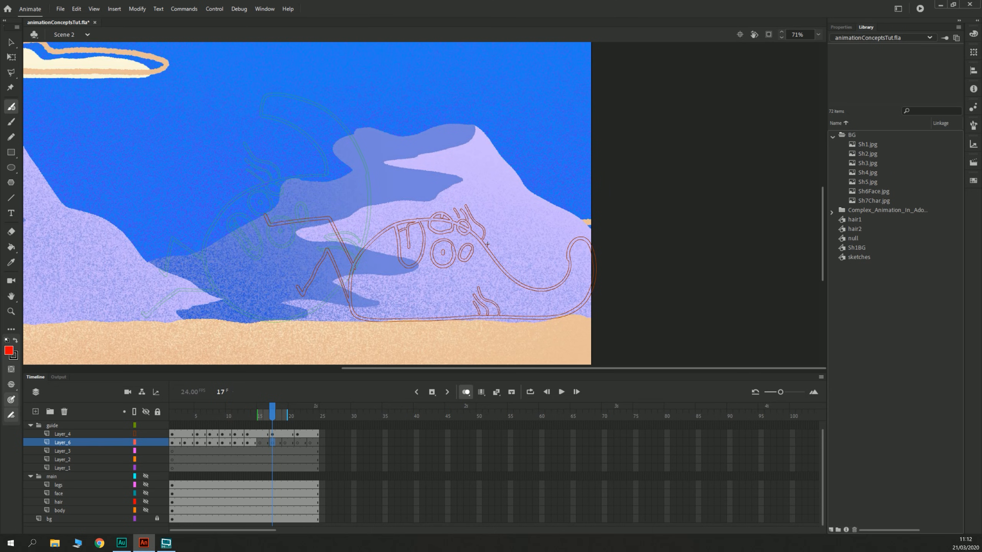
{"action": "mouse_move", "coordinate": [488, 244]}
{"action": "left_mouse_down"}
{"action": "mouse_move", "coordinate": [450, 221]}
{"action": "mouse_move", "coordinate": [401, 216]}
{"action": "mouse_move", "coordinate": [363, 237]}
{"action": "mouse_move", "coordinate": [344, 277]}
{"action": "mouse_move", "coordinate": [353, 320]}
{"action": "mouse_move", "coordinate": [521, 315]}
{"action": "mouse_move", "coordinate": [529, 304]}
{"action": "mouse_move", "coordinate": [498, 254]}
{"action": "mouse_move", "coordinate": [467, 230]}
{"action": "mouse_move", "coordinate": [436, 313]}
{"action": "left_mouse_up"}
{"action": "mouse_move", "coordinate": [509, 265]}
{"action": "left_mouse_down"}
{"action": "mouse_move", "coordinate": [447, 223]}
{"action": "mouse_move", "coordinate": [507, 262]}
{"action": "mouse_move", "coordinate": [441, 230]}
{"action": "mouse_move", "coordinate": [357, 249]}
{"action": "left_mouse_up"}
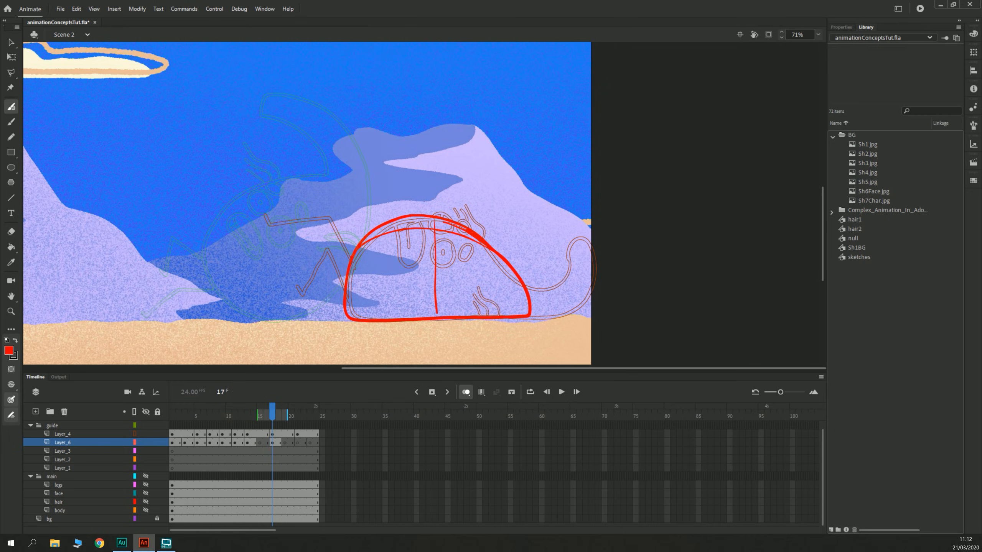
{"action": "left_click_drag", "start_coordinate": [346, 84], "coordinate": [488, 214]}
{"action": "left_click_drag", "start_coordinate": [354, 81], "coordinate": [345, 90]}
Step: Compare the poses around frame 15 and mark on it a red ground contact cross and an arc spanning the neighbouring body tops
{"action": "left_click", "coordinate": [260, 442]}
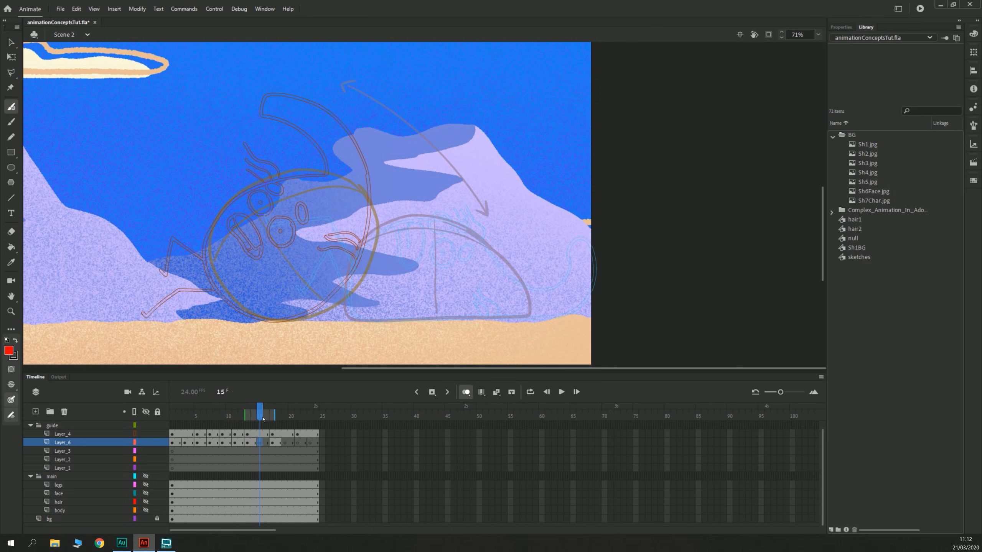
{"action": "key", "text": "comma"}
{"action": "key", "text": "period"}
{"action": "key", "text": "period"}
{"action": "key", "text": "period"}
{"action": "key", "text": "comma"}
{"action": "key", "text": "comma"}
{"action": "key", "text": "comma"}
{"action": "key", "text": "period"}
{"action": "left_click_drag", "start_coordinate": [330, 320], "coordinate": [339, 320]}
{"action": "mouse_move", "coordinate": [493, 251]}
{"action": "left_mouse_down"}
{"action": "mouse_move", "coordinate": [406, 189]}
{"action": "mouse_move", "coordinate": [285, 170]}
{"action": "left_mouse_up"}
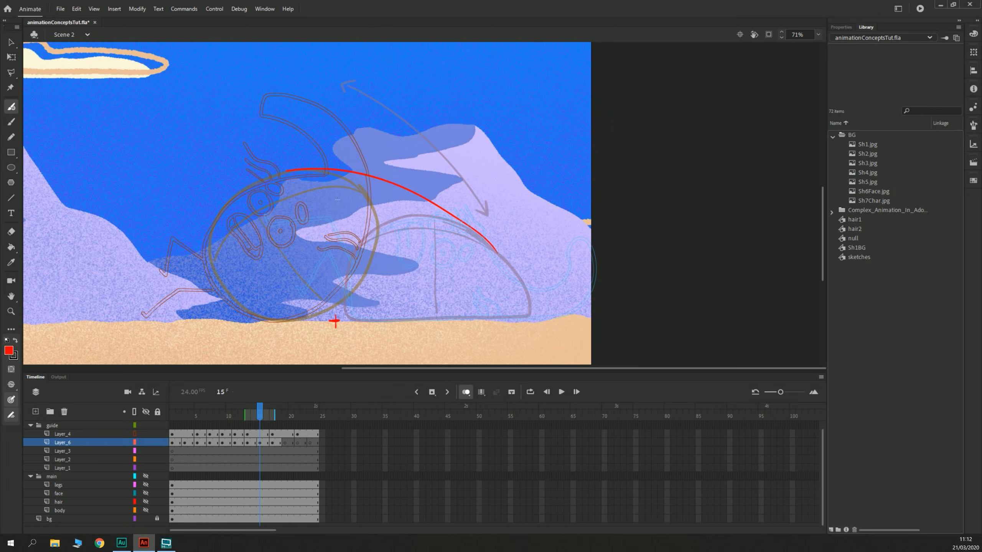
Step: Draw the in-between body on frame 15 as a red shape following the arc, with curved crossing centre lines inside
{"action": "mouse_move", "coordinate": [406, 188]}
{"action": "left_mouse_down"}
{"action": "mouse_move", "coordinate": [339, 178]}
{"action": "mouse_move", "coordinate": [264, 237]}
{"action": "mouse_move", "coordinate": [262, 300]}
{"action": "mouse_move", "coordinate": [320, 324]}
{"action": "mouse_move", "coordinate": [388, 319]}
{"action": "mouse_move", "coordinate": [437, 296]}
{"action": "mouse_move", "coordinate": [450, 223]}
{"action": "mouse_move", "coordinate": [385, 183]}
{"action": "left_mouse_up"}
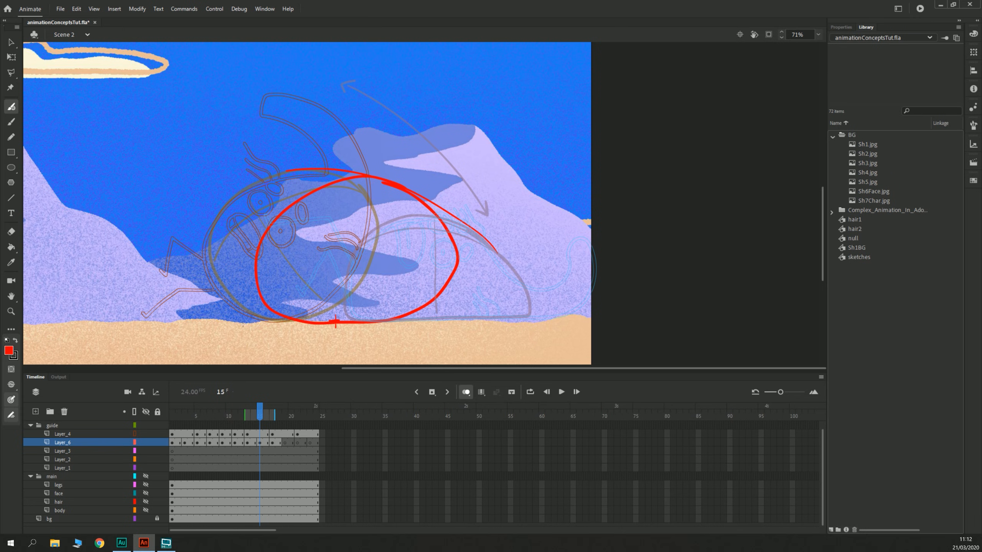
{"action": "key", "text": "ctrl+z"}
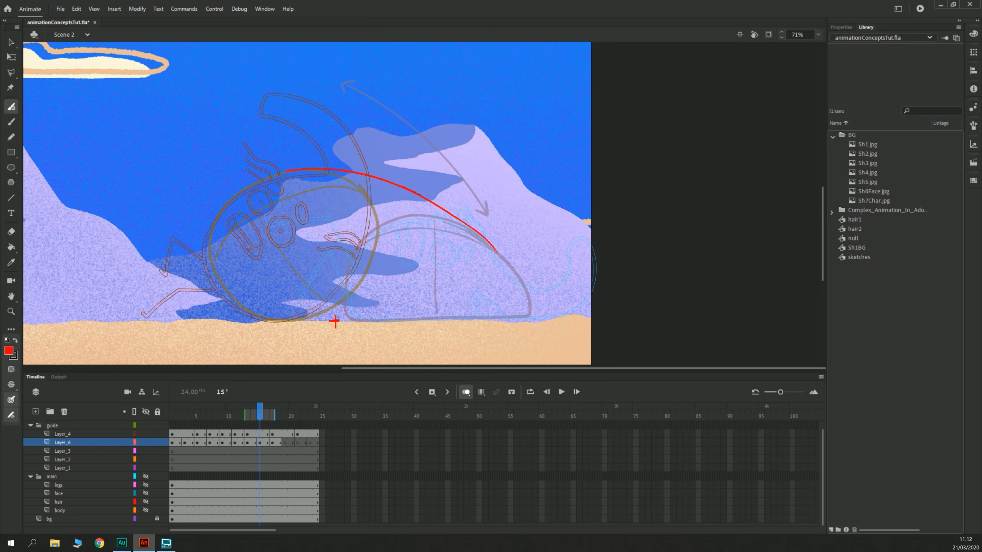
{"action": "mouse_move", "coordinate": [402, 187]}
{"action": "left_mouse_down"}
{"action": "mouse_move", "coordinate": [456, 229]}
{"action": "mouse_move", "coordinate": [459, 261]}
{"action": "mouse_move", "coordinate": [379, 318]}
{"action": "mouse_move", "coordinate": [301, 319]}
{"action": "mouse_move", "coordinate": [262, 284]}
{"action": "mouse_move", "coordinate": [260, 220]}
{"action": "mouse_move", "coordinate": [279, 190]}
{"action": "mouse_move", "coordinate": [325, 169]}
{"action": "left_mouse_up"}
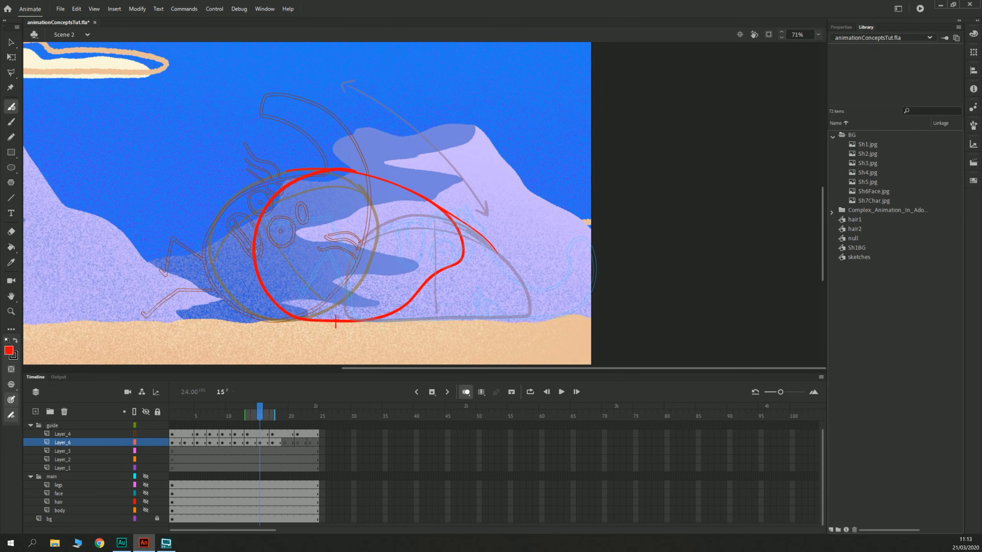
{"action": "left_click_drag", "start_coordinate": [255, 252], "coordinate": [431, 218]}
{"action": "left_click_drag", "start_coordinate": [350, 171], "coordinate": [372, 313]}
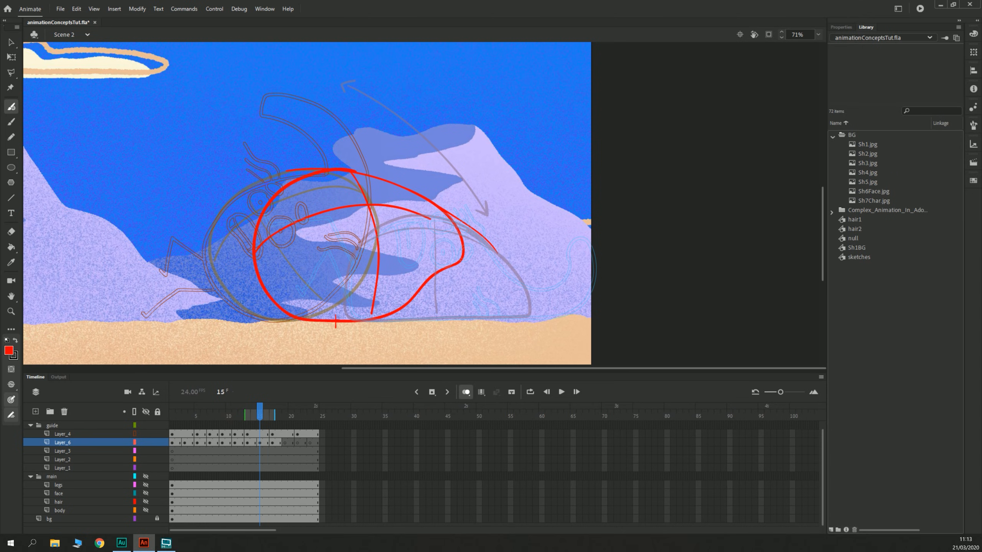
Step: Play back the motion from the beginning to review the red construction drawings with the guide poses
{"action": "left_click", "coordinate": [172, 434]}
{"action": "key", "text": "Return"}
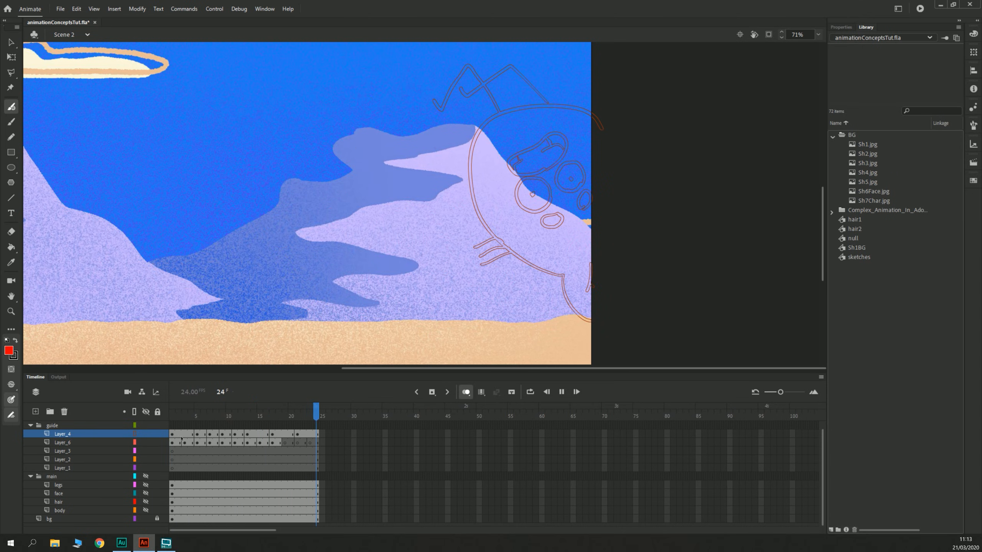
{"action": "key", "text": "Return"}
{"action": "left_click", "coordinate": [179, 443]}
{"action": "key", "text": "Return"}
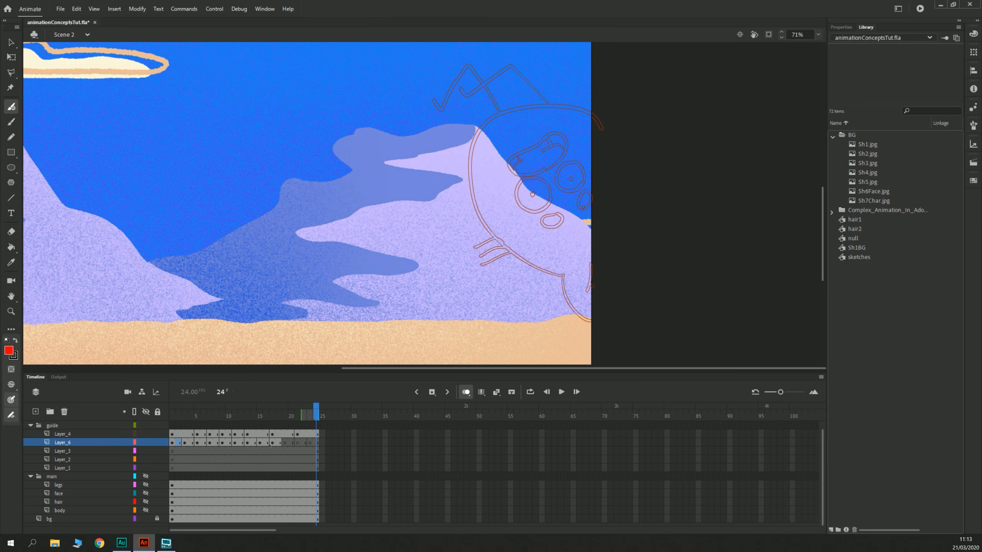
Step: Lock Layer_4 and erase the surplus ends of the red arc outside the body shape on frame 15 of Layer_6
{"action": "left_click", "coordinate": [271, 443]}
{"action": "left_click", "coordinate": [259, 444]}
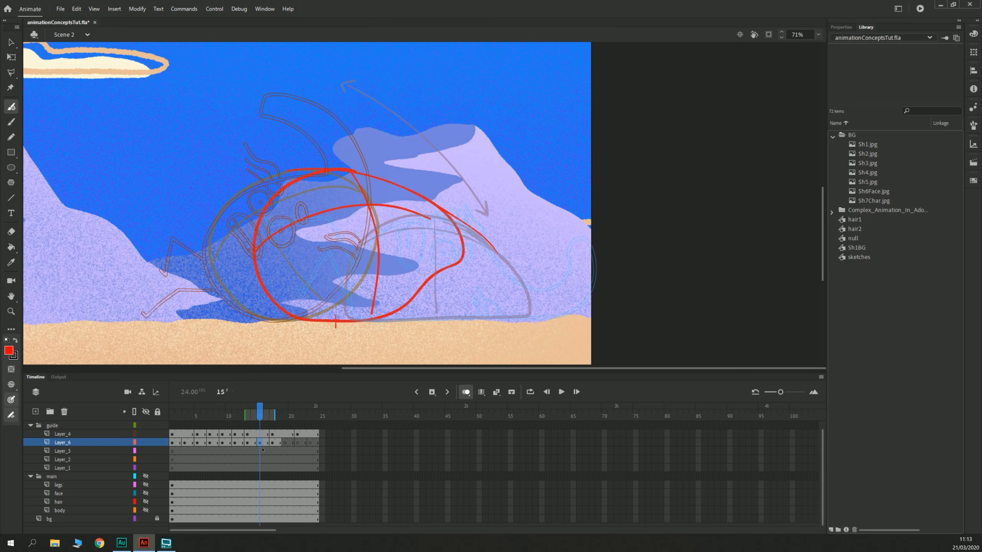
{"action": "key", "text": "e"}
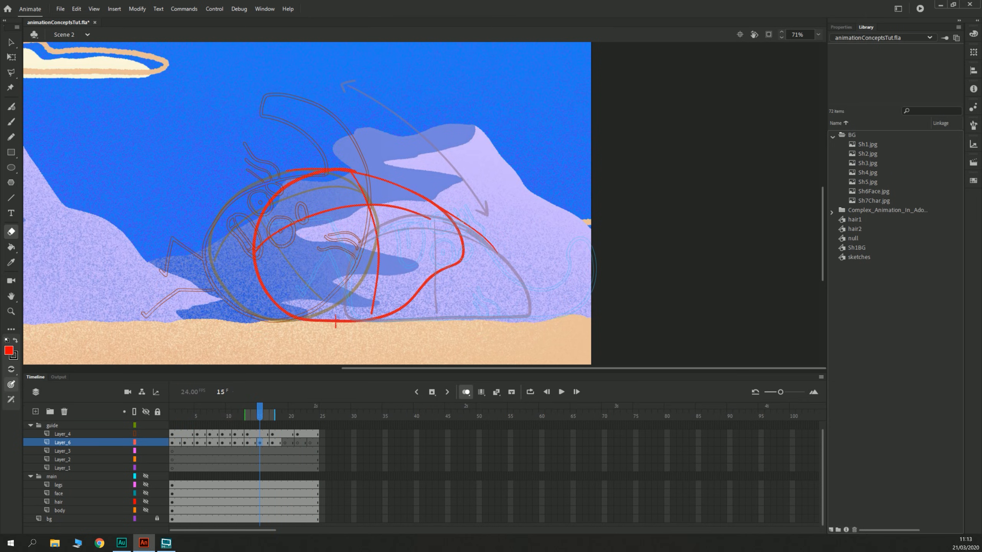
{"action": "left_click_drag", "start_coordinate": [453, 212], "coordinate": [499, 257]}
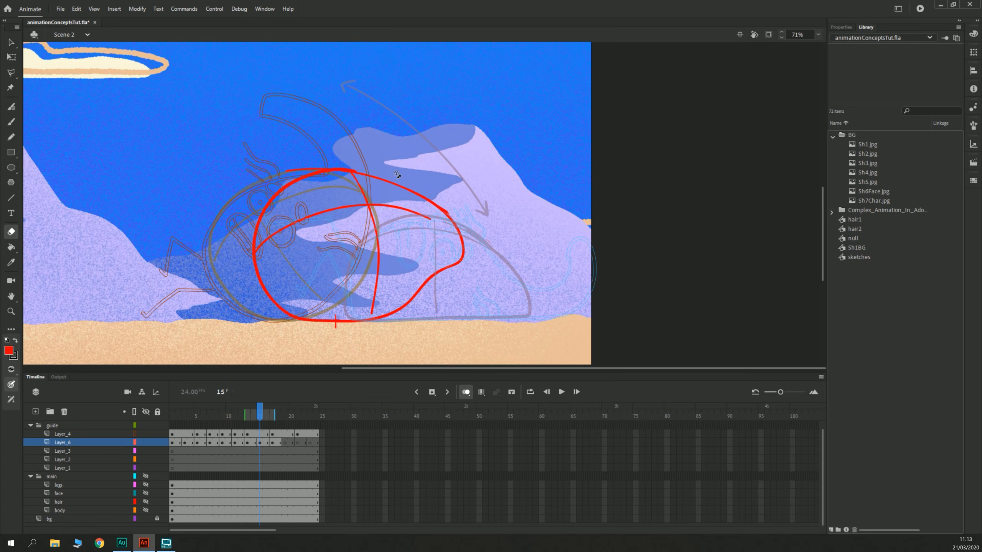
{"action": "key", "text": "ctrl+z"}
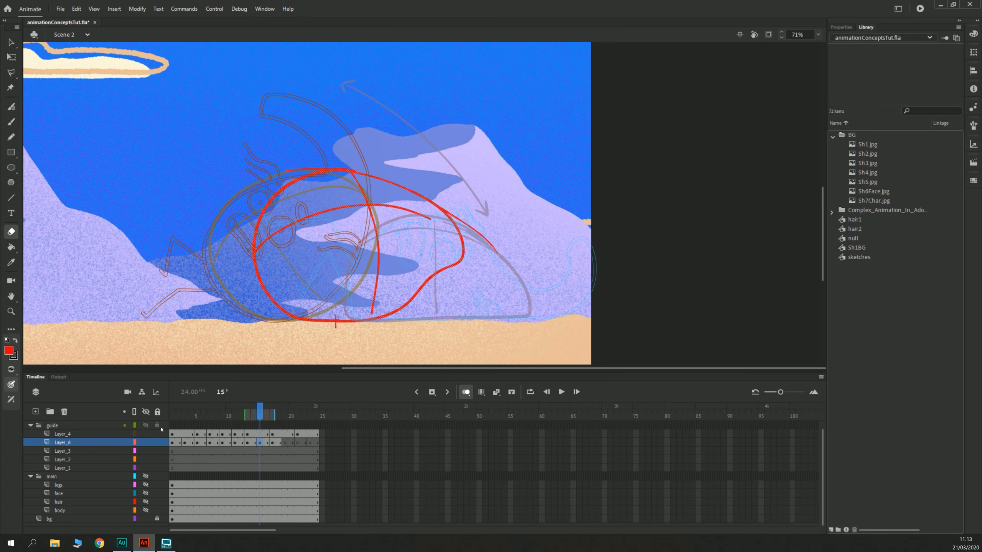
{"action": "left_click", "coordinate": [157, 434]}
{"action": "mouse_move", "coordinate": [443, 192]}
{"action": "left_mouse_down"}
{"action": "mouse_move", "coordinate": [481, 248]}
{"action": "mouse_move", "coordinate": [496, 254]}
{"action": "left_mouse_up"}
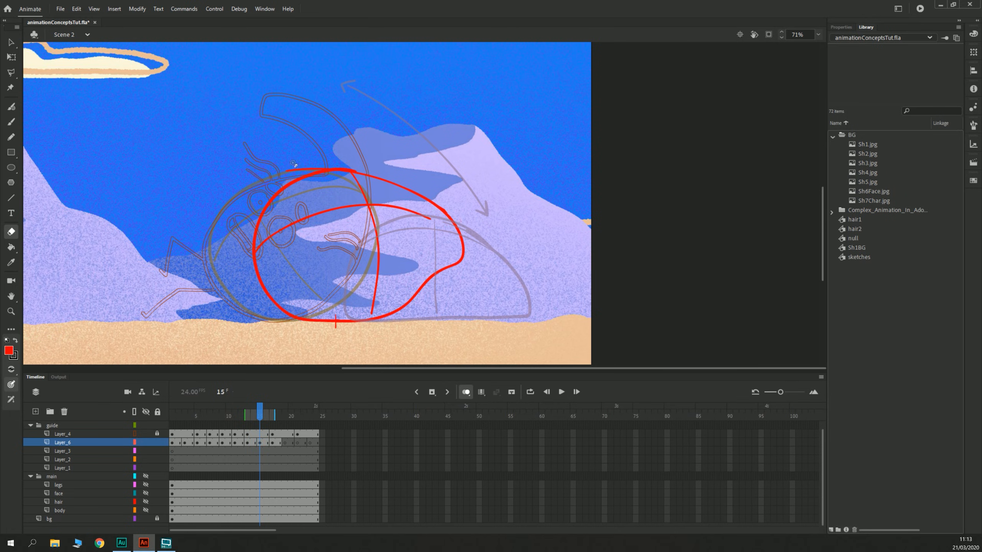
{"action": "mouse_move", "coordinate": [288, 158]}
{"action": "left_mouse_down"}
{"action": "mouse_move", "coordinate": [304, 173]}
{"action": "mouse_move", "coordinate": [329, 171]}
{"action": "left_mouse_up"}
Step: Redraw the lower right edge of the red body on frame 15 as a fuller curve and erase the old indented line
{"action": "key", "text": "b"}
{"action": "left_click_drag", "start_coordinate": [460, 263], "coordinate": [406, 306]}
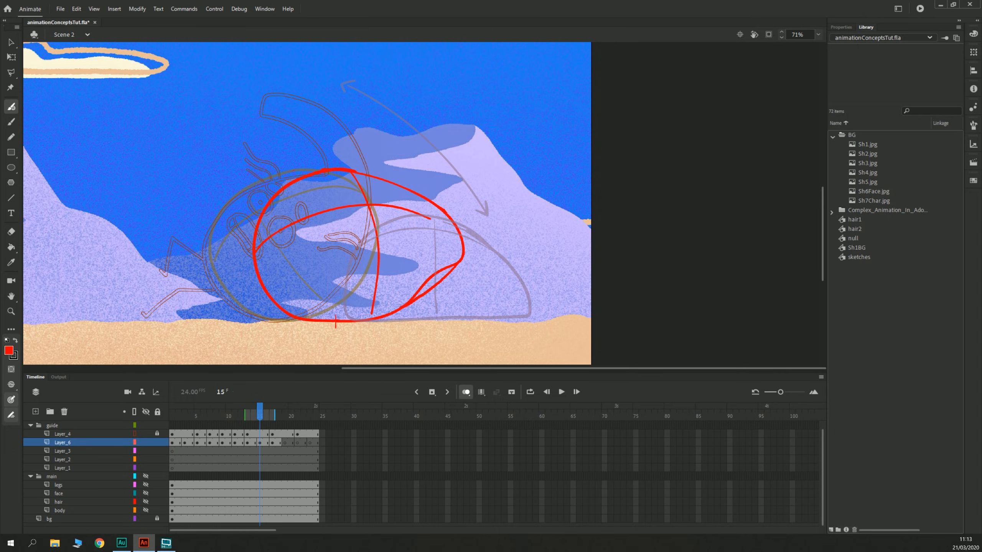
{"action": "key", "text": "e"}
{"action": "mouse_move", "coordinate": [444, 269]}
{"action": "left_mouse_down"}
{"action": "mouse_move", "coordinate": [406, 302]}
{"action": "mouse_move", "coordinate": [459, 259]}
{"action": "left_mouse_up"}
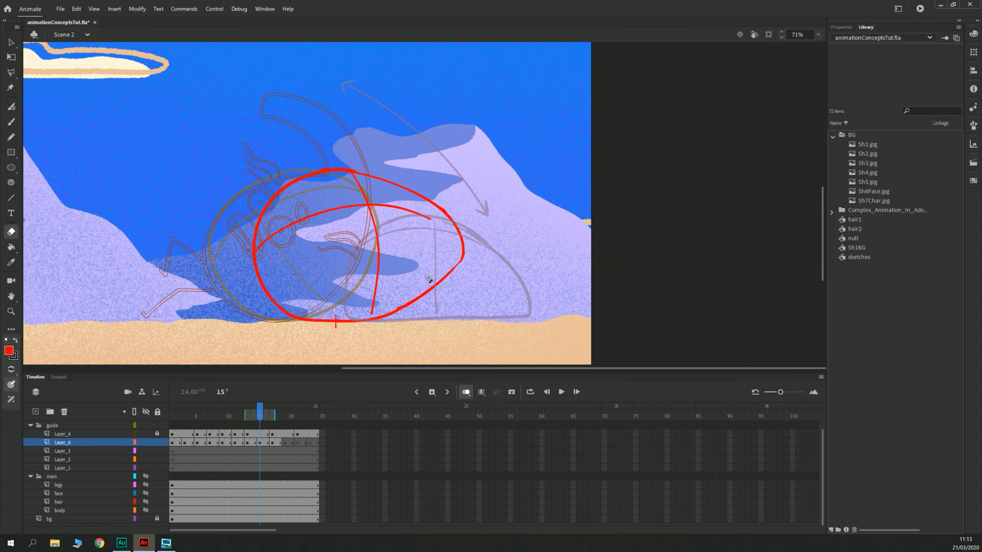
Step: Unlock Layer_4 to bring back its onion-skin guides and compare frames 17 and 19 of Layer_6
{"action": "left_click", "coordinate": [284, 443]}
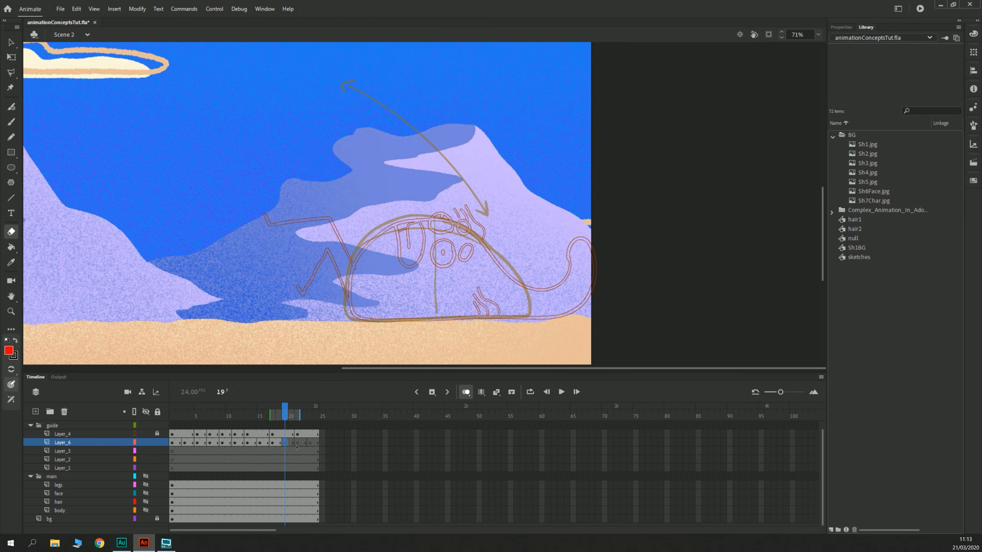
{"action": "left_click", "coordinate": [299, 442]}
{"action": "left_click", "coordinate": [283, 441]}
{"action": "key", "text": "b"}
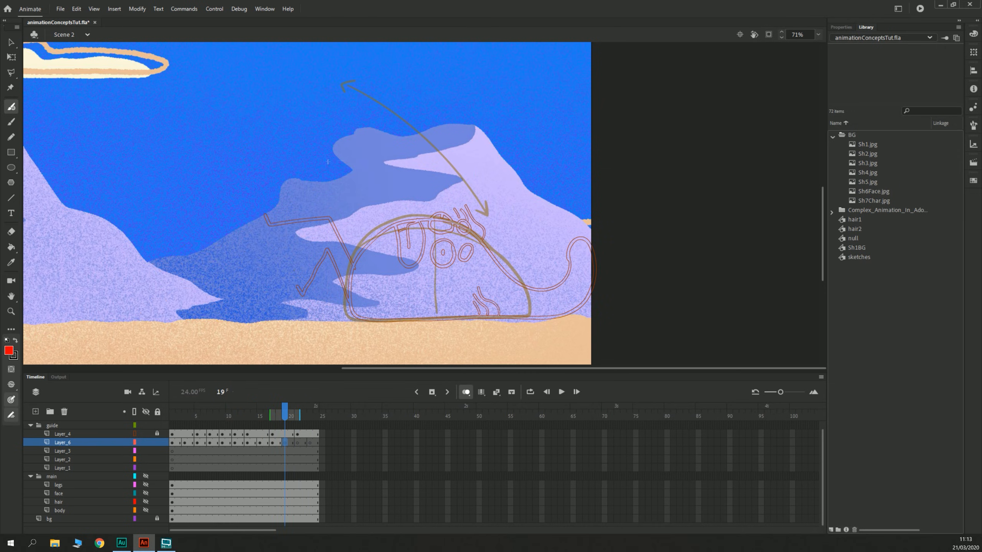
{"action": "left_click", "coordinate": [273, 443]}
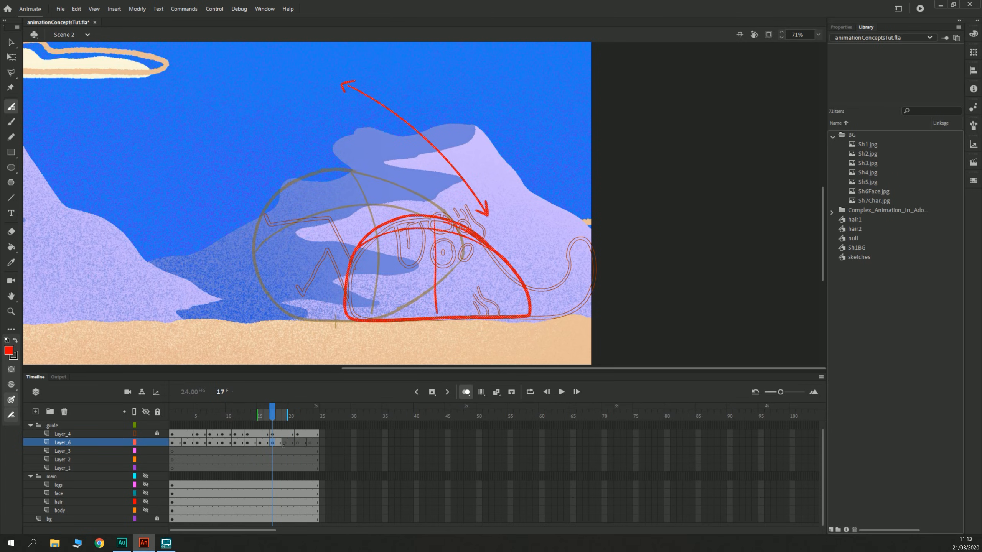
{"action": "left_click", "coordinate": [284, 442]}
{"action": "left_click", "coordinate": [156, 433]}
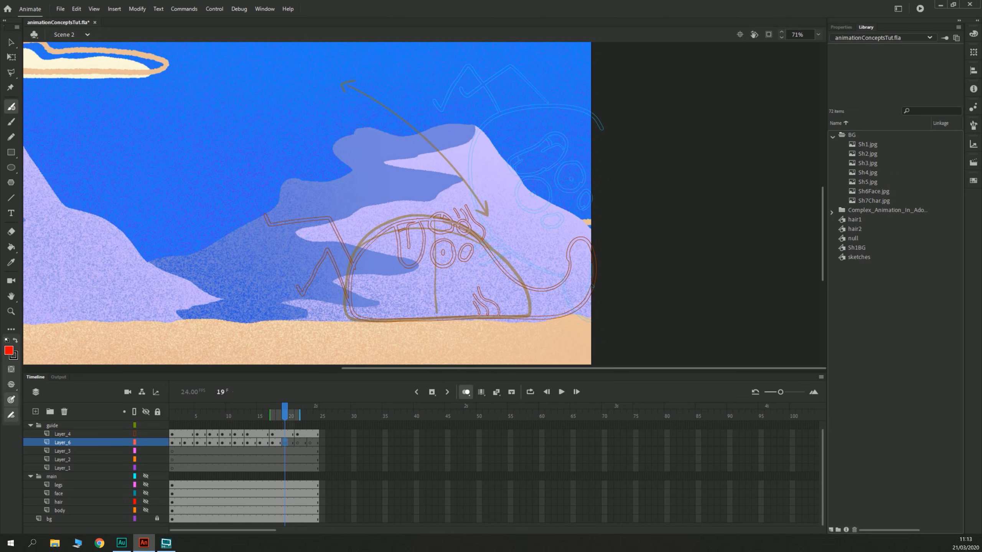
{"action": "left_click", "coordinate": [273, 443]}
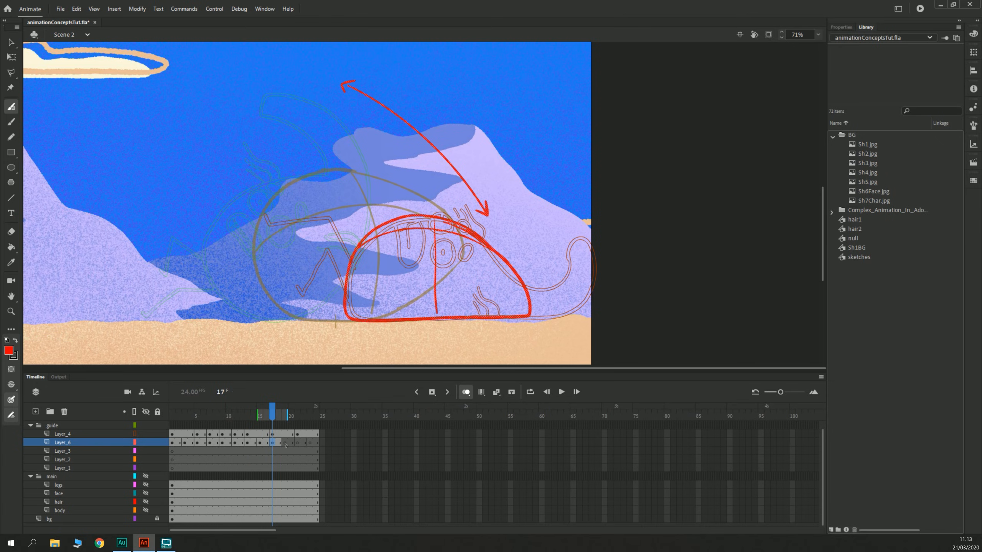
{"action": "left_click", "coordinate": [286, 443]}
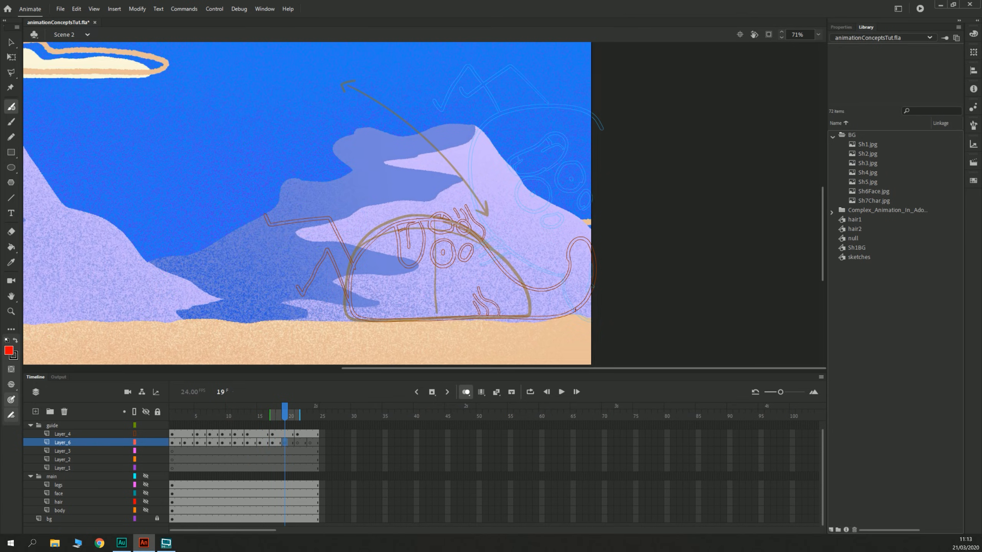
Step: Mark a small red ground contact cross on frame 19 and draw the airborne body as a tilted oval with crossing centre lines
{"action": "left_click_drag", "start_coordinate": [574, 306], "coordinate": [579, 312]}
{"action": "mouse_move", "coordinate": [562, 272]}
{"action": "left_mouse_down"}
{"action": "mouse_move", "coordinate": [577, 312]}
{"action": "mouse_move", "coordinate": [592, 319]}
{"action": "left_mouse_up"}
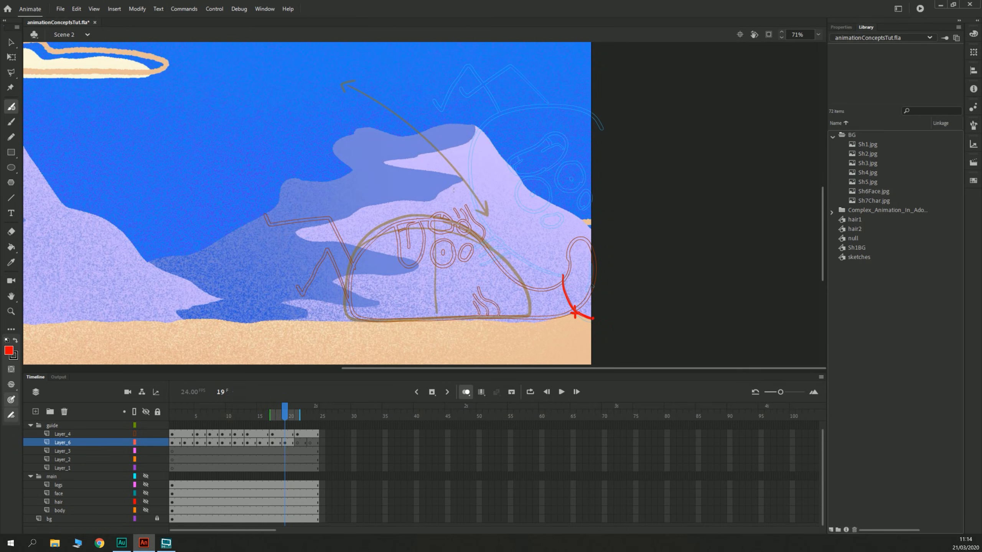
{"action": "key", "text": "ctrl+z"}
{"action": "mouse_move", "coordinate": [525, 99]}
{"action": "left_mouse_down"}
{"action": "mouse_move", "coordinate": [482, 131]}
{"action": "mouse_move", "coordinate": [472, 160]}
{"action": "mouse_move", "coordinate": [482, 214]}
{"action": "mouse_move", "coordinate": [525, 263]}
{"action": "mouse_move", "coordinate": [558, 276]}
{"action": "mouse_move", "coordinate": [610, 257]}
{"action": "mouse_move", "coordinate": [629, 159]}
{"action": "mouse_move", "coordinate": [570, 99]}
{"action": "mouse_move", "coordinate": [527, 98]}
{"action": "left_mouse_up"}
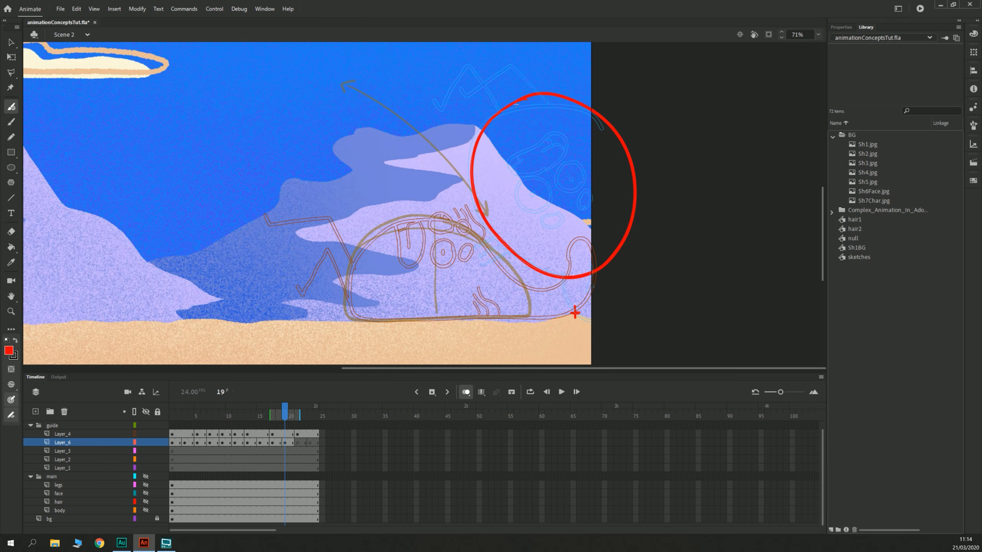
{"action": "mouse_move", "coordinate": [516, 104]}
{"action": "left_mouse_down"}
{"action": "mouse_move", "coordinate": [559, 166]}
{"action": "mouse_move", "coordinate": [597, 258]}
{"action": "left_mouse_up"}
{"action": "left_click_drag", "start_coordinate": [615, 138], "coordinate": [521, 197]}
Step: Turn off outline display for Layer_4 and compare its guide poses with the red shapes on frames 15 to 21
{"action": "left_click", "coordinate": [297, 442]}
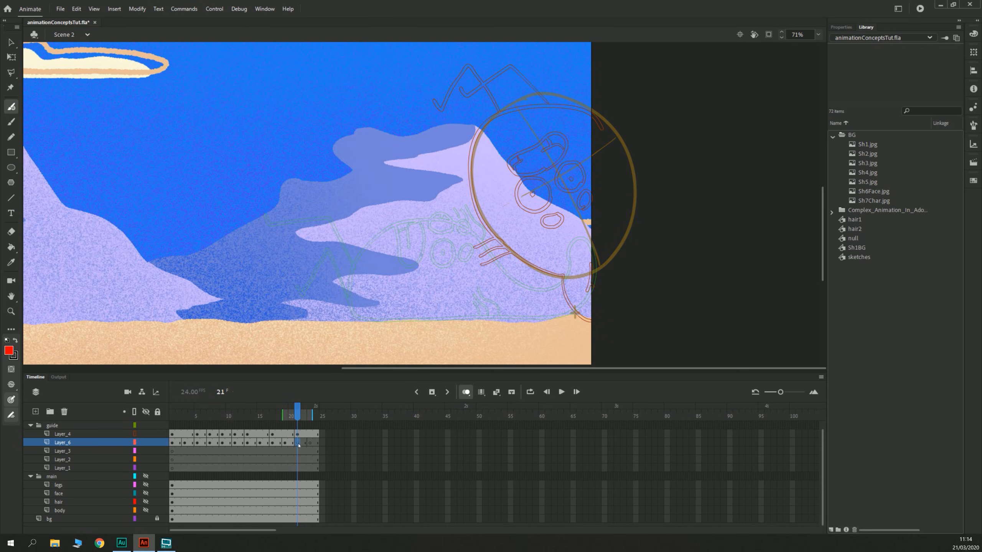
{"action": "left_click", "coordinate": [135, 434]}
{"action": "left_click", "coordinate": [285, 443]}
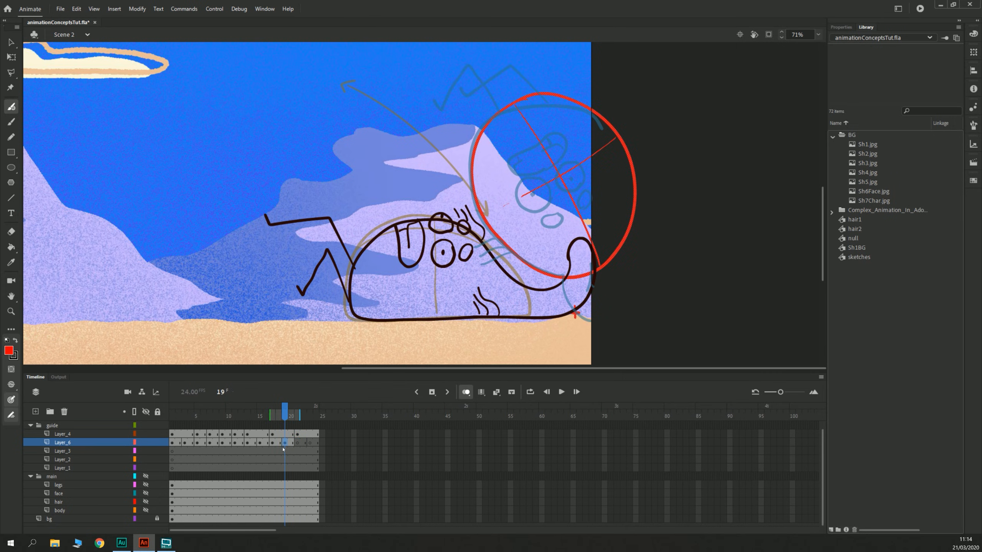
{"action": "left_click", "coordinate": [273, 443]}
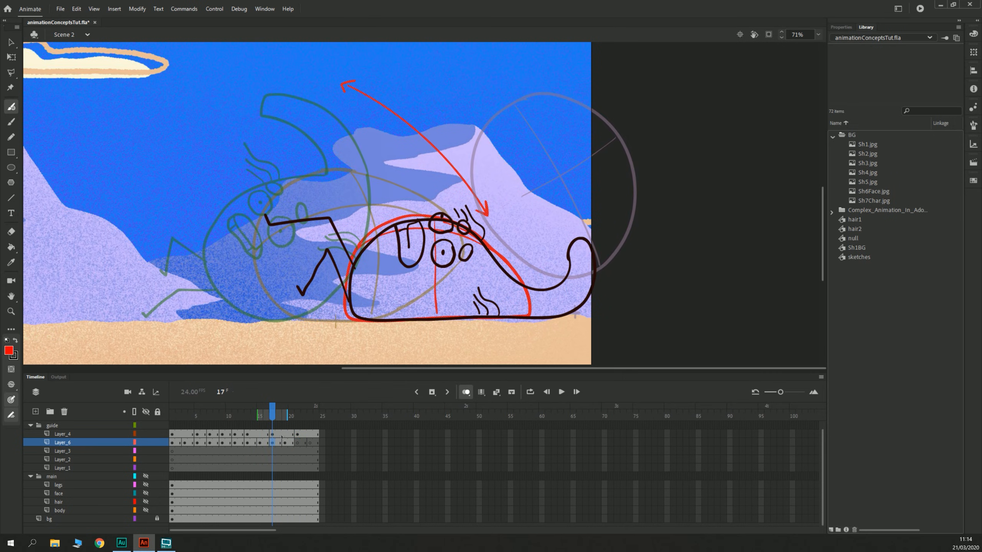
{"action": "left_click", "coordinate": [259, 443]}
{"action": "left_click", "coordinate": [273, 444]}
{"action": "left_click", "coordinate": [285, 443]}
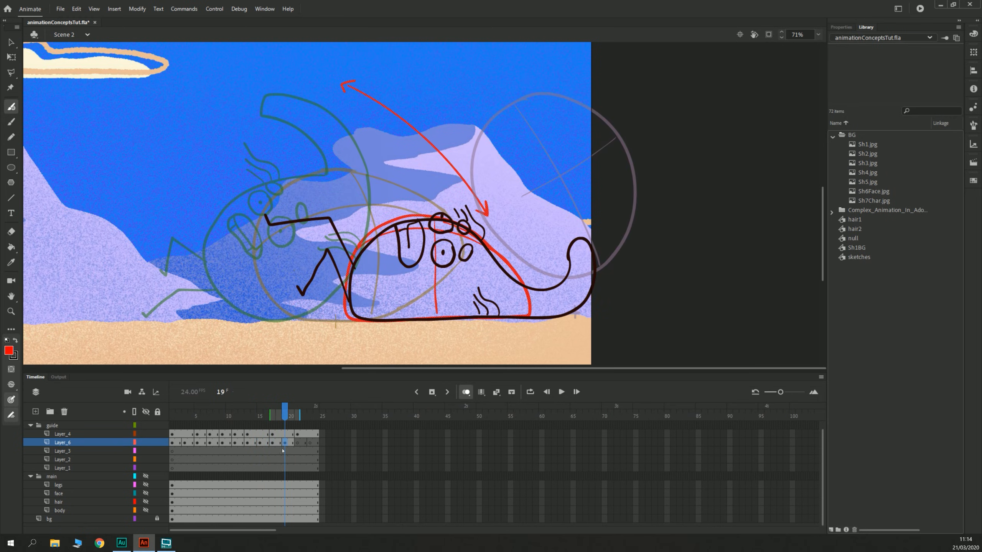
Step: Insert a blank keyframe on frame 19 of Layer_6 and lock Layer_4 to drop its onion-skin guides, keeping its pose in full display
{"action": "left_click_drag", "start_coordinate": [285, 444], "coordinate": [297, 443]}
{"action": "left_click", "coordinate": [285, 443]}
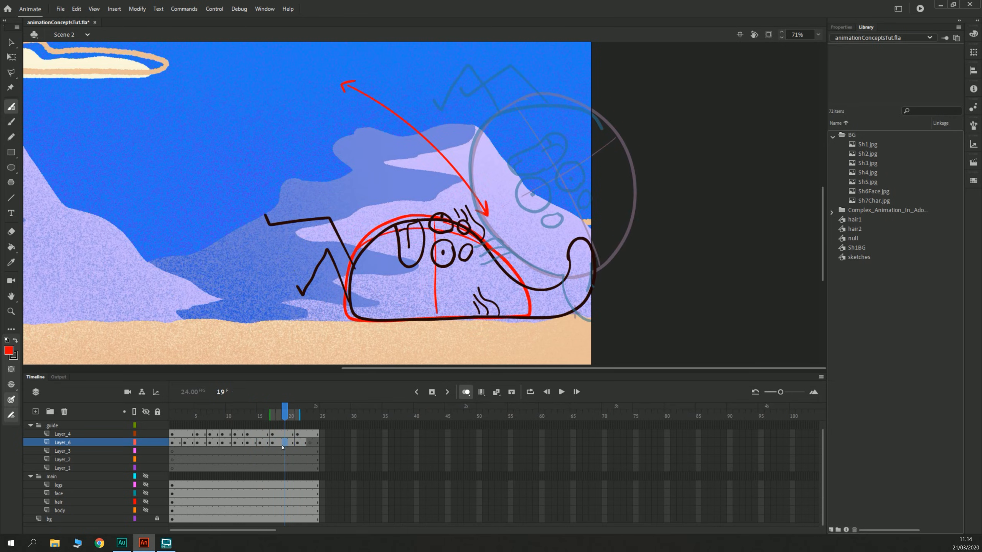
{"action": "key", "text": "F7"}
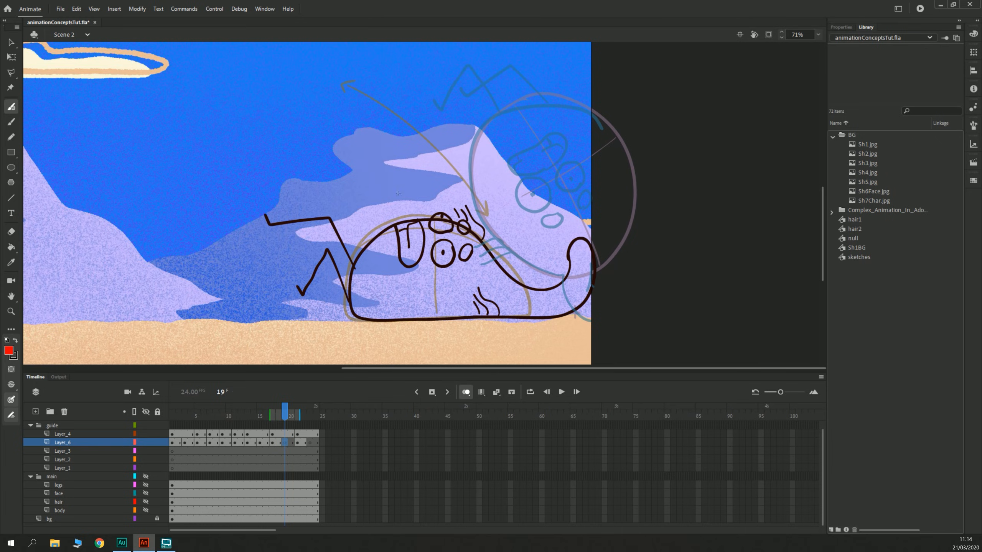
{"action": "left_click", "coordinate": [146, 433]}
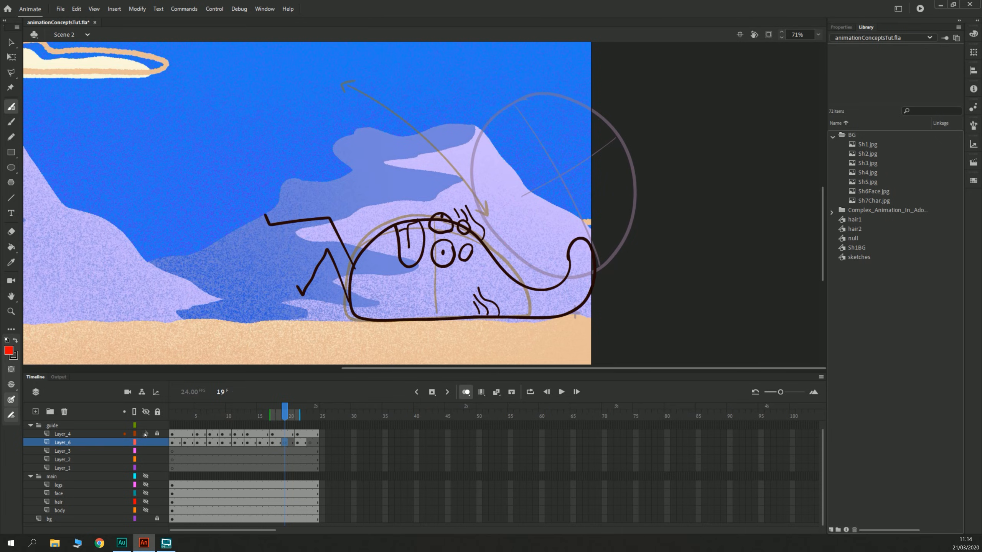
{"action": "double_click", "coordinate": [135, 433]}
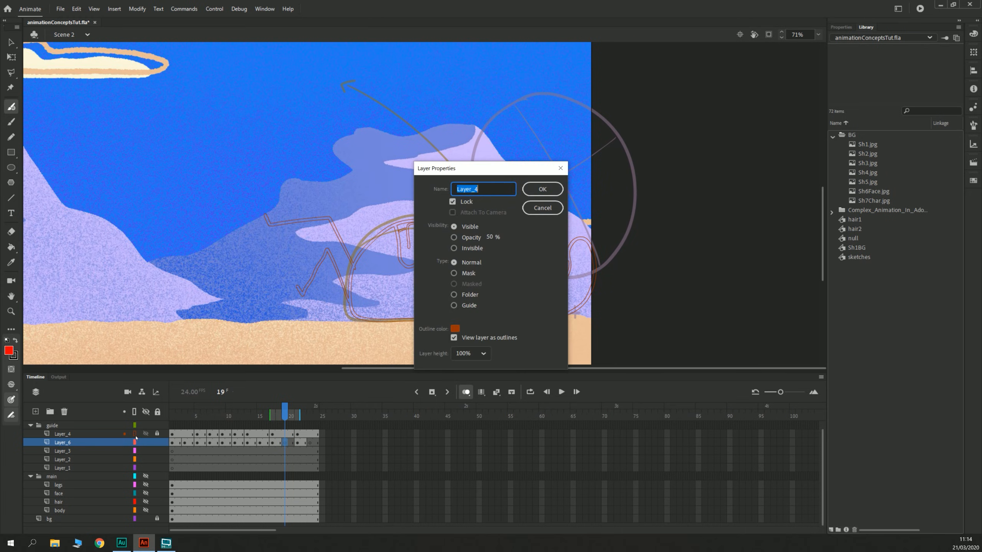
{"action": "left_click", "coordinate": [542, 208]}
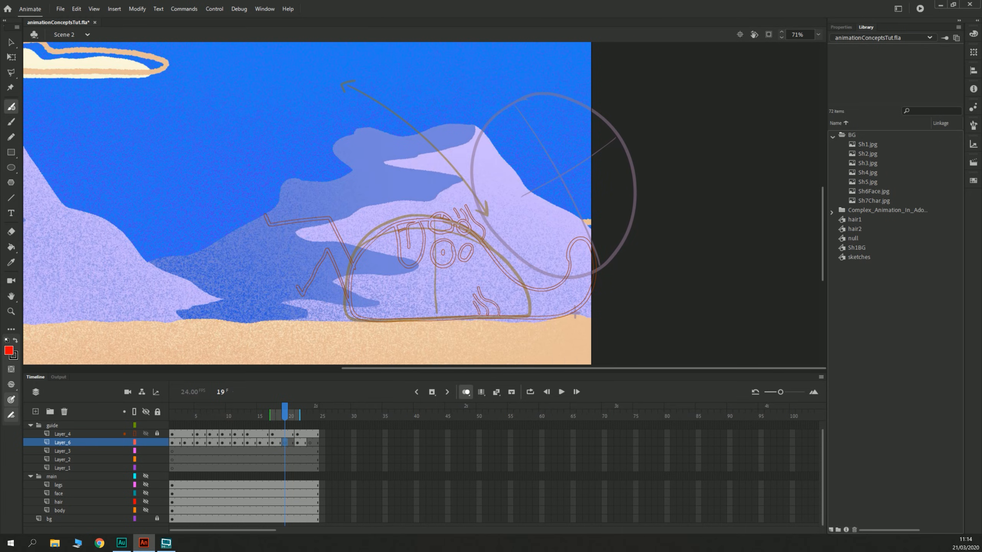
{"action": "left_click", "coordinate": [135, 433]}
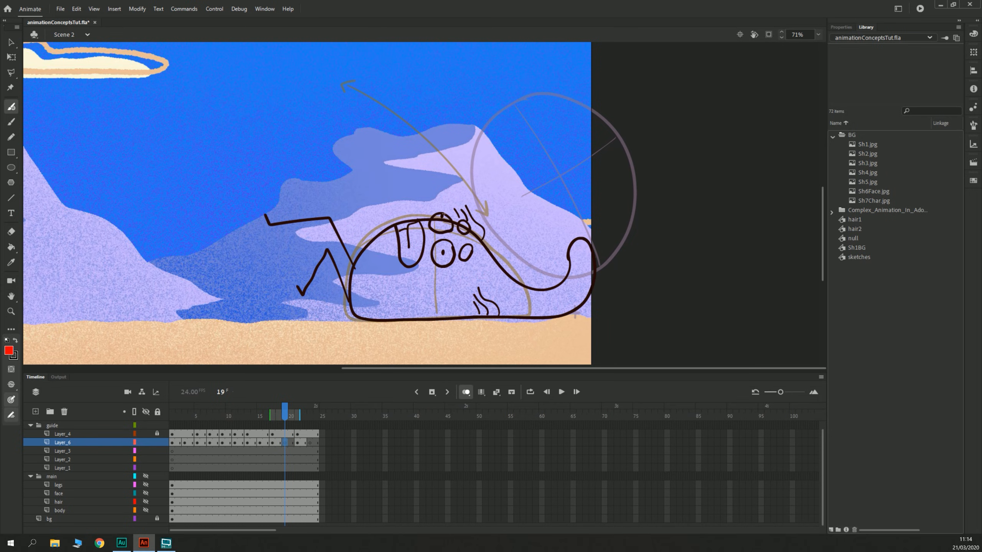
Step: Draw a tall, tilted red body with an indented front side on frame 19 and add two crossing curved centre lines
{"action": "mouse_move", "coordinate": [450, 253]}
{"action": "left_mouse_down"}
{"action": "mouse_move", "coordinate": [446, 217]}
{"action": "mouse_move", "coordinate": [340, 267]}
{"action": "left_mouse_up"}
{"action": "key", "text": "ctrl+z"}
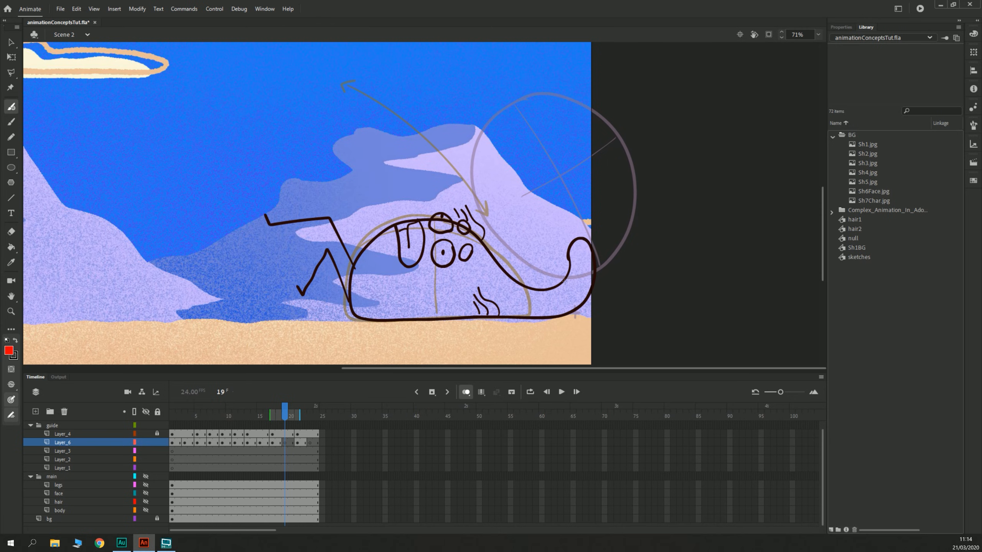
{"action": "mouse_move", "coordinate": [565, 280]}
{"action": "left_mouse_down"}
{"action": "mouse_move", "coordinate": [541, 308]}
{"action": "mouse_move", "coordinate": [509, 317]}
{"action": "mouse_move", "coordinate": [465, 301]}
{"action": "mouse_move", "coordinate": [433, 271]}
{"action": "mouse_move", "coordinate": [418, 219]}
{"action": "mouse_move", "coordinate": [426, 177]}
{"action": "mouse_move", "coordinate": [478, 118]}
{"action": "mouse_move", "coordinate": [524, 117]}
{"action": "mouse_move", "coordinate": [548, 164]}
{"action": "mouse_move", "coordinate": [566, 285]}
{"action": "left_mouse_up"}
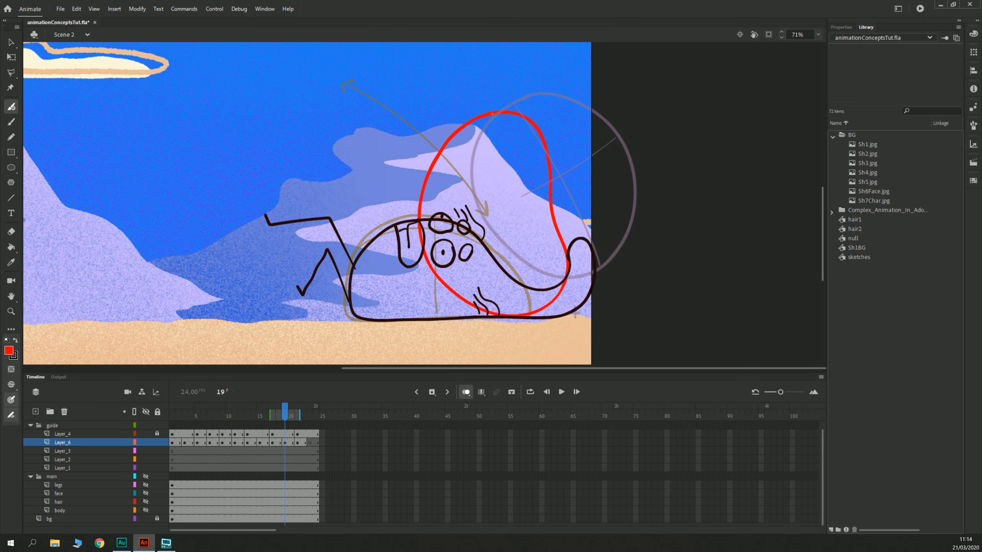
{"action": "left_click", "coordinate": [298, 434]}
{"action": "left_click", "coordinate": [285, 442]}
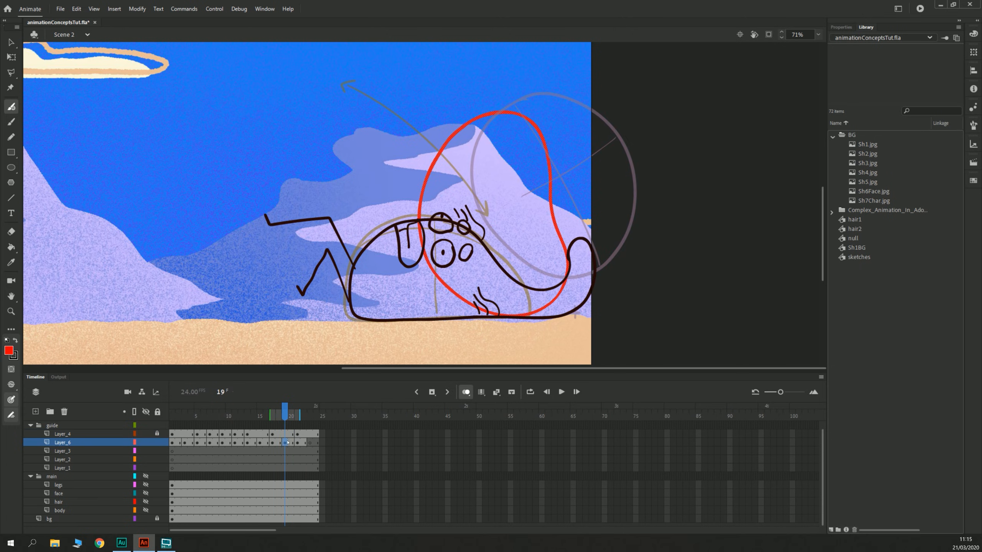
{"action": "mouse_move", "coordinate": [478, 116]}
{"action": "left_mouse_down"}
{"action": "mouse_move", "coordinate": [499, 165]}
{"action": "mouse_move", "coordinate": [524, 300]}
{"action": "left_mouse_up"}
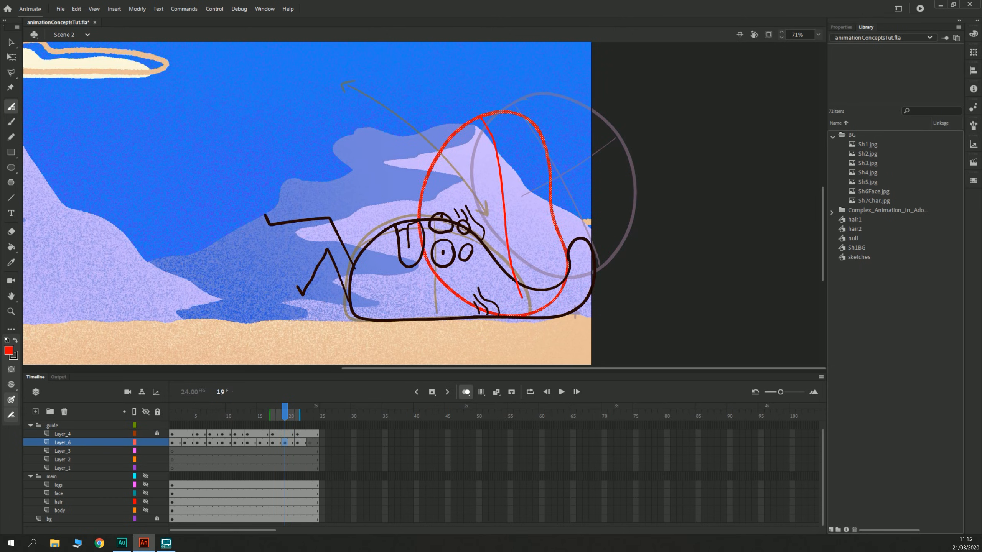
{"action": "left_click_drag", "start_coordinate": [544, 204], "coordinate": [425, 241]}
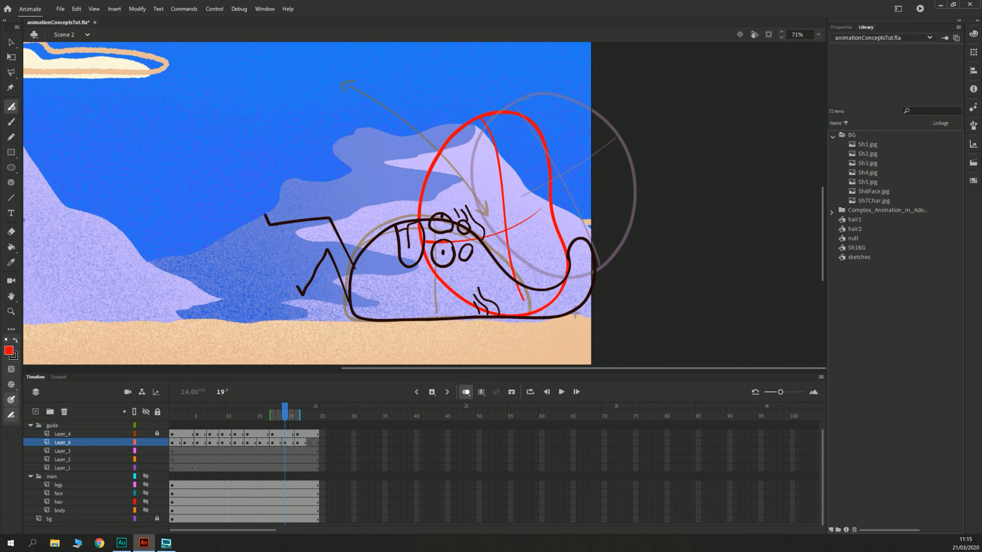
Step: Hide Layer_4, play the red construction shapes on their own and compare frames 19 and 21
{"action": "left_click", "coordinate": [174, 434]}
{"action": "key", "text": "Return"}
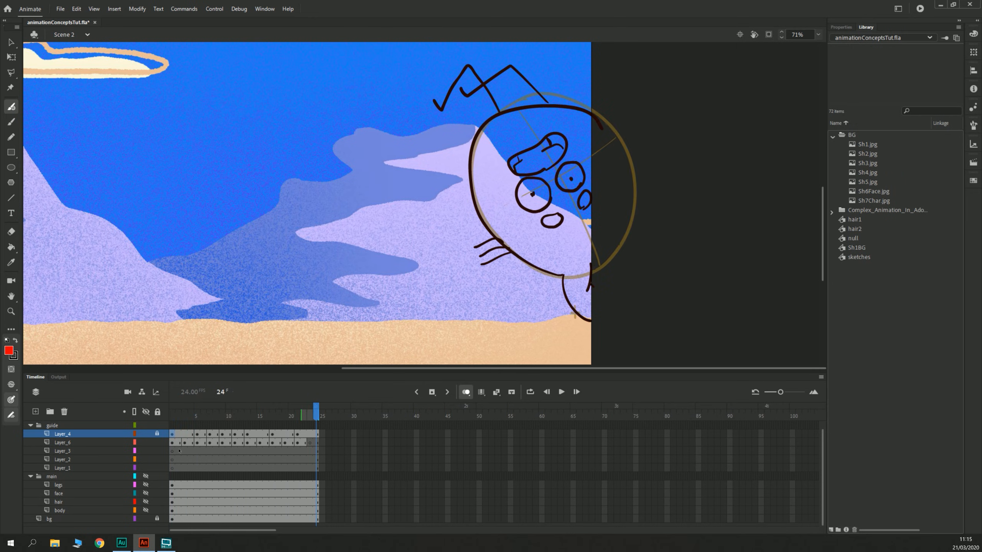
{"action": "left_click", "coordinate": [134, 442]}
{"action": "left_click", "coordinate": [145, 434]}
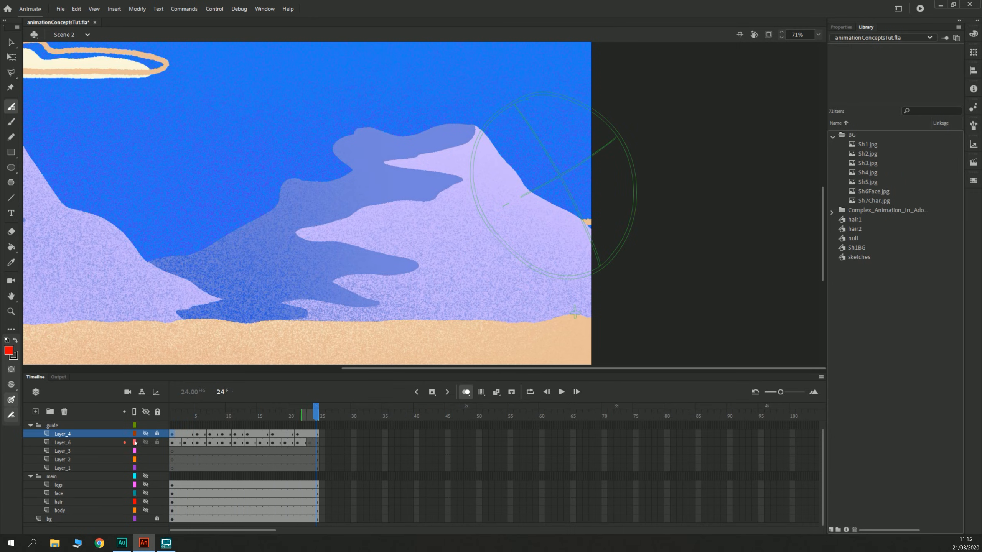
{"action": "left_click", "coordinate": [134, 443]}
{"action": "key", "text": "Return"}
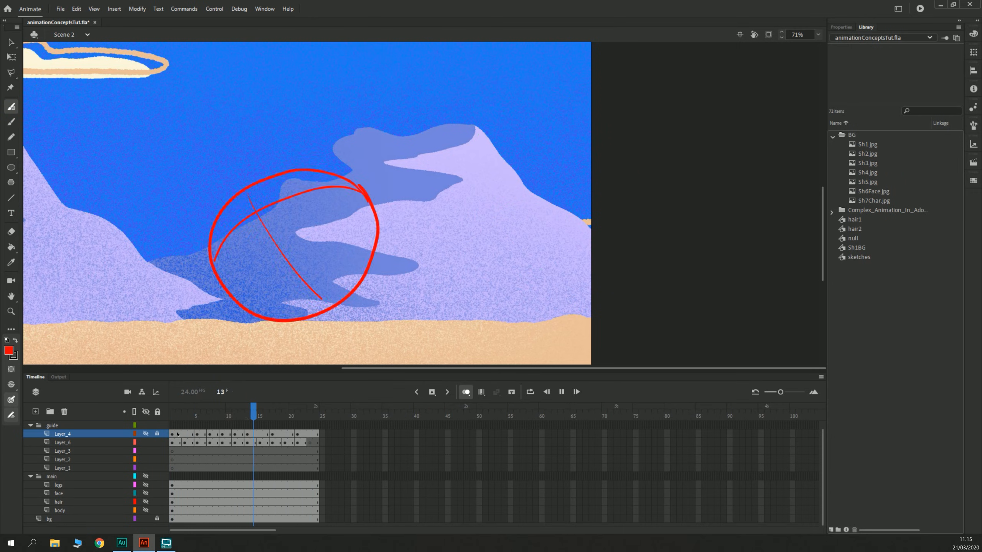
{"action": "left_click_drag", "start_coordinate": [286, 443], "coordinate": [278, 449]}
{"action": "left_click", "coordinate": [284, 443]}
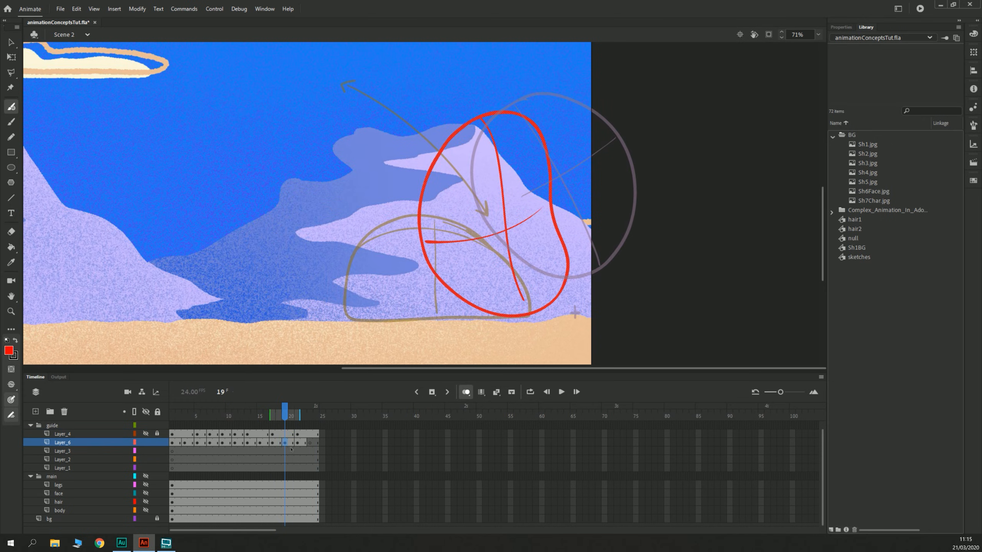
{"action": "left_click", "coordinate": [300, 443]}
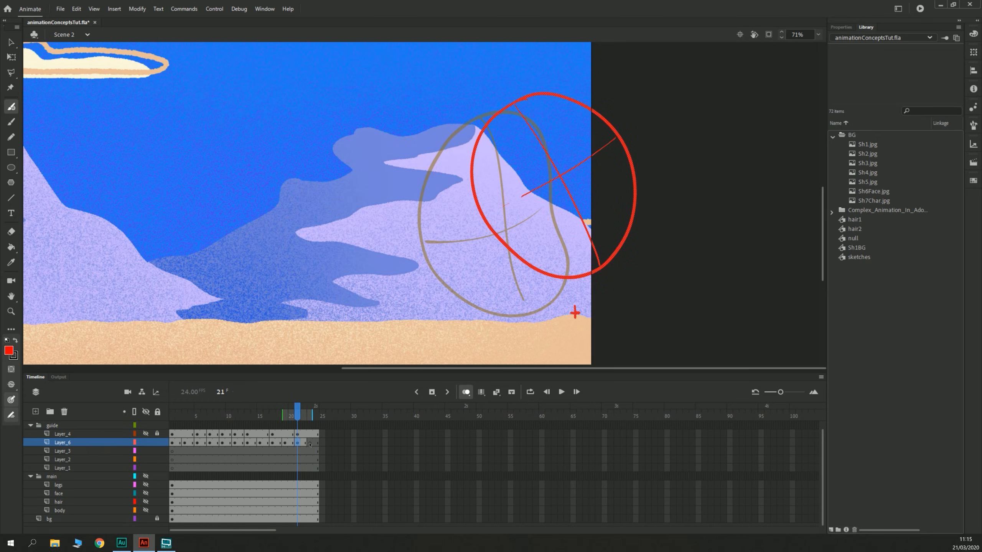
Step: Show Layer_4 again and draw a narrow red vertical oval at the scene's right edge on frame 23 of Layer_6
{"action": "left_click", "coordinate": [309, 443]}
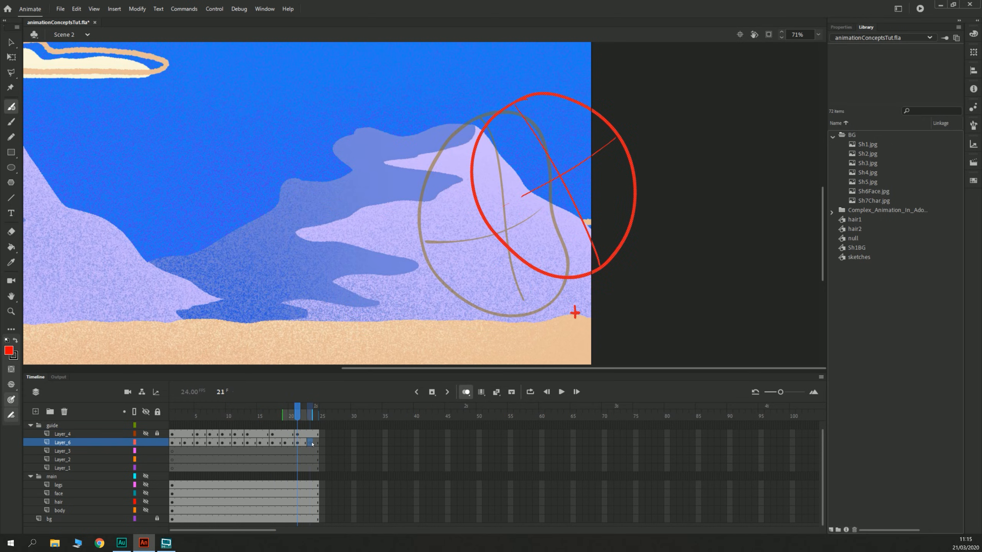
{"action": "left_click", "coordinate": [146, 434]}
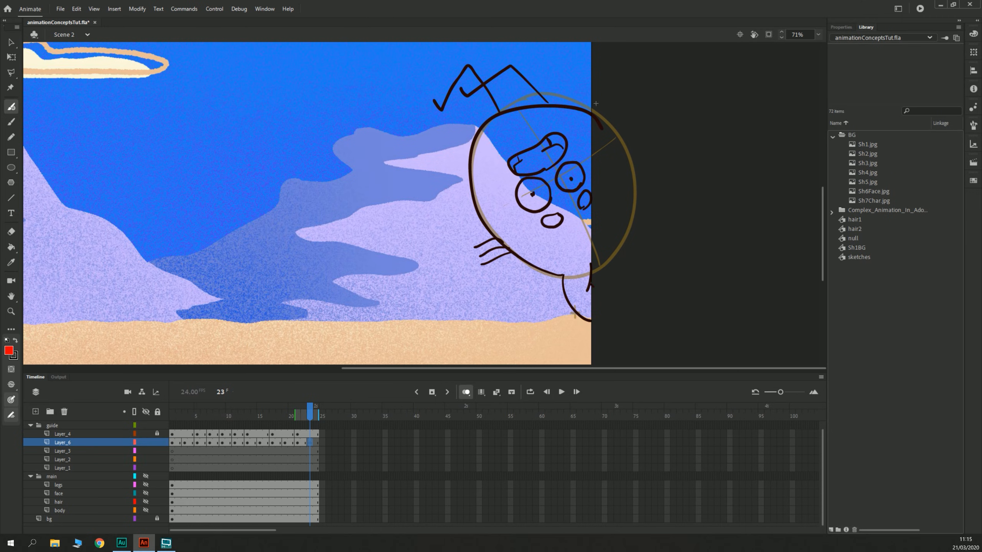
{"action": "mouse_move", "coordinate": [595, 103]}
{"action": "left_mouse_down"}
{"action": "mouse_move", "coordinate": [572, 147]}
{"action": "mouse_move", "coordinate": [569, 210]}
{"action": "mouse_move", "coordinate": [593, 267]}
{"action": "mouse_move", "coordinate": [605, 153]}
{"action": "mouse_move", "coordinate": [598, 101]}
{"action": "left_mouse_up"}
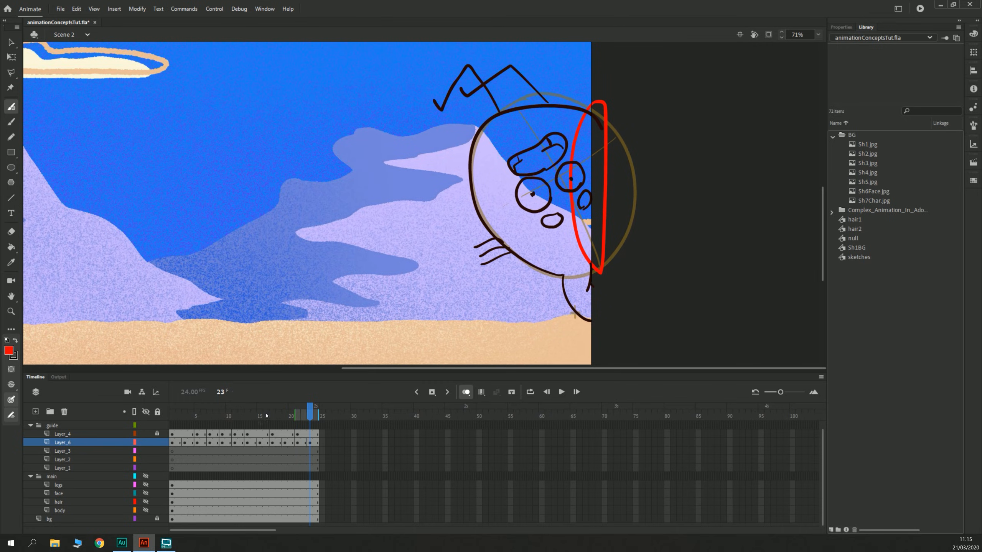
Step: Hide Layer_4 and play the red construction animation repeatedly from frame 1 with the whole scene in view
{"action": "left_click", "coordinate": [173, 434]}
{"action": "key", "text": "ctrl+minus"}
{"action": "left_click_drag", "start_coordinate": [184, 212], "coordinate": [192, 263]}
{"action": "key", "text": "ctrl+minus"}
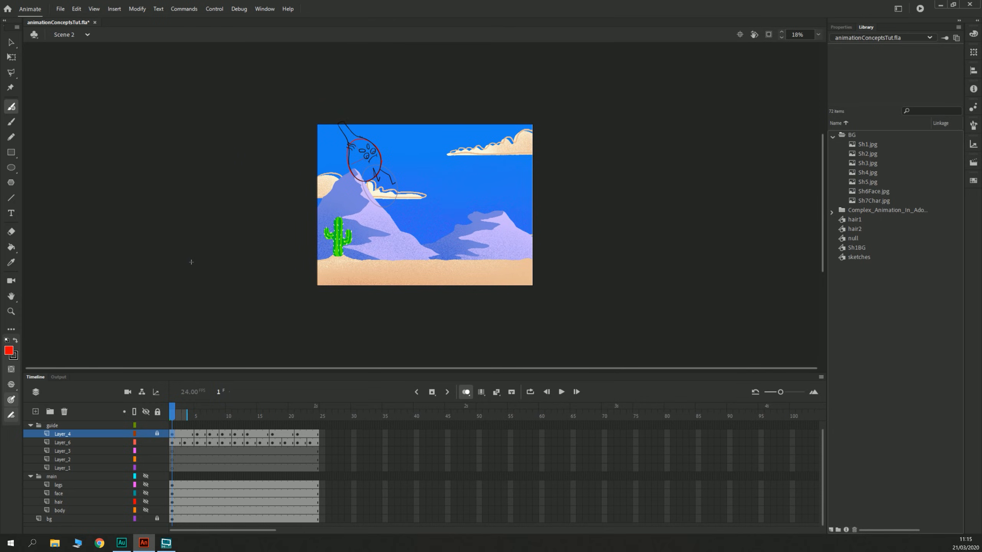
{"action": "left_click", "coordinate": [146, 434]}
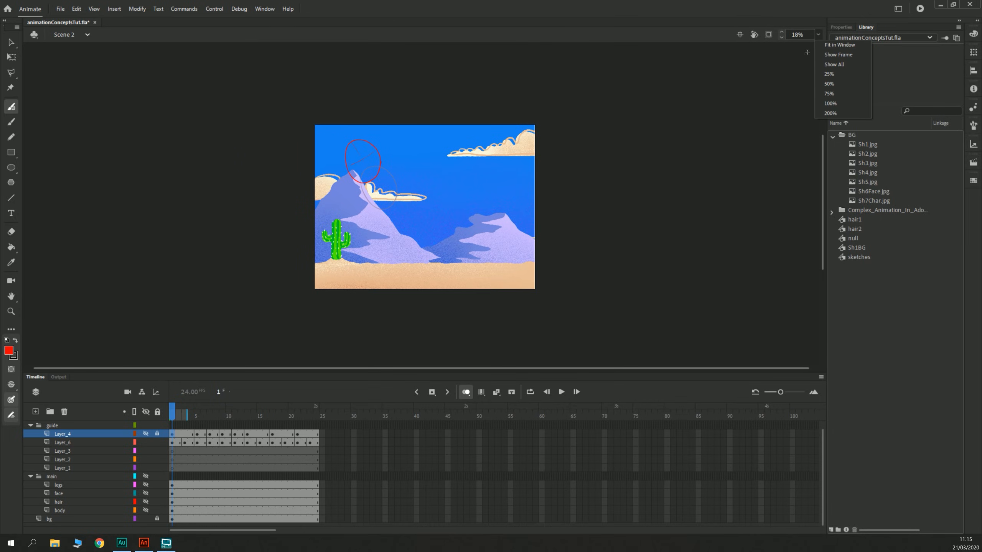
{"action": "key", "text": "ctrl+equal"}
{"action": "key", "text": "Return"}
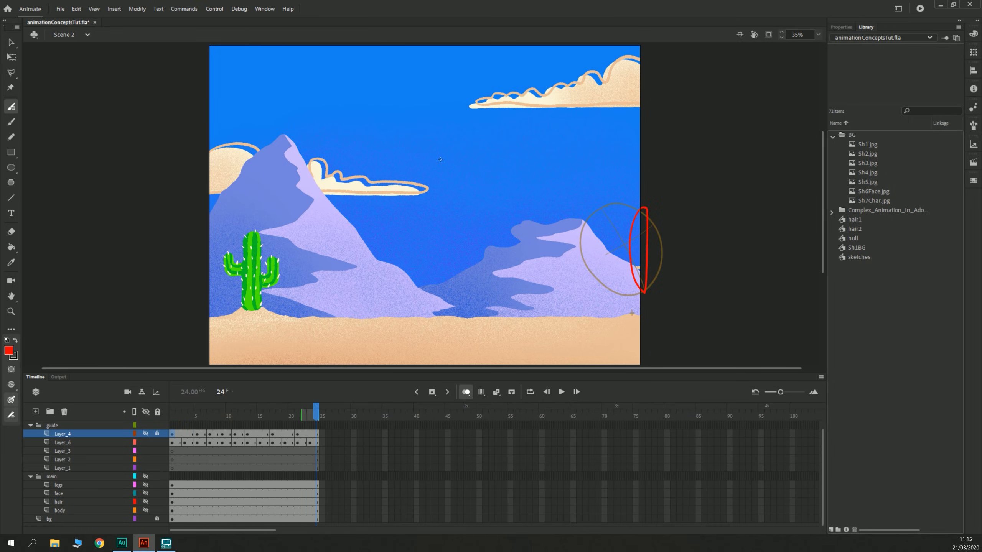
{"action": "key", "text": "Return"}
{"action": "key", "text": "Return"}
{"action": "key", "text": "Return"}
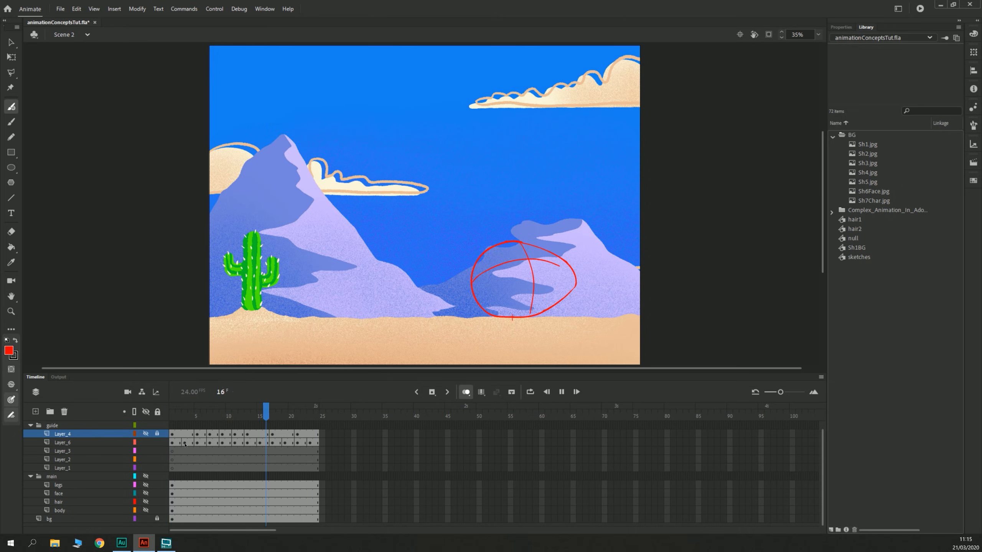
{"action": "left_click", "coordinate": [176, 443]}
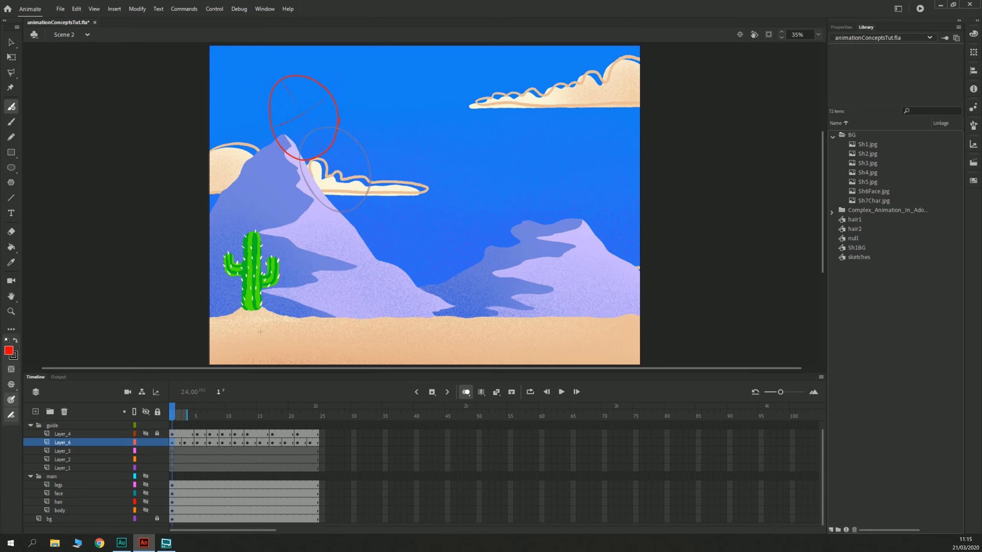
{"action": "key", "text": "Return"}
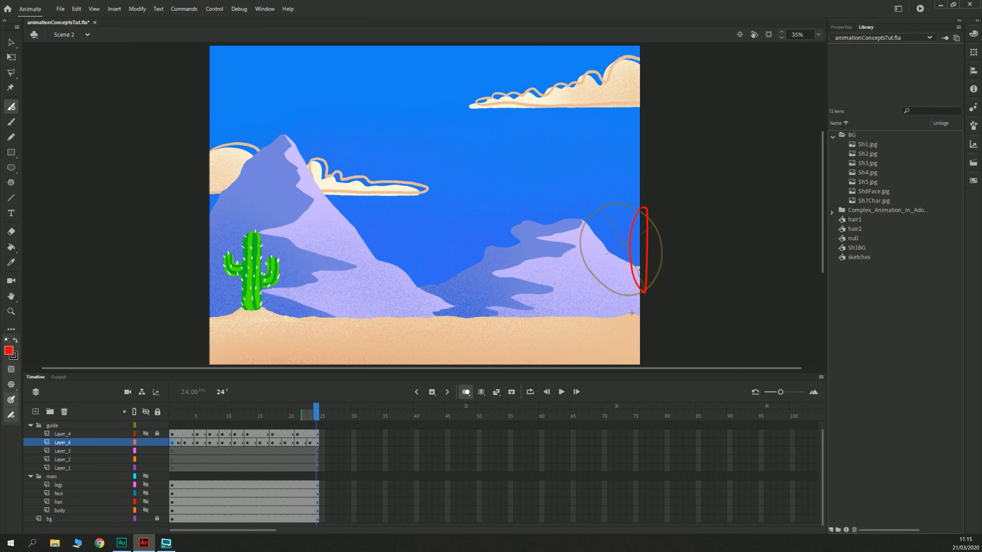
Step: Draw a red lengthwise centre line through the falling body on frame 4 of Layer_6
{"action": "left_click", "coordinate": [173, 444]}
{"action": "key", "text": "period"}
{"action": "key", "text": "period"}
{"action": "key", "text": "period"}
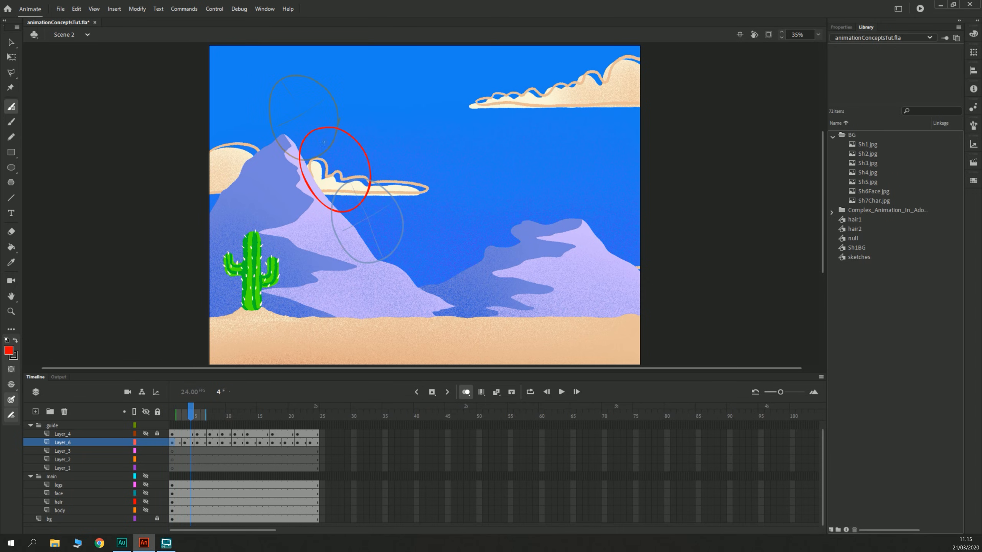
{"action": "left_click_drag", "start_coordinate": [315, 133], "coordinate": [352, 199]}
Step: Stretch the red falling body on frame 6 slightly up and back towards the previous pose with Free Transform
{"action": "key", "text": "period"}
{"action": "key", "text": "period"}
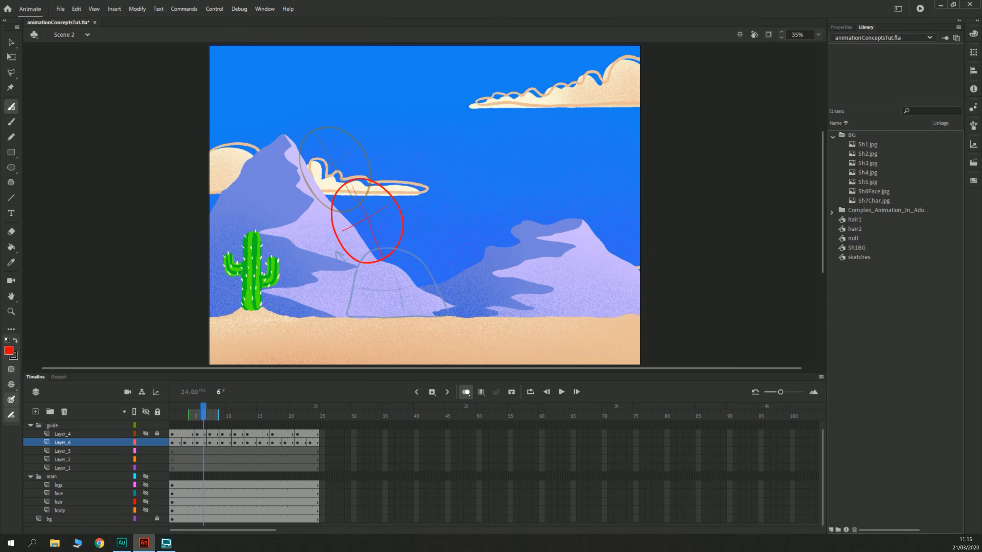
{"action": "key", "text": "v"}
{"action": "left_click_drag", "start_coordinate": [443, 279], "coordinate": [289, 160]}
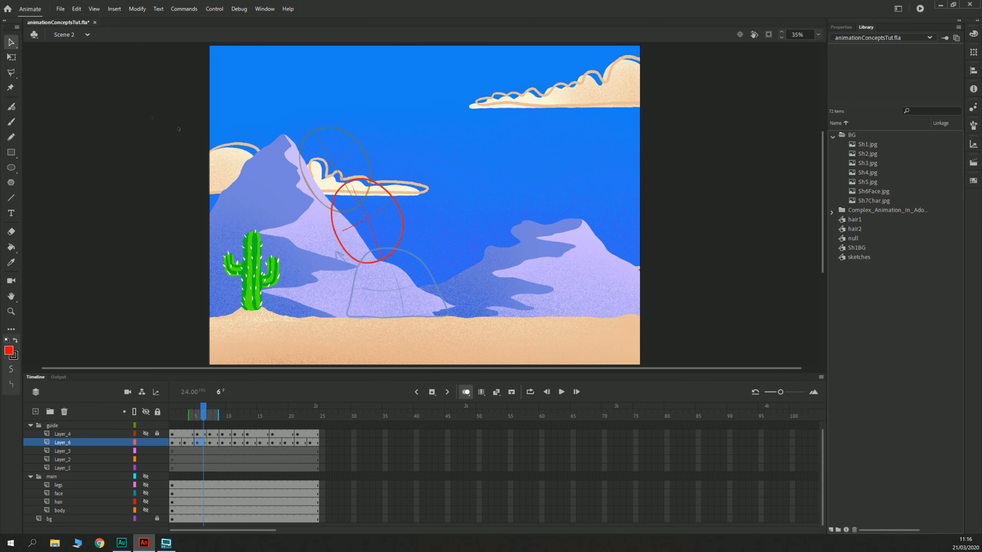
{"action": "key", "text": "q"}
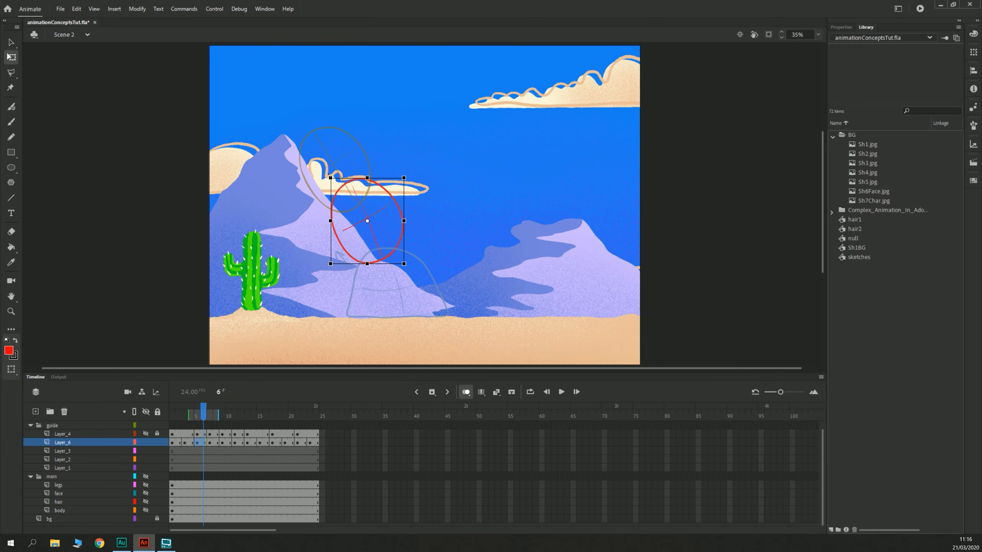
{"action": "left_click_drag", "start_coordinate": [331, 178], "coordinate": [327, 173]}
Step: Extend the first squash pose starting at frame 7 by two frames on both Layer_4 and Layer_6
{"action": "left_click", "coordinate": [210, 443]}
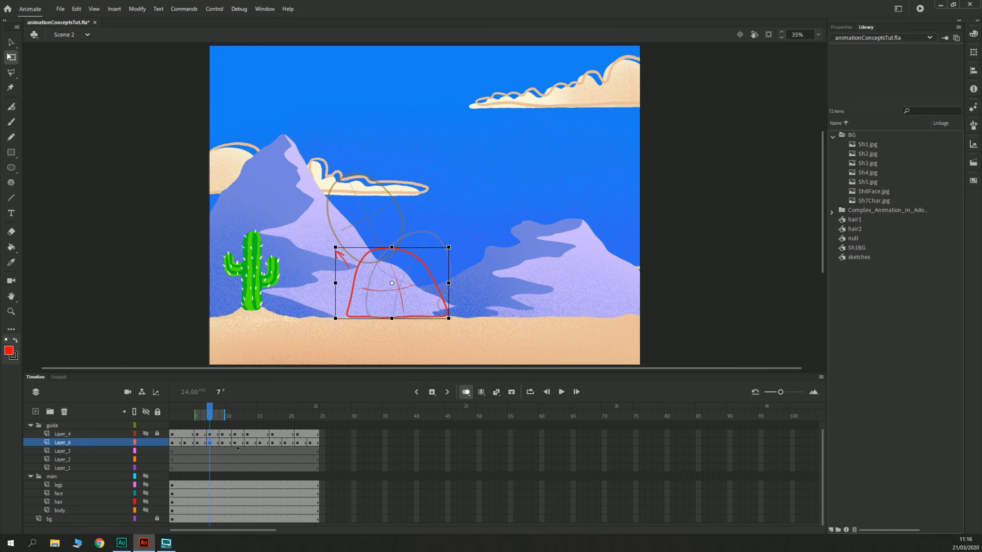
{"action": "left_click_drag", "start_coordinate": [217, 443], "coordinate": [217, 434]}
{"action": "key", "text": "F5"}
{"action": "key", "text": "F5"}
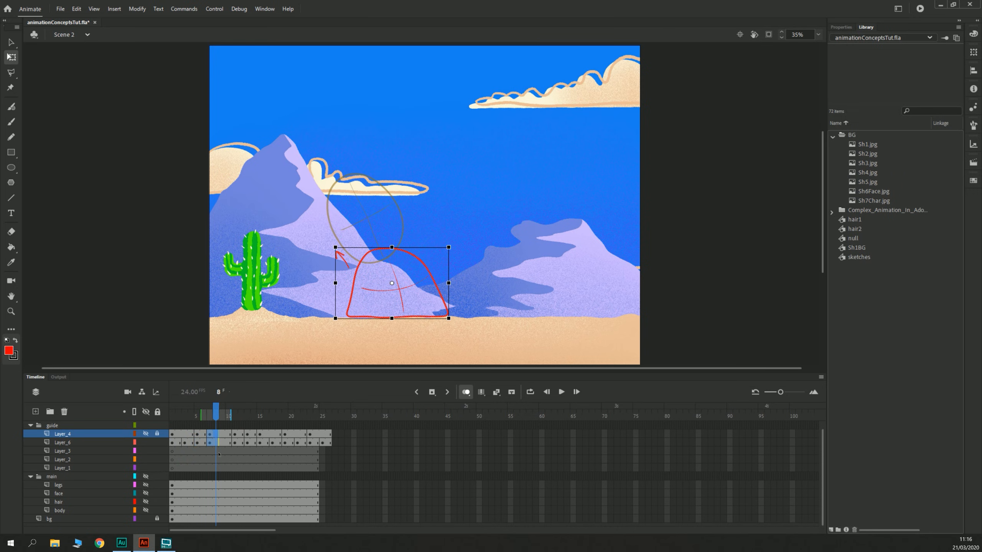
Step: Flatten and widen the duplicate squash pose on frame 9 of Layer_6 slightly from a base pivot, and check frames 11 and 13
{"action": "left_click", "coordinate": [216, 443]}
{"action": "left_click", "coordinate": [222, 443]}
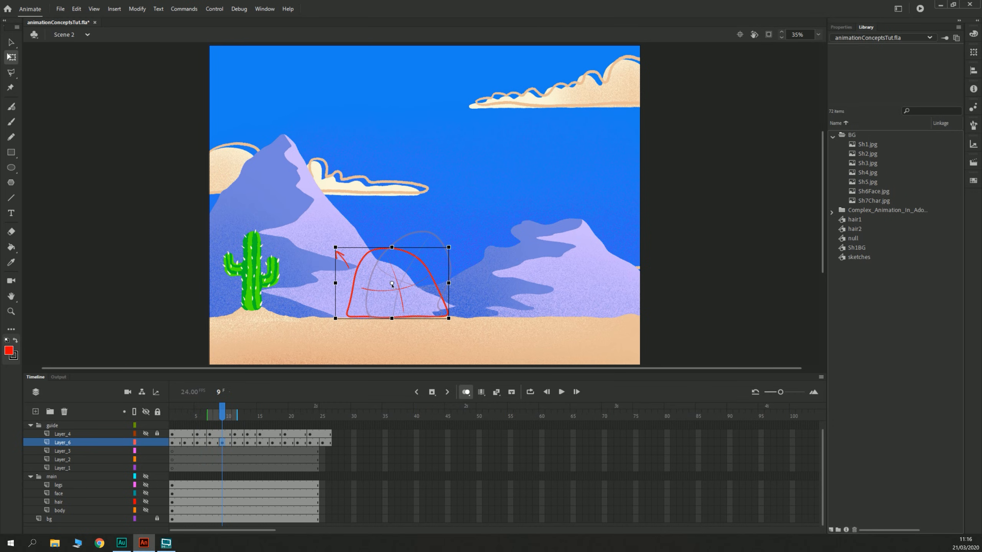
{"action": "left_click_drag", "start_coordinate": [392, 282], "coordinate": [393, 316]}
{"action": "left_click_drag", "start_coordinate": [392, 246], "coordinate": [392, 252]}
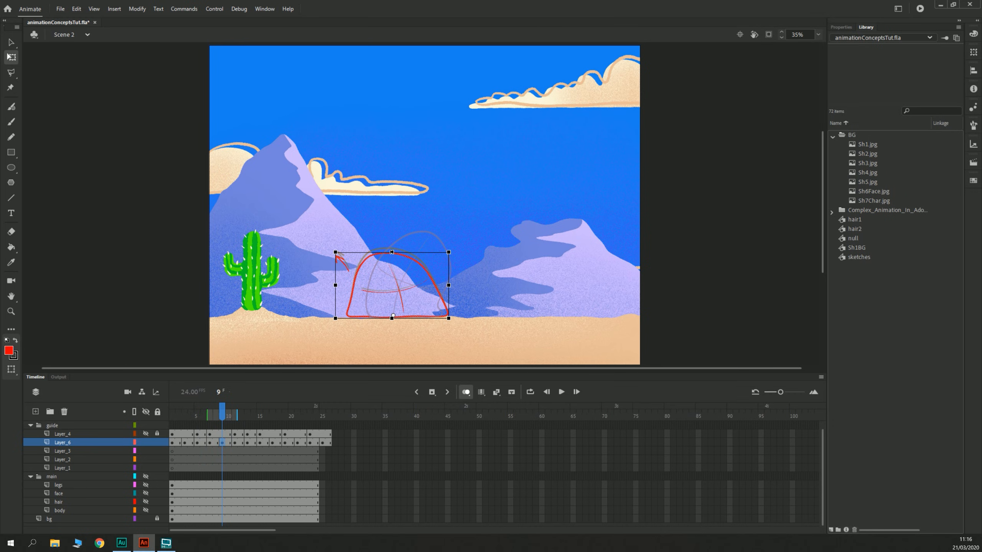
{"action": "left_click_drag", "start_coordinate": [335, 285], "coordinate": [332, 285]}
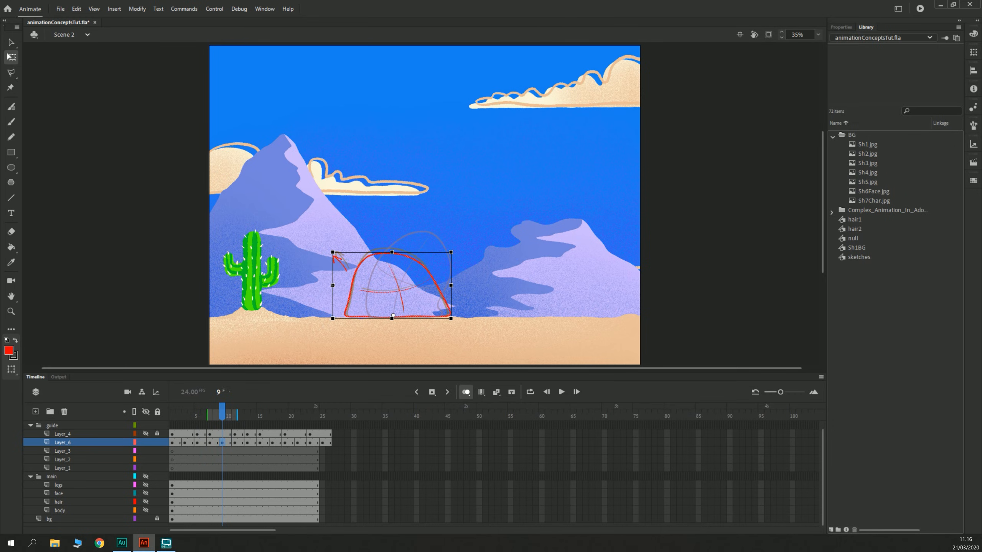
{"action": "left_click", "coordinate": [235, 443]}
{"action": "left_click", "coordinate": [247, 443]}
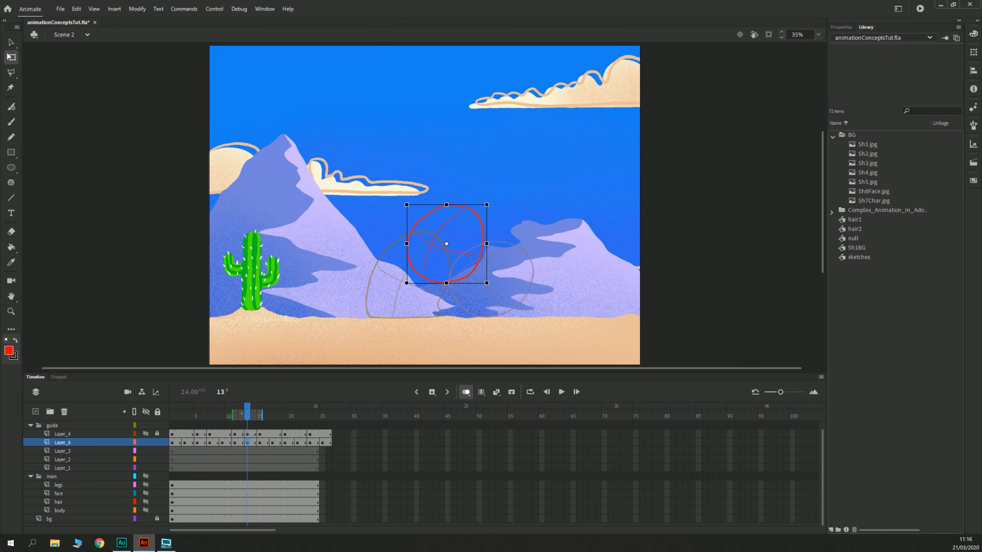
Step: Rotate the rebounding body on frame 13 of Layer_6 clockwise around its centre and play the animation from the start
{"action": "left_click_drag", "start_coordinate": [405, 203], "coordinate": [426, 188]}
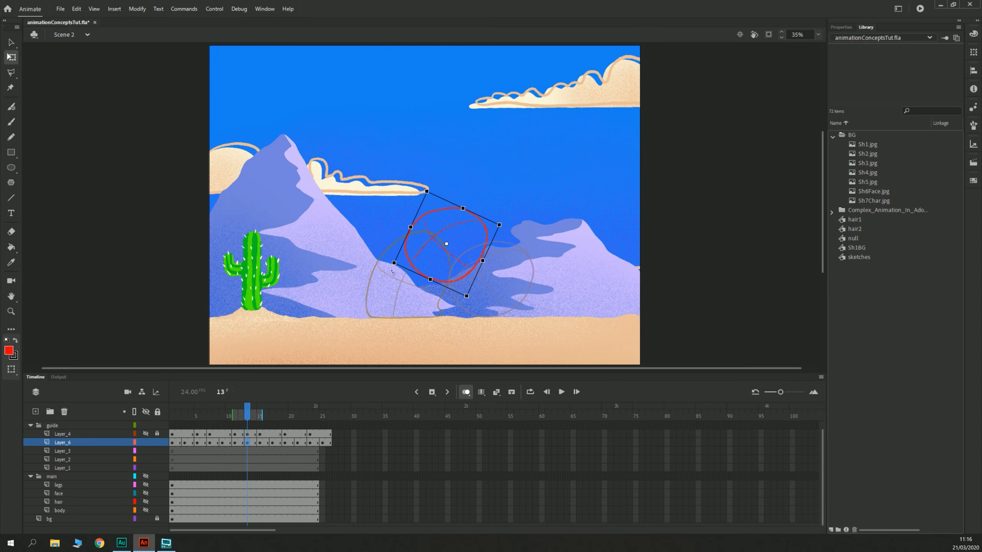
{"action": "left_click", "coordinate": [175, 434]}
{"action": "key", "text": "Return"}
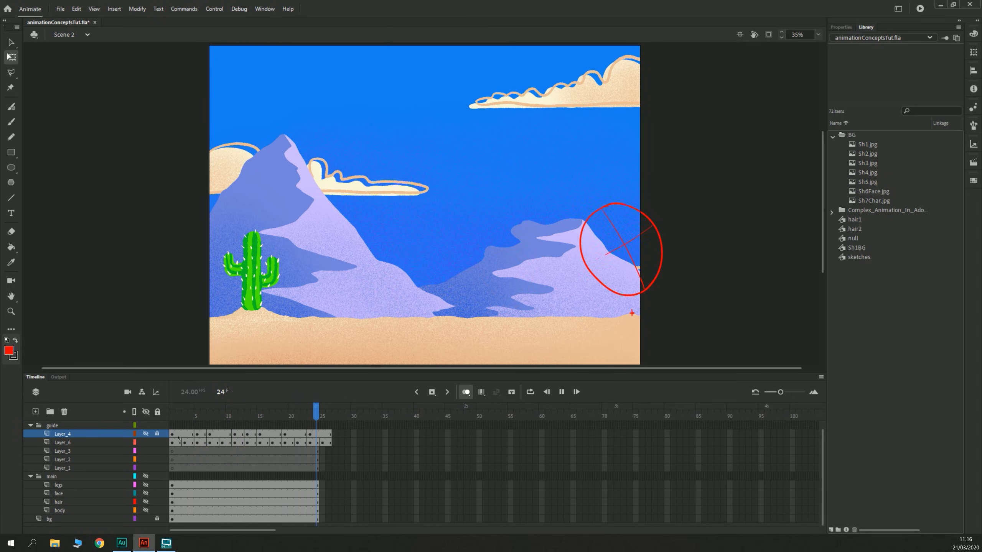
{"action": "key", "text": "Return"}
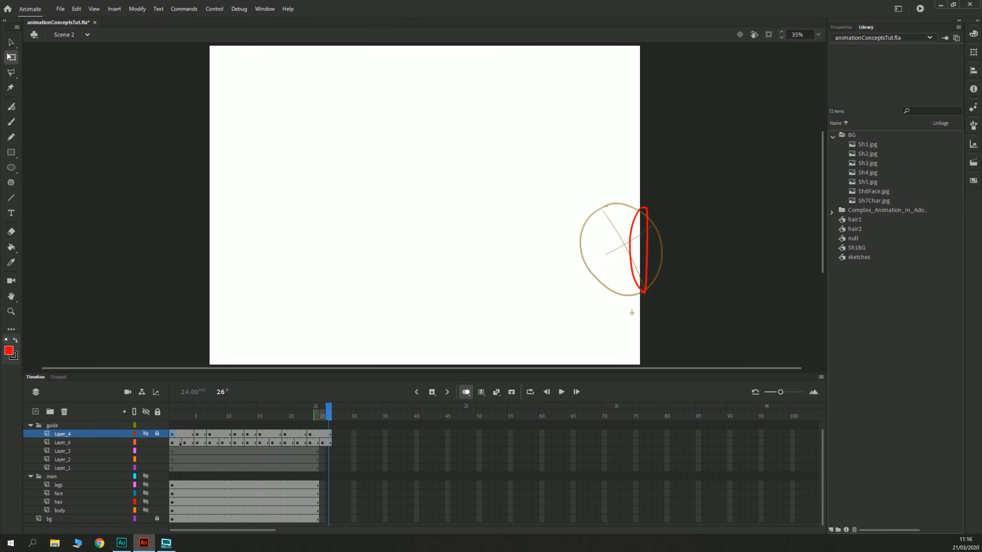
Step: Try removing one frame from the pose starting at frame 11 on Layer_4 and Layer_6, and play back the timing
{"action": "left_click", "coordinate": [222, 442]}
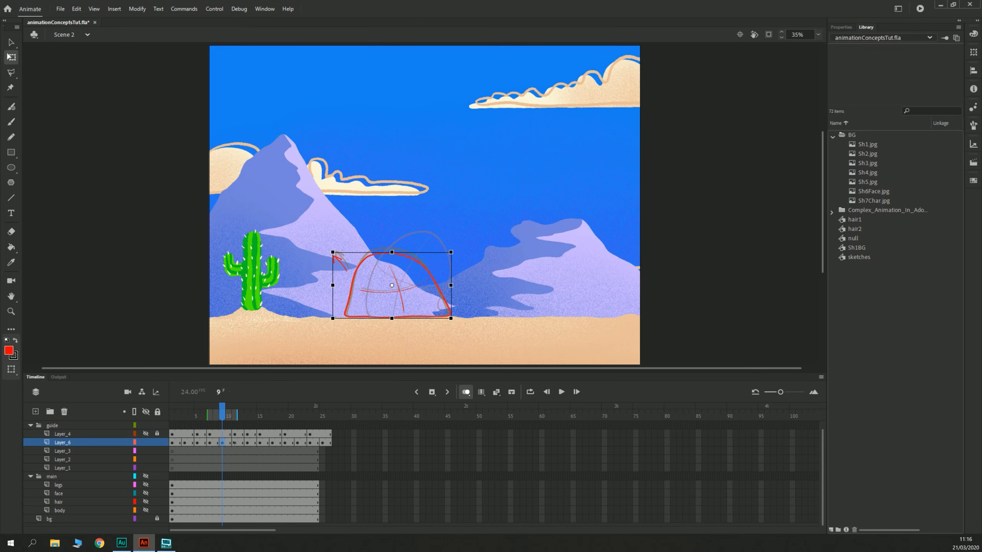
{"action": "left_click", "coordinate": [234, 442]}
{"action": "left_click", "coordinate": [248, 444]}
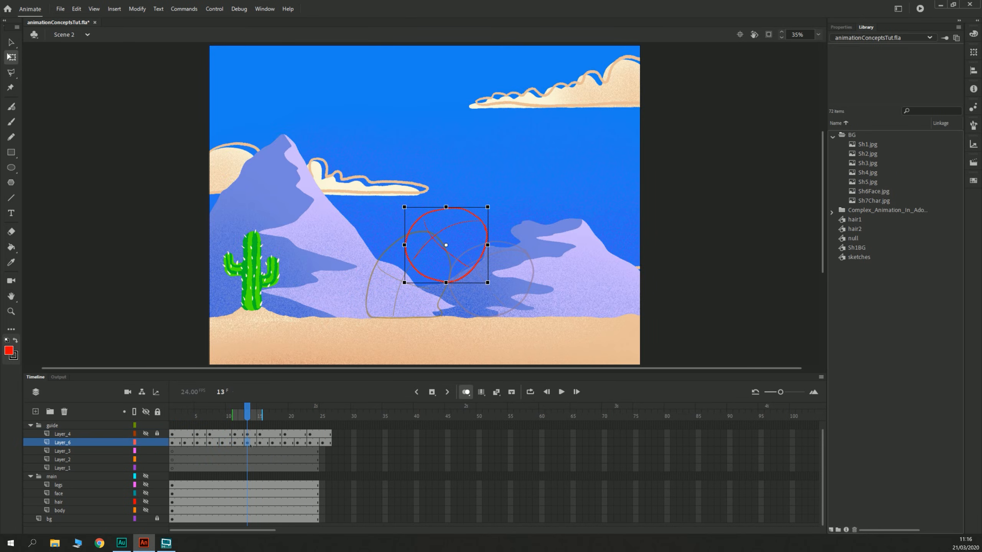
{"action": "left_click", "coordinate": [236, 443]}
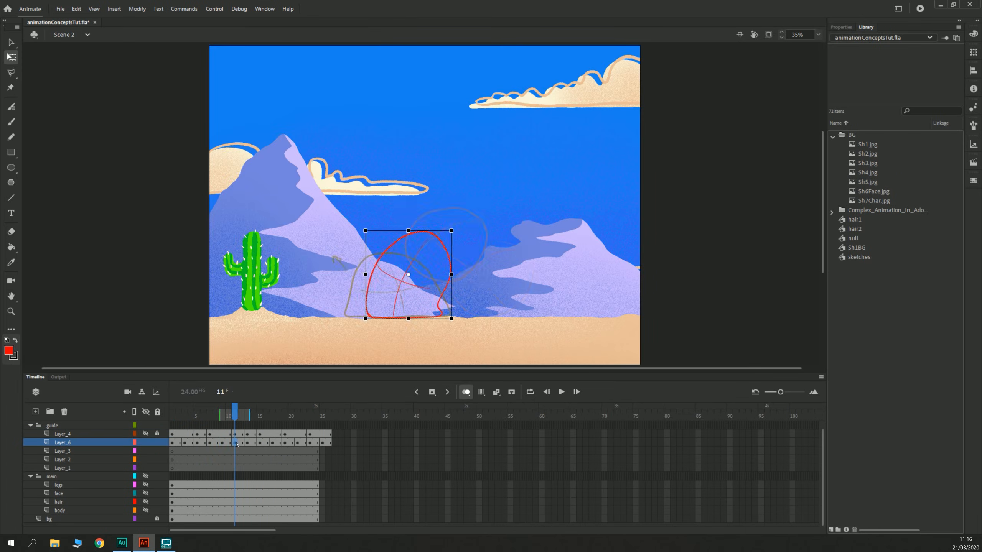
{"action": "left_click", "coordinate": [241, 443]}
{"action": "right_click", "coordinate": [240, 442]}
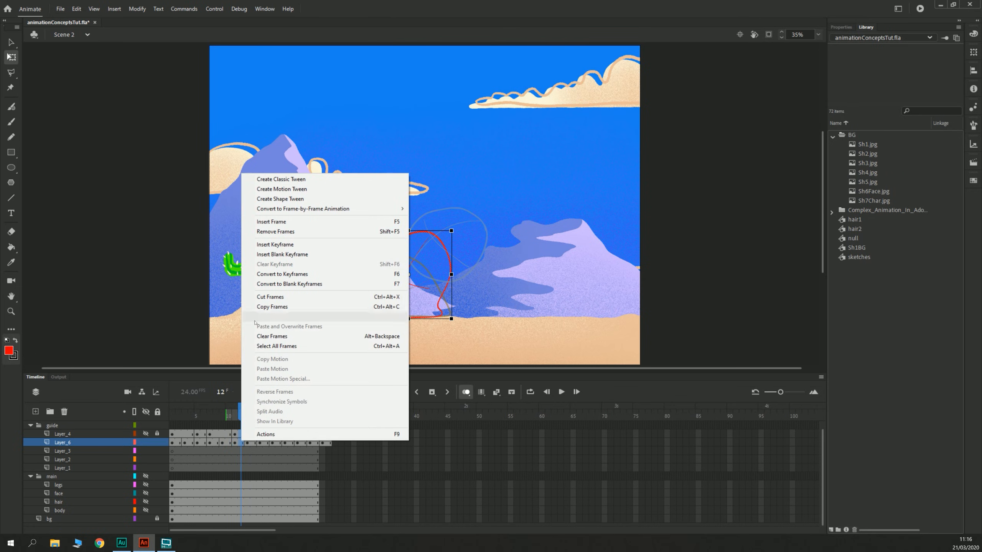
{"action": "left_click", "coordinate": [260, 231]}
{"action": "left_click", "coordinate": [179, 435]}
{"action": "key", "text": "Return"}
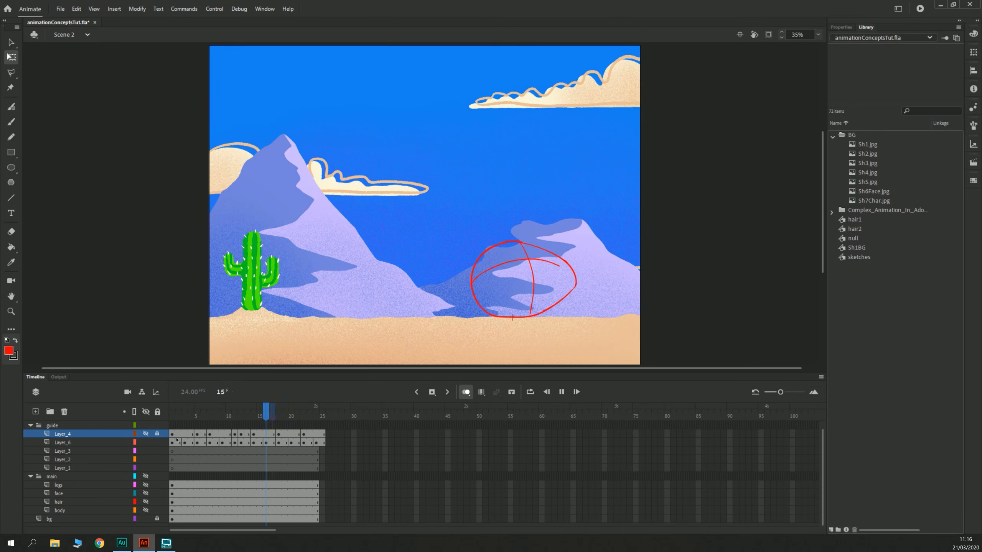
Step: Try removing one frame from the airborne pose starting at frame 12 on both guide layers, and play it back
{"action": "left_click", "coordinate": [235, 443]}
{"action": "left_click", "coordinate": [241, 444]}
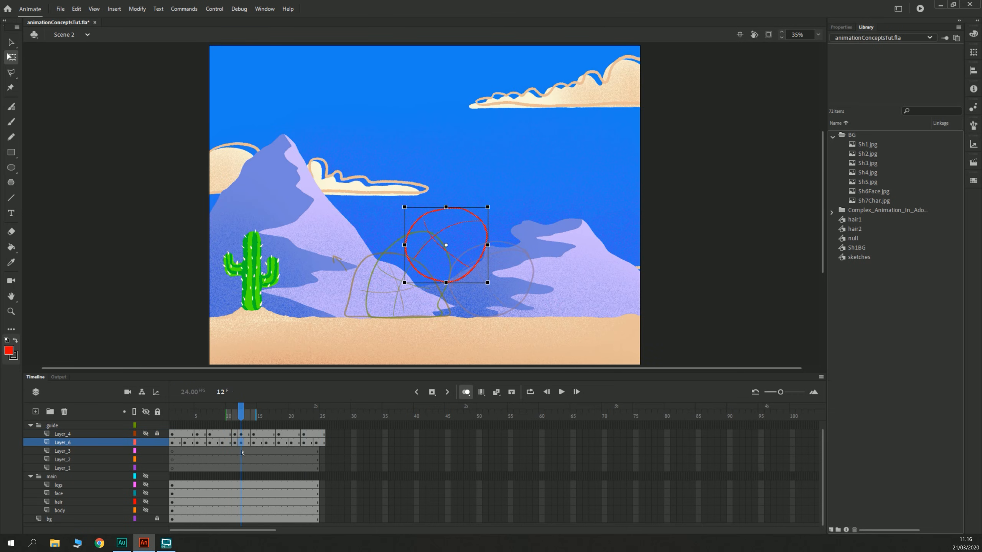
{"action": "left_click", "coordinate": [247, 445]}
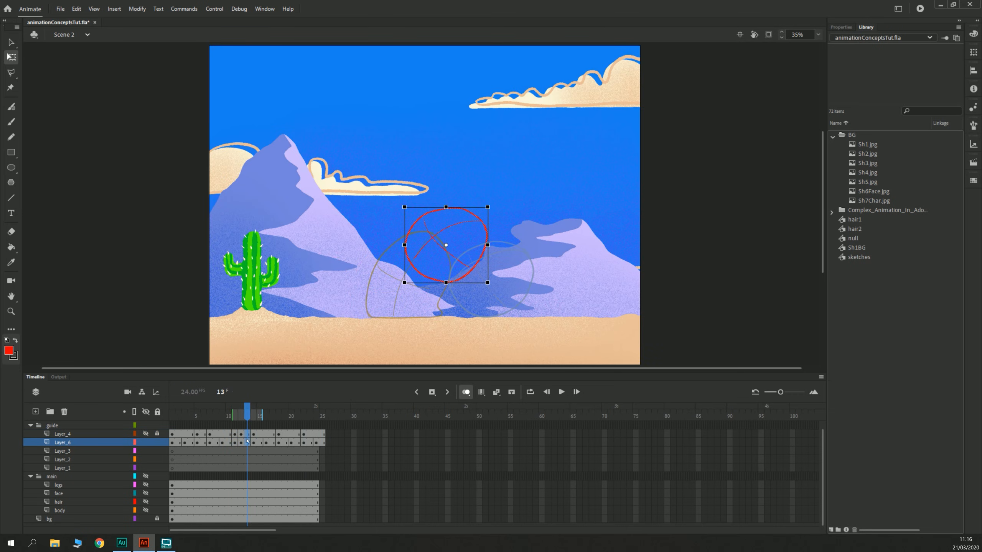
{"action": "right_click", "coordinate": [247, 444]}
{"action": "left_click", "coordinate": [265, 229]}
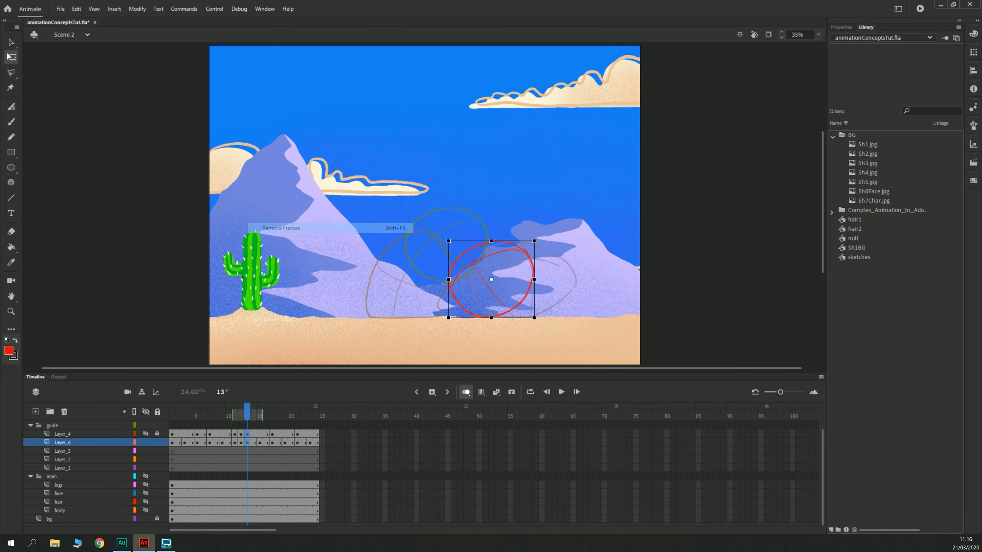
{"action": "left_click", "coordinate": [173, 435]}
{"action": "key", "text": "Return"}
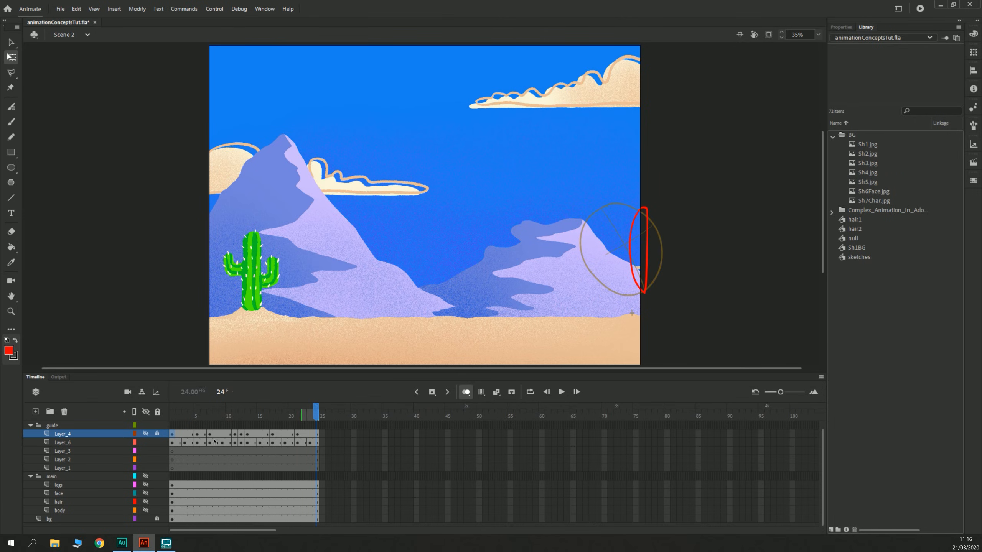
Step: Undo the two frame removals that shortened the rebound poses on Layer_4 and Layer_6
{"action": "left_click", "coordinate": [241, 442]}
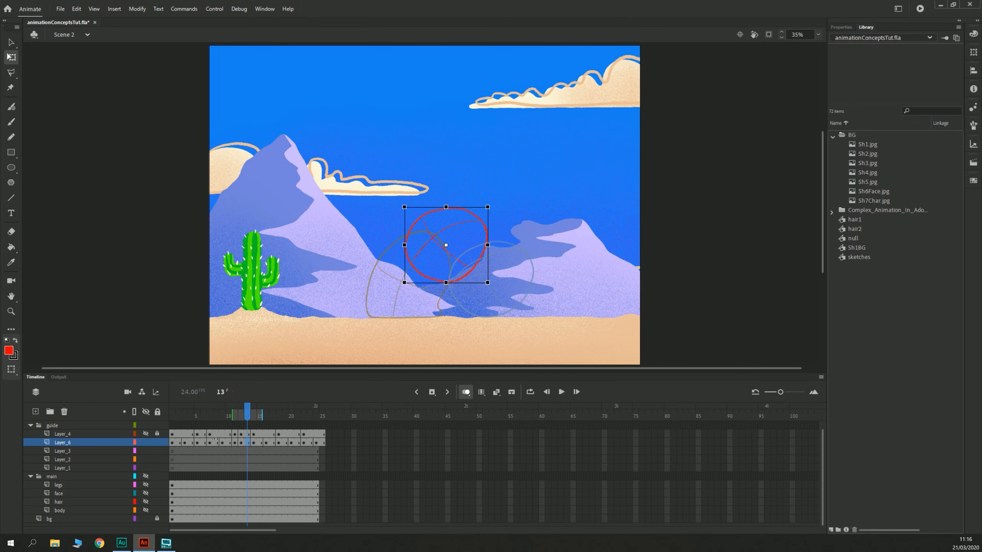
{"action": "key", "text": "comma"}
{"action": "key", "text": "shift+period"}
{"action": "key", "text": "shift+comma"}
{"action": "key", "text": "shift+period"}
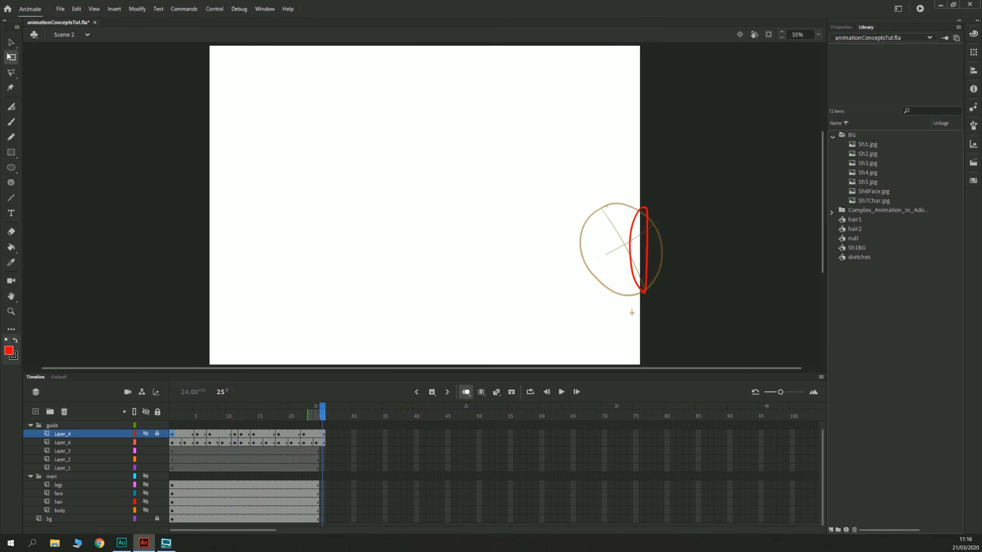
{"action": "key", "text": "shift+comma"}
{"action": "key", "text": "ctrl+z"}
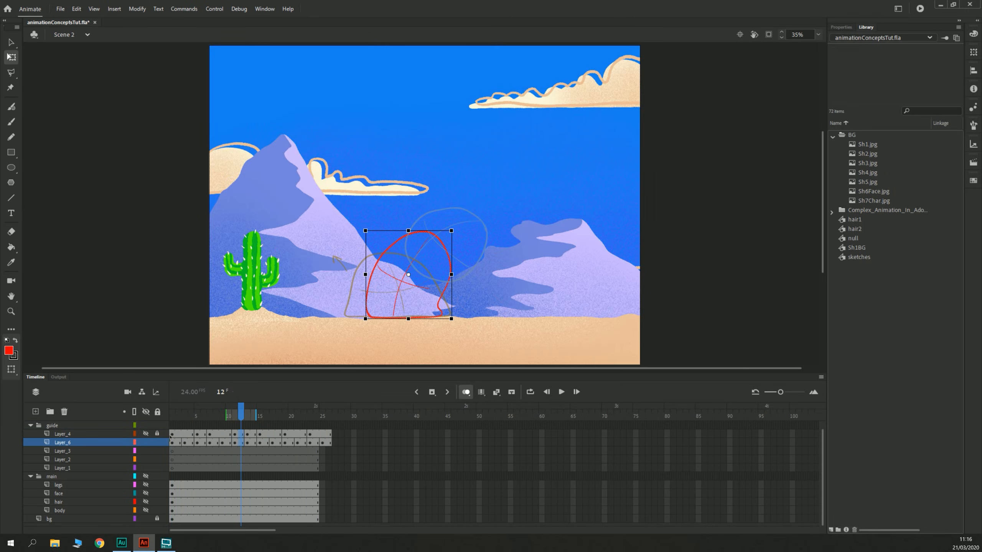
Step: Play back the animation and compare the squash and rebound poses on frames 7, 9, 11 and 13 of Layer_6
{"action": "left_click", "coordinate": [173, 434]}
{"action": "key", "text": "Return"}
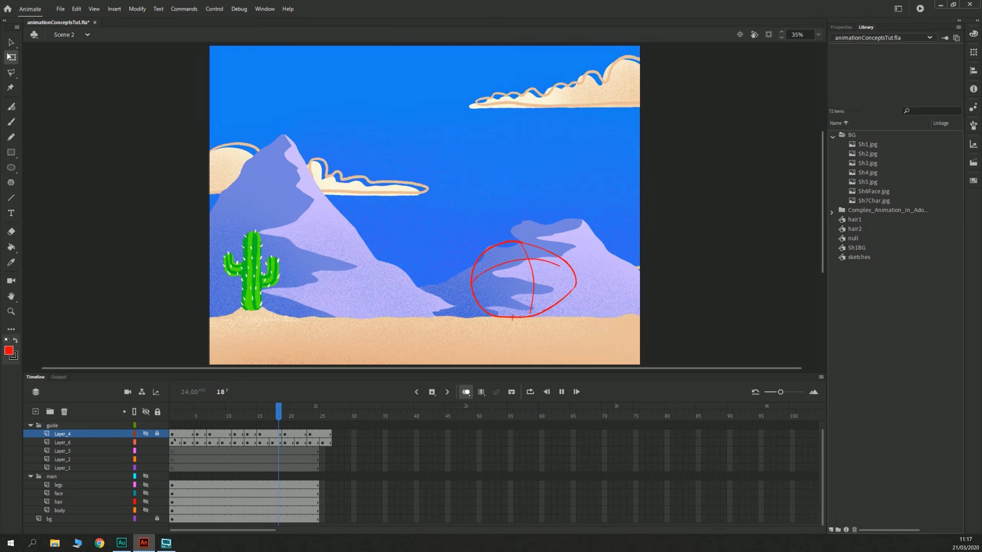
{"action": "key", "text": "Return"}
{"action": "left_click", "coordinate": [230, 443]}
{"action": "left_click", "coordinate": [235, 443]}
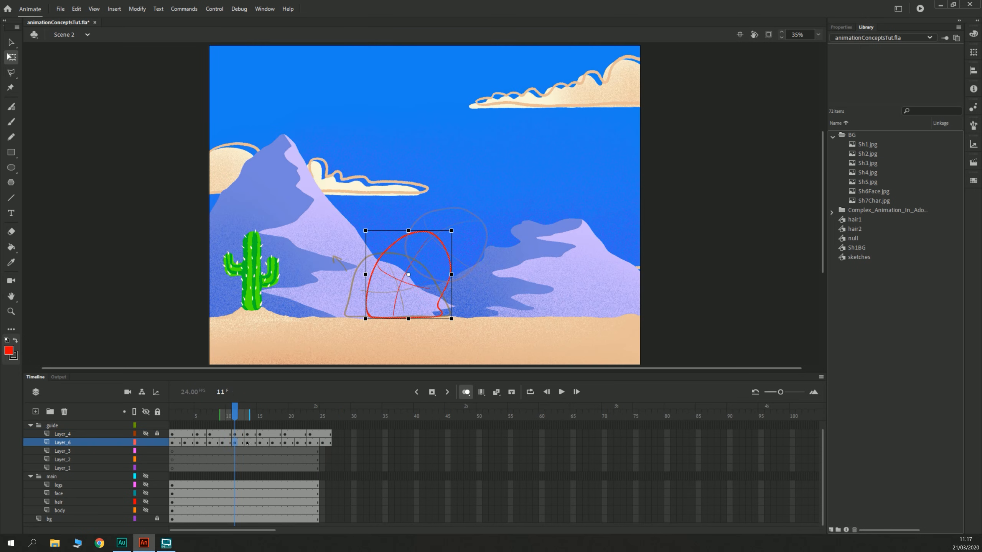
{"action": "left_click", "coordinate": [247, 443]}
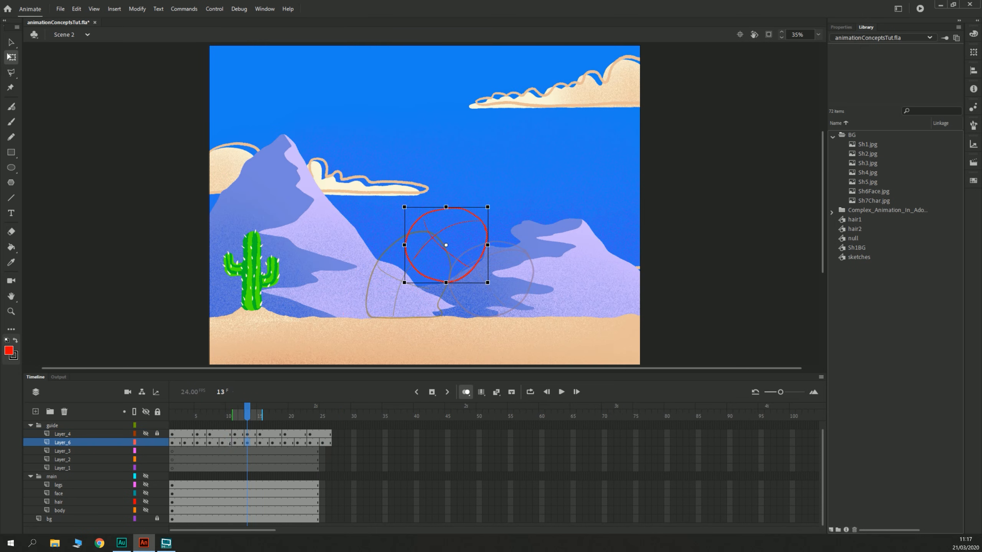
{"action": "left_click", "coordinate": [210, 443]}
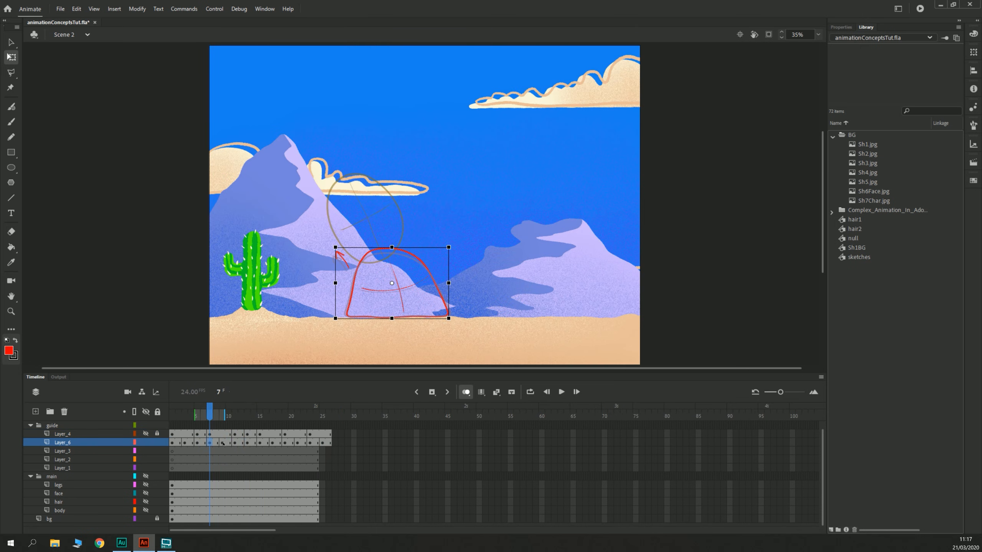
{"action": "left_click", "coordinate": [223, 442]}
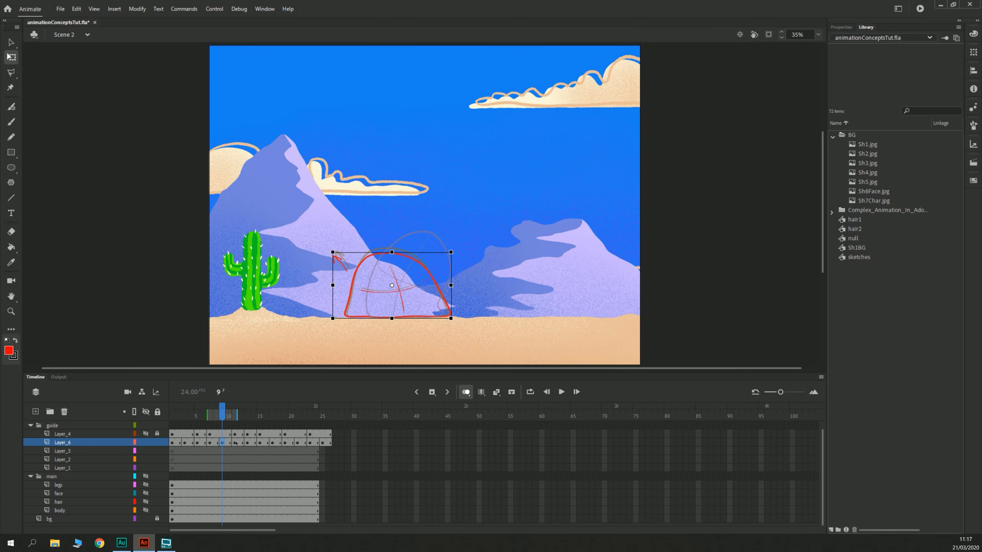
Step: Tilt the rebounding body on frame 11 of Layer_6 slightly clockwise around a pivot near its base, and play the animation
{"action": "left_click", "coordinate": [235, 443]}
{"action": "left_click_drag", "start_coordinate": [408, 274], "coordinate": [434, 312]}
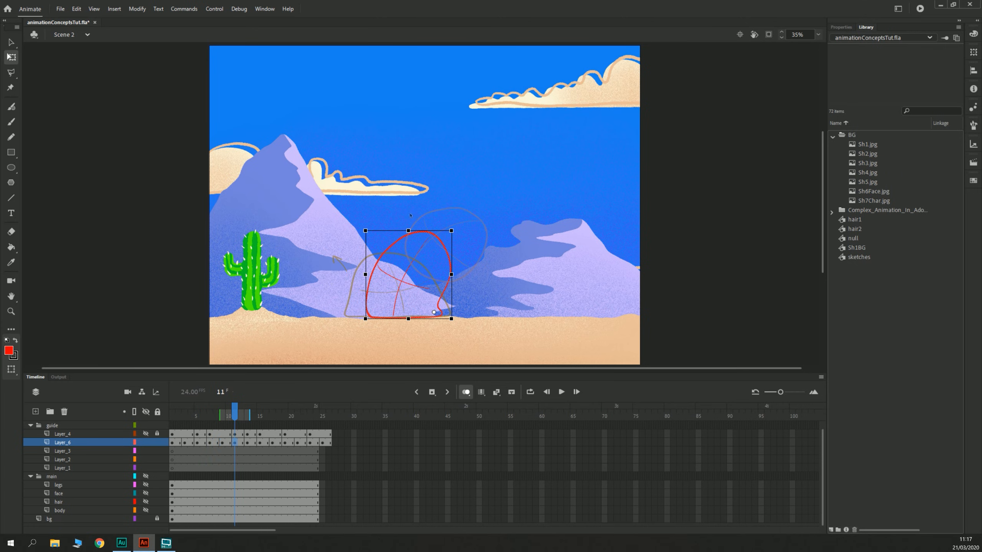
{"action": "left_click_drag", "start_coordinate": [452, 231], "coordinate": [460, 242]}
{"action": "left_click_drag", "start_coordinate": [367, 319], "coordinate": [350, 322]}
{"action": "left_click", "coordinate": [181, 436]}
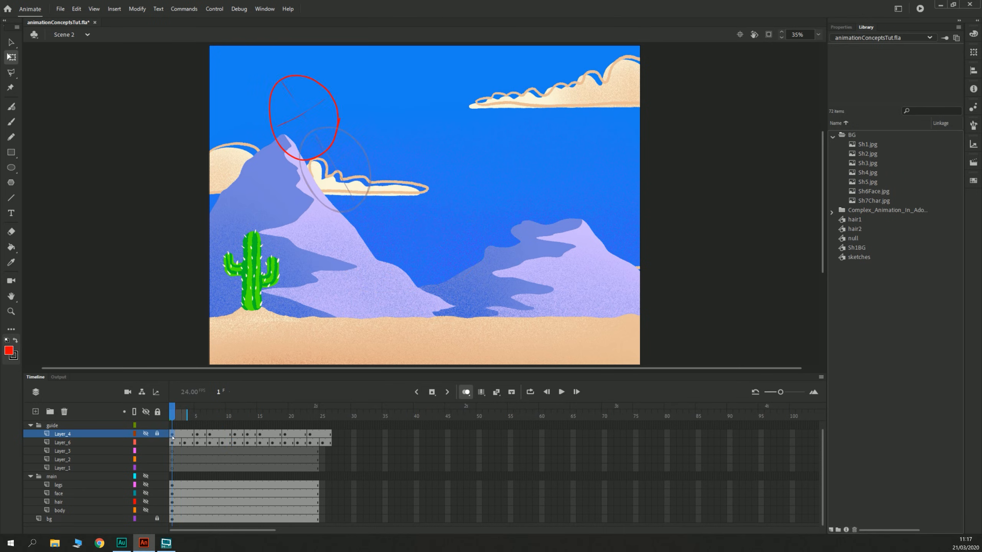
{"action": "key", "text": "Return"}
Step: Extend the airborne pose starting at frame 13 by two frames on both Layer_4 and Layer_6
{"action": "left_click", "coordinate": [229, 442]}
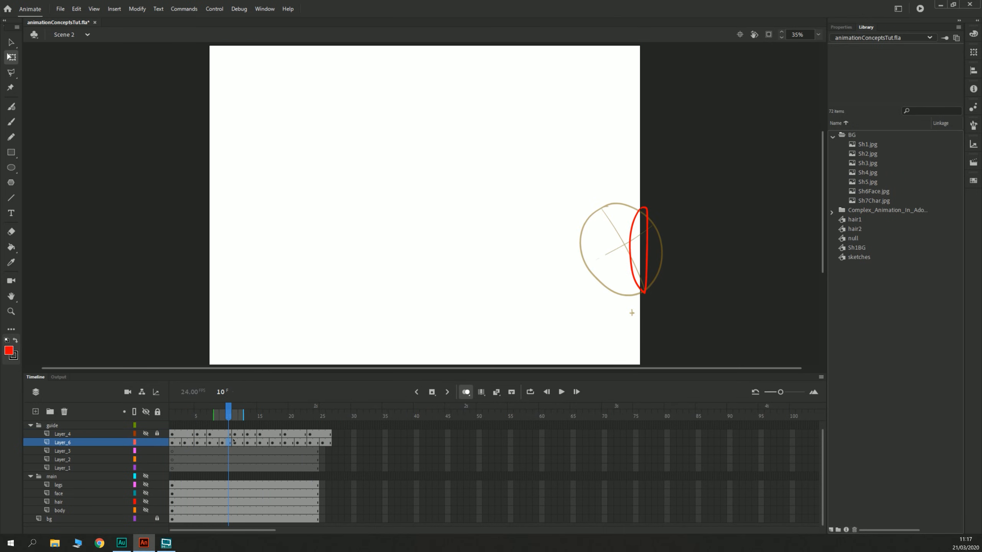
{"action": "left_click", "coordinate": [236, 436]}
{"action": "left_click", "coordinate": [248, 435]}
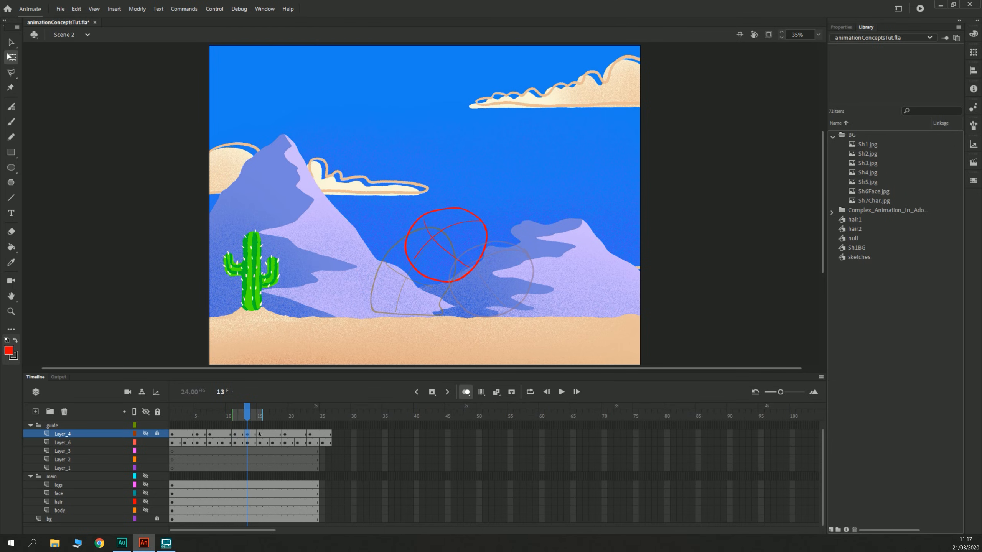
{"action": "left_click", "coordinate": [259, 434]}
{"action": "left_click", "coordinate": [248, 434]}
{"action": "key", "text": "F5"}
{"action": "key", "text": "F5"}
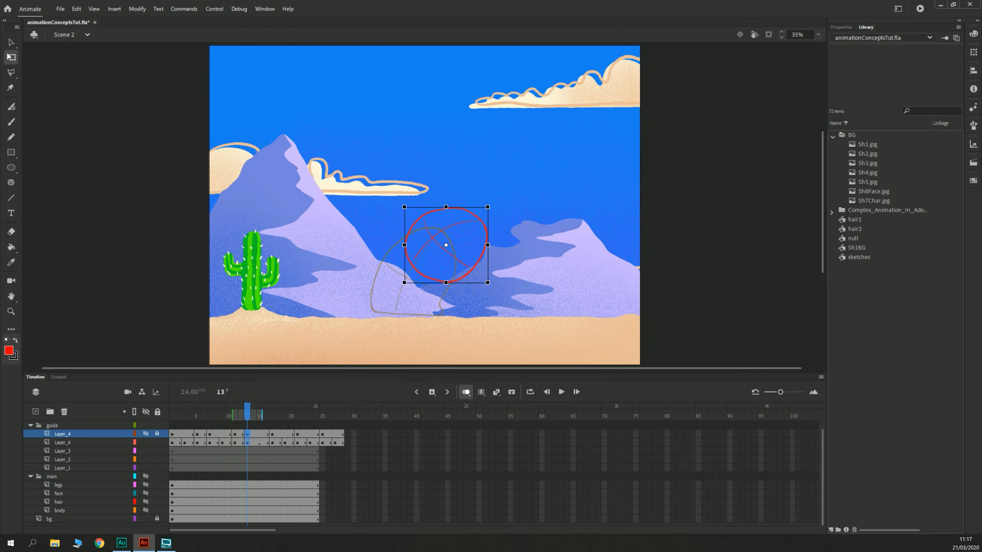
Step: Insert a keyframe on frame 15 of Layer_6, rotate its body slightly clockwise and widen it, and check the playback
{"action": "left_click", "coordinate": [259, 444]}
{"action": "key", "text": "F6"}
{"action": "left_click", "coordinate": [260, 450]}
{"action": "left_click", "coordinate": [259, 444]}
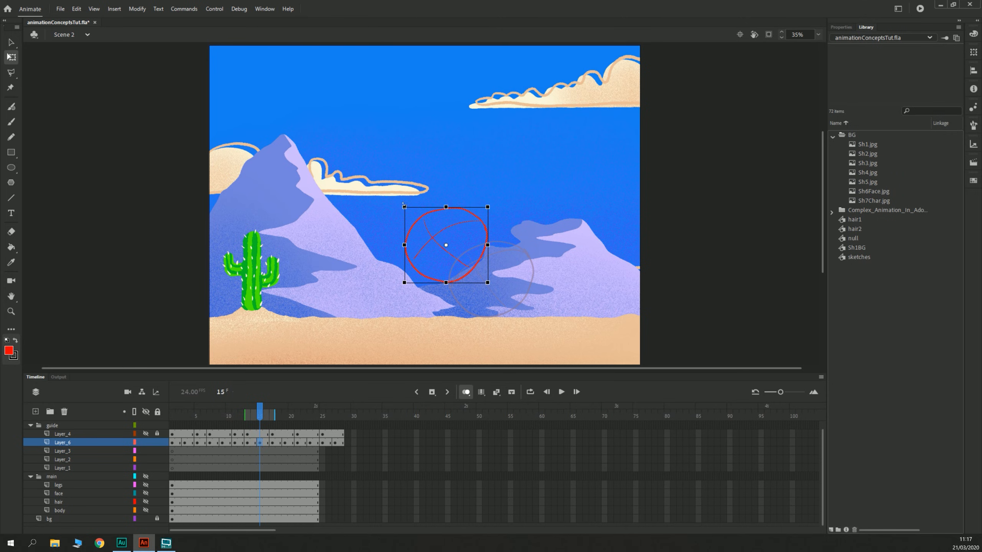
{"action": "left_click_drag", "start_coordinate": [404, 204], "coordinate": [407, 202]}
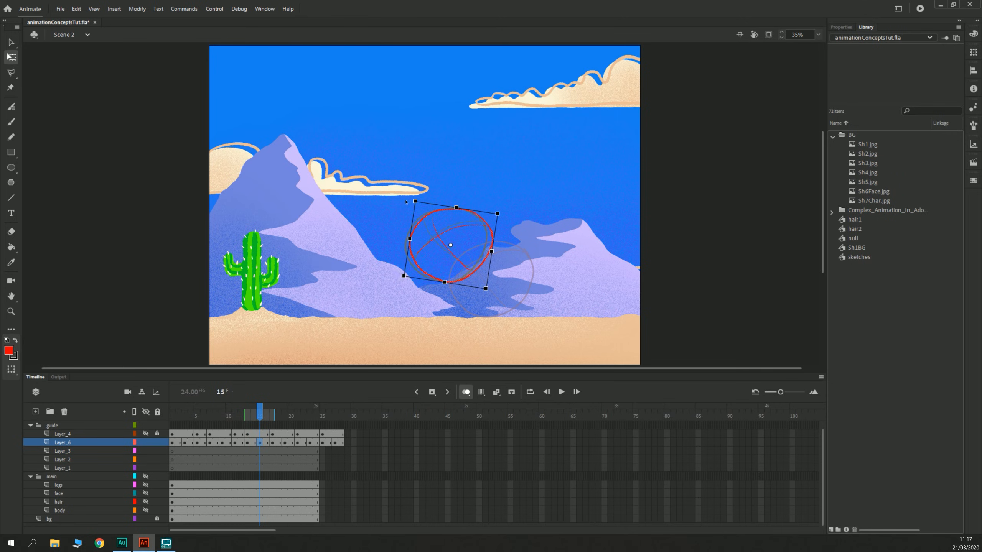
{"action": "left_click_drag", "start_coordinate": [402, 278], "coordinate": [396, 276]}
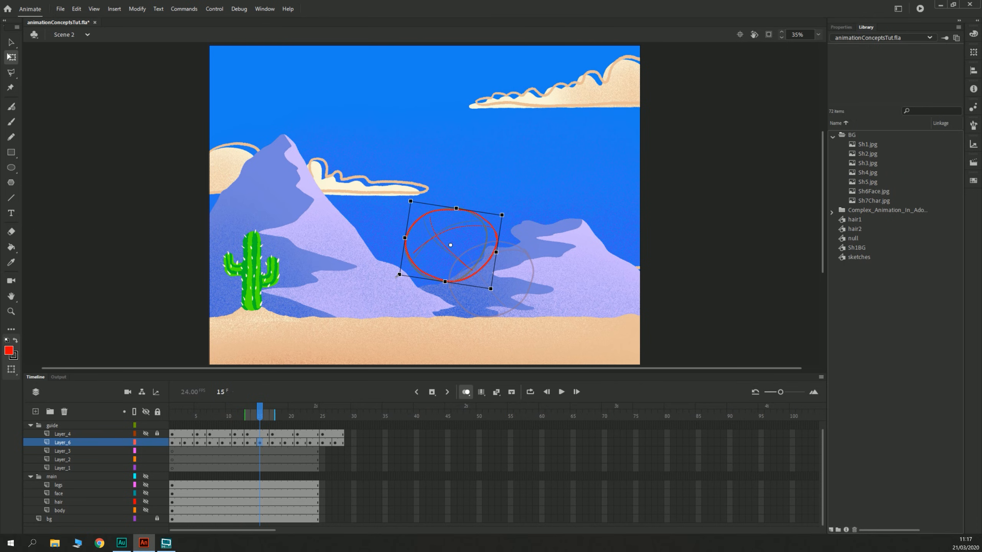
{"action": "left_click_drag", "start_coordinate": [413, 225], "coordinate": [411, 194]}
{"action": "left_click", "coordinate": [174, 433]}
{"action": "key", "text": "Return"}
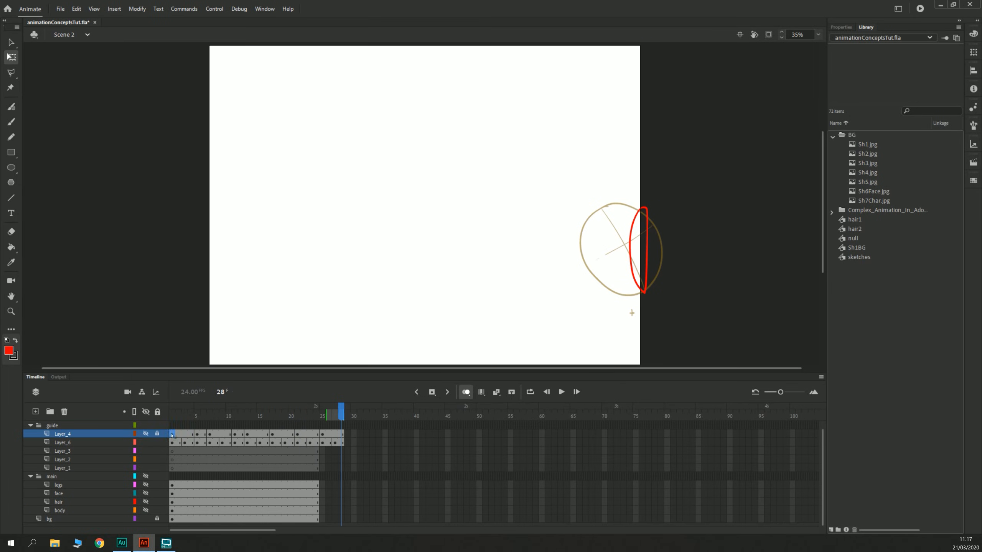
{"action": "key", "text": "Return"}
Step: Scrub through the second bounce and extend the pose starting at frame 23 by two frames on both Layer_6 and Layer_4
{"action": "left_click_drag", "start_coordinate": [266, 416], "coordinate": [279, 436]}
{"action": "left_click", "coordinate": [285, 443]}
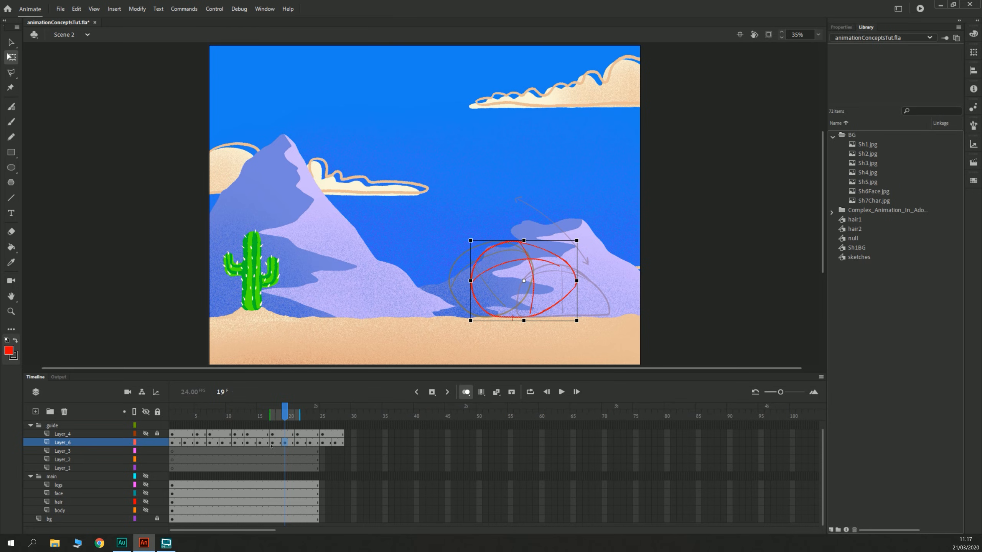
{"action": "left_click_drag", "start_coordinate": [235, 435], "coordinate": [315, 433]}
{"action": "left_click", "coordinate": [310, 443]}
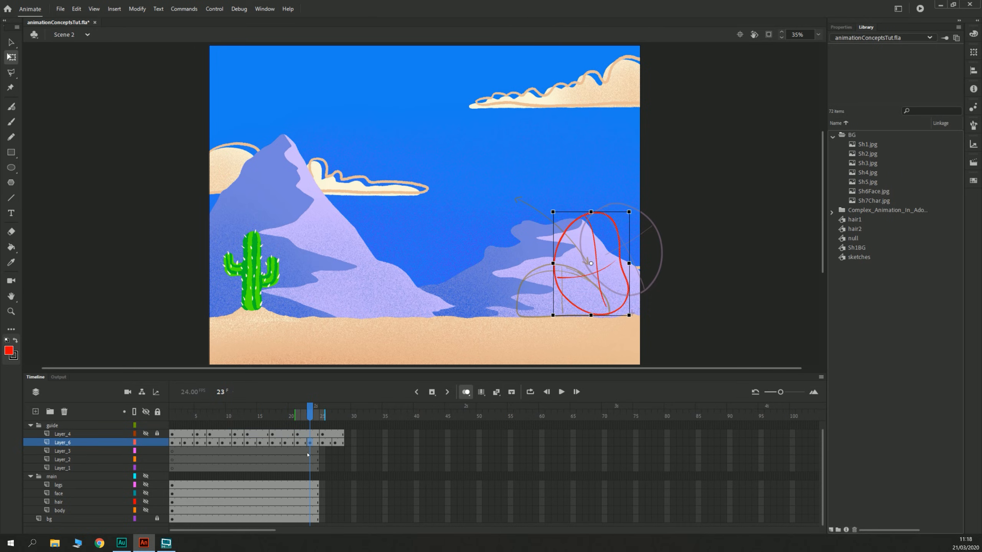
{"action": "key", "text": "F5"}
{"action": "key", "text": "F5"}
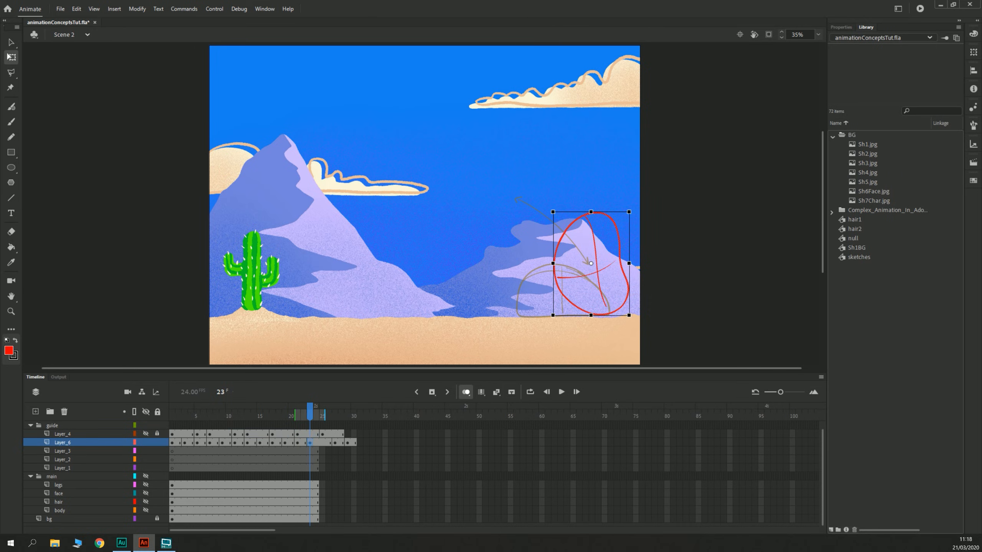
{"action": "left_click", "coordinate": [324, 444]}
{"action": "left_click", "coordinate": [310, 434]}
{"action": "key", "text": "F5"}
{"action": "key", "text": "F5"}
Step: Insert a keyframe on frame 25 of Layer_6 and stretch its body slightly taller with Free Transform
{"action": "left_click", "coordinate": [324, 443]}
{"action": "key", "text": "F6"}
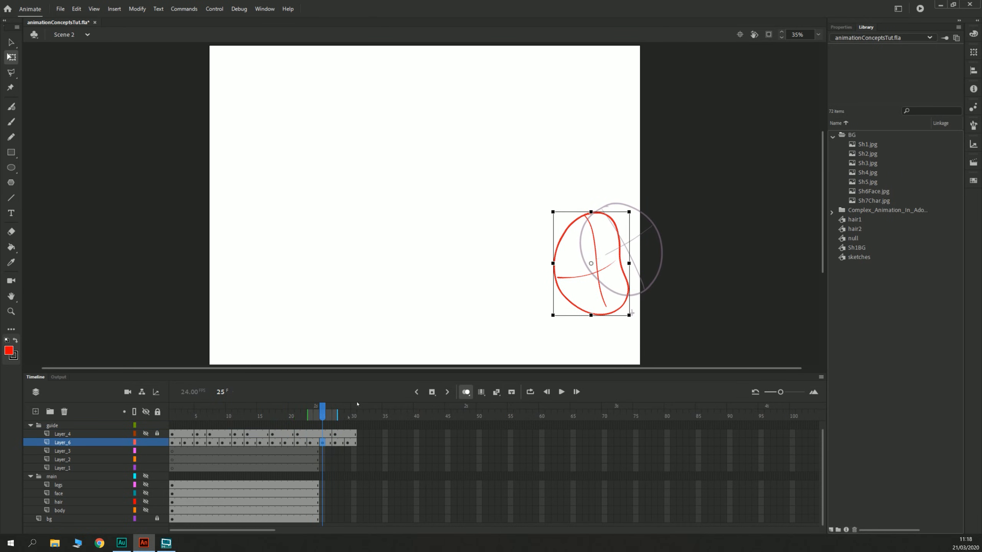
{"action": "left_click", "coordinate": [573, 213]}
{"action": "left_click_drag", "start_coordinate": [552, 212], "coordinate": [552, 217]}
Step: Nudge the stretched body on frame 25 of Layer_6 slightly up and to the right towards the next pose
{"action": "key", "text": "Up"}
{"action": "key", "text": "Up"}
{"action": "key", "text": "Up"}
{"action": "key", "text": "Up"}
{"action": "key", "text": "Up"}
{"action": "key", "text": "Up"}
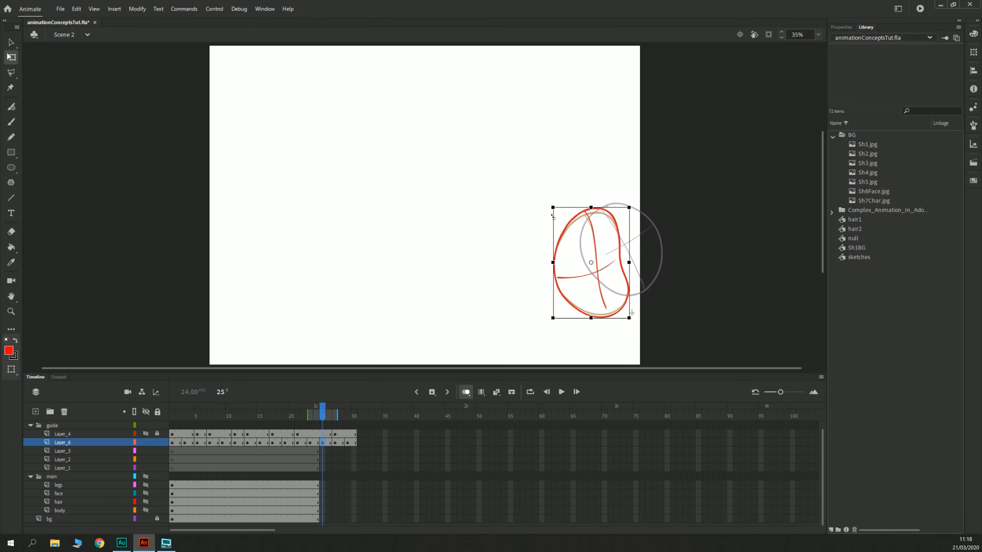
{"action": "key", "text": "Right"}
{"action": "key", "text": "Right"}
{"action": "key", "text": "Right"}
{"action": "key", "text": "Right"}
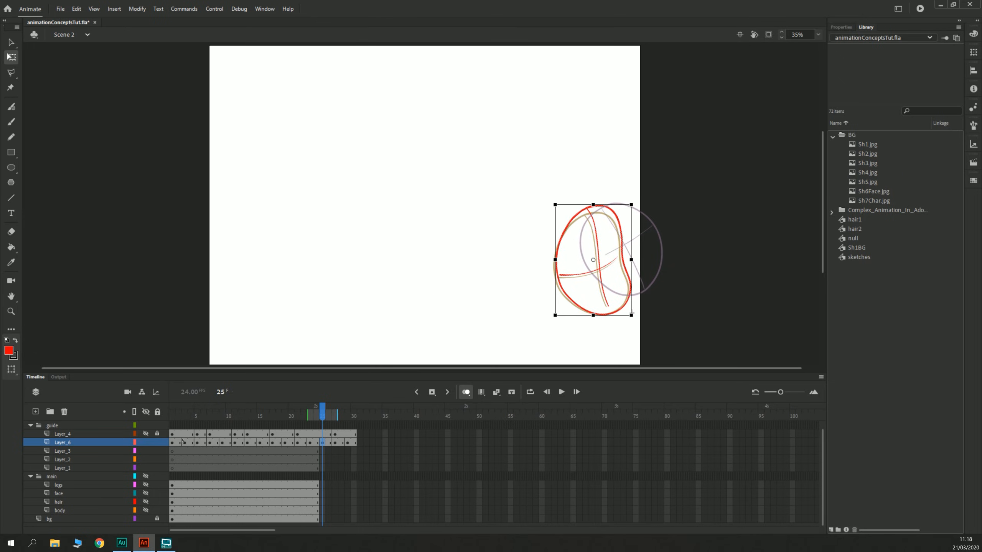
Step: Extend Layer_3, Layer_2, Layer_1 and all the main and bg layers to frame 30, and check the playback
{"action": "left_click_drag", "start_coordinate": [354, 452], "coordinate": [354, 519]}
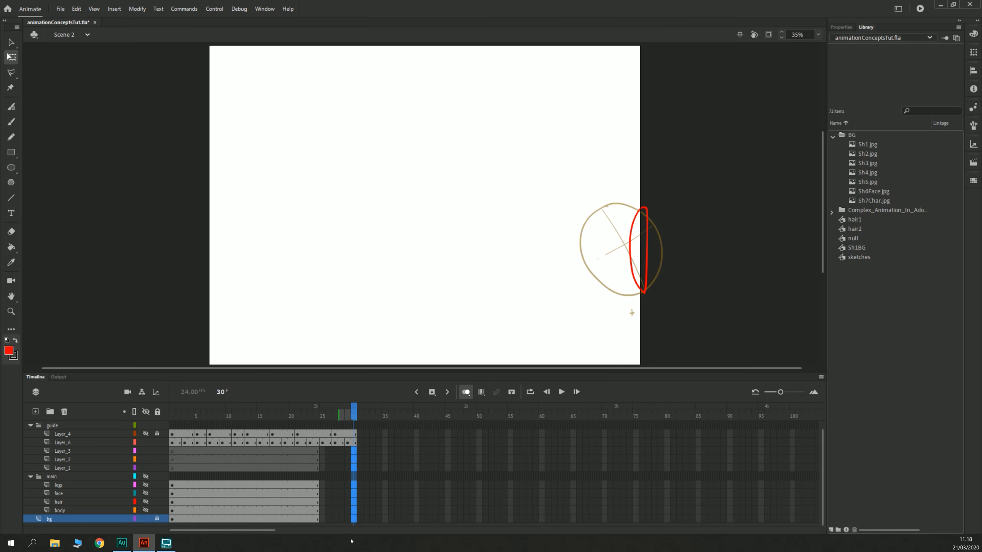
{"action": "key", "text": "F5"}
{"action": "left_click", "coordinate": [176, 432]}
{"action": "key", "text": "Return"}
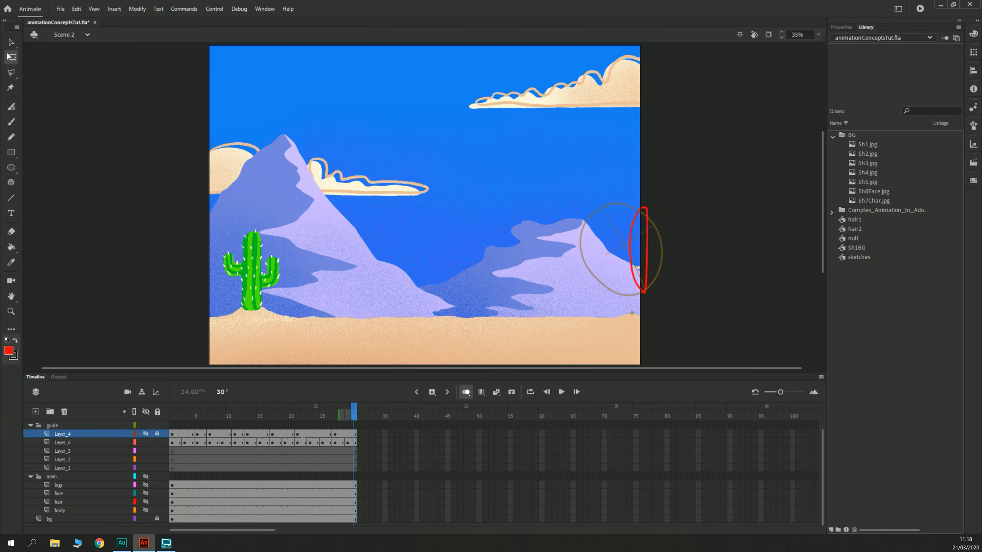
{"action": "key", "text": "Return"}
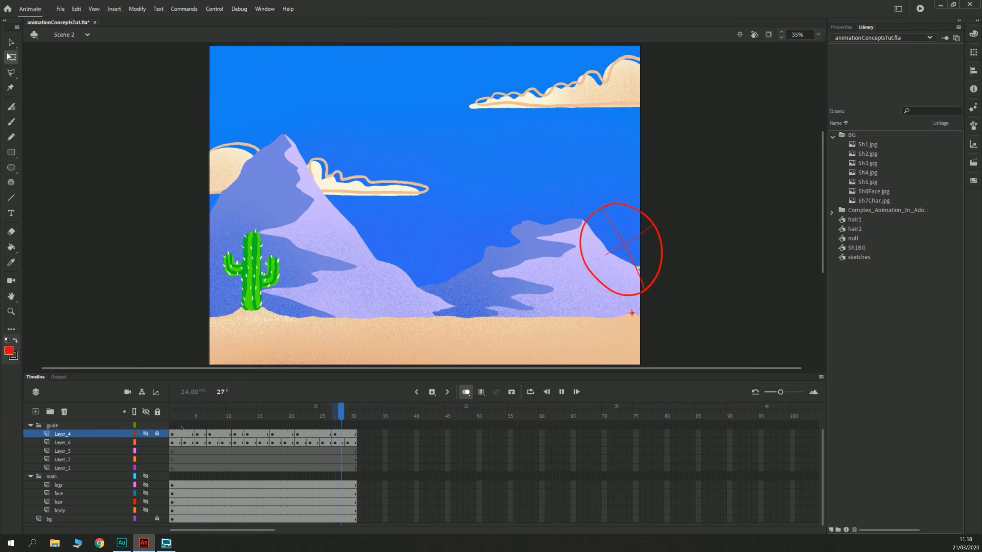
Step: Compare the second-bounce poses on Layer_6, clear its keyframe on frame 25, and play the animation back
{"action": "left_click", "coordinate": [304, 443]}
{"action": "left_click", "coordinate": [323, 443]}
{"action": "left_click", "coordinate": [335, 444]}
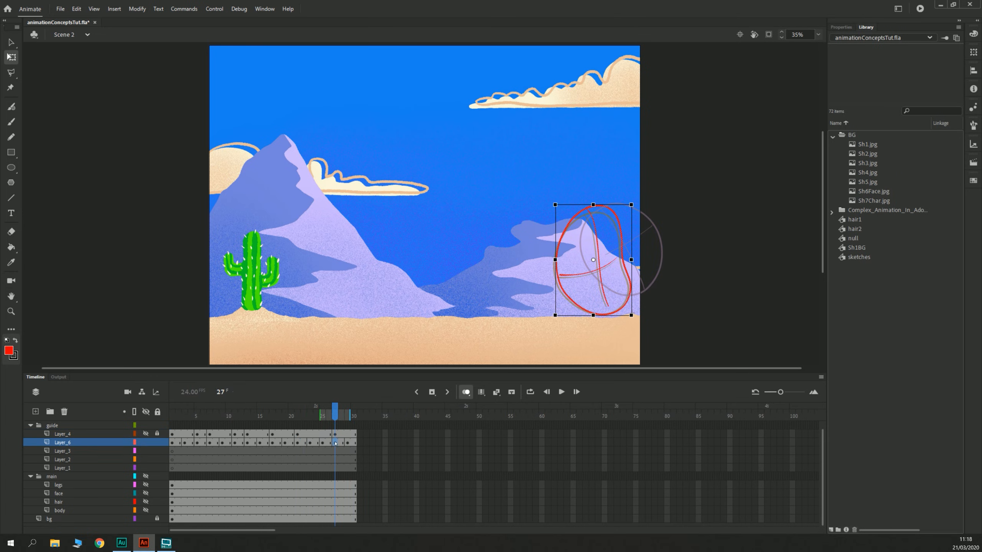
{"action": "left_click", "coordinate": [322, 443]}
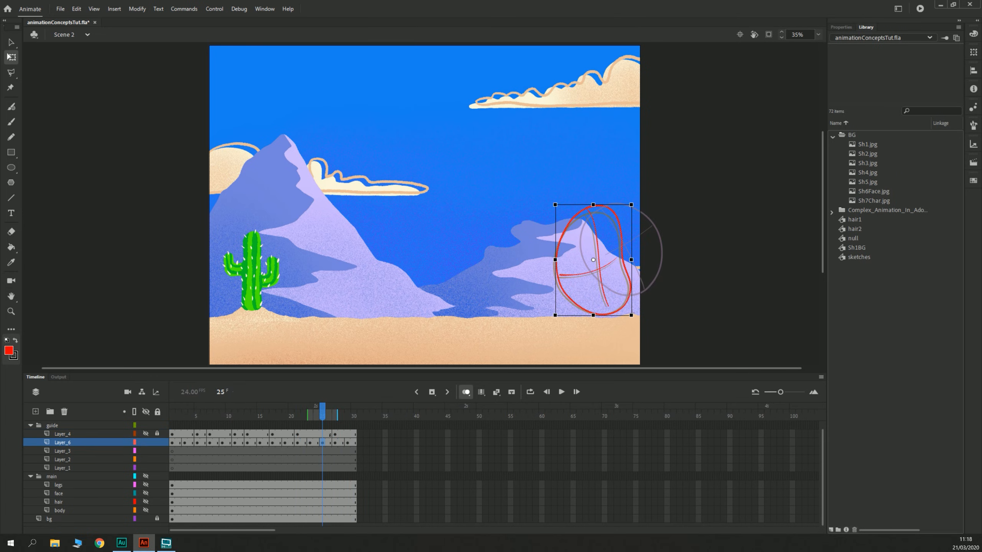
{"action": "right_click", "coordinate": [324, 443]}
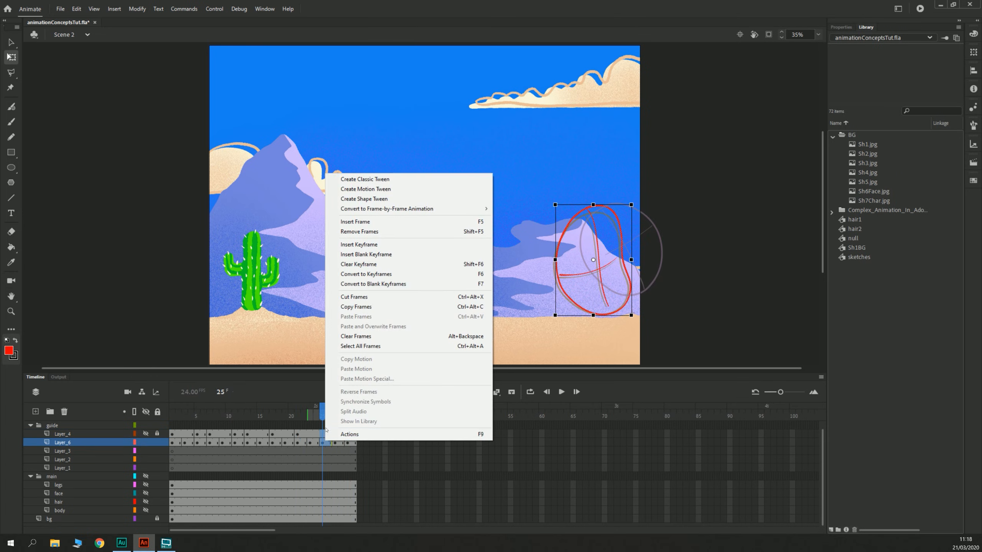
{"action": "left_click", "coordinate": [363, 265]}
{"action": "left_click", "coordinate": [172, 433]}
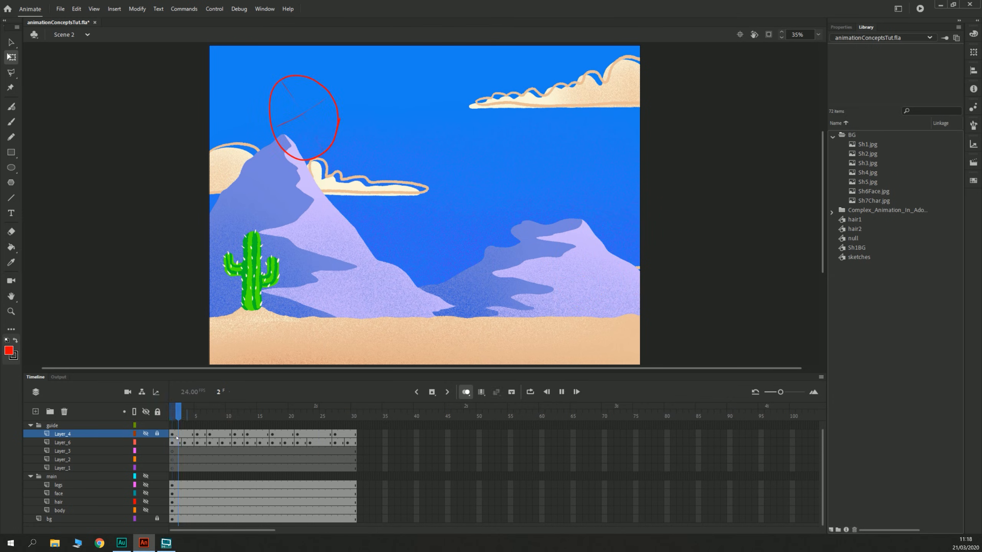
{"action": "key", "text": "Return"}
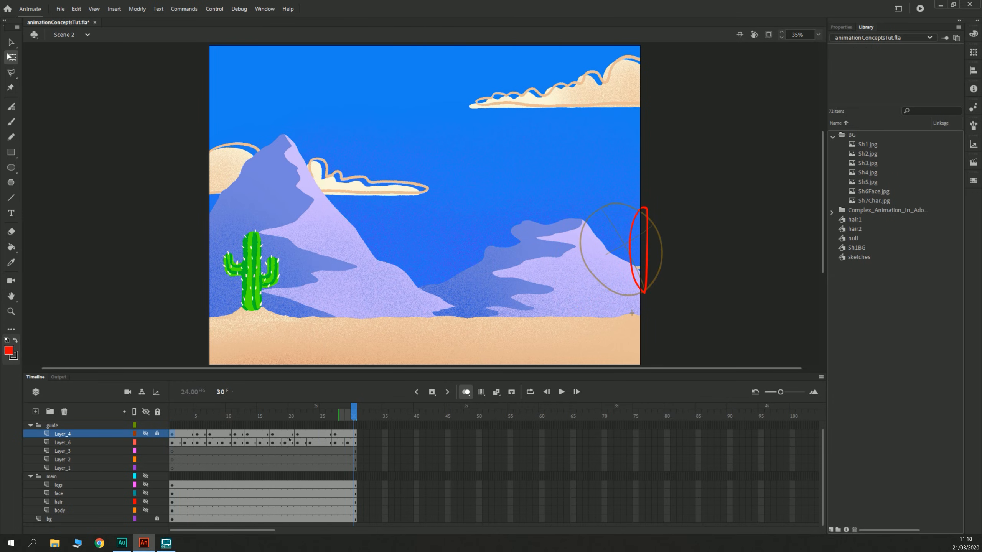
Step: Remove frames 25 and 26 from both Layer_4 and Layer_6 and check the playback
{"action": "left_click_drag", "start_coordinate": [329, 434], "coordinate": [323, 442]}
{"action": "right_click", "coordinate": [323, 443]}
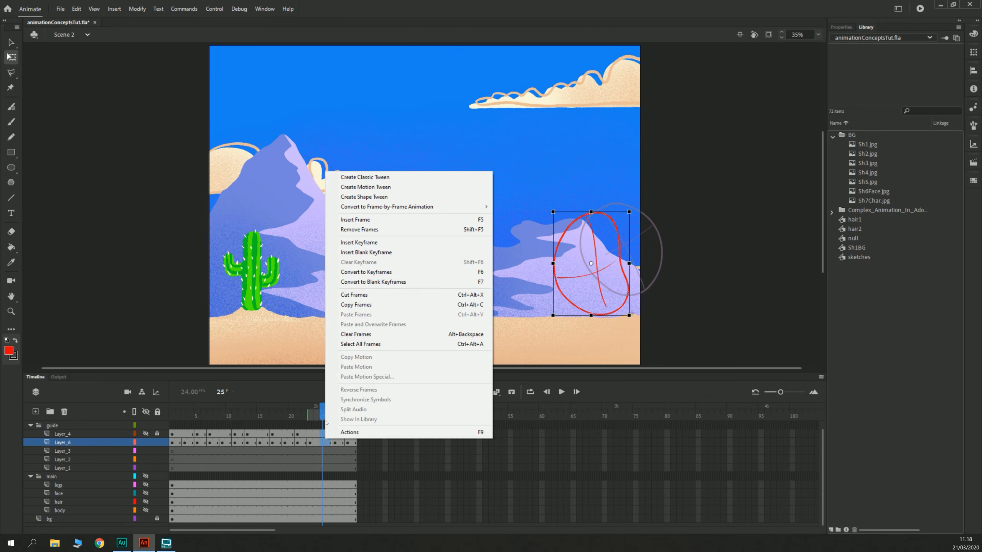
{"action": "left_click", "coordinate": [359, 229]}
{"action": "left_click", "coordinate": [186, 429]}
{"action": "key", "text": "Return"}
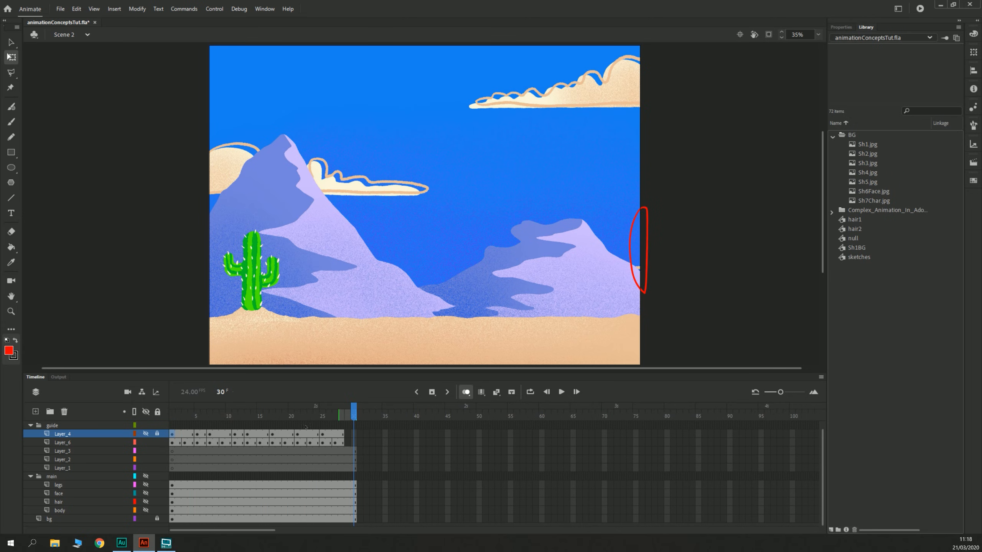
Step: Remove frames 29 and 30 from Layer_3, Layer_2, Layer_1 and all the main and bg layers, and check the playback
{"action": "left_click_drag", "start_coordinate": [354, 451], "coordinate": [347, 520]}
{"action": "right_click", "coordinate": [353, 487]}
{"action": "left_click", "coordinate": [372, 278]}
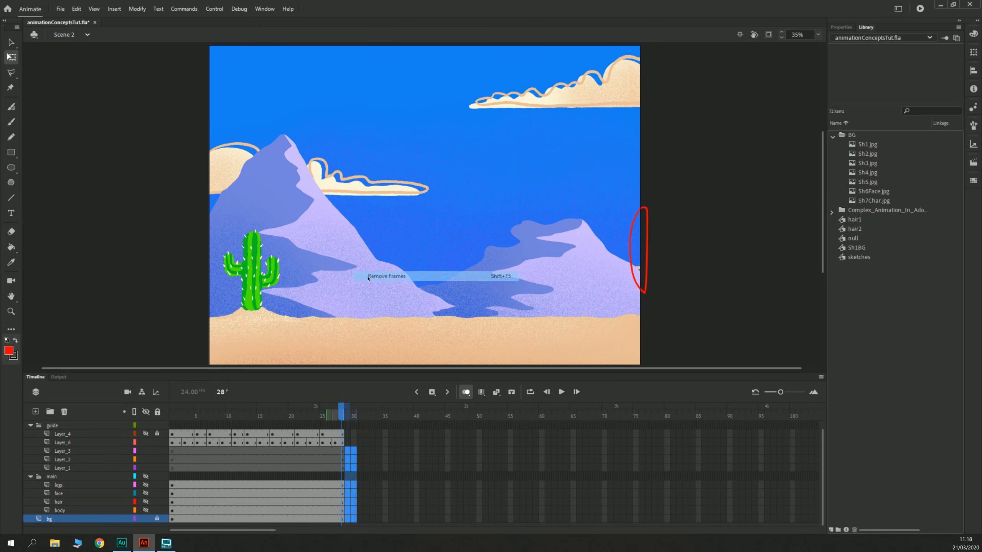
{"action": "key", "text": "Return"}
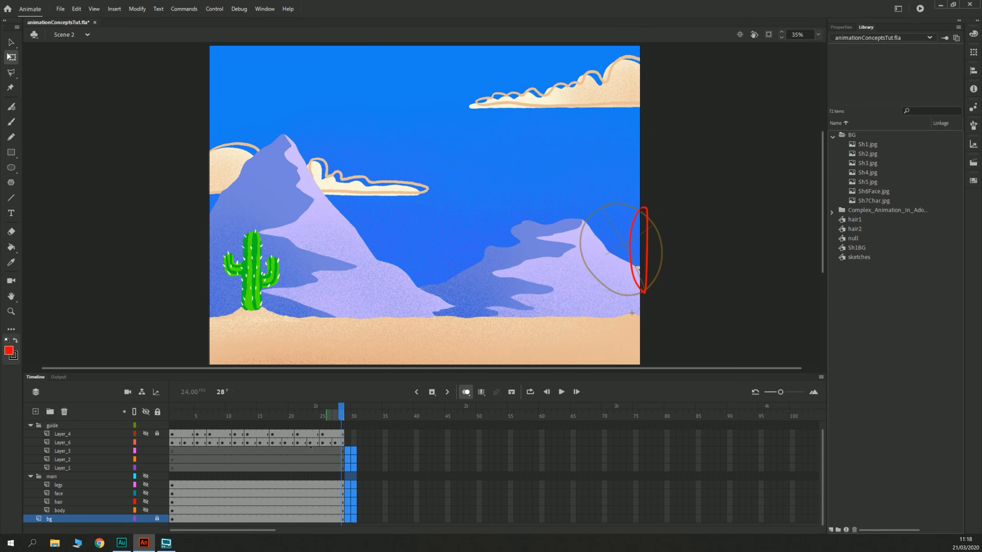
{"action": "left_click", "coordinate": [175, 438]}
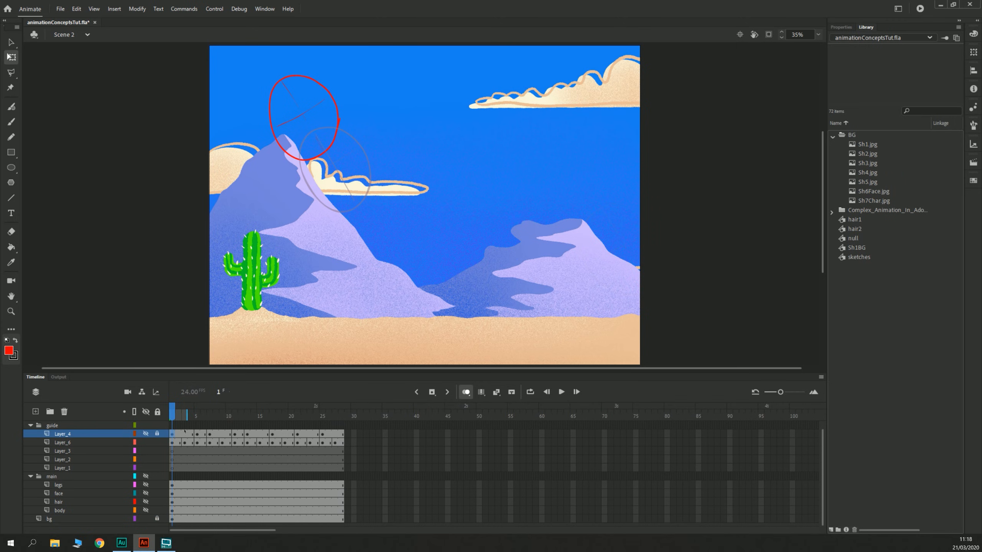
{"action": "key", "text": "Return"}
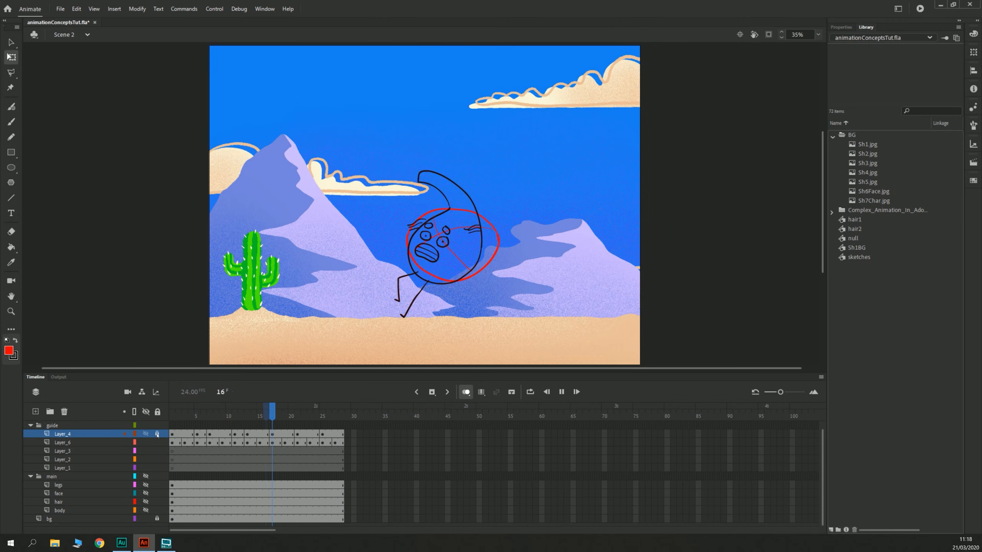
Step: Show the rough sketches on Layer_4 and insert blank keyframes on every second frame of Layer_3 from frame 3 to 27
{"action": "left_click", "coordinate": [158, 435]}
{"action": "left_click", "coordinate": [173, 452]}
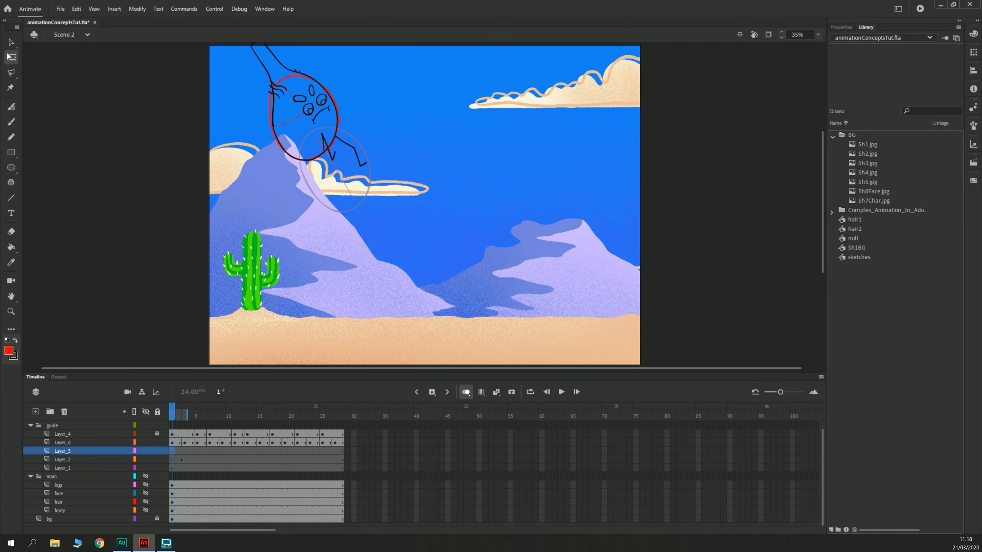
{"action": "left_click", "coordinate": [187, 452]}
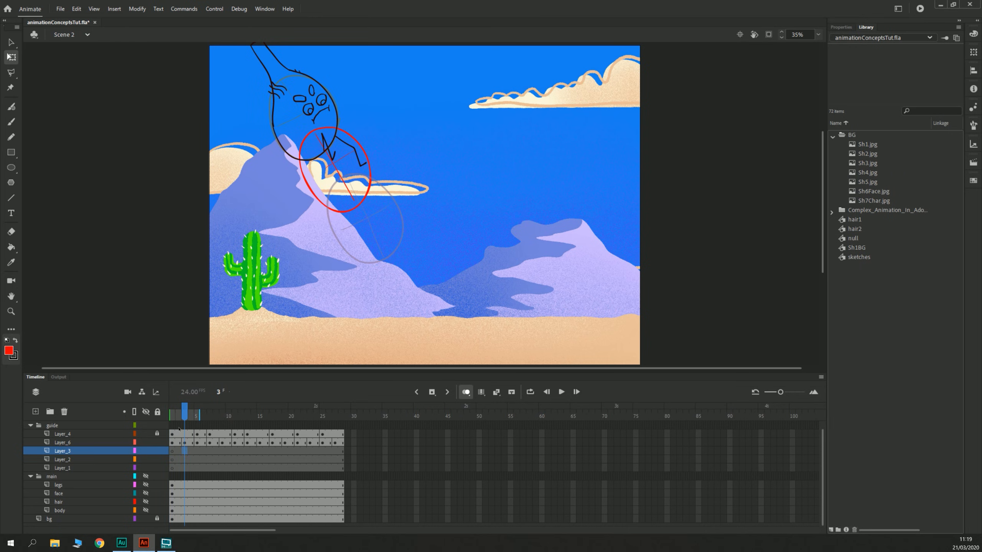
{"action": "key", "text": "period"}
{"action": "key", "text": "period"}
{"action": "key", "text": "period"}
{"action": "key", "text": "period"}
{"action": "key", "text": "period"}
{"action": "key", "text": "period"}
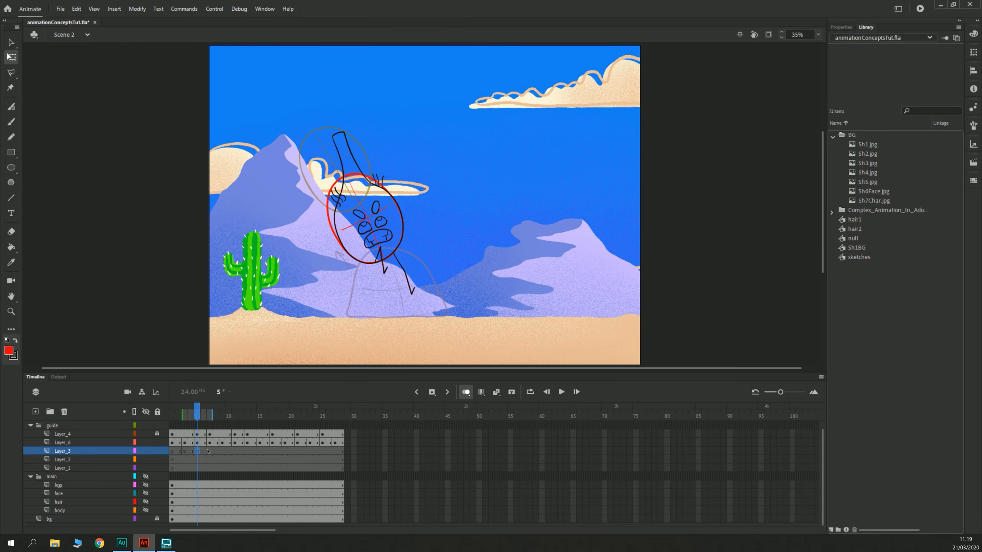
{"action": "key", "text": "period"}
{"action": "key", "text": "period"}
{"action": "key", "text": "period"}
{"action": "key", "text": "period"}
{"action": "key", "text": "period"}
{"action": "key", "text": "period"}
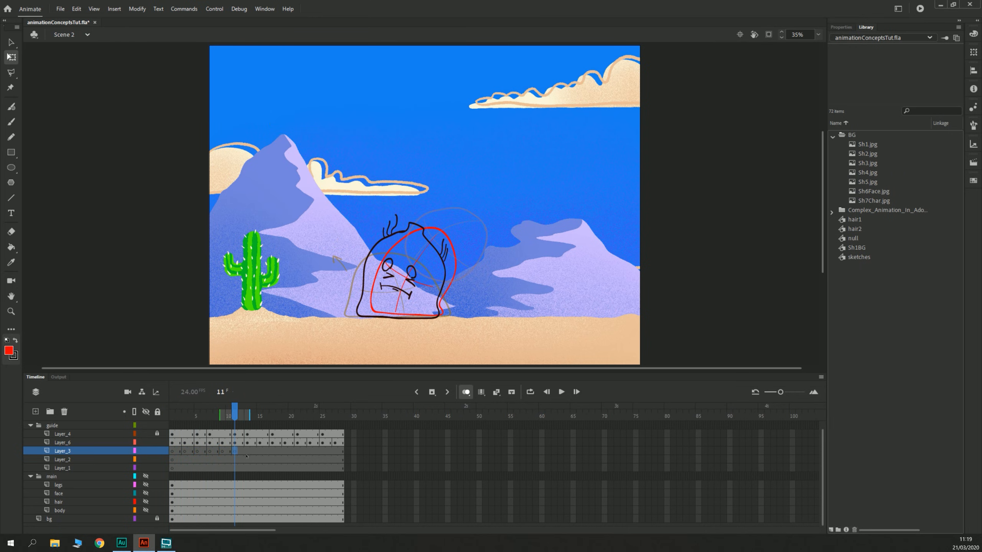
{"action": "key", "text": "period"}
{"action": "key", "text": "period"}
{"action": "key", "text": "period"}
{"action": "key", "text": "period"}
{"action": "key", "text": "period"}
{"action": "key", "text": "period"}
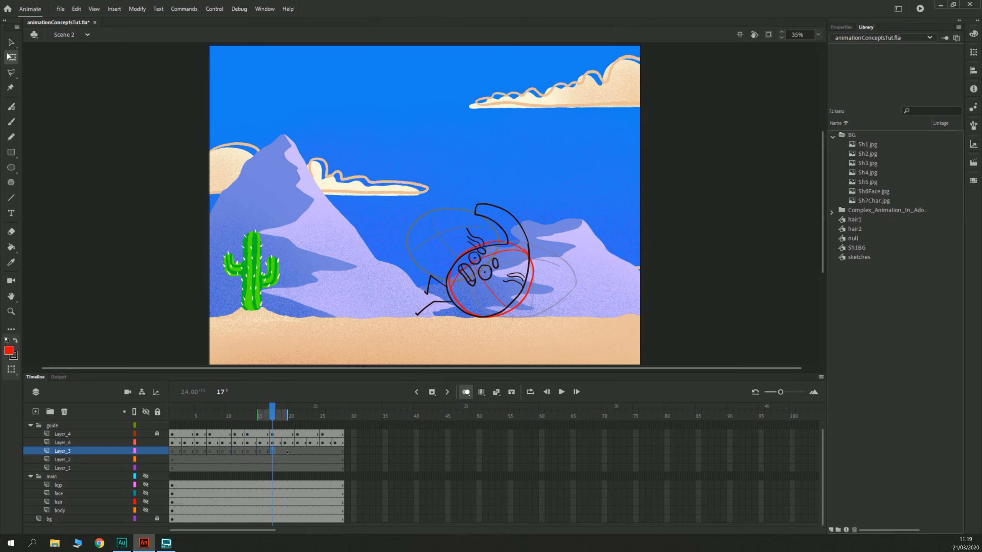
{"action": "key", "text": "period"}
{"action": "key", "text": "period"}
{"action": "key", "text": "period"}
{"action": "key", "text": "period"}
{"action": "key", "text": "period"}
{"action": "key", "text": "period"}
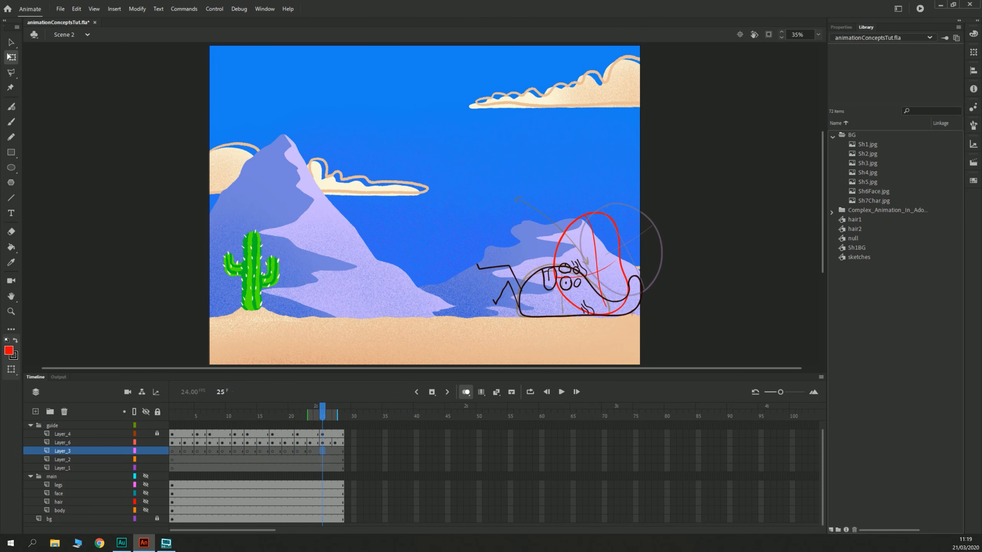
Step: Show the legs, face, hair and body layers for reference, hide them again, and restore the bg layer's visibility
{"action": "left_click_drag", "start_coordinate": [145, 476], "coordinate": [146, 518]}
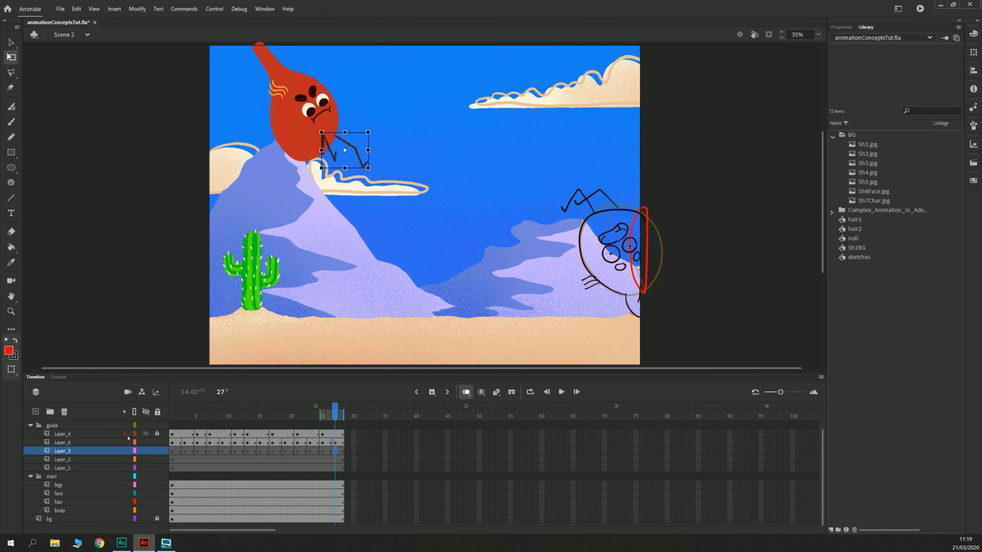
{"action": "left_click_drag", "start_coordinate": [146, 485], "coordinate": [146, 519]}
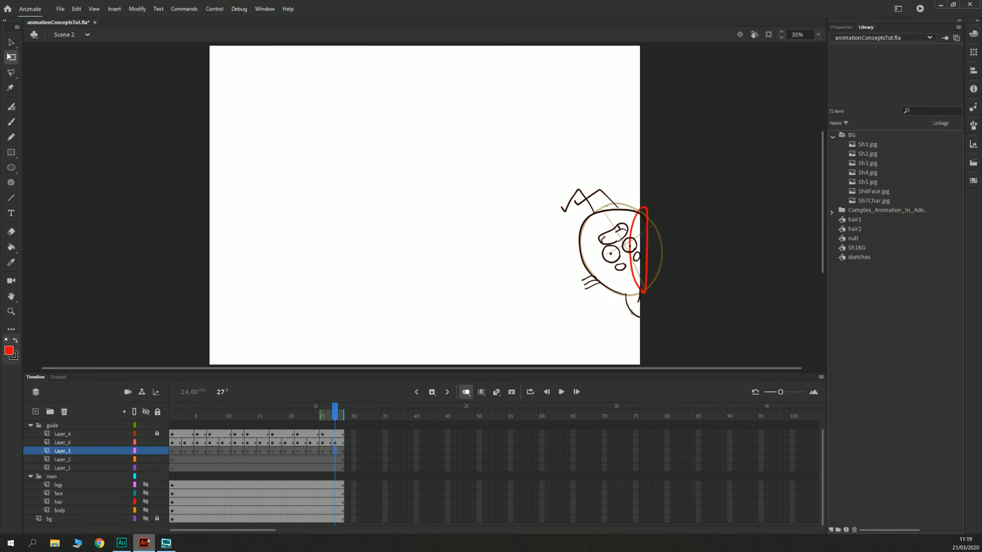
{"action": "left_click", "coordinate": [146, 519]}
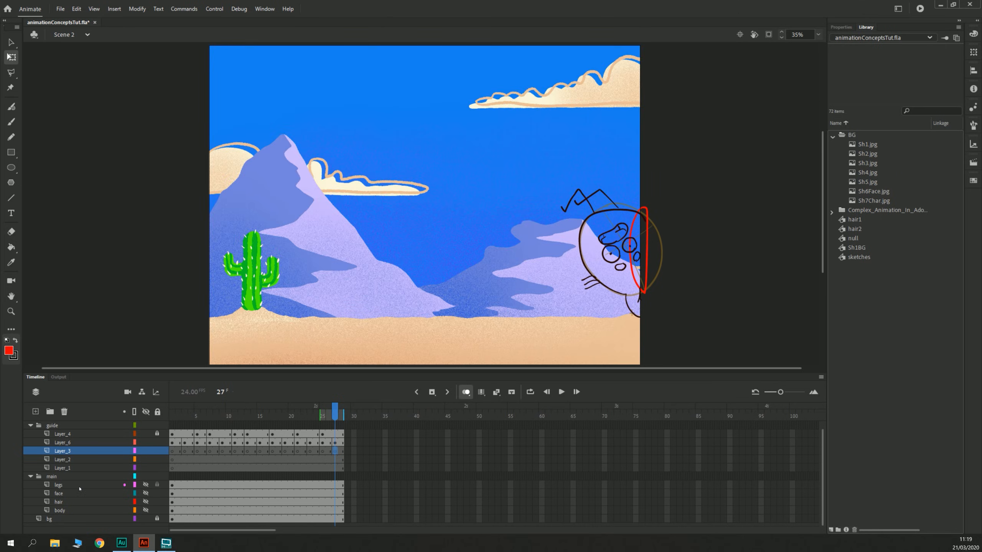
{"action": "left_click", "coordinate": [146, 519]}
{"action": "left_click", "coordinate": [145, 519]}
Step: Copy Layer_3's run of blank keyframes onto Layer_2 and Layer_1
{"action": "left_click", "coordinate": [173, 452]}
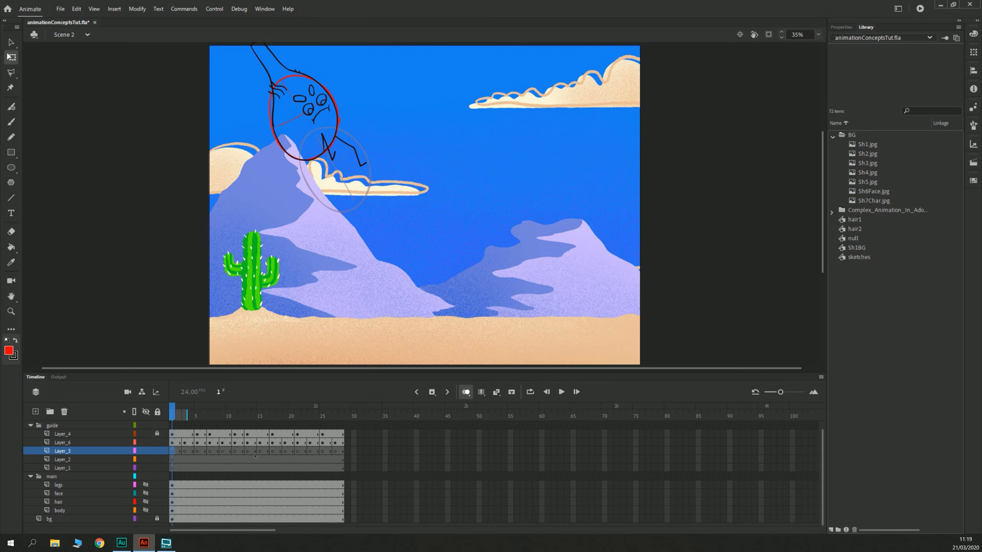
{"action": "left_click_drag", "start_coordinate": [340, 454], "coordinate": [188, 469]}
Step: Prepare the Paint Brush tool with a bright green colour for drawing on frame 1 of Layer_3
{"action": "left_click", "coordinate": [173, 451]}
{"action": "key", "text": "y"}
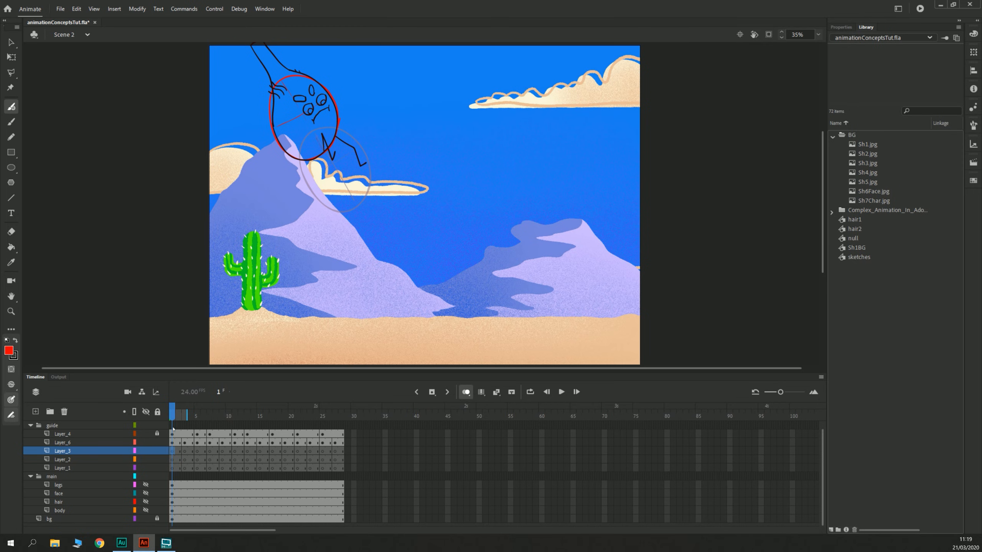
{"action": "left_click", "coordinate": [9, 351]}
{"action": "left_click", "coordinate": [48, 225]}
{"action": "scroll", "coordinate": [266, 269], "scroll_direction": "up", "scroll_amount": 5}
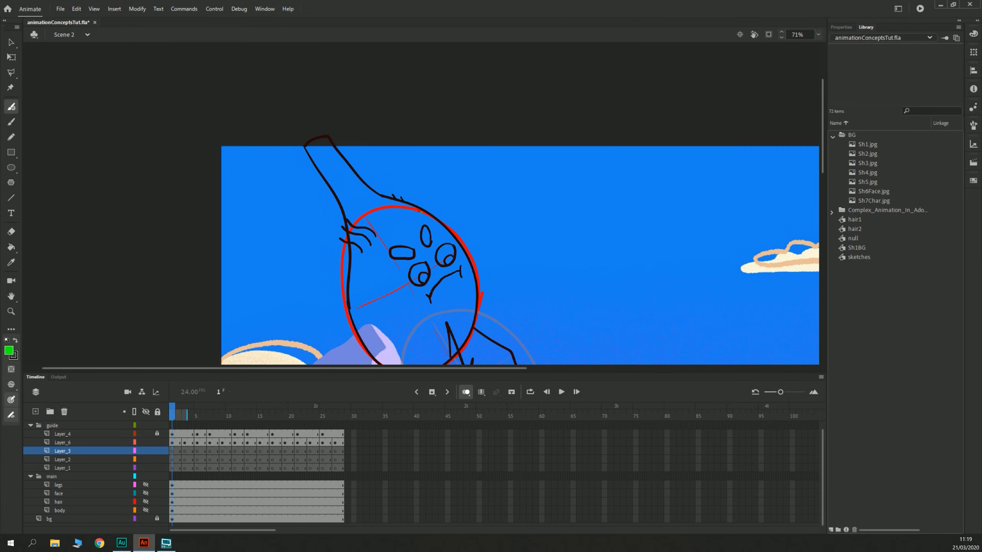
Step: Sketch the character's green hair outline above the red body on frames 1 and 5 of Layer_3
{"action": "mouse_move", "coordinate": [420, 210]}
{"action": "left_mouse_down"}
{"action": "mouse_move", "coordinate": [362, 180]}
{"action": "mouse_move", "coordinate": [325, 135]}
{"action": "mouse_move", "coordinate": [308, 143]}
{"action": "mouse_move", "coordinate": [342, 220]}
{"action": "mouse_move", "coordinate": [342, 281]}
{"action": "left_mouse_up"}
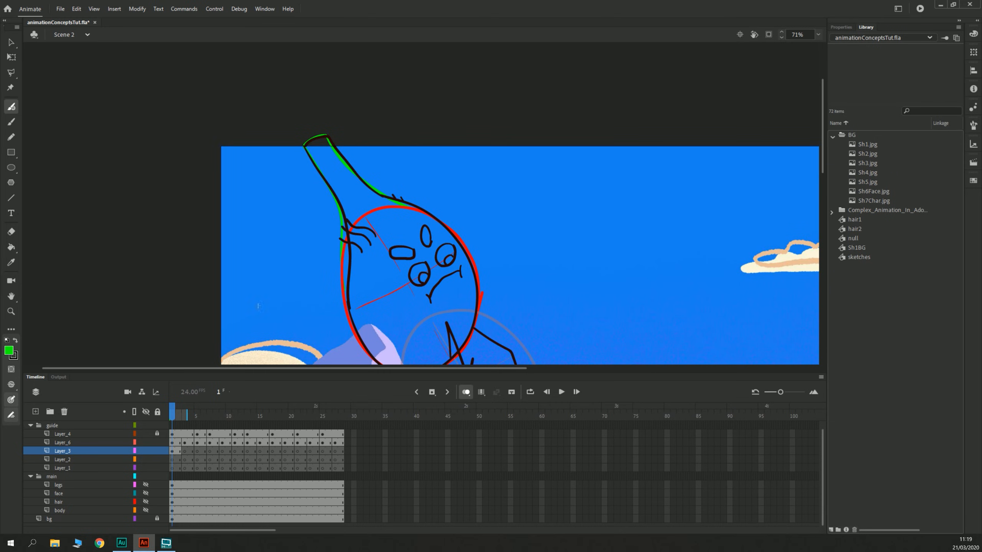
{"action": "left_click", "coordinate": [185, 451]}
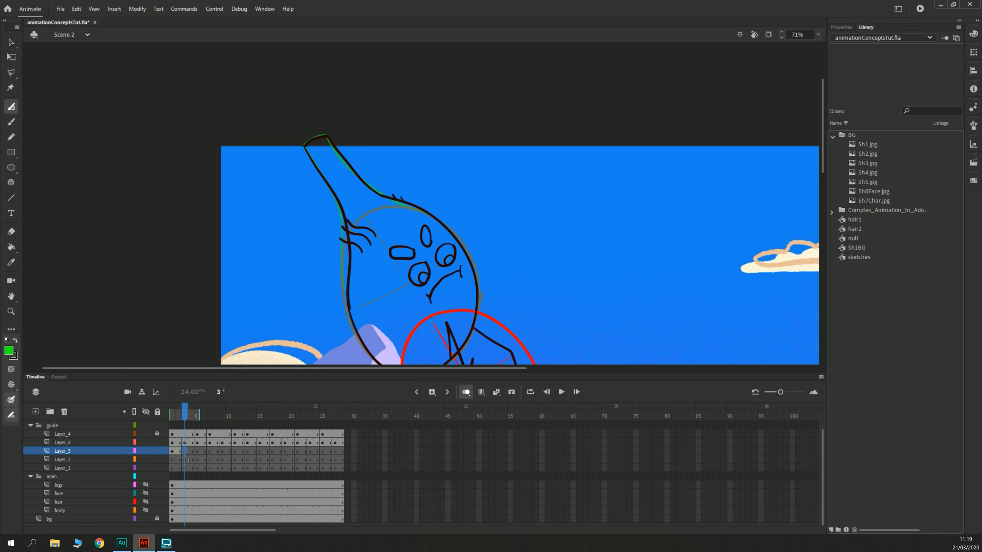
{"action": "left_click", "coordinate": [197, 452]}
{"action": "left_click_drag", "start_coordinate": [428, 361], "coordinate": [336, 215]}
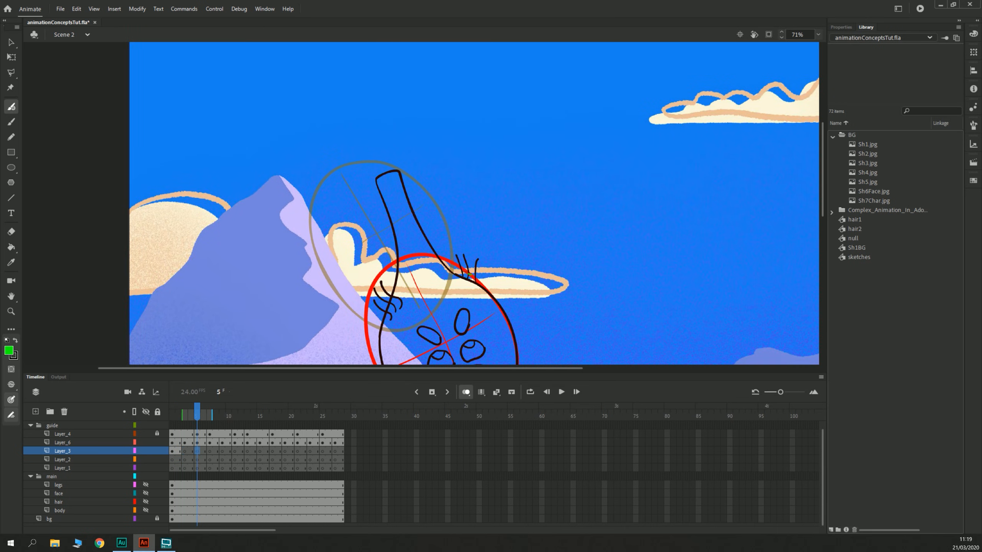
{"action": "mouse_move", "coordinate": [469, 274]}
{"action": "left_mouse_down"}
{"action": "mouse_move", "coordinate": [434, 245]}
{"action": "mouse_move", "coordinate": [385, 164]}
{"action": "mouse_move", "coordinate": [362, 179]}
{"action": "mouse_move", "coordinate": [382, 255]}
{"action": "mouse_move", "coordinate": [365, 311]}
{"action": "mouse_move", "coordinate": [359, 287]}
{"action": "left_mouse_up"}
Step: Compare the hair on frames 1 and 5, and add short green guide arcs beside its path on frames 3 and 5 of Layer_3
{"action": "left_click", "coordinate": [173, 451]}
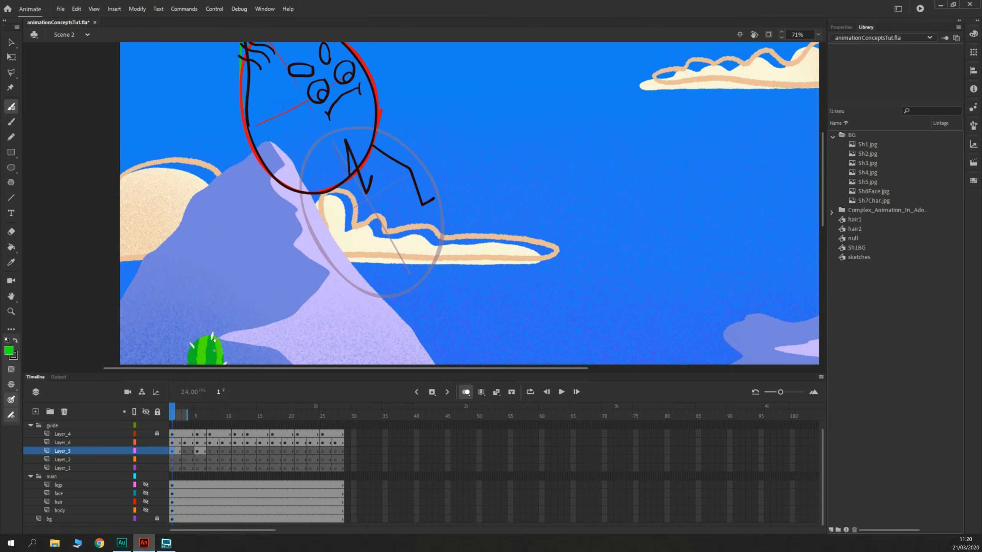
{"action": "left_click_drag", "start_coordinate": [321, 186], "coordinate": [361, 302]}
{"action": "left_click", "coordinate": [198, 451]}
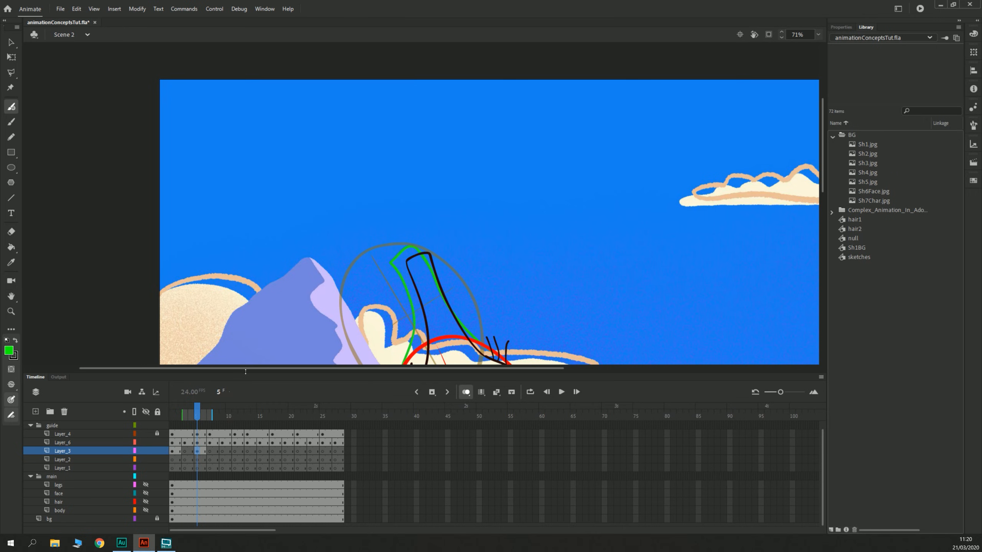
{"action": "left_click", "coordinate": [173, 451]}
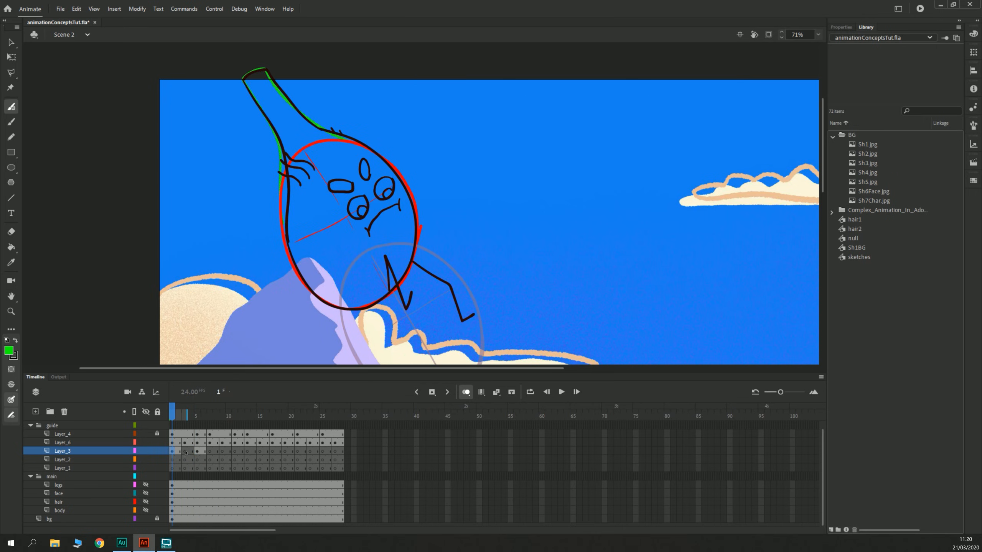
{"action": "left_click", "coordinate": [186, 452]}
{"action": "mouse_move", "coordinate": [331, 281]}
{"action": "left_mouse_down"}
{"action": "mouse_move", "coordinate": [350, 231]}
{"action": "mouse_move", "coordinate": [416, 313]}
{"action": "left_mouse_up"}
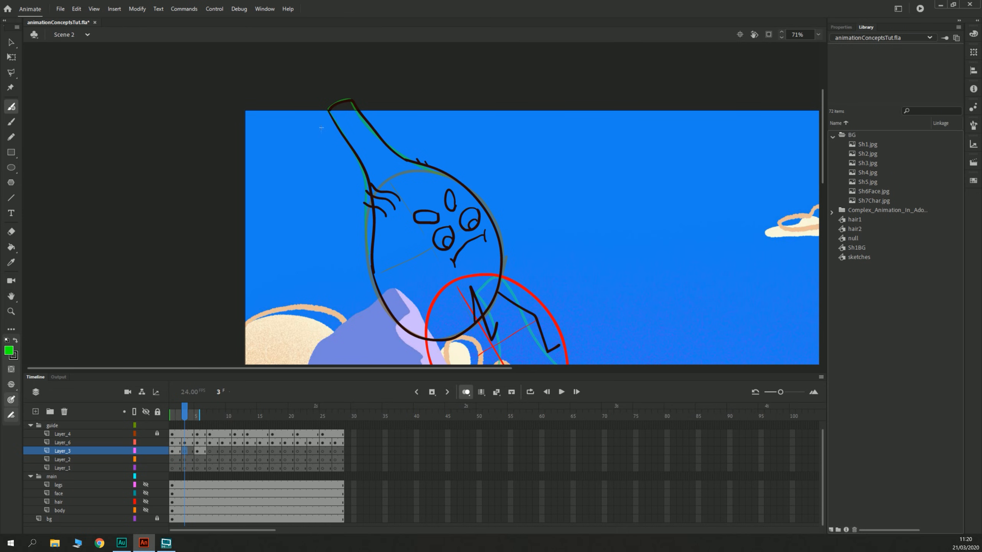
{"action": "left_click_drag", "start_coordinate": [314, 113], "coordinate": [345, 173]}
{"action": "left_click", "coordinate": [198, 451]}
{"action": "left_click_drag", "start_coordinate": [538, 305], "coordinate": [481, 248]}
{"action": "left_click_drag", "start_coordinate": [460, 213], "coordinate": [492, 270]}
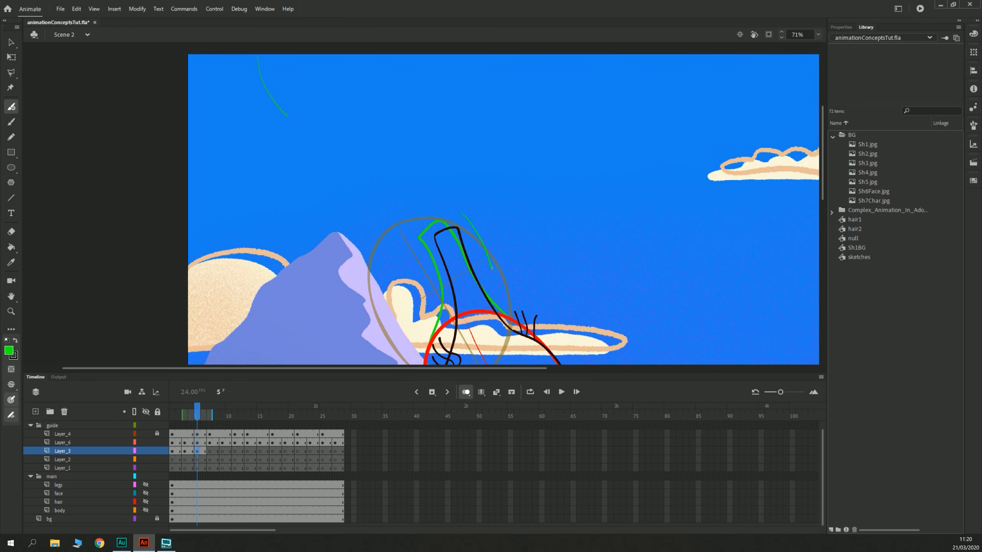
Step: Sketch the in-between green hair outline on frame 3 of Layer_3 and play back the animation
{"action": "left_click", "coordinate": [186, 450]}
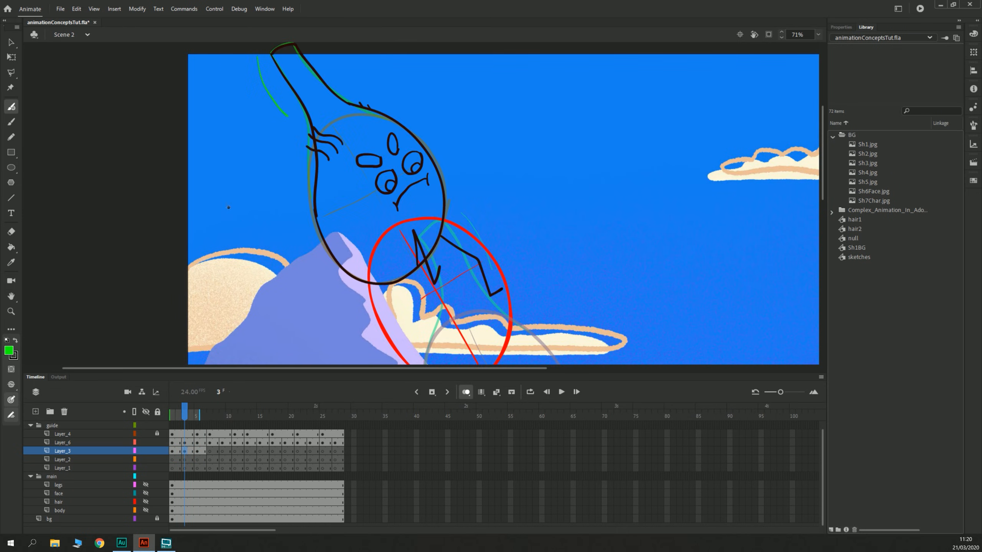
{"action": "left_click_drag", "start_coordinate": [277, 217], "coordinate": [308, 284]}
{"action": "mouse_move", "coordinate": [469, 279]}
{"action": "left_mouse_down"}
{"action": "mouse_move", "coordinate": [485, 302]}
{"action": "mouse_move", "coordinate": [462, 264]}
{"action": "mouse_move", "coordinate": [472, 271]}
{"action": "mouse_move", "coordinate": [375, 188]}
{"action": "mouse_move", "coordinate": [360, 201]}
{"action": "mouse_move", "coordinate": [395, 313]}
{"action": "left_mouse_up"}
{"action": "left_click_drag", "start_coordinate": [283, 301], "coordinate": [240, 231]}
{"action": "left_click", "coordinate": [179, 438]}
{"action": "key", "text": "Return"}
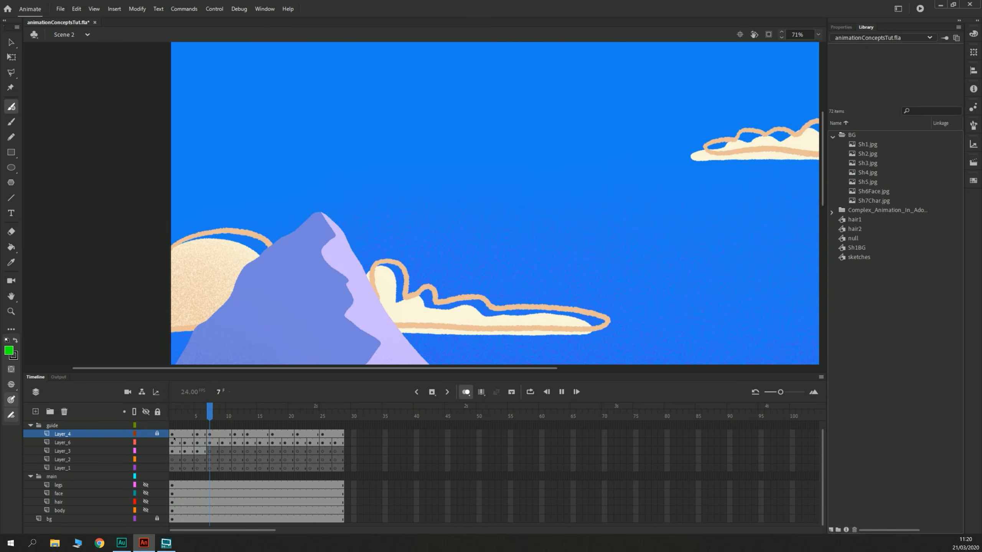
Step: Sketch tall green hair rising from the squashed body on frame 7 of Layer_3, using frame 5 as reference
{"action": "left_click", "coordinate": [208, 451]}
{"action": "left_click_drag", "start_coordinate": [378, 332], "coordinate": [279, 177]}
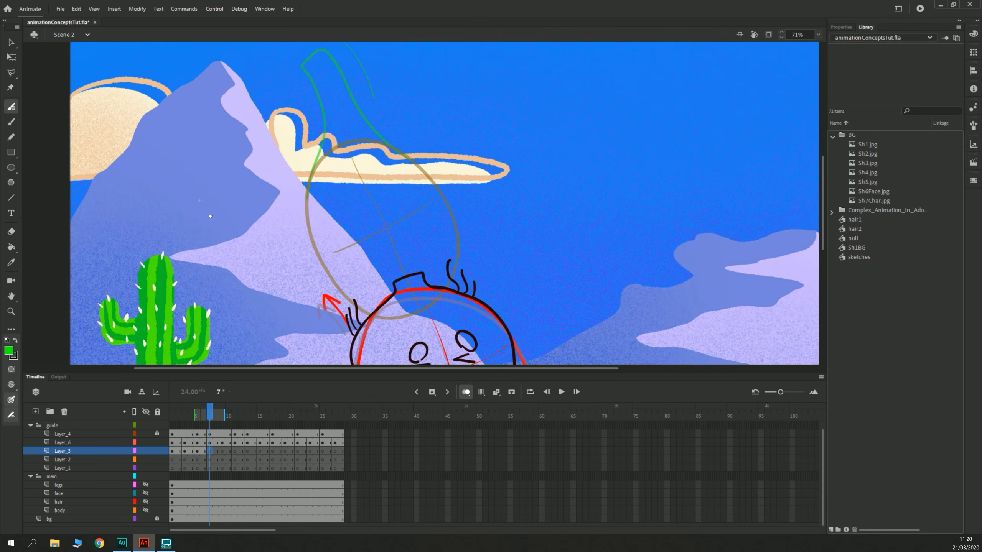
{"action": "left_click_drag", "start_coordinate": [354, 260], "coordinate": [289, 183]}
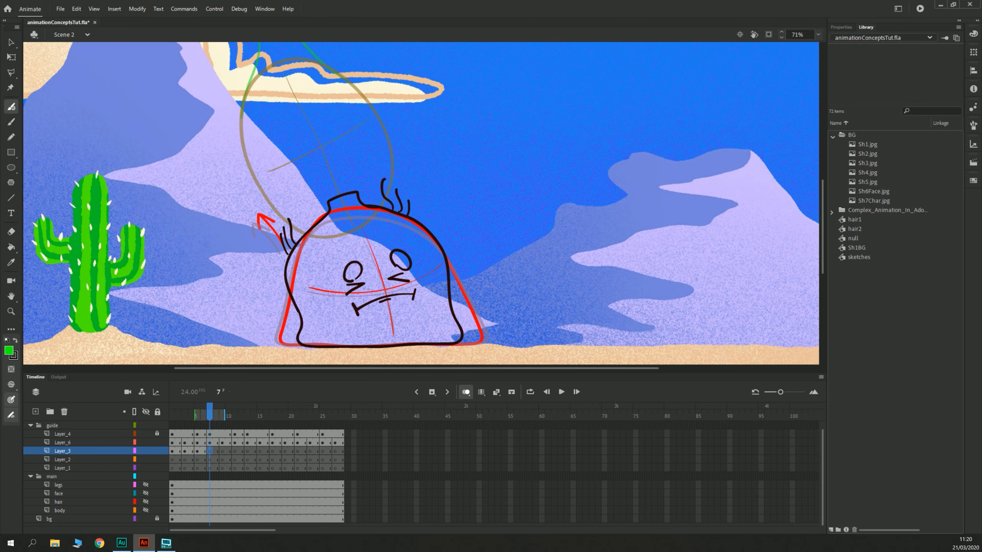
{"action": "left_click_drag", "start_coordinate": [252, 157], "coordinate": [275, 206]}
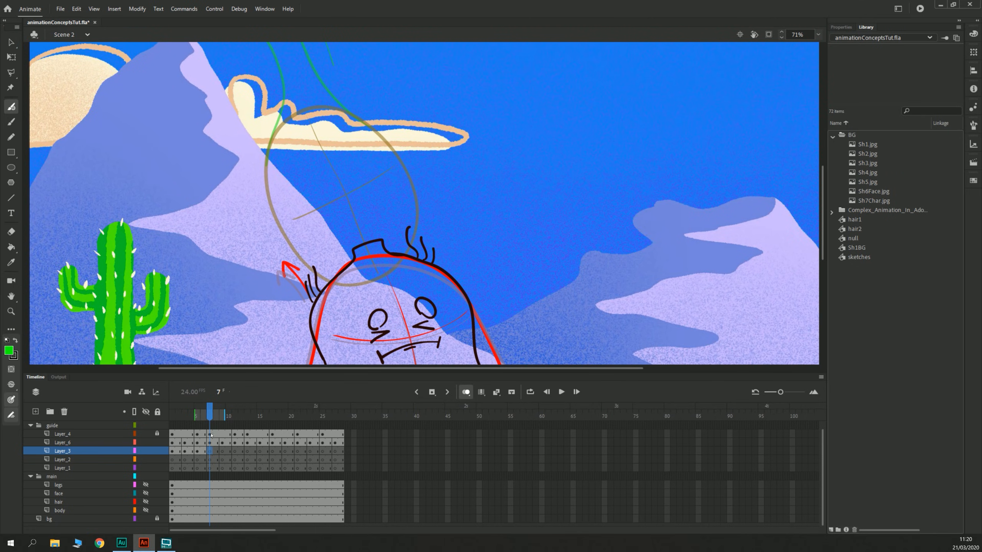
{"action": "left_click", "coordinate": [201, 452]}
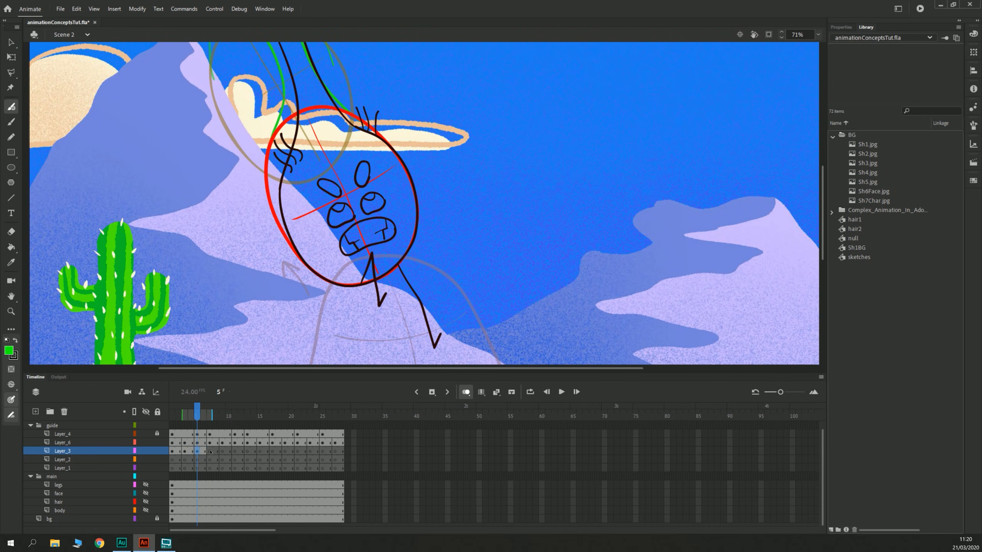
{"action": "left_click", "coordinate": [210, 452]}
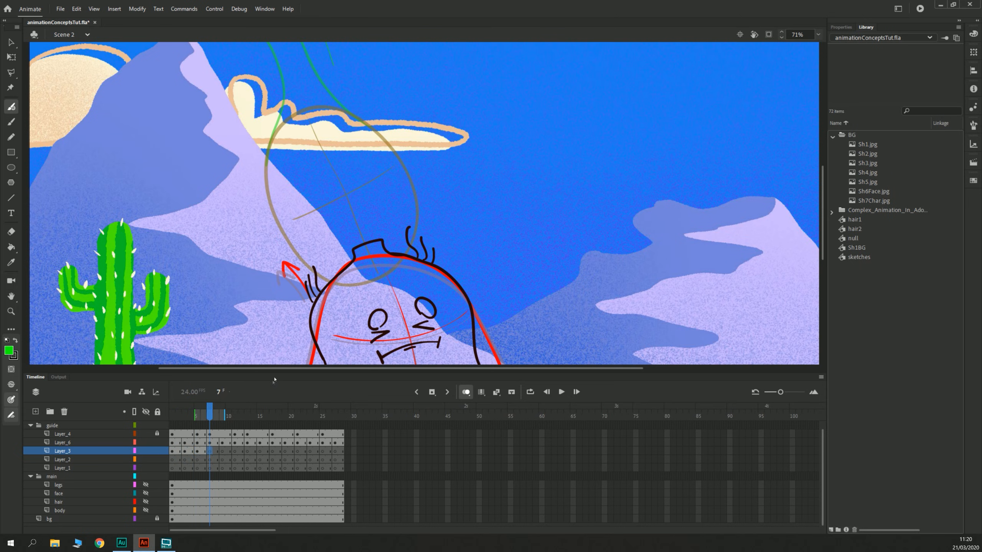
{"action": "mouse_move", "coordinate": [422, 261]}
{"action": "left_mouse_down"}
{"action": "mouse_move", "coordinate": [369, 204]}
{"action": "mouse_move", "coordinate": [351, 148]}
{"action": "mouse_move", "coordinate": [330, 153]}
{"action": "mouse_move", "coordinate": [329, 169]}
{"action": "mouse_move", "coordinate": [345, 235]}
{"action": "mouse_move", "coordinate": [336, 277]}
{"action": "left_mouse_up"}
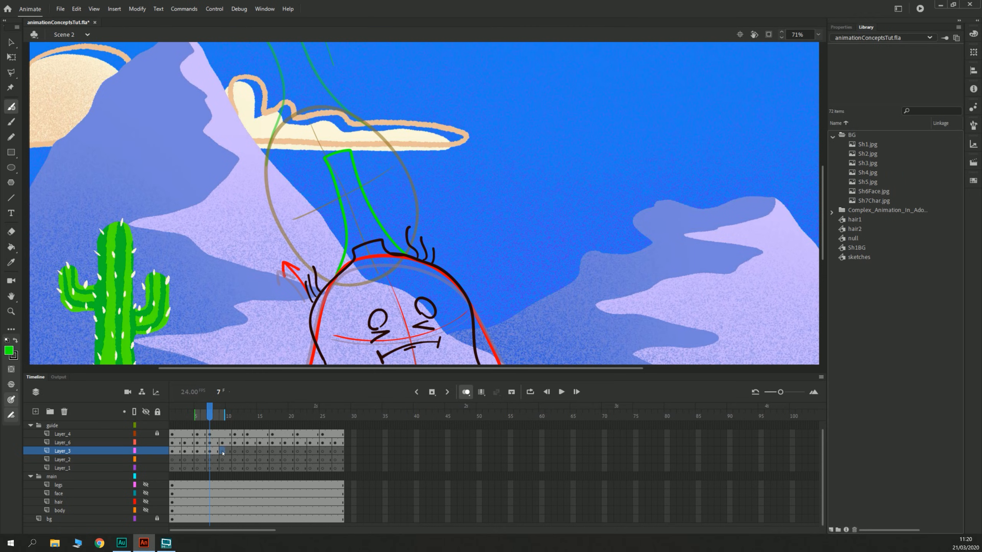
Step: Sketch the green hair squashed onto the head on frame 9 and stretched backward over it on frame 11 of Layer_3
{"action": "left_click", "coordinate": [222, 451]}
{"action": "left_click_drag", "start_coordinate": [283, 276], "coordinate": [243, 203]}
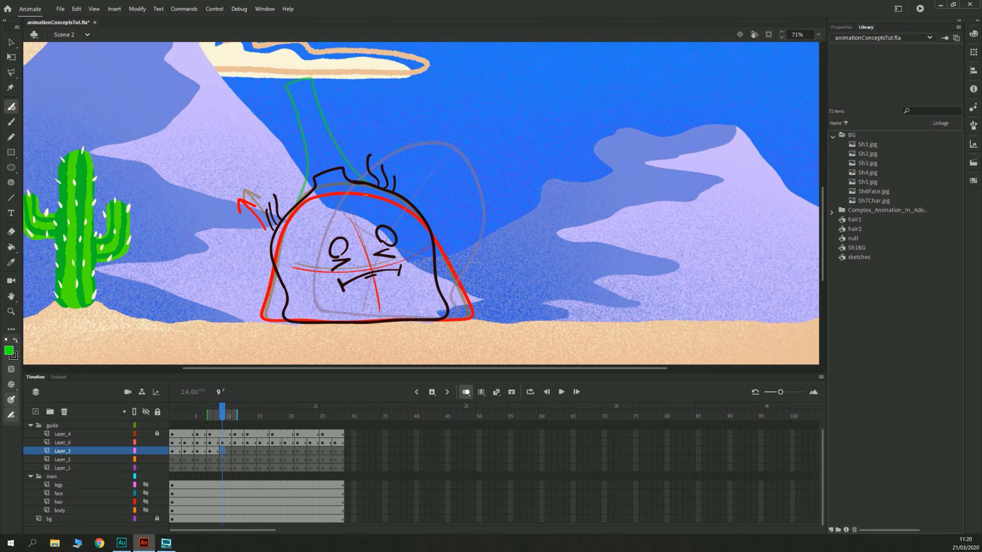
{"action": "mouse_move", "coordinate": [366, 195]}
{"action": "left_mouse_down"}
{"action": "mouse_move", "coordinate": [372, 175]}
{"action": "mouse_move", "coordinate": [344, 164]}
{"action": "mouse_move", "coordinate": [313, 171]}
{"action": "mouse_move", "coordinate": [289, 196]}
{"action": "mouse_move", "coordinate": [297, 206]}
{"action": "left_mouse_up"}
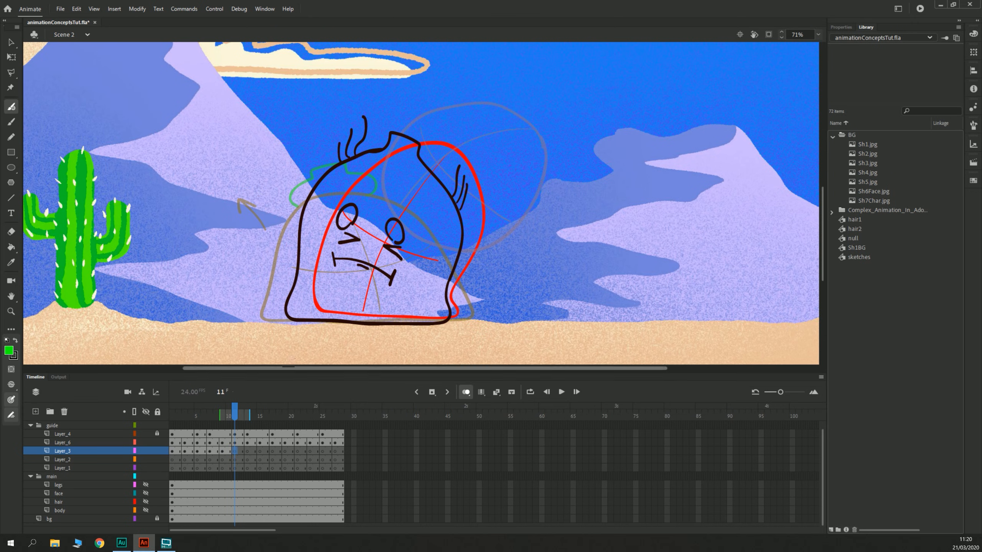
{"action": "scroll", "coordinate": [423, 191], "scroll_direction": "up", "scroll_amount": 3}
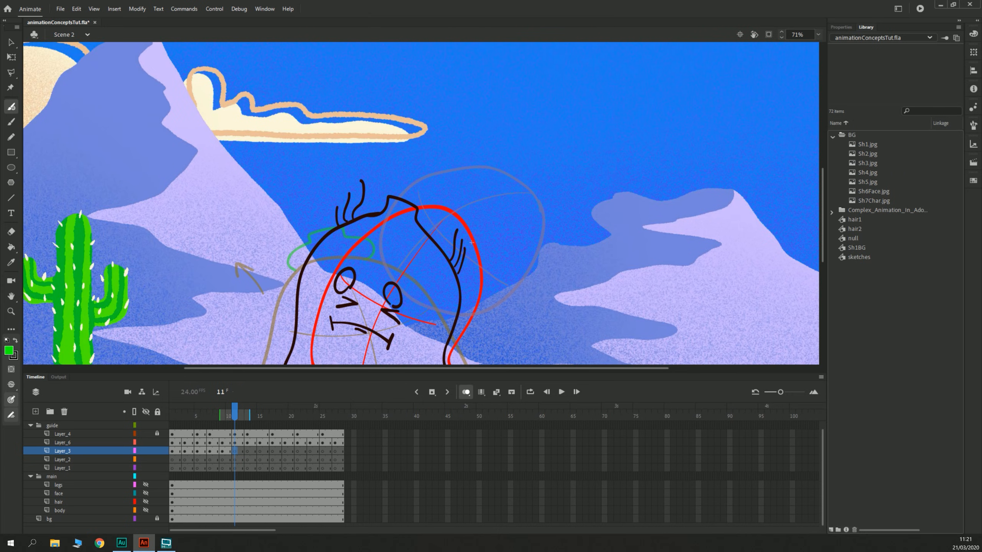
{"action": "mouse_move", "coordinate": [474, 243]}
{"action": "left_mouse_down"}
{"action": "mouse_move", "coordinate": [462, 213]}
{"action": "mouse_move", "coordinate": [433, 188]}
{"action": "mouse_move", "coordinate": [394, 184]}
{"action": "mouse_move", "coordinate": [341, 210]}
{"action": "mouse_move", "coordinate": [323, 242]}
{"action": "mouse_move", "coordinate": [335, 247]}
{"action": "mouse_move", "coordinate": [388, 215]}
{"action": "left_mouse_up"}
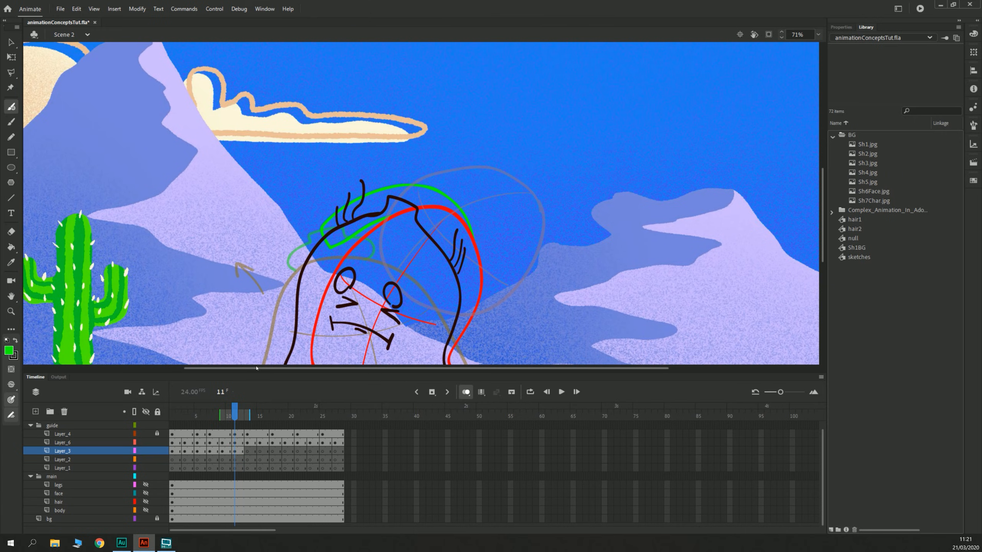
Step: Sketch and redo the green hair curving up and backward from the head on frame 13 of Layer_3, and play back the animation
{"action": "left_click", "coordinate": [248, 451]}
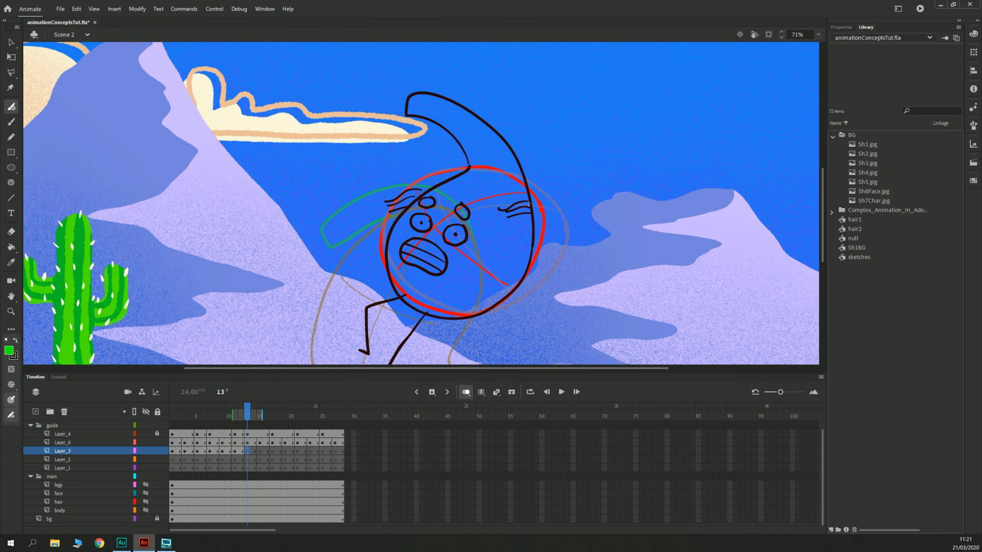
{"action": "mouse_move", "coordinate": [542, 235]}
{"action": "left_mouse_down"}
{"action": "mouse_move", "coordinate": [525, 144]}
{"action": "mouse_move", "coordinate": [501, 114]}
{"action": "mouse_move", "coordinate": [452, 92]}
{"action": "mouse_move", "coordinate": [428, 94]}
{"action": "mouse_move", "coordinate": [419, 110]}
{"action": "mouse_move", "coordinate": [456, 129]}
{"action": "mouse_move", "coordinate": [470, 168]}
{"action": "left_mouse_up"}
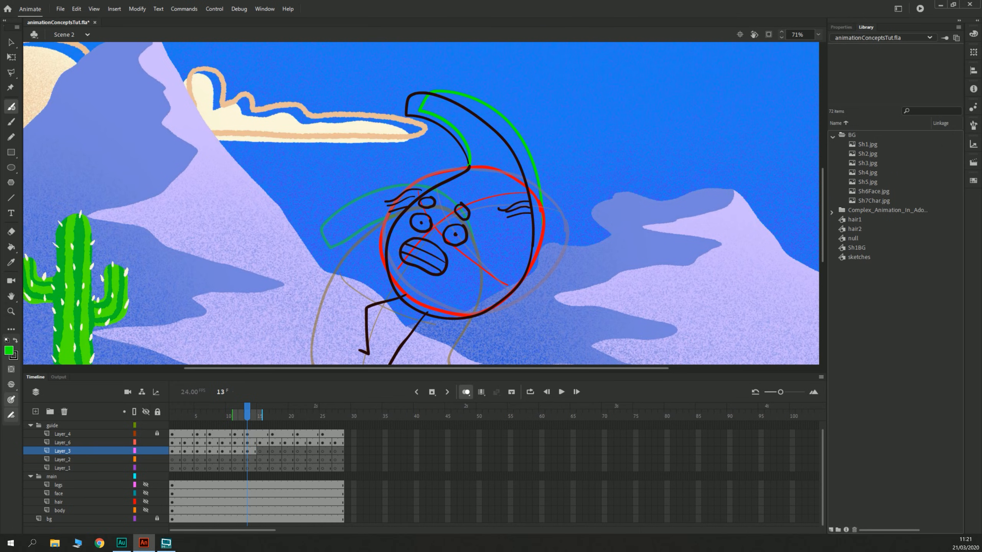
{"action": "key", "text": "ctrl+z"}
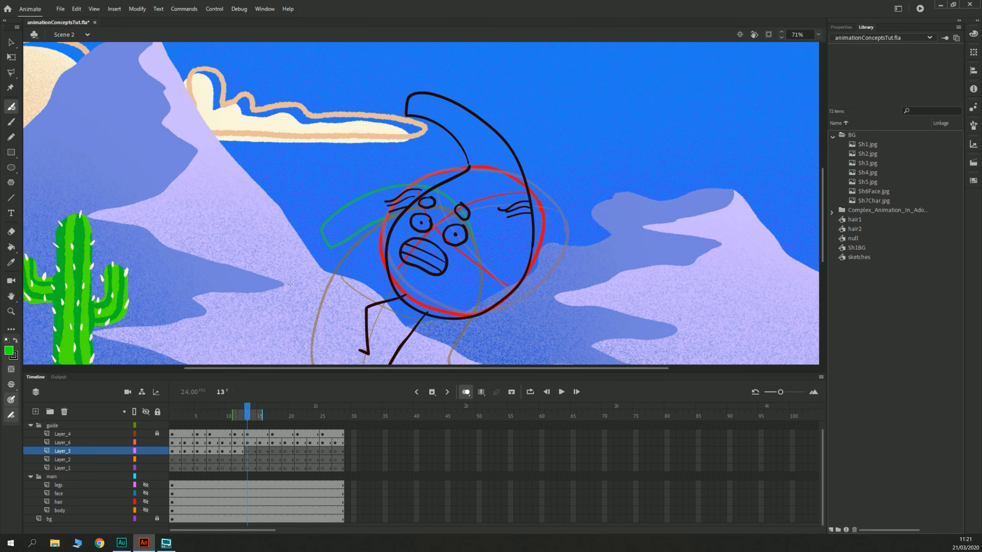
{"action": "mouse_move", "coordinate": [541, 241]}
{"action": "left_mouse_down"}
{"action": "mouse_move", "coordinate": [543, 208]}
{"action": "mouse_move", "coordinate": [519, 140]}
{"action": "mouse_move", "coordinate": [462, 97]}
{"action": "mouse_move", "coordinate": [424, 91]}
{"action": "mouse_move", "coordinate": [417, 106]}
{"action": "mouse_move", "coordinate": [499, 156]}
{"action": "mouse_move", "coordinate": [489, 162]}
{"action": "left_mouse_up"}
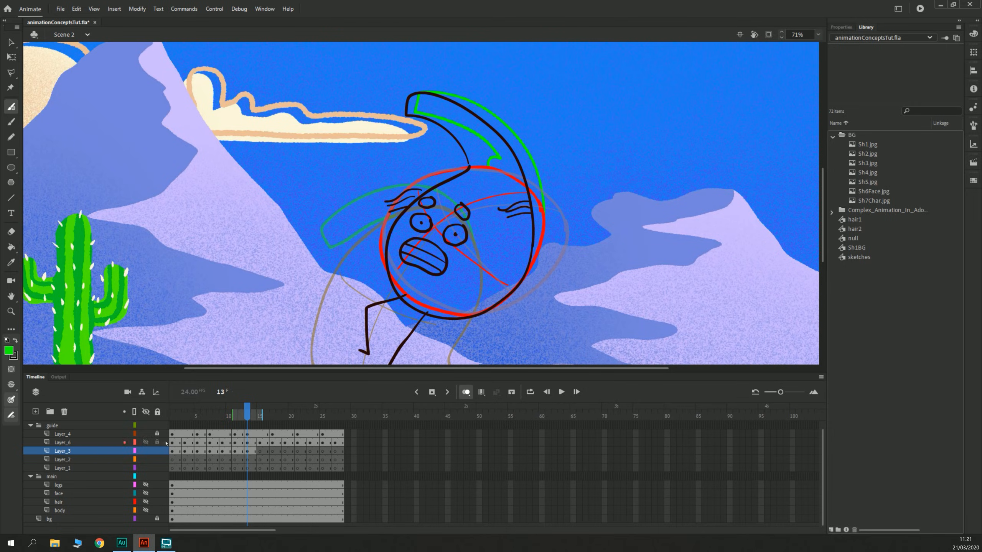
{"action": "key", "text": "Return"}
{"action": "key", "text": "ctrl+minus"}
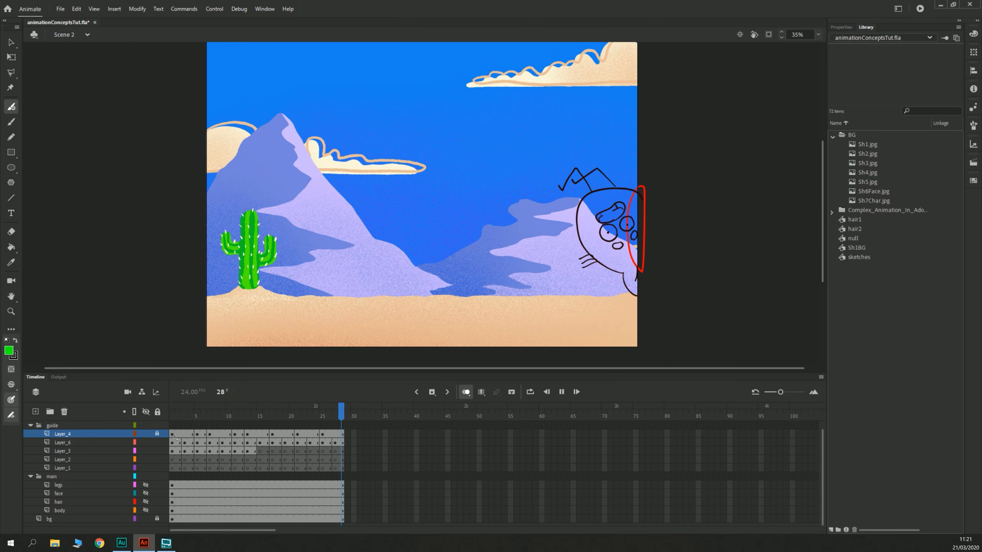
Step: Hide Layer_4 and step through frames 1 to 7 to examine the green hair motion against the red body guides
{"action": "left_click", "coordinate": [259, 451]}
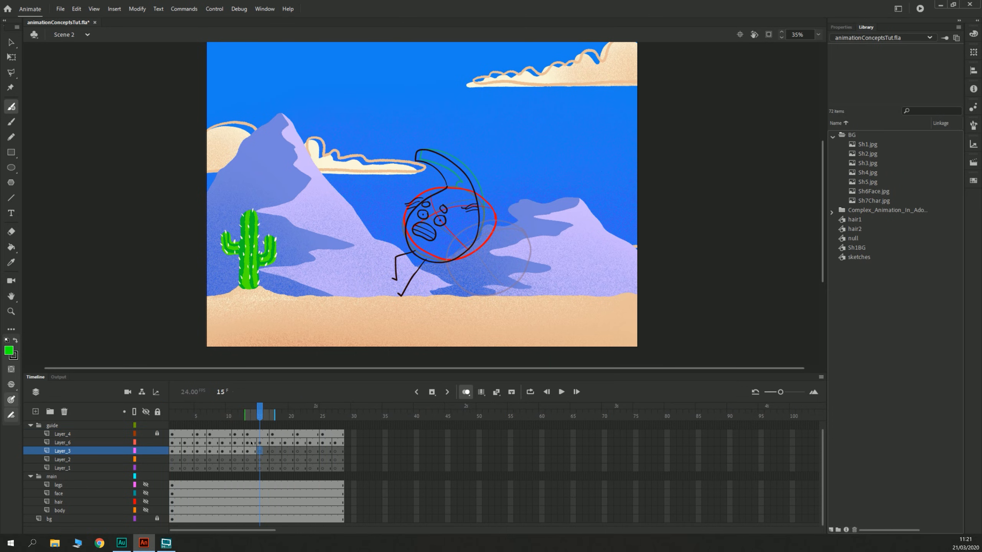
{"action": "left_click", "coordinate": [146, 433]}
{"action": "left_click", "coordinate": [175, 434]}
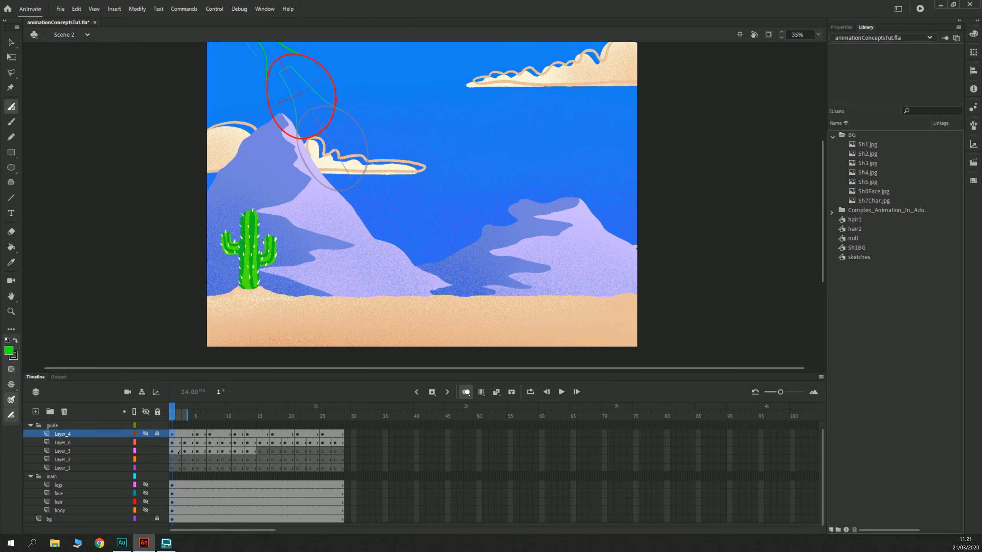
{"action": "key", "text": "period"}
{"action": "key", "text": "period"}
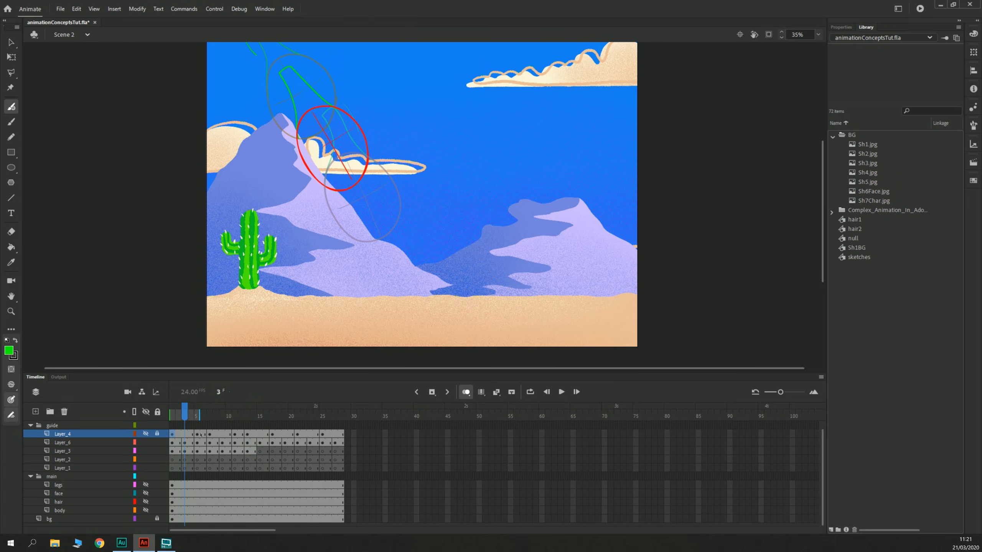
{"action": "key", "text": "comma"}
{"action": "key", "text": "comma"}
{"action": "scroll", "coordinate": [187, 265], "scroll_direction": "up", "scroll_amount": 3}
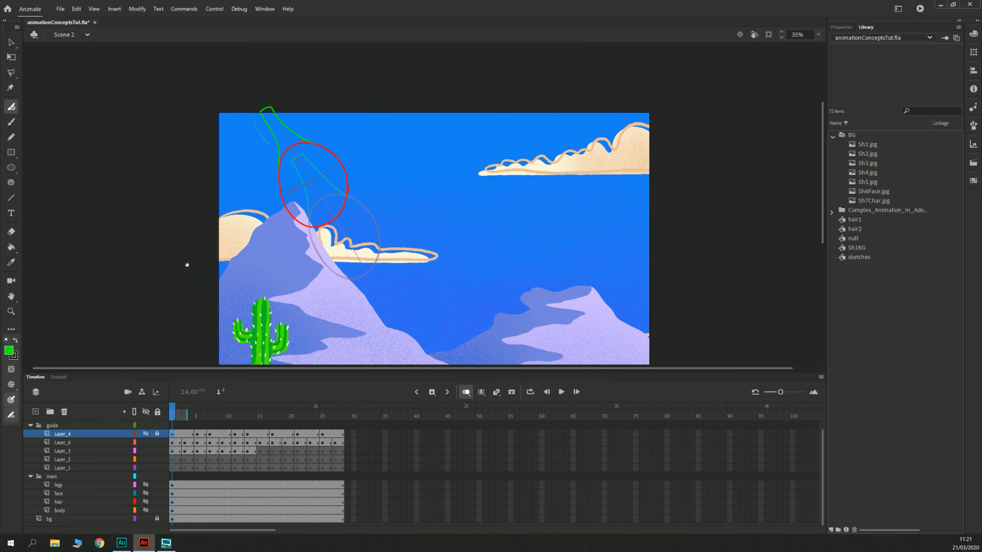
{"action": "key", "text": "period"}
{"action": "key", "text": "period"}
{"action": "key", "text": "period"}
{"action": "key", "text": "period"}
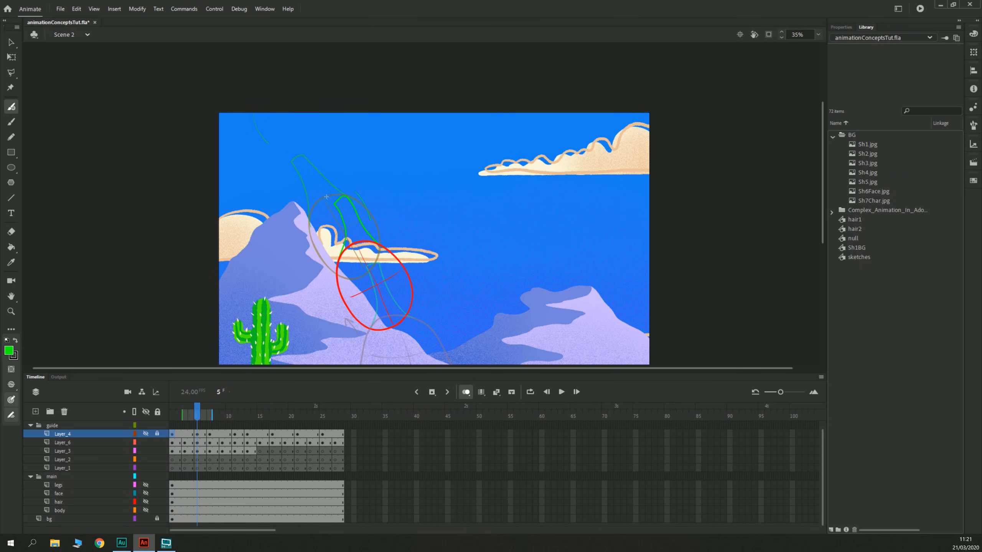
{"action": "key", "text": "period"}
{"action": "key", "text": "period"}
{"action": "scroll", "coordinate": [312, 318], "scroll_direction": "down", "scroll_amount": 3}
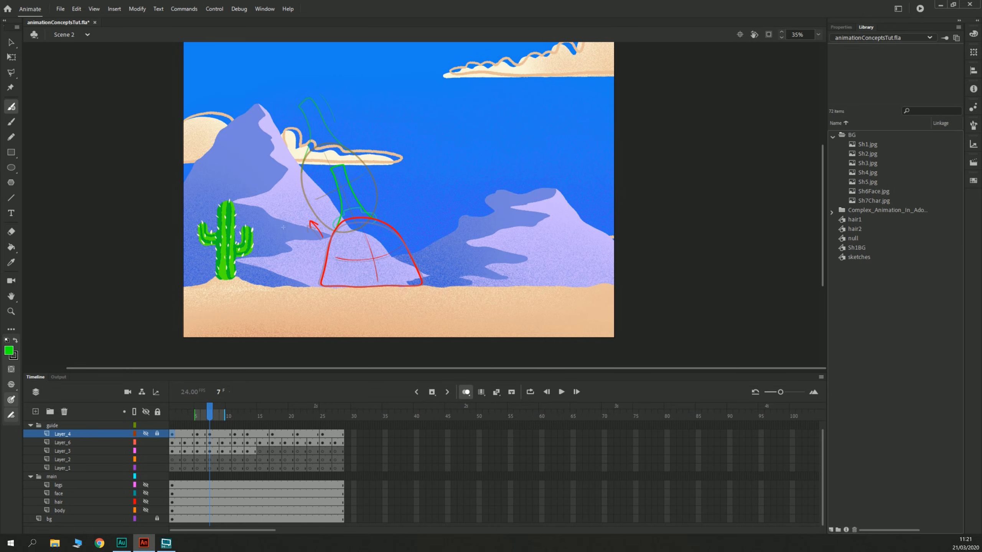
{"action": "left_click", "coordinate": [132, 230]}
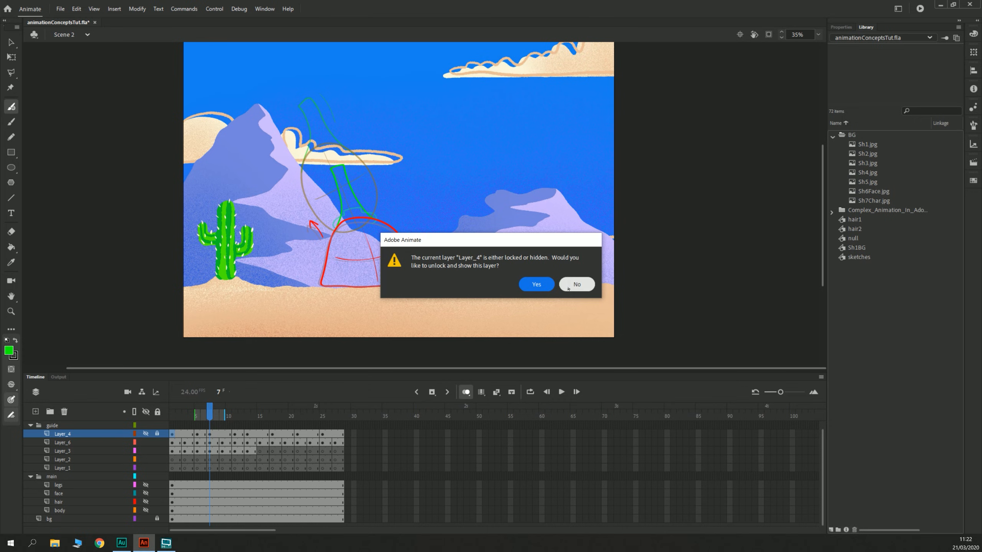
{"action": "left_click", "coordinate": [579, 282]}
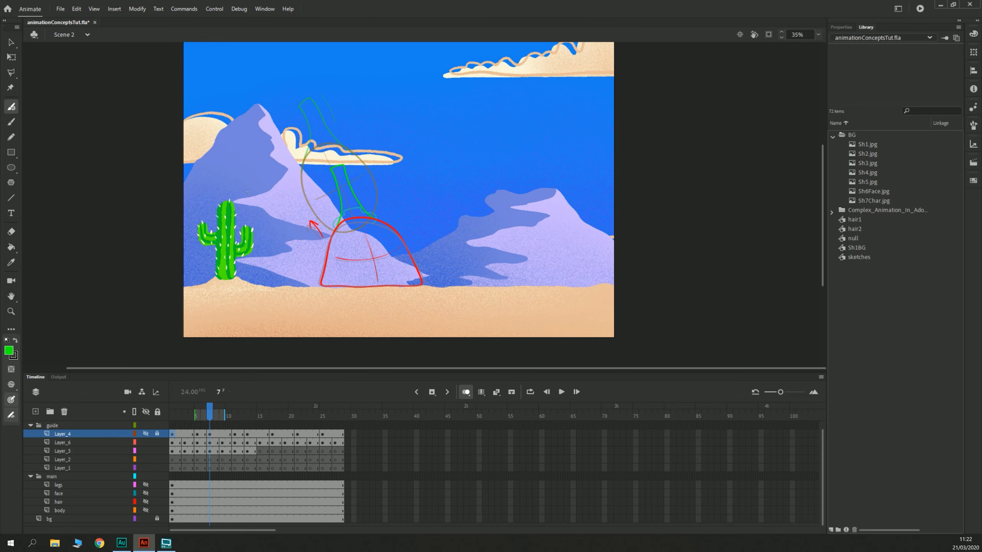
{"action": "left_click", "coordinate": [724, 211]}
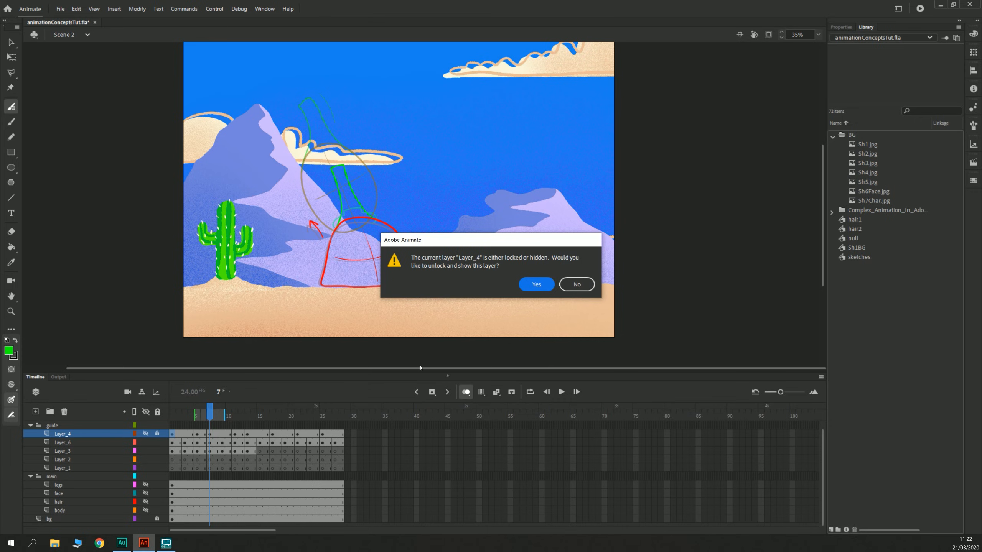
{"action": "left_click", "coordinate": [577, 284]}
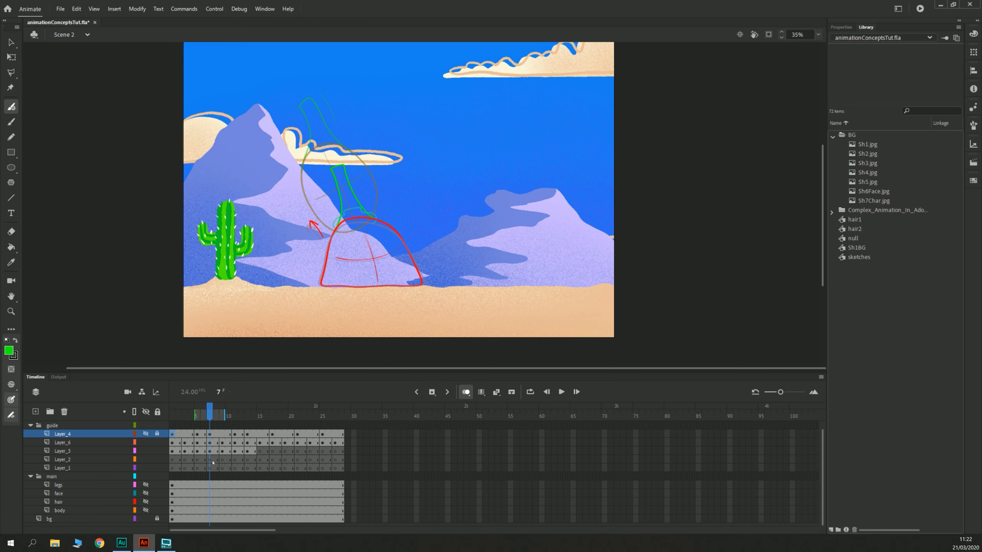
Step: Sketch a demonstration beside the stage on frame 7 of Layer_3: a green ball with trailing wavy hair and a diagonal double-headed arrow
{"action": "left_click", "coordinate": [211, 452]}
{"action": "mouse_move", "coordinate": [732, 222]}
{"action": "left_mouse_down"}
{"action": "mouse_move", "coordinate": [709, 244]}
{"action": "mouse_move", "coordinate": [731, 245]}
{"action": "left_mouse_up"}
{"action": "mouse_move", "coordinate": [731, 224]}
{"action": "left_mouse_down"}
{"action": "mouse_move", "coordinate": [713, 246]}
{"action": "mouse_move", "coordinate": [662, 141]}
{"action": "left_mouse_up"}
{"action": "mouse_move", "coordinate": [713, 222]}
{"action": "left_mouse_down"}
{"action": "mouse_move", "coordinate": [658, 155]}
{"action": "mouse_move", "coordinate": [718, 189]}
{"action": "mouse_move", "coordinate": [675, 146]}
{"action": "left_mouse_up"}
{"action": "mouse_move", "coordinate": [709, 228]}
{"action": "left_mouse_down"}
{"action": "mouse_move", "coordinate": [662, 188]}
{"action": "mouse_move", "coordinate": [660, 165]}
{"action": "mouse_move", "coordinate": [741, 258]}
{"action": "left_mouse_up"}
{"action": "left_click_drag", "start_coordinate": [710, 243], "coordinate": [741, 259]}
{"action": "left_click_drag", "start_coordinate": [733, 223], "coordinate": [742, 257]}
{"action": "mouse_move", "coordinate": [711, 243]}
{"action": "left_mouse_down"}
{"action": "mouse_move", "coordinate": [742, 261]}
{"action": "mouse_move", "coordinate": [660, 217]}
{"action": "left_mouse_up"}
{"action": "mouse_move", "coordinate": [665, 232]}
{"action": "left_mouse_down"}
{"action": "mouse_move", "coordinate": [659, 216]}
{"action": "mouse_move", "coordinate": [672, 218]}
{"action": "left_mouse_up"}
{"action": "left_click_drag", "start_coordinate": [707, 270], "coordinate": [710, 279]}
{"action": "left_click_drag", "start_coordinate": [690, 277], "coordinate": [710, 279]}
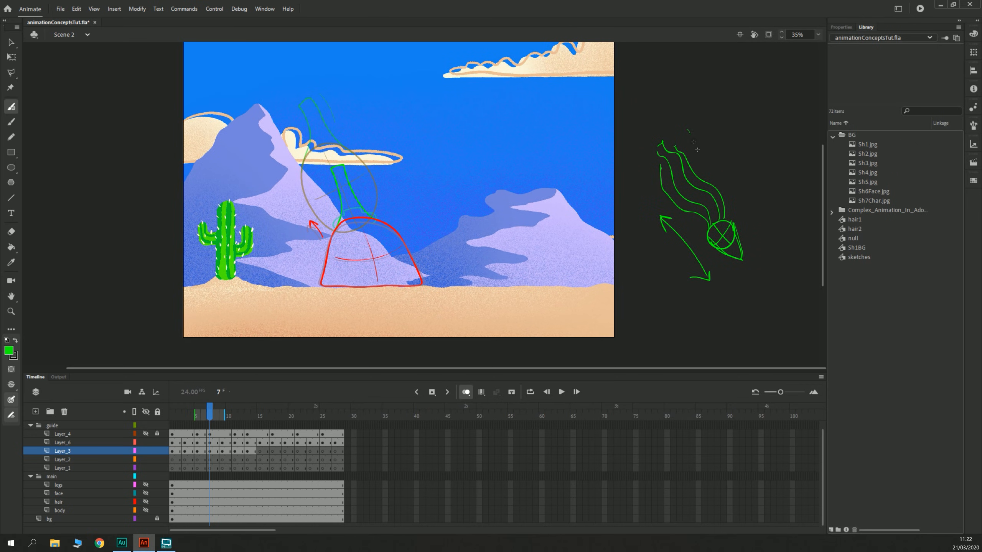
Step: Add green direction arrows along the hair, toward the ball and downward from it in the demonstration sketch
{"action": "left_click_drag", "start_coordinate": [687, 130], "coordinate": [700, 169]}
{"action": "left_click_drag", "start_coordinate": [695, 163], "coordinate": [703, 158]}
{"action": "left_click_drag", "start_coordinate": [768, 209], "coordinate": [740, 226]}
{"action": "mouse_move", "coordinate": [741, 226]}
{"action": "left_mouse_down"}
{"action": "mouse_move", "coordinate": [708, 245]}
{"action": "mouse_move", "coordinate": [710, 235]}
{"action": "mouse_move", "coordinate": [742, 260]}
{"action": "mouse_move", "coordinate": [757, 311]}
{"action": "left_mouse_up"}
{"action": "left_click_drag", "start_coordinate": [761, 294], "coordinate": [756, 314]}
{"action": "left_click_drag", "start_coordinate": [764, 292], "coordinate": [757, 307]}
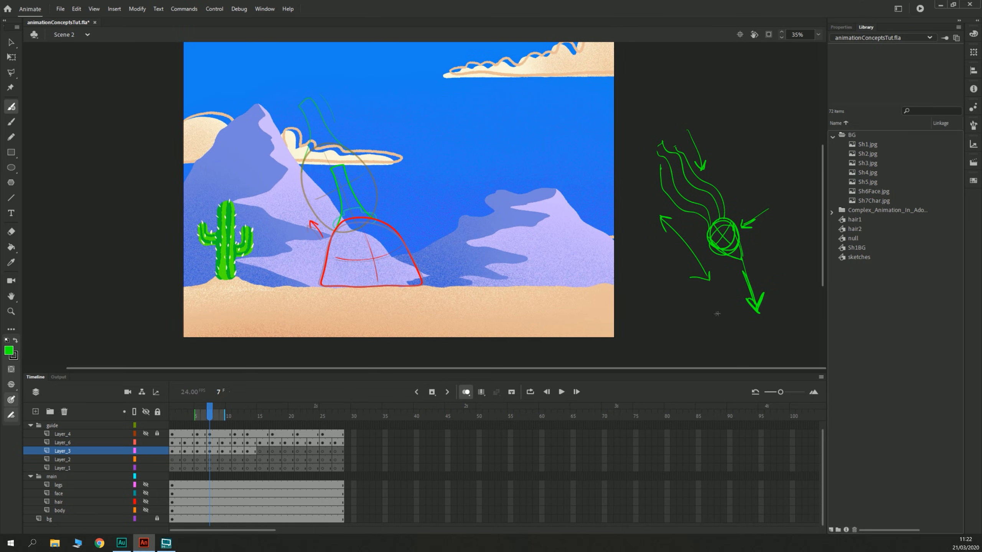
{"action": "mouse_move", "coordinate": [679, 319]}
{"action": "left_mouse_down"}
{"action": "mouse_move", "coordinate": [701, 304]}
{"action": "mouse_move", "coordinate": [740, 306]}
{"action": "mouse_move", "coordinate": [738, 287]}
{"action": "mouse_move", "coordinate": [662, 305]}
{"action": "mouse_move", "coordinate": [631, 277]}
{"action": "mouse_move", "coordinate": [613, 286]}
{"action": "mouse_move", "coordinate": [651, 317]}
{"action": "mouse_move", "coordinate": [623, 265]}
{"action": "mouse_move", "coordinate": [655, 289]}
{"action": "mouse_move", "coordinate": [644, 261]}
{"action": "left_mouse_up"}
Step: Delete the whole demonstration sketch beside the stage and return to the brush
{"action": "key", "text": "v"}
{"action": "mouse_move", "coordinate": [791, 350]}
{"action": "left_mouse_down"}
{"action": "mouse_move", "coordinate": [664, 193]}
{"action": "mouse_move", "coordinate": [577, 112]}
{"action": "left_mouse_up"}
{"action": "key", "text": "Delete"}
{"action": "key", "text": "b"}
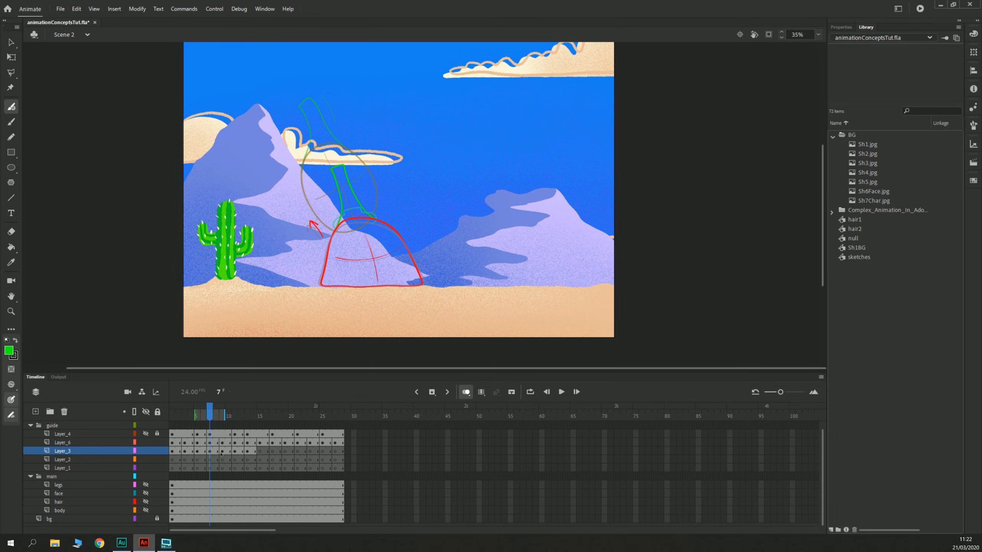
Step: Sketch a green motion arrow curving down beside the hair on frame 11 of Layer_3
{"action": "key", "text": "period"}
{"action": "key", "text": "period"}
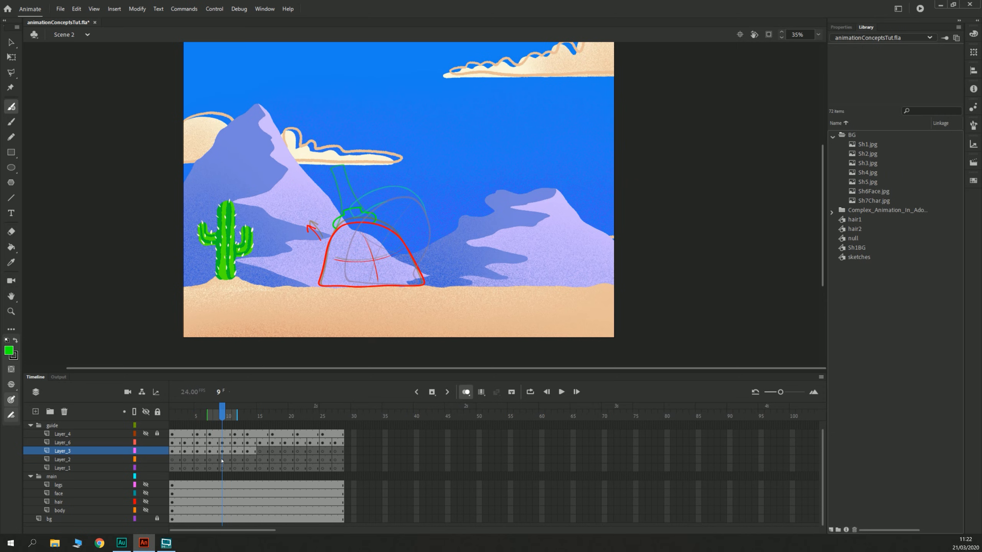
{"action": "key", "text": "period"}
{"action": "key", "text": "period"}
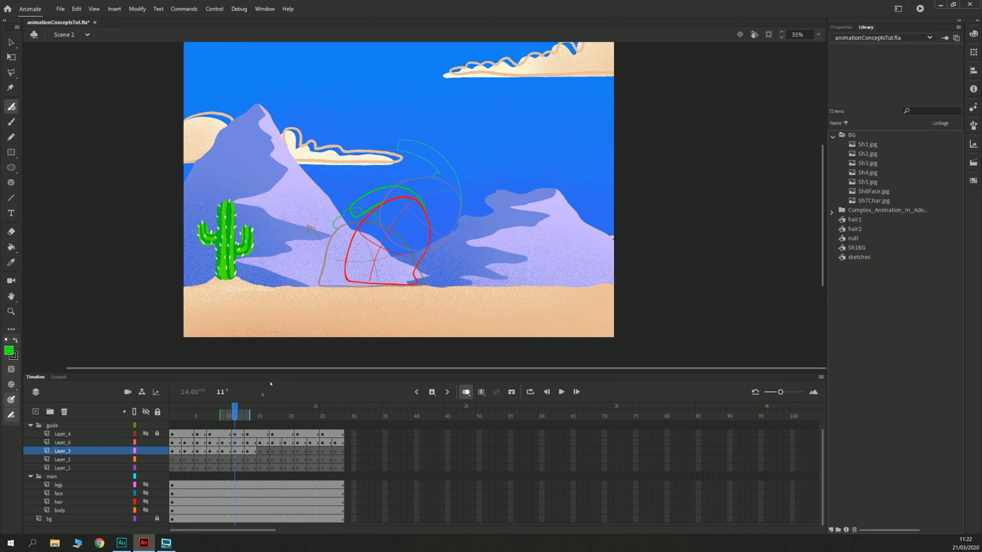
{"action": "left_click_drag", "start_coordinate": [365, 187], "coordinate": [336, 213]}
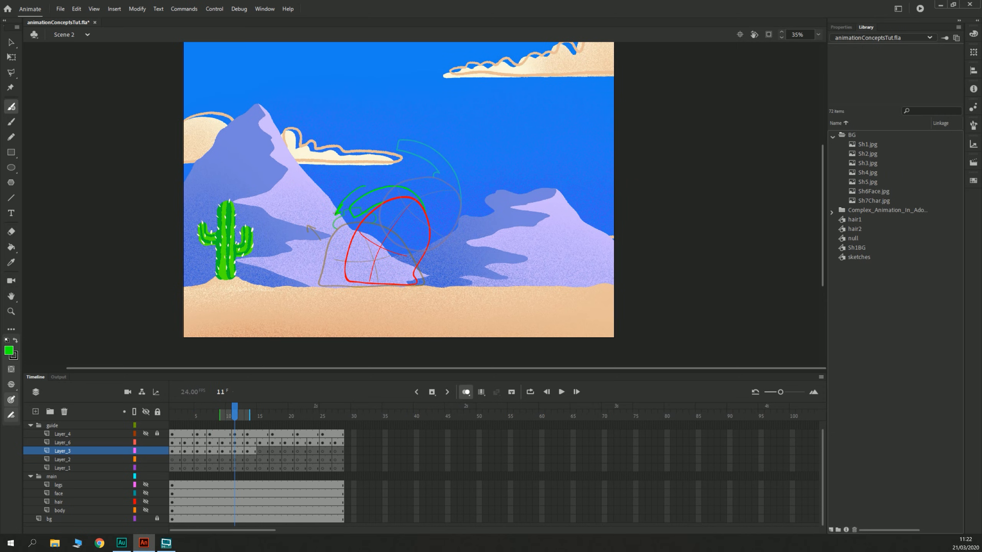
Step: Show Layer_4 and sketch green hair curving upward from the rear of the body on frame 15 of Layer_3
{"action": "key", "text": "period"}
{"action": "key", "text": "period"}
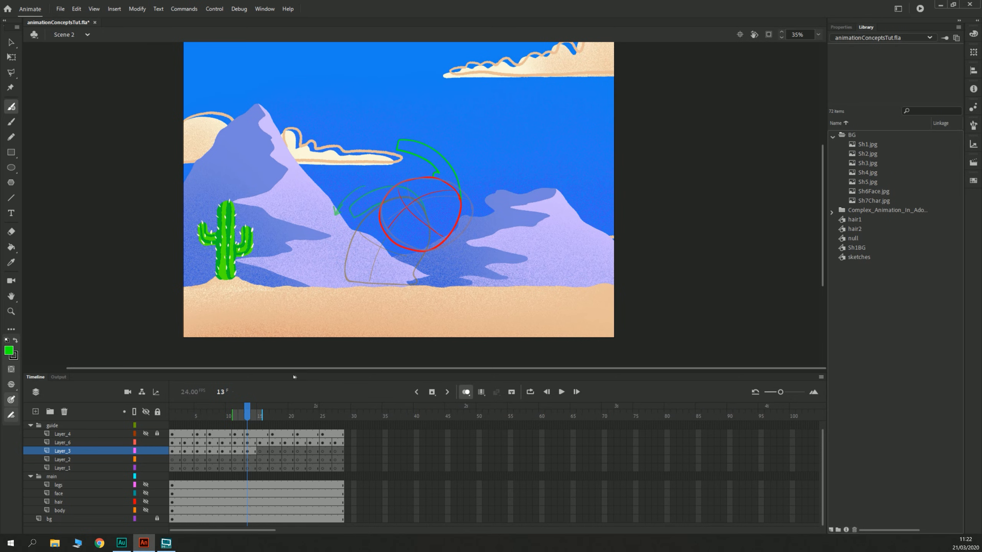
{"action": "key", "text": "period"}
{"action": "key", "text": "period"}
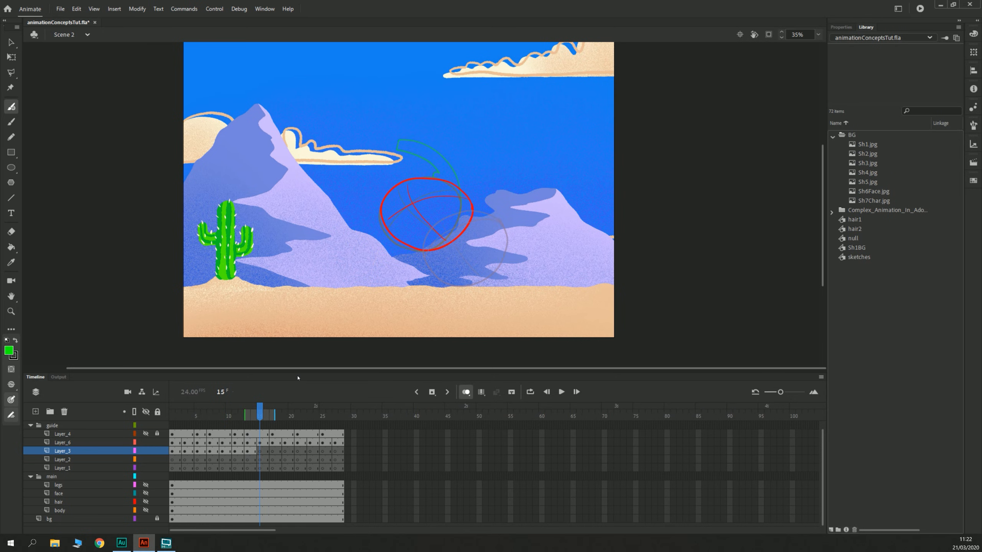
{"action": "key", "text": "ctrl+equal"}
{"action": "mouse_move", "coordinate": [415, 247]}
{"action": "left_mouse_down"}
{"action": "mouse_move", "coordinate": [203, 325]}
{"action": "mouse_move", "coordinate": [302, 250]}
{"action": "left_mouse_up"}
{"action": "left_click", "coordinate": [145, 433]}
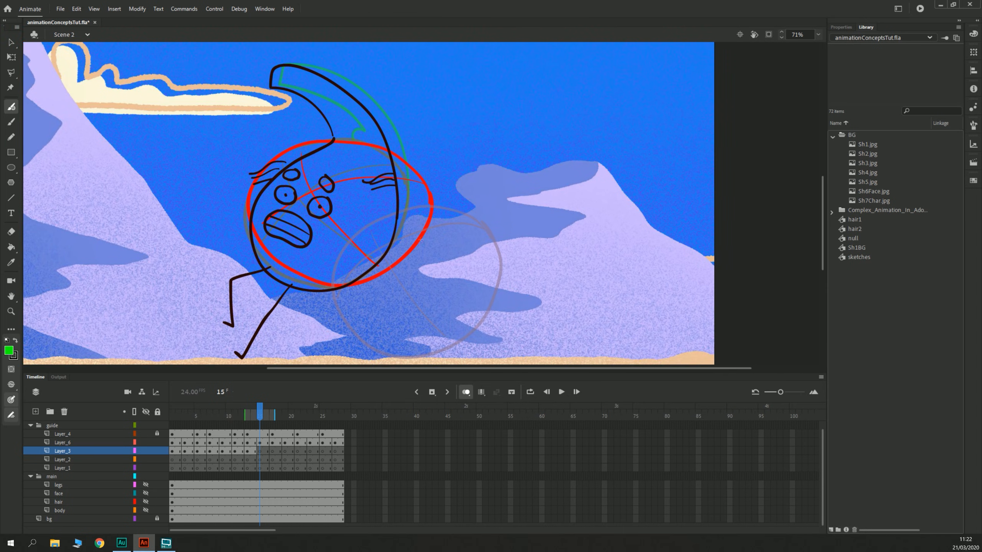
{"action": "mouse_move", "coordinate": [410, 249]}
{"action": "left_mouse_down"}
{"action": "mouse_move", "coordinate": [461, 153]}
{"action": "mouse_move", "coordinate": [453, 93]}
{"action": "mouse_move", "coordinate": [433, 61]}
{"action": "mouse_move", "coordinate": [406, 72]}
{"action": "mouse_move", "coordinate": [427, 109]}
{"action": "mouse_move", "coordinate": [429, 169]}
{"action": "left_mouse_up"}
Step: Sketch green hair rising from the back of the rolling body on frame 17 of Layer_3
{"action": "left_click", "coordinate": [272, 451]}
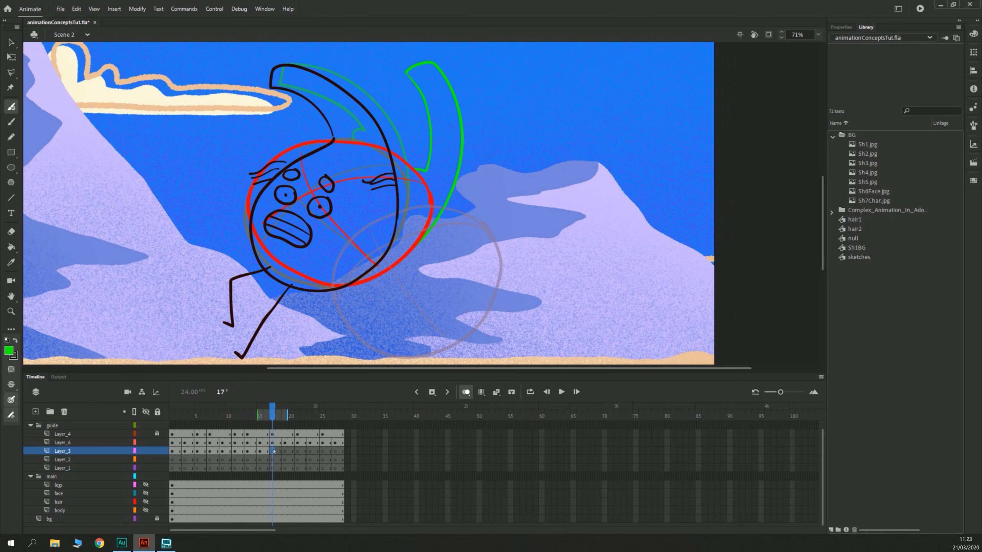
{"action": "left_click_drag", "start_coordinate": [400, 277], "coordinate": [314, 230]}
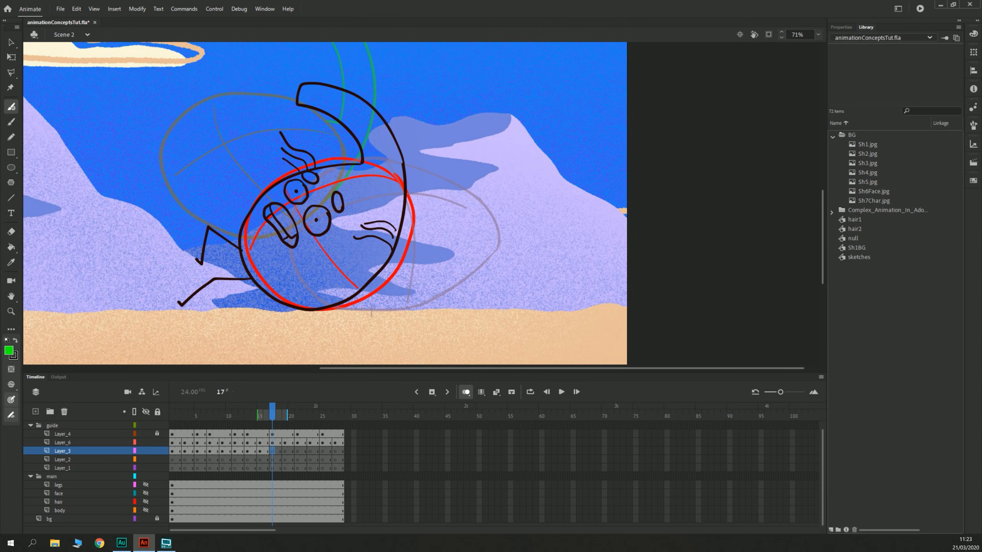
{"action": "mouse_move", "coordinate": [398, 267]}
{"action": "left_mouse_down"}
{"action": "mouse_move", "coordinate": [440, 205]}
{"action": "mouse_move", "coordinate": [462, 136]}
{"action": "mouse_move", "coordinate": [458, 73]}
{"action": "mouse_move", "coordinate": [432, 73]}
{"action": "mouse_move", "coordinate": [435, 126]}
{"action": "mouse_move", "coordinate": [423, 162]}
{"action": "mouse_move", "coordinate": [408, 173]}
{"action": "mouse_move", "coordinate": [369, 164]}
{"action": "left_mouse_up"}
{"action": "mouse_move", "coordinate": [207, 242]}
{"action": "left_mouse_down"}
{"action": "mouse_move", "coordinate": [231, 304]}
{"action": "mouse_move", "coordinate": [222, 291]}
{"action": "left_mouse_up"}
Step: Sketch green hair curving up and forward over the stretched body's leading edge on frame 19 of Layer_3
{"action": "left_click", "coordinate": [285, 451]}
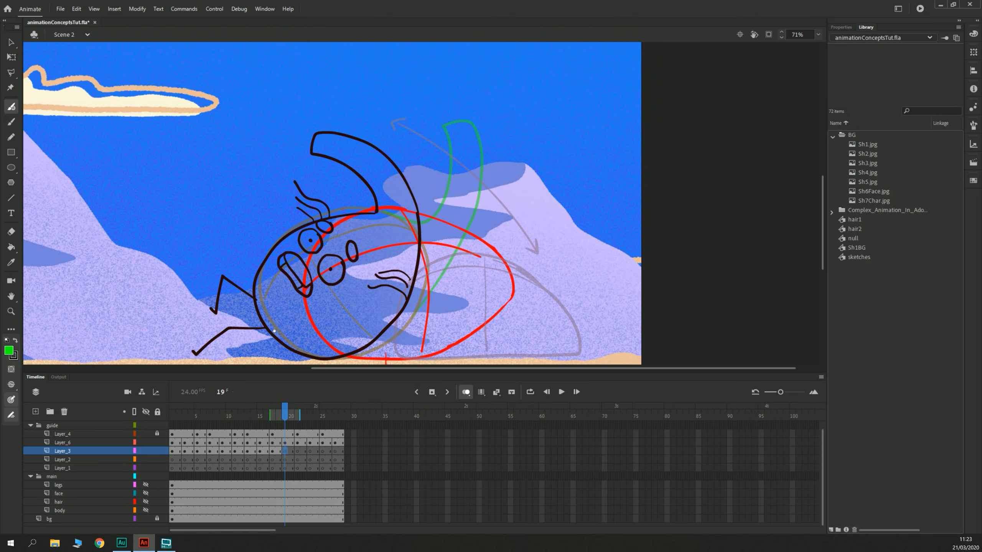
{"action": "left_click_drag", "start_coordinate": [284, 334], "coordinate": [267, 301]}
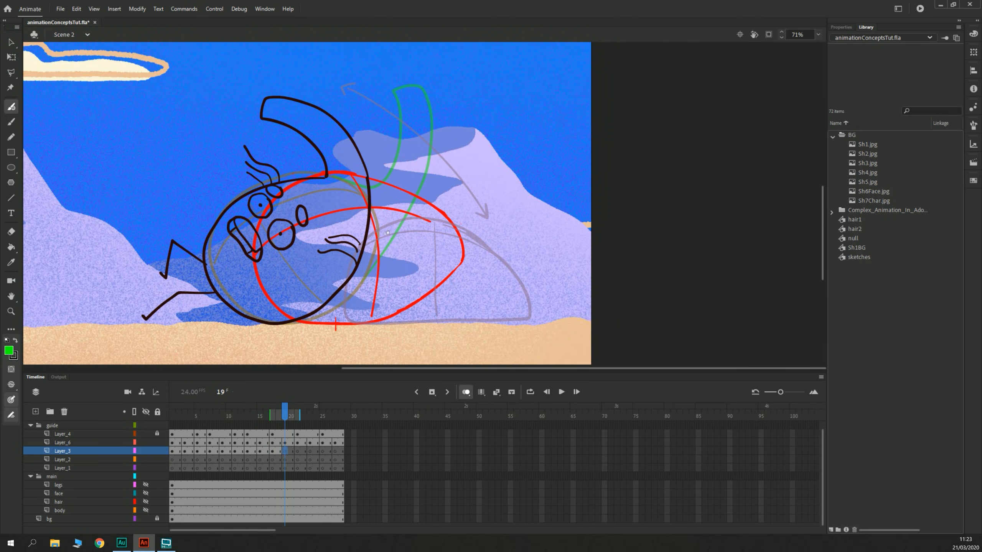
{"action": "mouse_move", "coordinate": [426, 295]}
{"action": "left_mouse_down"}
{"action": "mouse_move", "coordinate": [476, 248]}
{"action": "mouse_move", "coordinate": [488, 210]}
{"action": "mouse_move", "coordinate": [476, 143]}
{"action": "mouse_move", "coordinate": [439, 113]}
{"action": "mouse_move", "coordinate": [423, 130]}
{"action": "mouse_move", "coordinate": [454, 168]}
{"action": "mouse_move", "coordinate": [446, 212]}
{"action": "left_mouse_up"}
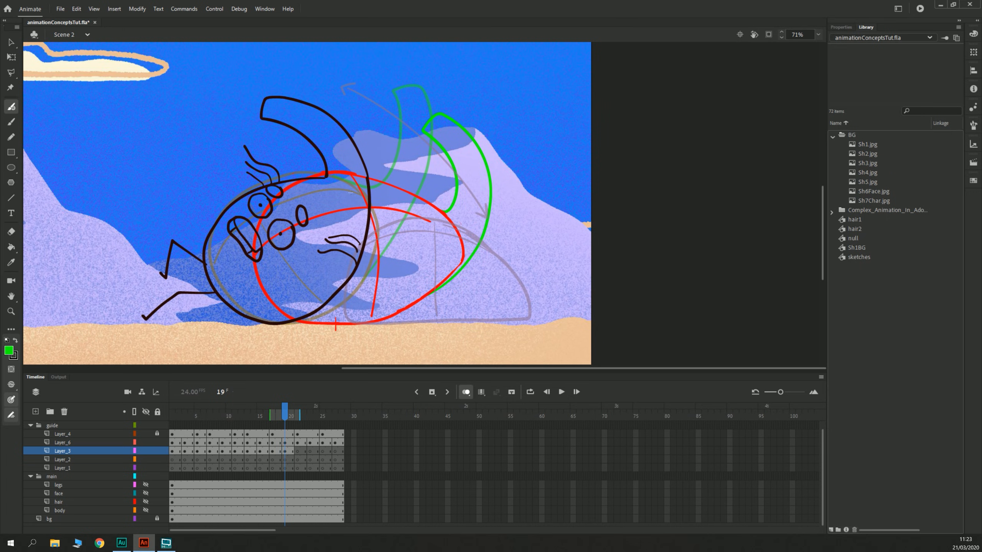
Step: Sketch green hair curving up from the ground end of the squashed body on frame 21 of Layer_3
{"action": "left_click", "coordinate": [297, 451]}
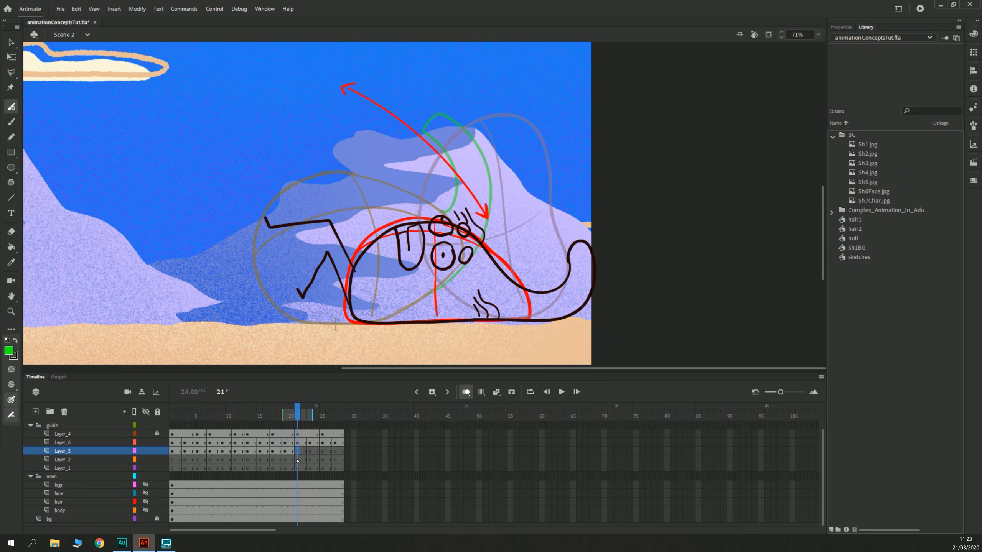
{"action": "scroll", "coordinate": [236, 320], "scroll_direction": "down", "scroll_amount": 1}
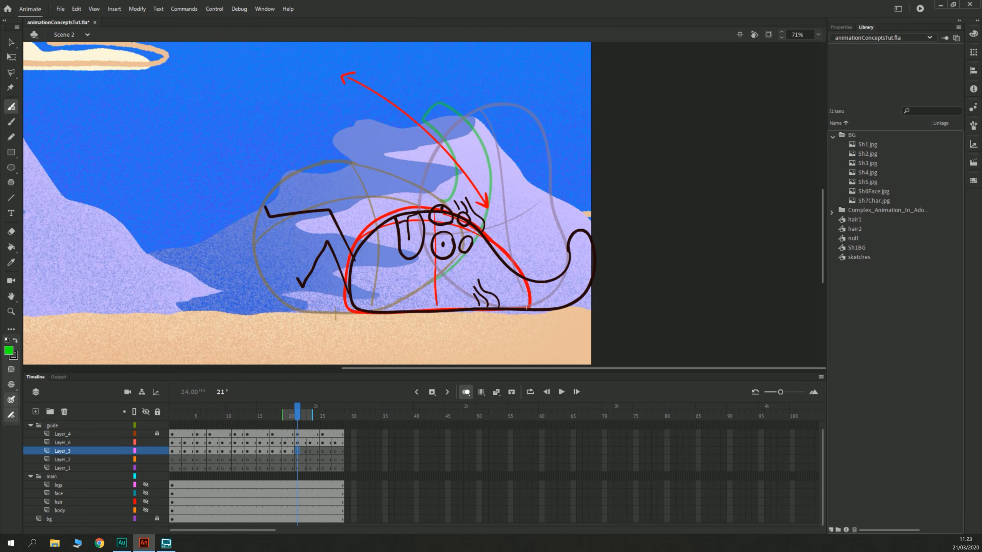
{"action": "mouse_move", "coordinate": [526, 308]}
{"action": "left_mouse_down"}
{"action": "mouse_move", "coordinate": [561, 293]}
{"action": "mouse_move", "coordinate": [578, 267]}
{"action": "mouse_move", "coordinate": [578, 234]}
{"action": "mouse_move", "coordinate": [561, 197]}
{"action": "mouse_move", "coordinate": [511, 161]}
{"action": "mouse_move", "coordinate": [493, 175]}
{"action": "mouse_move", "coordinate": [520, 225]}
{"action": "mouse_move", "coordinate": [508, 247]}
{"action": "left_mouse_up"}
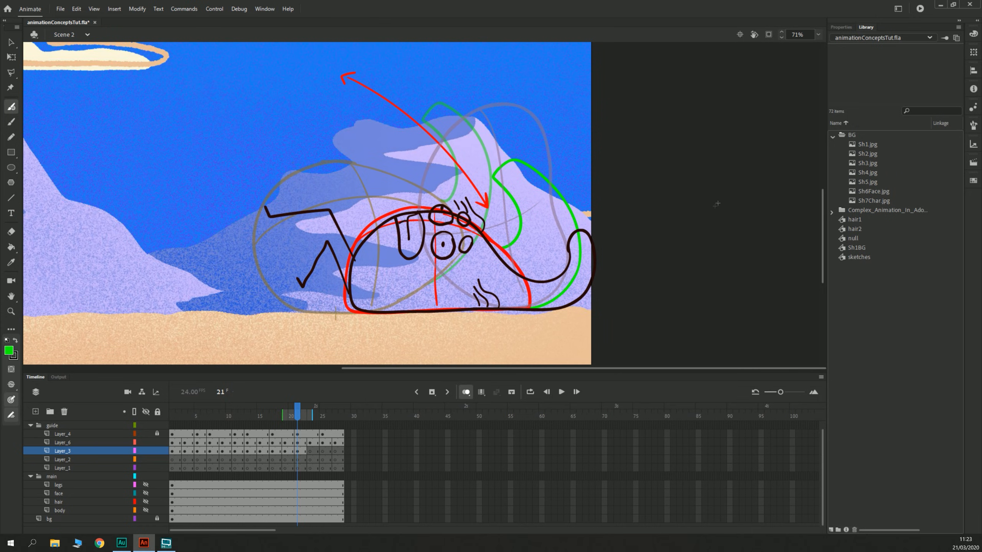
Step: Sketch three stacked green boxes beside the stage on frame 21, the middle one tall with a vertical double-headed arrow next to it
{"action": "mouse_move", "coordinate": [717, 227]}
{"action": "left_mouse_down"}
{"action": "mouse_move", "coordinate": [716, 192]}
{"action": "mouse_move", "coordinate": [674, 189]}
{"action": "mouse_move", "coordinate": [672, 226]}
{"action": "mouse_move", "coordinate": [717, 222]}
{"action": "left_mouse_up"}
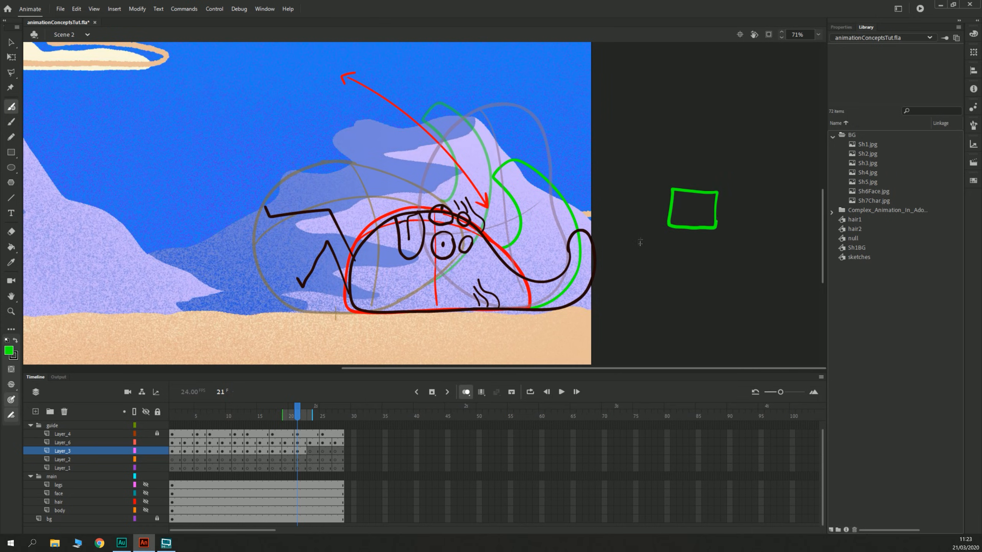
{"action": "scroll", "coordinate": [342, 318], "scroll_direction": "up", "scroll_amount": 2}
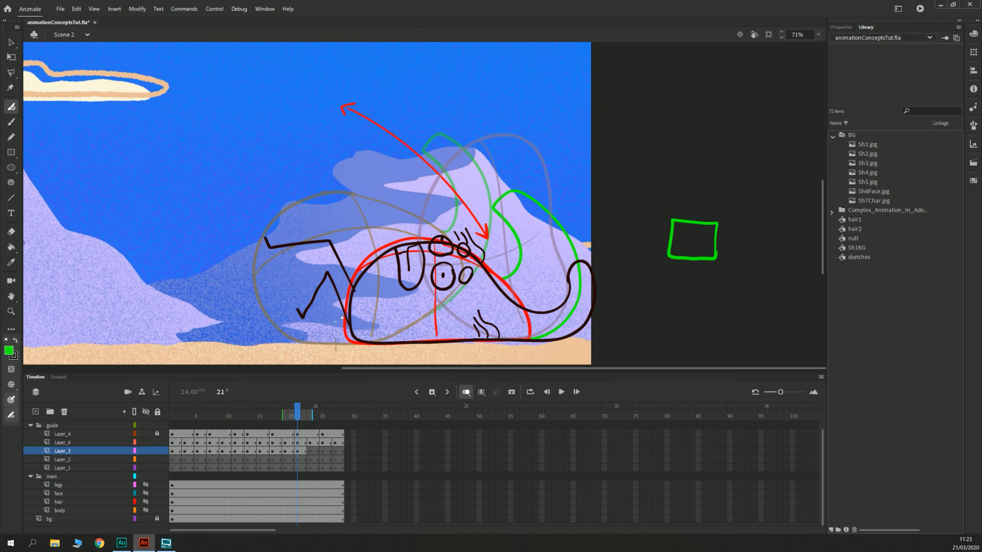
{"action": "mouse_move", "coordinate": [718, 100]}
{"action": "left_mouse_down"}
{"action": "mouse_move", "coordinate": [714, 71]}
{"action": "mouse_move", "coordinate": [680, 68]}
{"action": "mouse_move", "coordinate": [671, 95]}
{"action": "mouse_move", "coordinate": [718, 99]}
{"action": "left_mouse_up"}
{"action": "mouse_move", "coordinate": [713, 143]}
{"action": "left_mouse_down"}
{"action": "mouse_move", "coordinate": [669, 178]}
{"action": "mouse_move", "coordinate": [707, 181]}
{"action": "mouse_move", "coordinate": [714, 139]}
{"action": "left_mouse_up"}
{"action": "key", "text": "ctrl+z"}
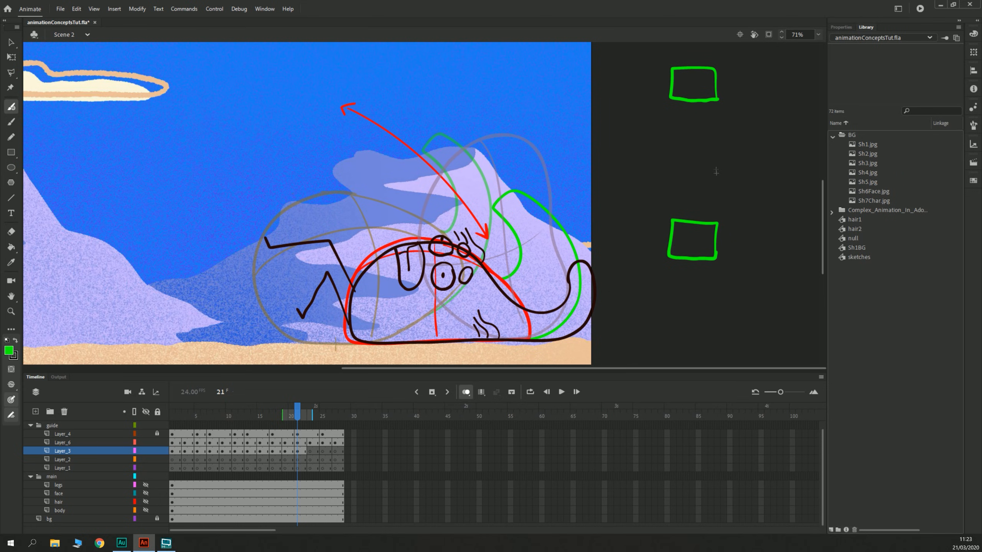
{"action": "mouse_move", "coordinate": [716, 194]}
{"action": "left_mouse_down"}
{"action": "mouse_move", "coordinate": [699, 123]}
{"action": "mouse_move", "coordinate": [674, 121]}
{"action": "mouse_move", "coordinate": [669, 195]}
{"action": "mouse_move", "coordinate": [717, 200]}
{"action": "left_mouse_up"}
{"action": "mouse_move", "coordinate": [657, 188]}
{"action": "left_mouse_down"}
{"action": "mouse_move", "coordinate": [660, 131]}
{"action": "mouse_move", "coordinate": [666, 143]}
{"action": "left_mouse_up"}
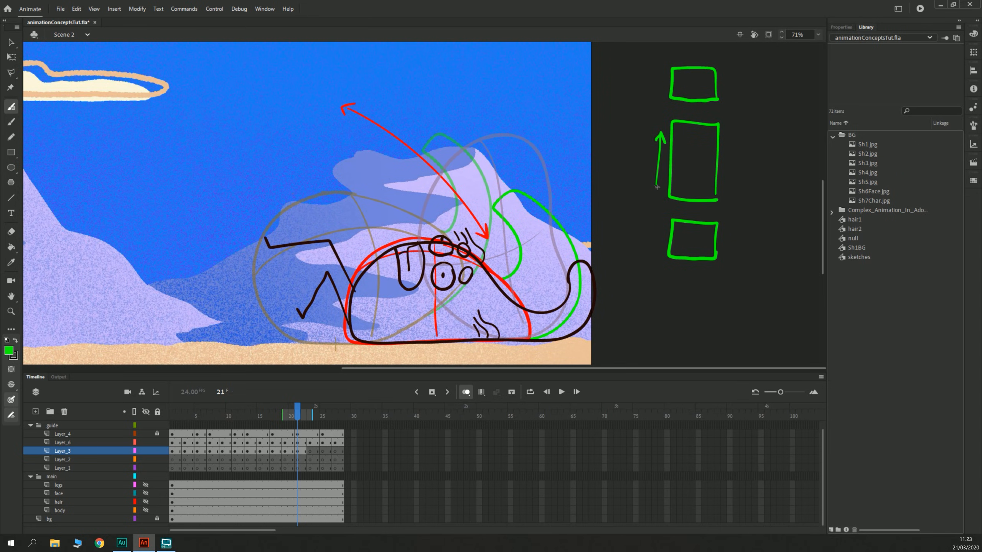
{"action": "left_click_drag", "start_coordinate": [652, 180], "coordinate": [662, 181]}
Step: Sketch green hair curling up from the body's base on frame 23 and hanging short beneath the head on frame 25 of Layer_3
{"action": "left_click", "coordinate": [311, 453]}
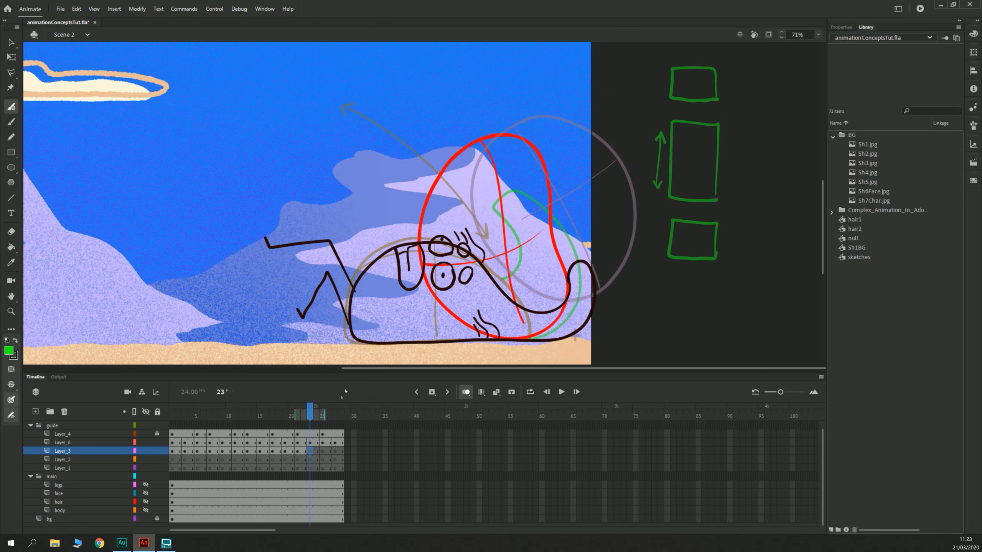
{"action": "mouse_move", "coordinate": [515, 339]}
{"action": "left_mouse_down"}
{"action": "mouse_move", "coordinate": [568, 337]}
{"action": "mouse_move", "coordinate": [593, 316]}
{"action": "mouse_move", "coordinate": [595, 238]}
{"action": "mouse_move", "coordinate": [565, 247]}
{"action": "mouse_move", "coordinate": [571, 282]}
{"action": "left_mouse_up"}
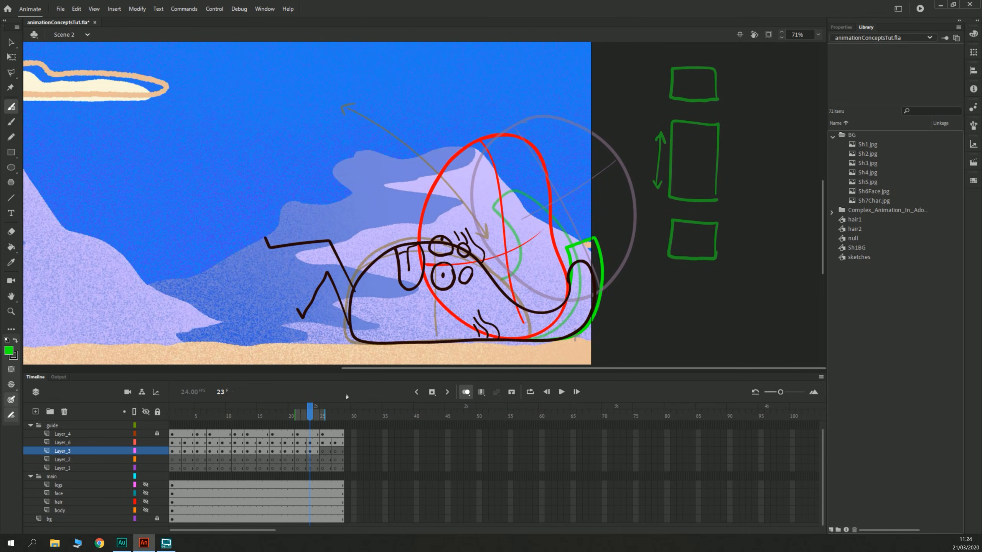
{"action": "left_click", "coordinate": [323, 452]}
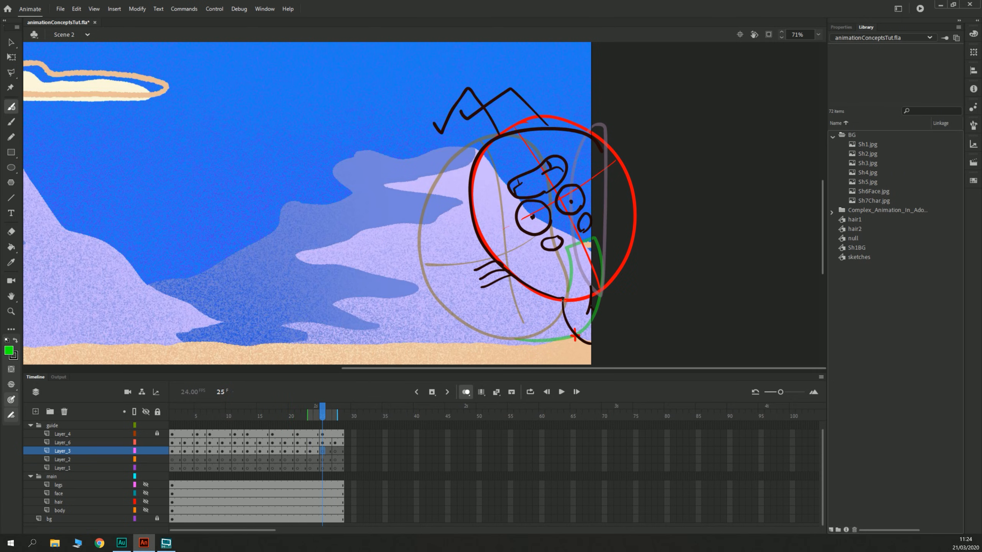
{"action": "mouse_move", "coordinate": [562, 299]}
{"action": "left_mouse_down"}
{"action": "mouse_move", "coordinate": [572, 338]}
{"action": "mouse_move", "coordinate": [589, 343]}
{"action": "mouse_move", "coordinate": [611, 328]}
{"action": "mouse_move", "coordinate": [601, 290]}
{"action": "left_mouse_up"}
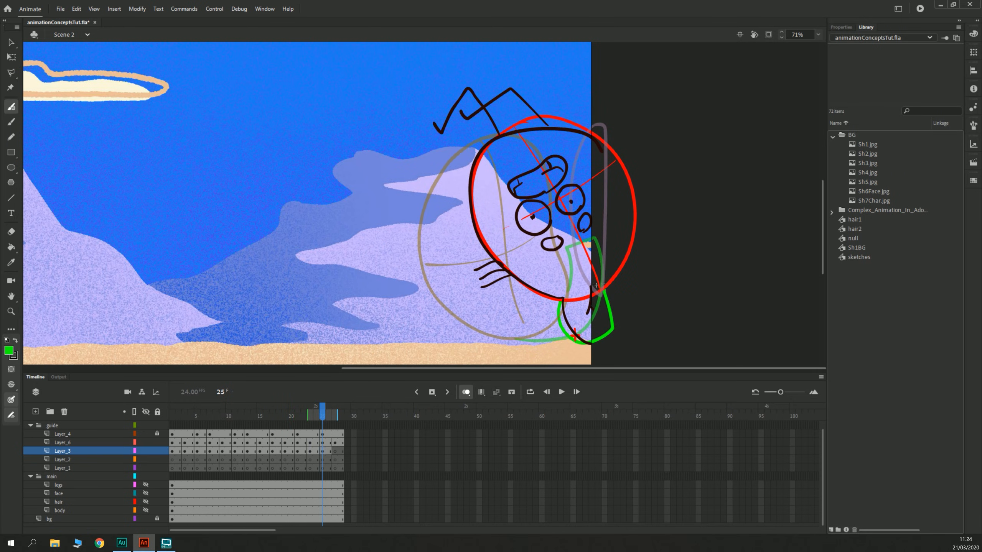
Step: Hide Layer_4 and repeatedly play back the animation from frame 1 to review the hair motion
{"action": "left_click", "coordinate": [334, 450]}
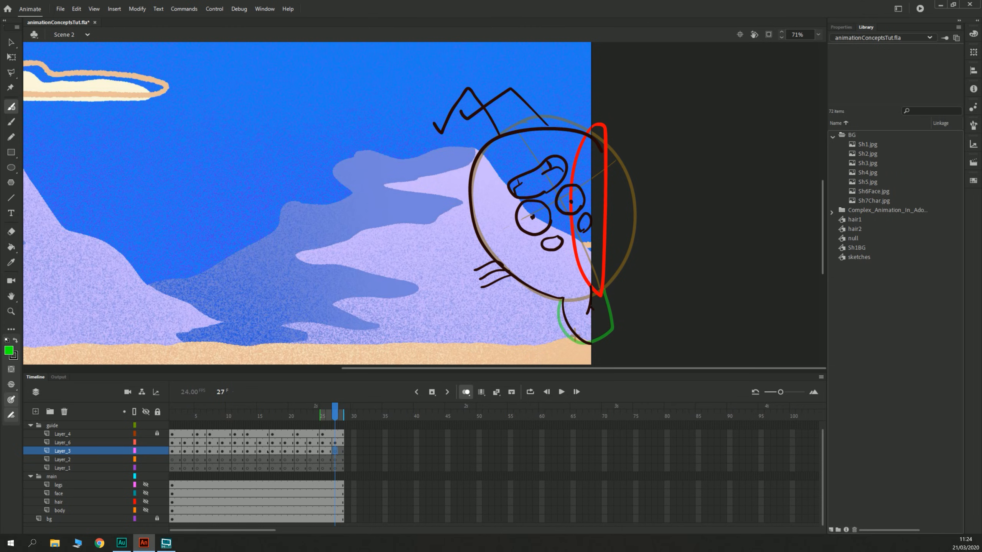
{"action": "left_click", "coordinate": [172, 434]}
{"action": "key", "text": "ctrl+minus"}
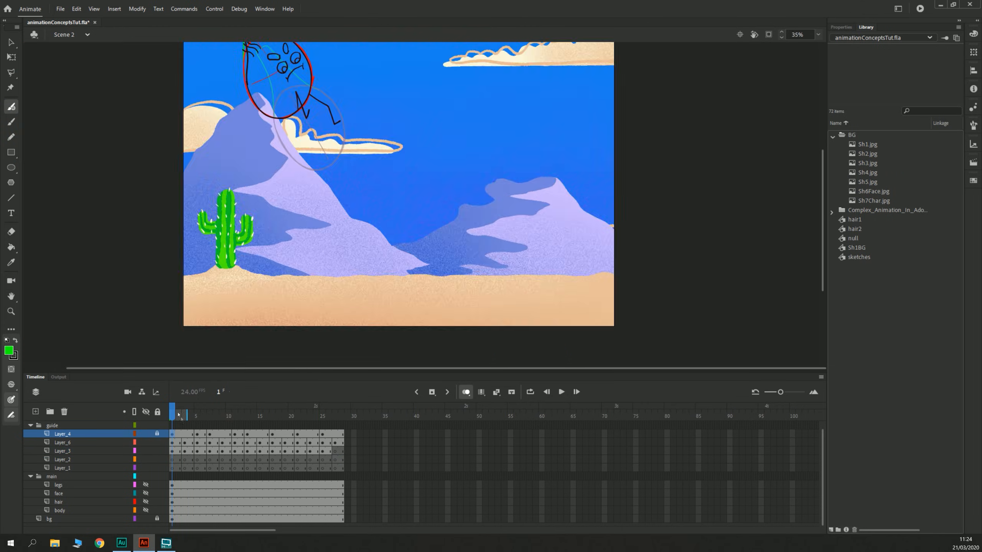
{"action": "left_click_drag", "start_coordinate": [184, 251], "coordinate": [164, 292]}
{"action": "key", "text": "ctrl+minus"}
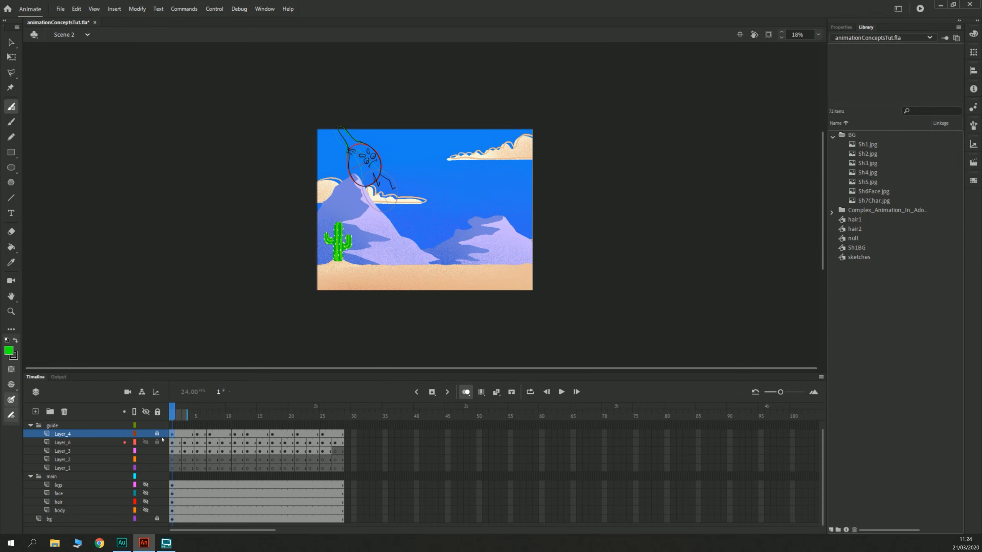
{"action": "left_click", "coordinate": [146, 434]}
{"action": "key", "text": "Return"}
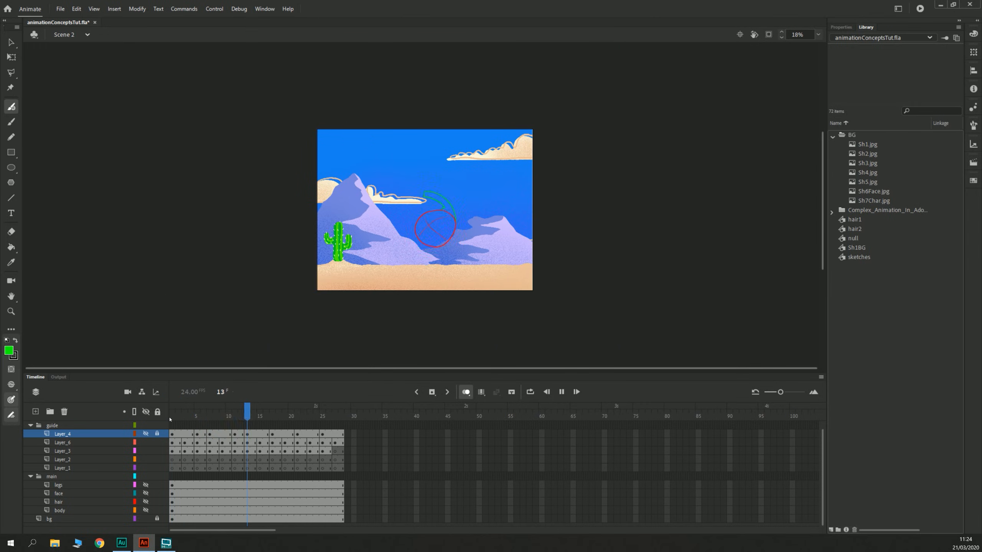
{"action": "key", "text": "Return"}
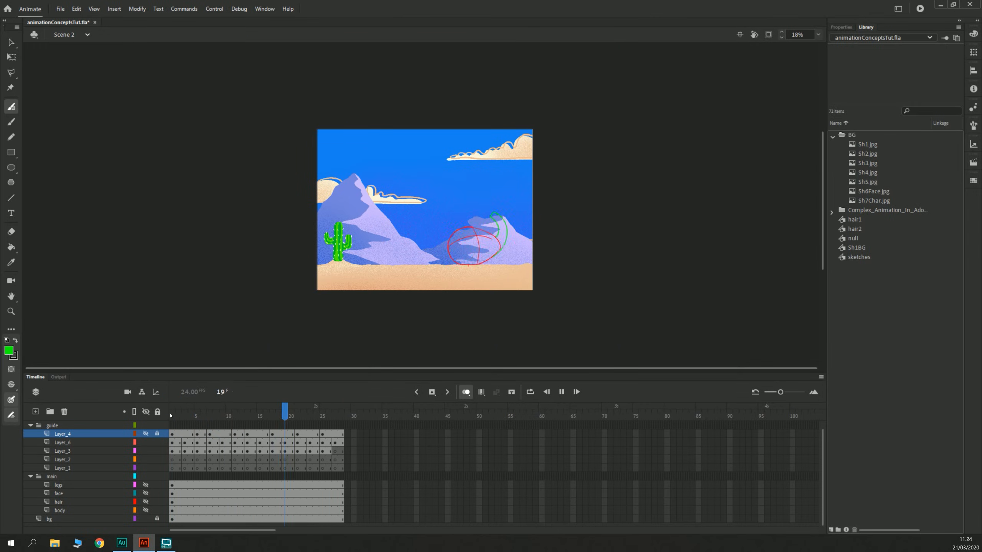
{"action": "key", "text": "Return"}
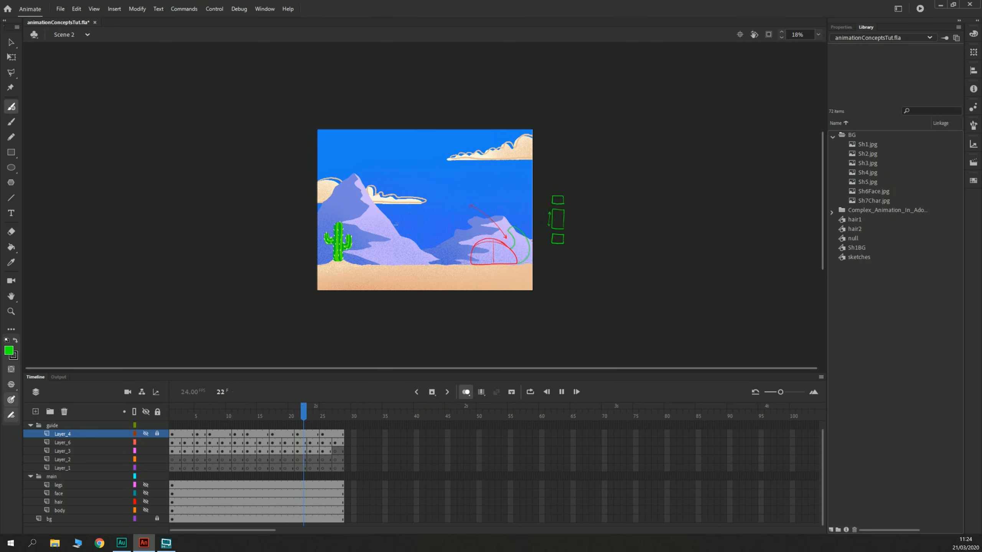
{"action": "key", "text": "Return"}
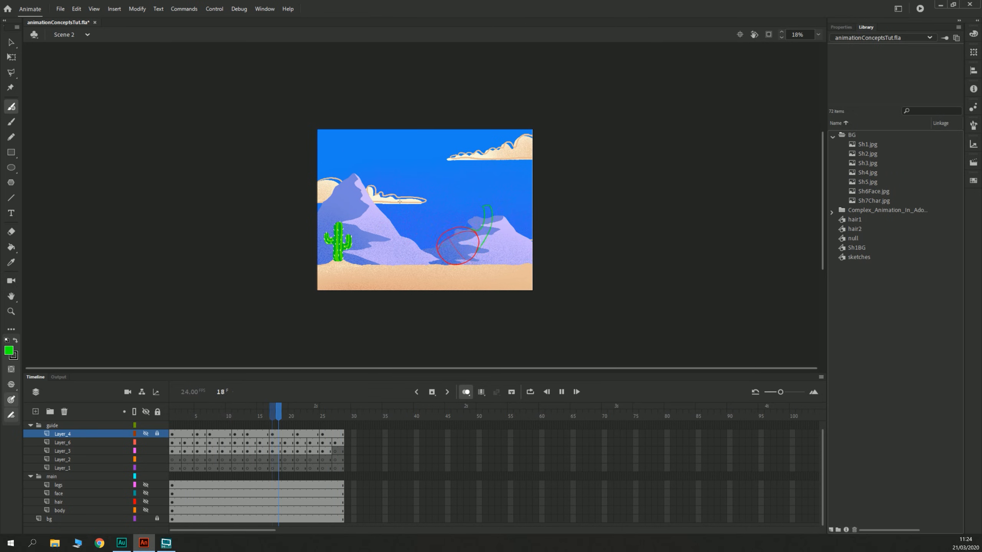
{"action": "key", "text": "Return"}
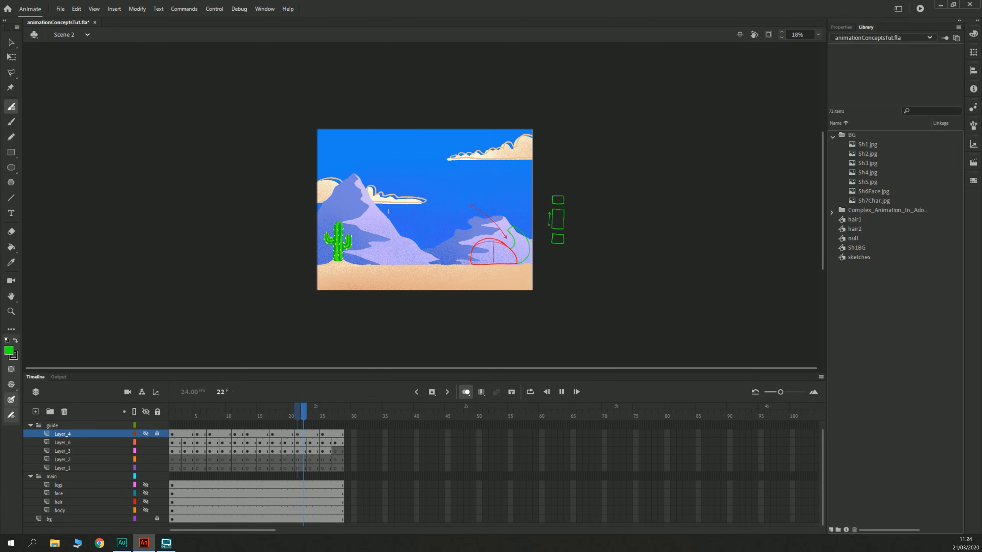
Step: Replace the hair on frame 15 of Layer_3 with a new green shape arching back over the top of the head
{"action": "left_click_drag", "start_coordinate": [182, 426], "coordinate": [257, 425]}
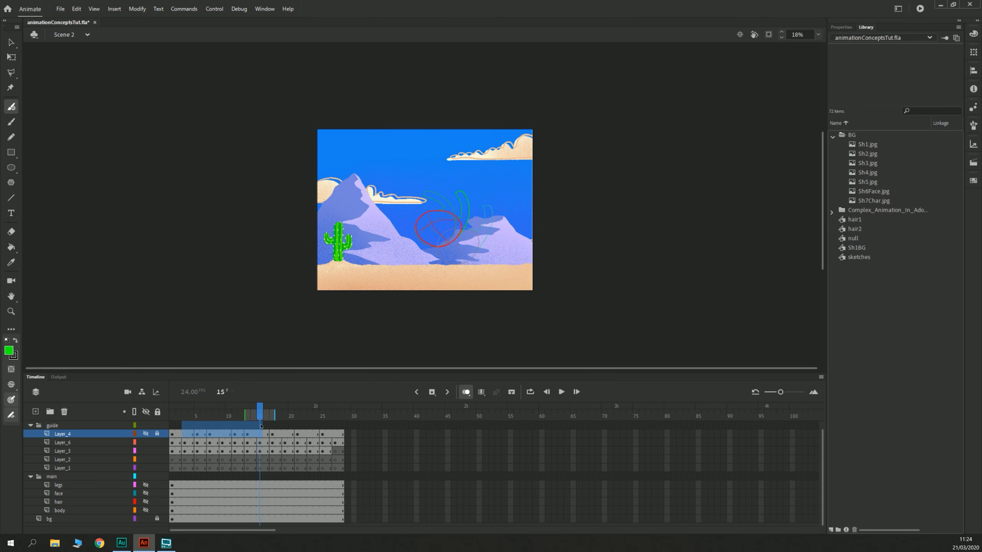
{"action": "left_click_drag", "start_coordinate": [262, 425], "coordinate": [266, 429]}
{"action": "left_click", "coordinate": [260, 451]}
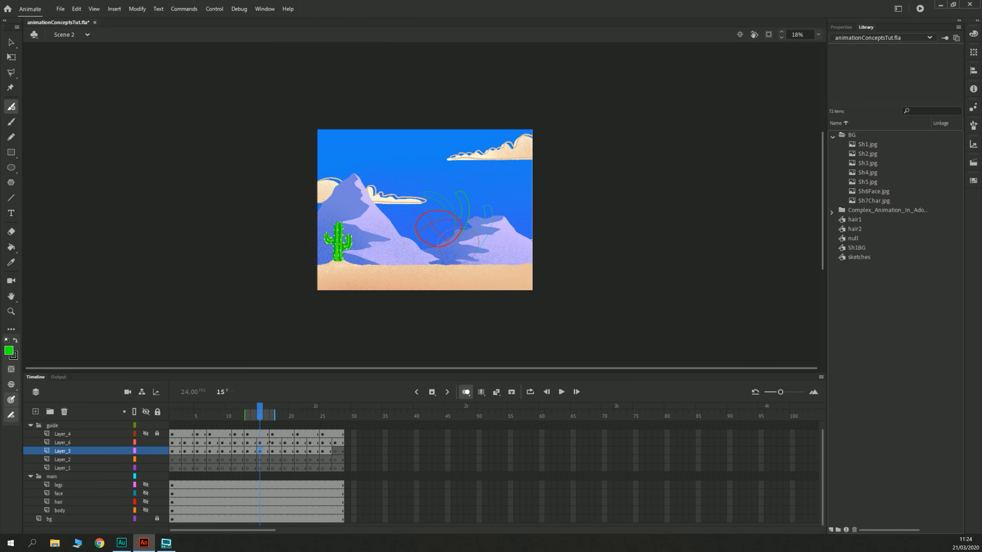
{"action": "key", "text": "ctrl+equal"}
{"action": "key", "text": "ctrl+equal"}
{"action": "left_click_drag", "start_coordinate": [401, 254], "coordinate": [240, 268]}
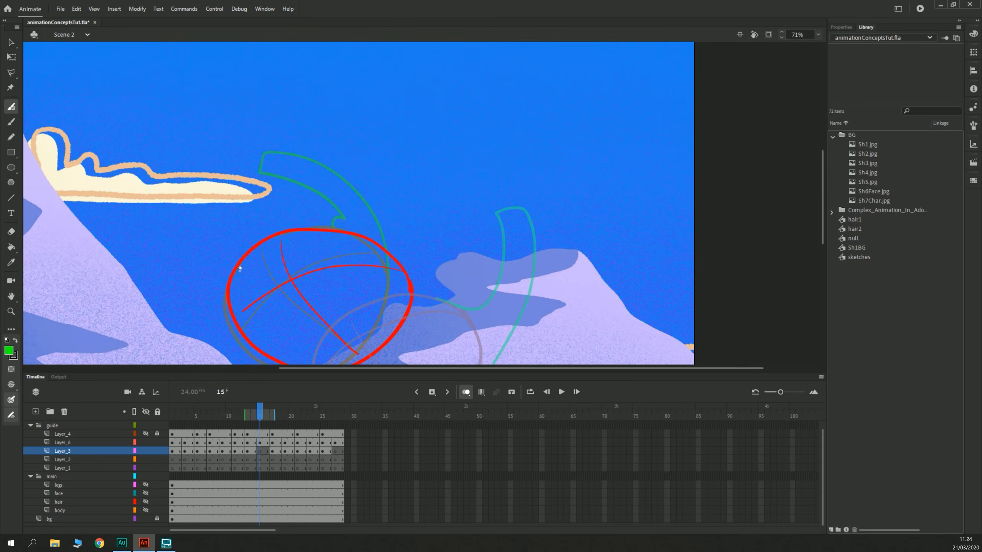
{"action": "mouse_move", "coordinate": [402, 321]}
{"action": "left_mouse_down"}
{"action": "mouse_move", "coordinate": [416, 282]}
{"action": "mouse_move", "coordinate": [402, 229]}
{"action": "mouse_move", "coordinate": [359, 199]}
{"action": "mouse_move", "coordinate": [280, 191]}
{"action": "mouse_move", "coordinate": [276, 217]}
{"action": "mouse_move", "coordinate": [352, 232]}
{"action": "left_mouse_up"}
{"action": "mouse_move", "coordinate": [71, 284]}
{"action": "left_mouse_down"}
{"action": "mouse_move", "coordinate": [175, 211]}
{"action": "mouse_move", "coordinate": [232, 266]}
{"action": "left_mouse_up"}
{"action": "scroll", "coordinate": [232, 266], "scroll_direction": "down", "scroll_amount": 2}
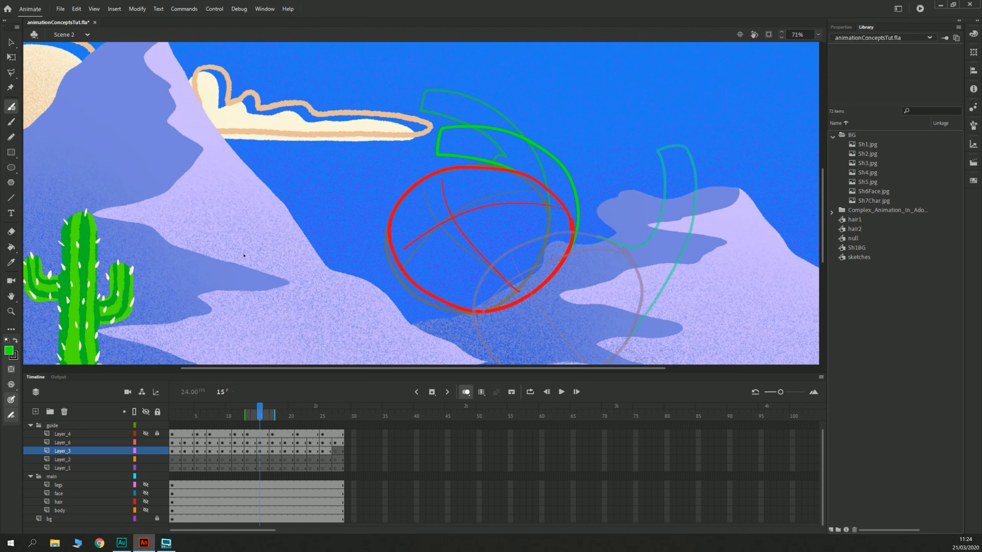
{"action": "key", "text": "ctrl+minus"}
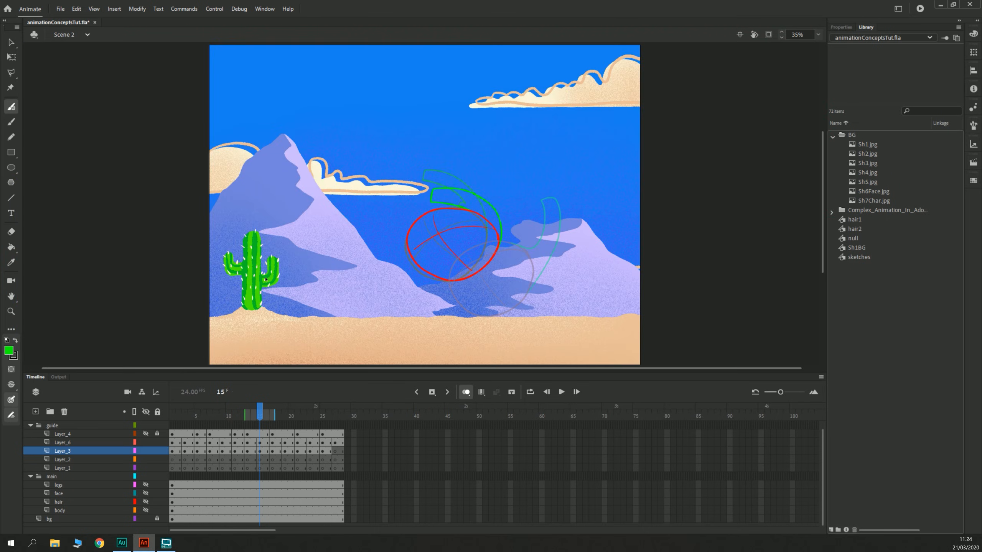
Step: Compare the neighbouring hair poses, then redraw the hair on frame 17 of Layer_3 as a curl arching back over the head
{"action": "left_click", "coordinate": [248, 451]}
{"action": "left_click", "coordinate": [235, 452]}
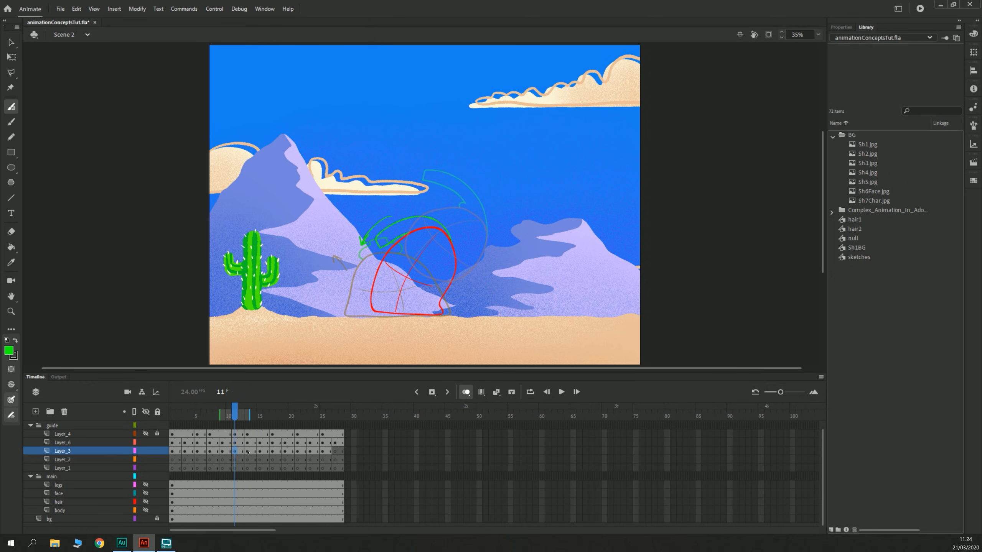
{"action": "left_click", "coordinate": [248, 452]}
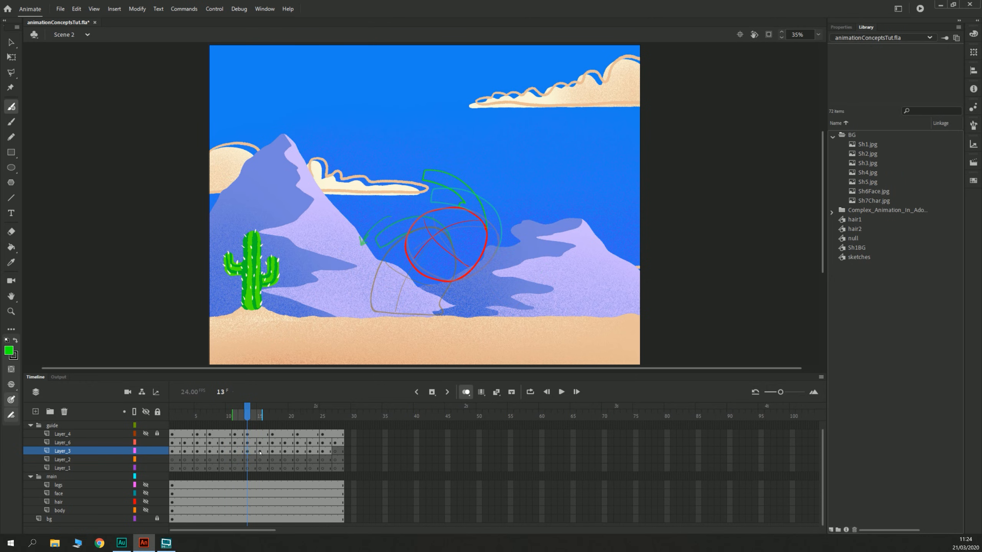
{"action": "left_click", "coordinate": [260, 451]}
{"action": "left_click", "coordinate": [273, 451]}
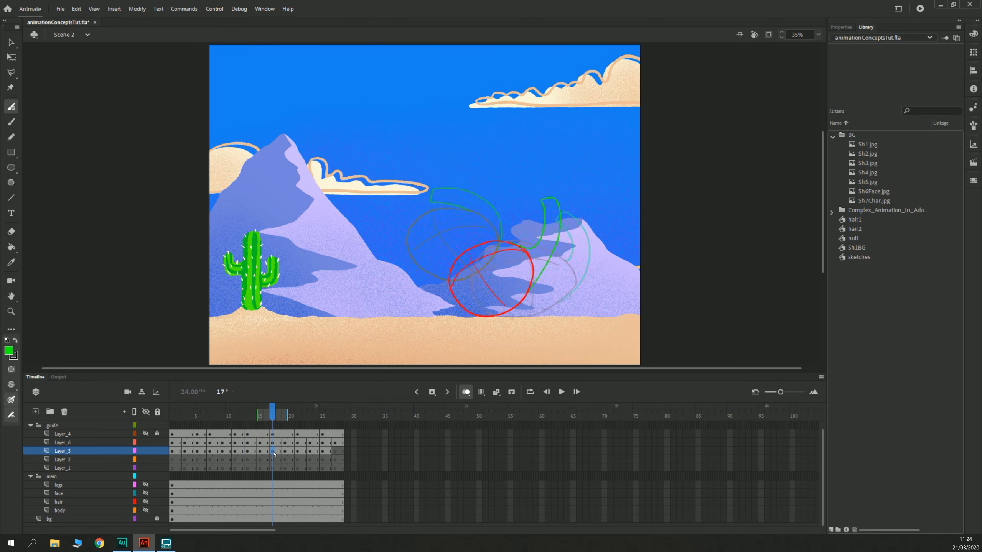
{"action": "key", "text": "Delete"}
{"action": "left_click_drag", "start_coordinate": [524, 300], "coordinate": [531, 290]}
{"action": "mouse_move", "coordinate": [542, 237]}
{"action": "left_mouse_down"}
{"action": "mouse_move", "coordinate": [504, 210]}
{"action": "mouse_move", "coordinate": [478, 216]}
{"action": "mouse_move", "coordinate": [480, 230]}
{"action": "mouse_move", "coordinate": [514, 241]}
{"action": "left_mouse_up"}
{"action": "left_click", "coordinate": [285, 452]}
Step: Play back the animation from frame 1 to review the reworked hair on frames 15 and 17
{"action": "left_click", "coordinate": [183, 430]}
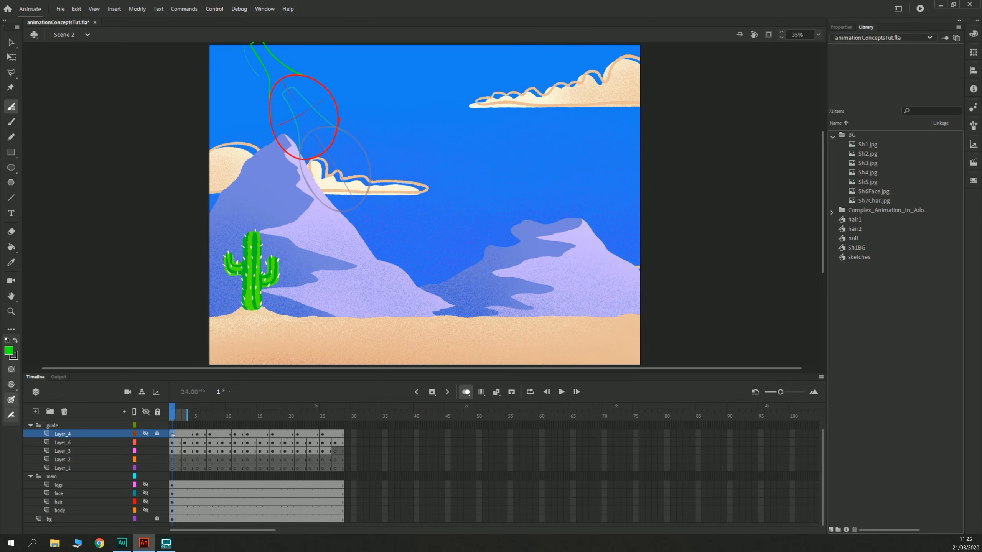
{"action": "key", "text": "Return"}
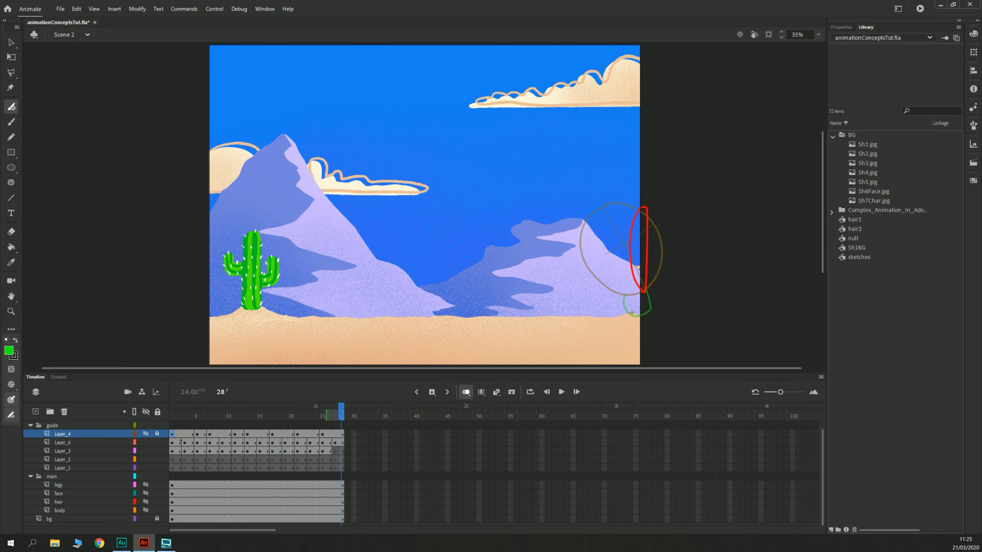
{"action": "key", "text": "Return"}
{"action": "key", "text": "Return"}
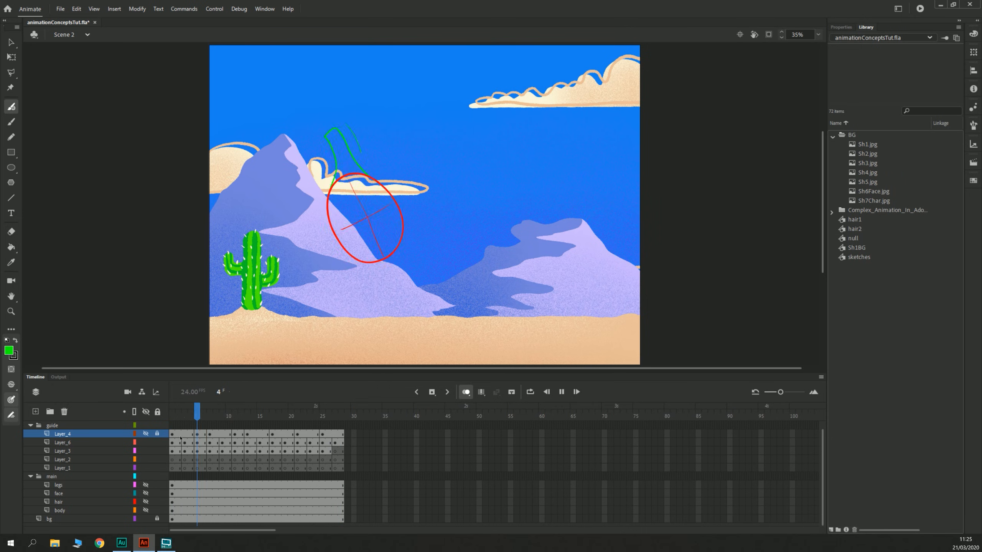
{"action": "left_click", "coordinate": [223, 435]}
Step: Redraw the green hair on frame 13 of Layer_3 as a smooth arc wrapping over the head and trailing behind it
{"action": "left_click_drag", "start_coordinate": [222, 435], "coordinate": [248, 443]}
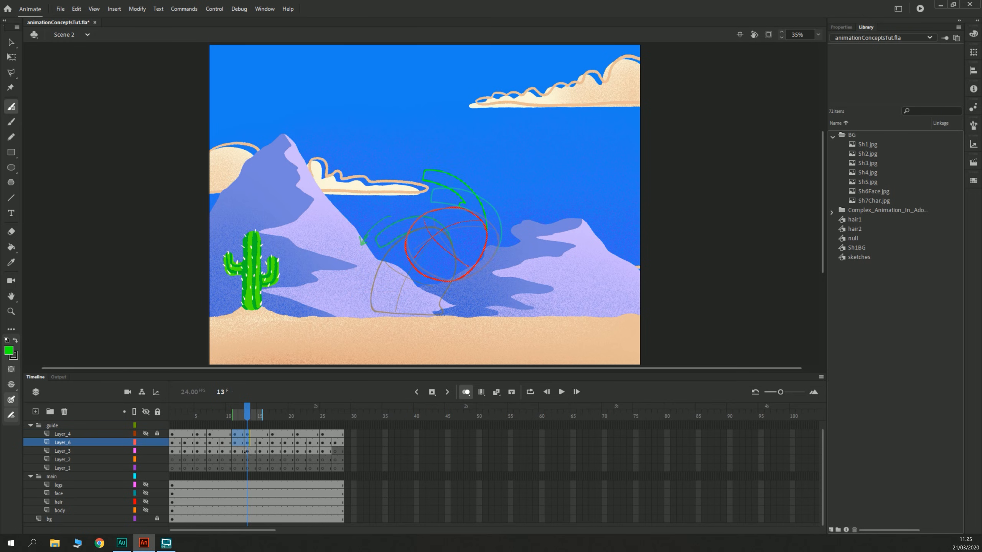
{"action": "left_click", "coordinate": [245, 452]}
{"action": "key", "text": "ctrl+="}
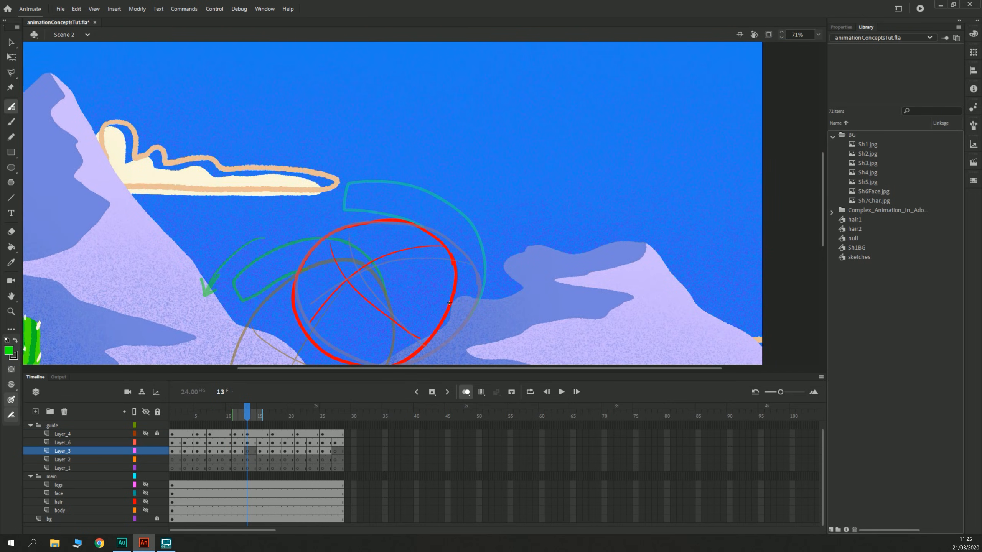
{"action": "mouse_move", "coordinate": [449, 304]}
{"action": "left_mouse_down"}
{"action": "mouse_move", "coordinate": [461, 231]}
{"action": "mouse_move", "coordinate": [432, 199]}
{"action": "mouse_move", "coordinate": [392, 184]}
{"action": "mouse_move", "coordinate": [346, 186]}
{"action": "mouse_move", "coordinate": [284, 215]}
{"action": "mouse_move", "coordinate": [292, 236]}
{"action": "mouse_move", "coordinate": [379, 222]}
{"action": "left_mouse_up"}
{"action": "left_click_drag", "start_coordinate": [173, 348], "coordinate": [266, 337]}
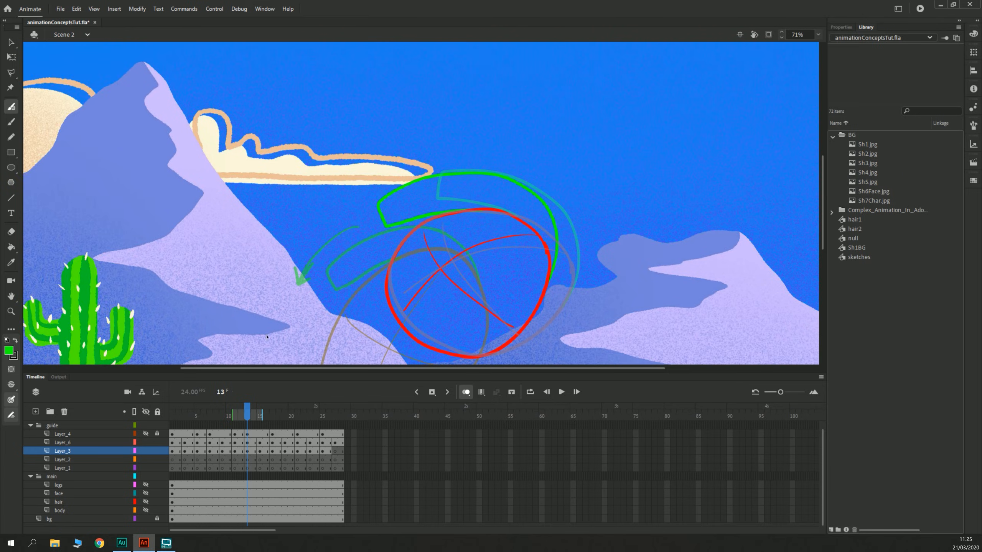
{"action": "key", "text": "ctrl+minus"}
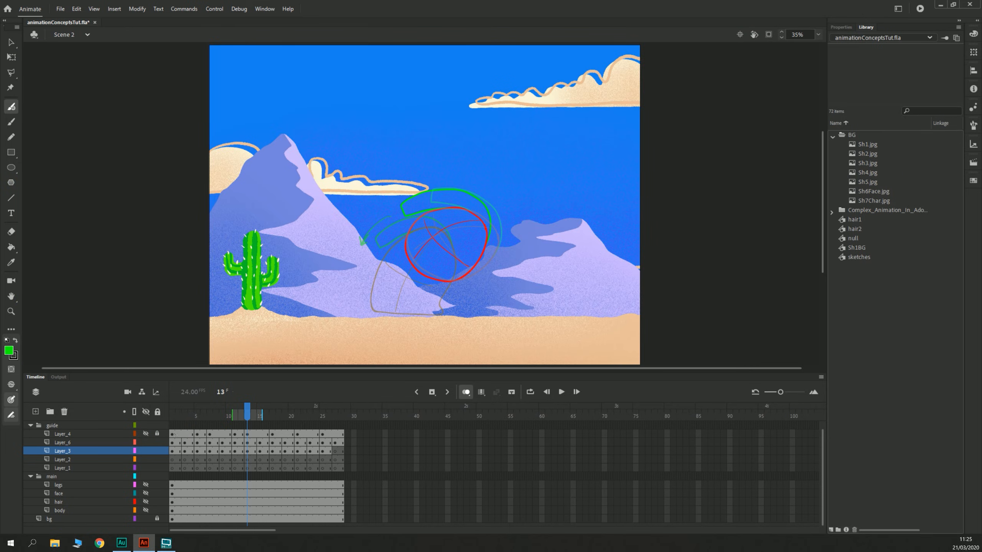
Step: Replay the animation several times from the start to check the hair motion with the new frame 13 drawing
{"action": "left_click", "coordinate": [176, 434]}
{"action": "key", "text": "Return"}
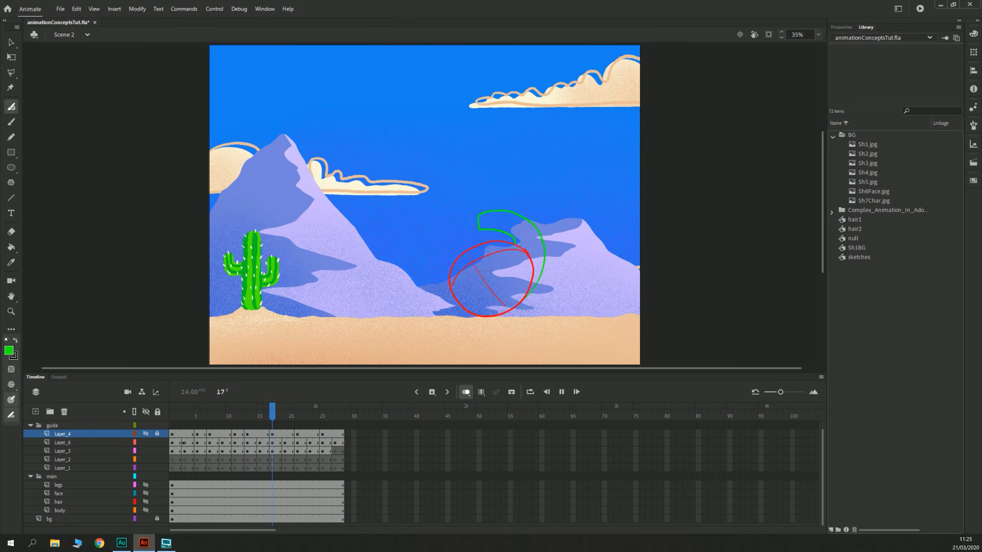
{"action": "mouse_move", "coordinate": [178, 434]}
{"action": "left_mouse_down"}
{"action": "mouse_move", "coordinate": [247, 438]}
{"action": "mouse_move", "coordinate": [177, 437]}
{"action": "left_mouse_up"}
{"action": "left_click", "coordinate": [150, 422]}
{"action": "key", "text": "Return"}
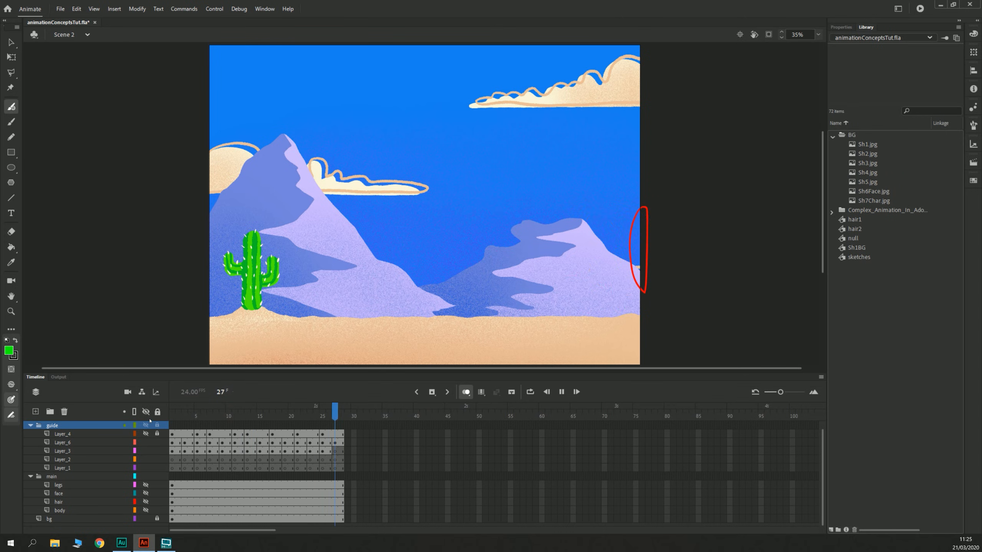
{"action": "key", "text": "Return"}
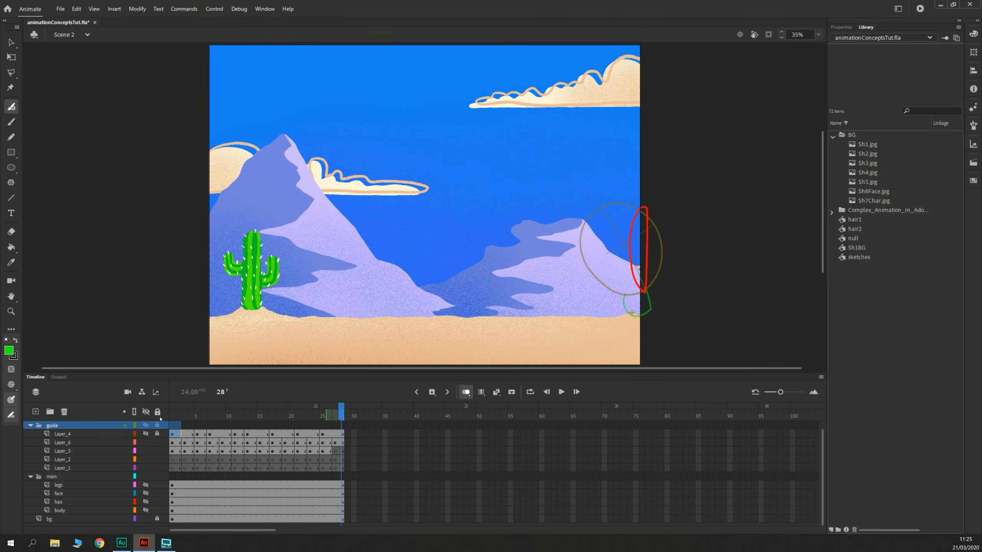
{"action": "key", "text": "Return"}
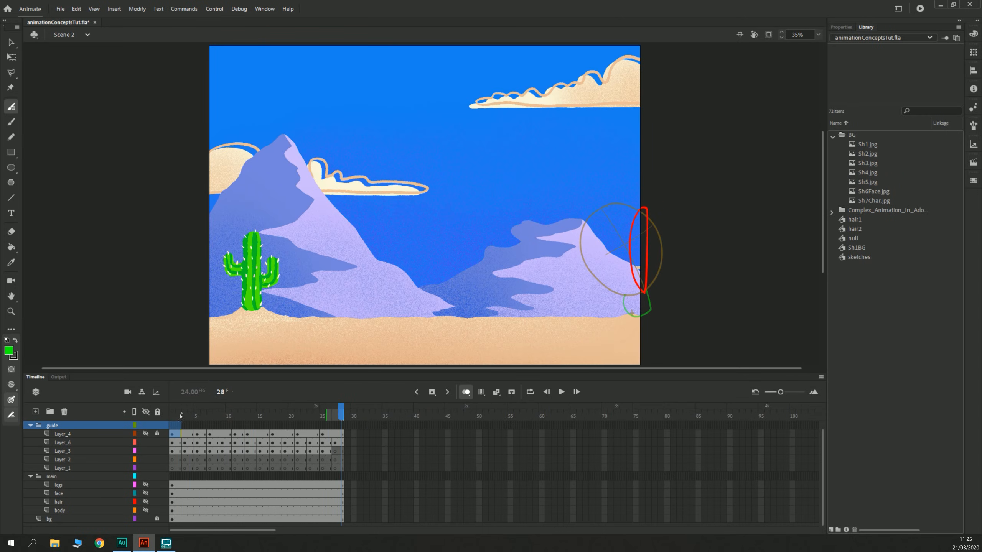
Step: Select frame 1 of Layer_2, show the Layer_4 character sketch for reference and set the brush colour to magenta
{"action": "left_click", "coordinate": [172, 461]}
{"action": "left_click", "coordinate": [146, 433]}
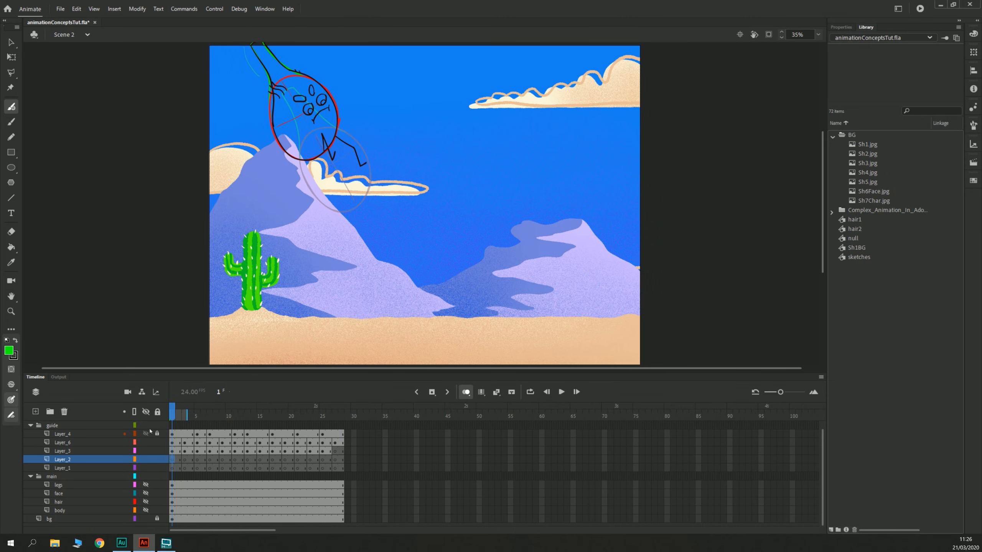
{"action": "key", "text": "ctrl+="}
{"action": "left_click_drag", "start_coordinate": [189, 150], "coordinate": [273, 282]}
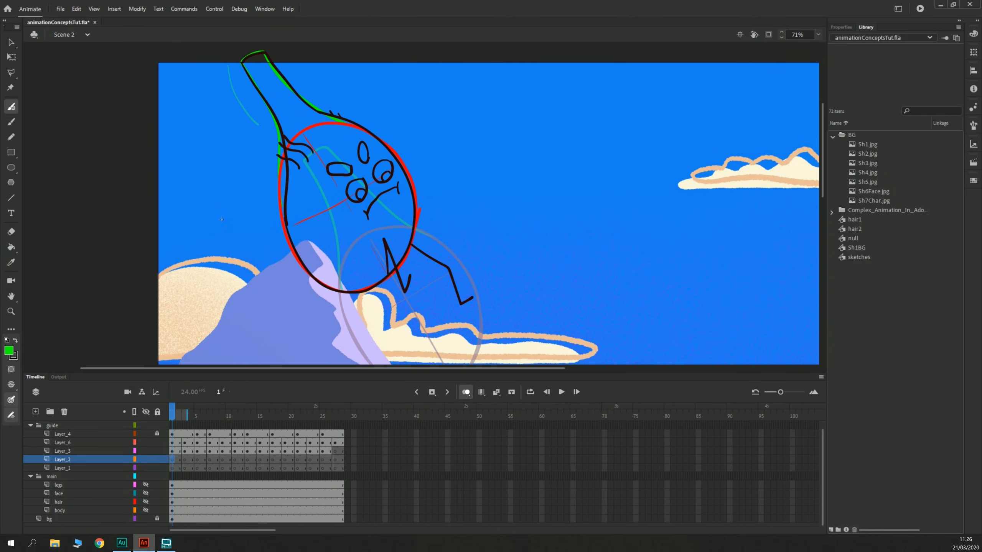
{"action": "left_click", "coordinate": [8, 351]}
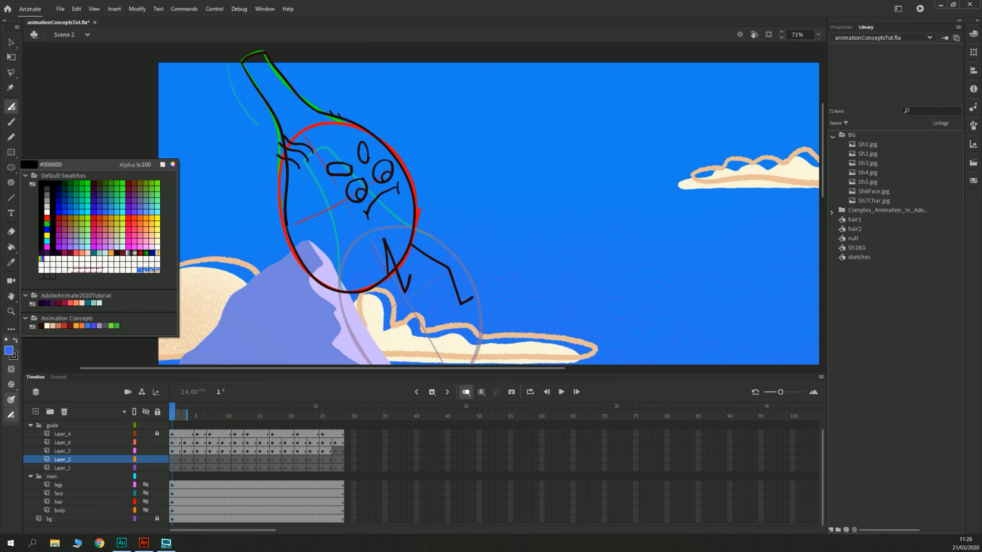
{"action": "left_click", "coordinate": [47, 246]}
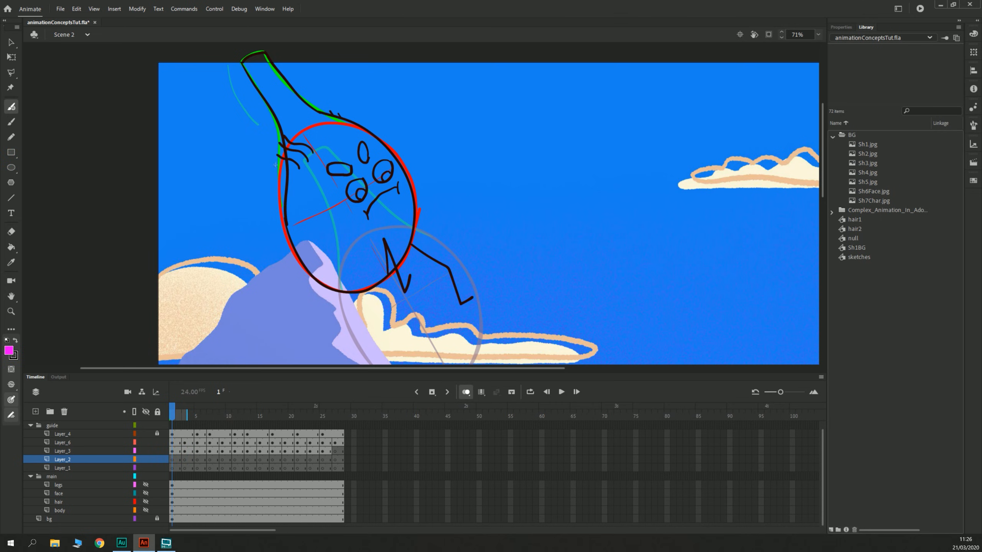
{"action": "left_click_drag", "start_coordinate": [275, 165], "coordinate": [310, 208]}
{"action": "key", "text": "ctrl+equal"}
{"action": "left_click_drag", "start_coordinate": [233, 265], "coordinate": [311, 279]}
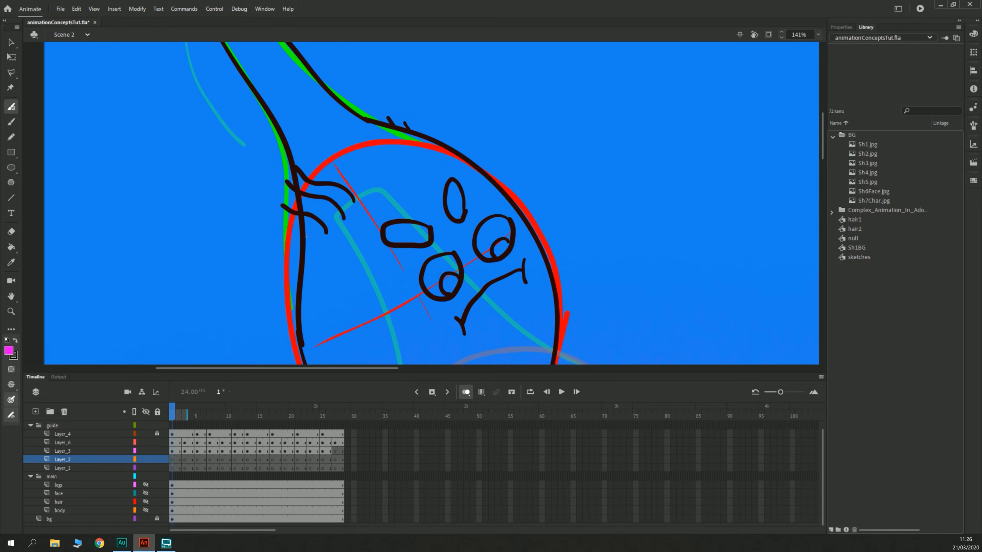
Step: Hide Layer_4 and sketch three short wavy magenta hair strands at each side of the hair base on frame 1 of Layer_2
{"action": "left_click", "coordinate": [145, 434]}
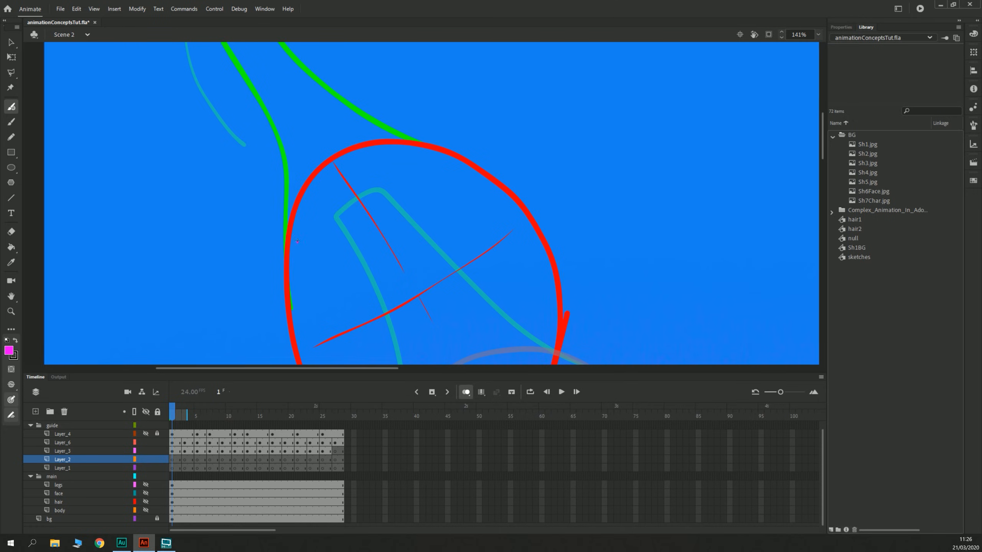
{"action": "mouse_move", "coordinate": [297, 237]}
{"action": "left_mouse_down"}
{"action": "mouse_move", "coordinate": [247, 209]}
{"action": "mouse_move", "coordinate": [301, 228]}
{"action": "mouse_move", "coordinate": [255, 197]}
{"action": "left_mouse_up"}
{"action": "left_click_drag", "start_coordinate": [303, 219], "coordinate": [263, 181]}
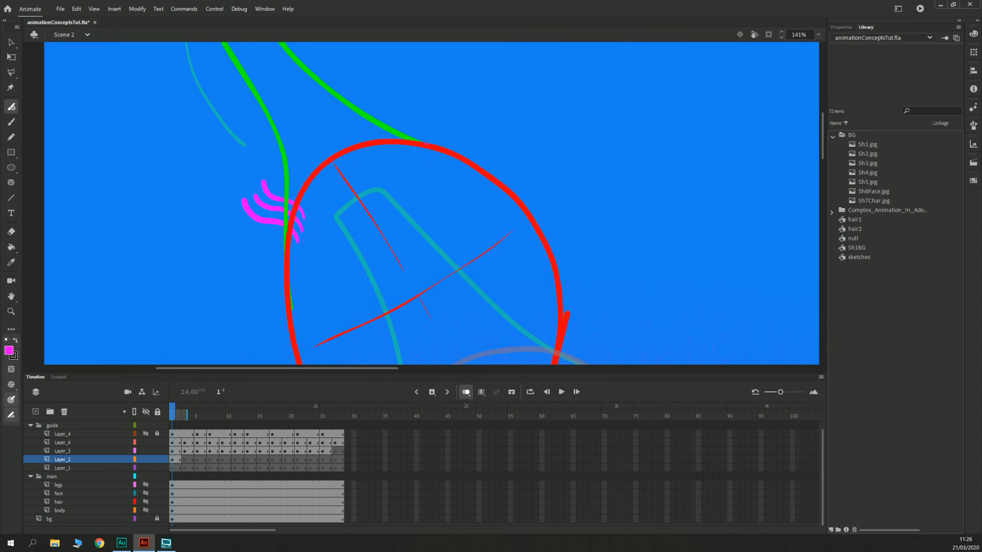
{"action": "left_click_drag", "start_coordinate": [426, 143], "coordinate": [404, 115]}
{"action": "left_click_drag", "start_coordinate": [434, 145], "coordinate": [419, 114]}
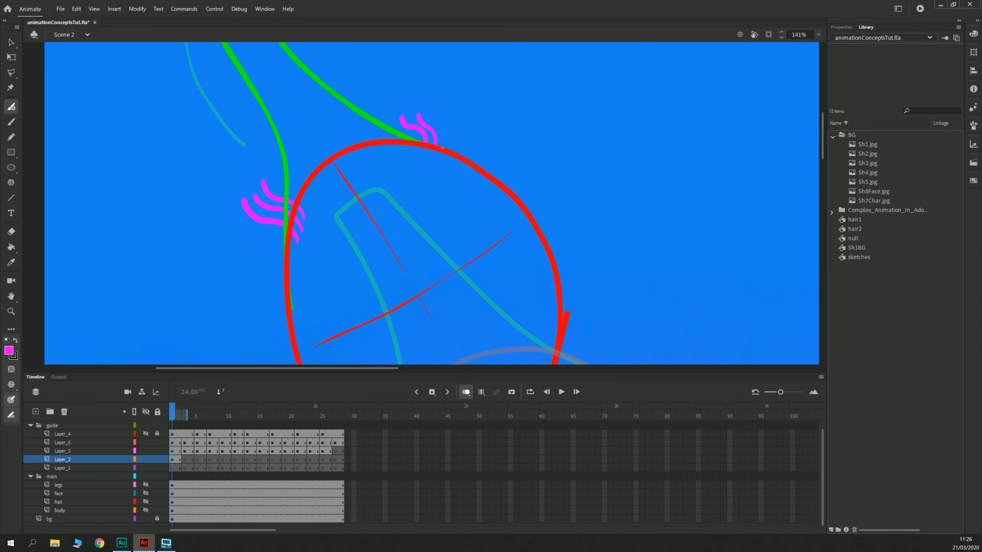
{"action": "left_click_drag", "start_coordinate": [443, 148], "coordinate": [433, 110]}
Step: Sketch small magenta hair strands on both sides of the hair base on frame 3 of Layer_2
{"action": "key", "text": "ctrl+minus"}
{"action": "left_click_drag", "start_coordinate": [238, 296], "coordinate": [184, 244]}
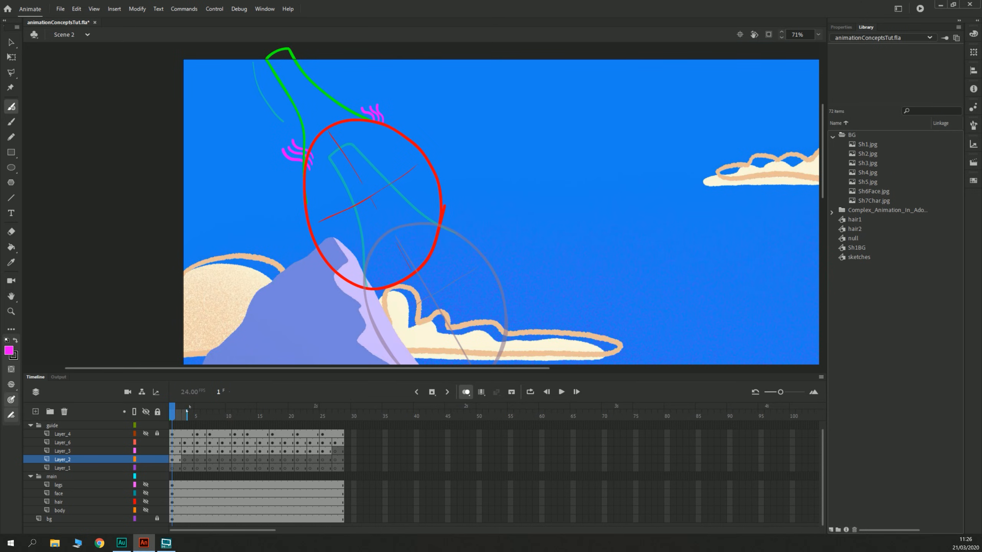
{"action": "left_click", "coordinate": [185, 459]}
{"action": "mouse_move", "coordinate": [335, 253]}
{"action": "left_mouse_down"}
{"action": "mouse_move", "coordinate": [327, 215]}
{"action": "mouse_move", "coordinate": [340, 213]}
{"action": "mouse_move", "coordinate": [350, 235]}
{"action": "mouse_move", "coordinate": [335, 220]}
{"action": "mouse_move", "coordinate": [335, 235]}
{"action": "left_mouse_up"}
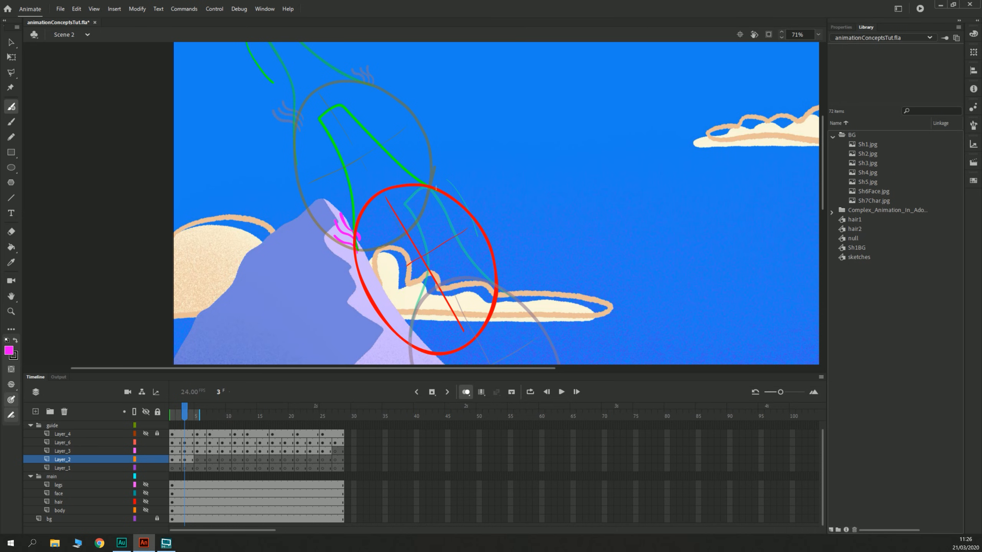
{"action": "mouse_move", "coordinate": [430, 184]}
{"action": "left_mouse_down"}
{"action": "mouse_move", "coordinate": [416, 163]}
{"action": "mouse_move", "coordinate": [432, 166]}
{"action": "left_mouse_up"}
Step: Sketch magenta side strands on frame 5 of Layer_2 and briefly show Layer_4 to compare them with the character sketch
{"action": "key", "text": "period"}
{"action": "key", "text": "period"}
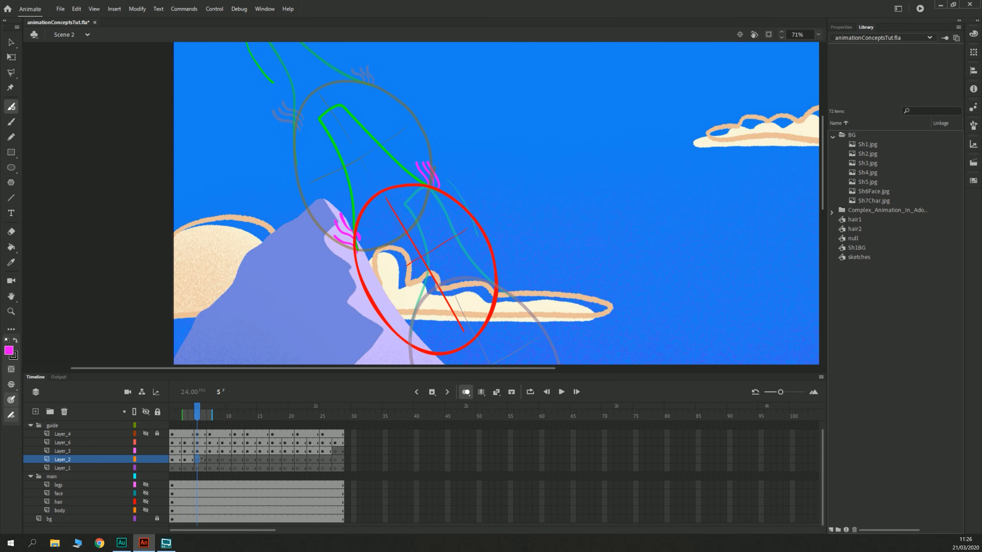
{"action": "mouse_move", "coordinate": [342, 186]}
{"action": "left_mouse_down"}
{"action": "mouse_move", "coordinate": [348, 223]}
{"action": "mouse_move", "coordinate": [349, 210]}
{"action": "left_mouse_up"}
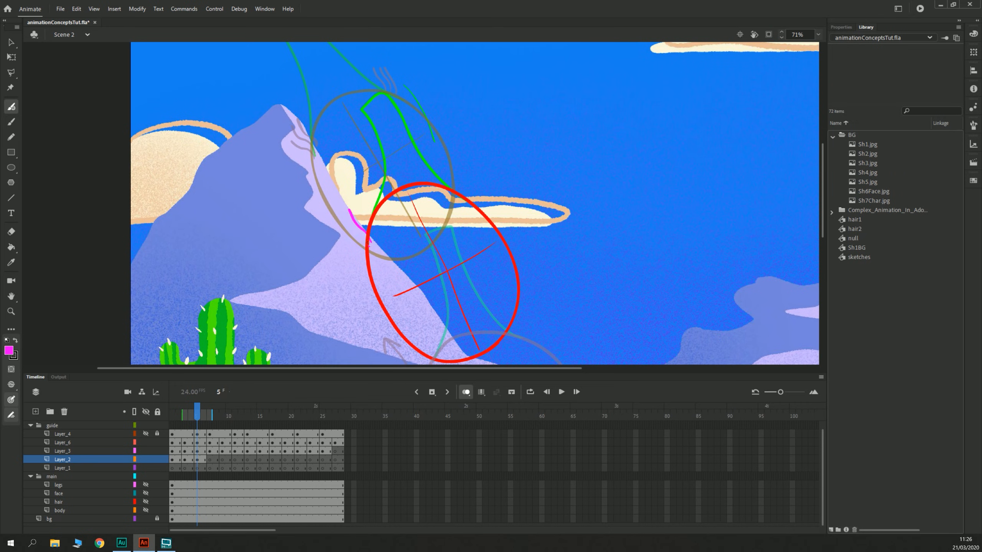
{"action": "mouse_move", "coordinate": [369, 246]}
{"action": "left_mouse_down"}
{"action": "mouse_move", "coordinate": [348, 219]}
{"action": "mouse_move", "coordinate": [348, 230]}
{"action": "left_mouse_up"}
{"action": "left_click_drag", "start_coordinate": [451, 188], "coordinate": [445, 164]}
{"action": "left_click", "coordinate": [145, 433]}
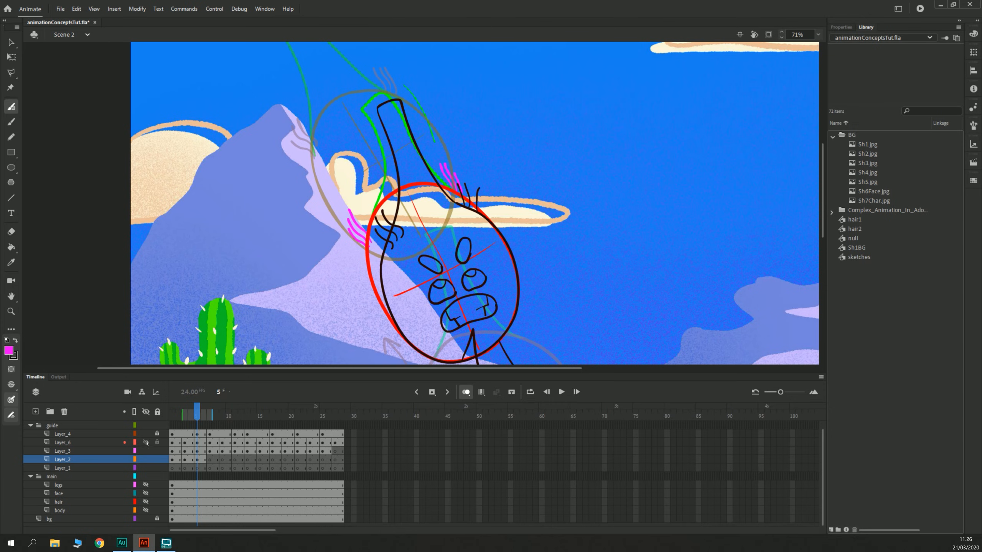
{"action": "left_click", "coordinate": [146, 434]}
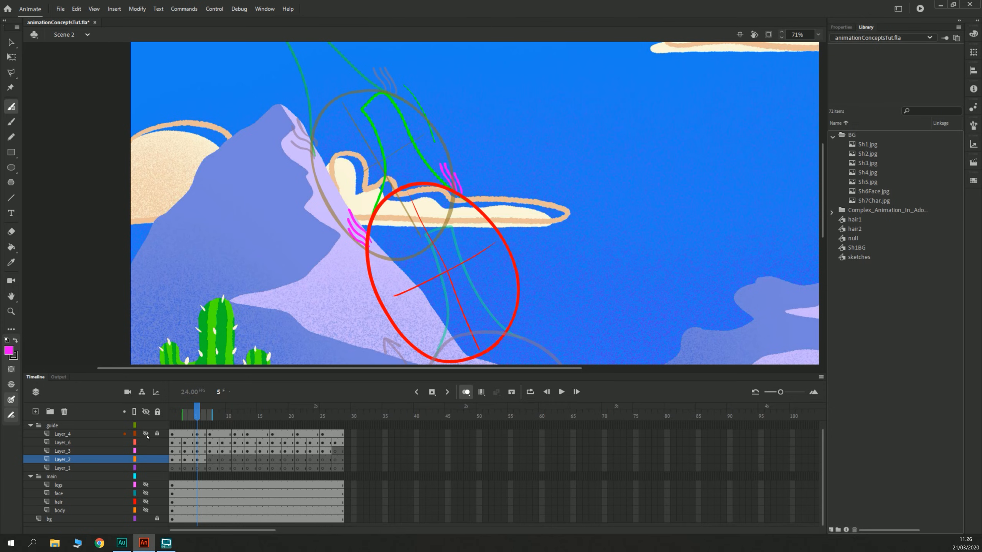
Step: Sketch short magenta hair strands pointing upward at both sides of the hair base on frame 7 of Layer_2
{"action": "key", "text": "period"}
{"action": "key", "text": "period"}
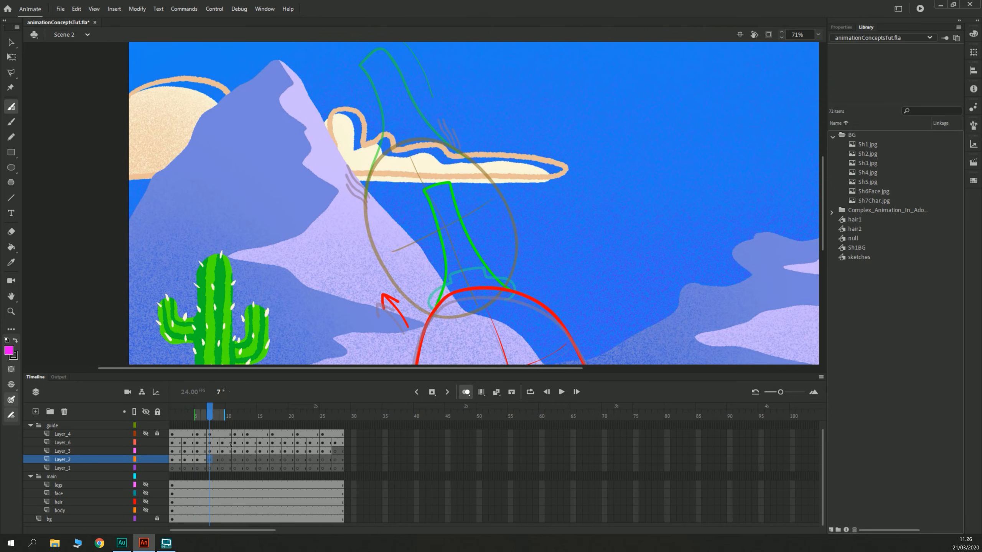
{"action": "left_click_drag", "start_coordinate": [356, 295], "coordinate": [342, 215]}
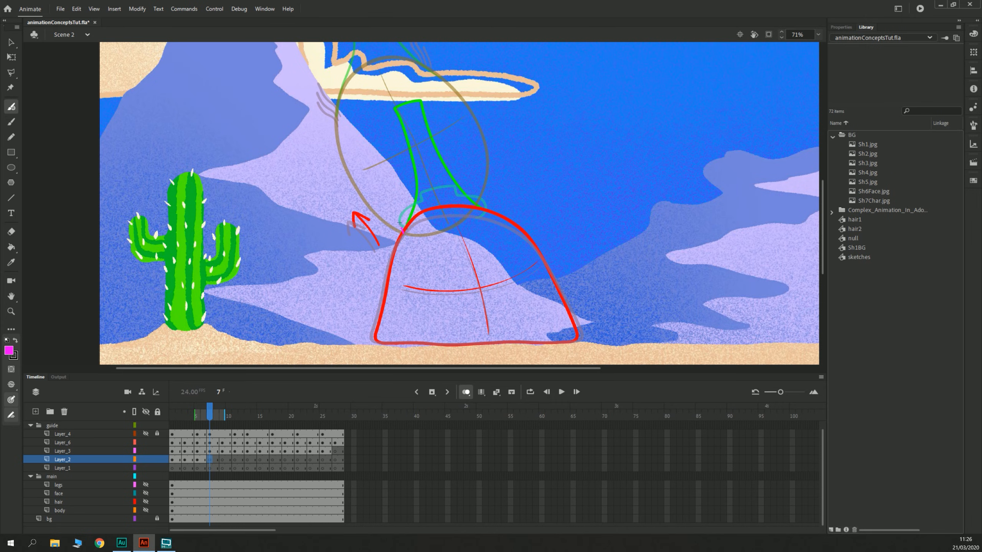
{"action": "mouse_move", "coordinate": [389, 201]}
{"action": "left_mouse_down"}
{"action": "mouse_move", "coordinate": [402, 229]}
{"action": "mouse_move", "coordinate": [395, 241]}
{"action": "left_mouse_up"}
{"action": "mouse_move", "coordinate": [491, 211]}
{"action": "left_mouse_down"}
{"action": "mouse_move", "coordinate": [485, 181]}
{"action": "mouse_move", "coordinate": [495, 181]}
{"action": "left_mouse_up"}
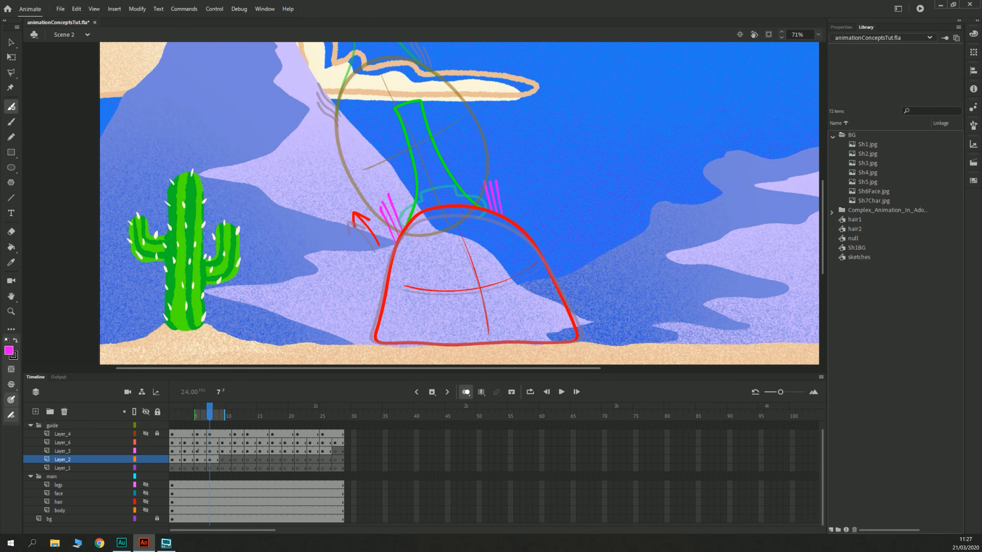
Step: Sketch magenta side strands on Layer_2, hanging down on frame 9 and wavy and trailing sideways on frame 11
{"action": "left_click", "coordinate": [223, 460]}
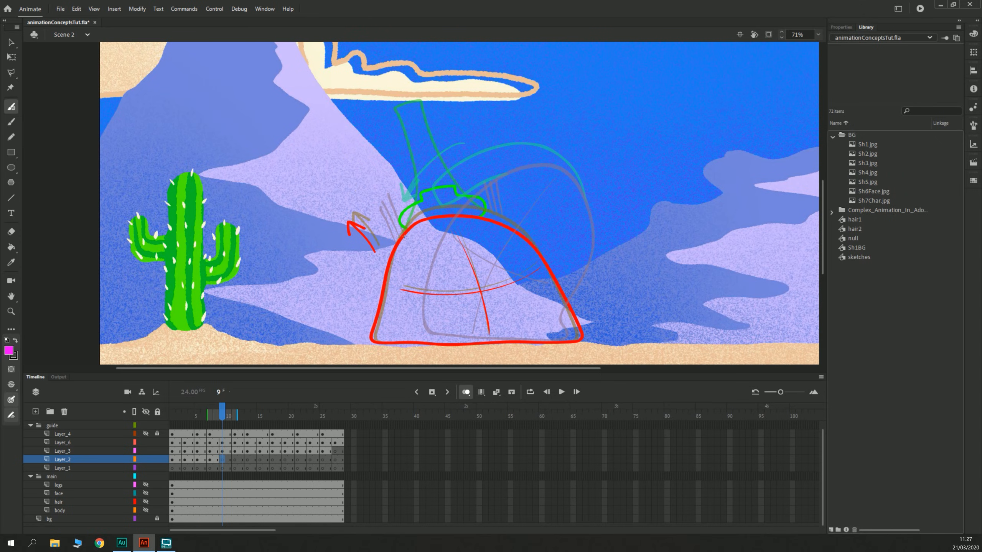
{"action": "mouse_move", "coordinate": [401, 237]}
{"action": "left_mouse_down"}
{"action": "mouse_move", "coordinate": [411, 267]}
{"action": "mouse_move", "coordinate": [403, 279]}
{"action": "left_mouse_up"}
{"action": "left_click_drag", "start_coordinate": [495, 222], "coordinate": [504, 255]}
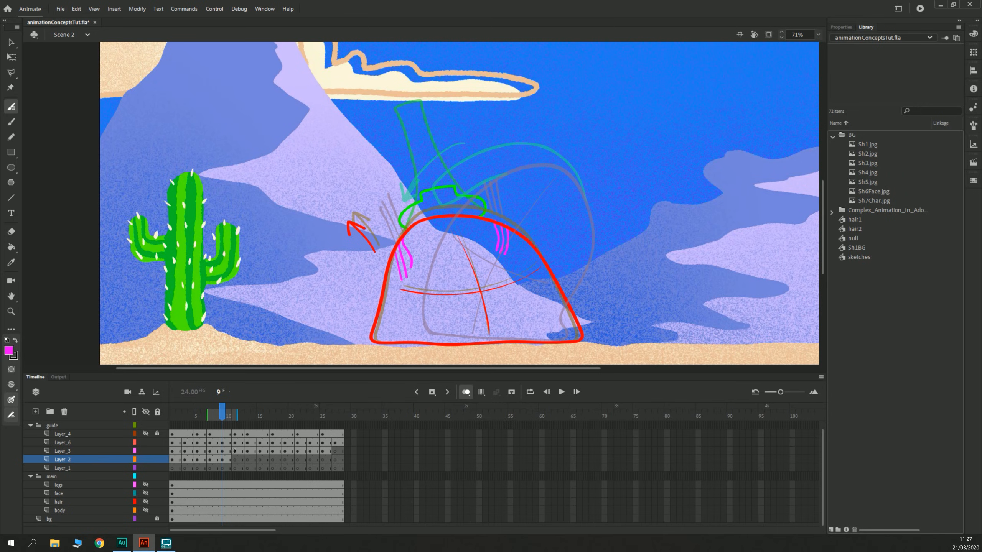
{"action": "left_click", "coordinate": [235, 459]}
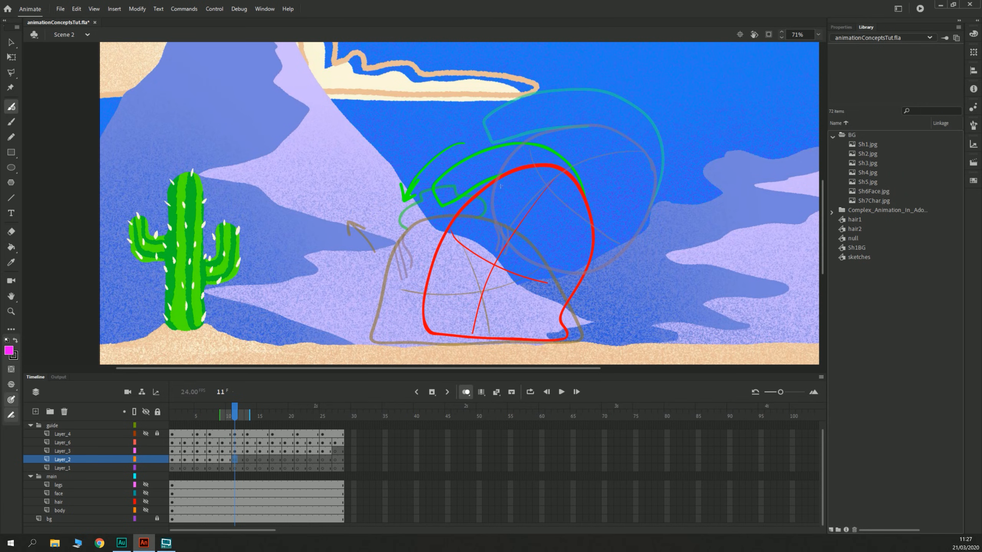
{"action": "mouse_move", "coordinate": [578, 201]}
{"action": "left_mouse_down"}
{"action": "mouse_move", "coordinate": [544, 217]}
{"action": "mouse_move", "coordinate": [579, 216]}
{"action": "left_mouse_up"}
{"action": "left_click_drag", "start_coordinate": [467, 202], "coordinate": [432, 228]}
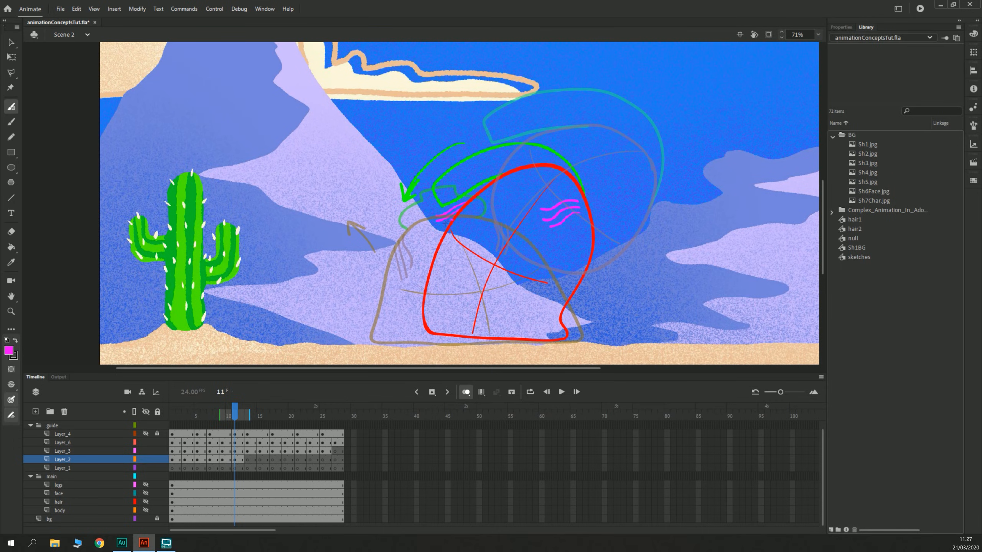
Step: Sketch wavy magenta side strands on frames 13 and 15 of Layer_2, adding a curved magenta direction arrow on frame 13
{"action": "left_click", "coordinate": [248, 460]}
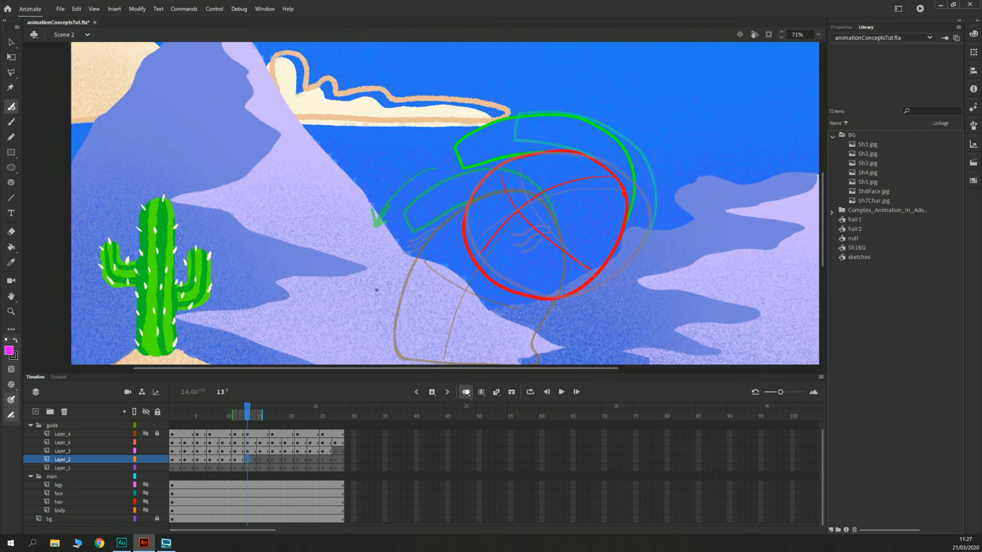
{"action": "left_click_drag", "start_coordinate": [357, 248], "coordinate": [370, 247]}
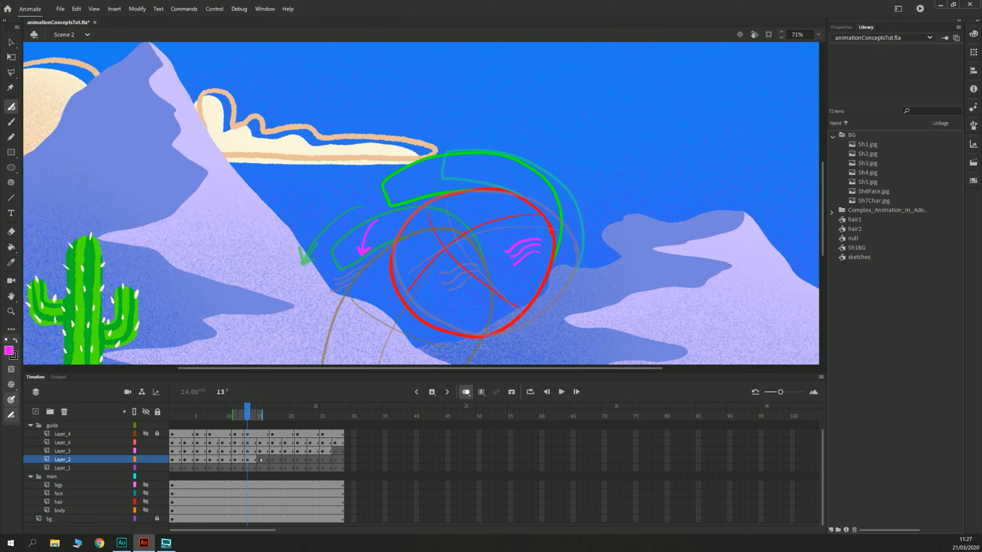
{"action": "left_click", "coordinate": [261, 460]}
{"action": "left_click_drag", "start_coordinate": [416, 309], "coordinate": [304, 279]}
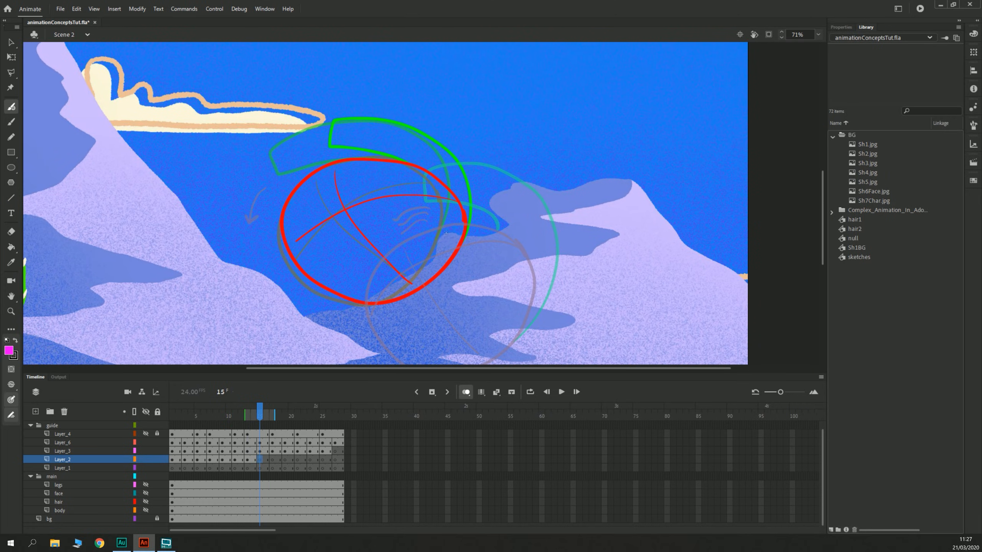
{"action": "mouse_move", "coordinate": [444, 235]}
{"action": "left_mouse_down"}
{"action": "mouse_move", "coordinate": [413, 221]}
{"action": "mouse_move", "coordinate": [427, 209]}
{"action": "left_mouse_up"}
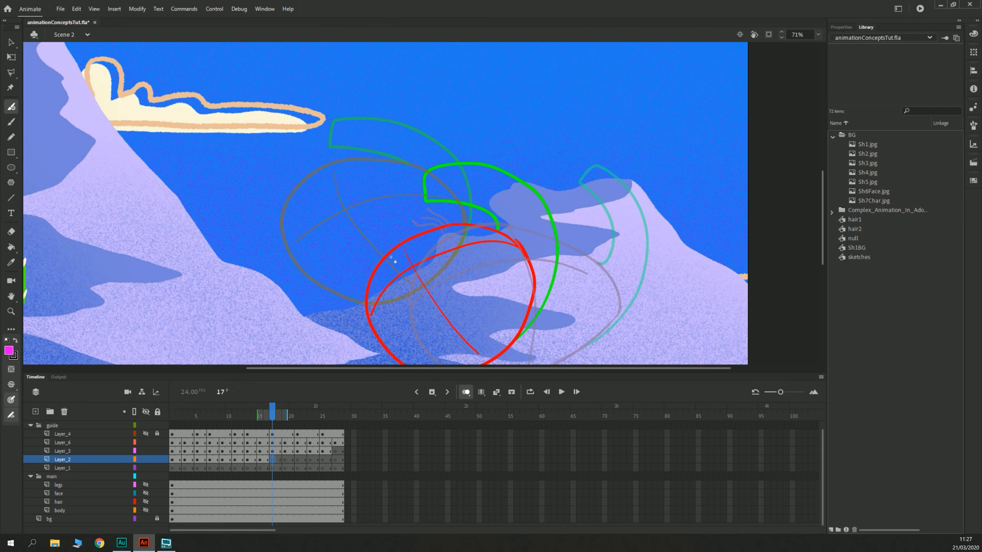
{"action": "left_click_drag", "start_coordinate": [395, 262], "coordinate": [276, 219]}
{"action": "left_click", "coordinate": [260, 459]}
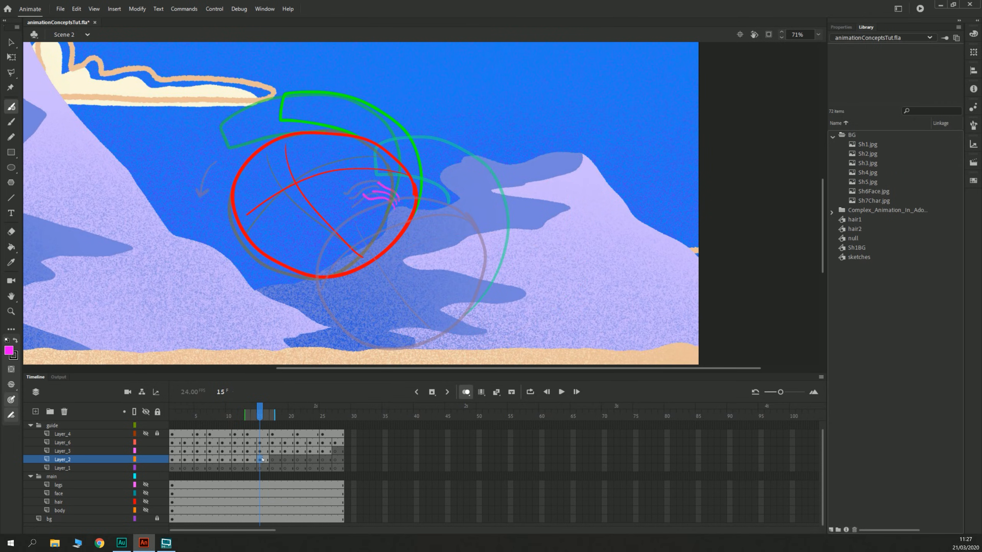
Step: Sketch wavy magenta strands on both sides of the body on frame 17 of Layer_2
{"action": "left_click", "coordinate": [273, 460]}
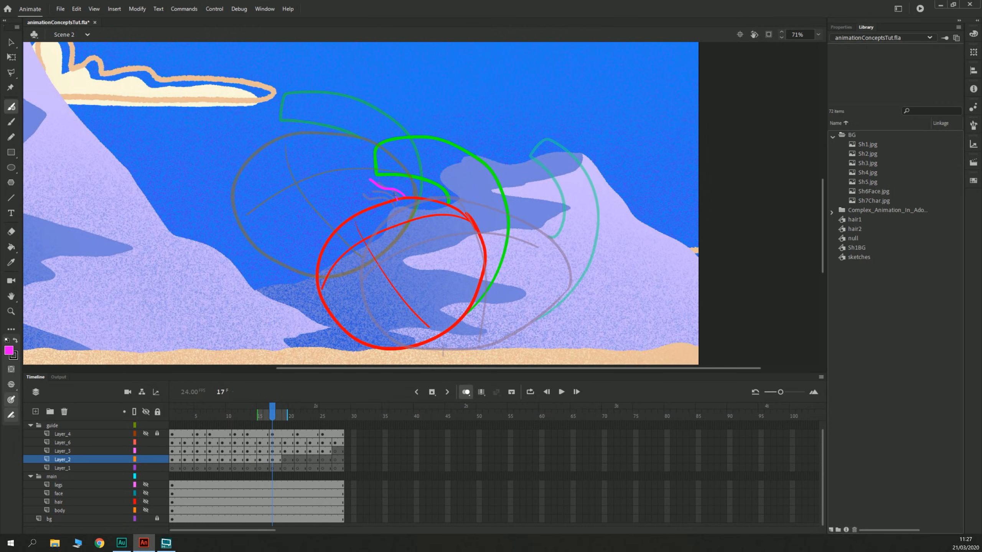
{"action": "left_click_drag", "start_coordinate": [397, 198], "coordinate": [368, 186]}
{"action": "left_click_drag", "start_coordinate": [389, 199], "coordinate": [370, 192]}
{"action": "left_click_drag", "start_coordinate": [462, 288], "coordinate": [446, 275]}
{"action": "left_click_drag", "start_coordinate": [466, 293], "coordinate": [443, 281]}
{"action": "left_click_drag", "start_coordinate": [464, 298], "coordinate": [441, 287]}
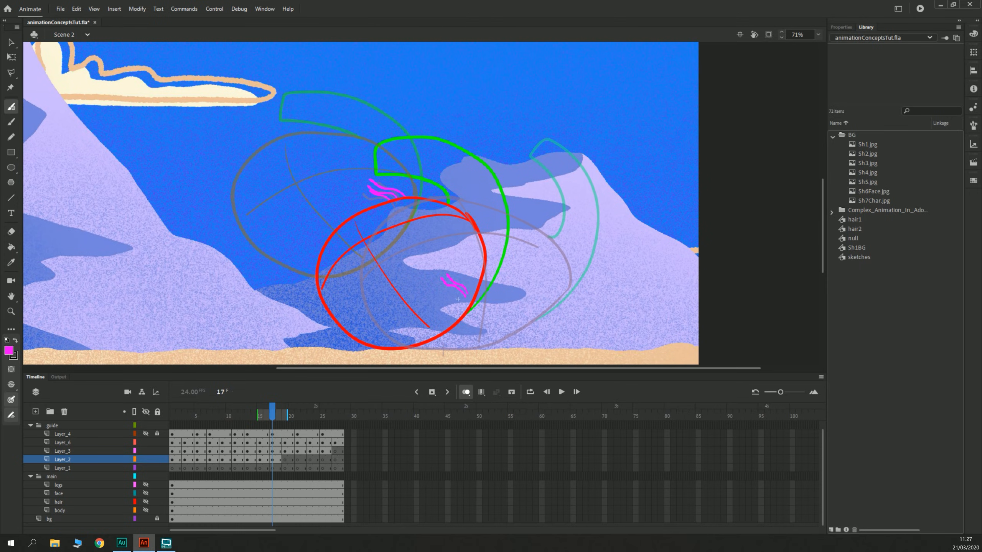
Step: Sketch magenta side strands above and below the green hair's base on frame 19 of Layer_2
{"action": "left_click", "coordinate": [285, 459]}
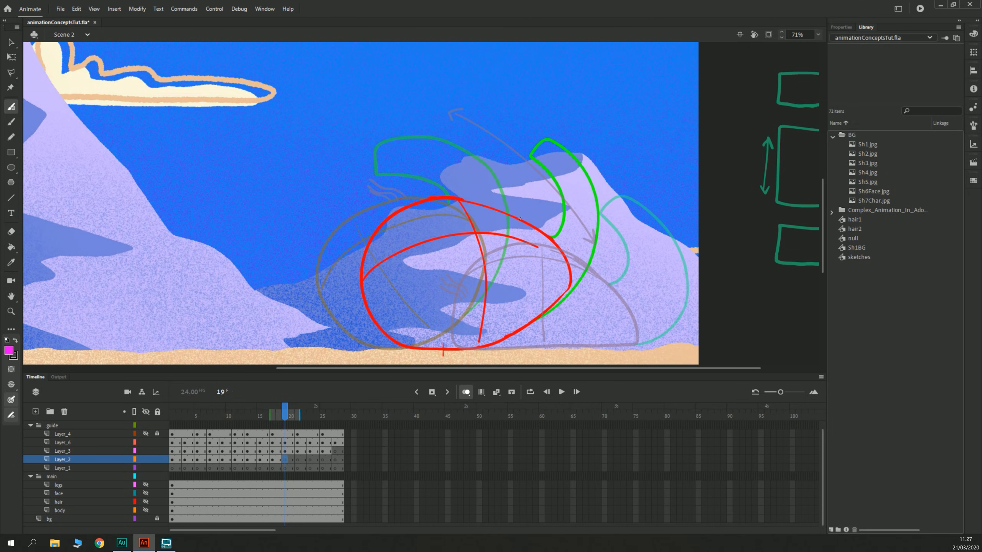
{"action": "mouse_move", "coordinate": [519, 218]}
{"action": "left_mouse_down"}
{"action": "mouse_move", "coordinate": [539, 201]}
{"action": "mouse_move", "coordinate": [513, 201]}
{"action": "mouse_move", "coordinate": [524, 195]}
{"action": "left_mouse_up"}
{"action": "mouse_move", "coordinate": [523, 314]}
{"action": "left_mouse_down"}
{"action": "mouse_move", "coordinate": [552, 322]}
{"action": "mouse_move", "coordinate": [546, 329]}
{"action": "mouse_move", "coordinate": [542, 314]}
{"action": "left_mouse_up"}
Step: Sketch curved magenta strands on frame 21 of Layer_2, at the squashed body's lower corner and upper hair base
{"action": "key", "text": "period"}
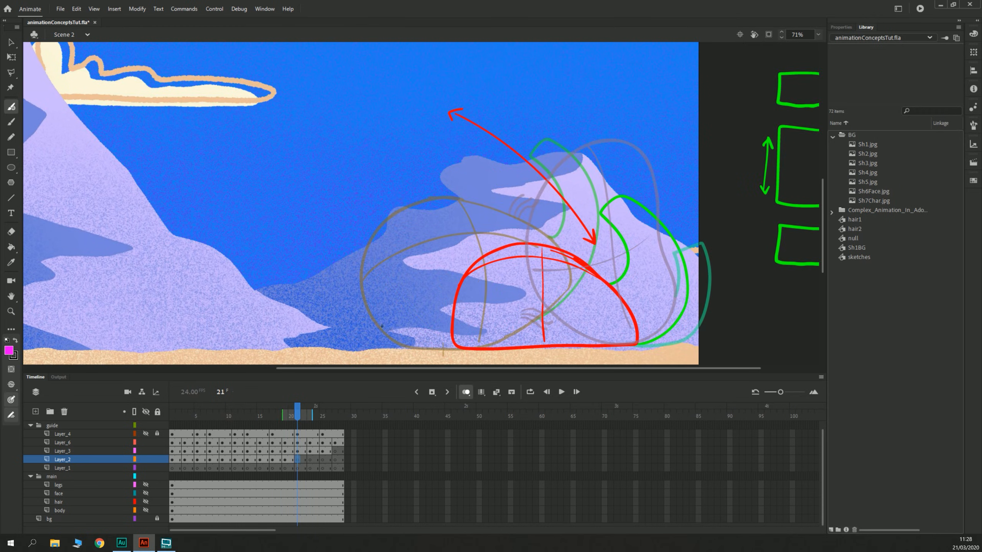
{"action": "key", "text": "period"}
{"action": "mouse_move", "coordinate": [494, 292]}
{"action": "left_mouse_down"}
{"action": "mouse_move", "coordinate": [521, 311]}
{"action": "mouse_move", "coordinate": [504, 315]}
{"action": "left_mouse_up"}
{"action": "mouse_move", "coordinate": [499, 305]}
{"action": "left_mouse_down"}
{"action": "mouse_move", "coordinate": [510, 317]}
{"action": "mouse_move", "coordinate": [500, 321]}
{"action": "left_mouse_up"}
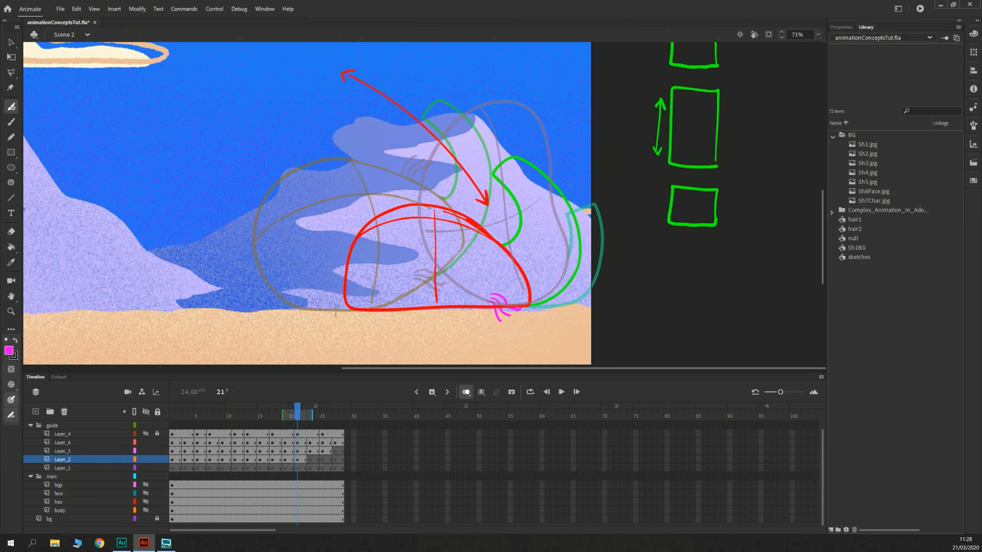
{"action": "mouse_move", "coordinate": [484, 230]}
{"action": "left_mouse_down"}
{"action": "mouse_move", "coordinate": [513, 221]}
{"action": "mouse_move", "coordinate": [510, 231]}
{"action": "left_mouse_up"}
Step: Sketch trailing magenta side strands beside the lower part of the body on frames 23, 25 and 27 of Layer_2
{"action": "left_click", "coordinate": [309, 459]}
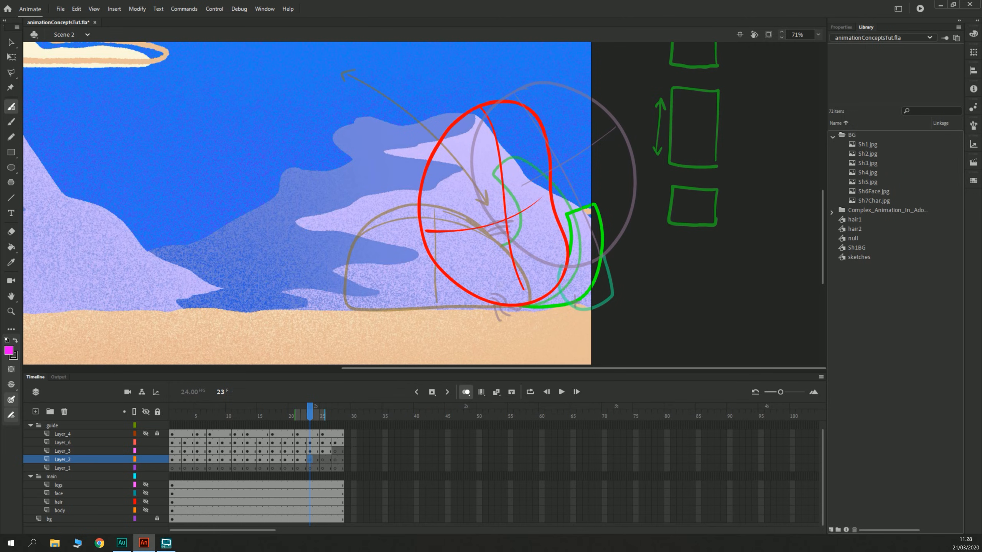
{"action": "mouse_move", "coordinate": [487, 287]}
{"action": "left_mouse_down"}
{"action": "mouse_move", "coordinate": [469, 310]}
{"action": "mouse_move", "coordinate": [482, 318]}
{"action": "left_mouse_up"}
{"action": "left_click", "coordinate": [322, 460]}
{"action": "mouse_move", "coordinate": [536, 247]}
{"action": "left_mouse_down"}
{"action": "mouse_move", "coordinate": [512, 266]}
{"action": "mouse_move", "coordinate": [510, 283]}
{"action": "left_mouse_up"}
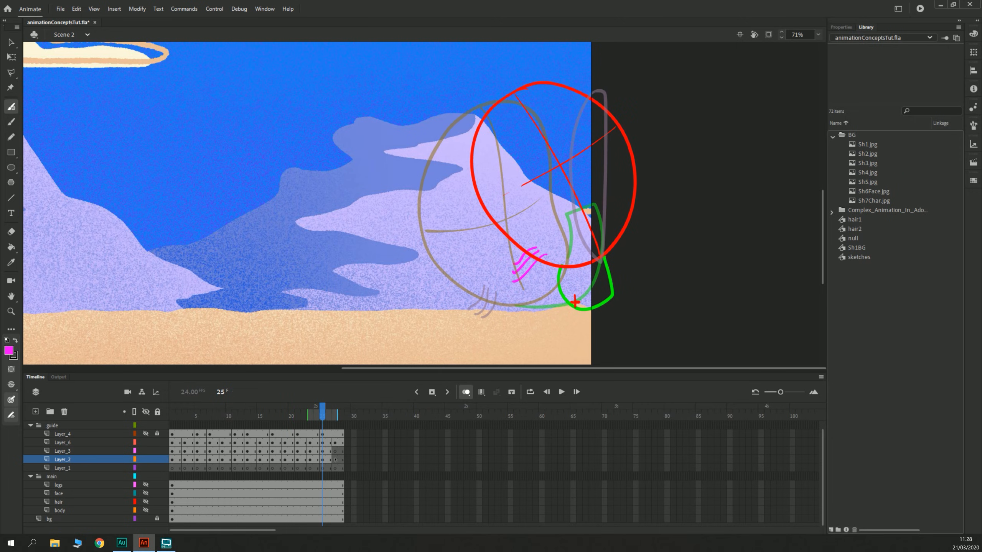
{"action": "left_click", "coordinate": [335, 460]}
{"action": "mouse_move", "coordinate": [580, 220]}
{"action": "left_mouse_down"}
{"action": "mouse_move", "coordinate": [549, 236]}
{"action": "mouse_move", "coordinate": [561, 244]}
{"action": "left_mouse_up"}
Step: Play back the Scene 2 animation and step through frames 9 to 21 to check the side strands' motion
{"action": "key", "text": "ctrl+minus"}
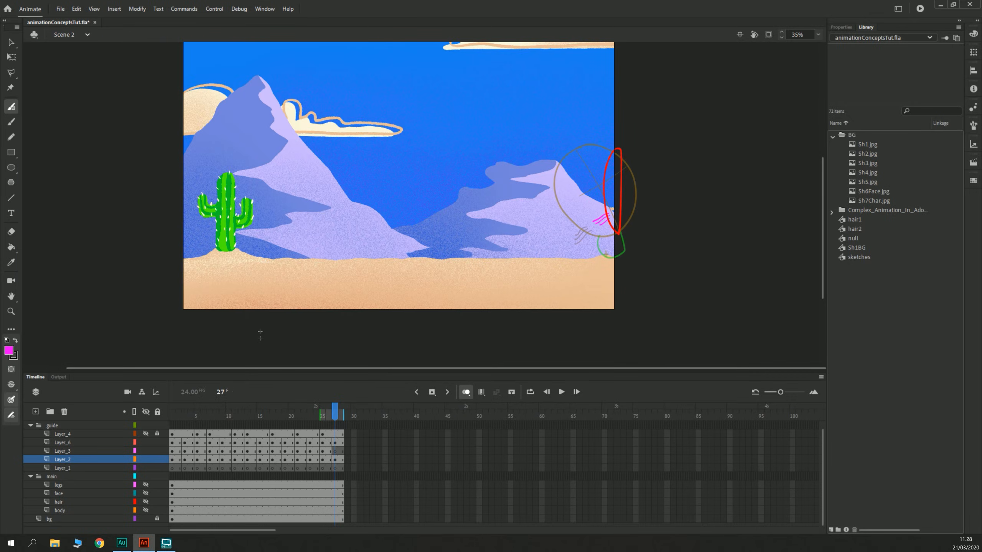
{"action": "key", "text": "period"}
{"action": "key", "text": "Return"}
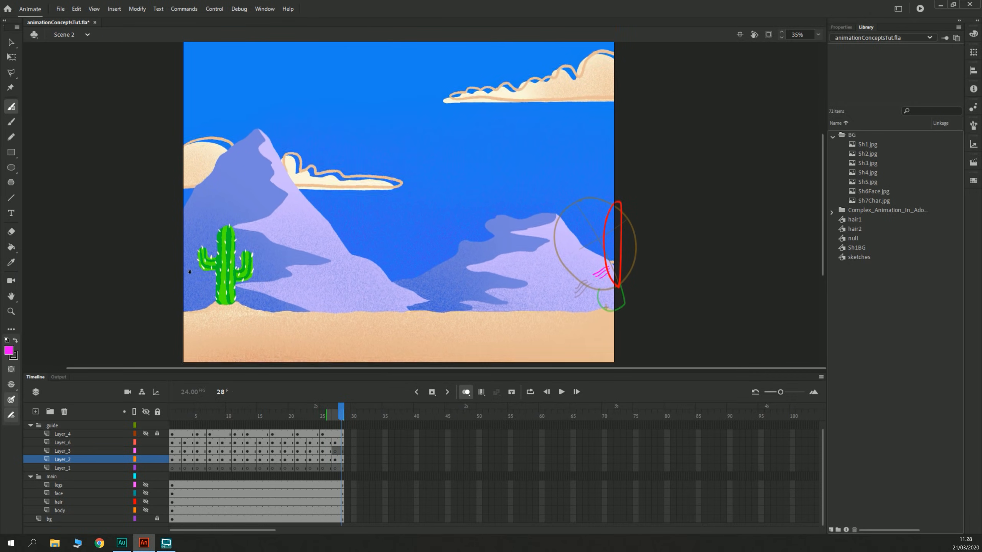
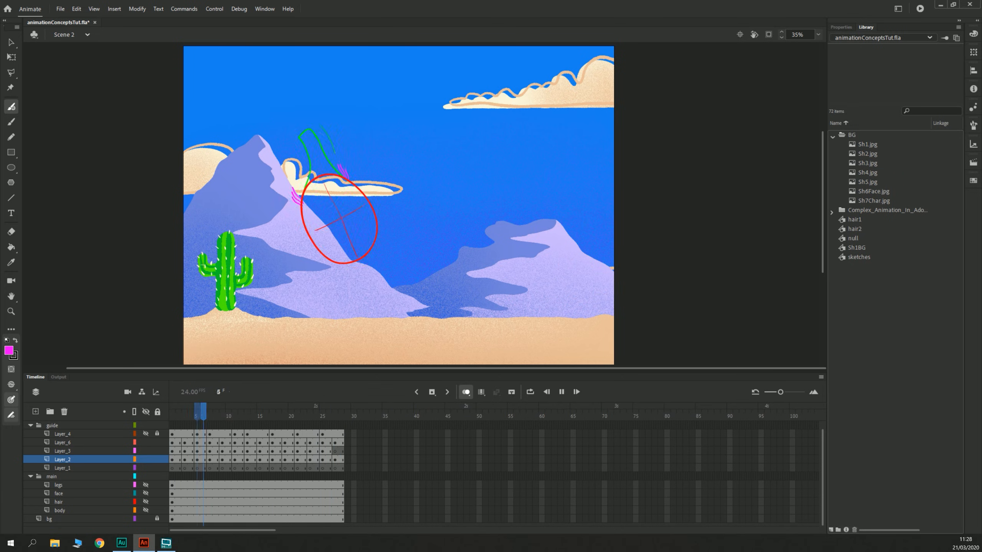
{"action": "left_click", "coordinate": [222, 405]}
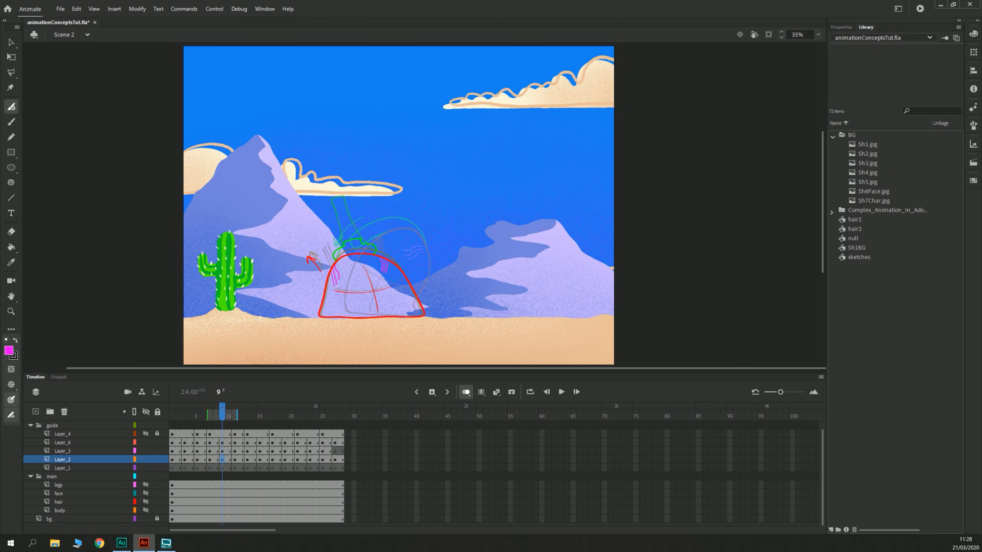
{"action": "key", "text": "period"}
{"action": "key", "text": "period"}
{"action": "key", "text": "period"}
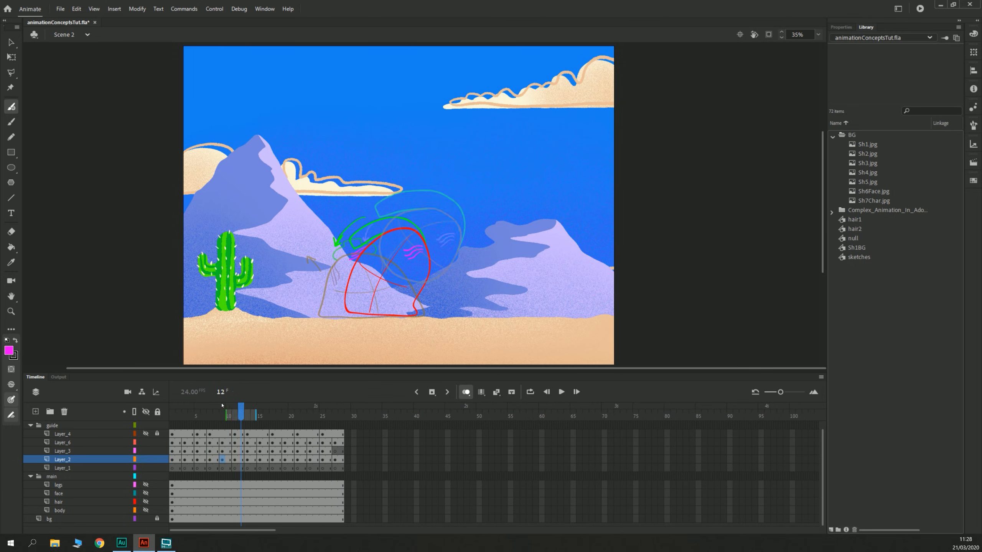
{"action": "key", "text": "period"}
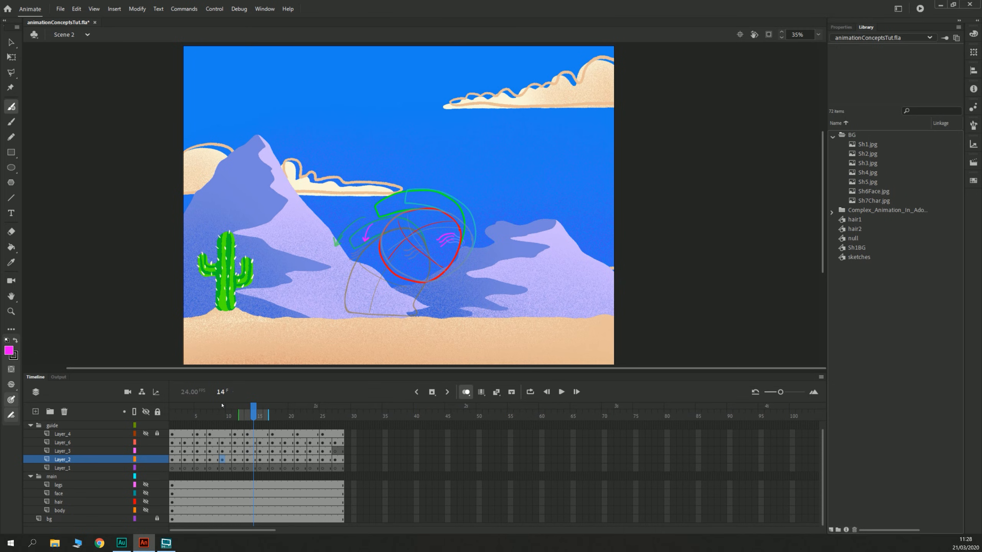
{"action": "key", "text": "period"}
{"action": "key", "text": "period"}
{"action": "key", "text": "period"}
{"action": "key", "text": "period"}
{"action": "key", "text": "period"}
{"action": "key", "text": "period"}
{"action": "key", "text": "period"}
{"action": "key", "text": "period"}
{"action": "key", "text": "period"}
{"action": "key", "text": "period"}
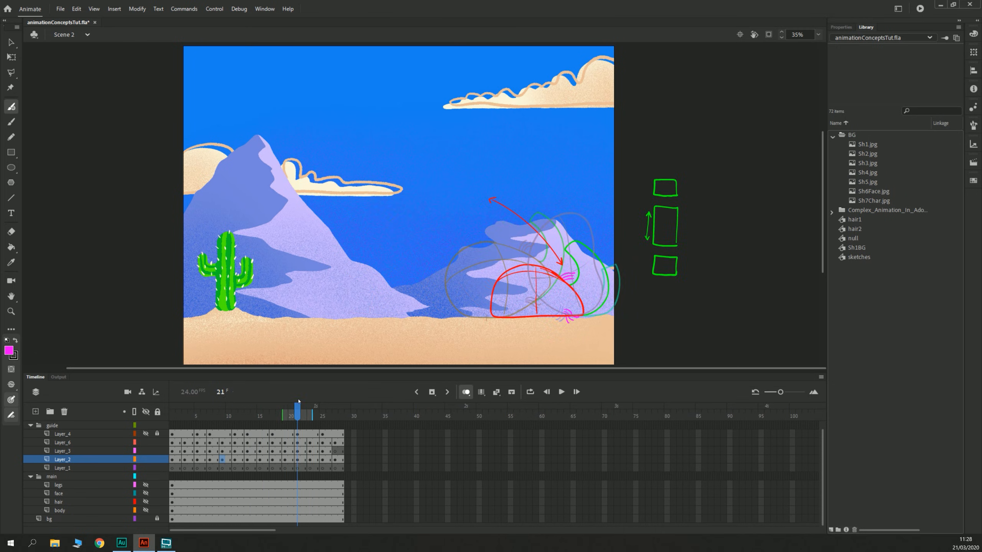
{"action": "key", "text": "Return"}
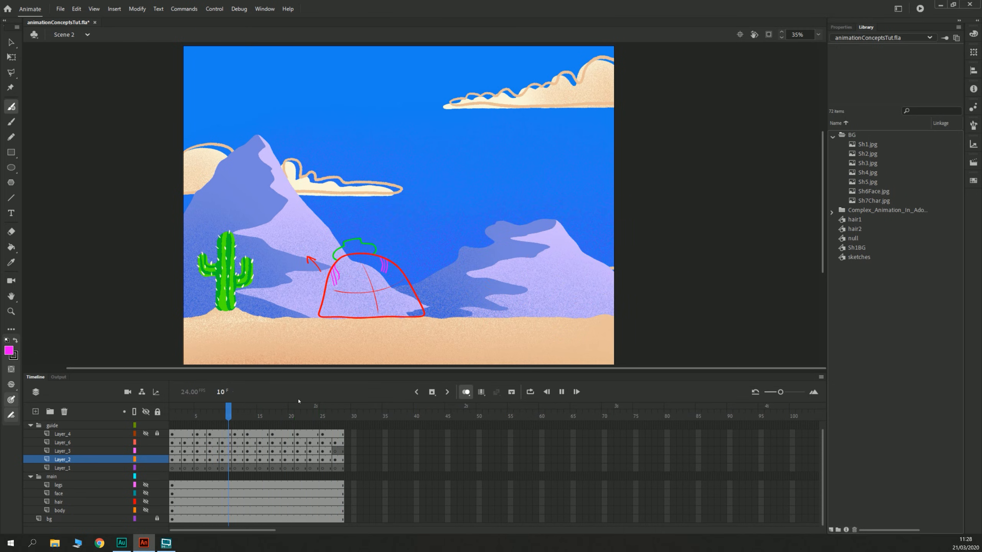
Step: Show the Layer_4 character sketch at frame 1 of Layer_1 and compare it with the final frame of Scene 1
{"action": "left_click", "coordinate": [172, 467]}
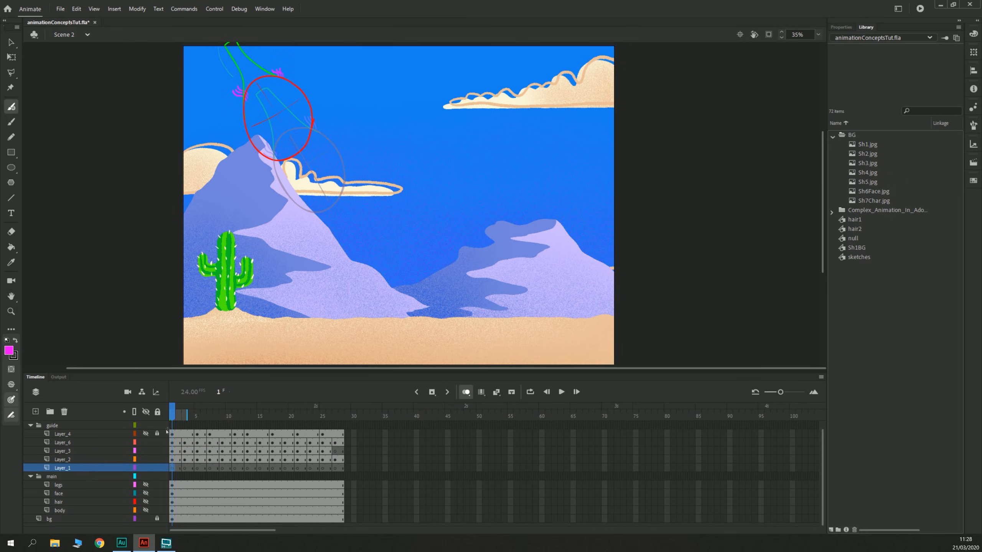
{"action": "left_click", "coordinate": [146, 434]}
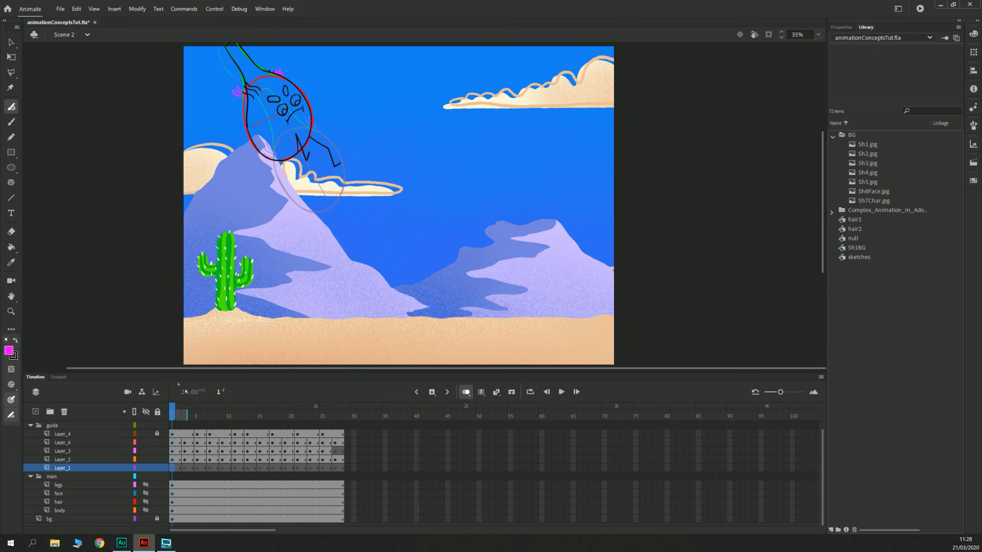
{"action": "left_click", "coordinate": [69, 35]}
{"action": "left_click", "coordinate": [73, 49]}
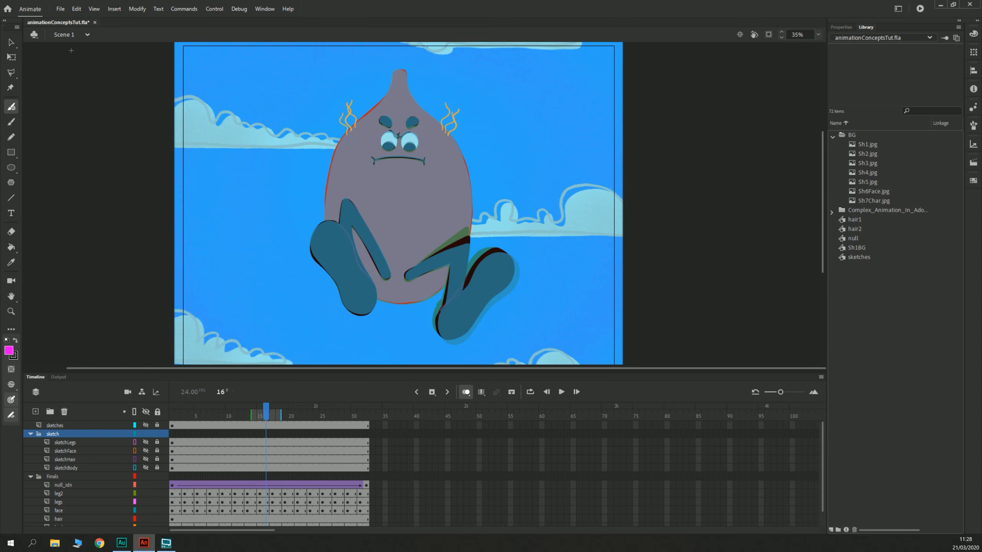
{"action": "left_click", "coordinate": [365, 434]}
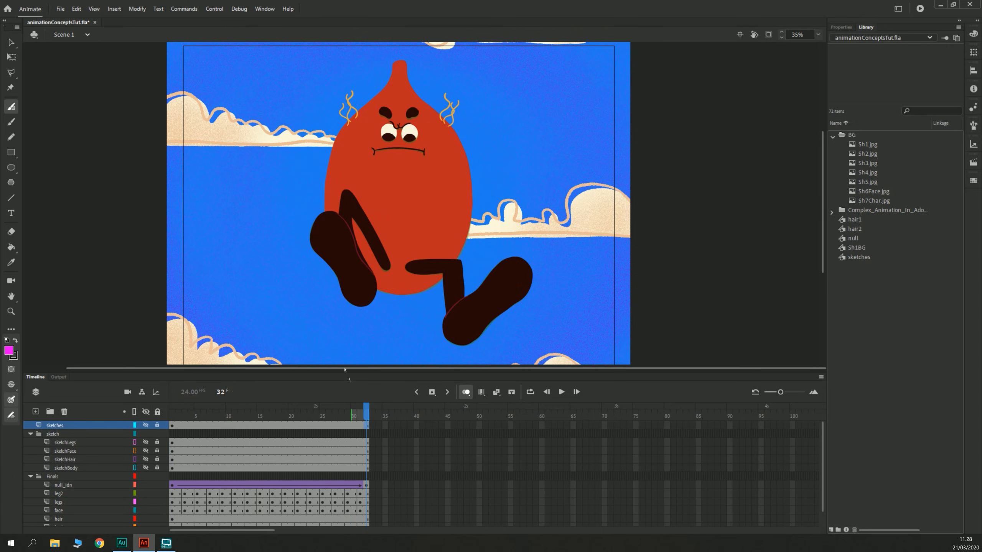
{"action": "left_click", "coordinate": [69, 34]}
{"action": "left_click", "coordinate": [73, 58]}
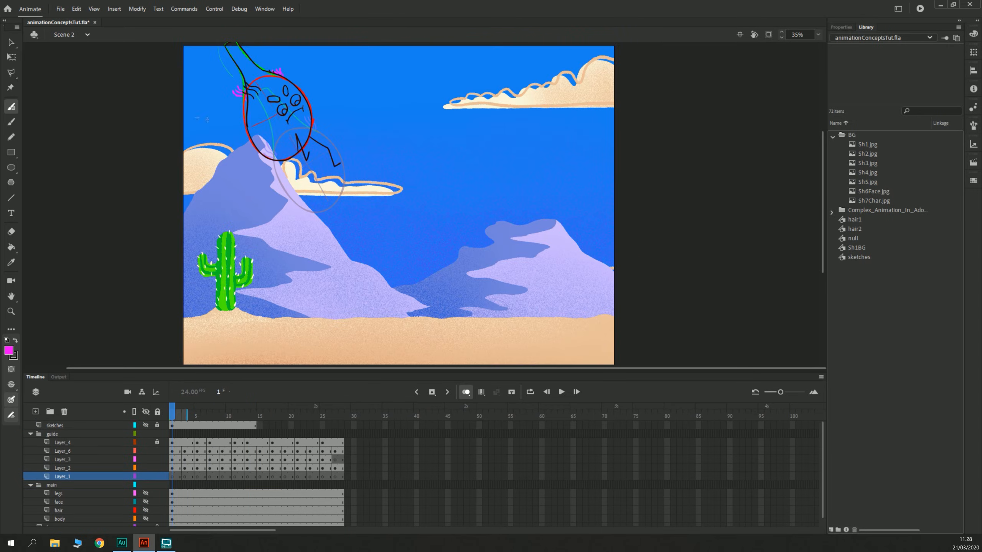
Step: Zoom in on the frame 1 character sketch and set the brush colour to yellow
{"action": "mouse_move", "coordinate": [179, 417]}
{"action": "left_mouse_down"}
{"action": "mouse_move", "coordinate": [329, 423]}
{"action": "mouse_move", "coordinate": [171, 421]}
{"action": "left_mouse_up"}
{"action": "key", "text": "ctrl+="}
{"action": "left_click_drag", "start_coordinate": [160, 156], "coordinate": [283, 317]}
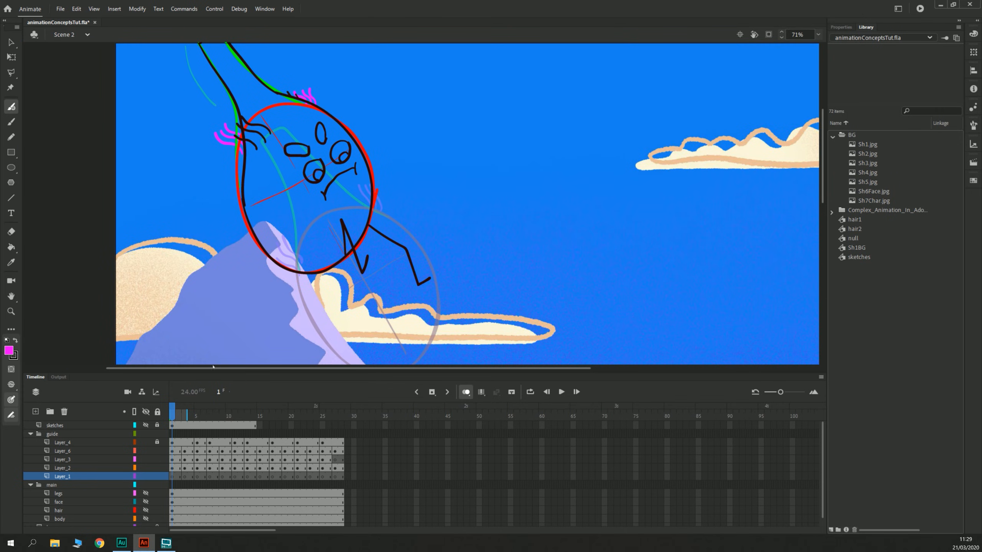
{"action": "left_click", "coordinate": [13, 355]}
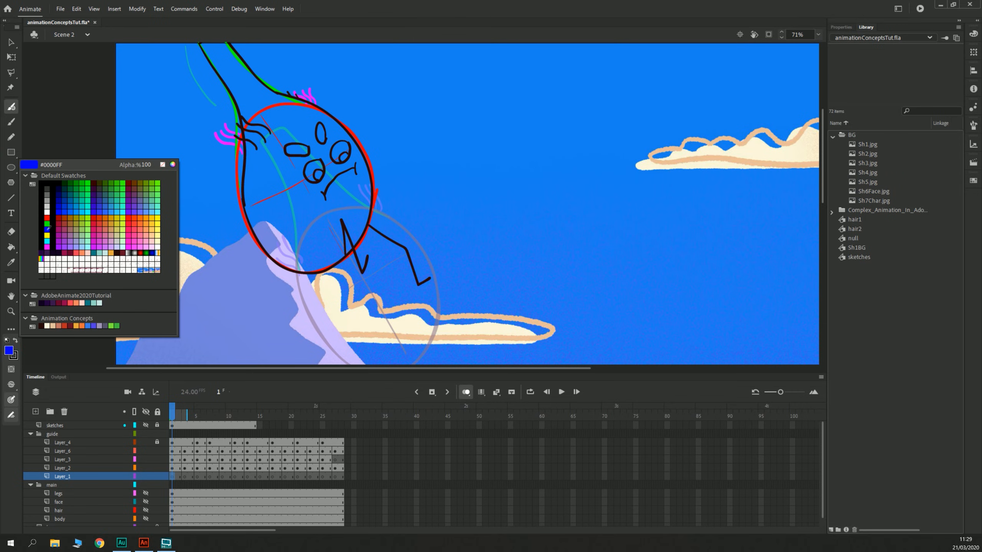
{"action": "left_click", "coordinate": [47, 235]}
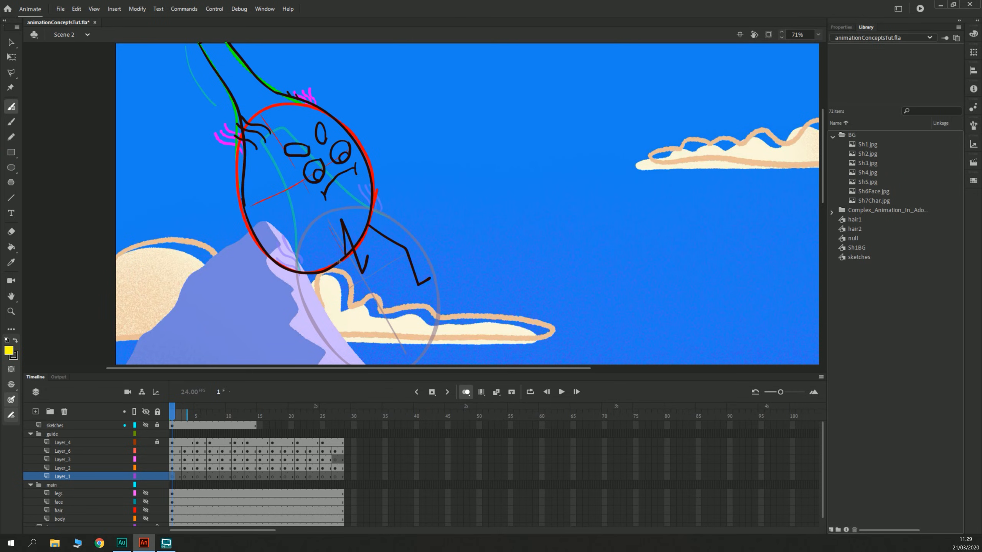
Step: Trace both of the character sketch's legs in yellow on frame 1 of Layer_1 and hide the Layer_4 sketch
{"action": "mouse_move", "coordinate": [338, 262]}
{"action": "left_mouse_down"}
{"action": "mouse_move", "coordinate": [338, 222]}
{"action": "mouse_move", "coordinate": [358, 272]}
{"action": "mouse_move", "coordinate": [364, 267]}
{"action": "left_mouse_up"}
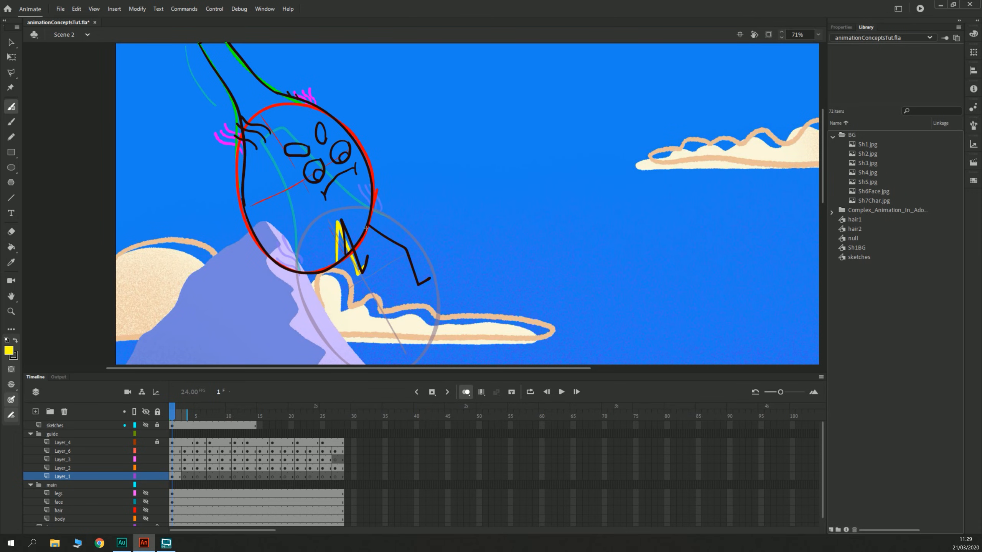
{"action": "mouse_move", "coordinate": [366, 229]}
{"action": "left_mouse_down"}
{"action": "mouse_move", "coordinate": [403, 253]}
{"action": "mouse_move", "coordinate": [427, 293]}
{"action": "left_mouse_up"}
{"action": "left_click", "coordinate": [146, 442]}
{"action": "scroll", "coordinate": [188, 246], "scroll_direction": "down", "scroll_amount": 3}
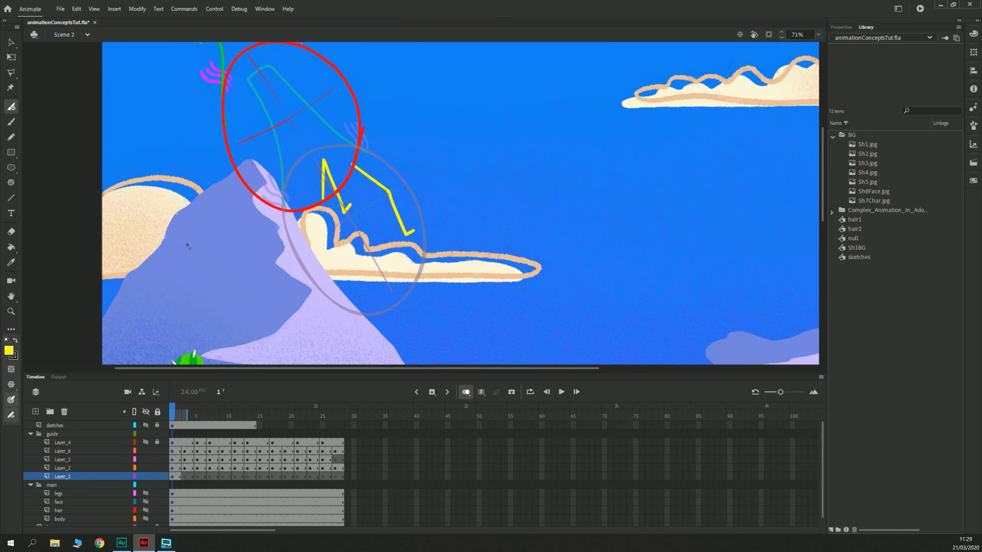
Step: Shift both yellow legs on frame 1 slightly left and down beneath the red body
{"action": "mouse_move", "coordinate": [187, 245]}
{"action": "left_mouse_down"}
{"action": "mouse_move", "coordinate": [200, 228]}
{"action": "mouse_move", "coordinate": [235, 264]}
{"action": "left_mouse_up"}
{"action": "key", "text": "v"}
{"action": "left_click", "coordinate": [378, 189]}
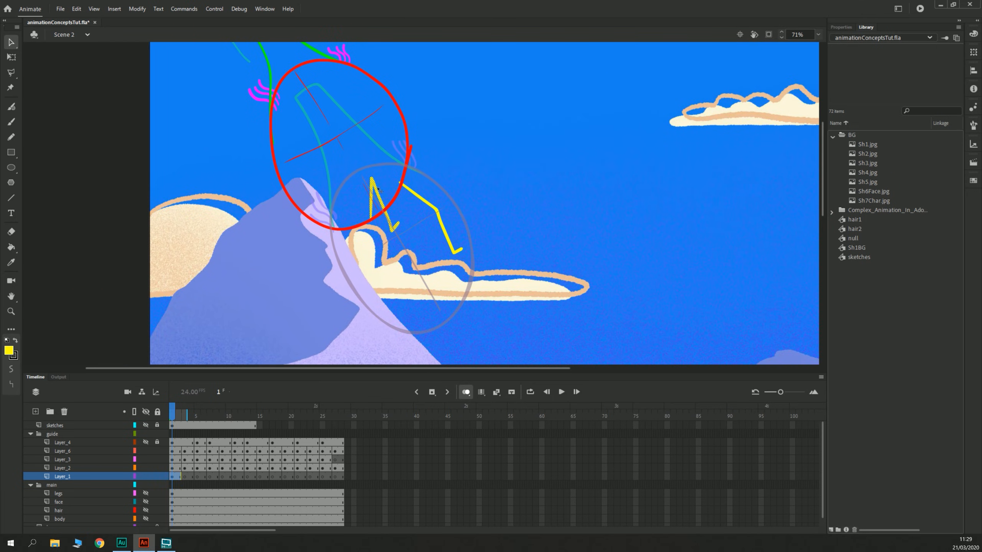
{"action": "left_click", "coordinate": [406, 192], "text": "shift"}
{"action": "left_click_drag", "start_coordinate": [407, 191], "coordinate": [402, 196]}
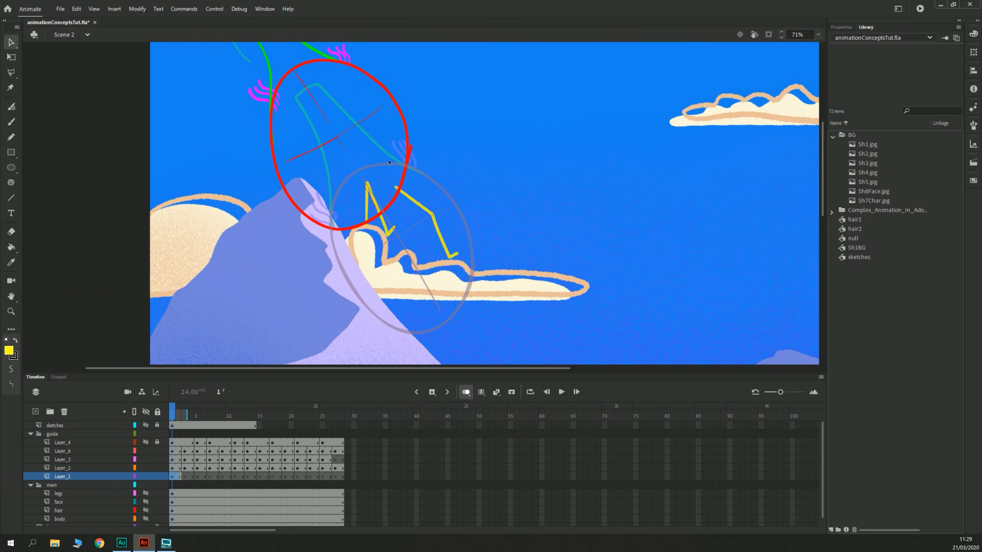
{"action": "key", "text": "shift+Left"}
{"action": "left_click", "coordinate": [407, 220]}
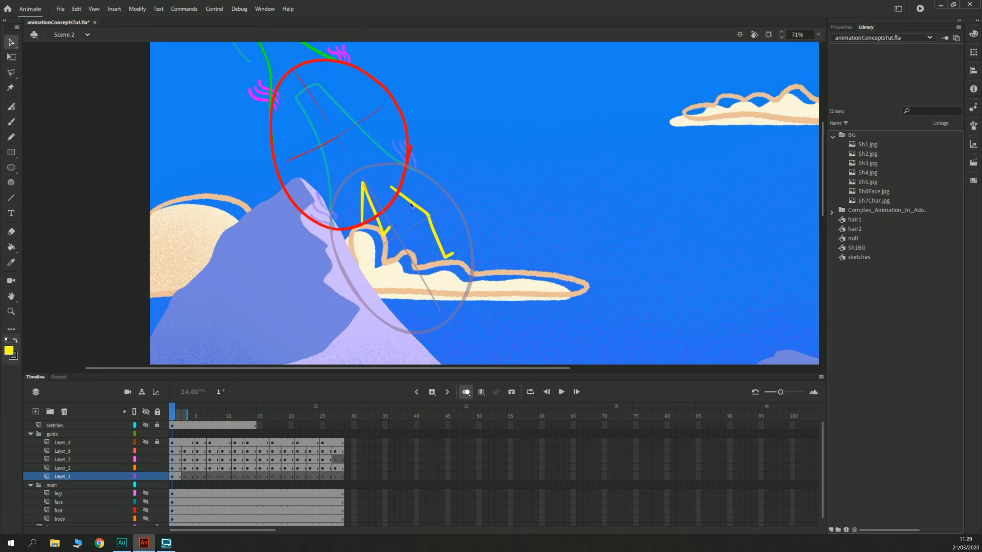
Step: Nudge the right yellow leg on frame 1 lower and slightly right along the body's edge, and return to the brush
{"action": "left_click", "coordinate": [404, 197]}
{"action": "key", "text": "shift+Down"}
{"action": "key", "text": "shift+Down"}
{"action": "key", "text": "shift+Down"}
{"action": "key", "text": "Right"}
{"action": "key", "text": "Right"}
{"action": "key", "text": "Right"}
{"action": "key", "text": "Right"}
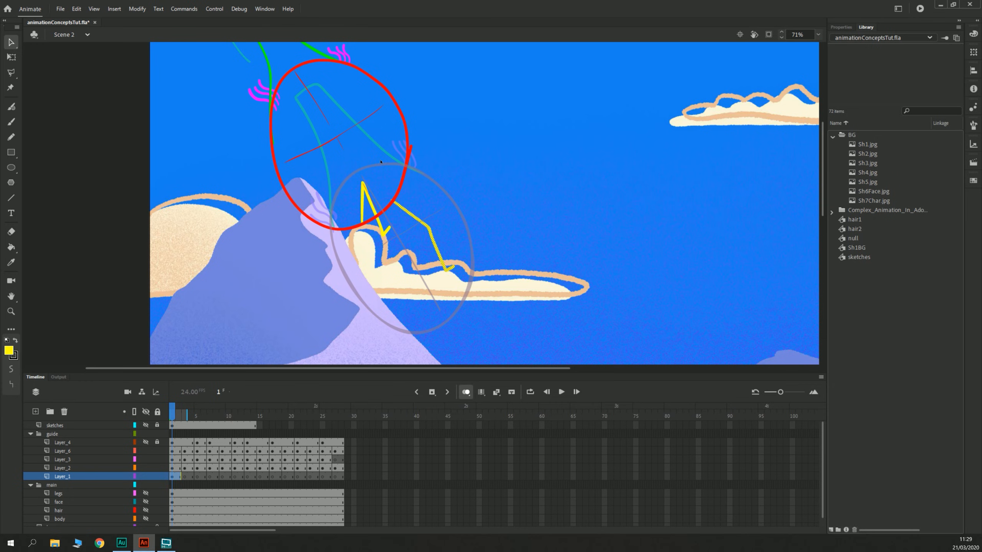
{"action": "key", "text": "Down"}
{"action": "key", "text": "Down"}
{"action": "key", "text": "b"}
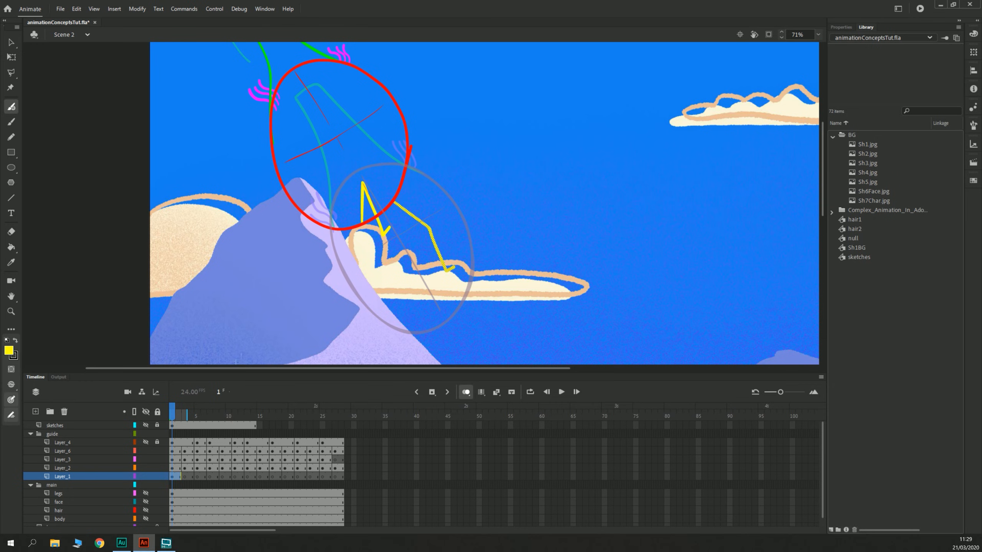
Step: Sketch a bent left leg and a longer trailing right leg in yellow below the body on frame 3 of Layer_1
{"action": "left_click", "coordinate": [186, 475]}
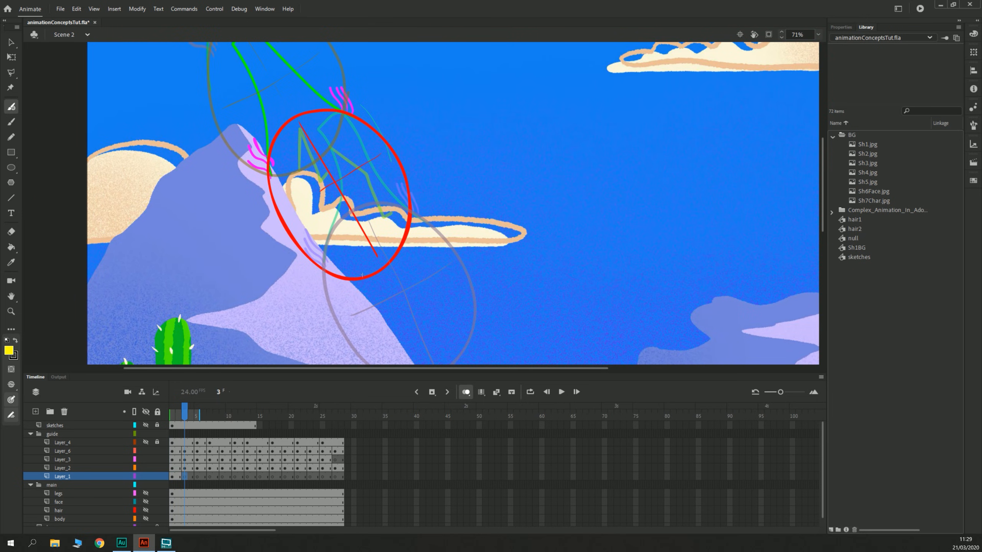
{"action": "mouse_move", "coordinate": [358, 276]}
{"action": "left_mouse_down"}
{"action": "mouse_move", "coordinate": [357, 235]}
{"action": "mouse_move", "coordinate": [385, 288]}
{"action": "mouse_move", "coordinate": [392, 285]}
{"action": "left_mouse_up"}
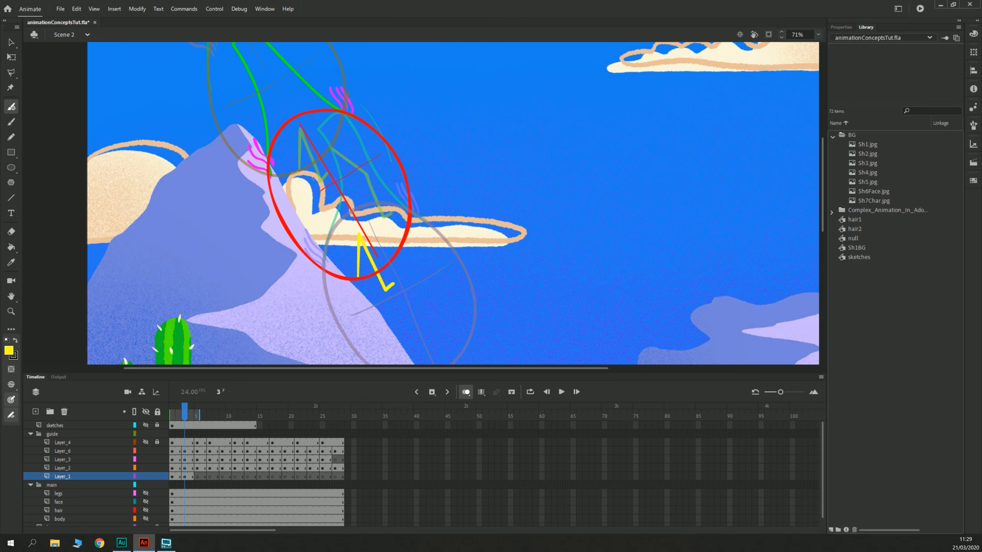
{"action": "mouse_move", "coordinate": [394, 256]}
{"action": "left_mouse_down"}
{"action": "mouse_move", "coordinate": [344, 188]}
{"action": "mouse_move", "coordinate": [381, 222]}
{"action": "mouse_move", "coordinate": [405, 277]}
{"action": "left_mouse_up"}
{"action": "left_click_drag", "start_coordinate": [280, 206], "coordinate": [321, 266]}
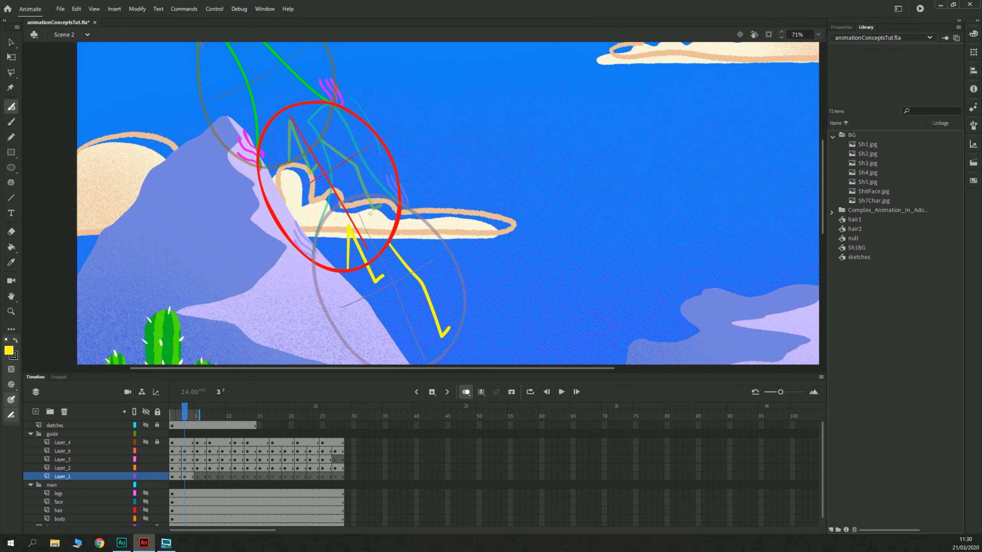
Step: Scale the right yellow leg on frame 3 down slightly with Free Transform, keeping its hip end in place
{"action": "key", "text": "v"}
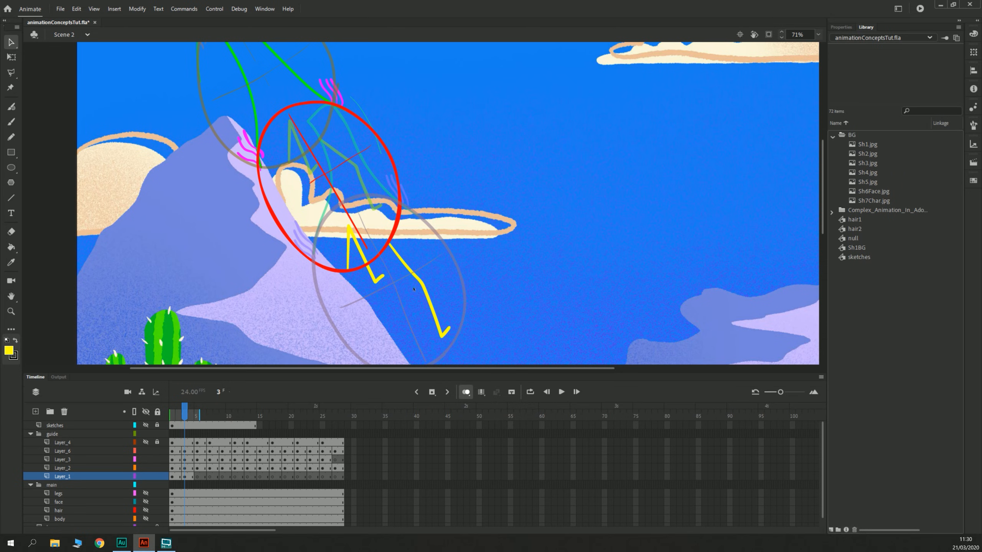
{"action": "left_click", "coordinate": [424, 289]}
{"action": "left_click", "coordinate": [14, 57]}
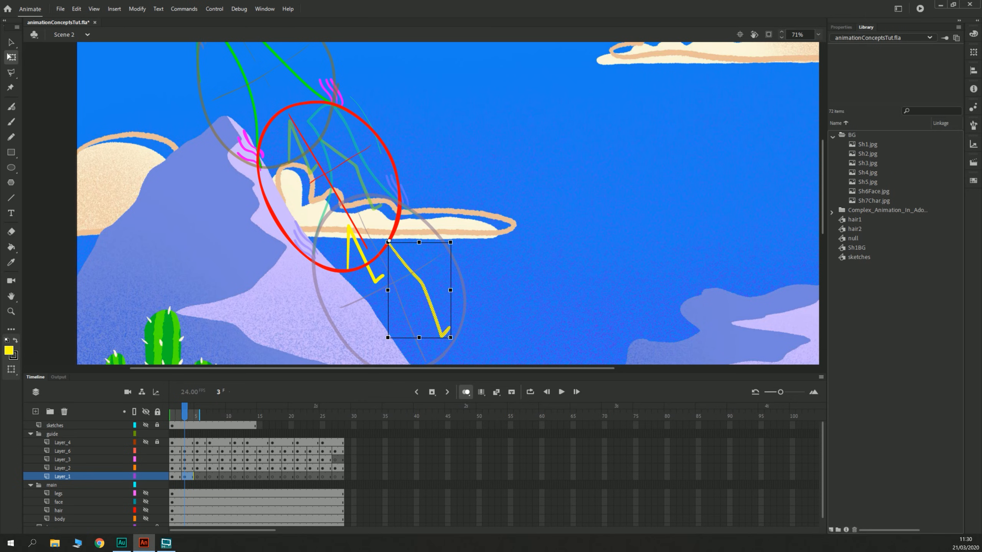
{"action": "left_click_drag", "start_coordinate": [451, 339], "coordinate": [444, 324]}
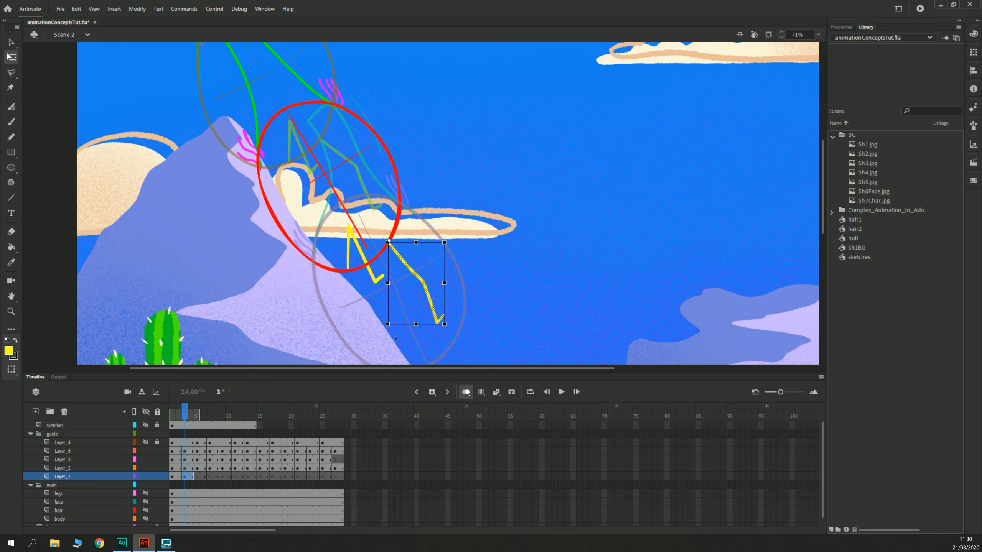
{"action": "left_click", "coordinate": [289, 282]}
{"action": "left_click_drag", "start_coordinate": [286, 328], "coordinate": [239, 253]}
Step: Sketch a short bent left leg and a right leg reaching the ground on frame 5 of Layer_1, and play back the animation
{"action": "left_click", "coordinate": [197, 476]}
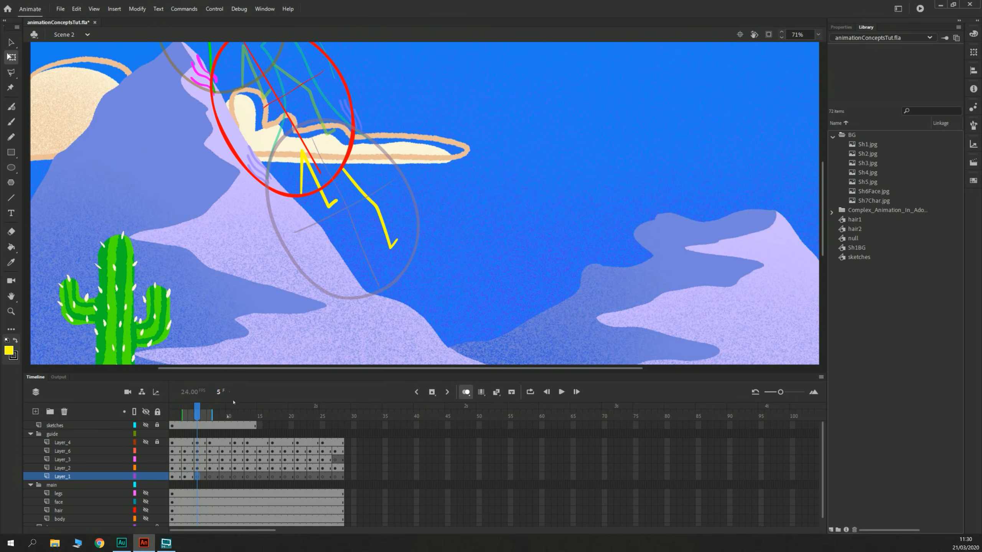
{"action": "key", "text": "b"}
{"action": "mouse_move", "coordinate": [312, 354]}
{"action": "left_mouse_down"}
{"action": "mouse_move", "coordinate": [278, 258]}
{"action": "mouse_move", "coordinate": [281, 233]}
{"action": "left_mouse_up"}
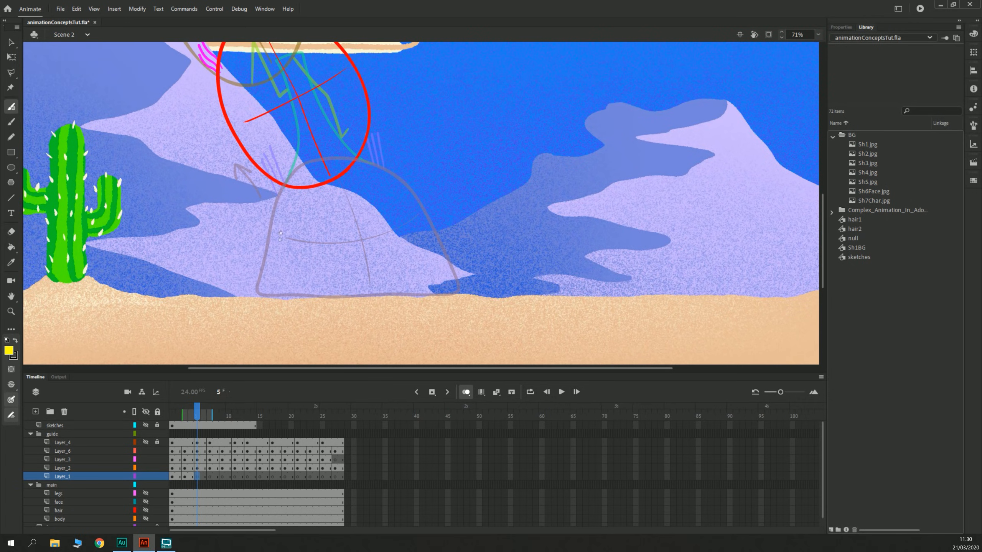
{"action": "mouse_move", "coordinate": [304, 186]}
{"action": "left_mouse_down"}
{"action": "mouse_move", "coordinate": [311, 167]}
{"action": "mouse_move", "coordinate": [328, 211]}
{"action": "mouse_move", "coordinate": [360, 228]}
{"action": "mouse_move", "coordinate": [374, 292]}
{"action": "mouse_move", "coordinate": [383, 282]}
{"action": "left_mouse_up"}
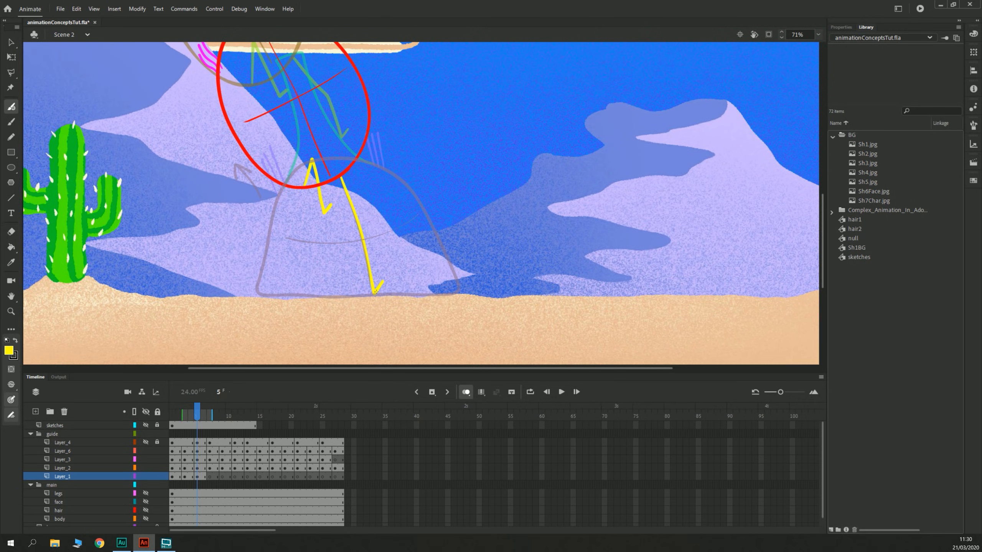
{"action": "left_click_drag", "start_coordinate": [278, 246], "coordinate": [292, 275]}
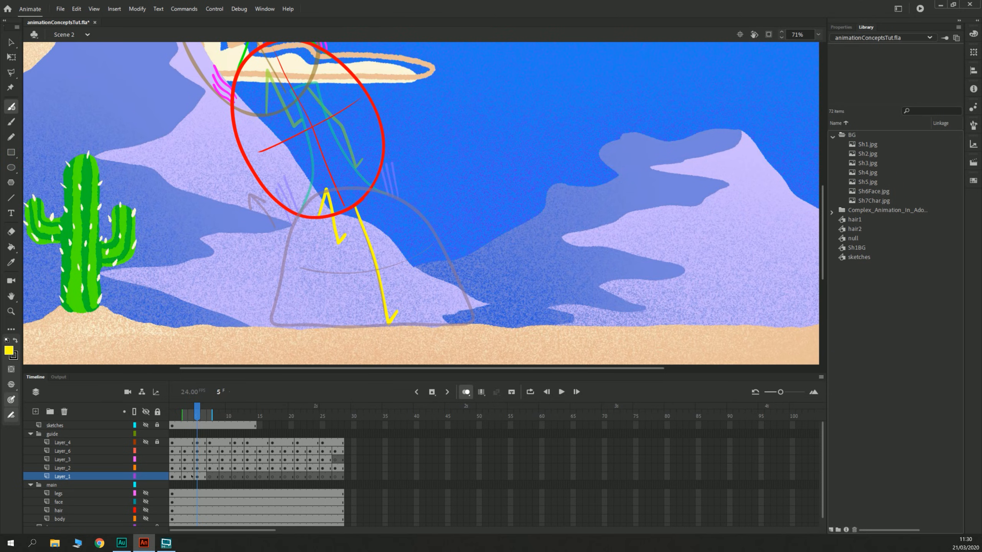
{"action": "key", "text": "Return"}
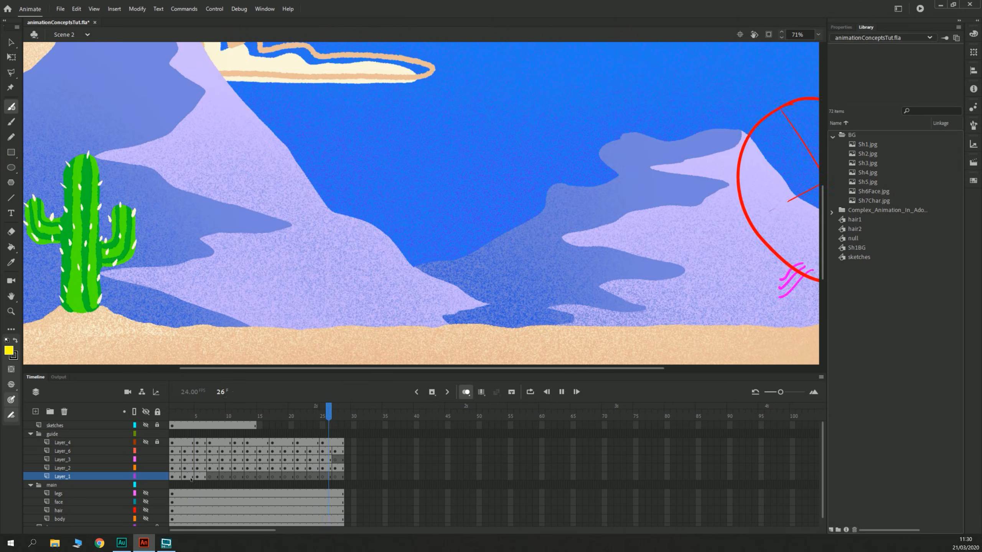
{"action": "key", "text": "Return"}
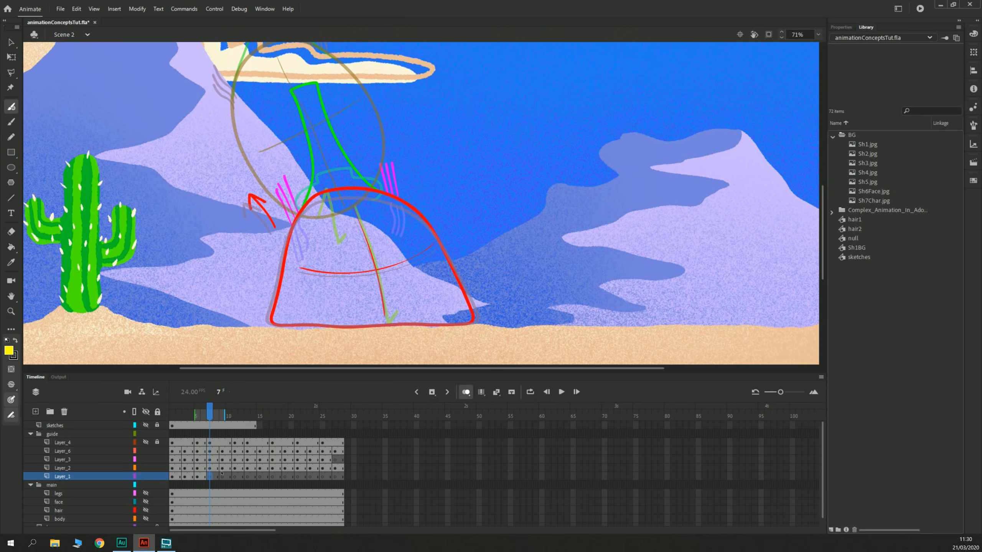
Step: Sketch yellow legs with bent, raised knees over the squashed body on frames 7 and 9 of Layer_1, and play back the animation
{"action": "mouse_move", "coordinate": [380, 311]}
{"action": "left_mouse_down"}
{"action": "mouse_move", "coordinate": [391, 279]}
{"action": "mouse_move", "coordinate": [413, 281]}
{"action": "mouse_move", "coordinate": [445, 223]}
{"action": "mouse_move", "coordinate": [479, 258]}
{"action": "mouse_move", "coordinate": [489, 247]}
{"action": "left_mouse_up"}
{"action": "mouse_move", "coordinate": [350, 290]}
{"action": "left_mouse_down"}
{"action": "mouse_move", "coordinate": [314, 235]}
{"action": "mouse_move", "coordinate": [269, 253]}
{"action": "left_mouse_up"}
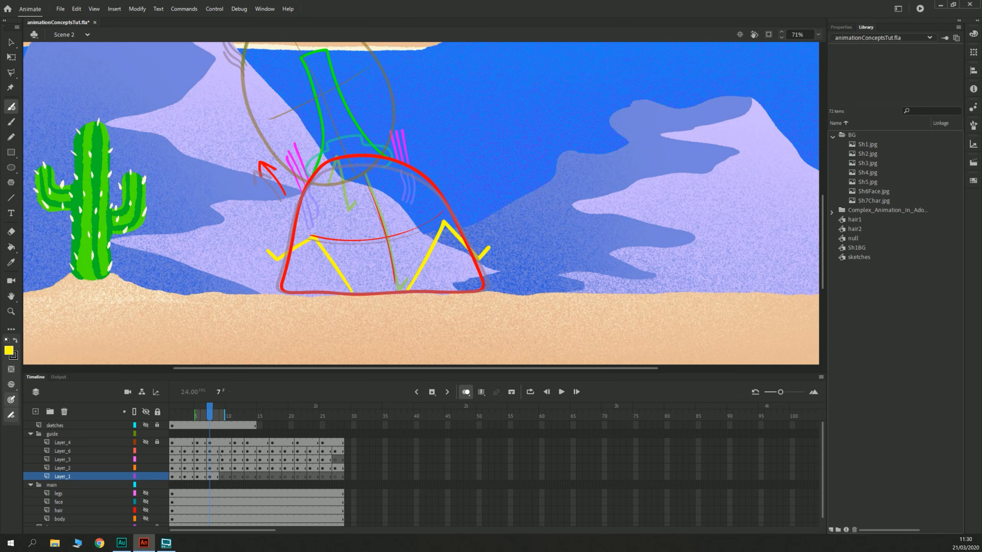
{"action": "left_click", "coordinate": [223, 478]}
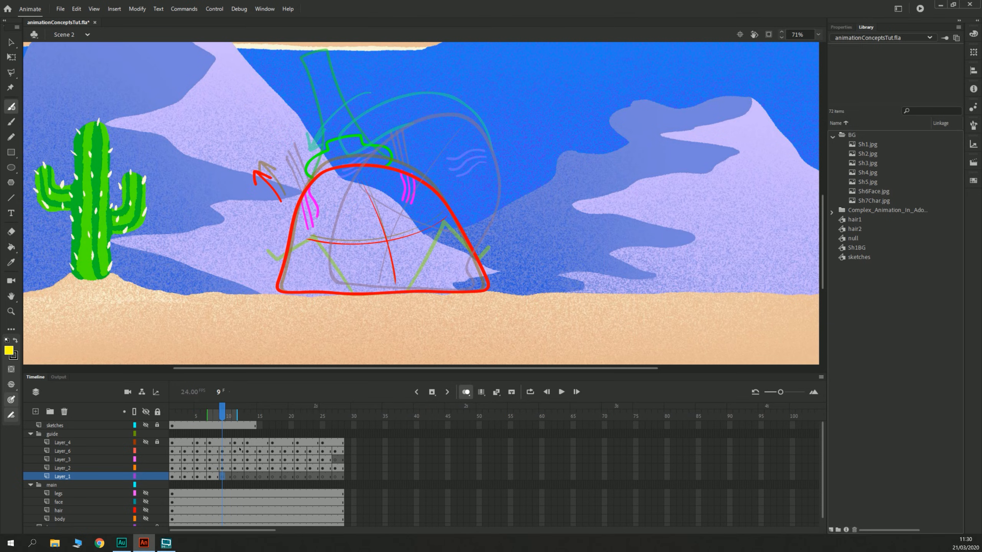
{"action": "mouse_move", "coordinate": [350, 290]}
{"action": "left_mouse_down"}
{"action": "mouse_move", "coordinate": [317, 226]}
{"action": "mouse_move", "coordinate": [285, 261]}
{"action": "left_mouse_up"}
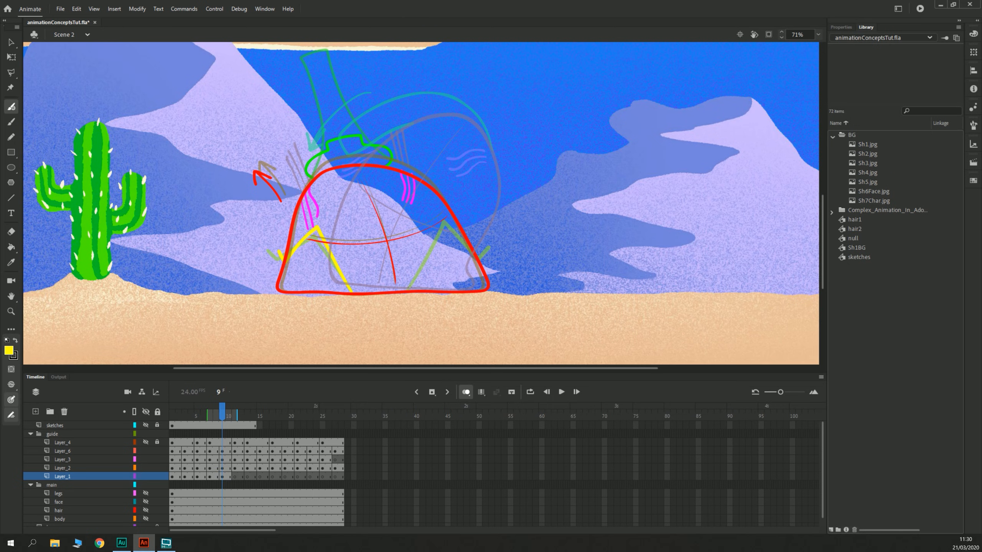
{"action": "mouse_move", "coordinate": [409, 289]}
{"action": "left_mouse_down"}
{"action": "mouse_move", "coordinate": [430, 209]}
{"action": "mouse_move", "coordinate": [451, 258]}
{"action": "mouse_move", "coordinate": [459, 251]}
{"action": "left_mouse_up"}
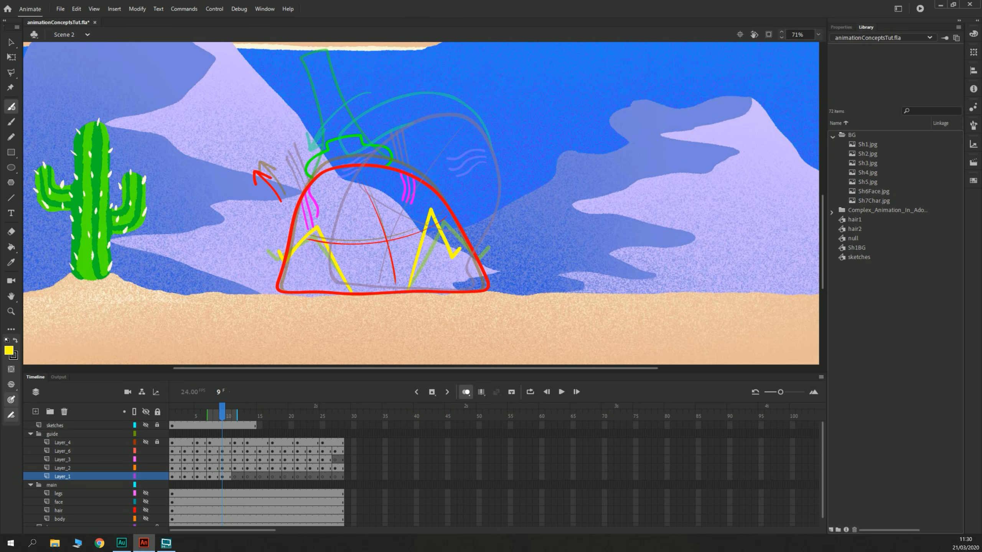
{"action": "left_click", "coordinate": [172, 443]}
{"action": "key", "text": "Return"}
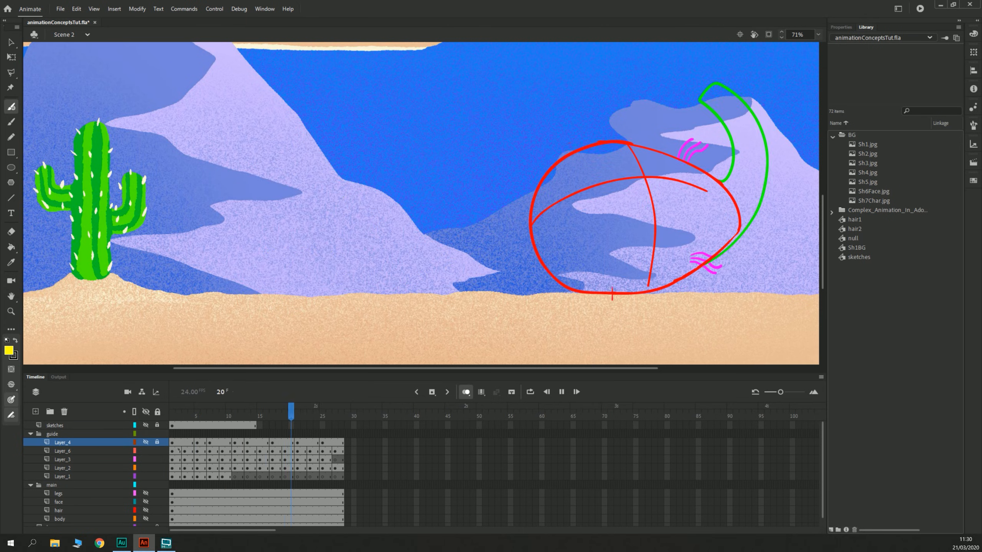
Step: Sketch both bent yellow legs inside and ahead of the leaning body on frame 11 of Layer_1, and play back the animation
{"action": "left_click", "coordinate": [223, 468]}
{"action": "left_click", "coordinate": [235, 477]}
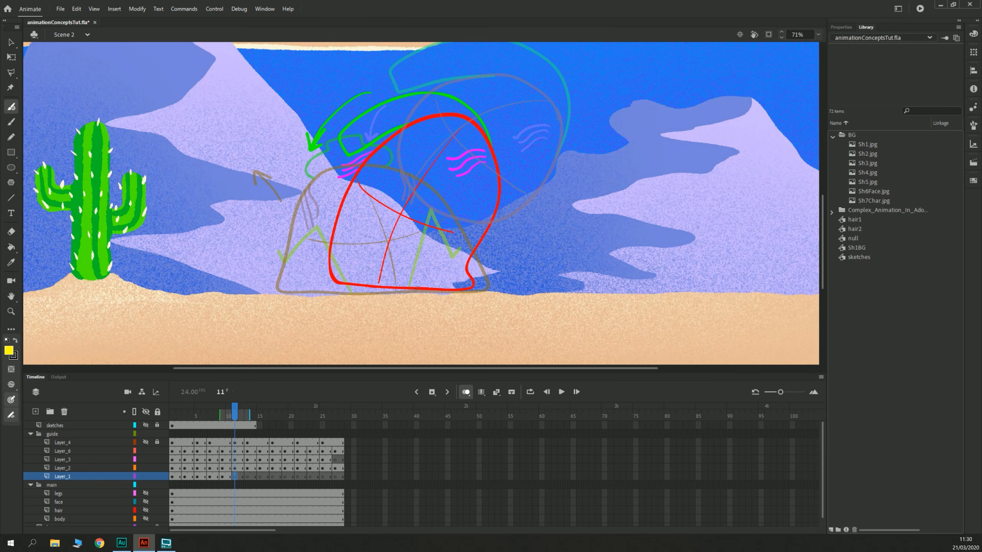
{"action": "mouse_move", "coordinate": [416, 288]}
{"action": "left_mouse_down"}
{"action": "mouse_move", "coordinate": [438, 204]}
{"action": "mouse_move", "coordinate": [433, 261]}
{"action": "mouse_move", "coordinate": [442, 251]}
{"action": "left_mouse_up"}
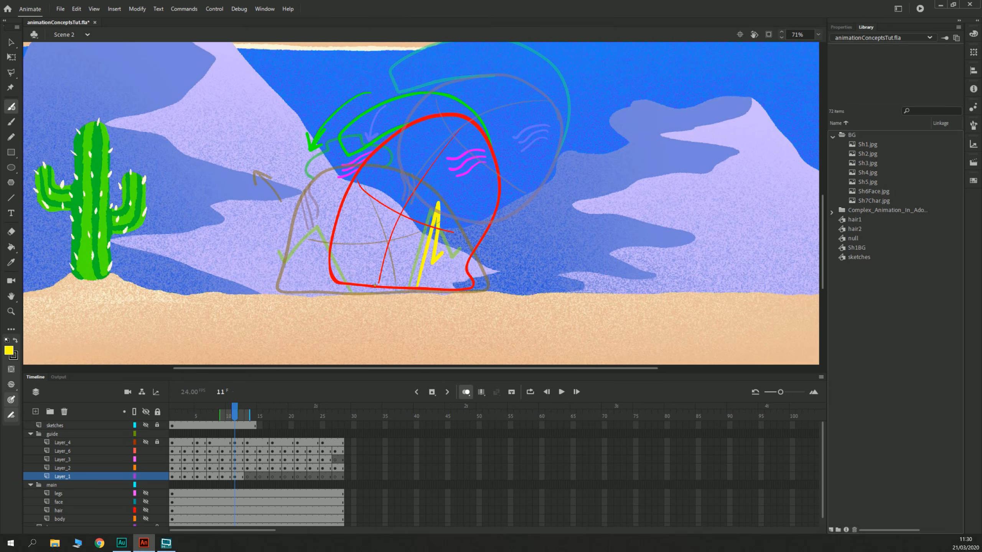
{"action": "mouse_move", "coordinate": [375, 286]}
{"action": "left_mouse_down"}
{"action": "mouse_move", "coordinate": [365, 210]}
{"action": "mouse_move", "coordinate": [299, 235]}
{"action": "left_mouse_up"}
{"action": "left_click", "coordinate": [185, 468]}
{"action": "key", "text": "Return"}
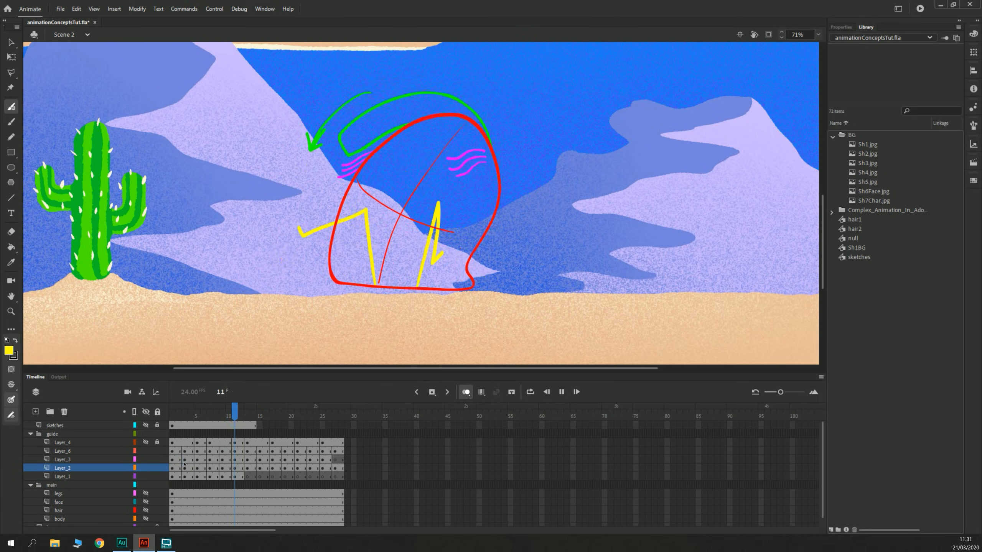
Step: Sketch both bent yellow legs trailing off the left side of the airborne body on frame 13 of Layer_1
{"action": "left_click", "coordinate": [247, 476]}
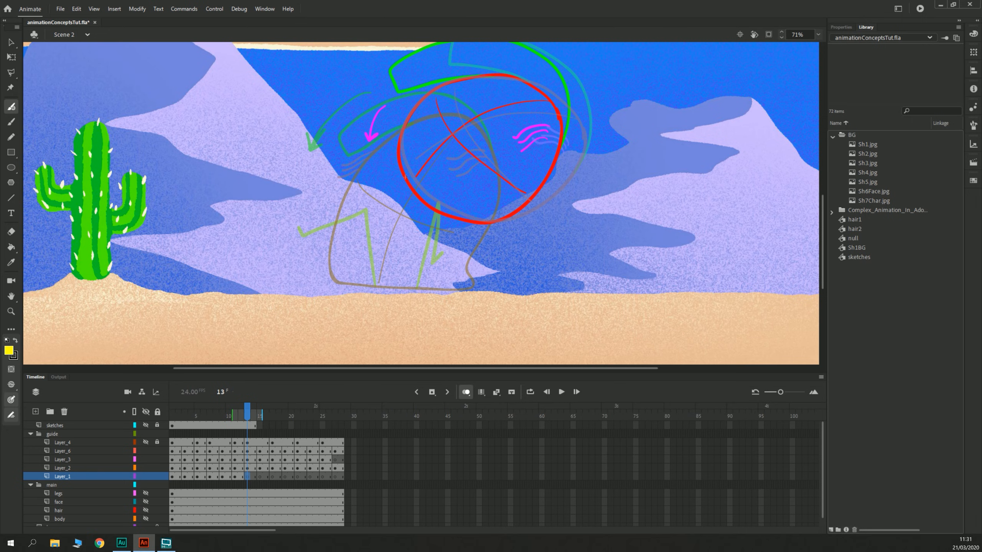
{"action": "mouse_move", "coordinate": [405, 178]}
{"action": "left_mouse_down"}
{"action": "mouse_move", "coordinate": [364, 139]}
{"action": "mouse_move", "coordinate": [315, 174]}
{"action": "left_mouse_up"}
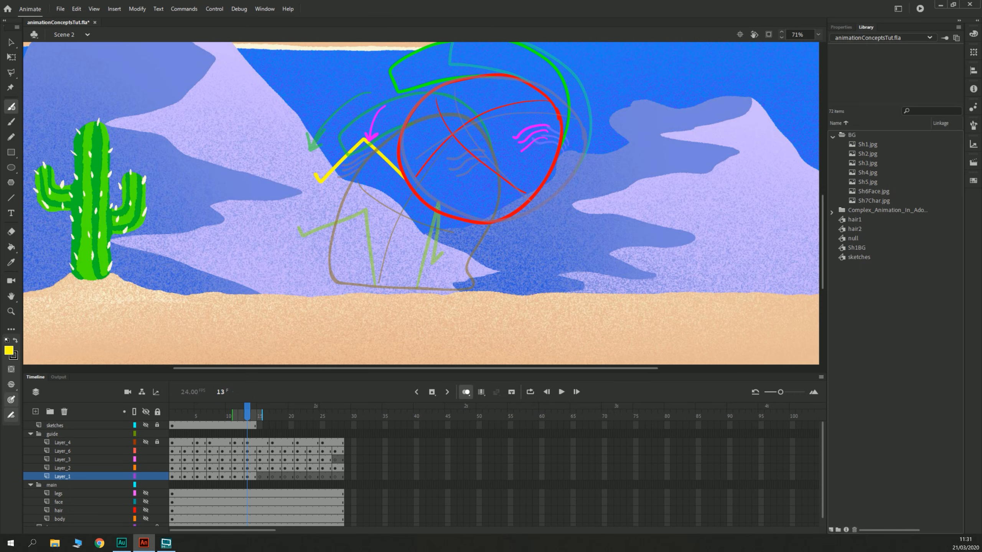
{"action": "mouse_move", "coordinate": [437, 210]}
{"action": "left_mouse_down"}
{"action": "mouse_move", "coordinate": [448, 152]}
{"action": "mouse_move", "coordinate": [412, 216]}
{"action": "left_mouse_up"}
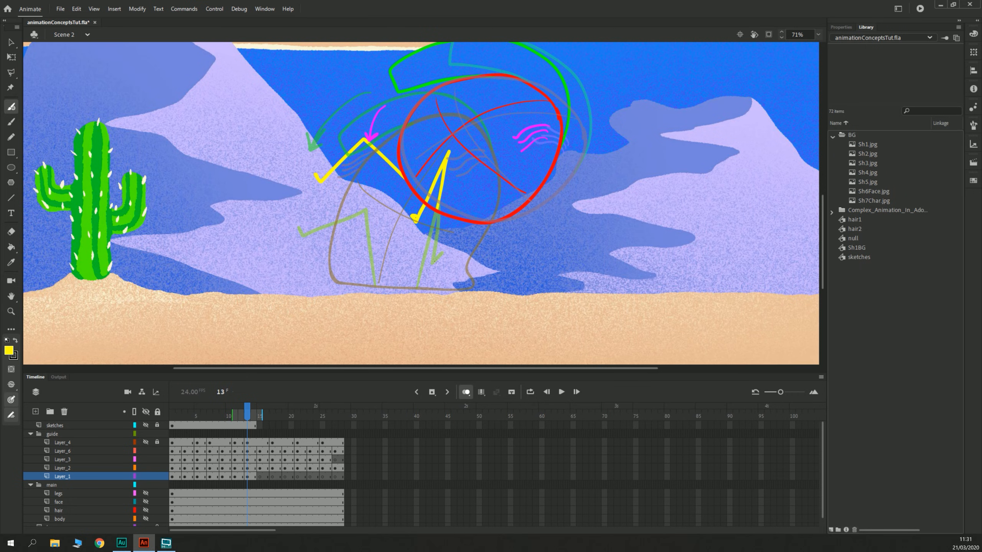
{"action": "left_click_drag", "start_coordinate": [413, 280], "coordinate": [440, 253]}
{"action": "left_click_drag", "start_coordinate": [401, 279], "coordinate": [391, 260]}
{"action": "key", "text": "ctrl+z"}
{"action": "key", "text": "ctrl+z"}
Step: Sketch an extended upper leg and a bent lower leg in yellow left of the airborne body on frame 15 of Layer_1
{"action": "left_click", "coordinate": [261, 476]}
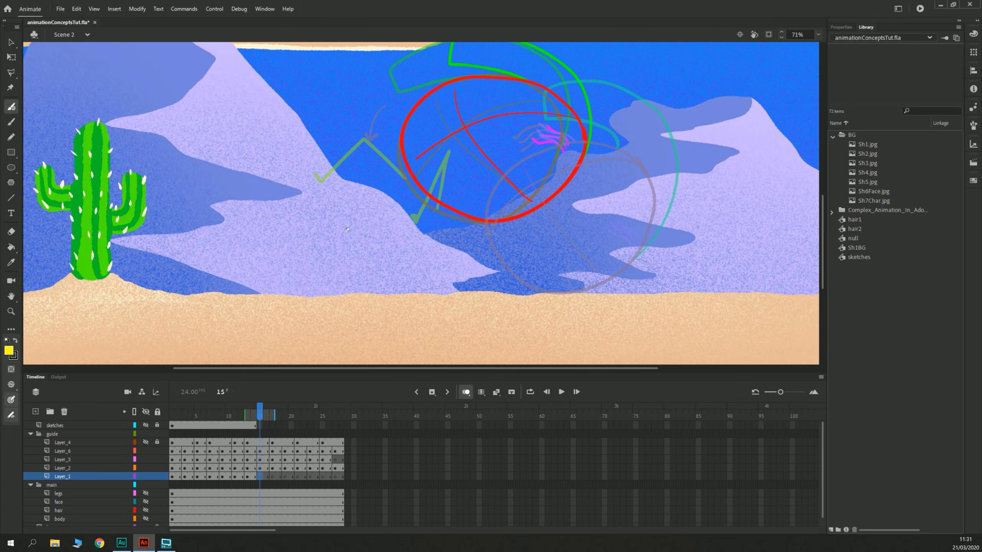
{"action": "left_click_drag", "start_coordinate": [347, 230], "coordinate": [390, 248]}
{"action": "mouse_move", "coordinate": [438, 227]}
{"action": "left_mouse_down"}
{"action": "mouse_move", "coordinate": [397, 198]}
{"action": "mouse_move", "coordinate": [342, 224]}
{"action": "mouse_move", "coordinate": [338, 215]}
{"action": "left_mouse_up"}
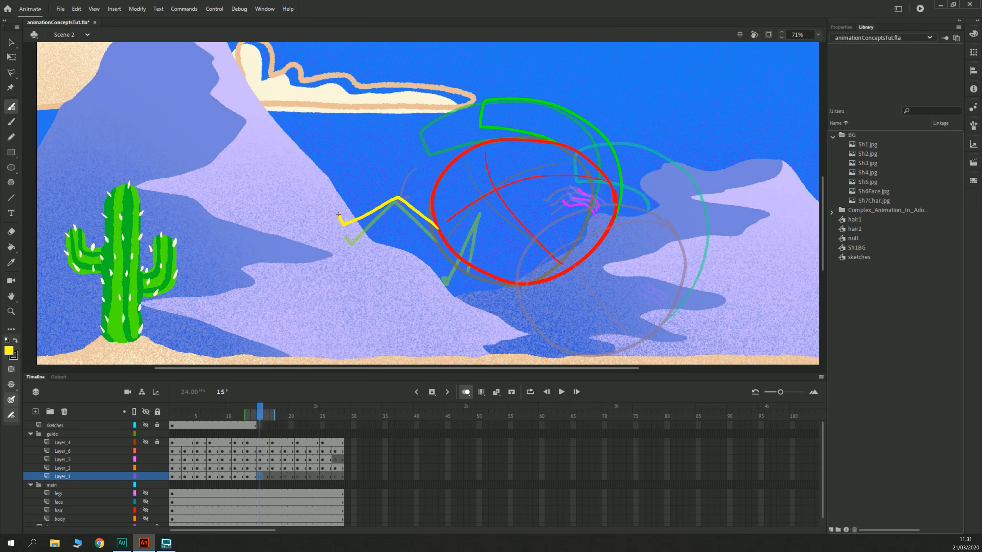
{"action": "scroll", "coordinate": [320, 251], "scroll_direction": "down", "scroll_amount": 2}
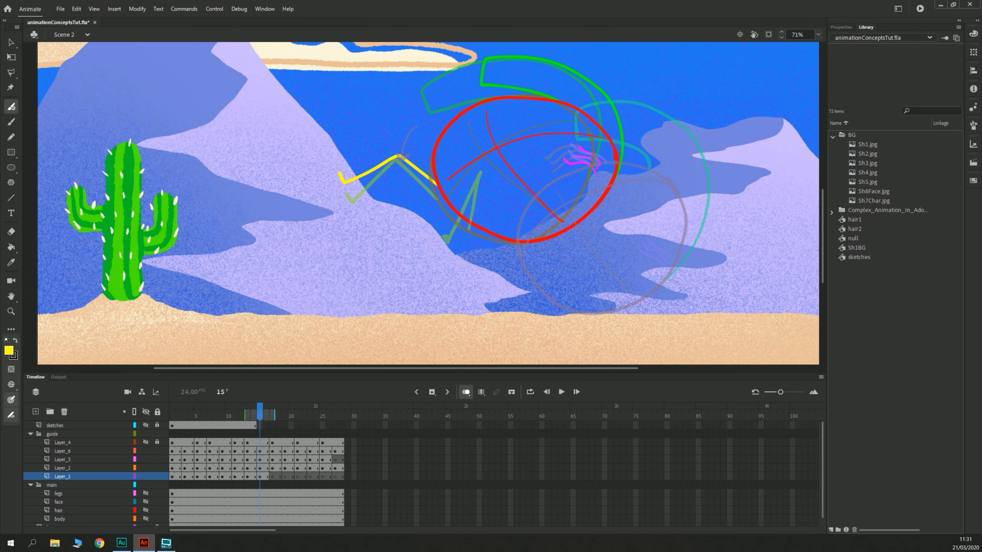
{"action": "mouse_move", "coordinate": [471, 223]}
{"action": "left_mouse_down"}
{"action": "mouse_move", "coordinate": [464, 168]}
{"action": "mouse_move", "coordinate": [441, 226]}
{"action": "mouse_move", "coordinate": [428, 228]}
{"action": "left_mouse_up"}
Step: Flip repeatedly between frames 14 and 15 to compare the motion of the yellow legs
{"action": "key", "text": "comma"}
{"action": "key", "text": "period"}
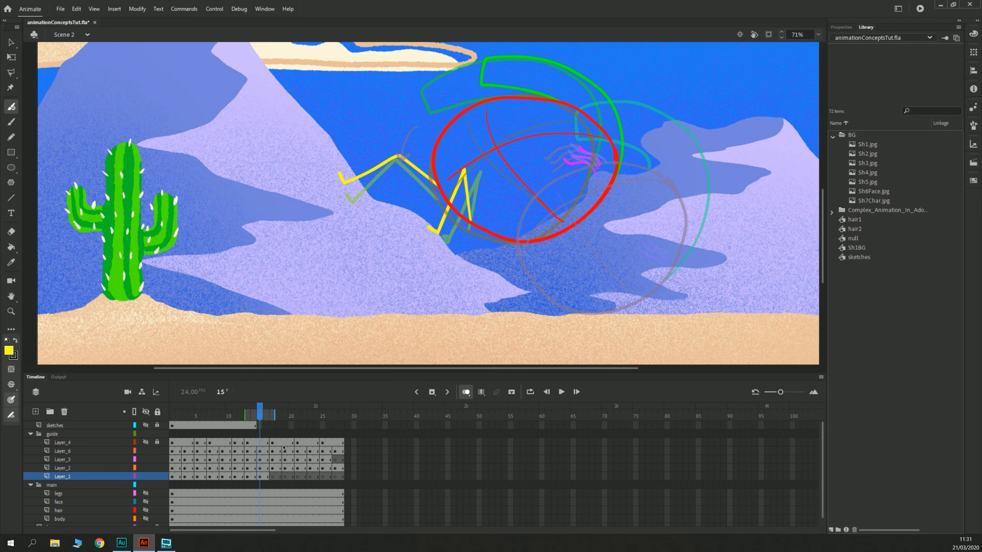
{"action": "key", "text": "comma"}
{"action": "key", "text": "period"}
{"action": "key", "text": "comma"}
{"action": "key", "text": "period"}
{"action": "key", "text": "comma"}
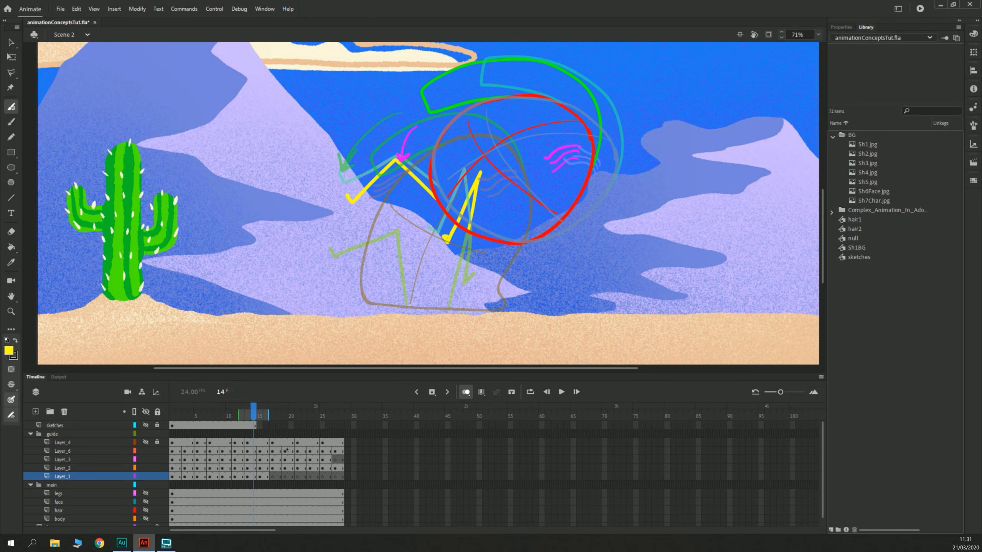
Step: Sketch both bent yellow legs trailing left of the body as it nears the ground on frame 17 of Layer_1
{"action": "key", "text": "period"}
{"action": "key", "text": "period"}
{"action": "key", "text": "period"}
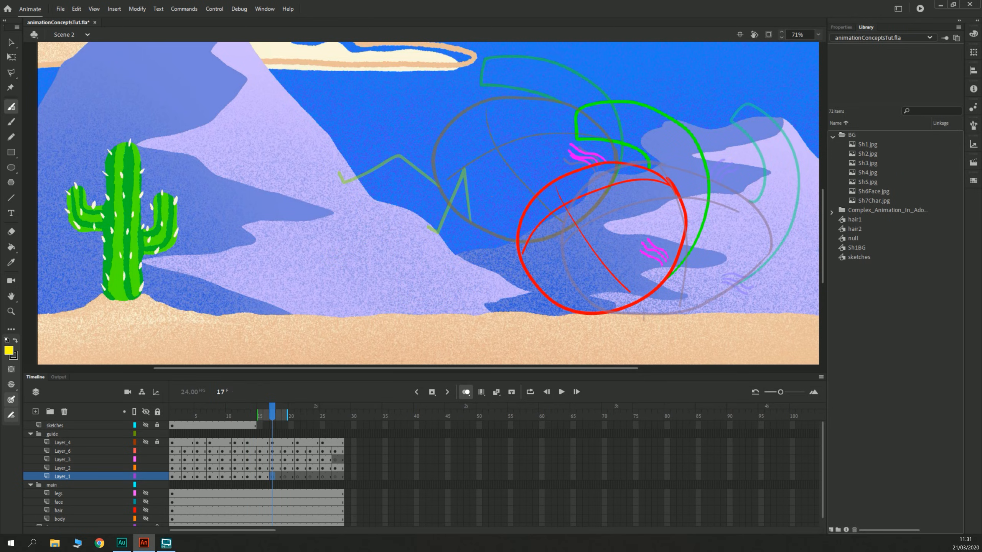
{"action": "mouse_move", "coordinate": [517, 243]}
{"action": "left_mouse_down"}
{"action": "mouse_move", "coordinate": [481, 221]}
{"action": "mouse_move", "coordinate": [426, 218]}
{"action": "left_mouse_up"}
{"action": "mouse_move", "coordinate": [545, 295]}
{"action": "left_mouse_down"}
{"action": "mouse_move", "coordinate": [513, 234]}
{"action": "mouse_move", "coordinate": [479, 272]}
{"action": "mouse_move", "coordinate": [468, 265]}
{"action": "left_mouse_up"}
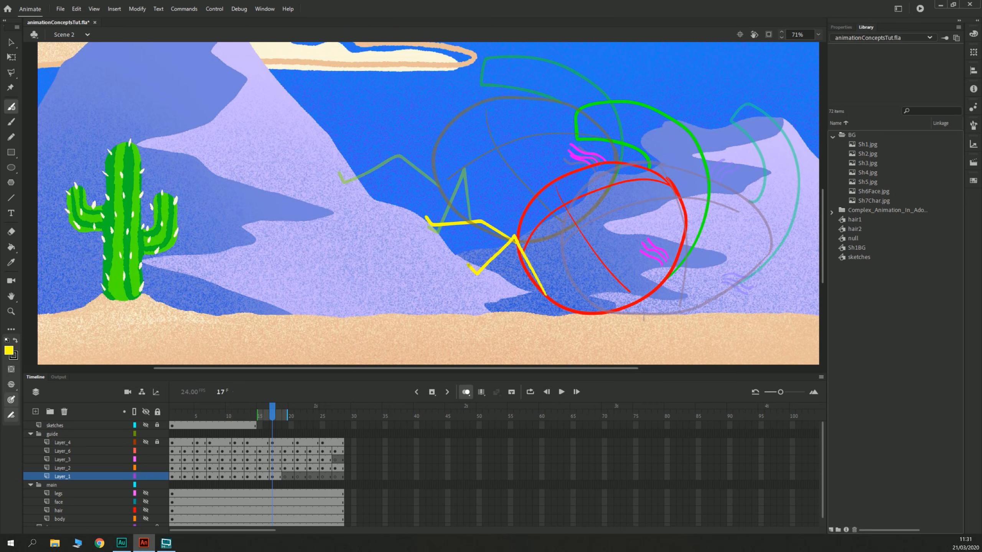
Step: Flip between frames 16 and 17 to compare the leg poses, and play the animation through with the whole stage in view
{"action": "key", "text": "comma"}
{"action": "key", "text": "period"}
{"action": "key", "text": "comma"}
{"action": "key", "text": "period"}
{"action": "left_click", "coordinate": [173, 442]}
{"action": "key", "text": "Return"}
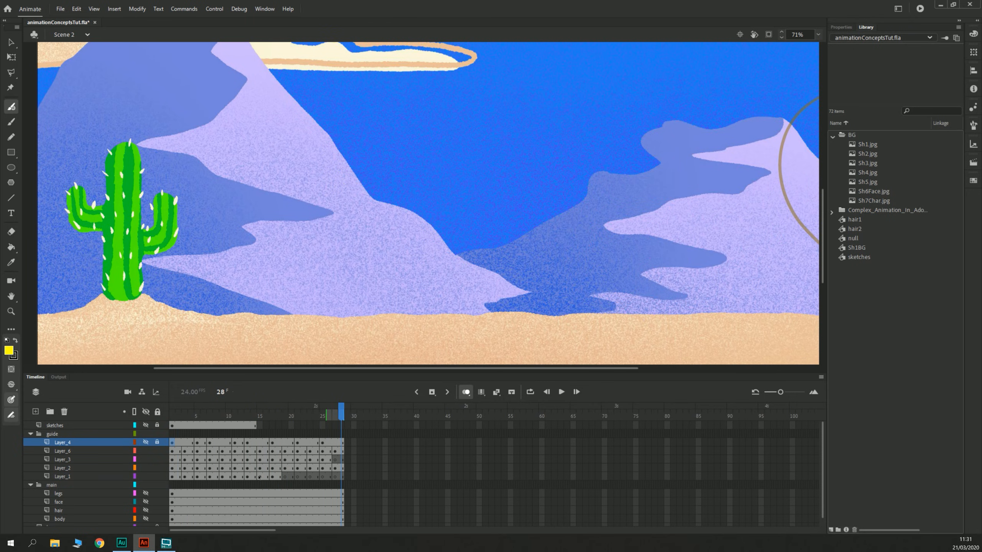
{"action": "mouse_move", "coordinate": [259, 477]}
{"action": "left_mouse_down"}
{"action": "mouse_move", "coordinate": [283, 482]}
{"action": "mouse_move", "coordinate": [262, 480]}
{"action": "left_mouse_up"}
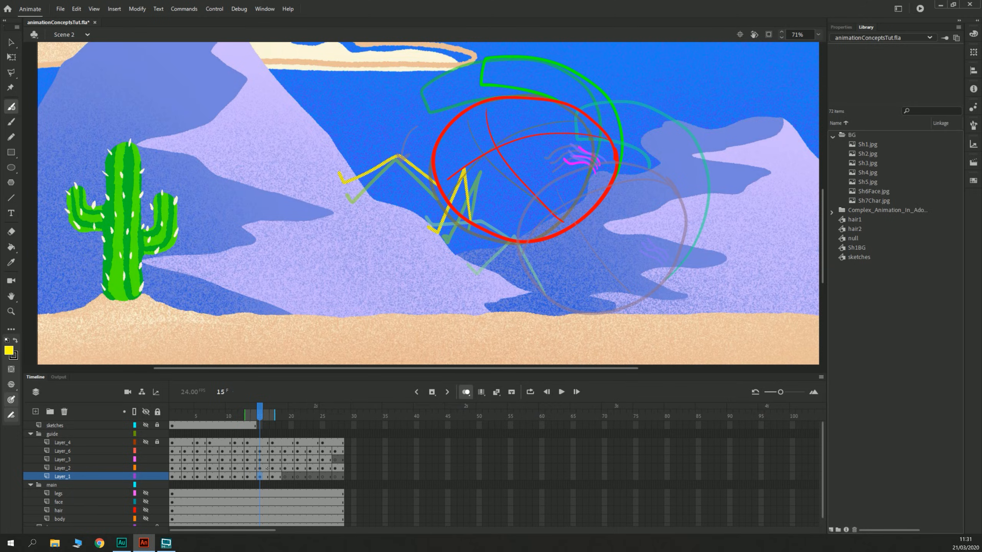
{"action": "key", "text": "ctrl+minus"}
{"action": "left_click", "coordinate": [173, 443]}
{"action": "key", "text": "Return"}
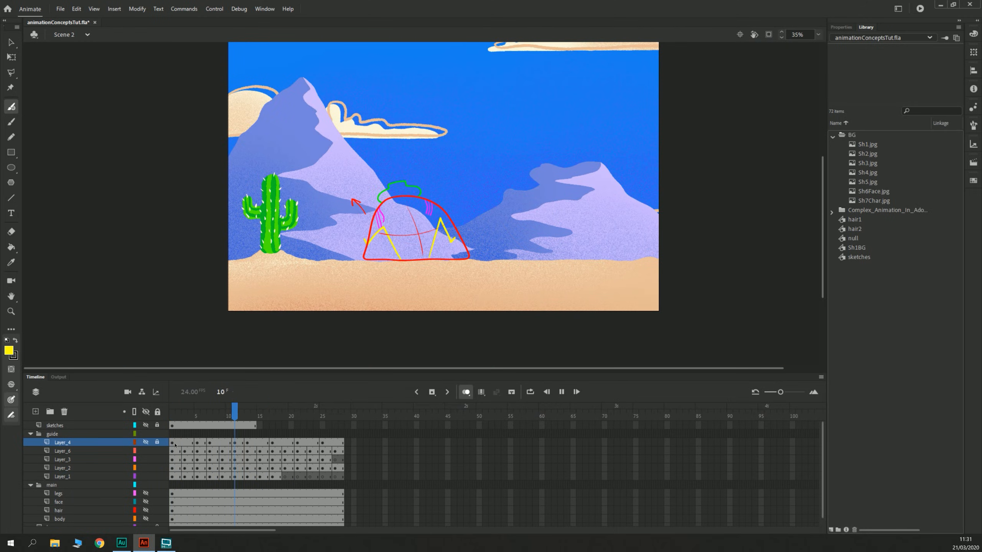
Step: Nudge the complete character drawing on frame 15, Layer_6 through Layer_1, right and slightly down, and play back the animation
{"action": "left_click", "coordinate": [246, 477]}
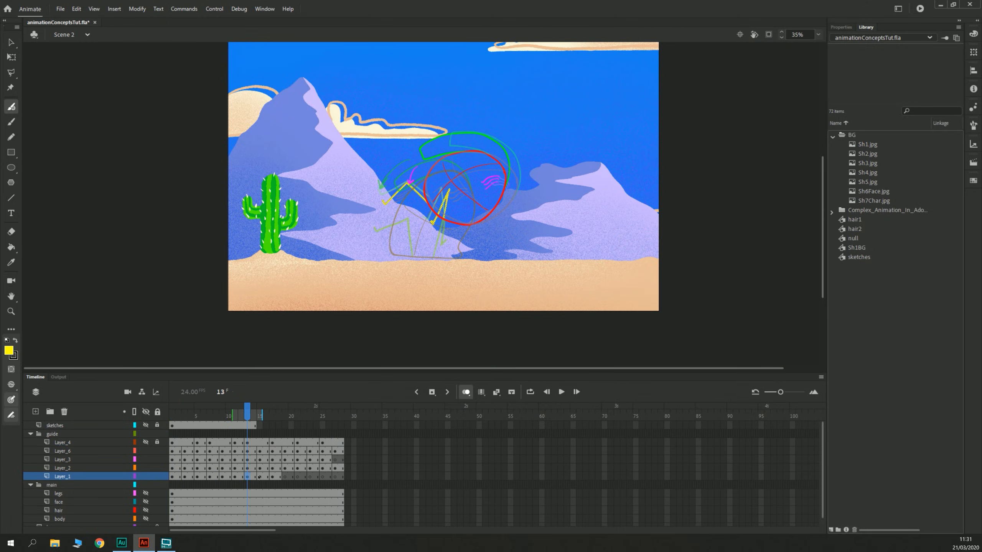
{"action": "left_click", "coordinate": [260, 477]}
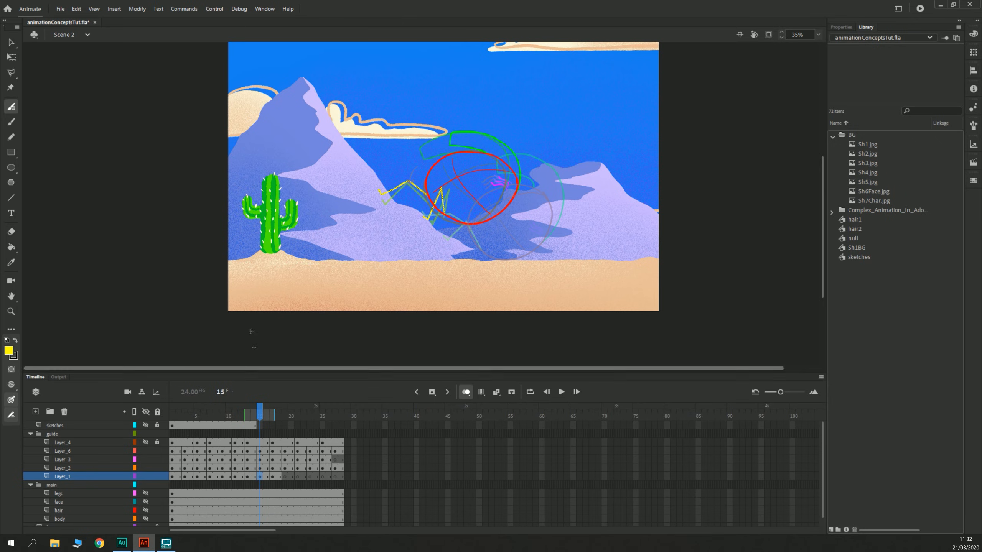
{"action": "mouse_move", "coordinate": [253, 415]}
{"action": "left_mouse_down"}
{"action": "mouse_move", "coordinate": [176, 416]}
{"action": "mouse_move", "coordinate": [312, 423]}
{"action": "mouse_move", "coordinate": [216, 424]}
{"action": "mouse_move", "coordinate": [260, 425]}
{"action": "mouse_move", "coordinate": [263, 462]}
{"action": "left_mouse_up"}
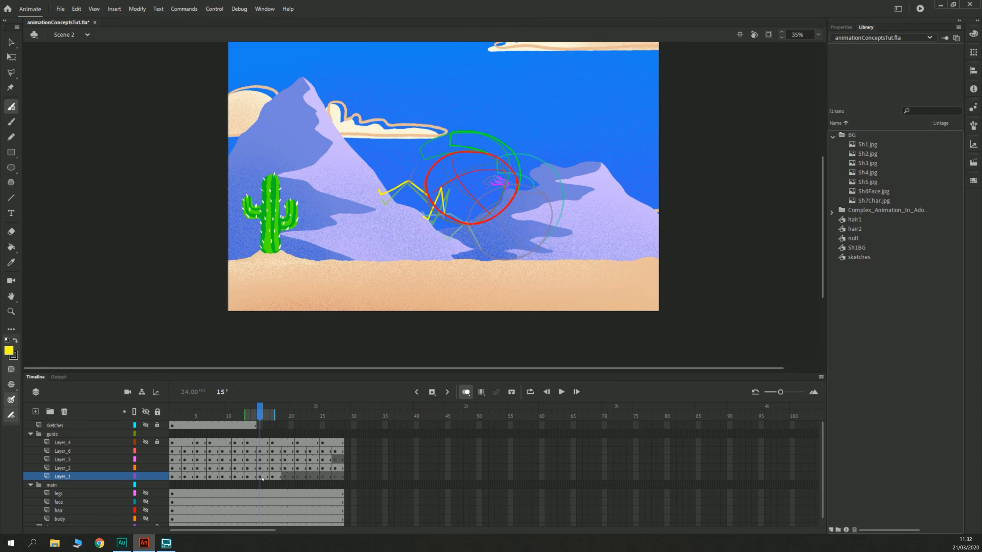
{"action": "left_click", "coordinate": [260, 451]}
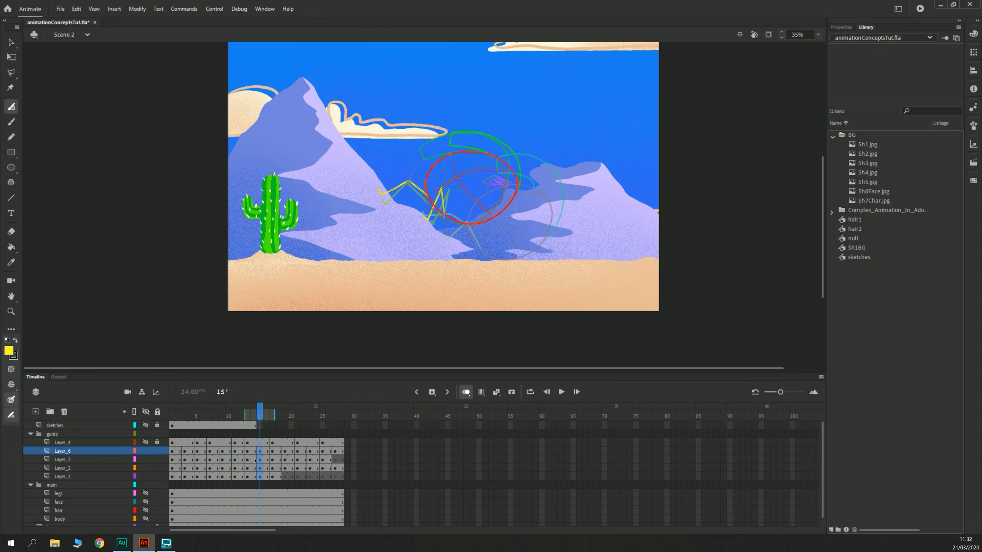
{"action": "key", "text": "shift+Right"}
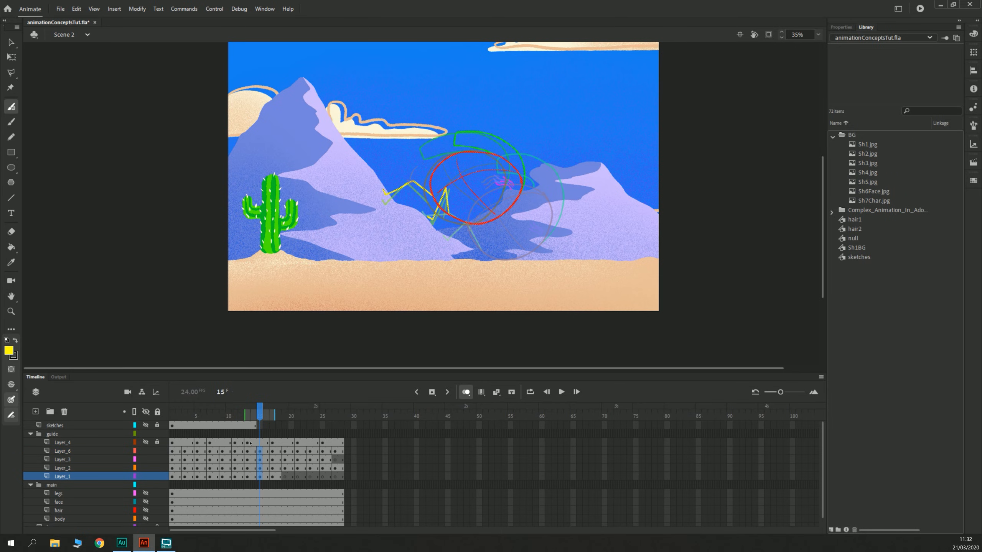
{"action": "key", "text": "shift+Right"}
{"action": "key", "text": "shift+Right"}
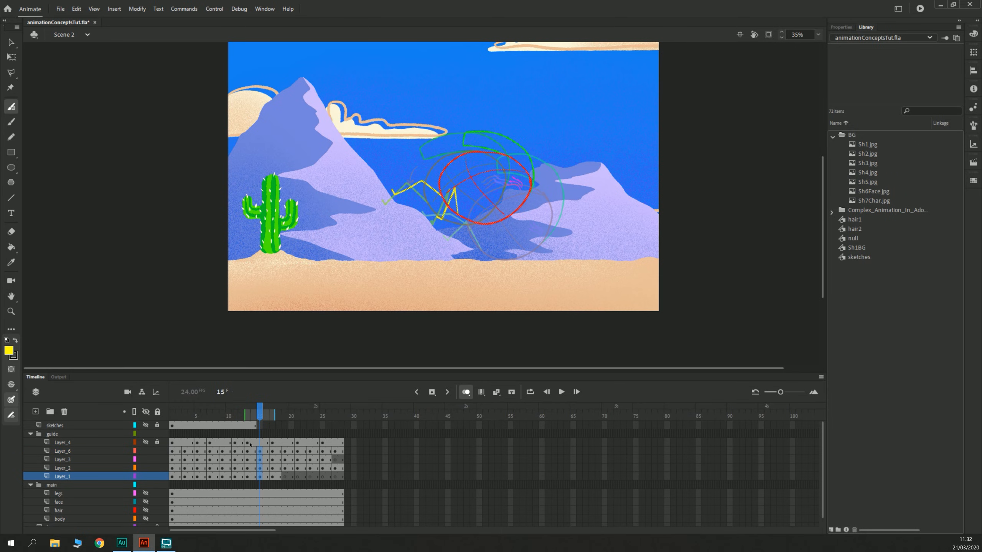
{"action": "key", "text": "shift+Down"}
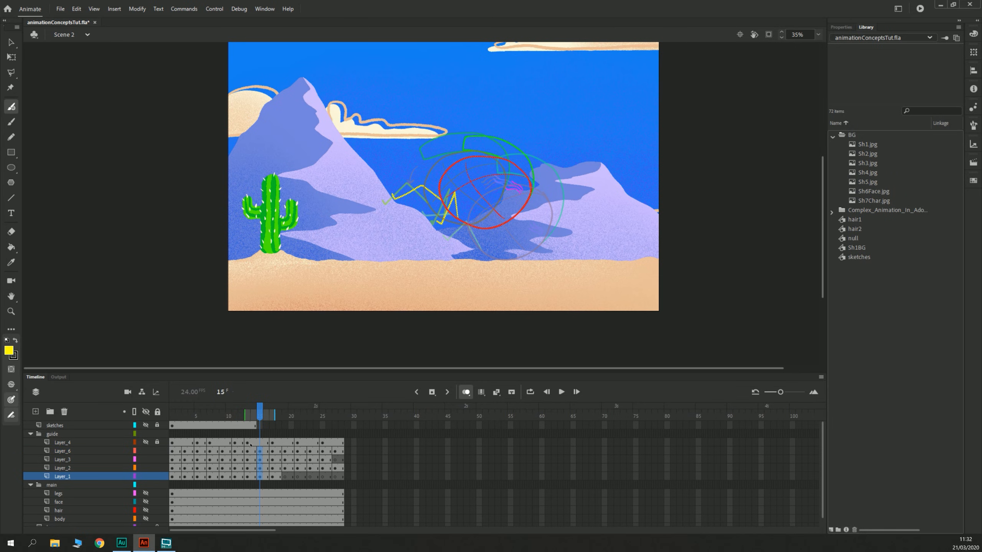
{"action": "left_click", "coordinate": [172, 425]}
{"action": "key", "text": "Return"}
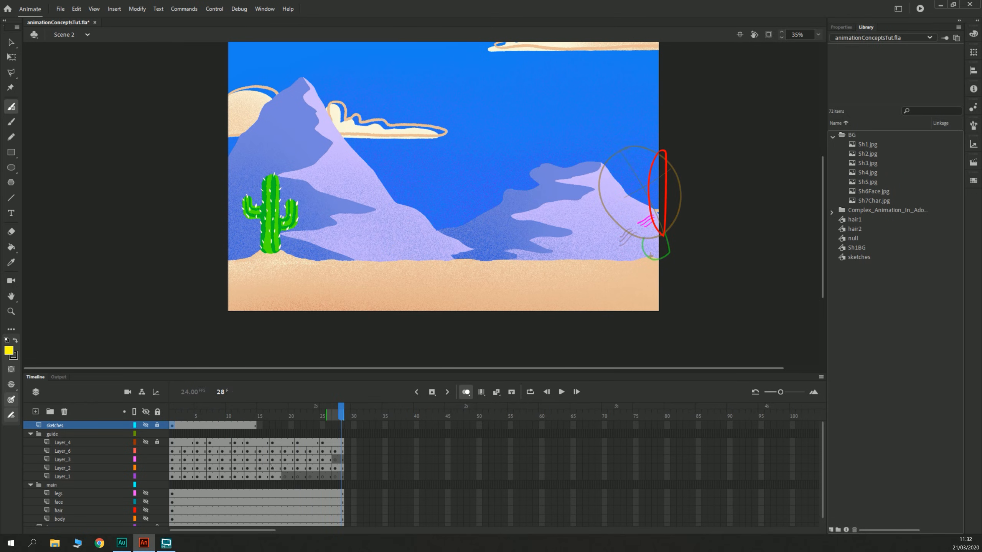
Step: Shift the complete character drawing on frame 17, Layer_6 through Layer_1, slightly right and play back the animation
{"action": "left_click", "coordinate": [272, 476]}
{"action": "left_click", "coordinate": [266, 460]}
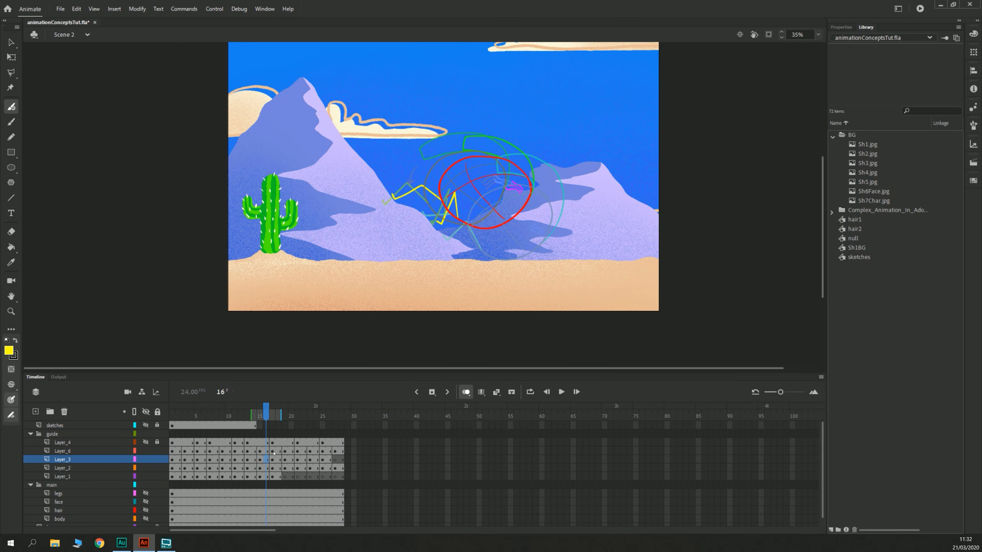
{"action": "left_click", "coordinate": [273, 451]}
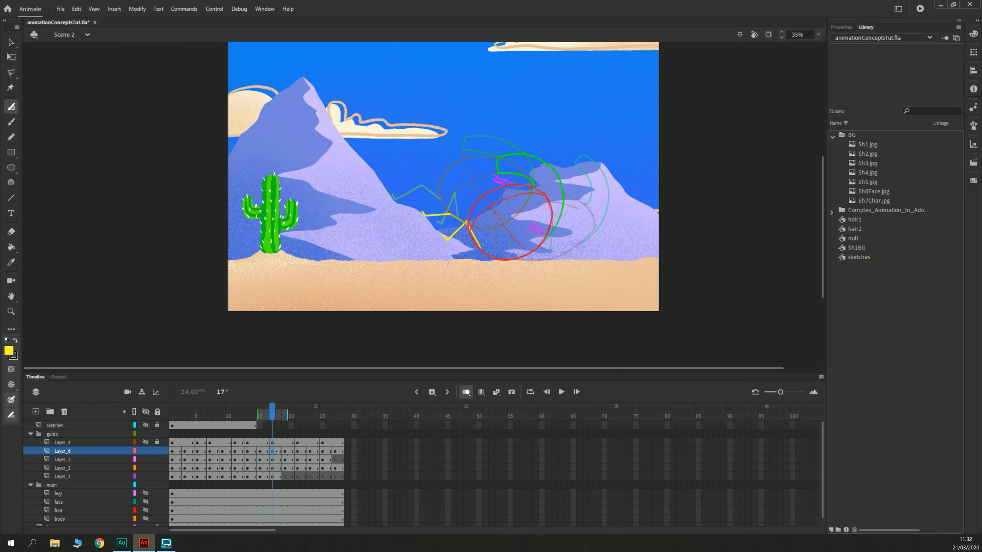
{"action": "left_click", "coordinate": [273, 477]}
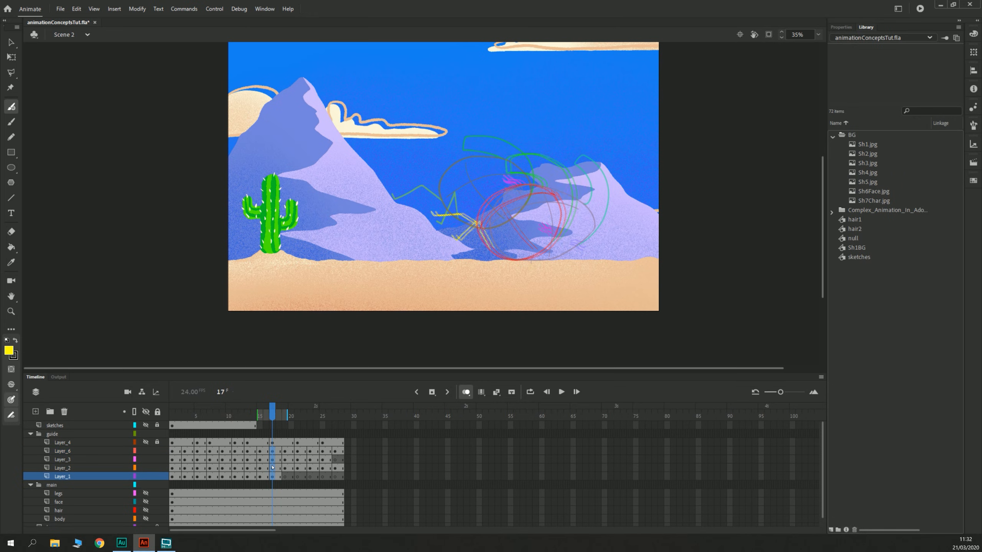
{"action": "left_click", "coordinate": [179, 443]}
{"action": "key", "text": "Return"}
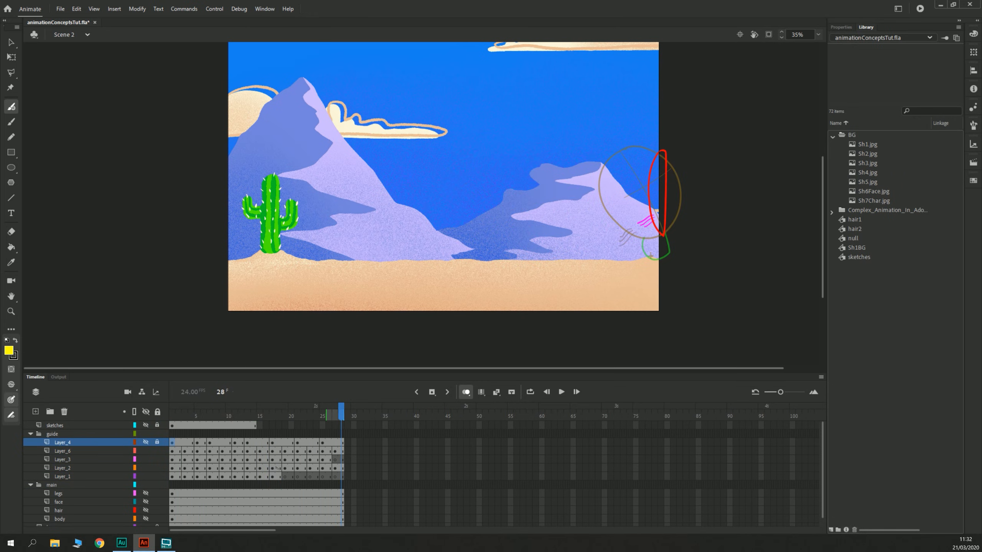
Step: Compare with the frame 19 pose and shift the whole frame 17 character drawing a little further right
{"action": "left_click", "coordinate": [273, 452]}
{"action": "left_click", "coordinate": [285, 451]}
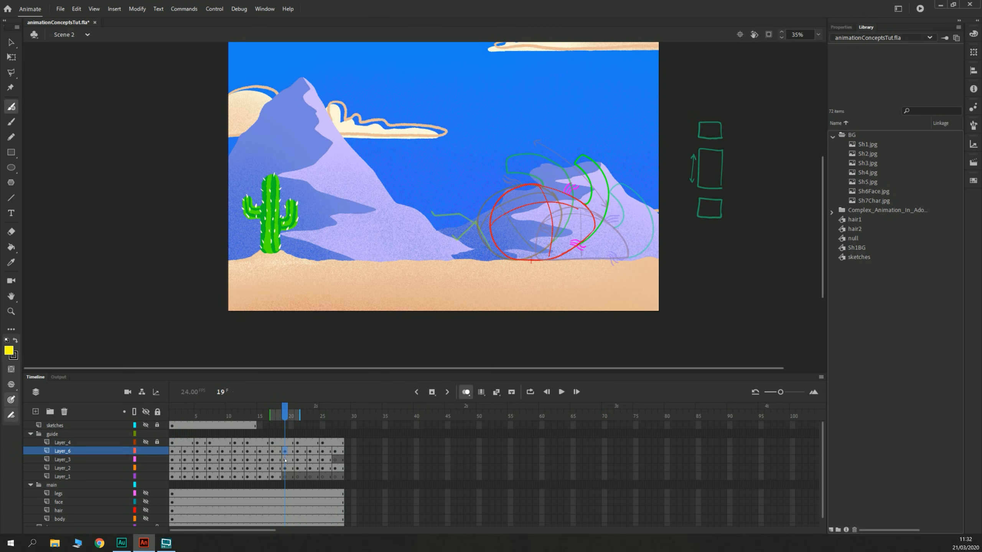
{"action": "left_click", "coordinate": [285, 468]}
{"action": "left_click", "coordinate": [274, 459]}
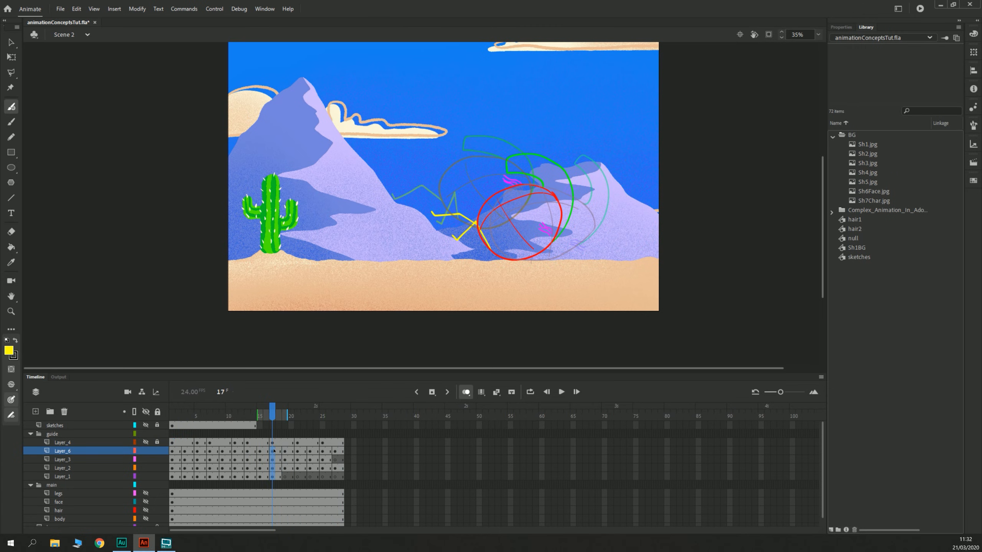
{"action": "left_click", "coordinate": [274, 476]}
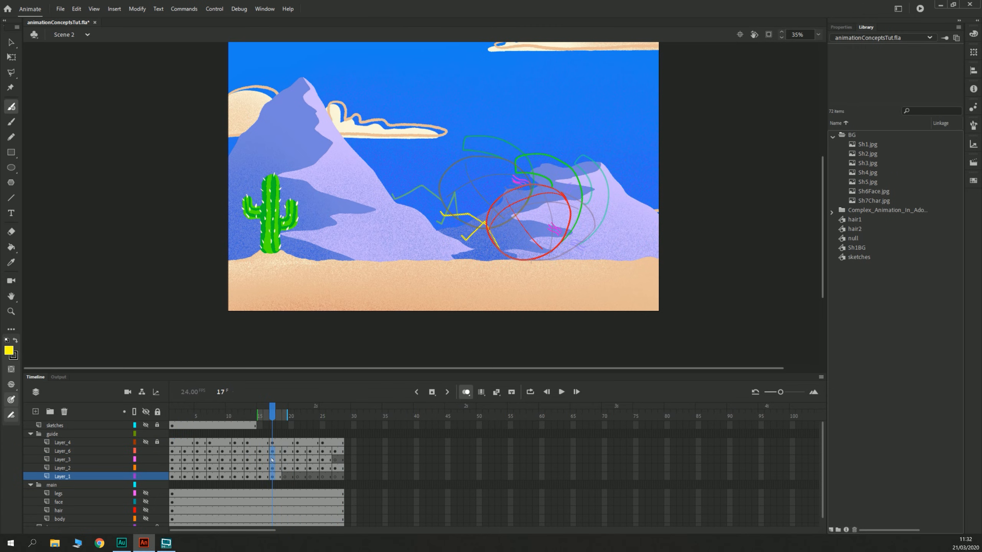
Step: Nudge the whole frame 15 character drawing further right and down, and replay the animation from frame 1
{"action": "left_click", "coordinate": [260, 475]}
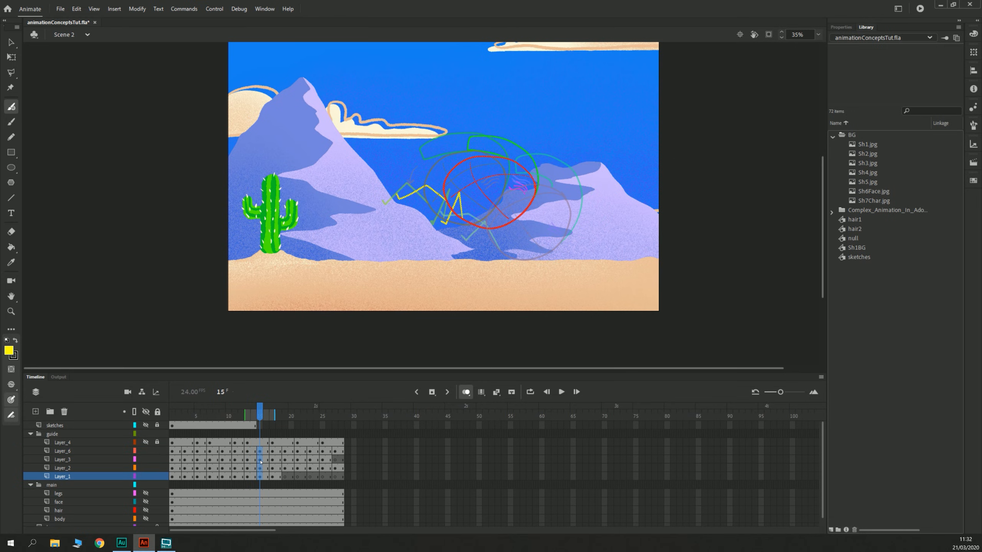
{"action": "key", "text": "shift+Down"}
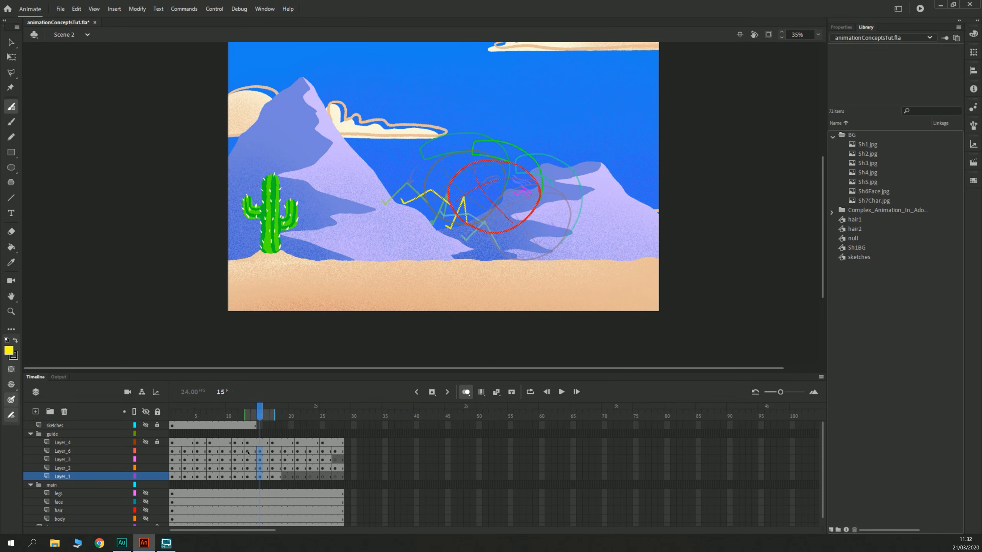
{"action": "left_click", "coordinate": [248, 452]}
{"action": "left_click", "coordinate": [174, 443]}
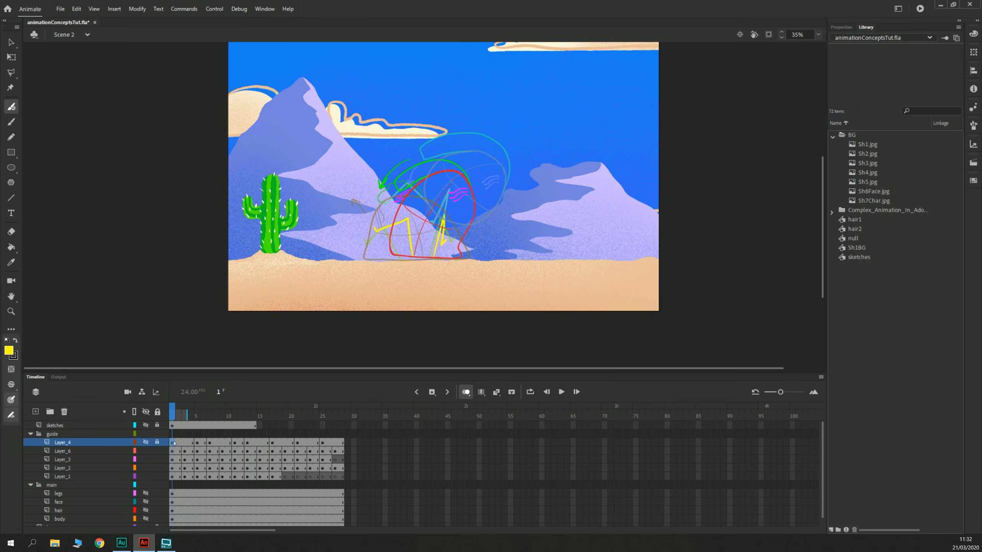
{"action": "key", "text": "Return"}
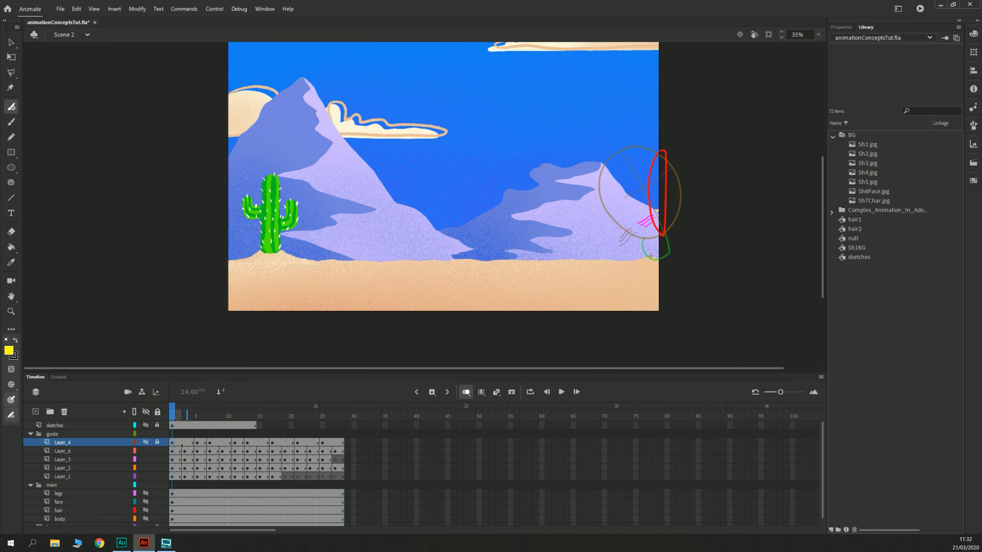
Step: Raise the complete character drawing on frame 15, Layer_6 through Layer_1, by three large nudges
{"action": "left_click", "coordinate": [239, 451]}
{"action": "mouse_move", "coordinate": [247, 451]}
{"action": "left_mouse_down"}
{"action": "mouse_move", "coordinate": [247, 475]}
{"action": "mouse_move", "coordinate": [260, 475]}
{"action": "mouse_move", "coordinate": [260, 452]}
{"action": "left_mouse_up"}
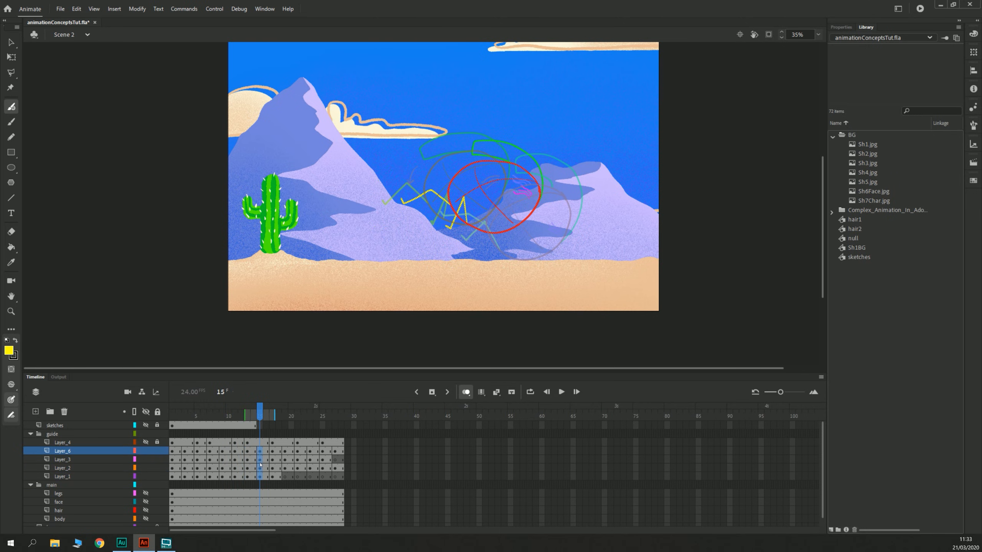
{"action": "key", "text": "shift+Up"}
{"action": "key", "text": "shift+Up"}
{"action": "key", "text": "shift+Up"}
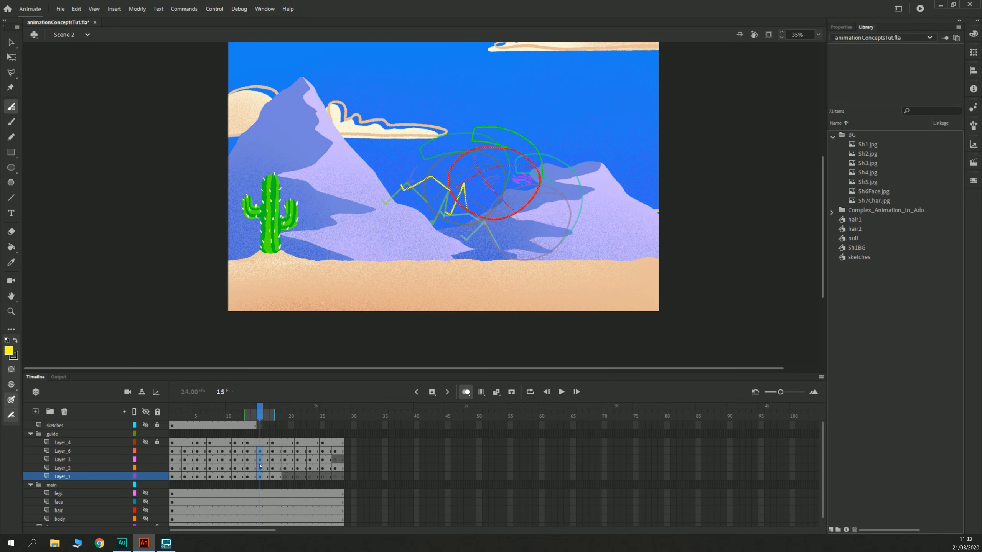
{"action": "key", "text": "shift+Right"}
{"action": "key", "text": "shift+Right"}
{"action": "key", "text": "shift+Right"}
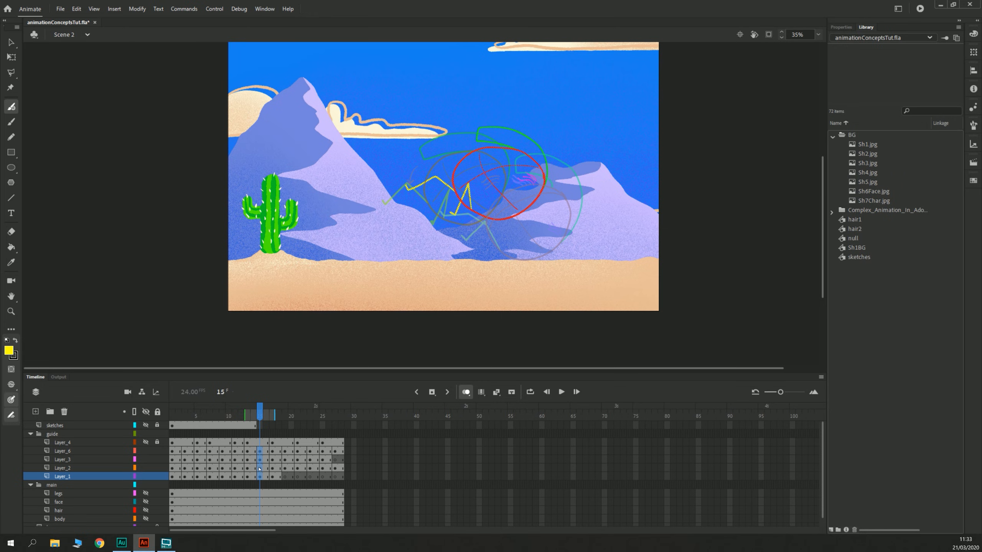
{"action": "key", "text": "shift+Left"}
{"action": "key", "text": "shift+Left"}
{"action": "key", "text": "shift+Left"}
Step: Rotate the whole frame 15 character drawing slightly clockwise with Free Transform and play back the animation
{"action": "key", "text": "q"}
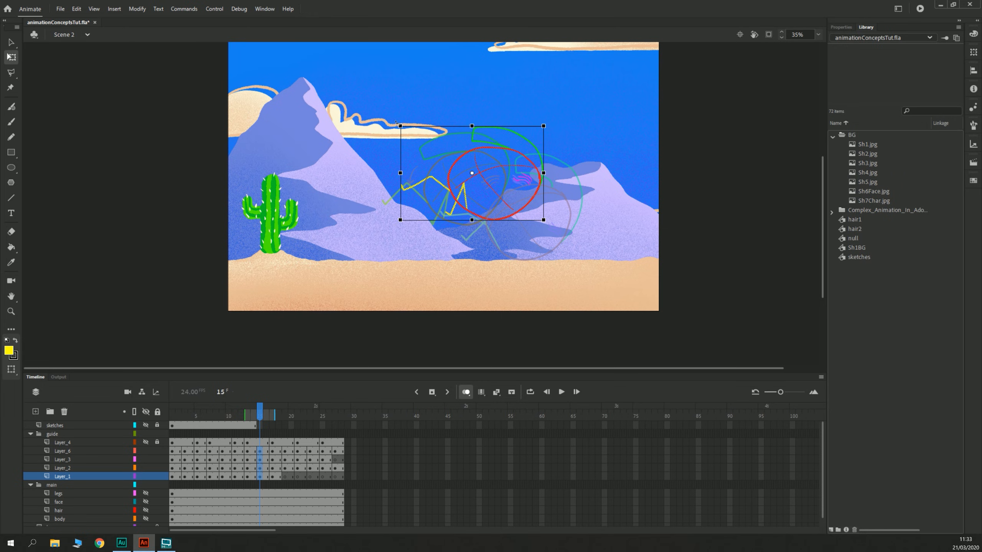
{"action": "left_click_drag", "start_coordinate": [396, 122], "coordinate": [402, 122]}
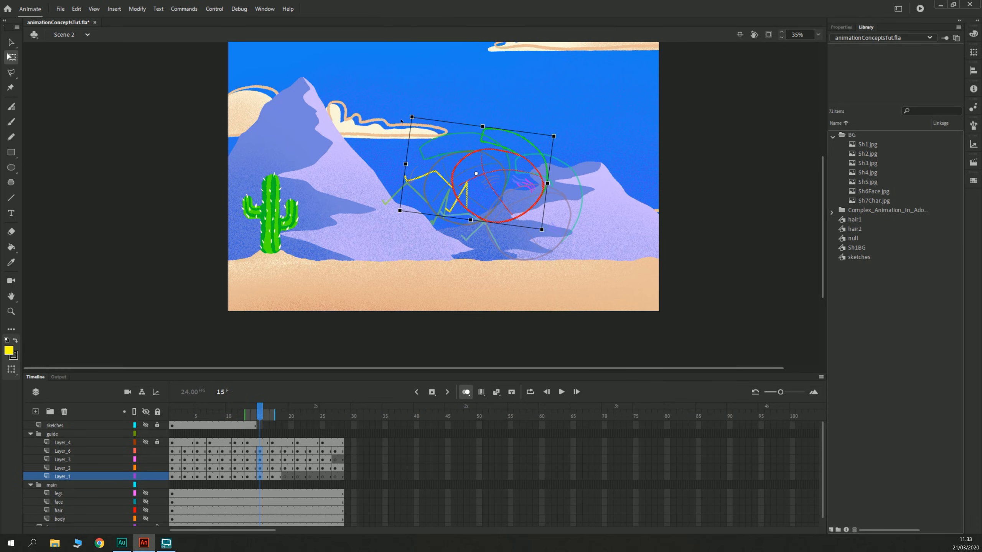
{"action": "left_click", "coordinate": [204, 452]}
{"action": "key", "text": "Return"}
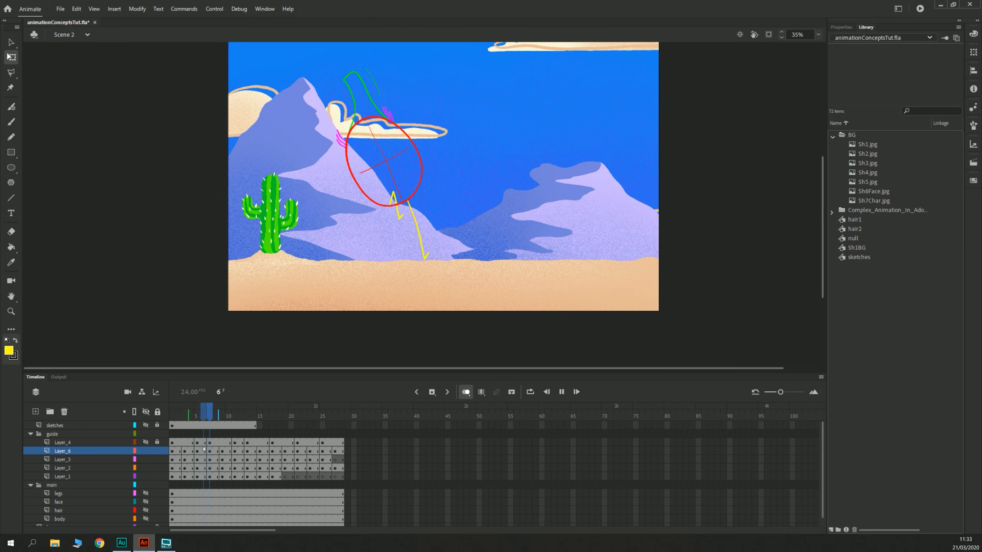
{"action": "left_click", "coordinate": [260, 462]}
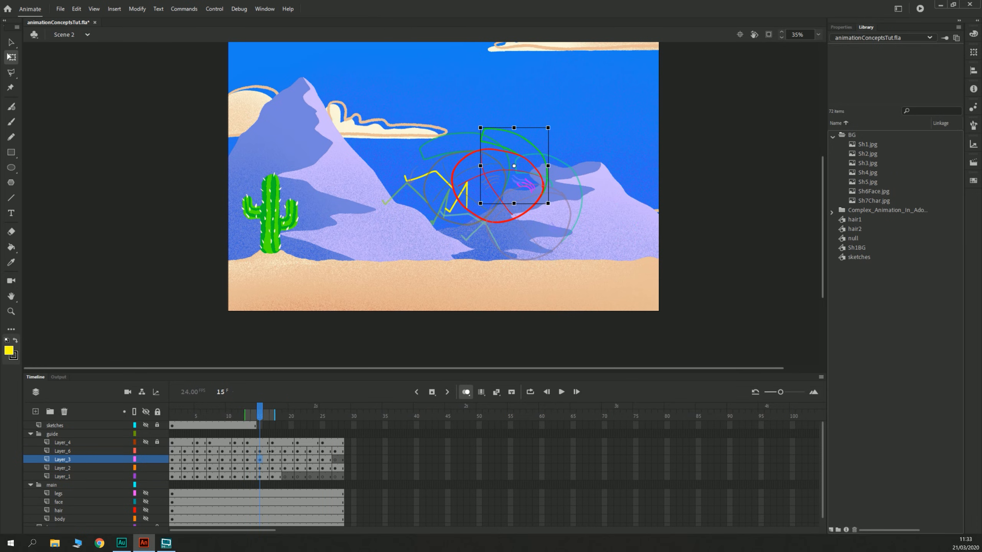
Step: Rotate the complete character drawing on frame 17, Layer_6 through Layer_1, slightly clockwise
{"action": "left_click", "coordinate": [272, 451]}
{"action": "left_click", "coordinate": [272, 473]}
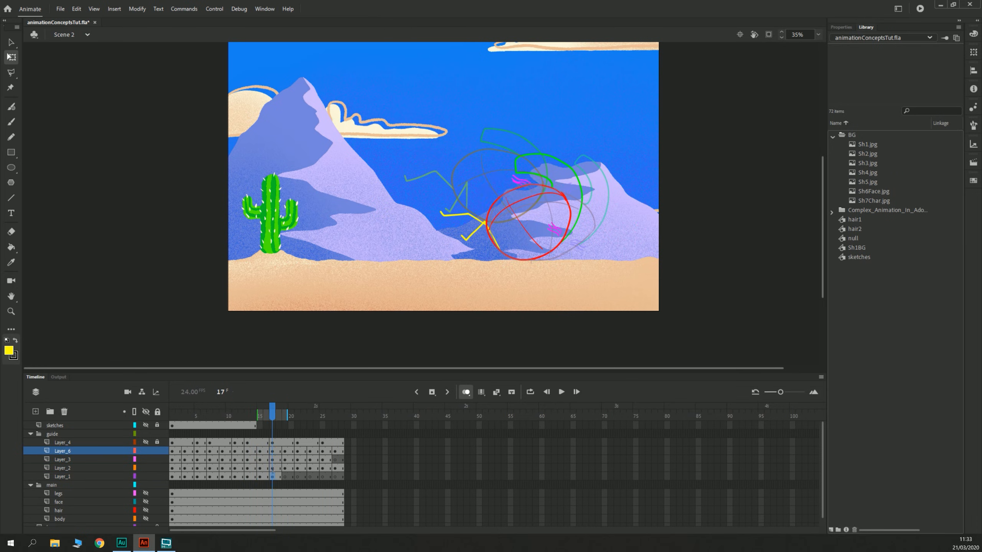
{"action": "left_click", "coordinate": [273, 451]}
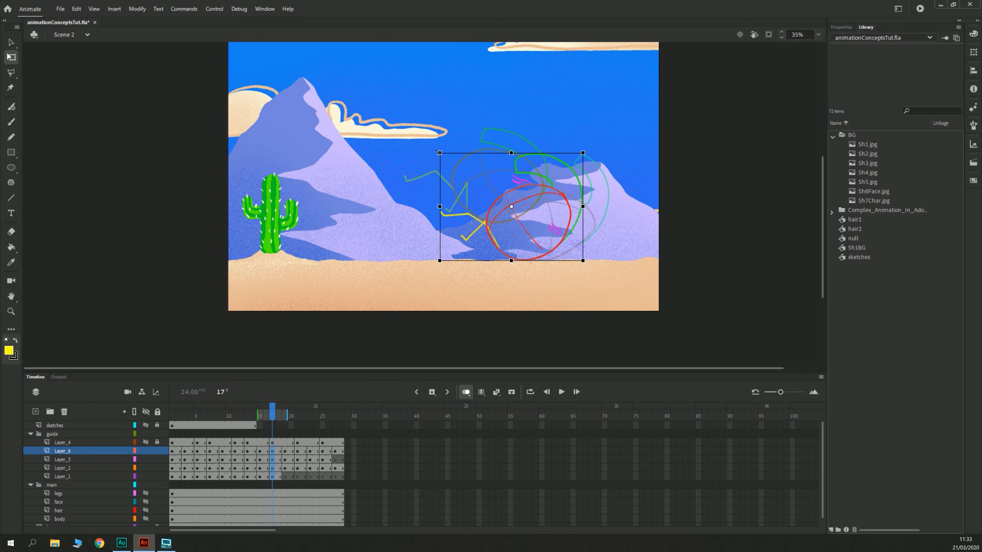
{"action": "left_click_drag", "start_coordinate": [436, 150], "coordinate": [445, 142]}
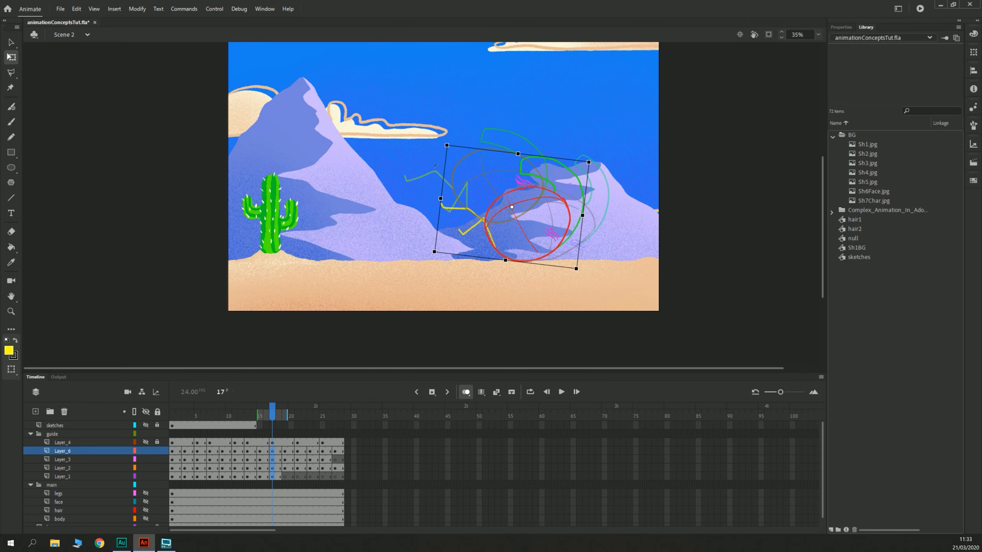
Step: Select the character drawing on frame 19 and play the animation from frame 1 repeatedly to check the bounce
{"action": "left_click", "coordinate": [277, 475]}
{"action": "left_click", "coordinate": [285, 456]}
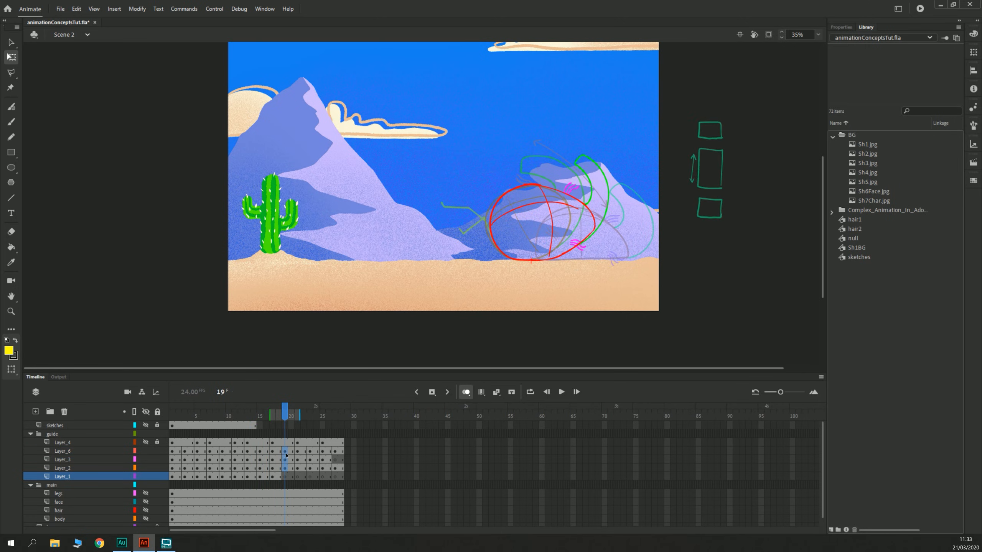
{"action": "left_click", "coordinate": [285, 451]}
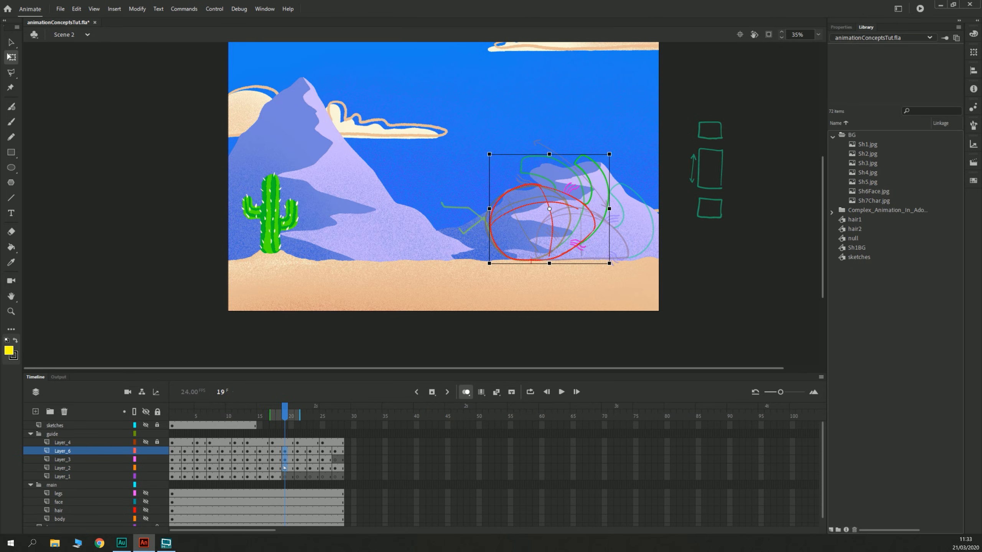
{"action": "left_click", "coordinate": [173, 442]}
{"action": "key", "text": "Return"}
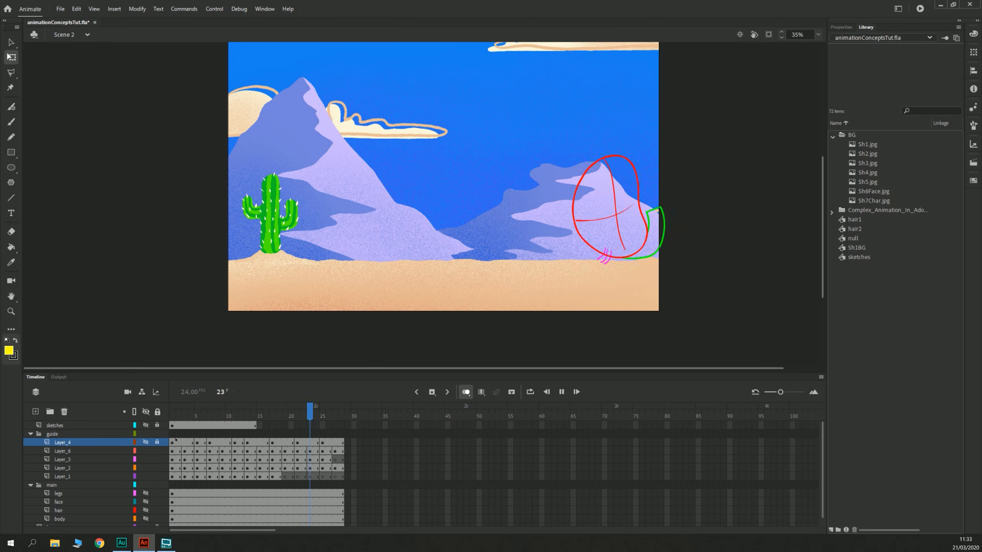
{"action": "key", "text": "Return"}
{"action": "key", "text": "Return"}
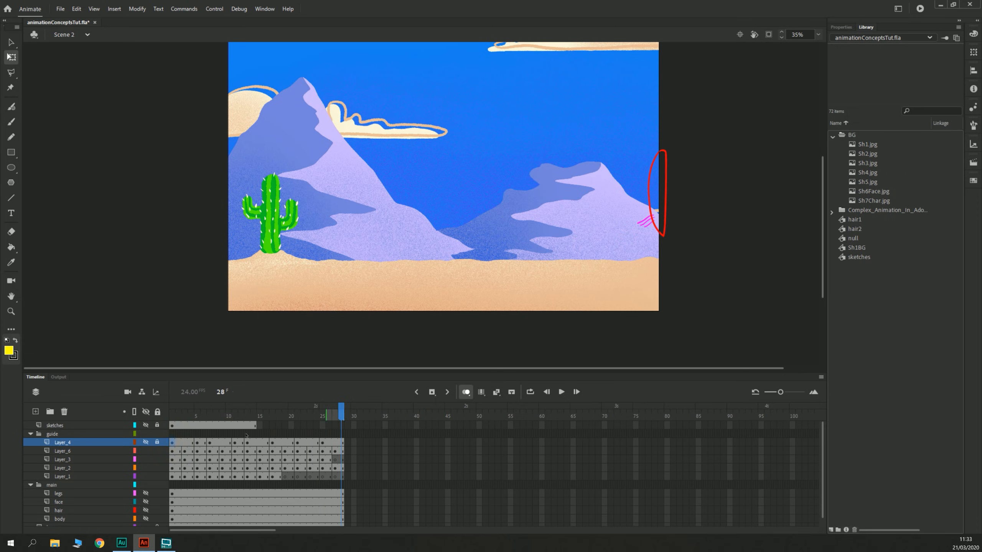
{"action": "key", "text": "Return"}
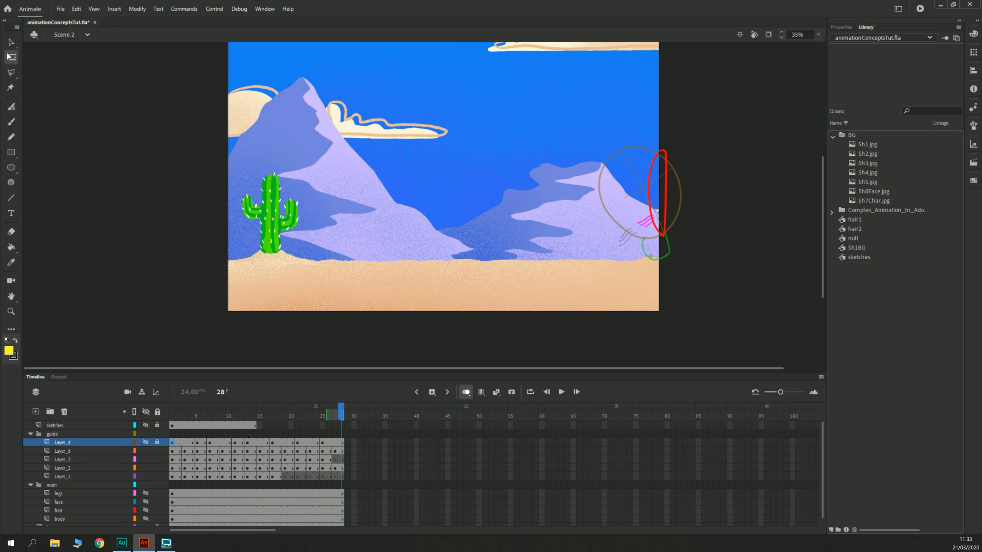
{"action": "key", "text": "Return"}
{"action": "key", "text": "Return"}
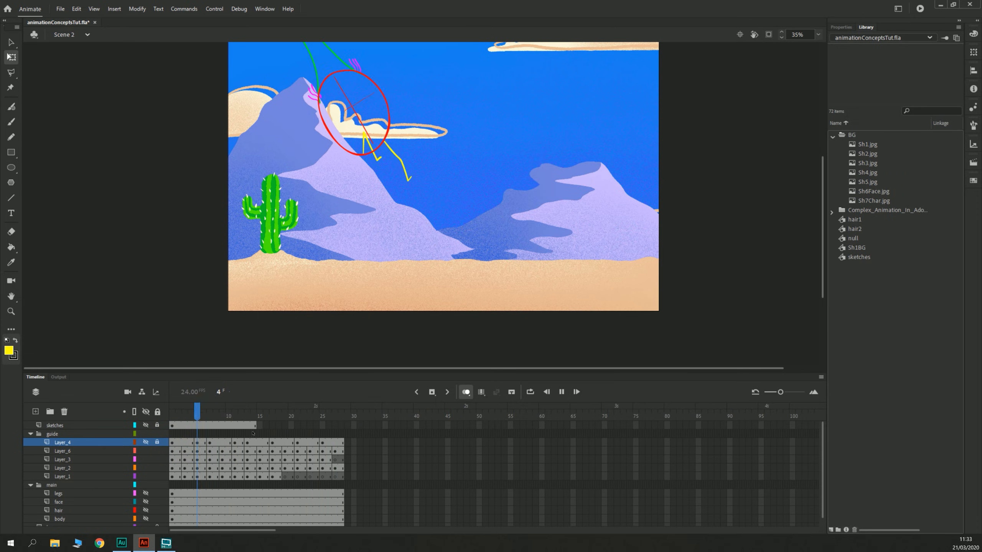
Step: Draw two bent yellow legs with feet trailing behind the body on frame 19 of Layer_1
{"action": "left_click", "coordinate": [286, 476]}
{"action": "key", "text": "comma"}
{"action": "key", "text": "period"}
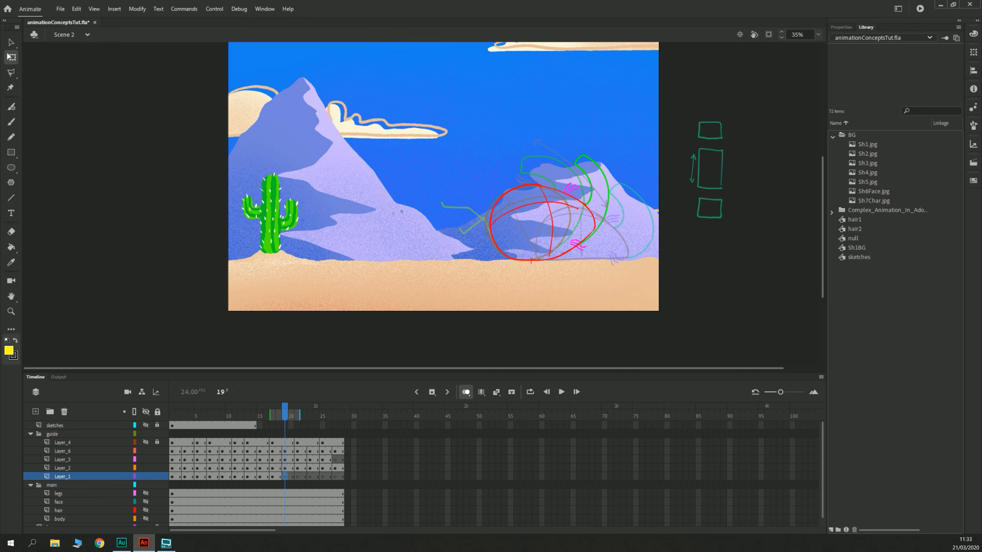
{"action": "key", "text": "ctrl+equal"}
{"action": "left_click_drag", "start_coordinate": [482, 255], "coordinate": [389, 241]}
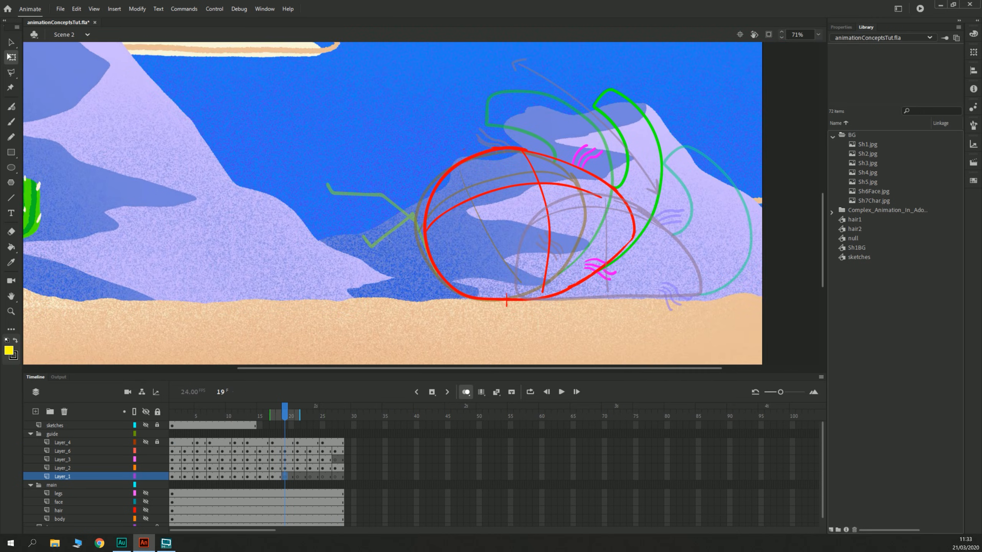
{"action": "key", "text": "b"}
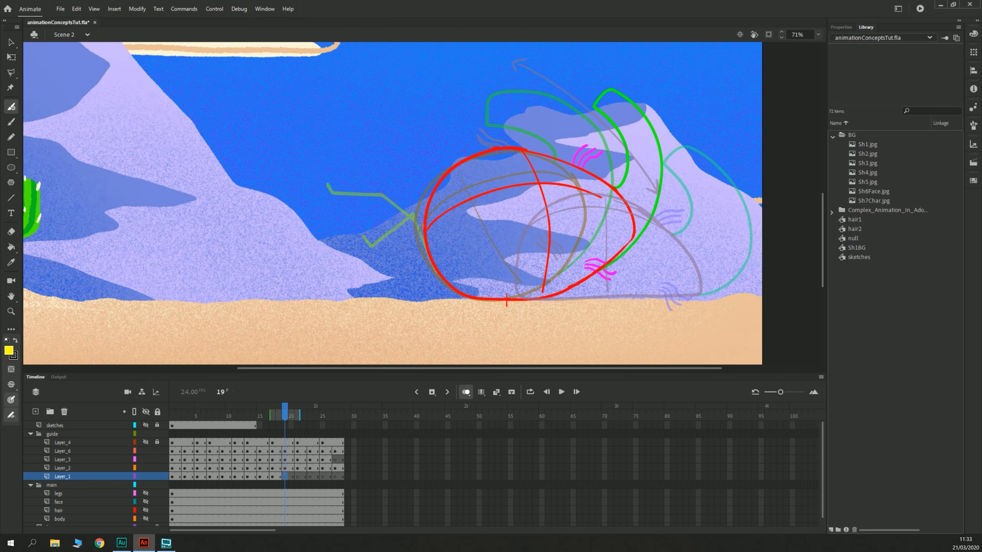
{"action": "mouse_move", "coordinate": [425, 222]}
{"action": "left_mouse_down"}
{"action": "mouse_move", "coordinate": [400, 190]}
{"action": "mouse_move", "coordinate": [336, 184]}
{"action": "mouse_move", "coordinate": [335, 173]}
{"action": "left_mouse_up"}
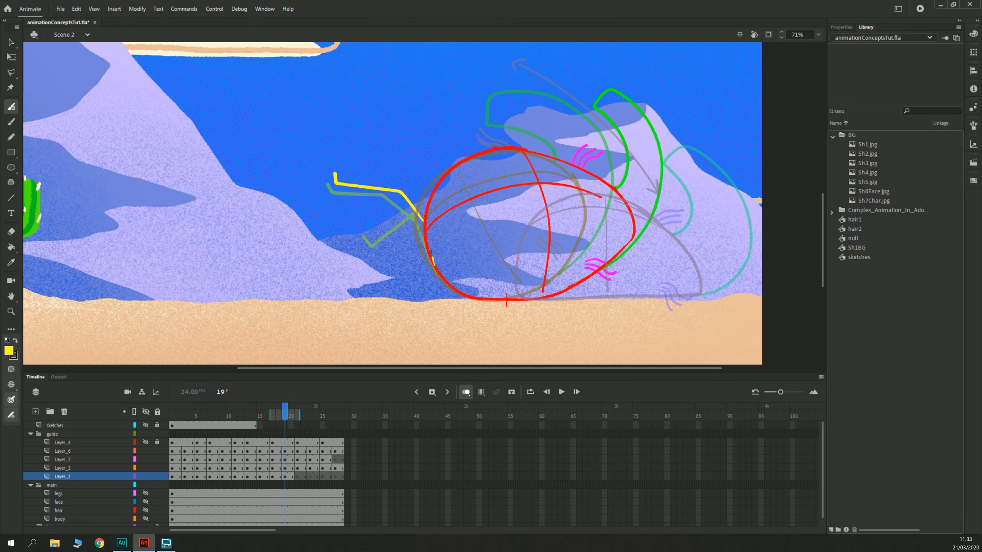
{"action": "mouse_move", "coordinate": [432, 259]}
{"action": "left_mouse_down"}
{"action": "mouse_move", "coordinate": [419, 199]}
{"action": "mouse_move", "coordinate": [378, 237]}
{"action": "mouse_move", "coordinate": [372, 228]}
{"action": "left_mouse_up"}
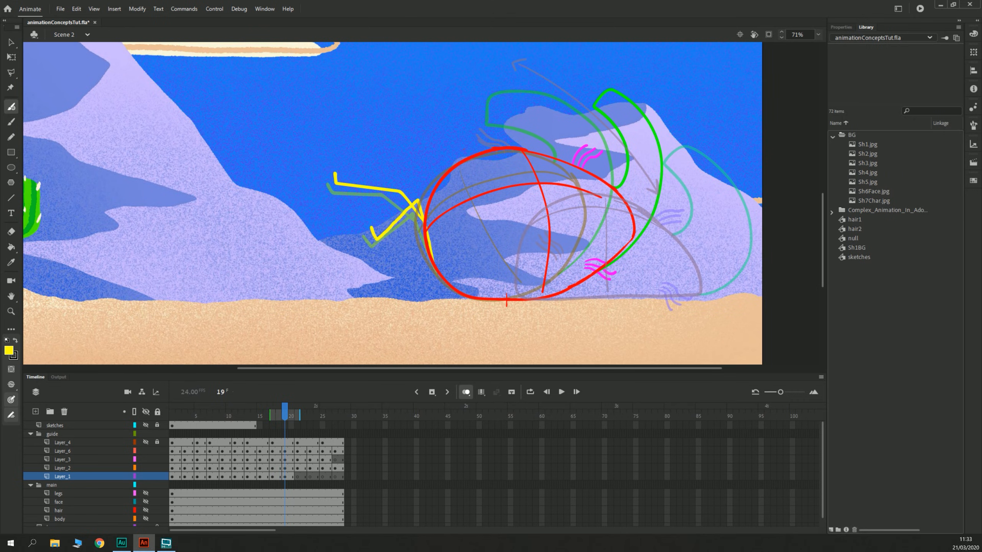
Step: Draw the bent yellow legs on frames 21 and 23 of Layer_1, attached to the red body shape
{"action": "left_click", "coordinate": [298, 476]}
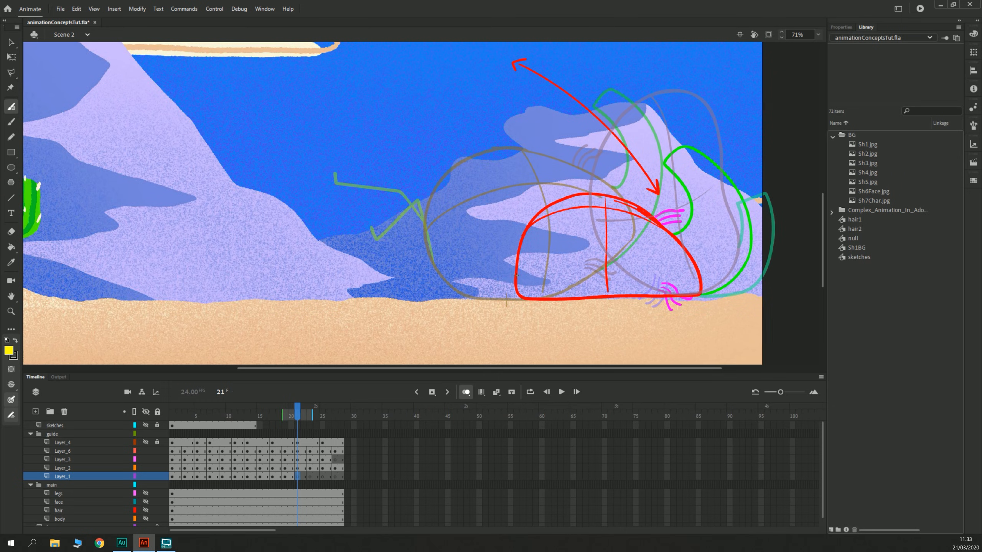
{"action": "mouse_move", "coordinate": [517, 276]}
{"action": "left_mouse_down"}
{"action": "mouse_move", "coordinate": [548, 219]}
{"action": "mouse_move", "coordinate": [488, 241]}
{"action": "mouse_move", "coordinate": [486, 232]}
{"action": "mouse_move", "coordinate": [518, 249]}
{"action": "mouse_move", "coordinate": [530, 189]}
{"action": "mouse_move", "coordinate": [468, 197]}
{"action": "left_mouse_up"}
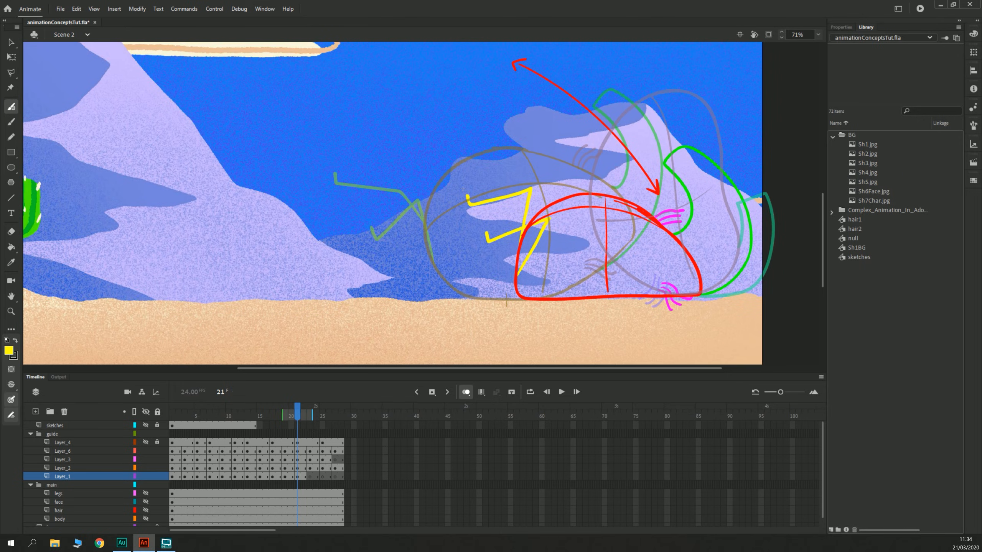
{"action": "left_click", "coordinate": [310, 476]}
{"action": "mouse_move", "coordinate": [589, 138]}
{"action": "left_mouse_down"}
{"action": "mouse_move", "coordinate": [457, 205]}
{"action": "mouse_move", "coordinate": [511, 211]}
{"action": "mouse_move", "coordinate": [523, 235]}
{"action": "mouse_move", "coordinate": [527, 158]}
{"action": "mouse_move", "coordinate": [555, 191]}
{"action": "mouse_move", "coordinate": [591, 155]}
{"action": "left_mouse_up"}
Step: Rotate the character drawing on frame 25, Layer_6 through Layer_2, slightly clockwise with Free Transform
{"action": "left_click", "coordinate": [321, 476]}
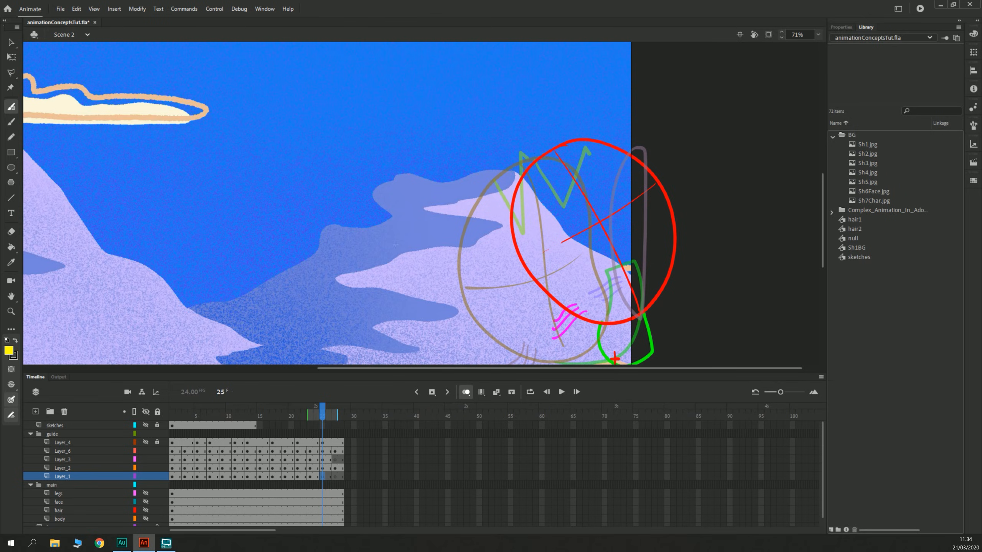
{"action": "key", "text": "ctrl+minus"}
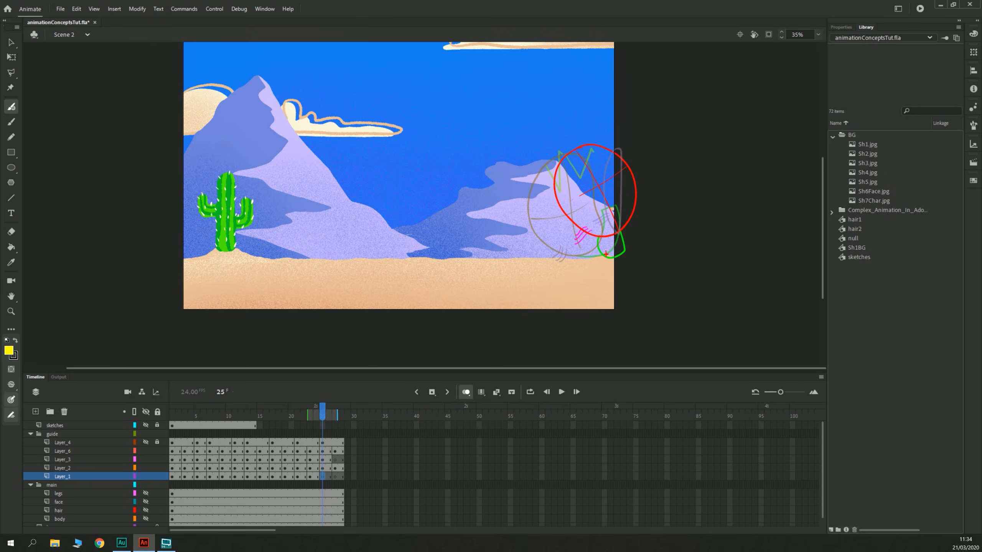
{"action": "key", "text": "v"}
{"action": "left_click_drag", "start_coordinate": [677, 300], "coordinate": [516, 112]}
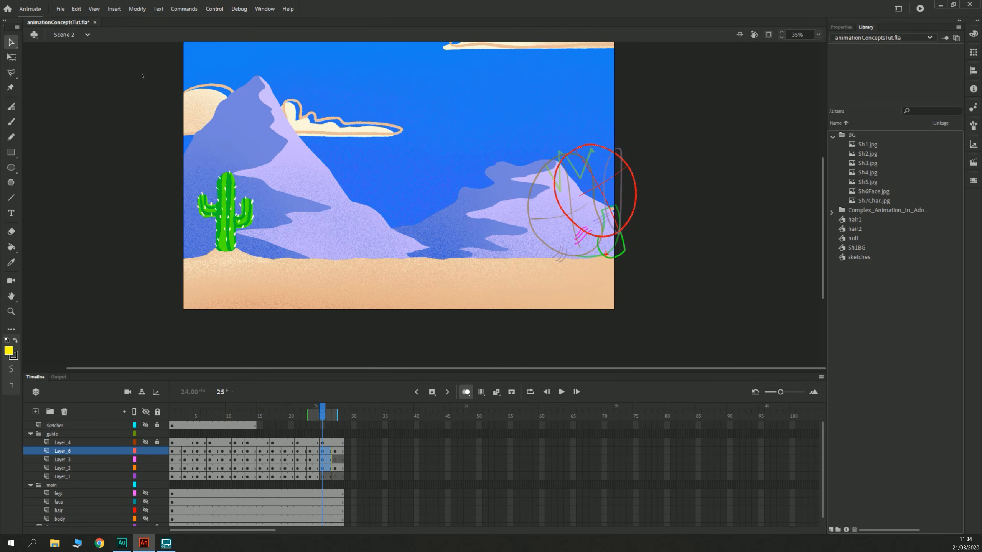
{"action": "key", "text": "q"}
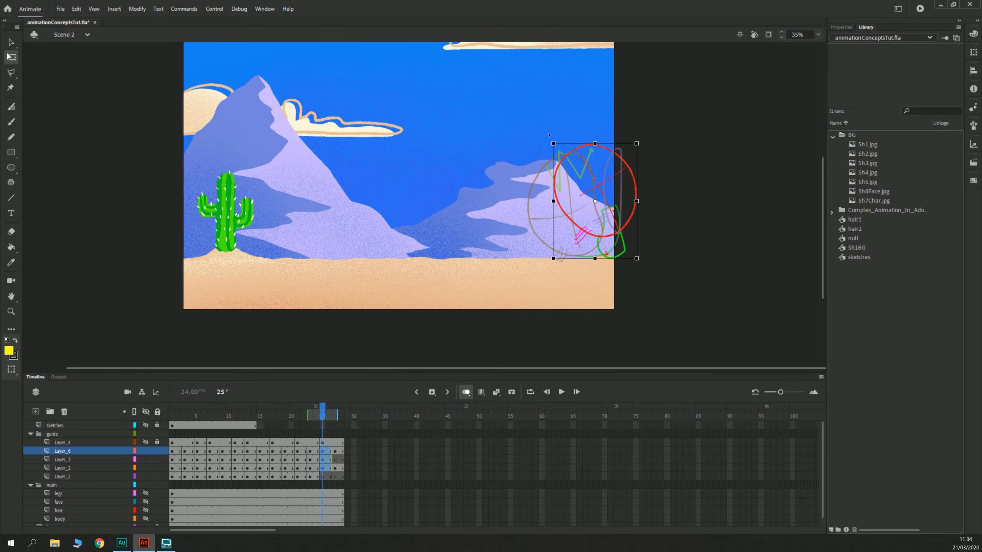
{"action": "left_click_drag", "start_coordinate": [554, 135], "coordinate": [574, 128]}
Step: Nudge the rotated frame 25 drawing up and slightly right, and replay the animation from frame 1
{"action": "key", "text": "shift+Up"}
{"action": "key", "text": "Down"}
{"action": "key", "text": "Right"}
{"action": "key", "text": "Right"}
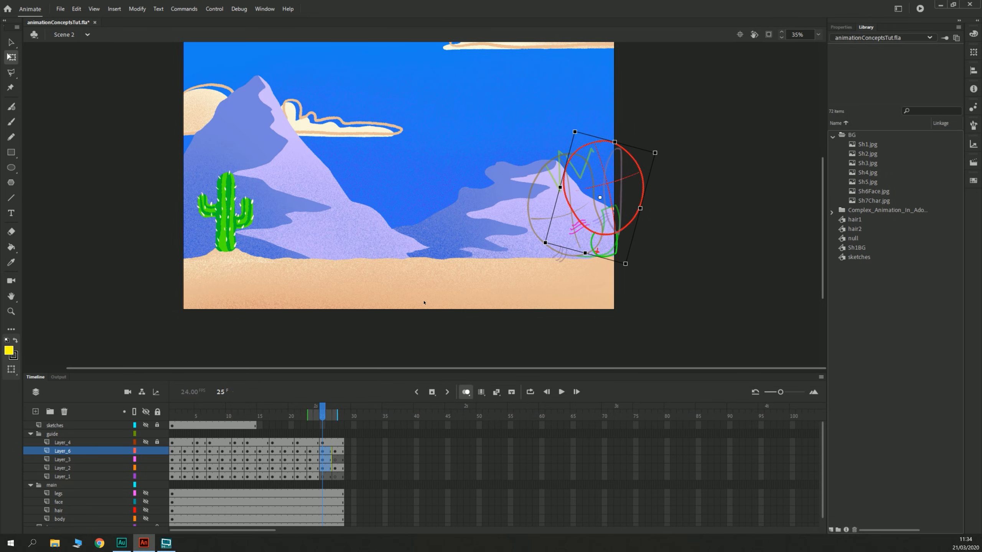
{"action": "key", "text": "Down"}
{"action": "key", "text": "Down"}
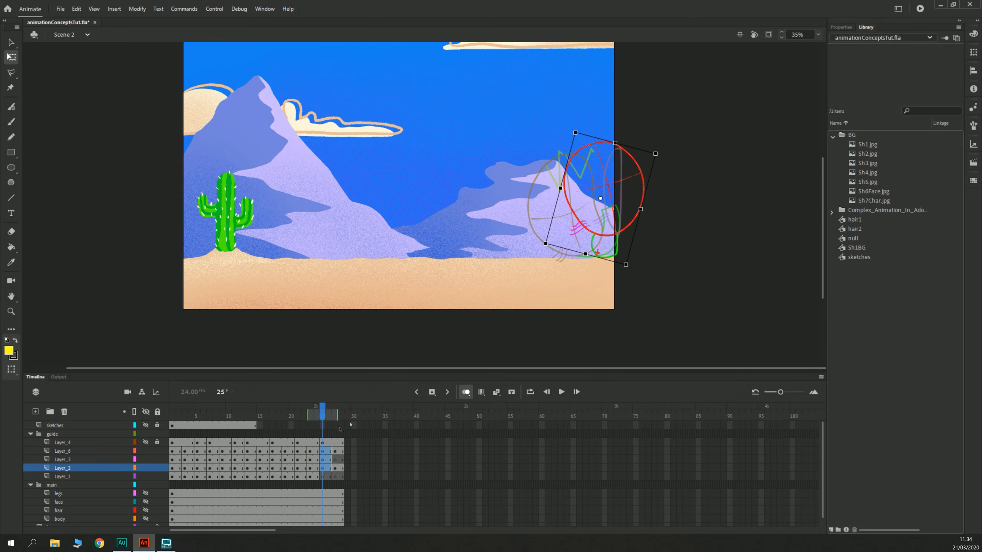
{"action": "left_click", "coordinate": [173, 442]}
{"action": "key", "text": "Return"}
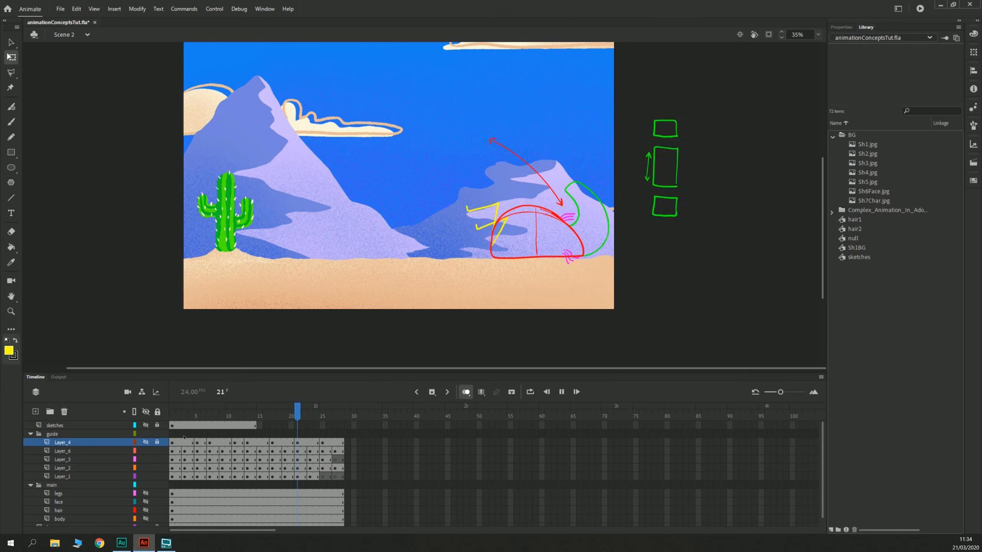
Step: Draw two zigzag yellow legs on frame 25 of Layer_1 and a short leg stroke on frame 27
{"action": "left_click", "coordinate": [323, 476]}
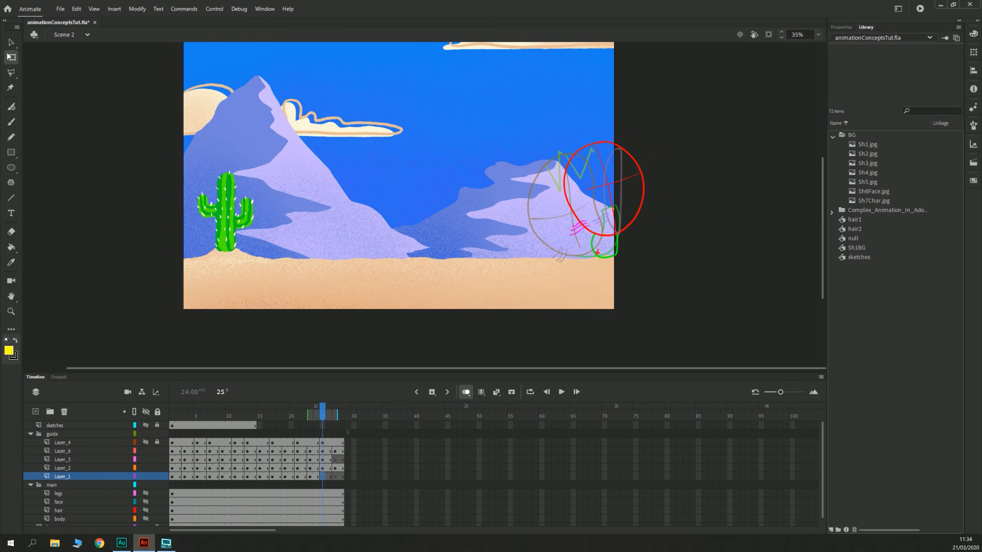
{"action": "key", "text": "v"}
{"action": "scroll", "coordinate": [513, 163], "scroll_direction": "up", "scroll_amount": 5}
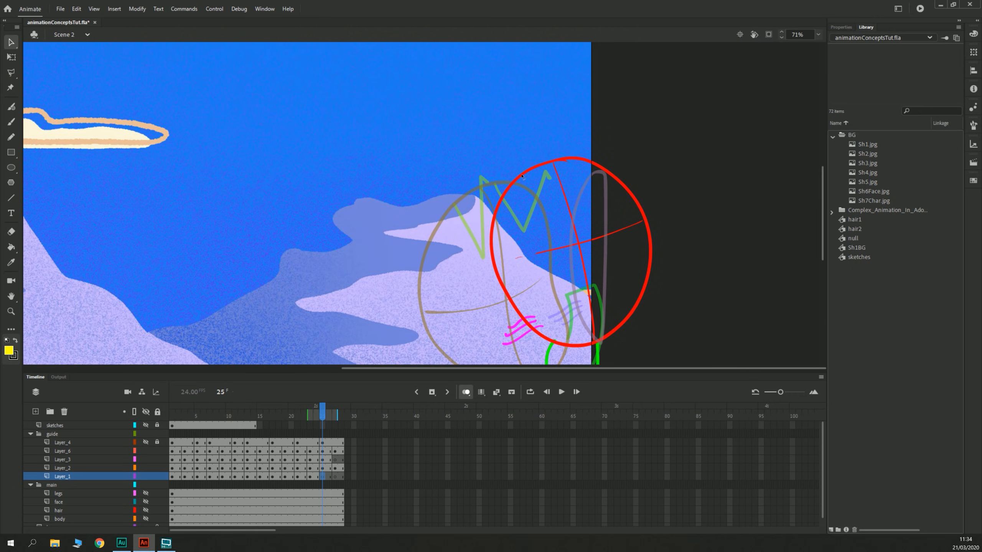
{"action": "key", "text": "b"}
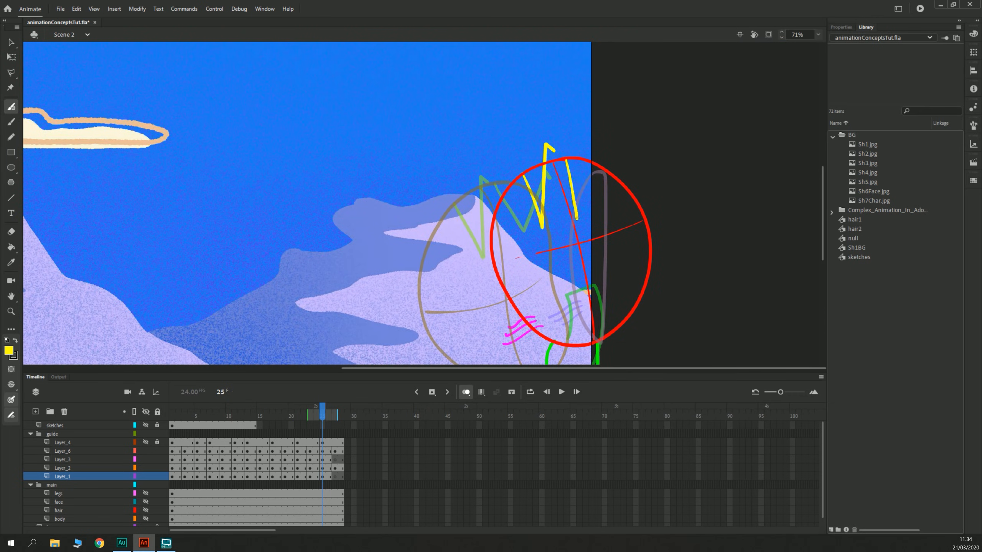
{"action": "left_click_drag", "start_coordinate": [577, 219], "coordinate": [593, 140]}
{"action": "left_click", "coordinate": [335, 476]}
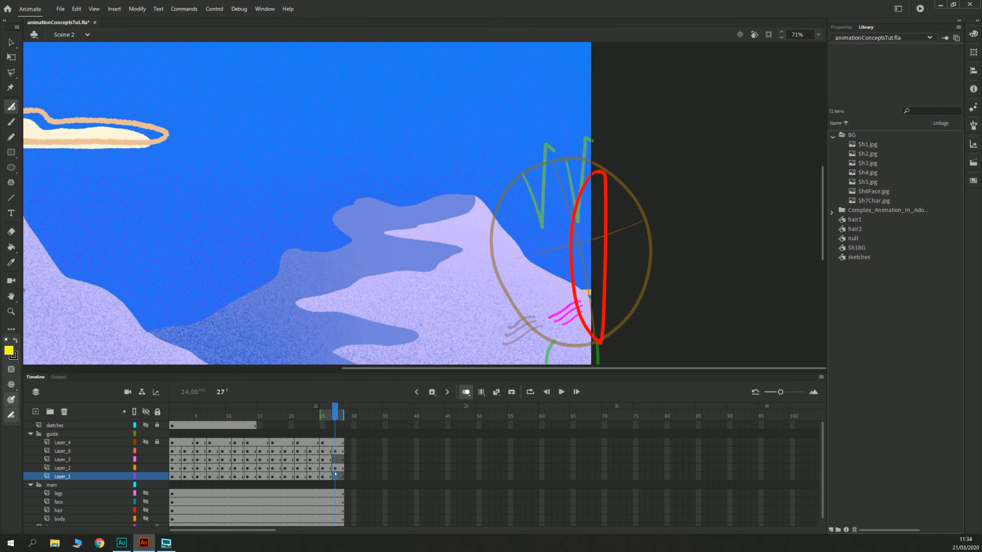
{"action": "left_click_drag", "start_coordinate": [588, 176], "coordinate": [598, 194]}
Step: Fit the whole stage in view and play the full animation several times to check the leg motion
{"action": "key", "text": "ctrl+minus"}
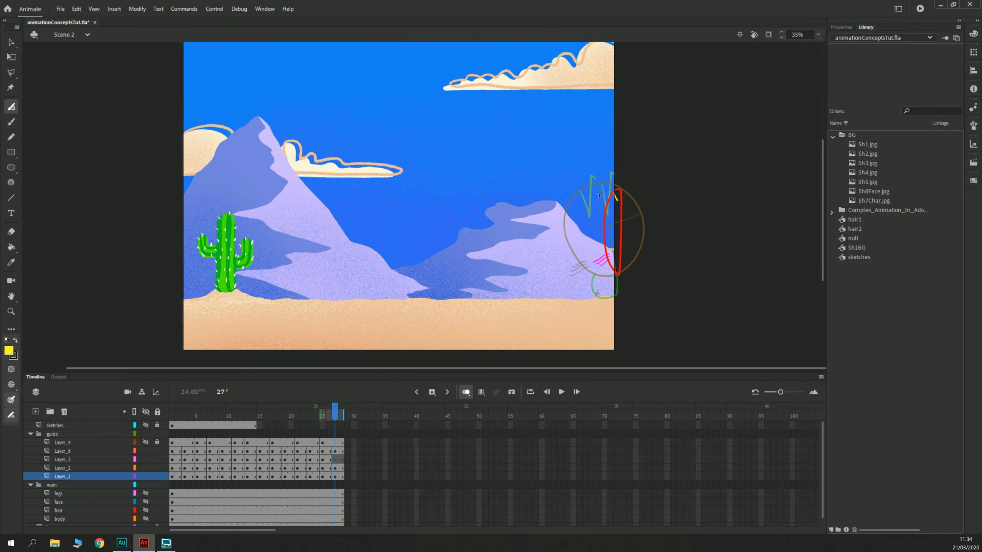
{"action": "key", "text": "ctrl+minus"}
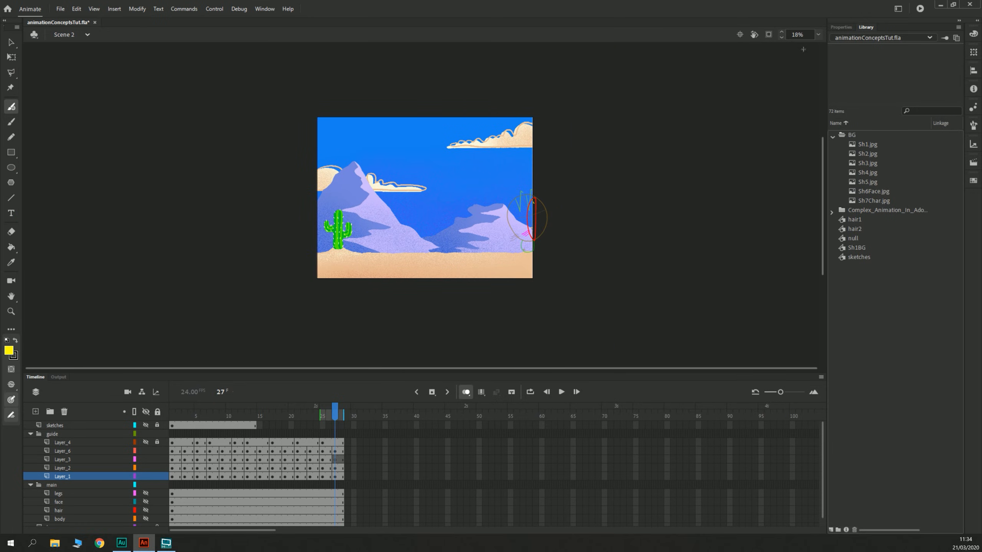
{"action": "left_click", "coordinate": [818, 35]}
{"action": "left_click", "coordinate": [837, 55]}
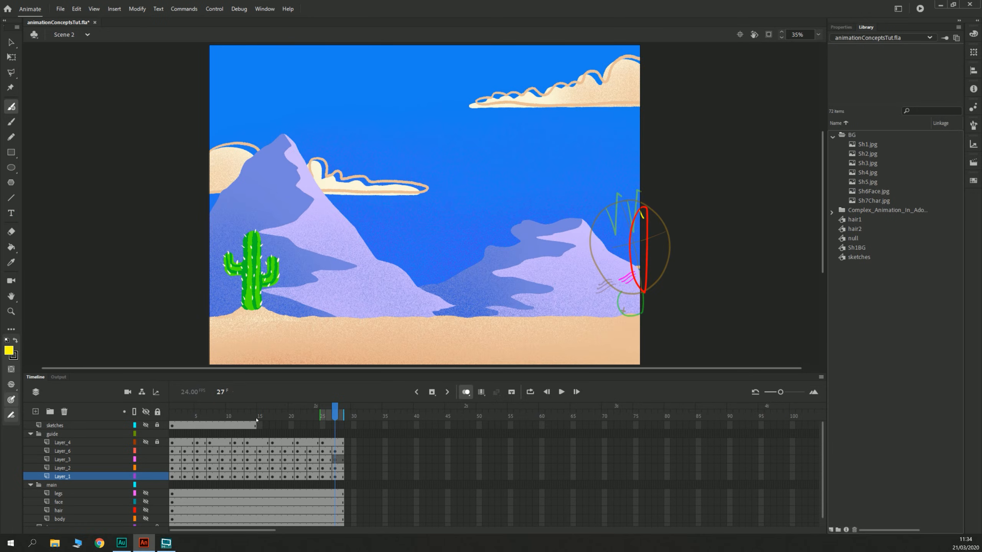
{"action": "key", "text": "Return"}
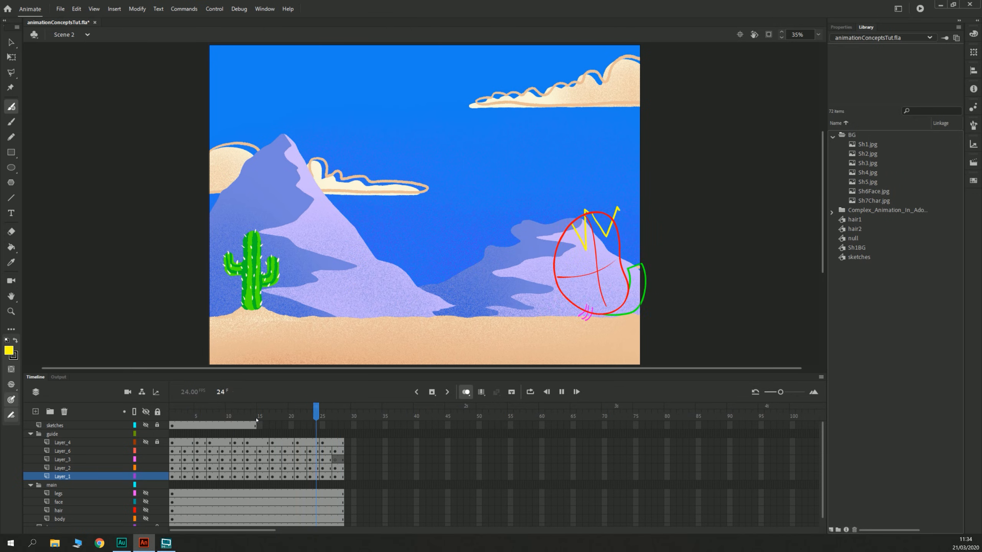
{"action": "key", "text": "Return"}
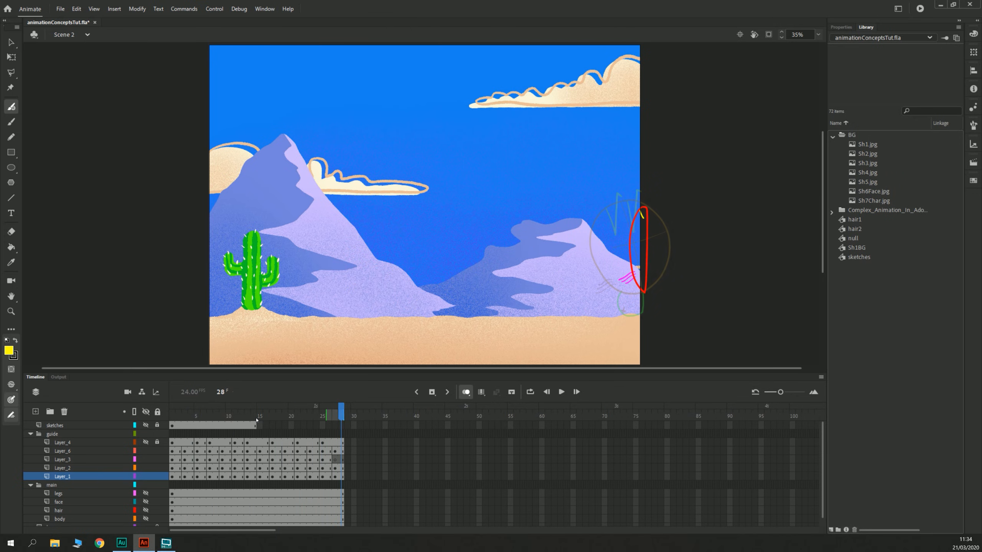
{"action": "key", "text": "Return"}
{"action": "key", "text": "Return"}
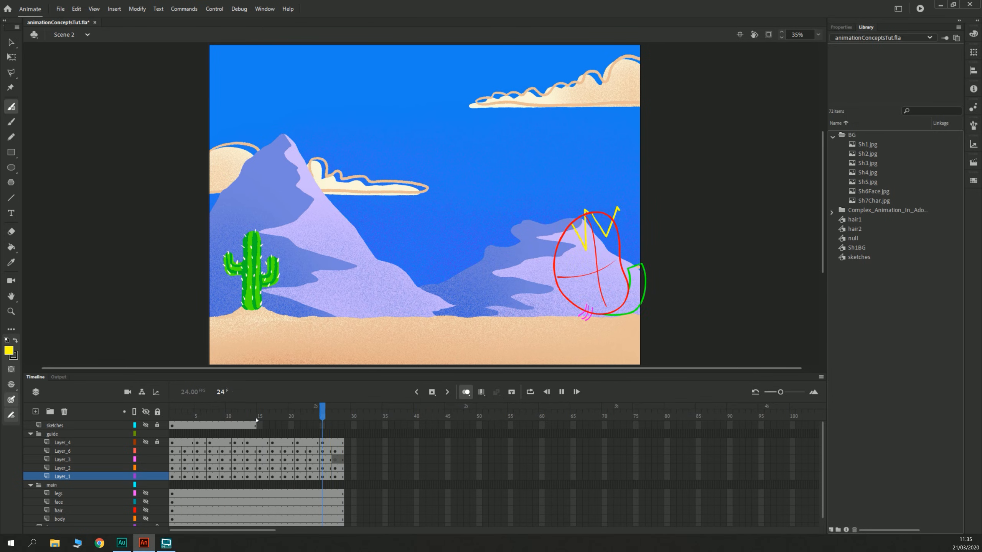
Step: Go to frame 12 to inspect the take-off drawings and save the document
{"action": "left_click", "coordinate": [235, 451]}
{"action": "left_click_drag", "start_coordinate": [223, 442], "coordinate": [247, 442]}
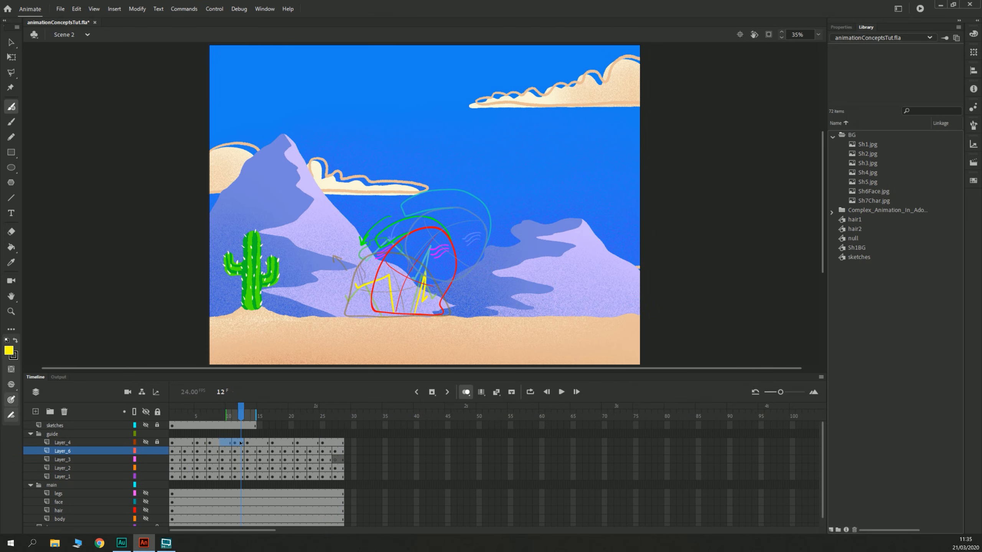
{"action": "key", "text": "ctrl+s"}
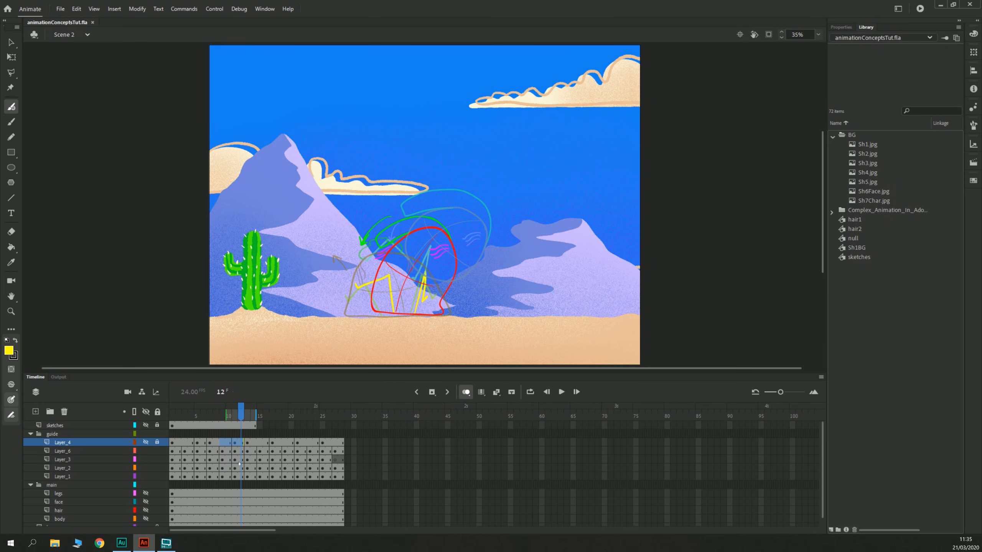
Step: Raise the complete character drawing on frame 13, Layer_6 through Layer_1, by two large nudges
{"action": "left_click", "coordinate": [239, 461]}
{"action": "mouse_move", "coordinate": [242, 413]}
{"action": "left_mouse_down"}
{"action": "mouse_move", "coordinate": [229, 414]}
{"action": "mouse_move", "coordinate": [248, 414]}
{"action": "left_mouse_up"}
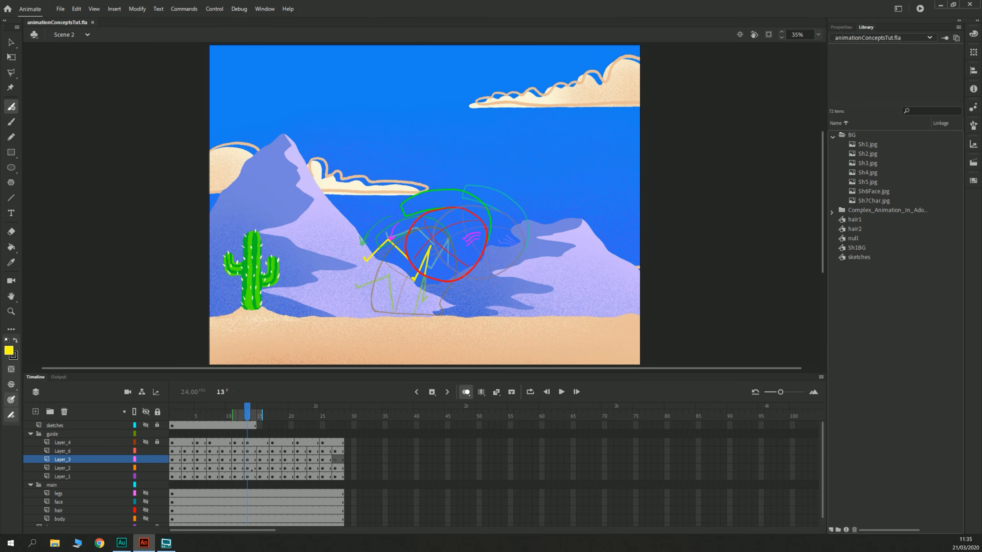
{"action": "left_click", "coordinate": [247, 451]}
{"action": "key", "text": "shift+Up"}
{"action": "key", "text": "shift+Up"}
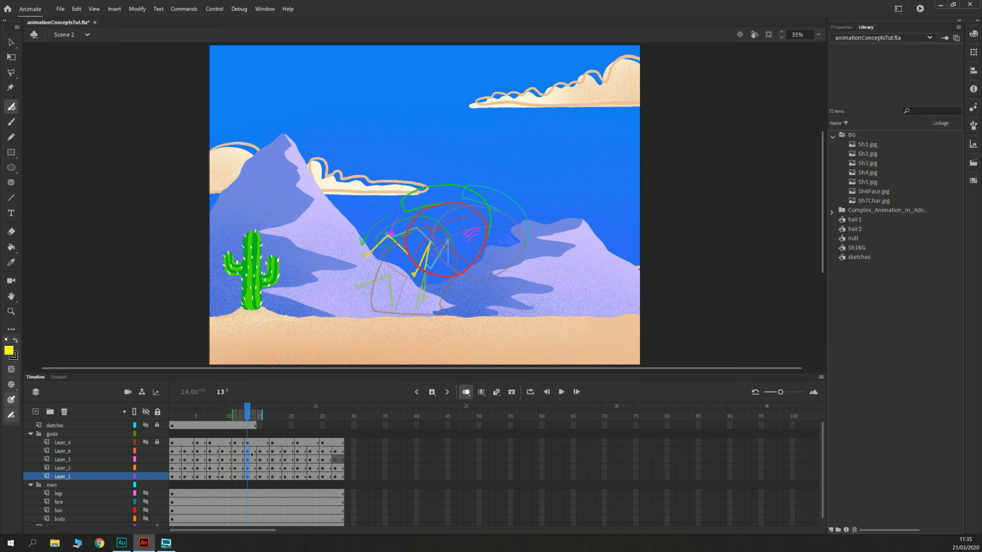
Step: Raise the complete frame 15 character drawing by three large nudges and select the drawing layers on frame 17
{"action": "mouse_move", "coordinate": [261, 476]}
{"action": "left_mouse_down"}
{"action": "mouse_move", "coordinate": [259, 451]}
{"action": "mouse_move", "coordinate": [273, 464]}
{"action": "left_mouse_up"}
{"action": "key", "text": "shift+Up"}
{"action": "key", "text": "shift+Up"}
{"action": "key", "text": "shift+Up"}
{"action": "left_click", "coordinate": [273, 449]}
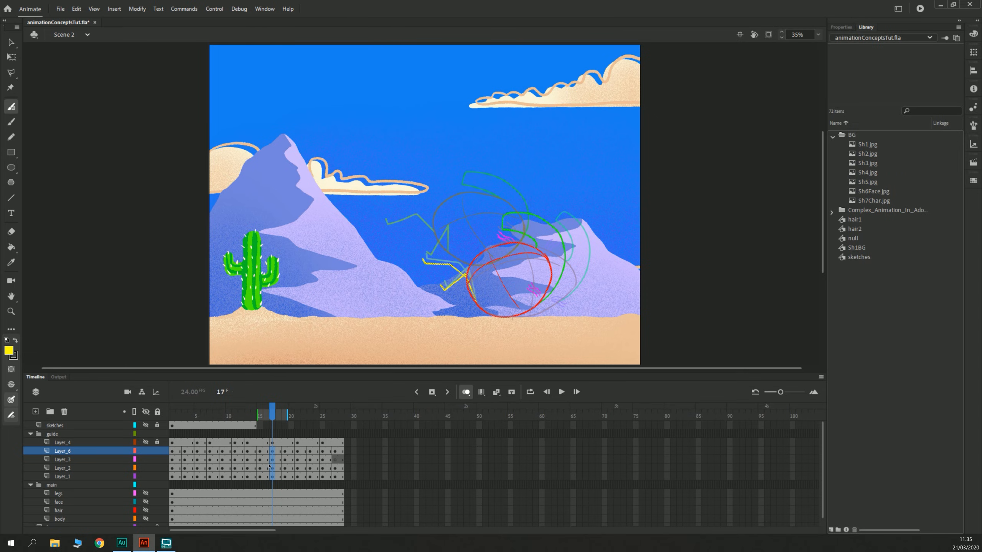
Step: Insert a two-frame copy of the frame 15 character drawing at frame 17 on Layer_6 through Layer_1
{"action": "left_click_drag", "start_coordinate": [261, 477], "coordinate": [261, 464]}
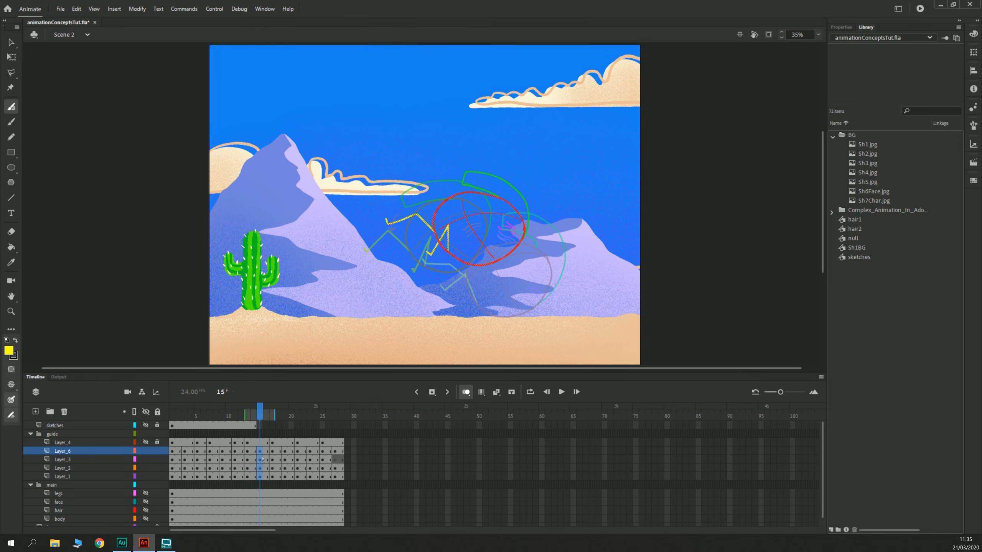
{"action": "key", "text": "F5"}
{"action": "key", "text": "F5"}
{"action": "left_click", "coordinate": [273, 476]}
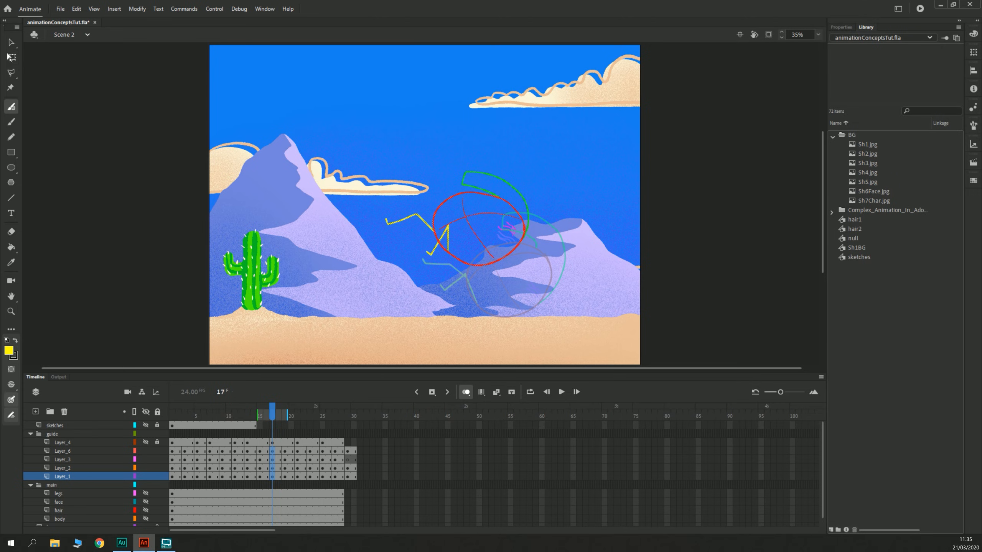
Step: Rotate the frame 17 drawing slightly clockwise, nudge it down and to the right, and play the animation
{"action": "left_click", "coordinate": [11, 57]}
{"action": "left_click_drag", "start_coordinate": [383, 170], "coordinate": [391, 162]}
{"action": "key", "text": "shift+Down"}
{"action": "key", "text": "shift+Down"}
{"action": "key", "text": "shift+Right"}
{"action": "key", "text": "shift+Right"}
{"action": "key", "text": "shift+Down"}
{"action": "key", "text": "shift+Down"}
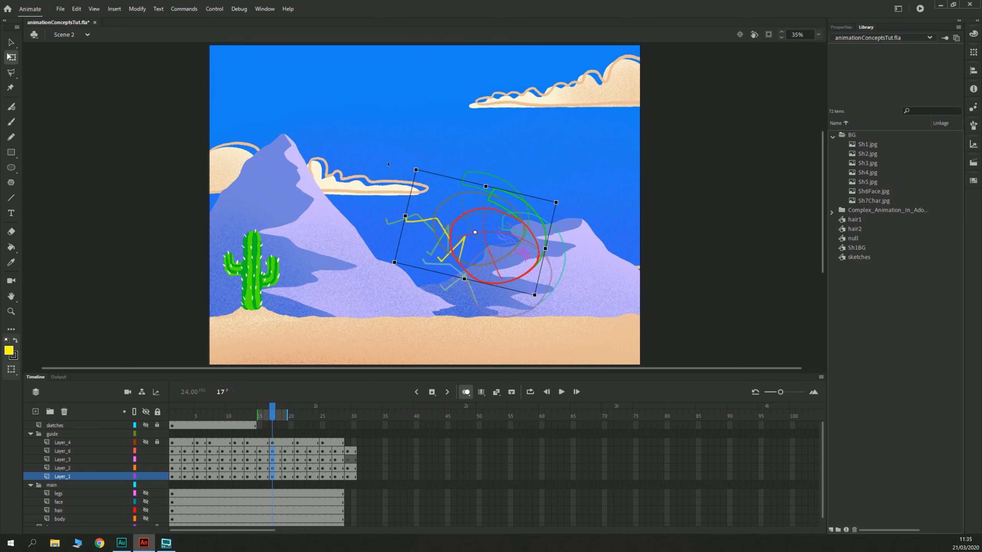
{"action": "key", "text": "shift+Right"}
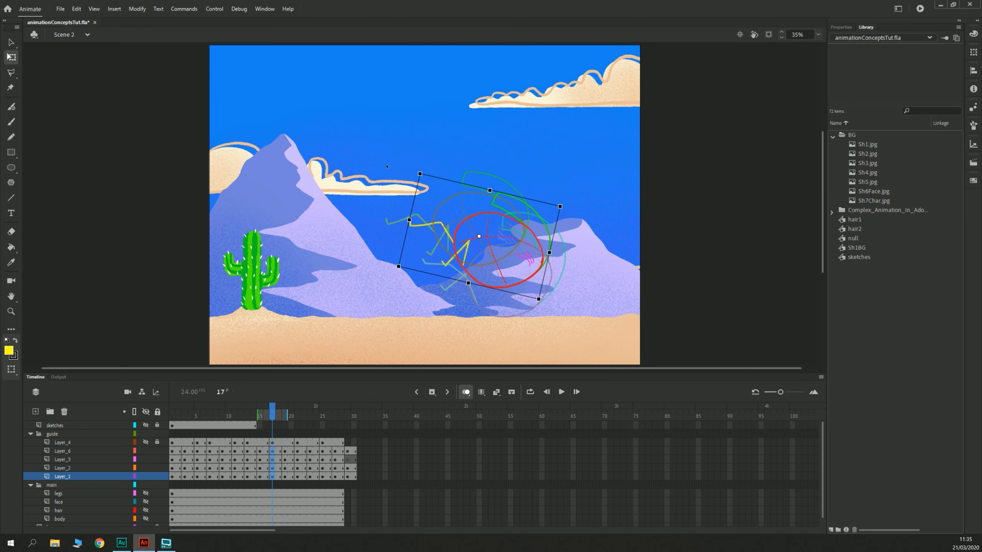
{"action": "left_click", "coordinate": [179, 442]}
{"action": "key", "text": "Return"}
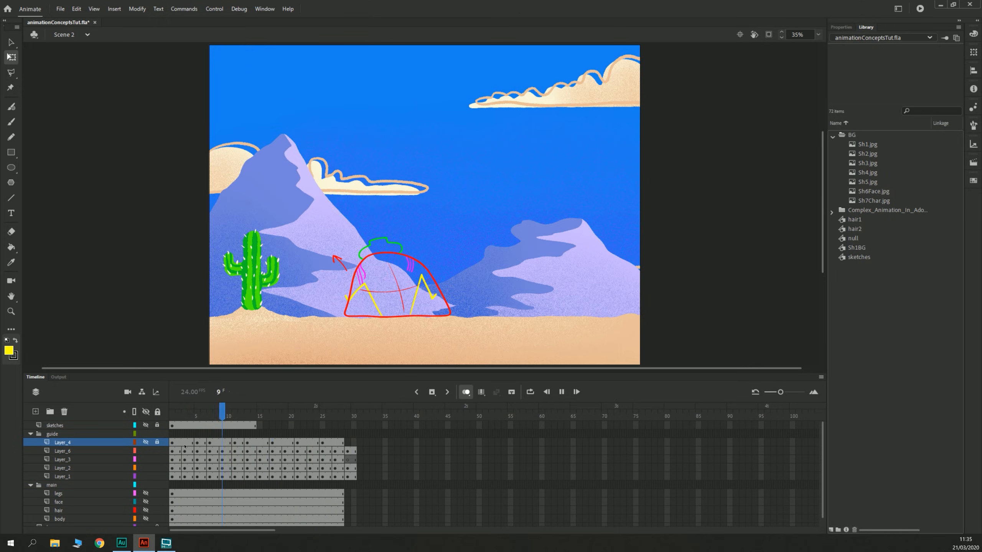
{"action": "left_click", "coordinate": [248, 459]}
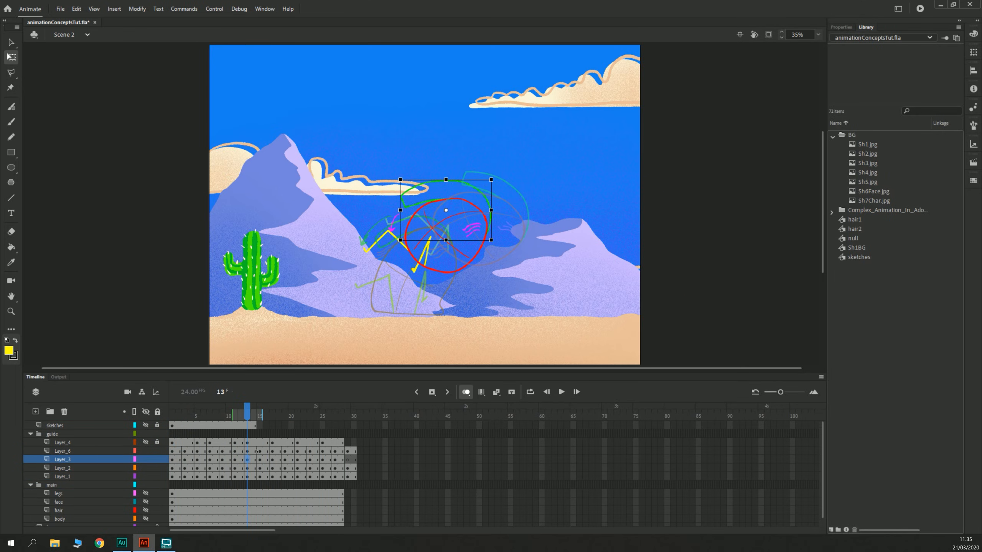
Step: Insert a two-frame copy of the frame 19 character drawing at frame 21 on Layer_6 through Layer_1
{"action": "left_click_drag", "start_coordinate": [254, 451], "coordinate": [297, 477]}
{"action": "key", "text": "F5"}
{"action": "key", "text": "F5"}
{"action": "key", "text": "F6"}
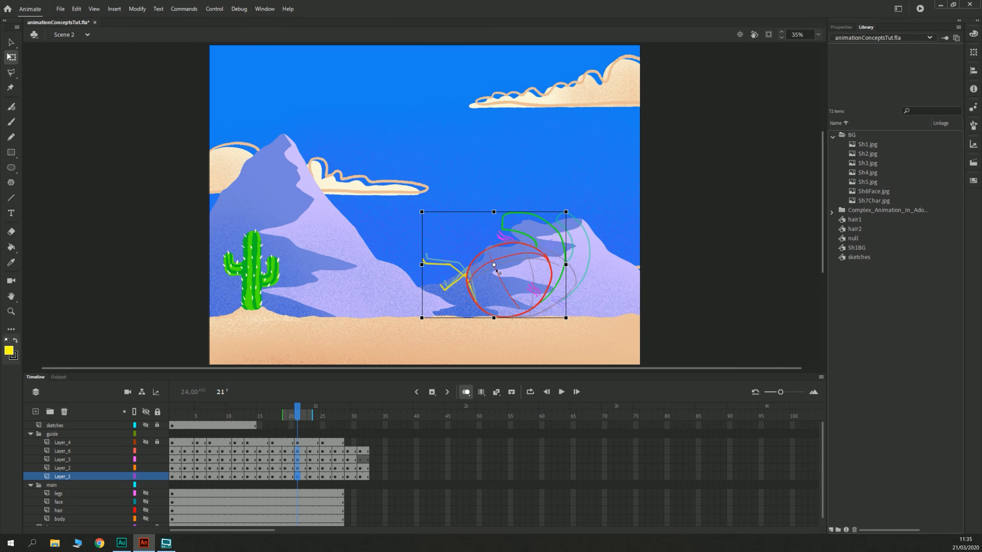
Step: Adjust the width and height of the copied frame 21 drawing with Free Transform and play back the motion
{"action": "left_click_drag", "start_coordinate": [493, 212], "coordinate": [494, 215]}
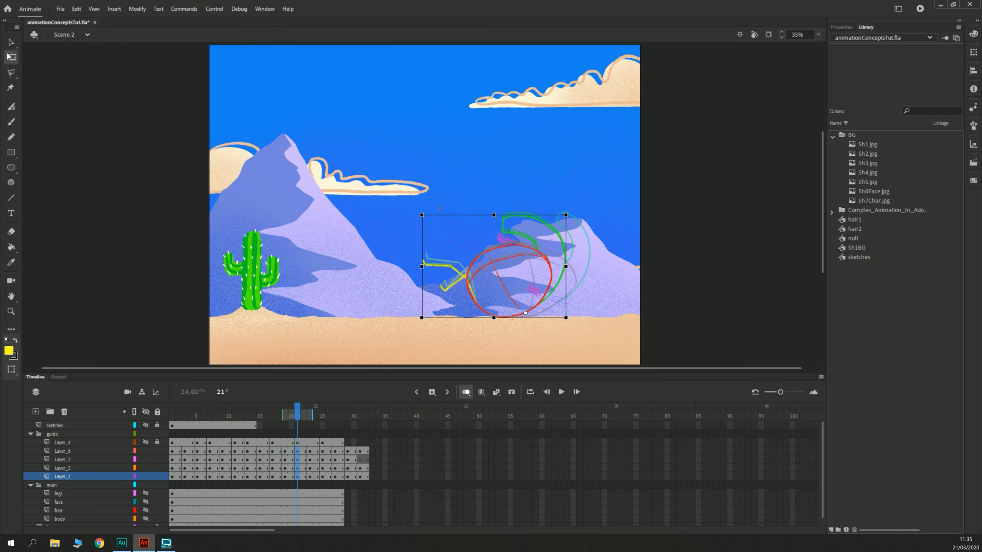
{"action": "left_click_drag", "start_coordinate": [567, 215], "coordinate": [573, 211]}
{"action": "left_click_drag", "start_coordinate": [423, 211], "coordinate": [423, 209]}
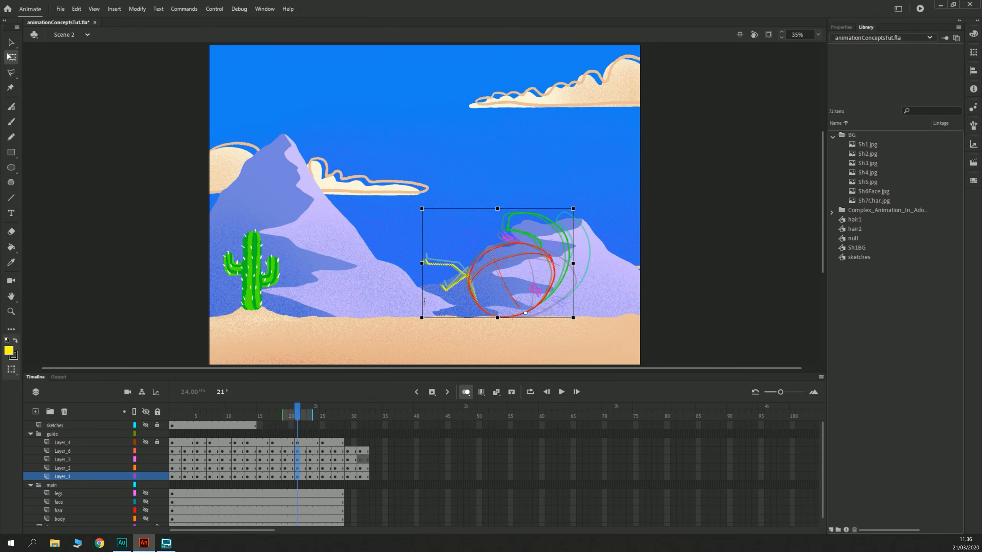
{"action": "left_click_drag", "start_coordinate": [422, 318], "coordinate": [427, 315]}
{"action": "left_click", "coordinate": [116, 443]}
{"action": "key", "text": "Return"}
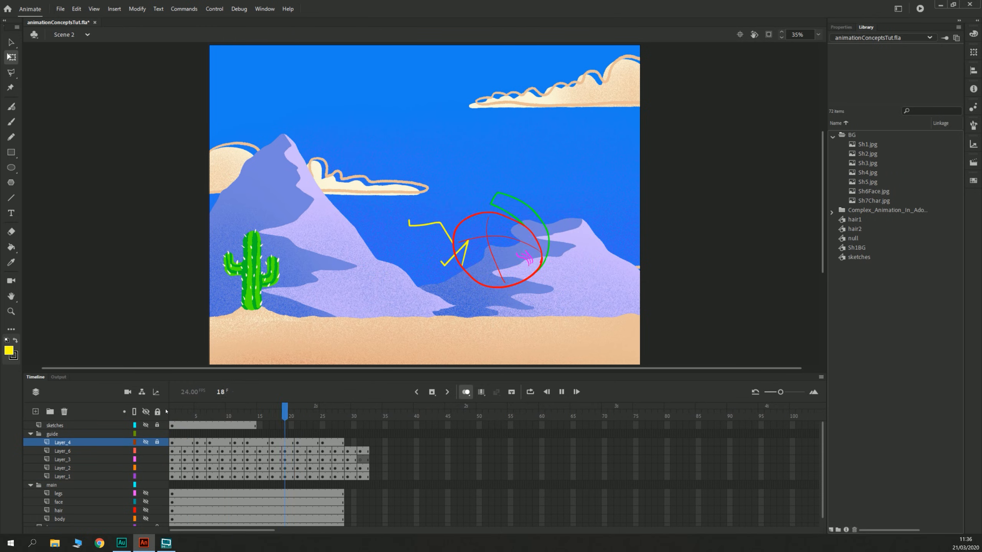
{"action": "left_click", "coordinate": [177, 451]}
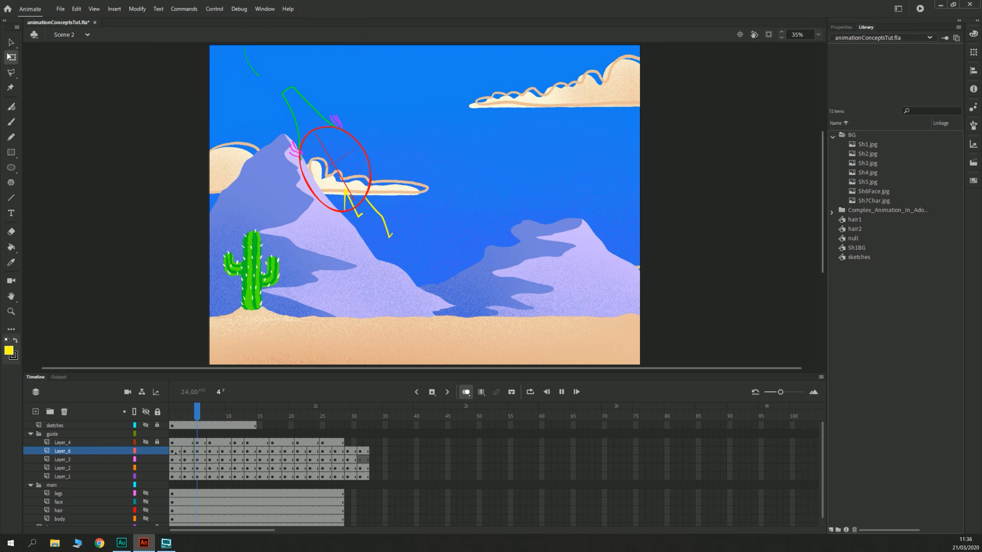
Step: Squash the complete frame 21 drawing slightly downward from its upper edge
{"action": "left_click", "coordinate": [285, 468]}
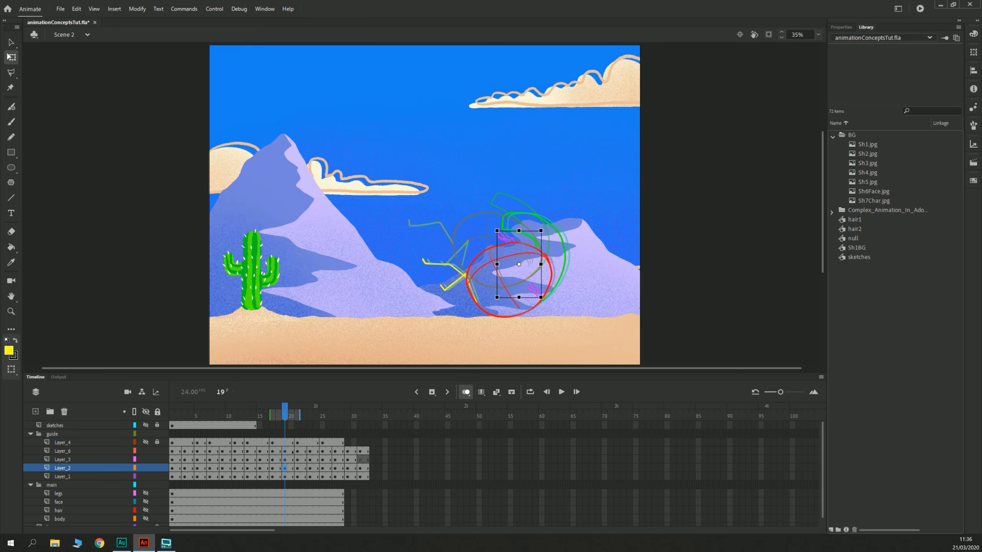
{"action": "mouse_move", "coordinate": [291, 452]}
{"action": "left_mouse_down"}
{"action": "mouse_move", "coordinate": [279, 454]}
{"action": "mouse_move", "coordinate": [297, 453]}
{"action": "mouse_move", "coordinate": [298, 476]}
{"action": "left_mouse_up"}
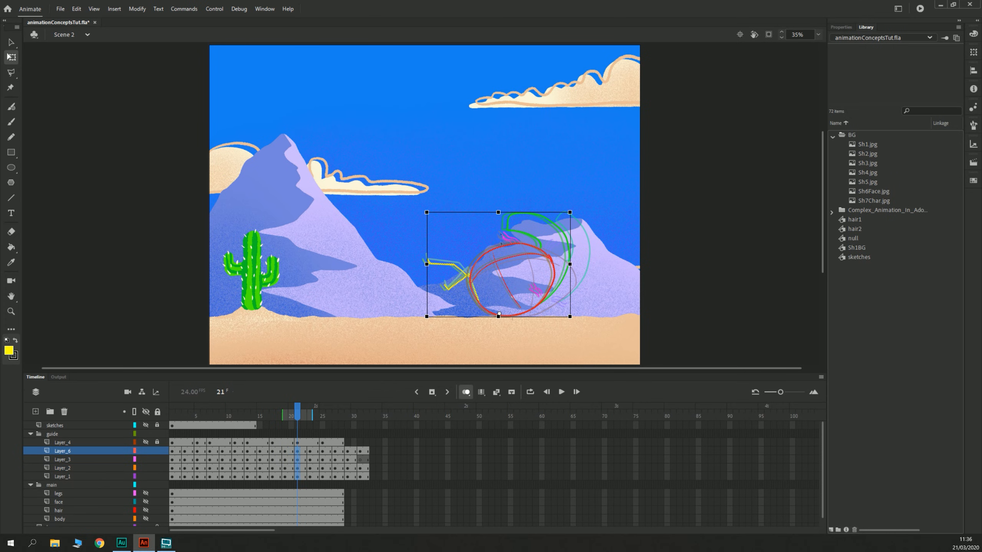
{"action": "left_click_drag", "start_coordinate": [498, 213], "coordinate": [498, 220]}
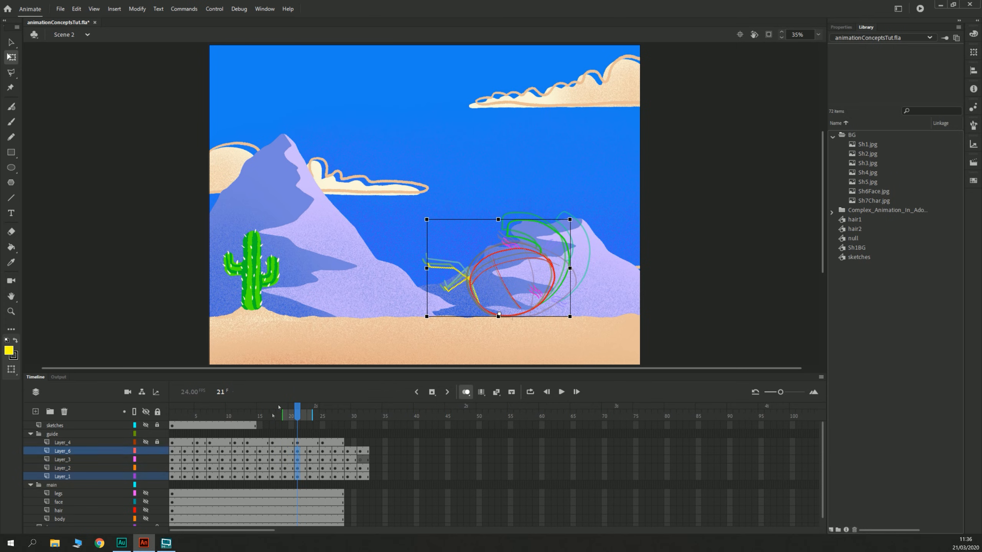
Step: Shift the complete frame 23 character drawing to the right by two large nudges
{"action": "left_click", "coordinate": [311, 453]}
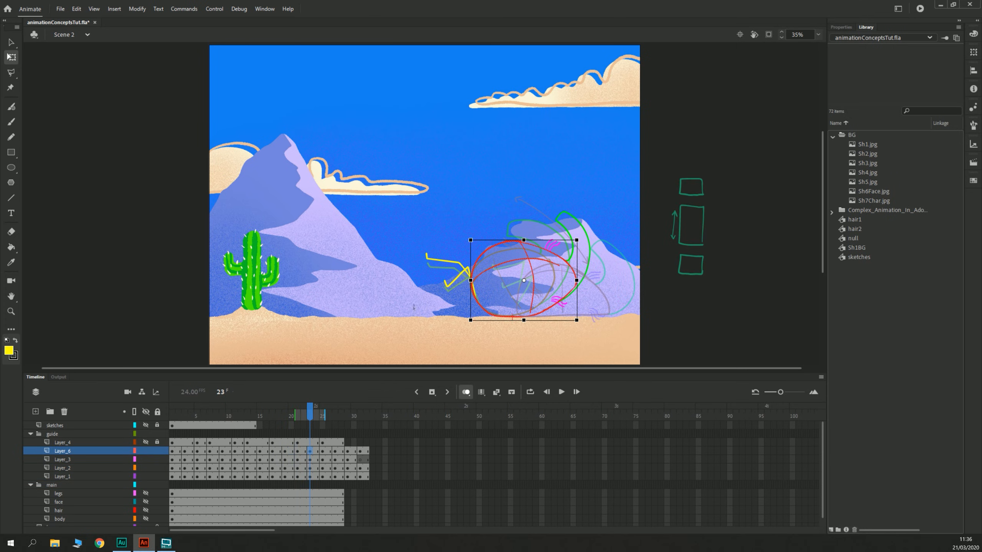
{"action": "left_click_drag", "start_coordinate": [311, 477], "coordinate": [312, 453]}
{"action": "key", "text": "shift+Right"}
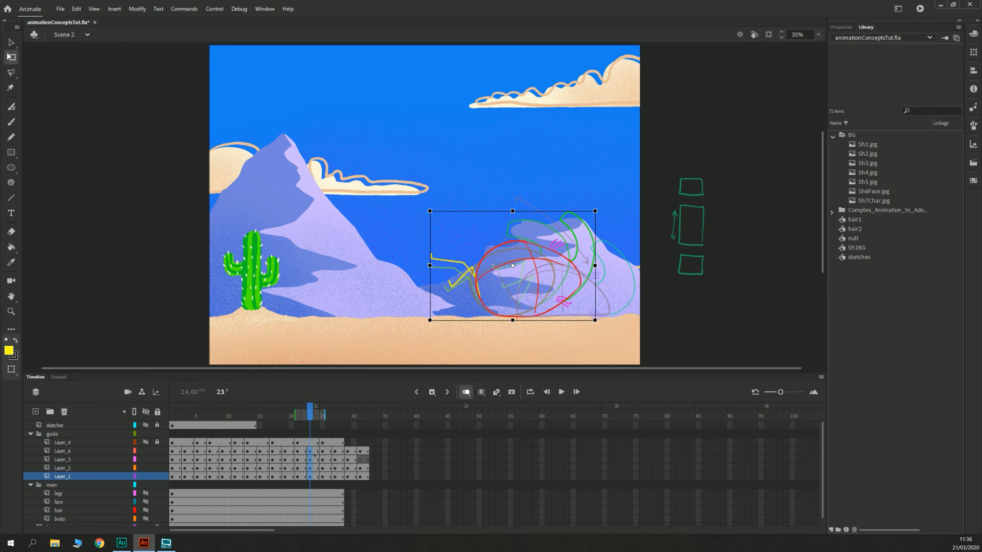
{"action": "key", "text": "shift+Right"}
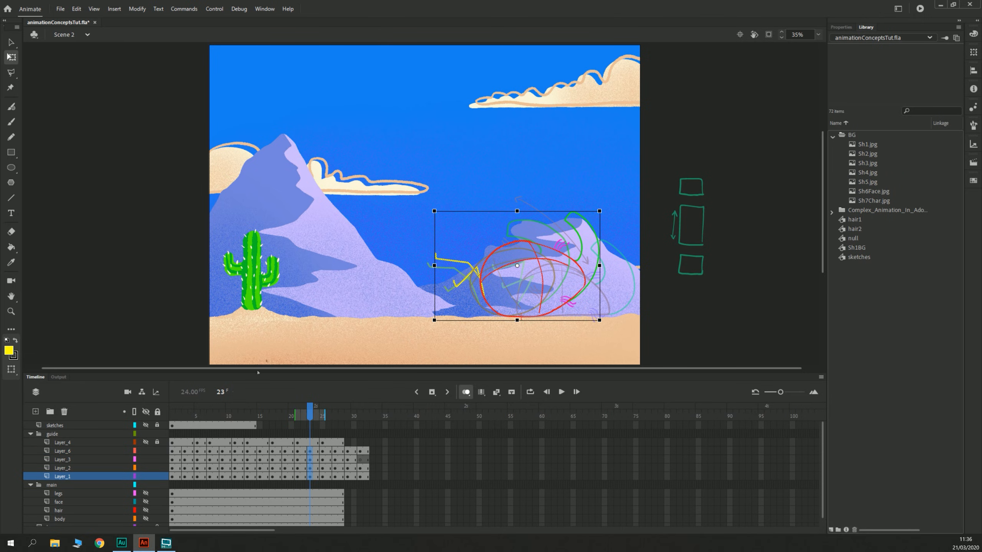
Step: Play the animation several times to examine the timing of the bounce between frames 13 and 25
{"action": "left_click", "coordinate": [173, 443]}
{"action": "key", "text": "Return"}
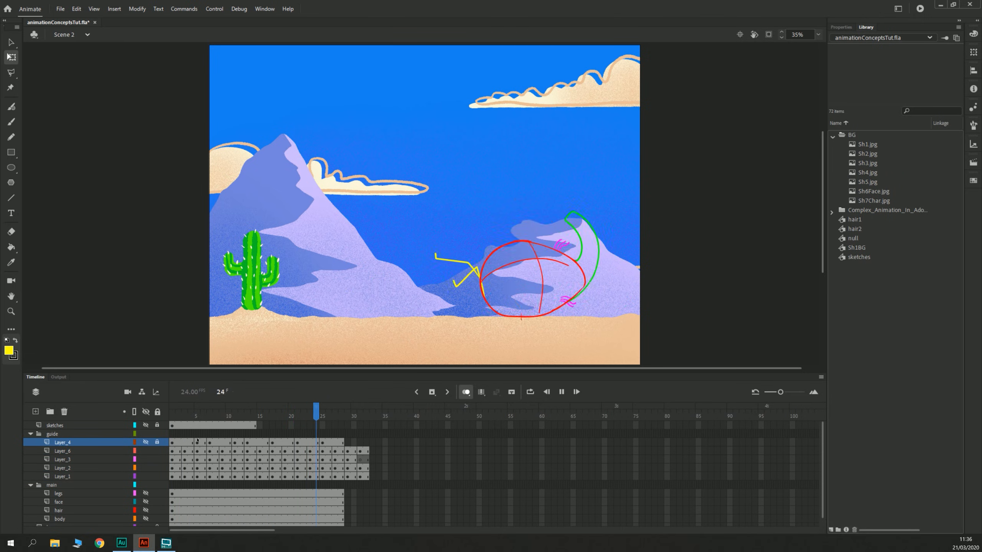
{"action": "left_click", "coordinate": [266, 451]}
{"action": "key", "text": "Return"}
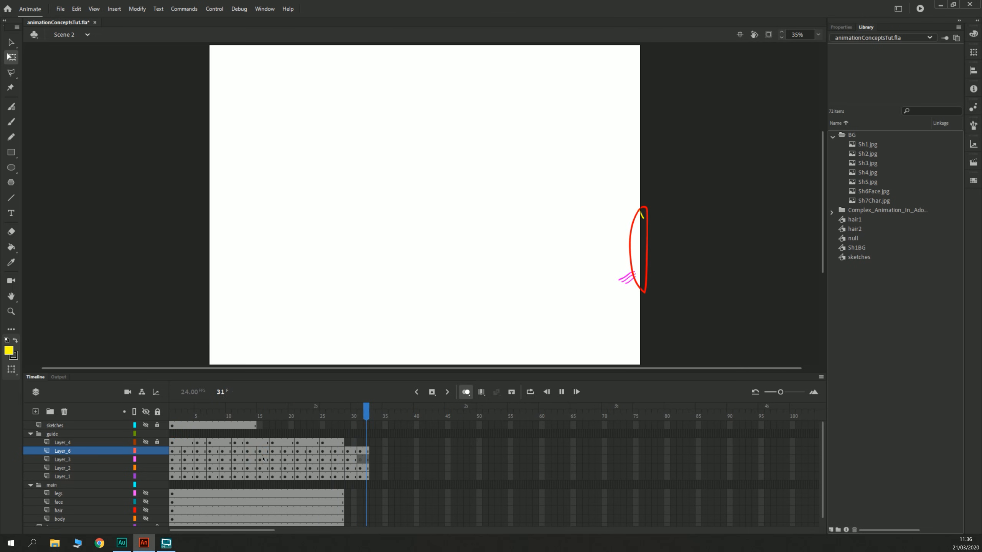
{"action": "left_click", "coordinate": [247, 451]}
{"action": "key", "text": "Return"}
{"action": "left_click", "coordinate": [247, 451]}
Step: Remove the inserted frame 21 drawing from Layer_6 through Layer_1 and replay the animation
{"action": "left_click_drag", "start_coordinate": [259, 442], "coordinate": [299, 463]}
{"action": "right_click", "coordinate": [299, 462]}
{"action": "left_click", "coordinate": [315, 250]}
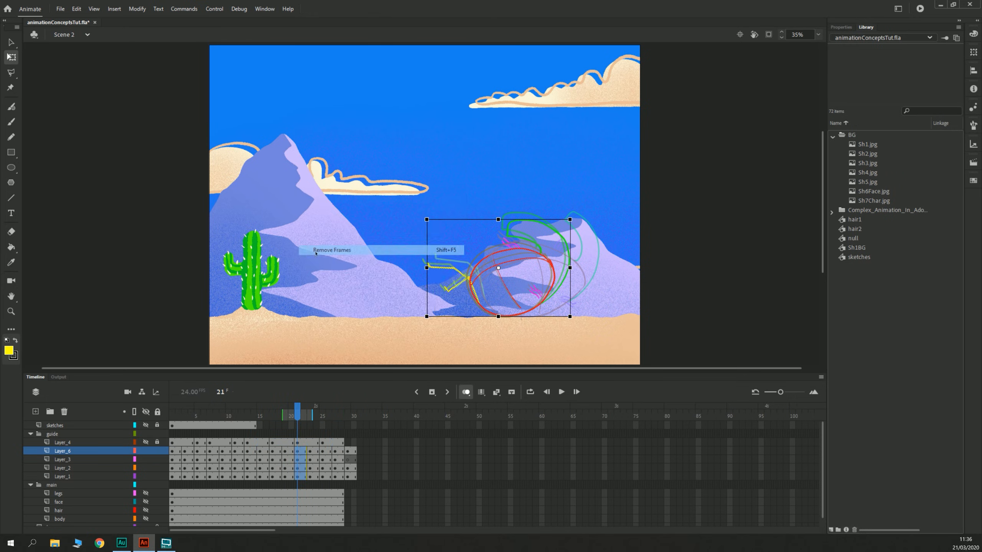
{"action": "left_click", "coordinate": [175, 441]}
{"action": "key", "text": "Return"}
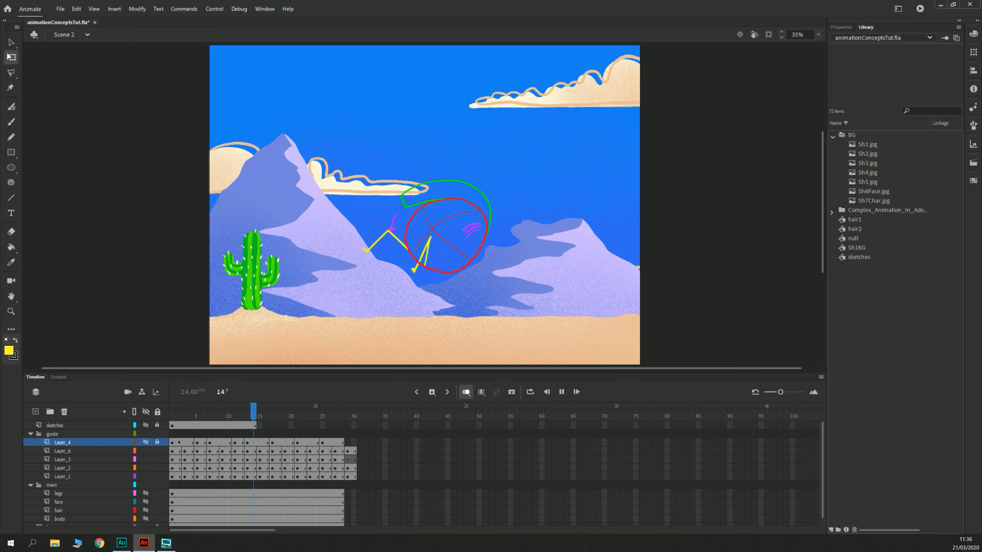
{"action": "key", "text": "Return"}
{"action": "key", "text": "Return"}
Step: Erase the inner contour lines of the red body circle in the frame 19 drawing on Layer_6
{"action": "left_click", "coordinate": [242, 448]}
{"action": "left_click_drag", "start_coordinate": [228, 443], "coordinate": [289, 442]}
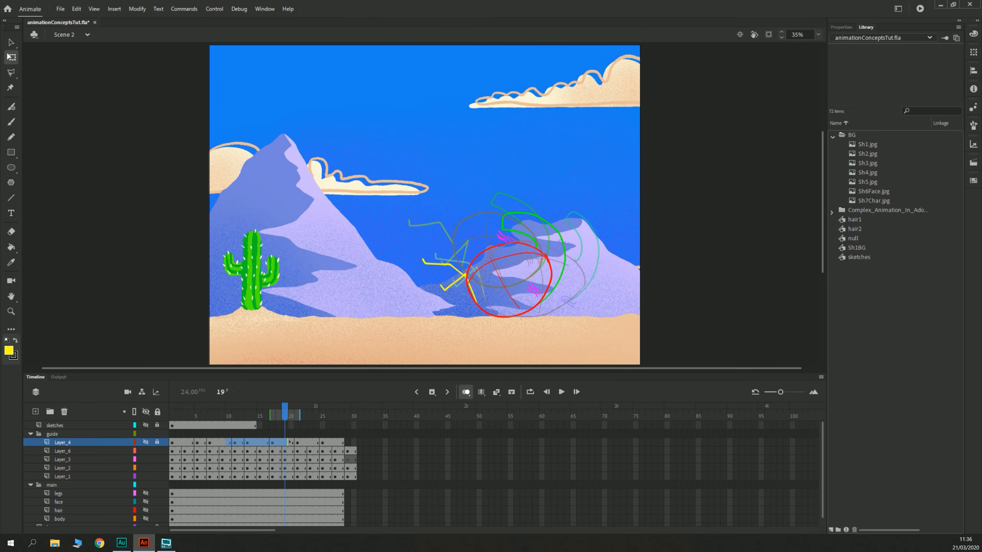
{"action": "left_click", "coordinate": [488, 264]}
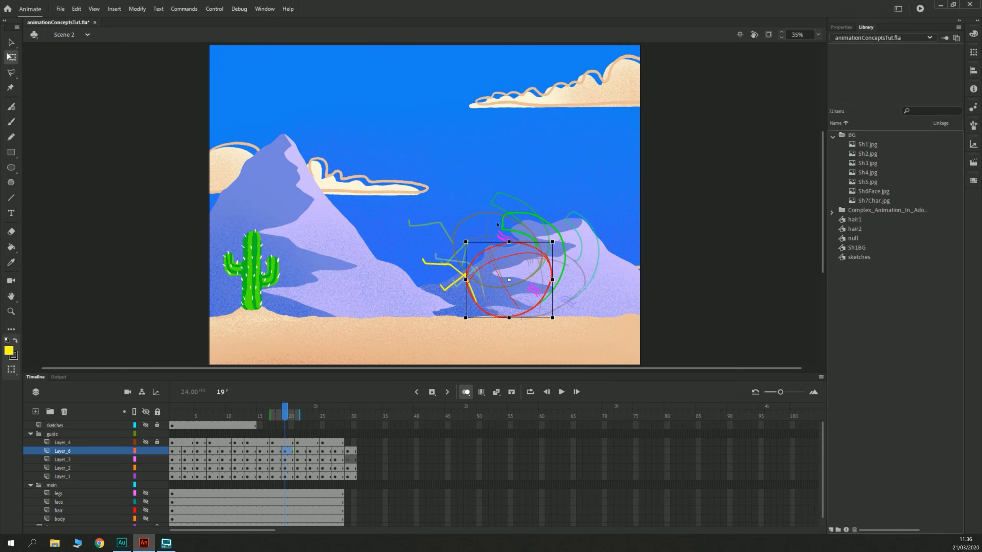
{"action": "key", "text": "ctrl+equal"}
{"action": "mouse_move", "coordinate": [344, 197]}
{"action": "left_mouse_down"}
{"action": "mouse_move", "coordinate": [386, 257]}
{"action": "mouse_move", "coordinate": [428, 228]}
{"action": "mouse_move", "coordinate": [436, 249]}
{"action": "mouse_move", "coordinate": [398, 262]}
{"action": "mouse_move", "coordinate": [384, 281]}
{"action": "mouse_move", "coordinate": [426, 241]}
{"action": "mouse_move", "coordinate": [485, 334]}
{"action": "mouse_move", "coordinate": [450, 250]}
{"action": "mouse_move", "coordinate": [433, 237]}
{"action": "mouse_move", "coordinate": [537, 228]}
{"action": "left_mouse_up"}
{"action": "key", "text": "e"}
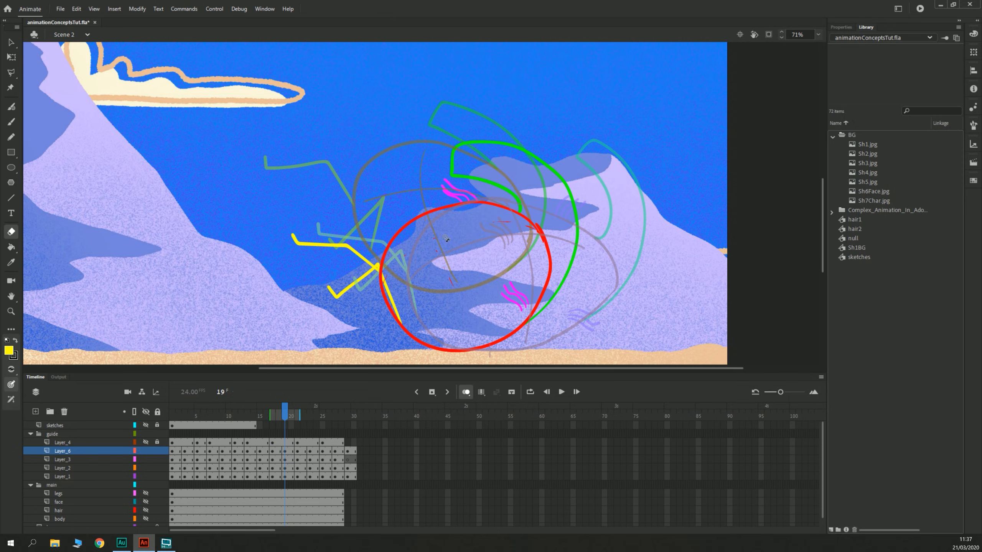
Step: Redraw curved vertical and horizontal contour lines inside the frame 19 body, using the red sampled from its outline
{"action": "key", "text": "b"}
{"action": "key", "text": "comma"}
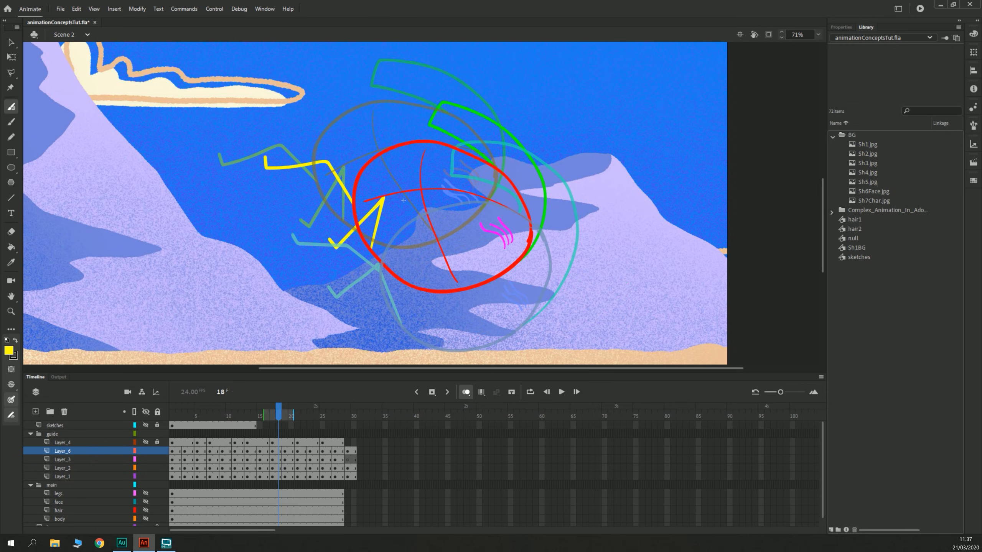
{"action": "key", "text": "period"}
{"action": "key", "text": "period"}
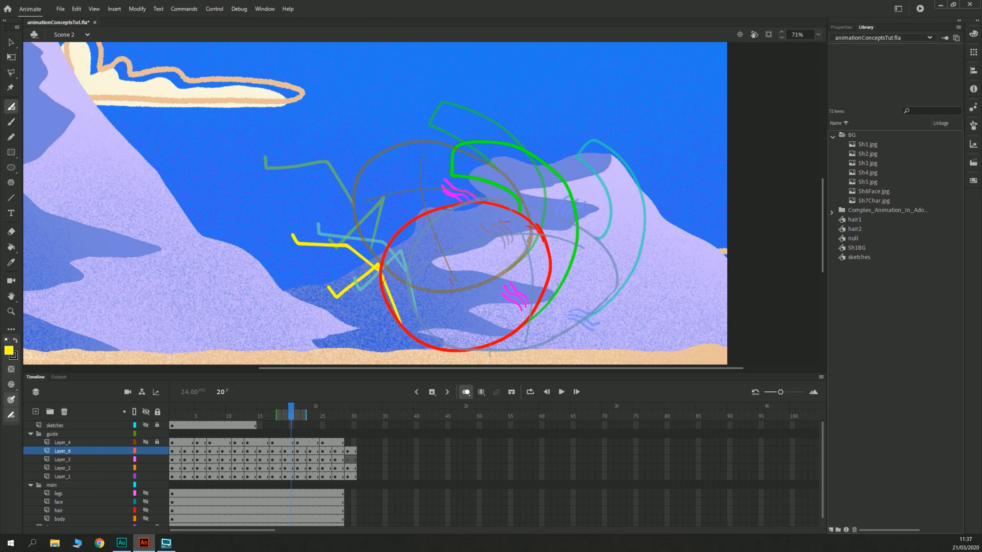
{"action": "mouse_move", "coordinate": [449, 207]}
{"action": "left_mouse_down"}
{"action": "mouse_move", "coordinate": [480, 267]}
{"action": "mouse_move", "coordinate": [489, 339]}
{"action": "left_mouse_up"}
{"action": "key", "text": "ctrl+z"}
{"action": "key", "text": "i"}
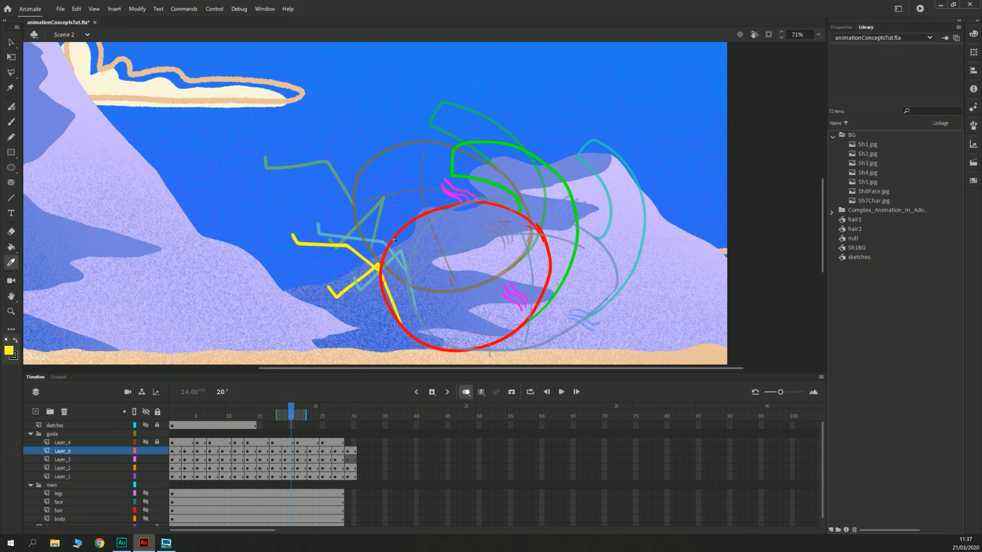
{"action": "left_click", "coordinate": [394, 238]}
{"action": "key", "text": "y"}
{"action": "mouse_move", "coordinate": [455, 207]}
{"action": "left_mouse_down"}
{"action": "mouse_move", "coordinate": [476, 243]}
{"action": "mouse_move", "coordinate": [494, 338]}
{"action": "left_mouse_up"}
{"action": "mouse_move", "coordinate": [541, 234]}
{"action": "left_mouse_down"}
{"action": "mouse_move", "coordinate": [508, 229]}
{"action": "mouse_move", "coordinate": [417, 256]}
{"action": "mouse_move", "coordinate": [393, 275]}
{"action": "left_mouse_up"}
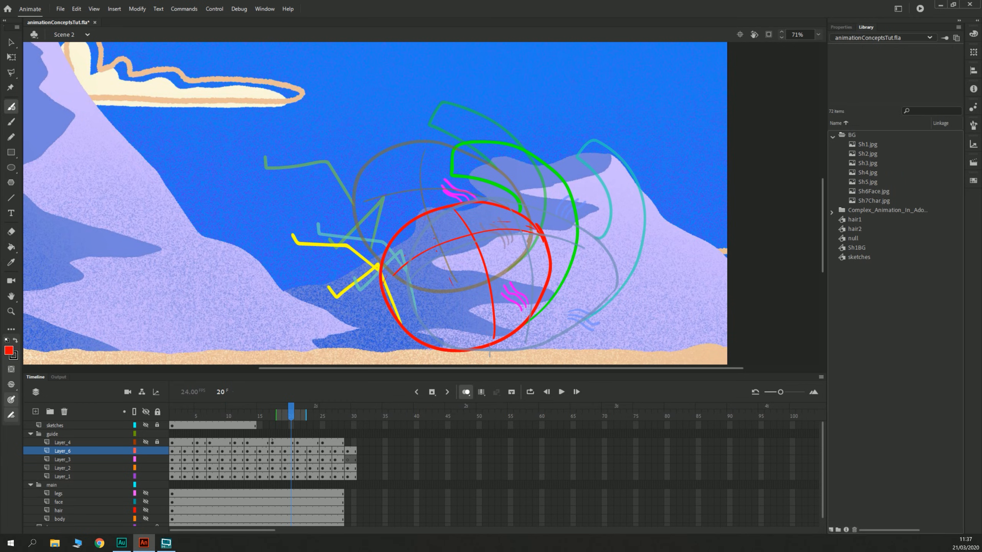
Step: Replay the animation to check how the redrawn body contours move through the landing
{"action": "left_click", "coordinate": [172, 443]}
{"action": "key", "text": "Return"}
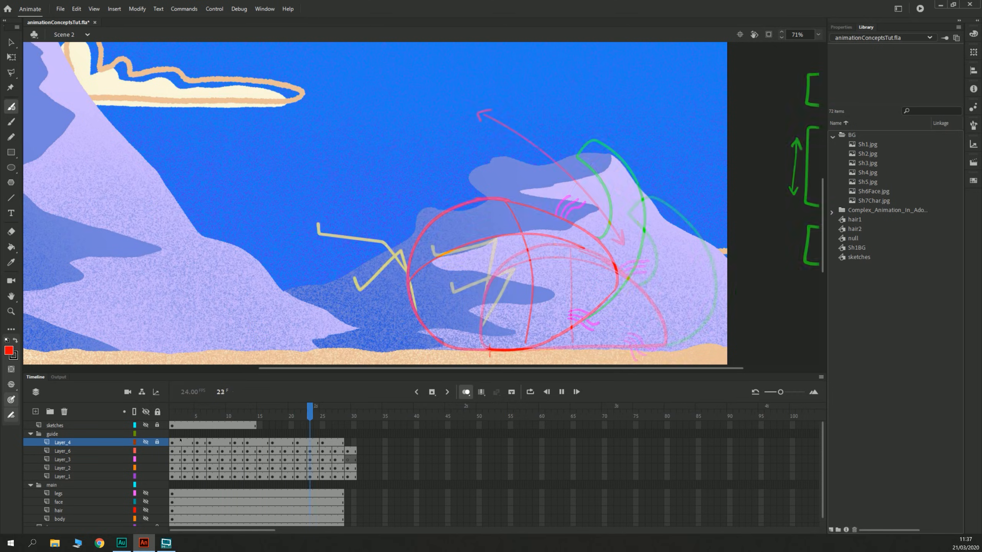
{"action": "key", "text": "Return"}
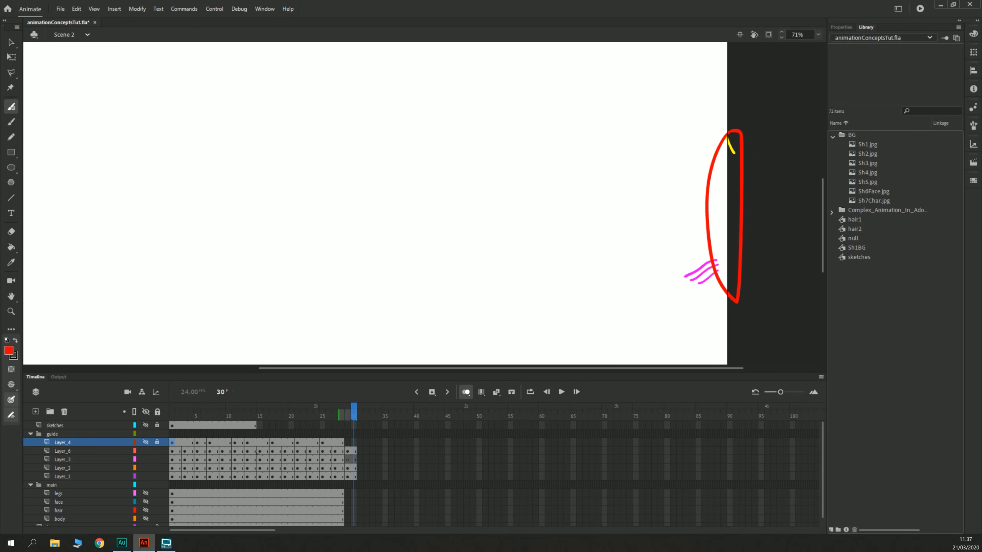
{"action": "left_click", "coordinate": [259, 458]}
{"action": "mouse_move", "coordinate": [235, 443]}
{"action": "left_mouse_down"}
{"action": "mouse_move", "coordinate": [301, 443]}
{"action": "mouse_move", "coordinate": [222, 445]}
{"action": "left_mouse_up"}
{"action": "key", "text": "Return"}
Step: Step frame by frame from frame 14 to frame 21 to compare the successive landing drawings
{"action": "left_click", "coordinate": [253, 443]}
{"action": "key", "text": "period"}
{"action": "key", "text": "period"}
{"action": "key", "text": "period"}
{"action": "key", "text": "period"}
{"action": "key", "text": "period"}
{"action": "key", "text": "period"}
{"action": "key", "text": "period"}
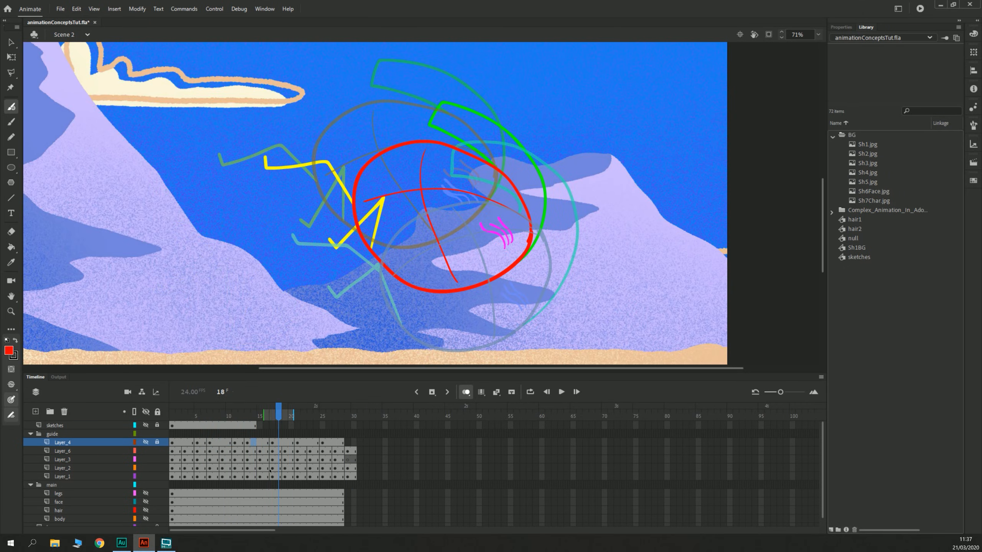
{"action": "key", "text": "."}
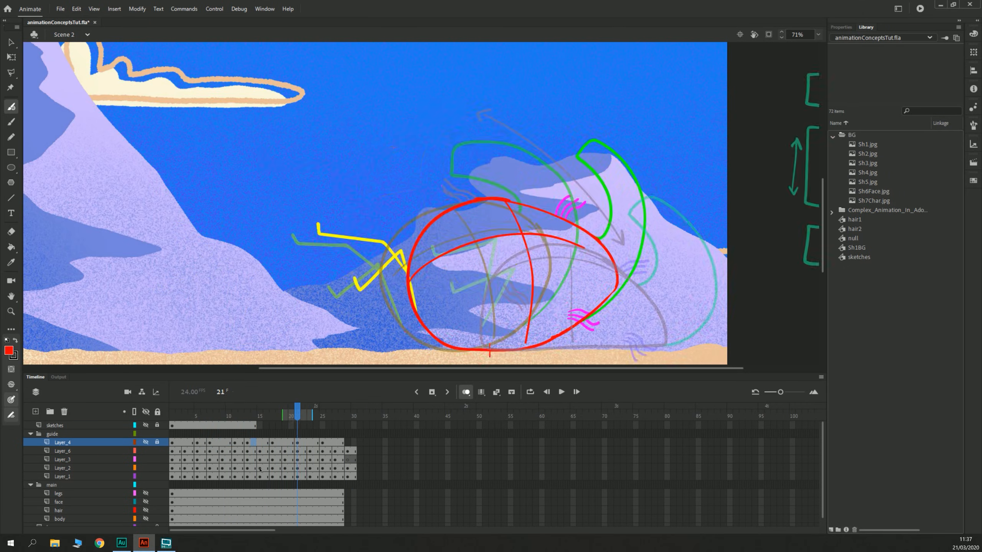
Step: Remove the two-frame drawing at frame 21 from Layer_6 through Layer_1 and play the animation
{"action": "left_click_drag", "start_coordinate": [298, 451], "coordinate": [303, 476]}
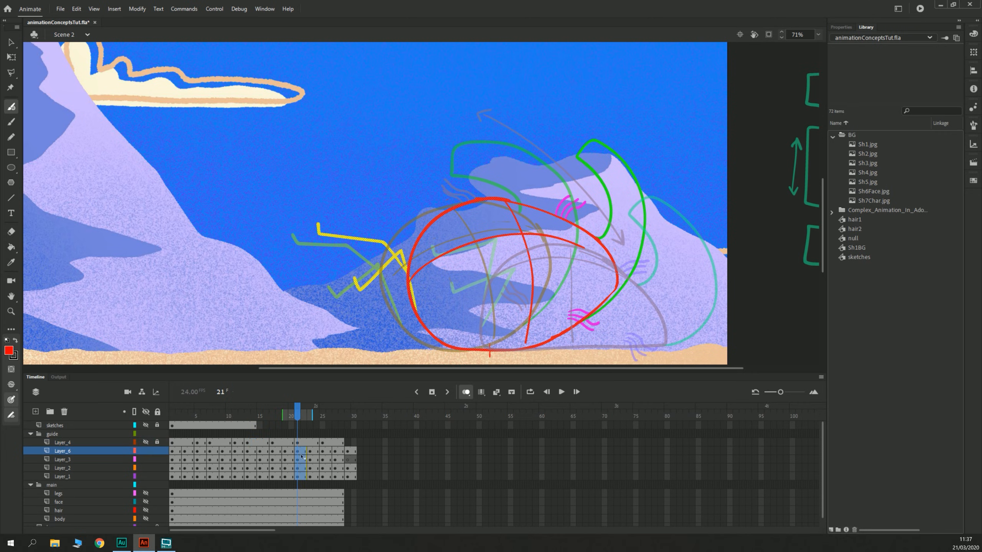
{"action": "right_click", "coordinate": [301, 458]}
{"action": "left_click", "coordinate": [320, 249]}
{"action": "key", "text": "Return"}
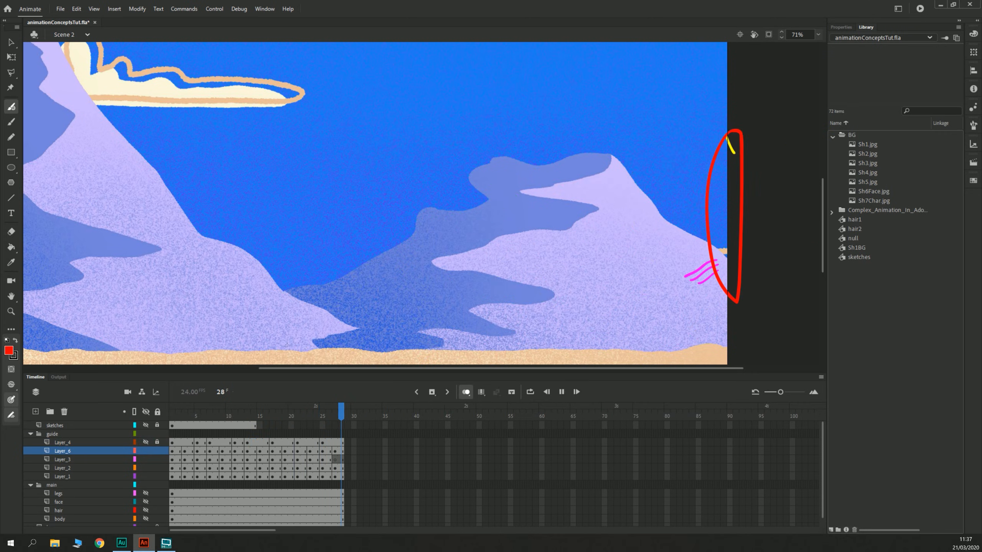
{"action": "key", "text": "Return"}
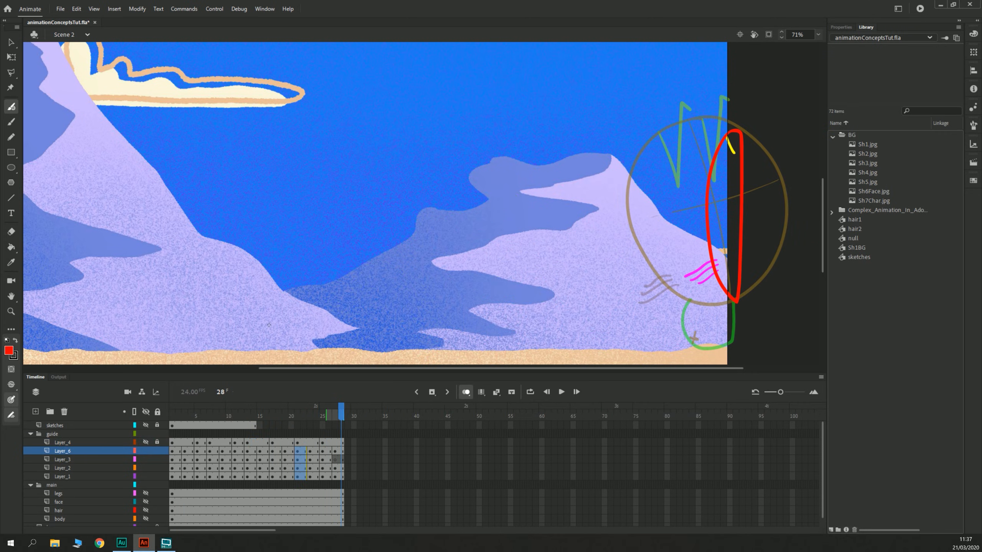
Step: Nudge the complete frame 17 drawing to the right across Layer_6 through Layer_1
{"action": "left_click", "coordinate": [291, 451]}
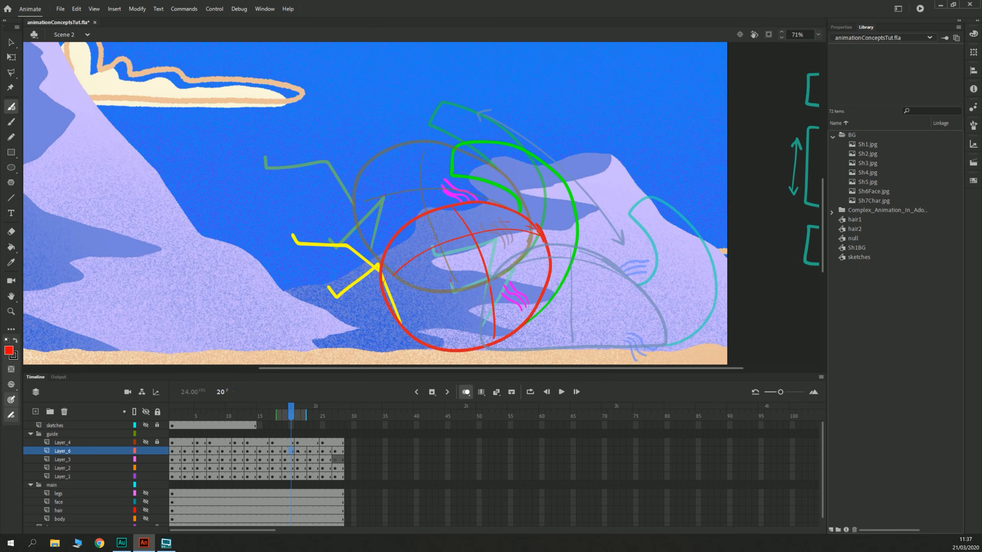
{"action": "left_click", "coordinate": [285, 450]}
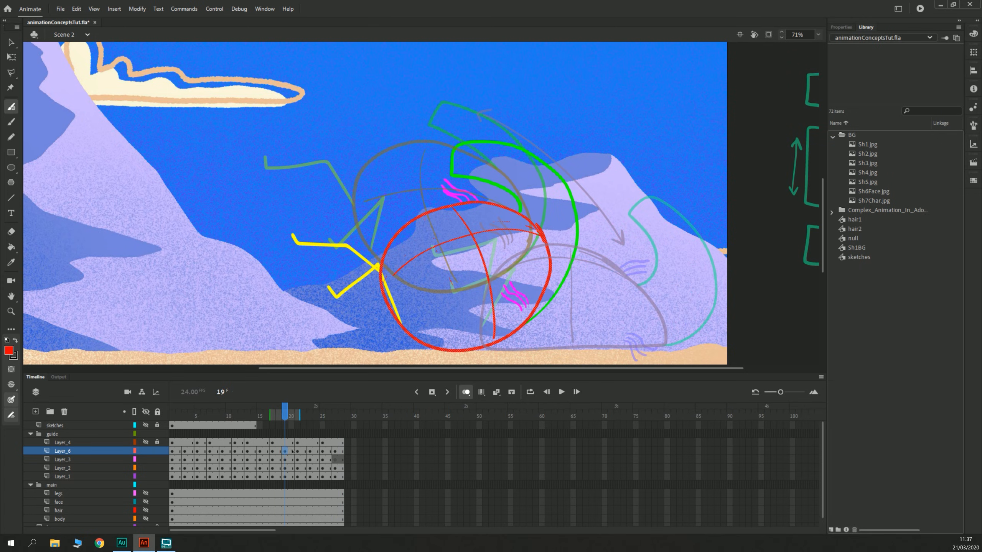
{"action": "left_click", "coordinate": [273, 451]}
{"action": "left_click", "coordinate": [284, 452]}
{"action": "left_click", "coordinate": [272, 451]}
{"action": "left_click_drag", "start_coordinate": [272, 477], "coordinate": [273, 452]}
{"action": "key", "text": "shift+Right"}
{"action": "key", "text": "shift+Right"}
{"action": "key", "text": "shift+Right"}
{"action": "key", "text": "shift+Right"}
{"action": "key", "text": "shift+Right"}
{"action": "key", "text": "shift+Right"}
{"action": "key", "text": "shift+Right"}
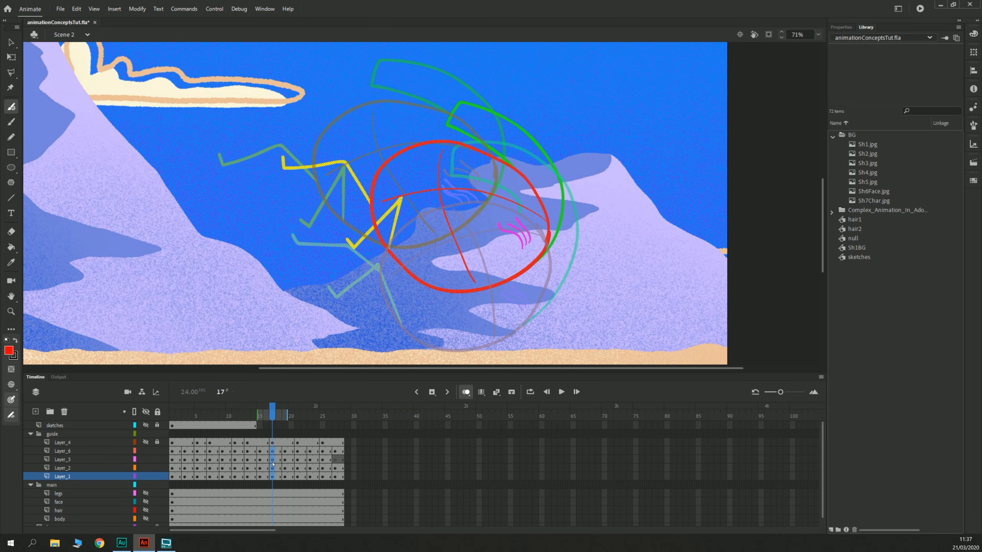
Step: Nudge the complete frame 19 drawing to the right on all four guide layers and replay the animation
{"action": "left_click", "coordinate": [285, 458]}
{"action": "key", "text": "shift+Right"}
{"action": "key", "text": "shift+Right"}
{"action": "key", "text": "shift+Right"}
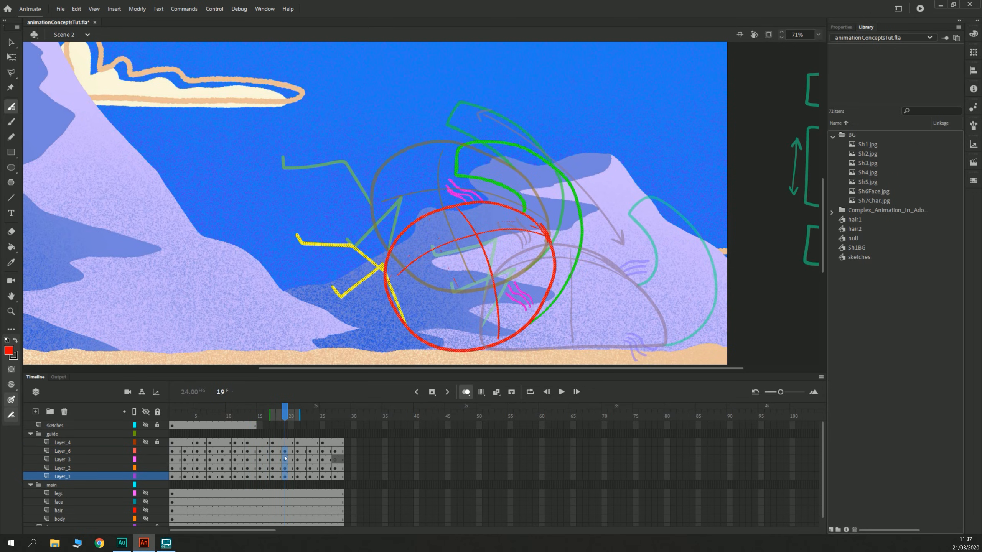
{"action": "key", "text": "shift+Right"}
{"action": "key", "text": "shift+Right"}
{"action": "key", "text": "shift+Right"}
{"action": "key", "text": "shift+Right"}
{"action": "key", "text": "shift+Right"}
{"action": "key", "text": "shift+Right"}
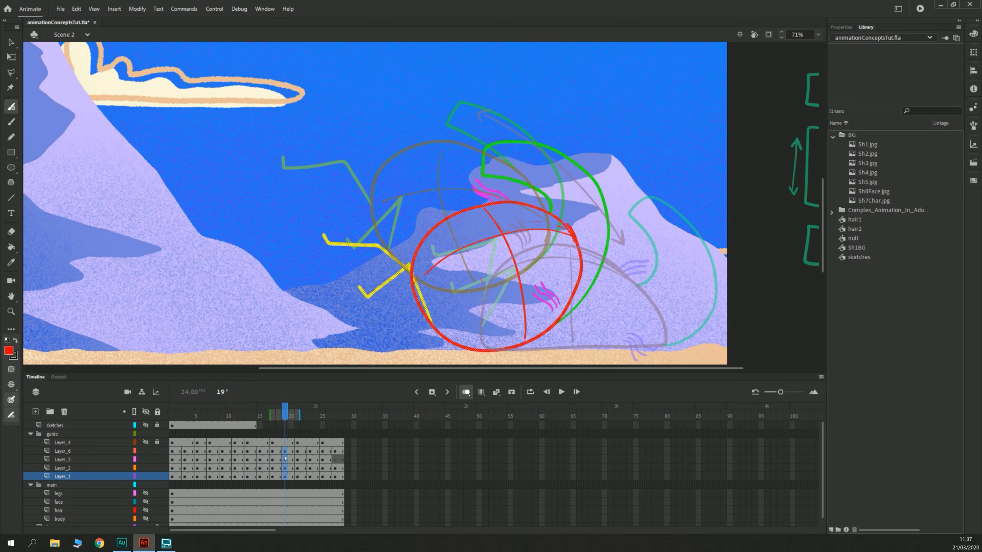
{"action": "left_click", "coordinate": [179, 442]}
{"action": "key", "text": "Return"}
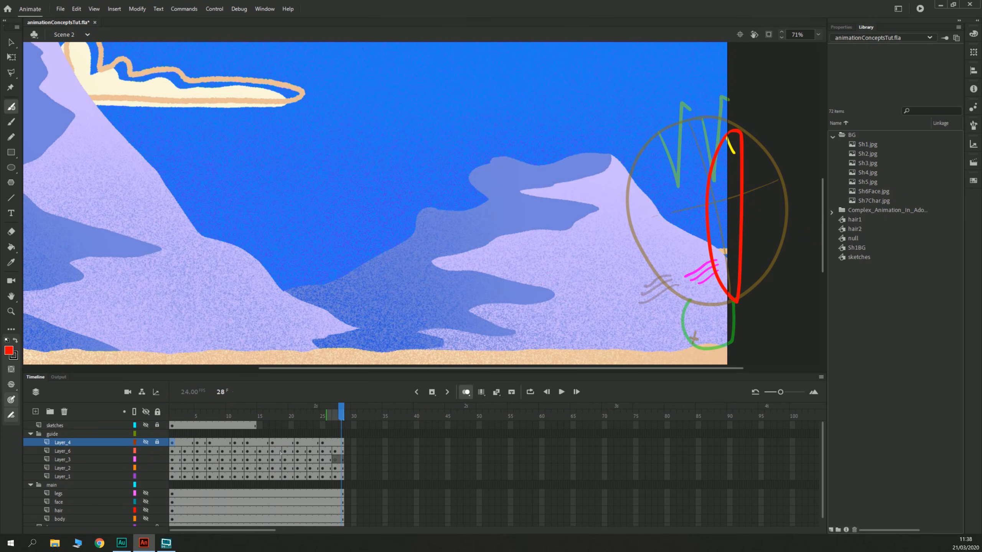
Step: Insert a two-frame copy of the landing drawing at frame 23 in Layer_6 through Layer_1 and adjust its shape with Free Transform
{"action": "mouse_move", "coordinate": [259, 442]}
{"action": "left_mouse_down"}
{"action": "mouse_move", "coordinate": [301, 445]}
{"action": "mouse_move", "coordinate": [307, 478]}
{"action": "left_mouse_up"}
{"action": "key", "text": "F5"}
{"action": "key", "text": "F5"}
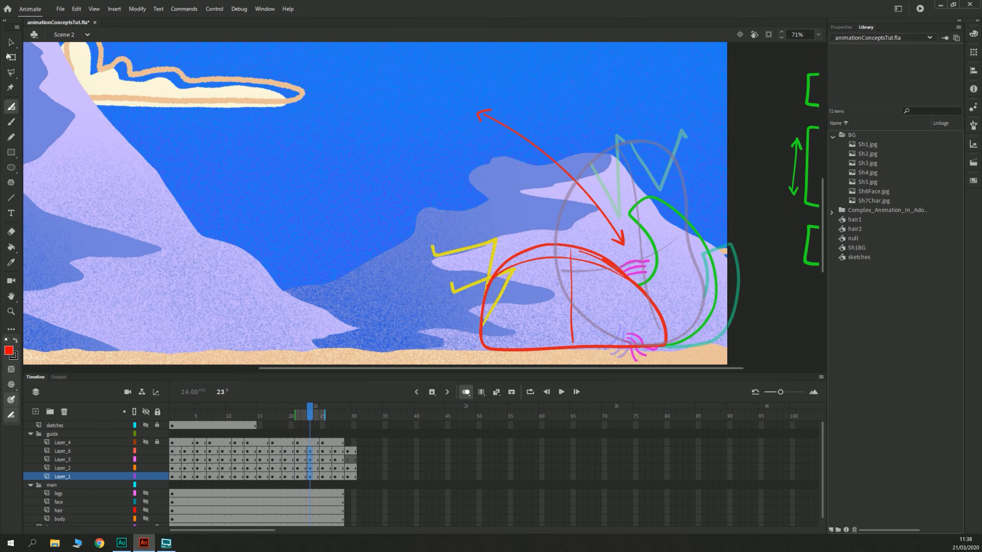
{"action": "left_click", "coordinate": [12, 56]}
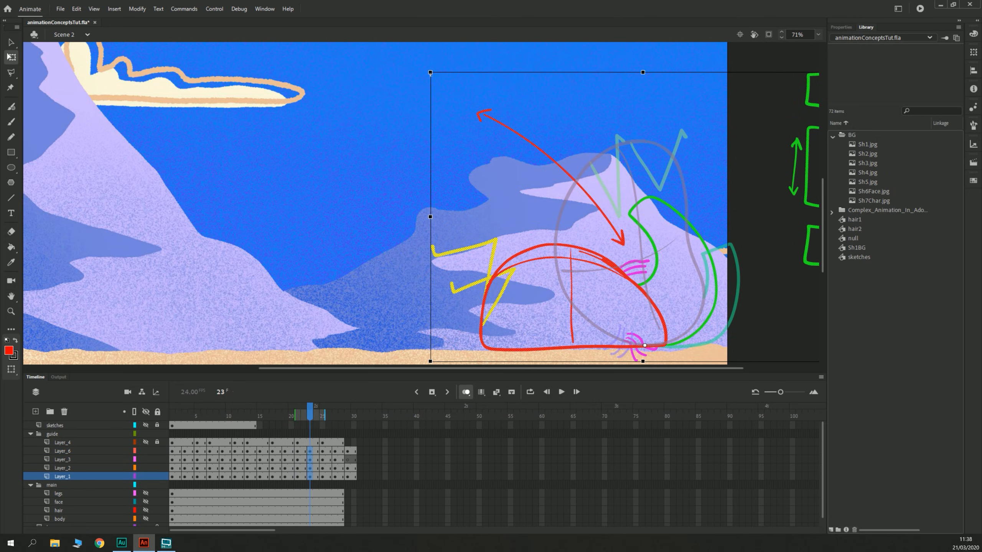
{"action": "left_click_drag", "start_coordinate": [430, 72], "coordinate": [454, 46]}
{"action": "left_click_drag", "start_coordinate": [444, 196], "coordinate": [450, 196]}
{"action": "left_click_drag", "start_coordinate": [464, 53], "coordinate": [466, 42]}
Step: Play the animation from frame 1 with the whole stage in view to check the second landing
{"action": "left_click", "coordinate": [182, 445]}
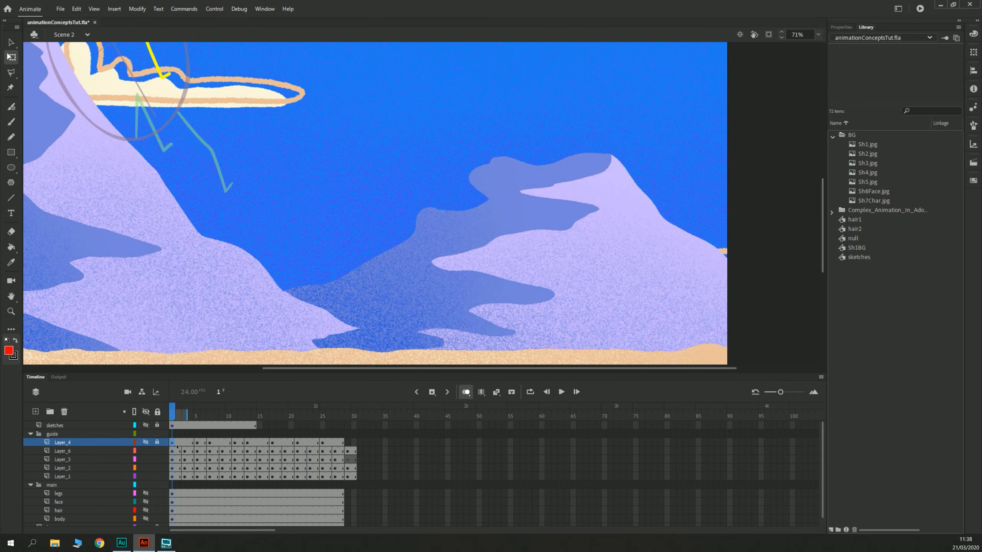
{"action": "key", "text": "Return"}
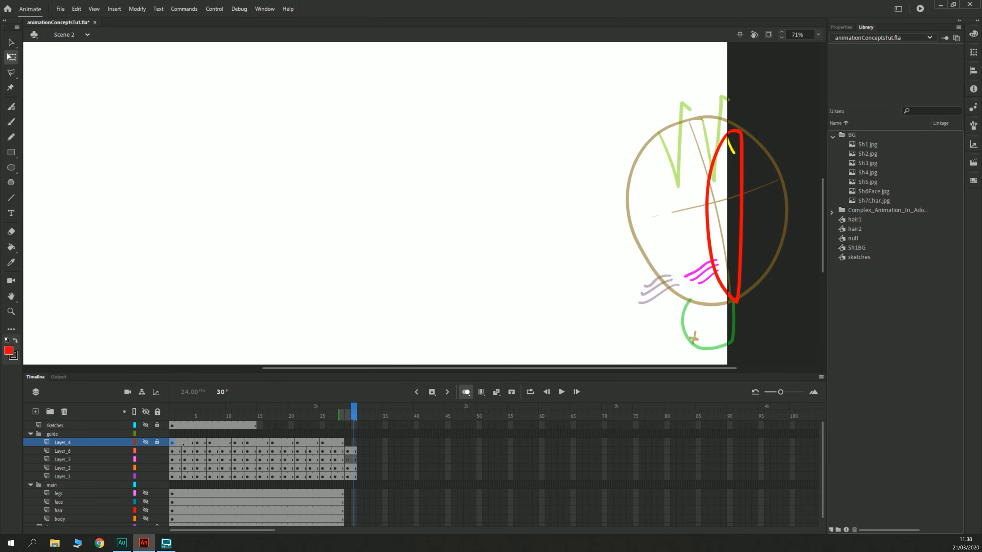
{"action": "key", "text": "ctrl+minus"}
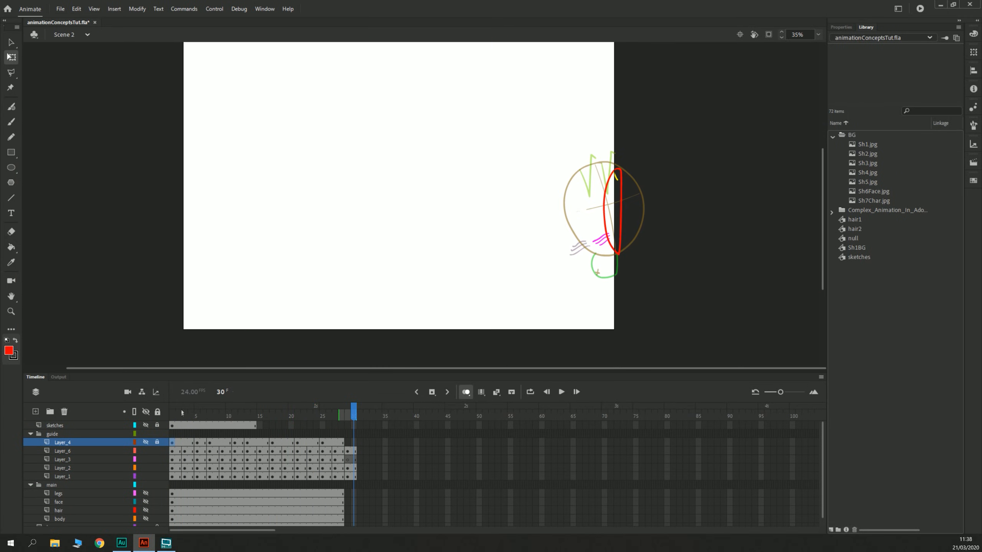
{"action": "key", "text": "Return"}
Step: Extend the legs, face, hair, body and bg layers, plus Layer_4, to frame 30
{"action": "left_click_drag", "start_coordinate": [355, 494], "coordinate": [354, 535]}
{"action": "key", "text": "F5"}
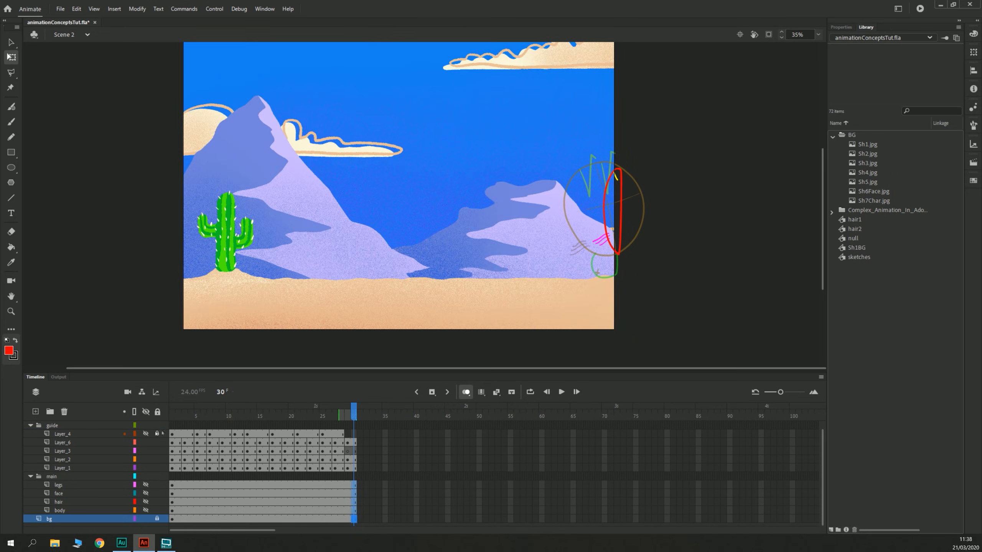
{"action": "left_click_drag", "start_coordinate": [823, 448], "coordinate": [829, 399]}
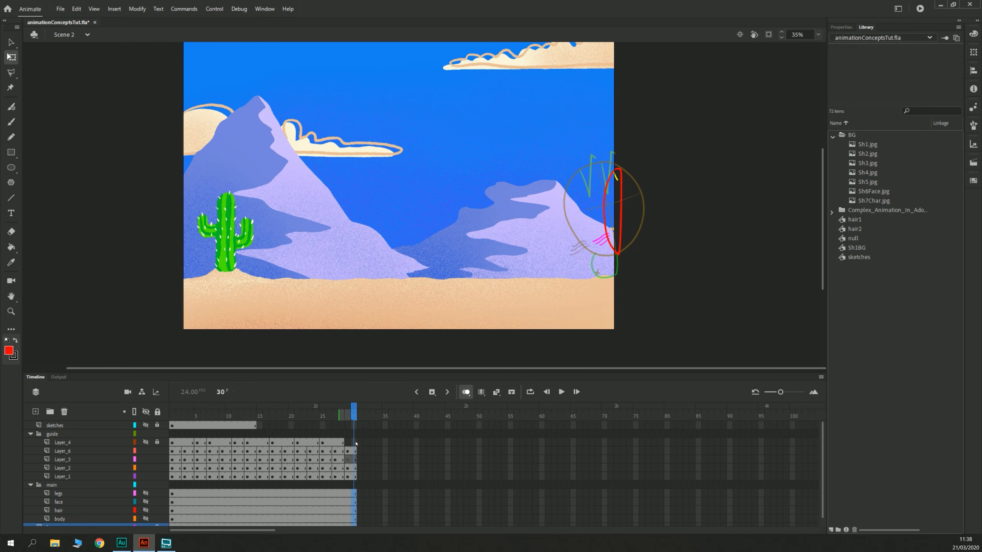
{"action": "left_click", "coordinate": [85, 443]}
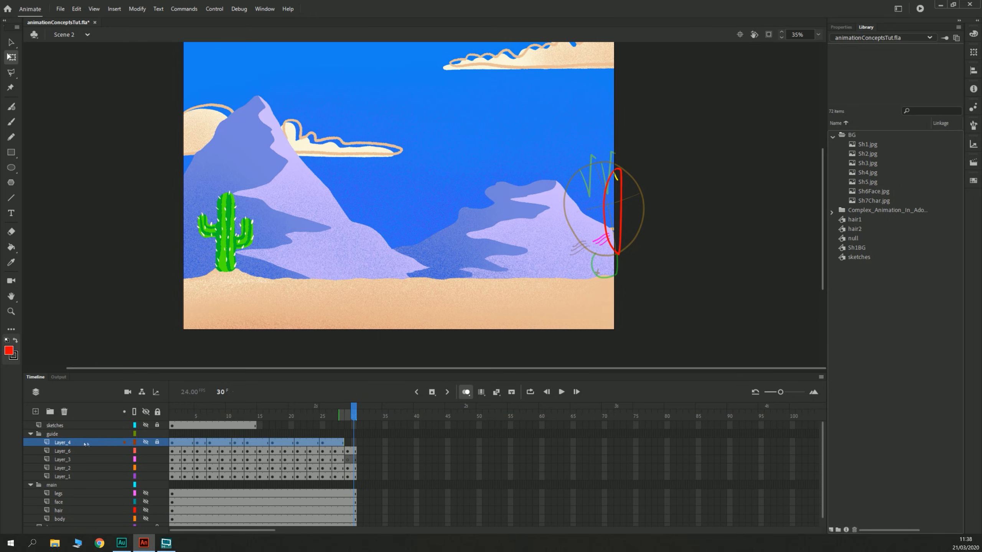
{"action": "left_click", "coordinate": [353, 443]}
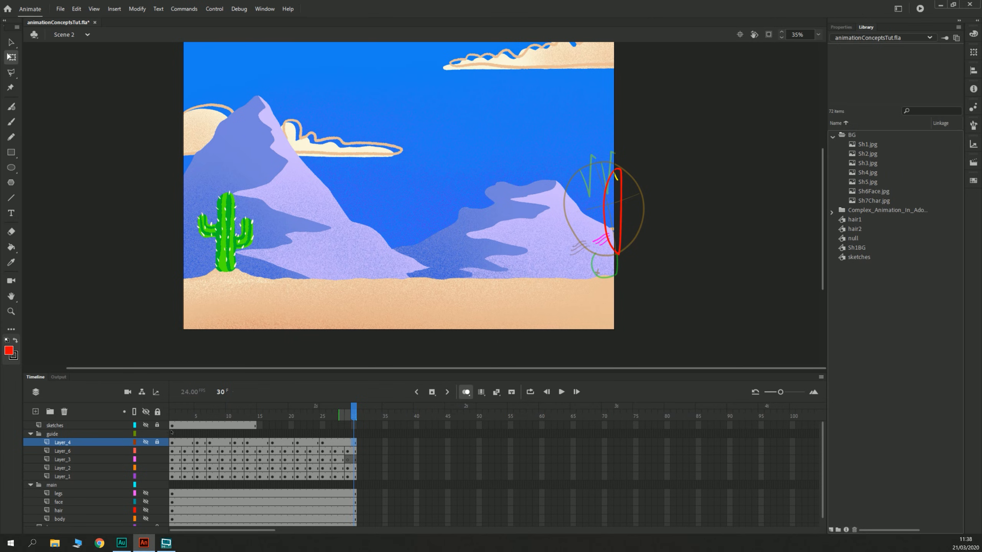
Step: Turn on loop playback over frames 1 to 30 and play the animation
{"action": "left_click", "coordinate": [173, 442]}
{"action": "left_click", "coordinate": [530, 392]}
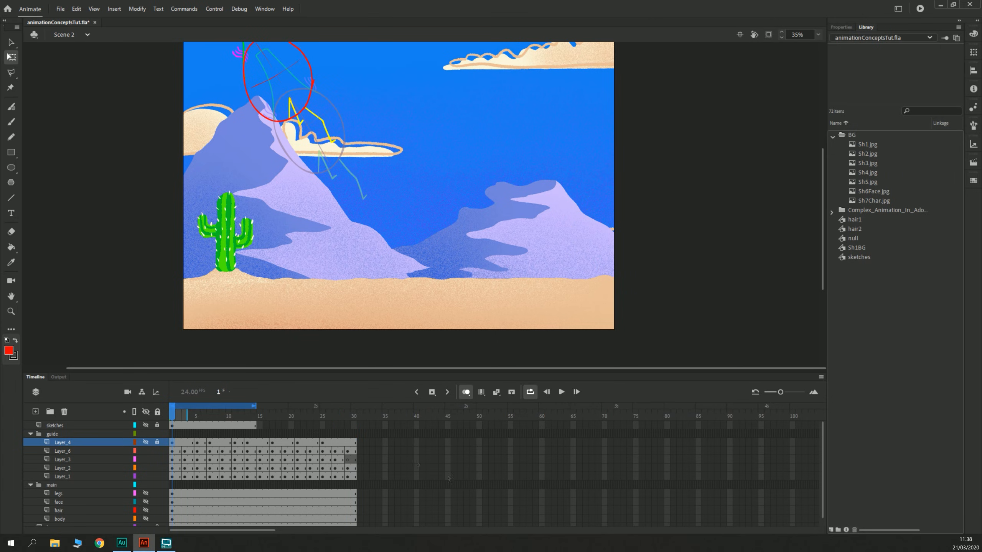
{"action": "left_click_drag", "start_coordinate": [254, 406], "coordinate": [354, 406]}
{"action": "key", "text": "Return"}
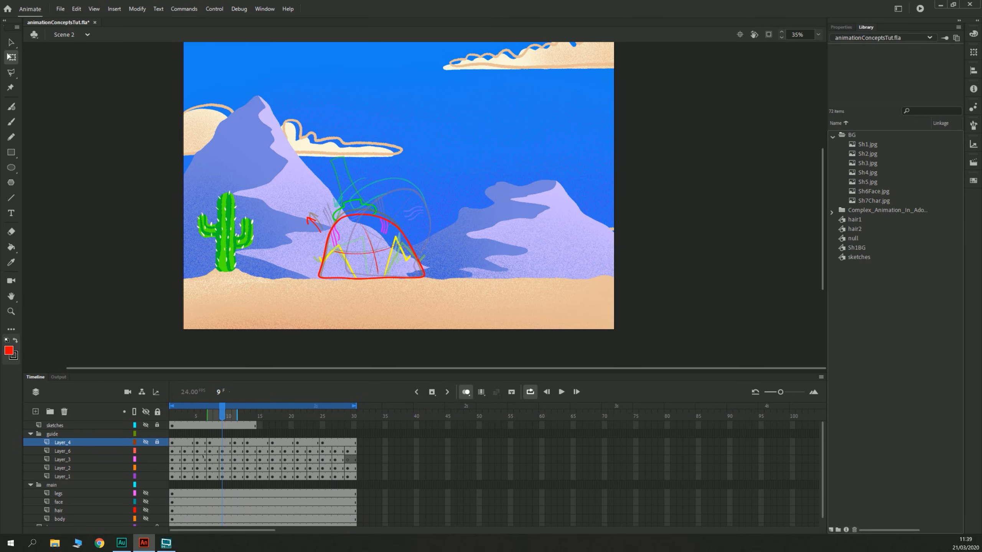
Step: Add a copy of the first landing drawing at frame 11 in Layer_6 through Layer_1, squashed slightly from its base, and replay the loop
{"action": "left_click_drag", "start_coordinate": [195, 442], "coordinate": [235, 477]}
{"action": "key", "text": "F5"}
{"action": "key", "text": "F6"}
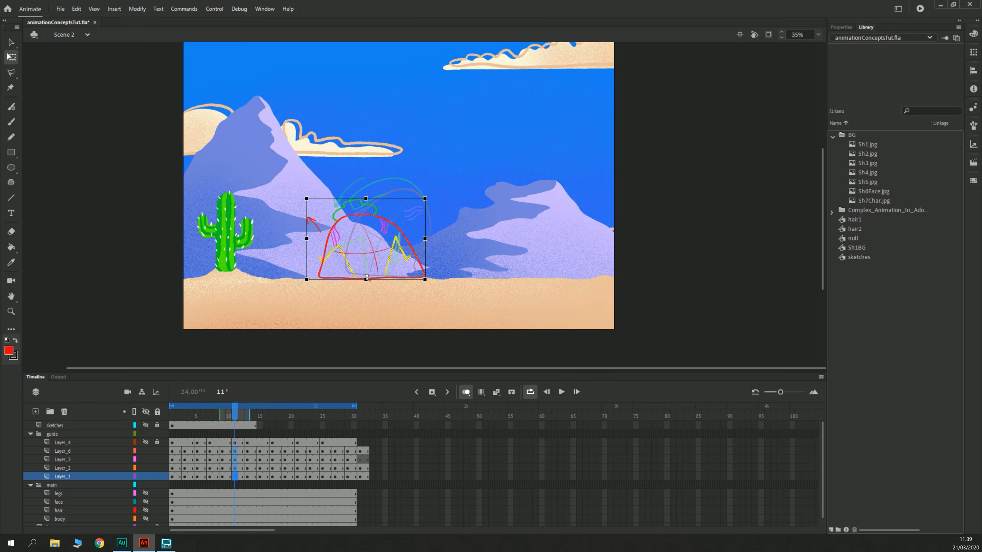
{"action": "left_click_drag", "start_coordinate": [367, 277], "coordinate": [366, 279]}
{"action": "left_click_drag", "start_coordinate": [365, 198], "coordinate": [366, 201]}
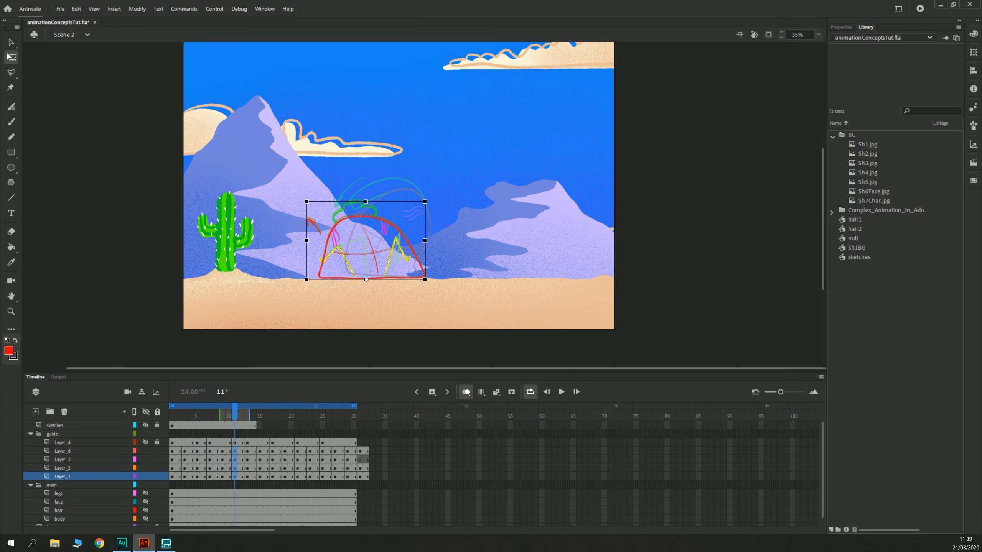
{"action": "key", "text": "Return"}
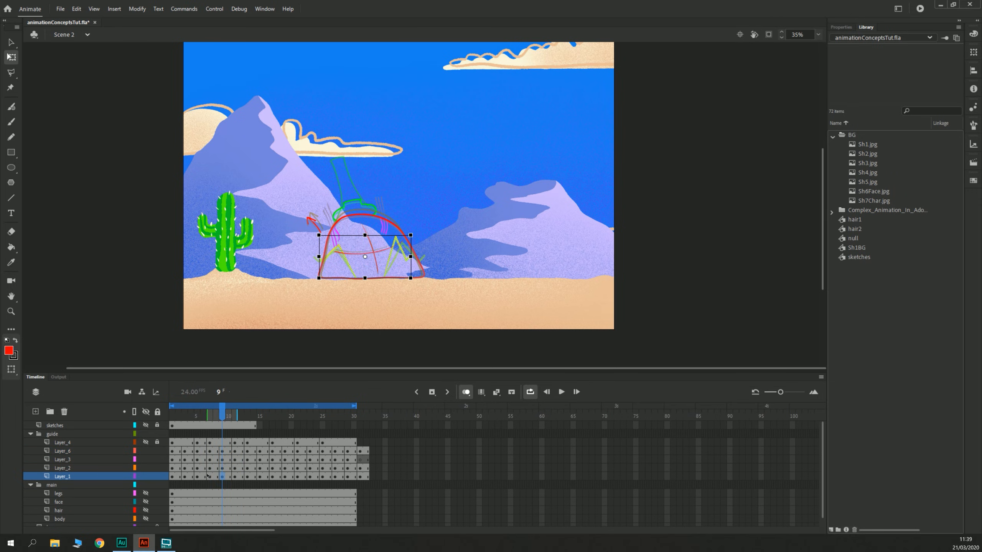
{"action": "left_click", "coordinate": [174, 442]}
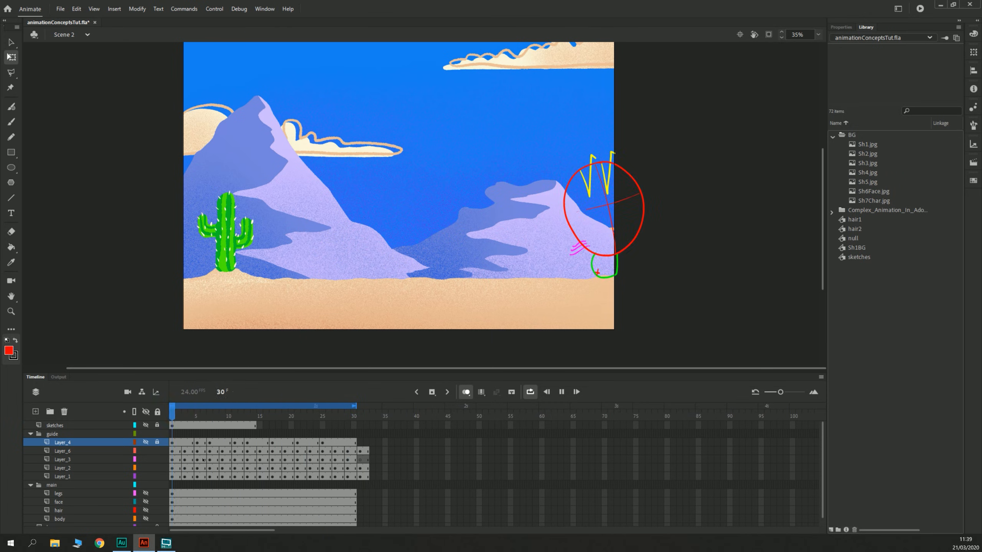
Step: Sample the yellow of the legs in the Layer_1 drawing at frame 5 as the brush color
{"action": "left_click", "coordinate": [199, 477]}
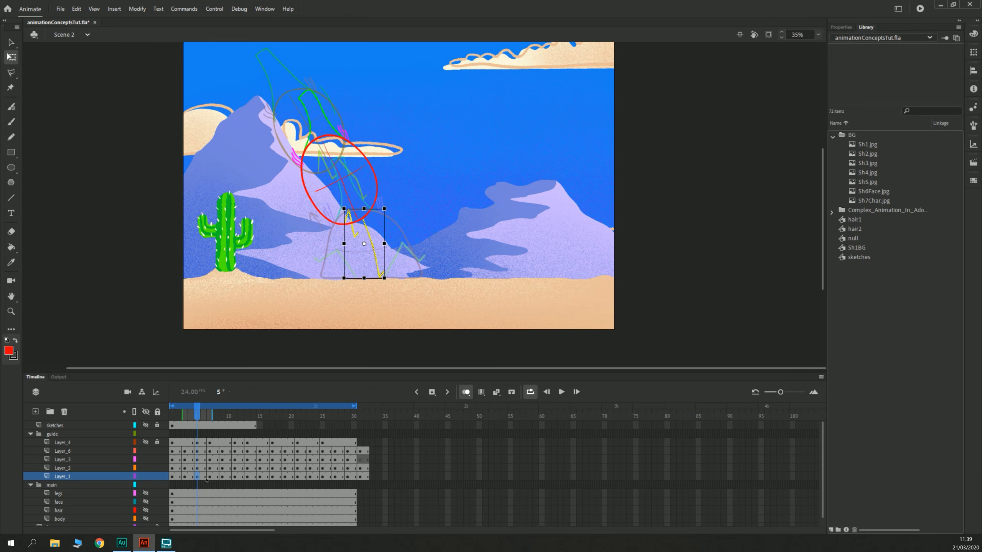
{"action": "key", "text": "b"}
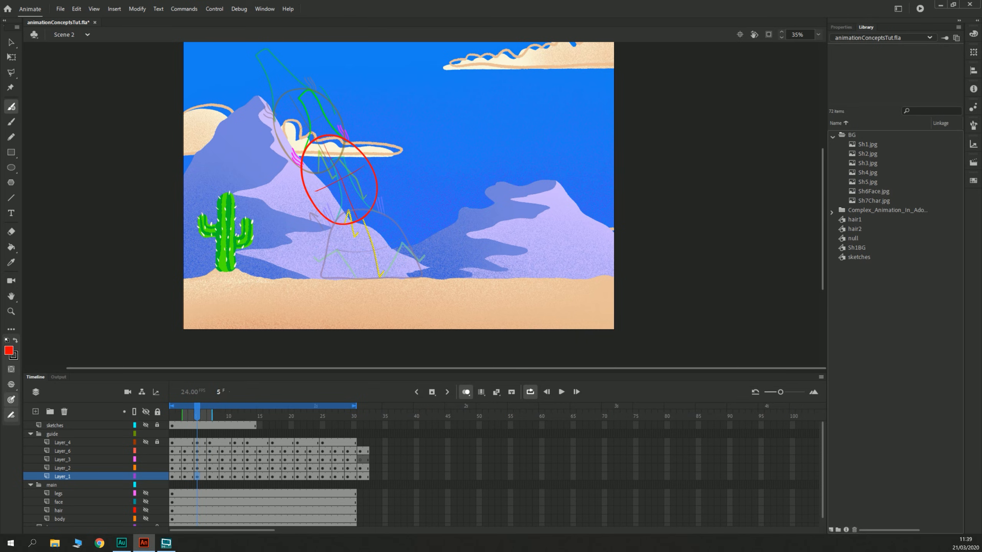
{"action": "key", "text": "i"}
{"action": "left_click", "coordinate": [374, 240]}
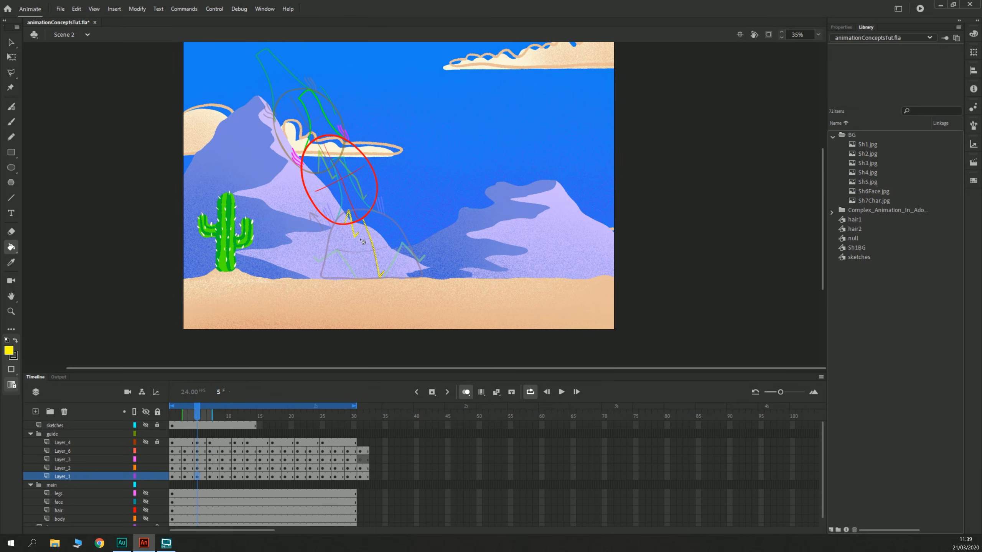
{"action": "key", "text": "b"}
Step: Step through the first landing from frame 5 to frame 11 and examine the squashed body and legs up close
{"action": "key", "text": "period"}
{"action": "key", "text": "period"}
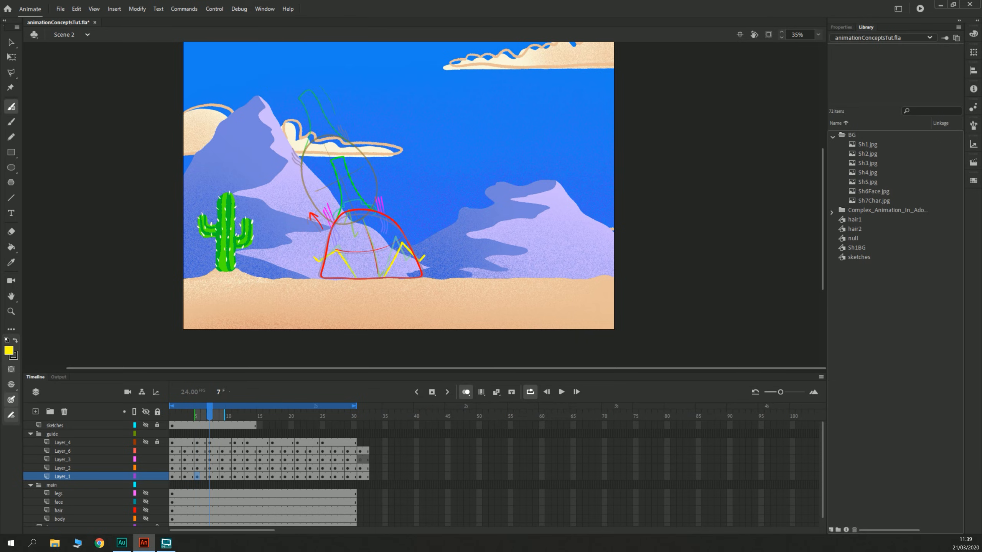
{"action": "key", "text": "period"}
{"action": "key", "text": "period"}
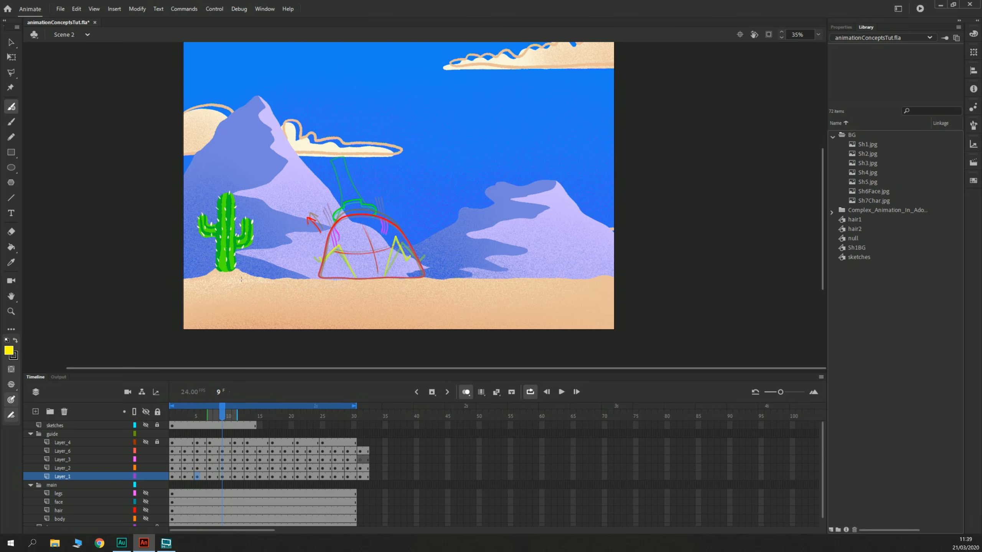
{"action": "key", "text": "period"}
{"action": "key", "text": "period"}
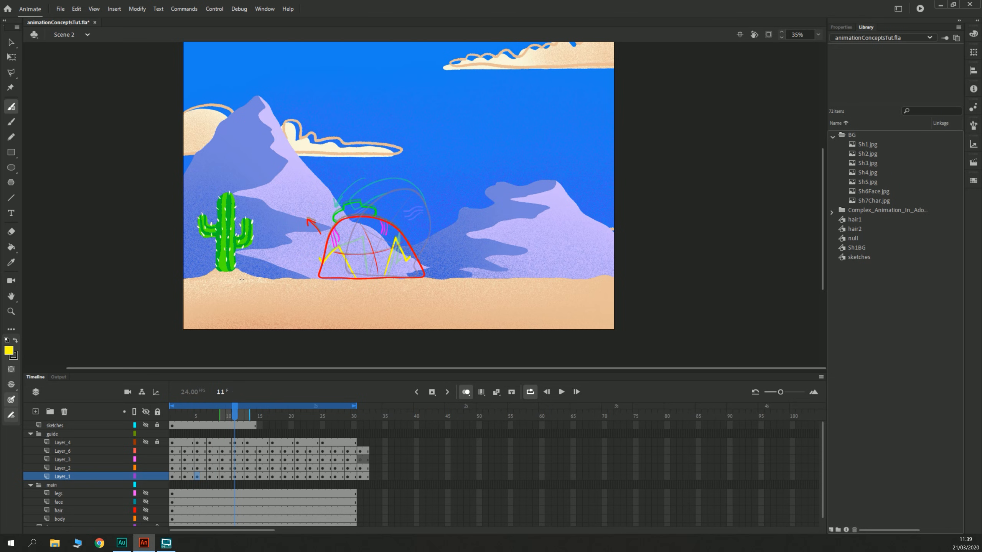
{"action": "key", "text": "ctrl+equal"}
{"action": "scroll", "coordinate": [320, 255], "scroll_direction": "down", "scroll_amount": 2}
{"action": "key", "text": "v"}
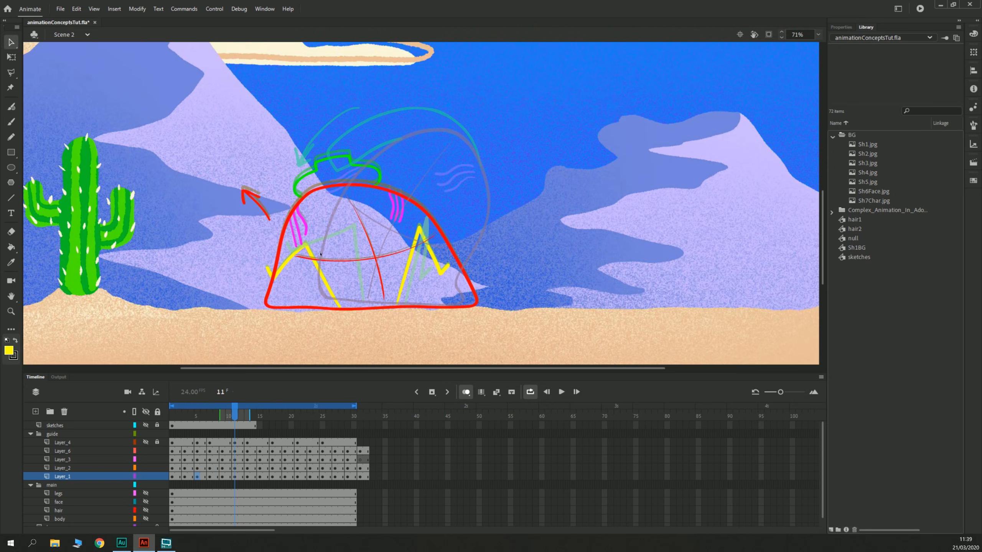
Step: Delete the yellow legs on frame 11 of Layer_1 and redraw them as two narrow zigzags inside the squashed red body
{"action": "left_click", "coordinate": [308, 249]}
{"action": "key", "text": "Delete"}
{"action": "left_click", "coordinate": [412, 256]}
{"action": "key", "text": "Delete"}
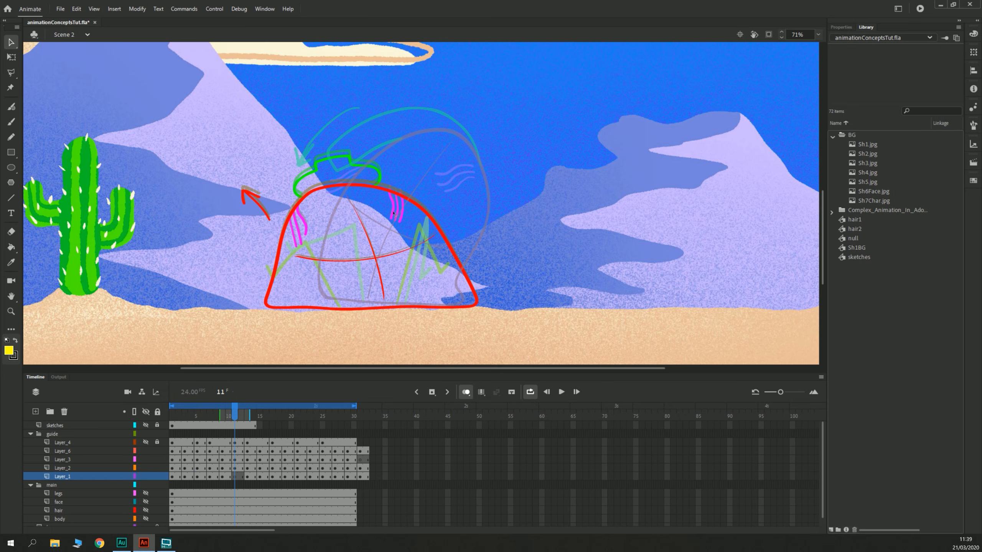
{"action": "key", "text": "b"}
{"action": "mouse_move", "coordinate": [397, 305]}
{"action": "left_mouse_down"}
{"action": "mouse_move", "coordinate": [405, 222]}
{"action": "mouse_move", "coordinate": [414, 273]}
{"action": "mouse_move", "coordinate": [422, 264]}
{"action": "left_mouse_up"}
{"action": "mouse_move", "coordinate": [340, 305]}
{"action": "left_mouse_down"}
{"action": "mouse_move", "coordinate": [321, 227]}
{"action": "mouse_move", "coordinate": [307, 271]}
{"action": "mouse_move", "coordinate": [301, 247]}
{"action": "left_mouse_up"}
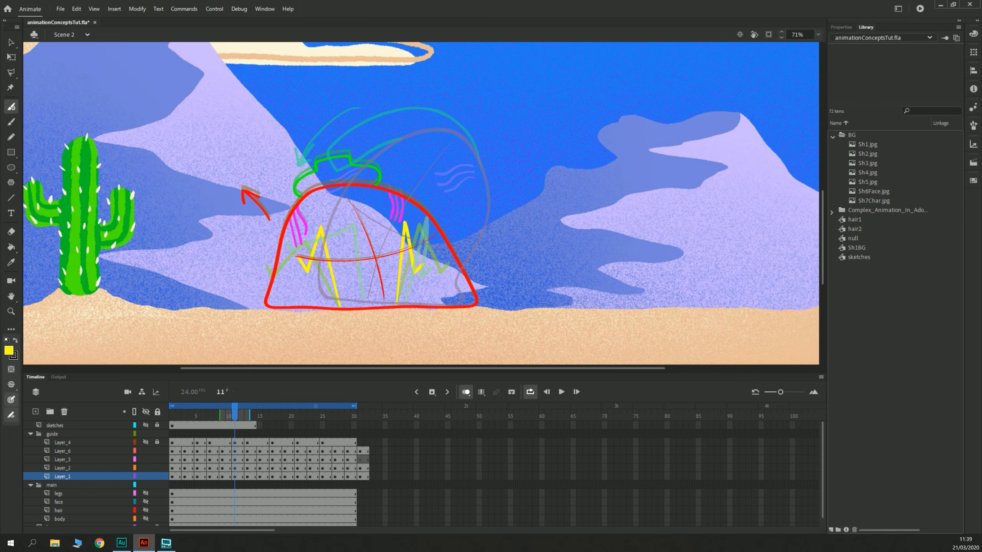
Step: Play the rough animation from frame 1 with the whole stage in view
{"action": "left_click", "coordinate": [247, 477]}
{"action": "left_click", "coordinate": [175, 443]}
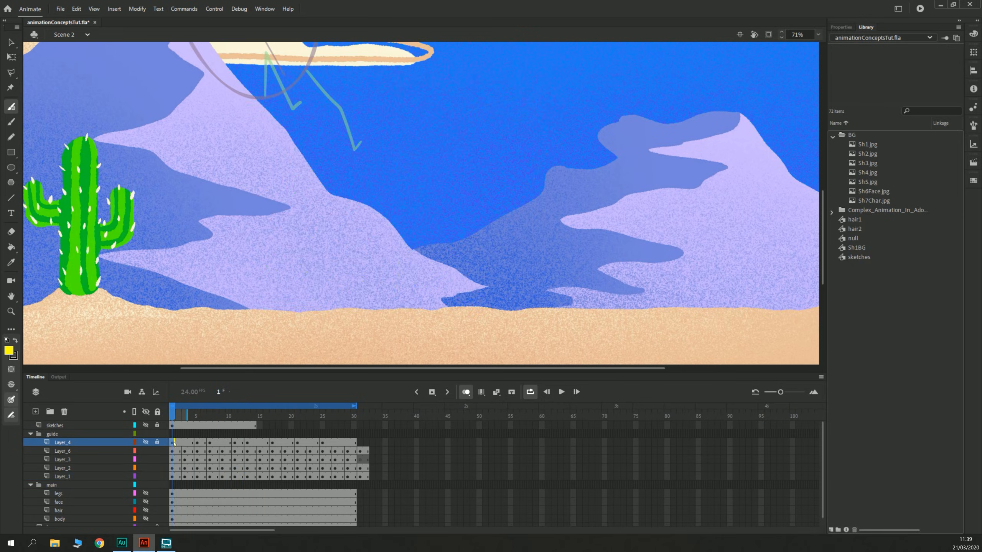
{"action": "key", "text": "ctrl+minus"}
{"action": "key", "text": "Return"}
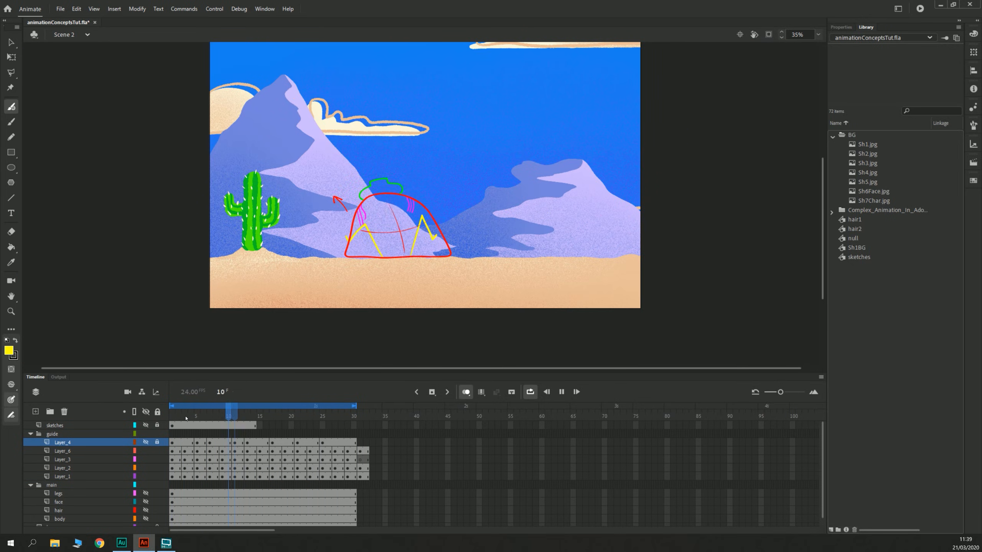
{"action": "key", "text": "ctrl+minus"}
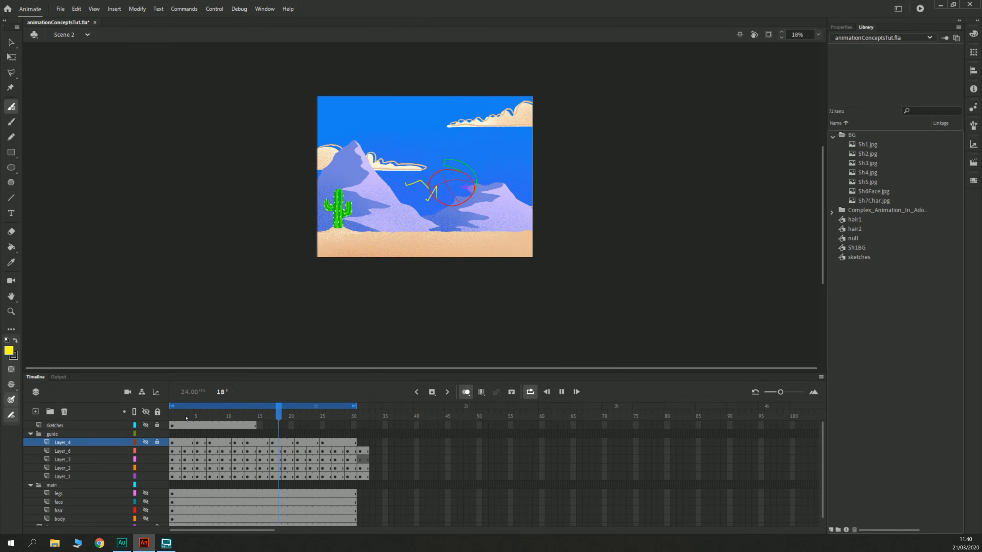
{"action": "left_click", "coordinate": [342, 459]}
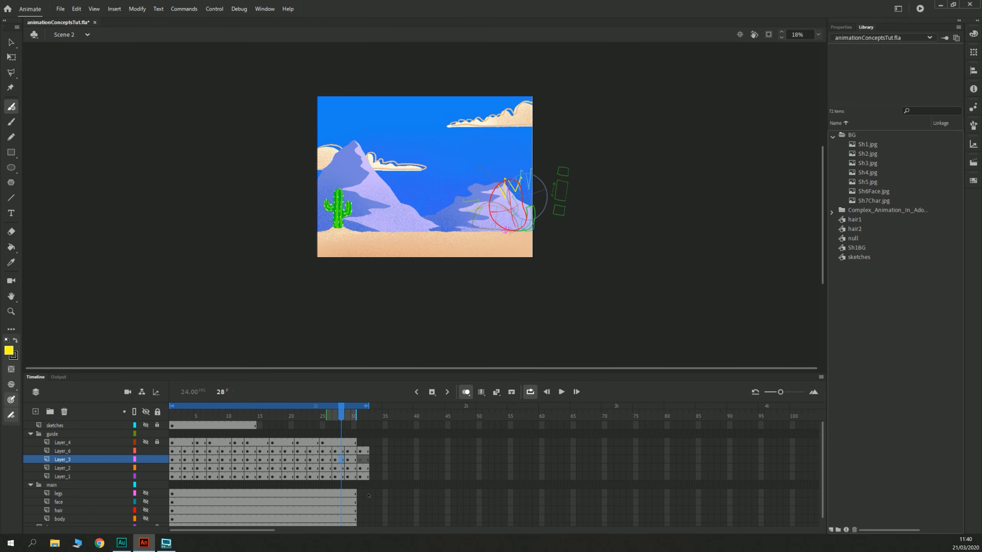
Step: Extend the legs, face, hair, body and bg layers to frame 32 and play the animation back
{"action": "left_click_drag", "start_coordinate": [369, 496], "coordinate": [368, 537]}
{"action": "key", "text": "F5"}
{"action": "key", "text": "Return"}
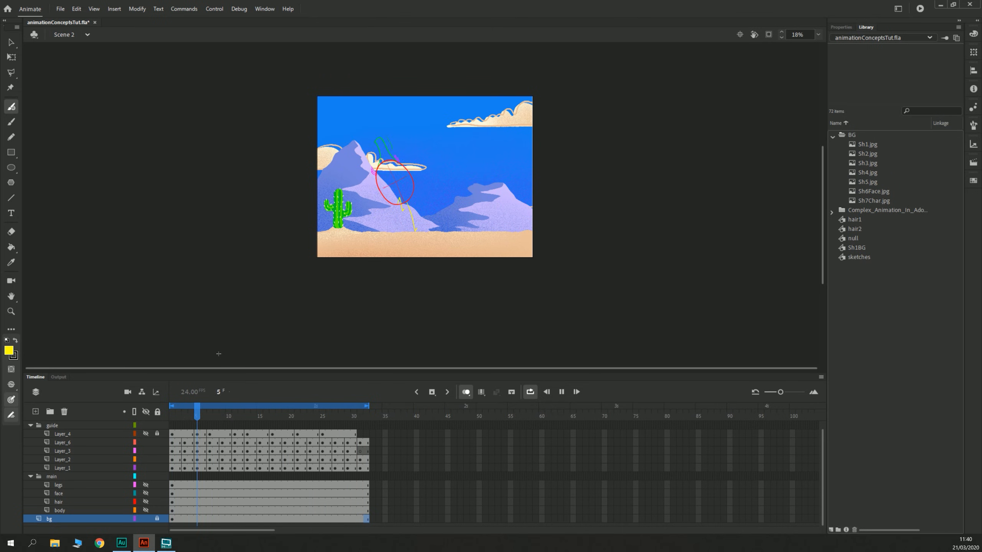
{"action": "key", "text": "Return"}
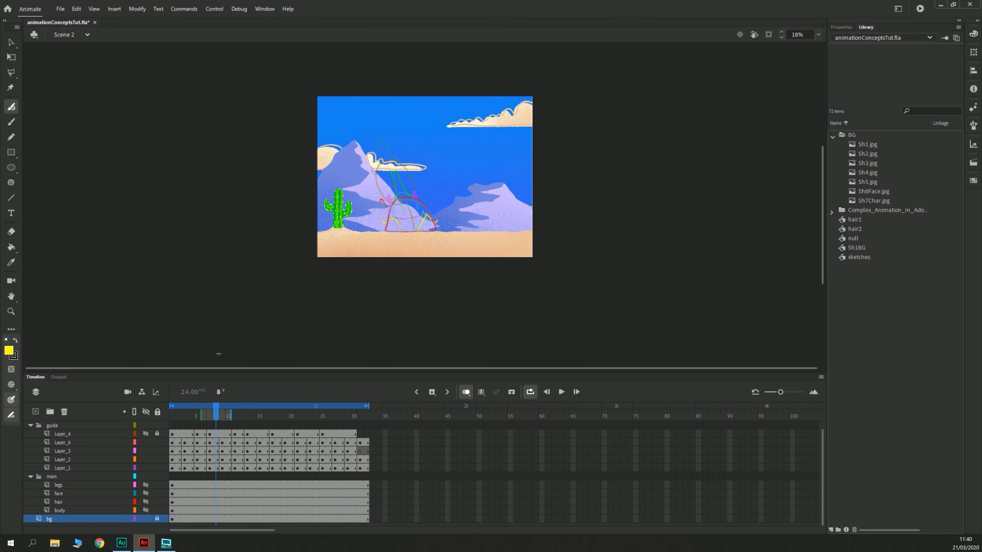
Step: Add a layer above Layer_6 in the guide folder and insert blank keyframes on every second frame from 3 to 31
{"action": "left_click", "coordinate": [65, 442]}
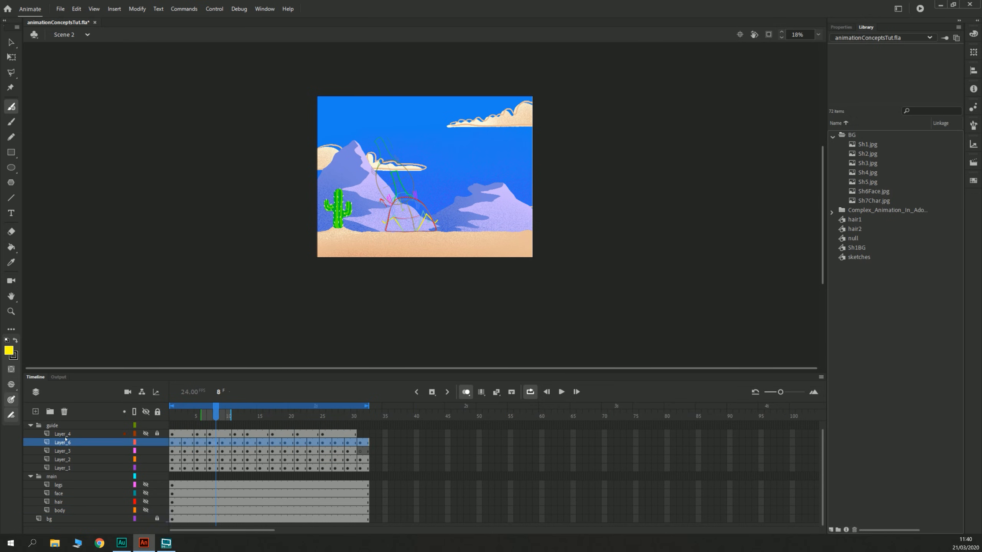
{"action": "left_click", "coordinate": [35, 411]}
{"action": "left_click", "coordinate": [184, 443]}
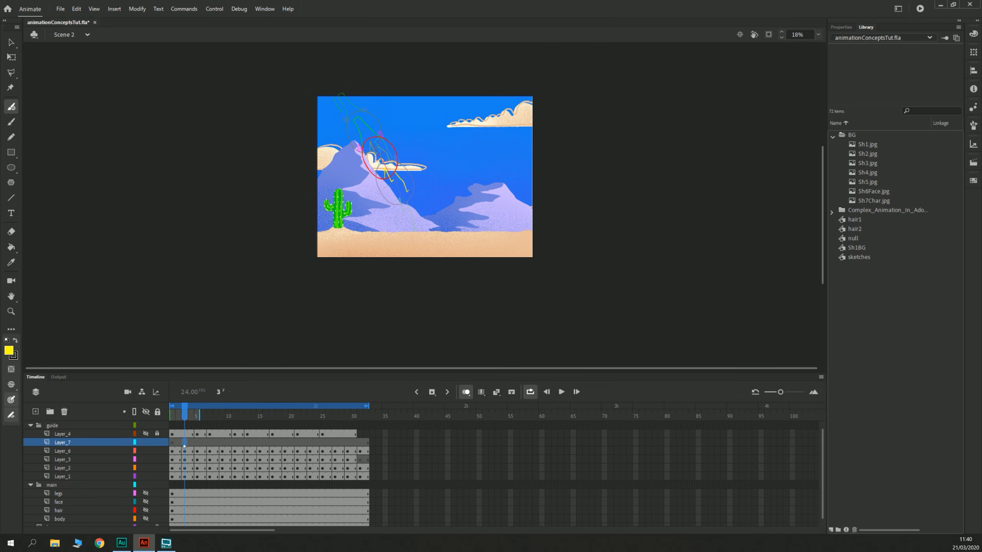
{"action": "left_click", "coordinate": [197, 443]}
{"action": "key", "text": "F7"}
{"action": "left_click", "coordinate": [209, 443]}
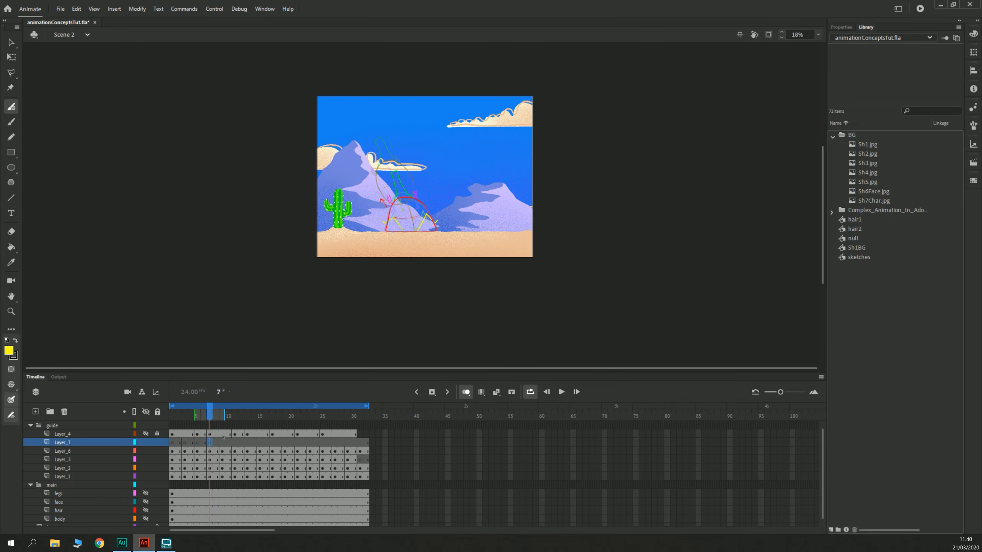
{"action": "key", "text": "F7"}
{"action": "left_click", "coordinate": [222, 443]}
{"action": "key", "text": "F7"}
{"action": "left_click", "coordinate": [234, 442]}
{"action": "key", "text": "F7"}
{"action": "left_click", "coordinate": [247, 442]}
{"action": "key", "text": "F7"}
{"action": "left_click", "coordinate": [259, 442]}
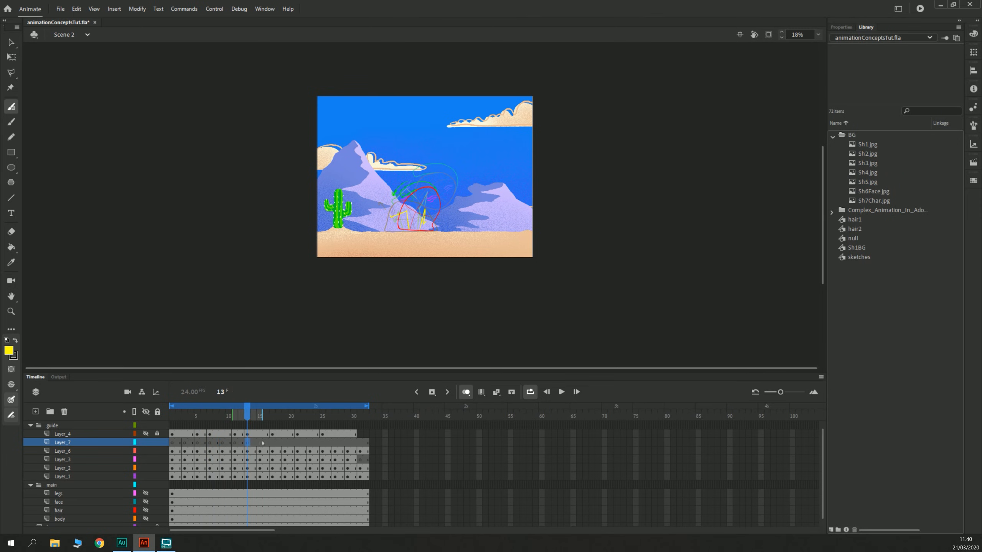
{"action": "key", "text": "F7"}
{"action": "left_click", "coordinate": [272, 442]}
{"action": "key", "text": "F7"}
{"action": "left_click", "coordinate": [285, 442]}
{"action": "key", "text": "F7"}
{"action": "left_click", "coordinate": [297, 442]}
{"action": "key", "text": "F7"}
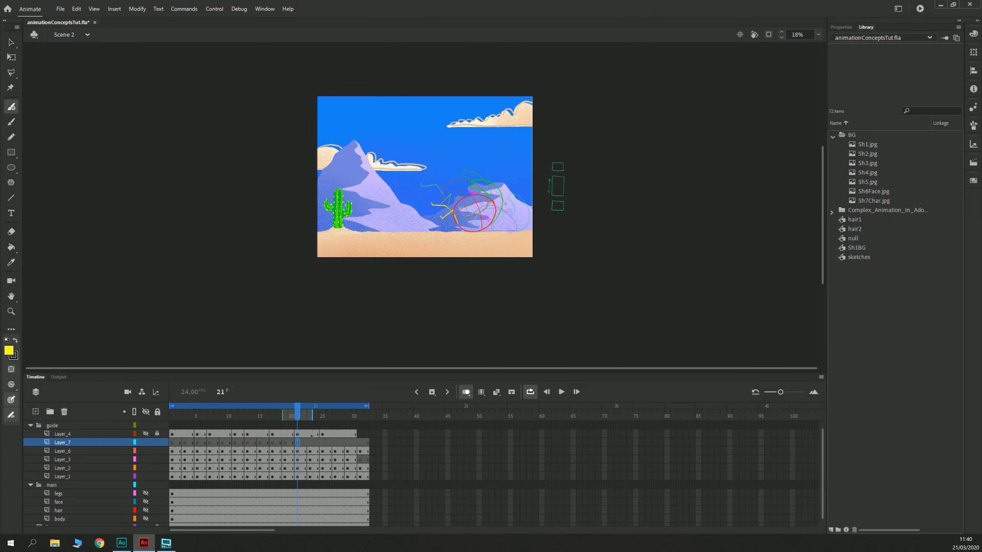
{"action": "left_click", "coordinate": [310, 442]}
{"action": "key", "text": "F7"}
{"action": "left_click", "coordinate": [322, 442]}
{"action": "key", "text": "F7"}
{"action": "left_click", "coordinate": [335, 442]}
{"action": "key", "text": "F7"}
{"action": "left_click", "coordinate": [347, 442]}
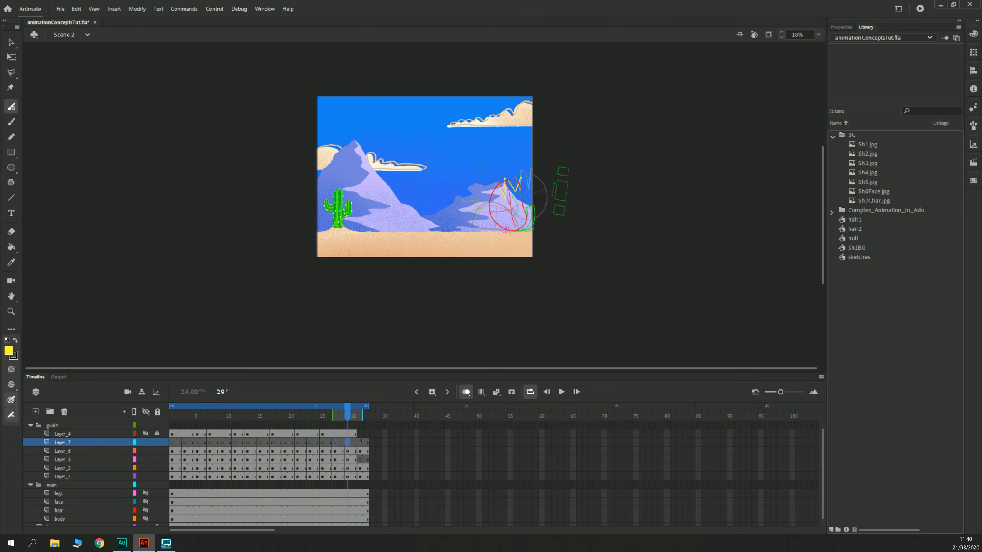
{"action": "key", "text": "F7"}
{"action": "left_click", "coordinate": [359, 442]}
{"action": "key", "text": "F7"}
Step: Extend Layer_4 to frame 32 and show it as a tracing reference on frame 1 of Layer_7
{"action": "left_click", "coordinate": [366, 433]}
{"action": "key", "text": "F5"}
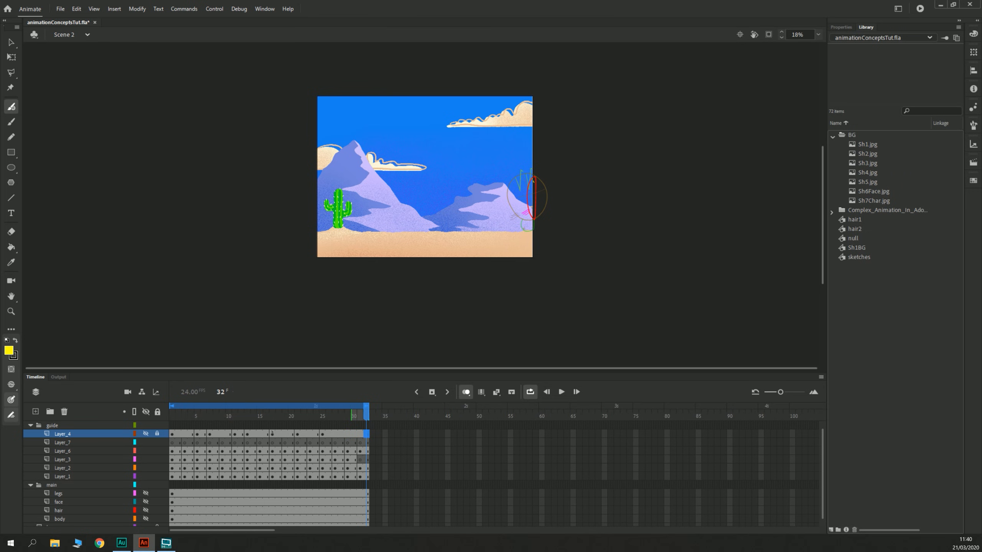
{"action": "left_click", "coordinate": [172, 442]}
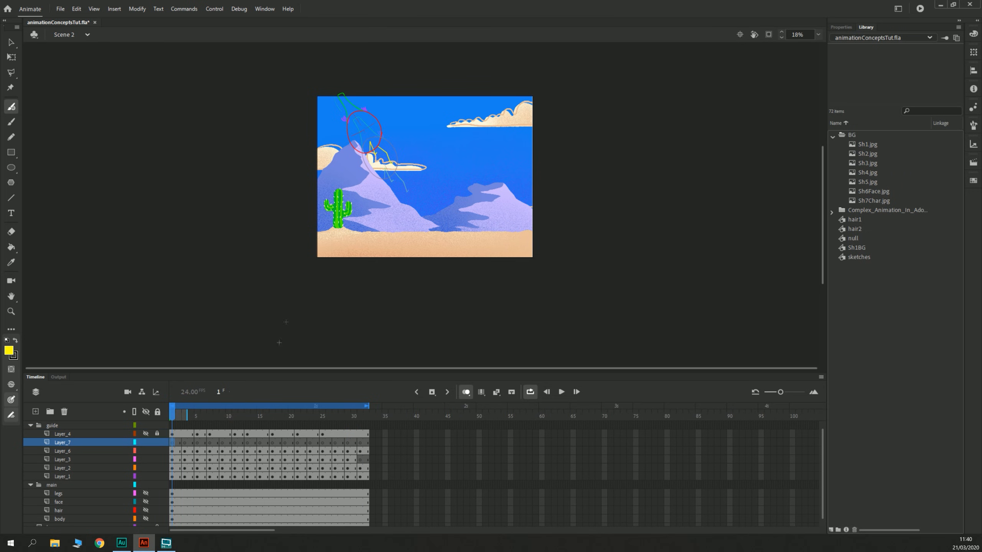
{"action": "scroll", "coordinate": [298, 150], "scroll_direction": "up", "scroll_amount": 5}
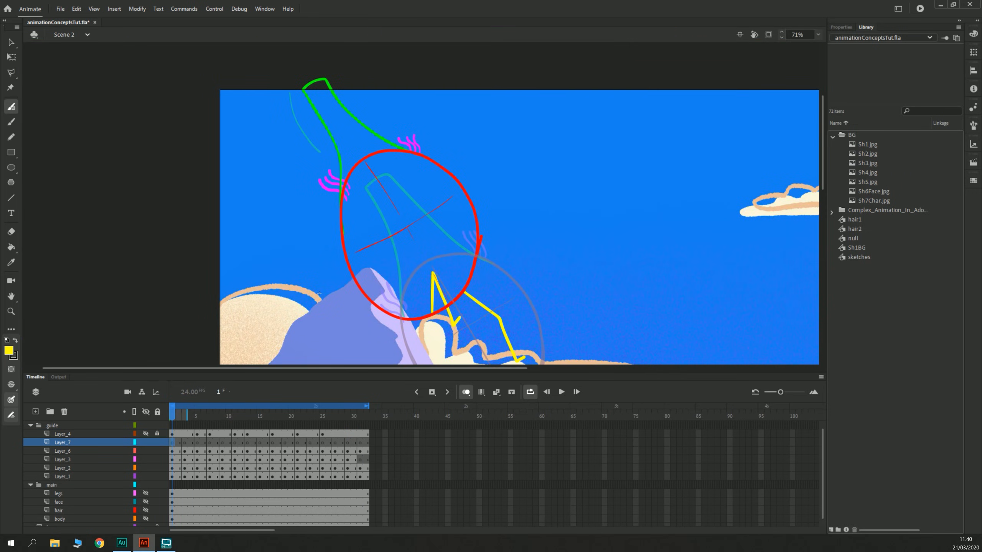
{"action": "left_click", "coordinate": [149, 434]}
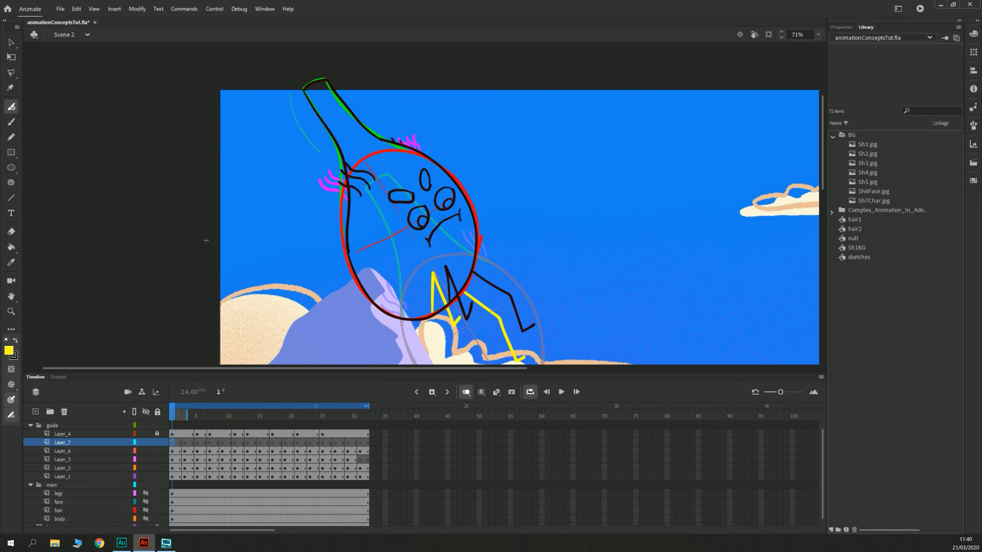
Step: Set the brush fill colour to blue #0000FF and hide the bg layer
{"action": "left_click", "coordinate": [9, 350]}
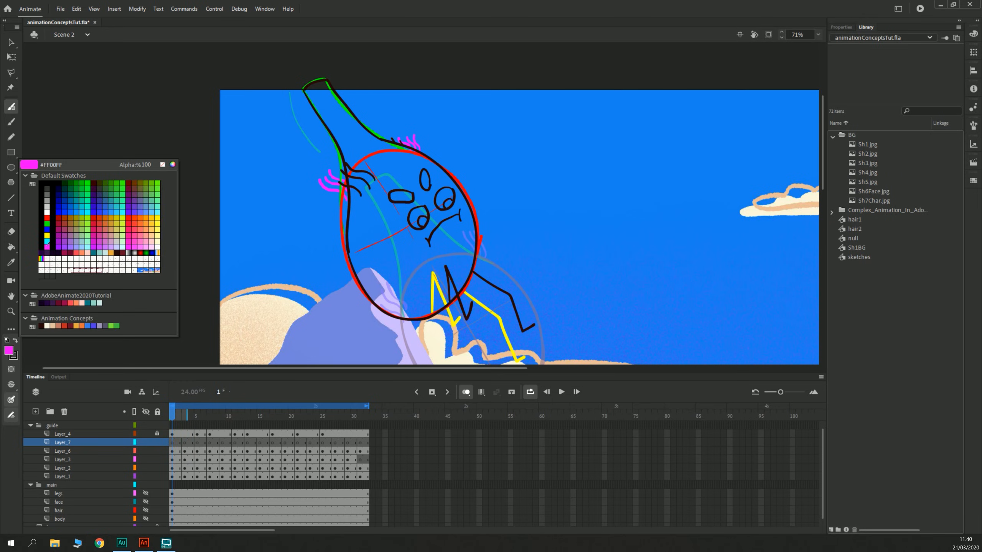
{"action": "left_click", "coordinate": [50, 253]}
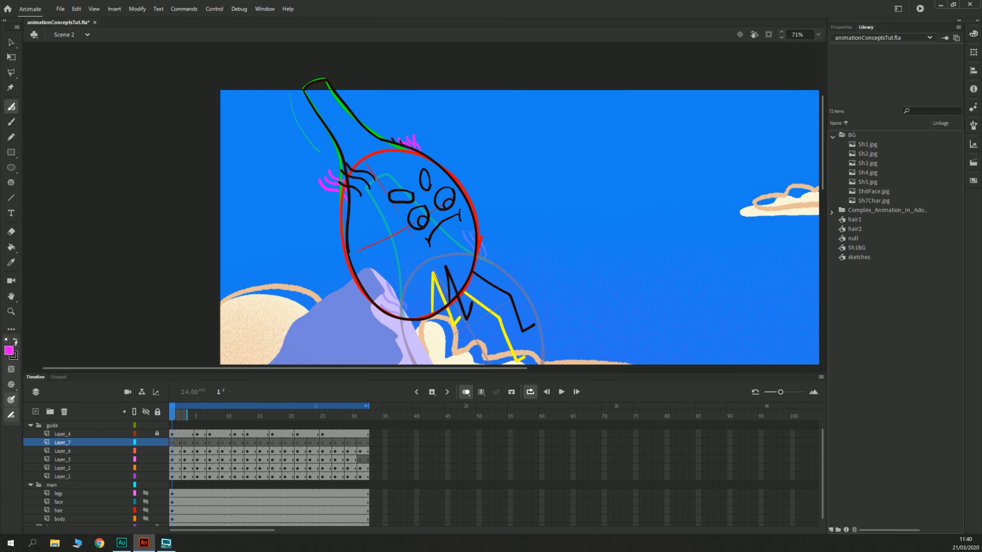
{"action": "left_click", "coordinate": [9, 350]}
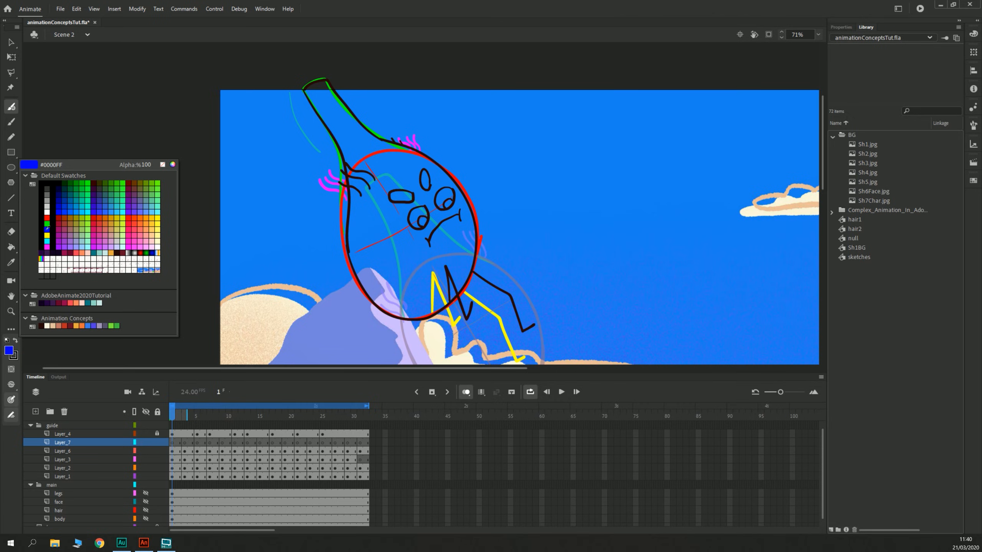
{"action": "left_click", "coordinate": [47, 228]}
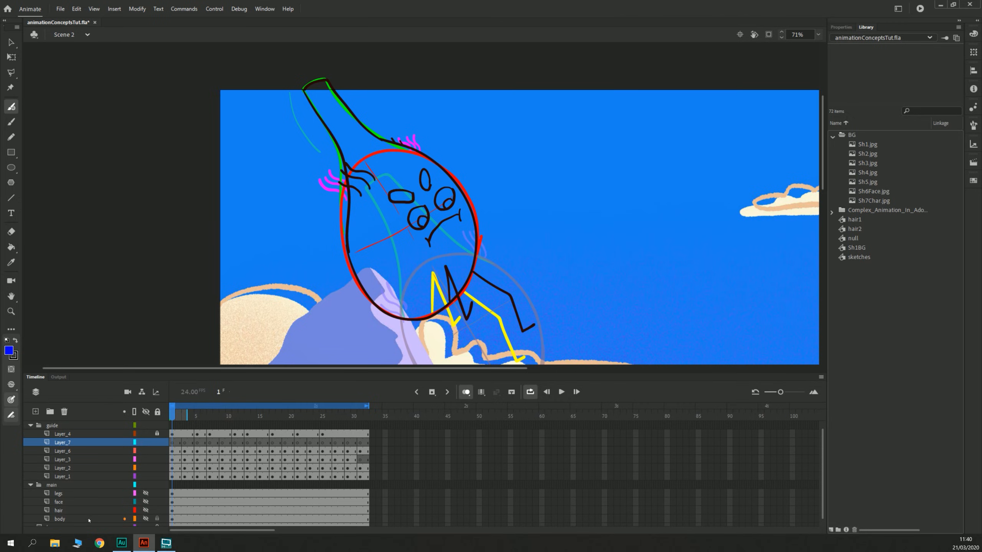
{"action": "scroll", "coordinate": [799, 500], "scroll_direction": "down", "scroll_amount": 1}
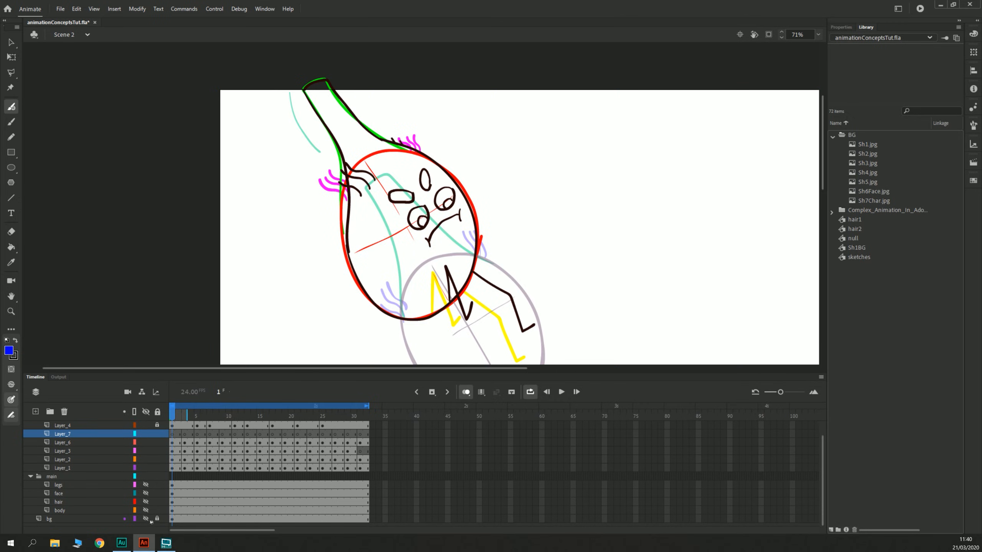
Step: Trace the reference sketch's two eyebrows, two eyes and mouth in blue on frame 1 of Layer_7
{"action": "scroll", "coordinate": [388, 223], "scroll_direction": "up", "scroll_amount": 3}
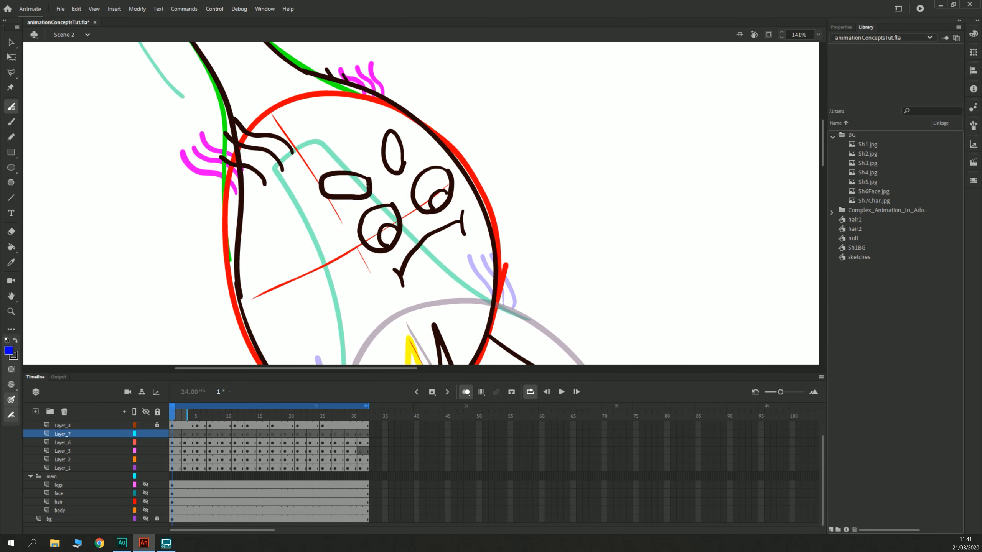
{"action": "mouse_move", "coordinate": [367, 179]}
{"action": "left_mouse_down"}
{"action": "mouse_move", "coordinate": [322, 176]}
{"action": "mouse_move", "coordinate": [322, 192]}
{"action": "mouse_move", "coordinate": [369, 188]}
{"action": "left_mouse_up"}
{"action": "mouse_move", "coordinate": [403, 160]}
{"action": "left_mouse_down"}
{"action": "mouse_move", "coordinate": [396, 131]}
{"action": "mouse_move", "coordinate": [381, 140]}
{"action": "mouse_move", "coordinate": [400, 160]}
{"action": "left_mouse_up"}
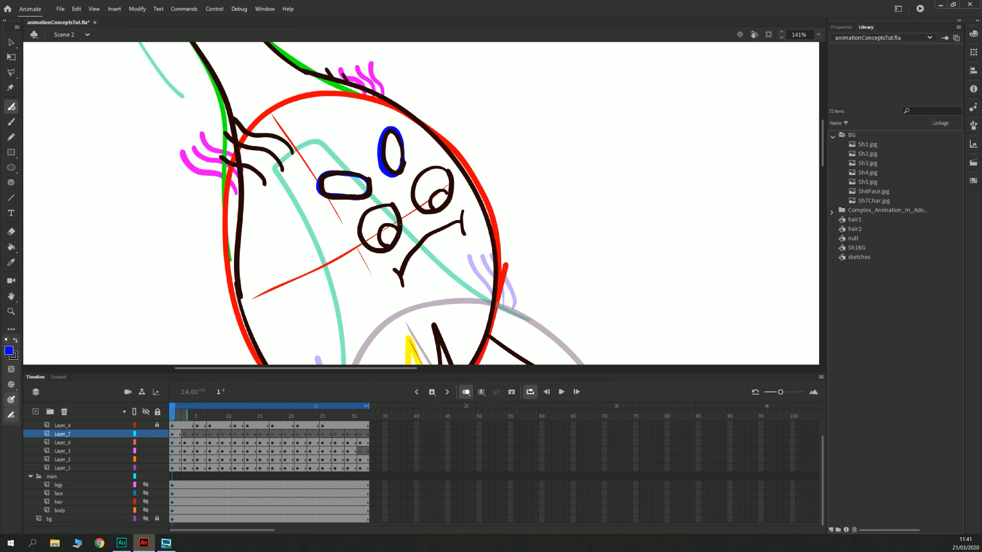
{"action": "mouse_move", "coordinate": [398, 220]}
{"action": "left_mouse_down"}
{"action": "mouse_move", "coordinate": [362, 213]}
{"action": "mouse_move", "coordinate": [356, 241]}
{"action": "mouse_move", "coordinate": [379, 252]}
{"action": "mouse_move", "coordinate": [399, 231]}
{"action": "left_mouse_up"}
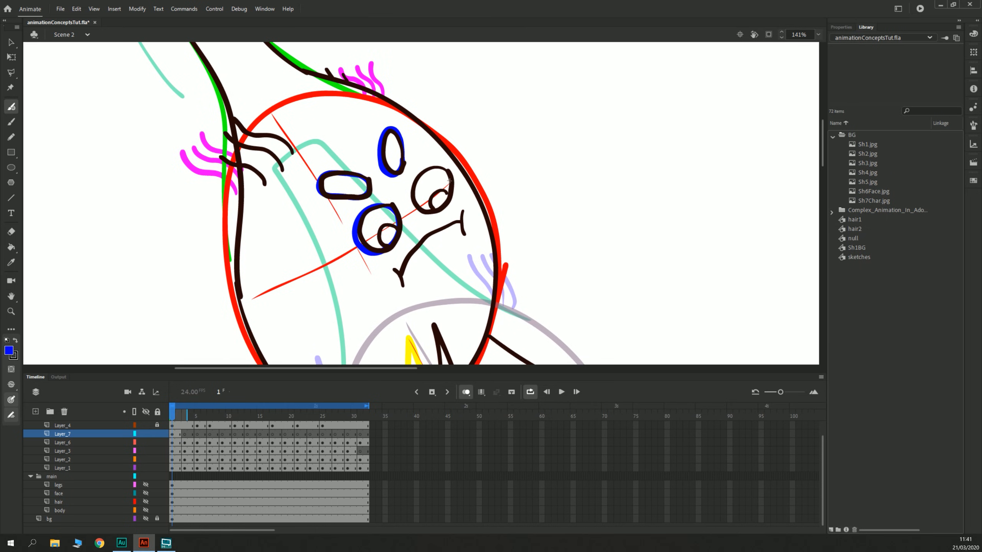
{"action": "mouse_move", "coordinate": [449, 181]}
{"action": "left_mouse_down"}
{"action": "mouse_move", "coordinate": [429, 165]}
{"action": "mouse_move", "coordinate": [408, 188]}
{"action": "mouse_move", "coordinate": [419, 212]}
{"action": "mouse_move", "coordinate": [447, 203]}
{"action": "mouse_move", "coordinate": [450, 176]}
{"action": "left_mouse_up"}
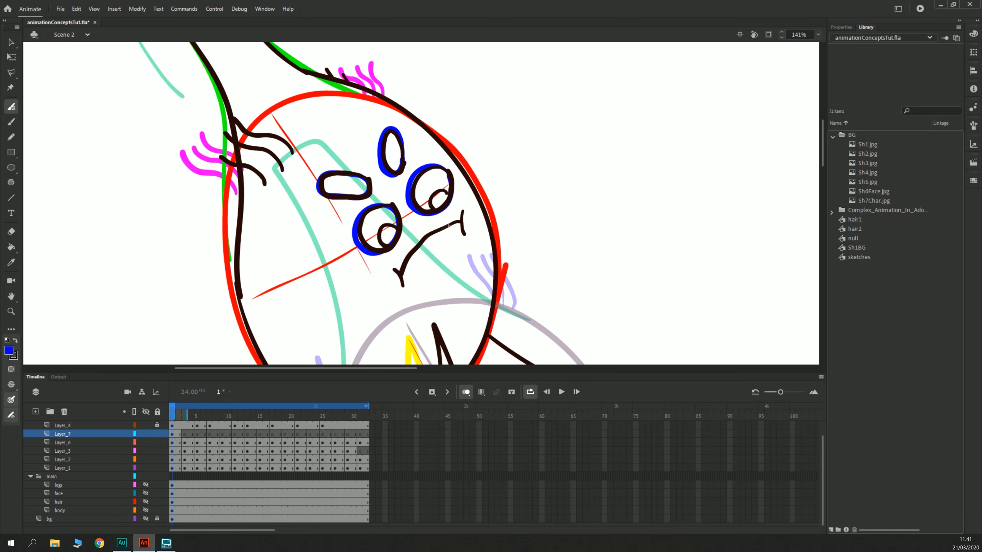
{"action": "left_click_drag", "start_coordinate": [425, 234], "coordinate": [391, 279]}
{"action": "left_click_drag", "start_coordinate": [461, 216], "coordinate": [462, 234]}
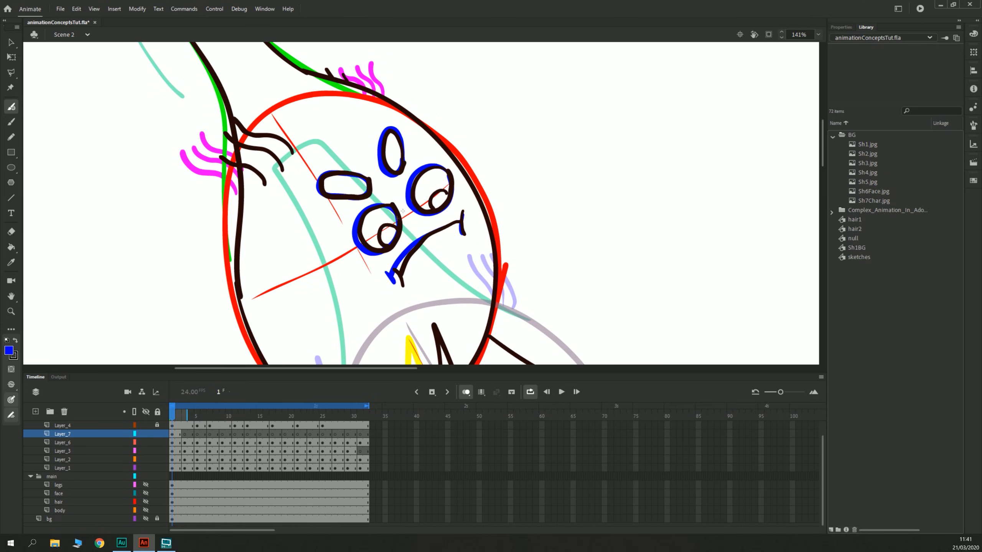
Step: Hide Layer_4 and paint a solid blue pupil at the lower edge of each eye
{"action": "left_click", "coordinate": [145, 424]}
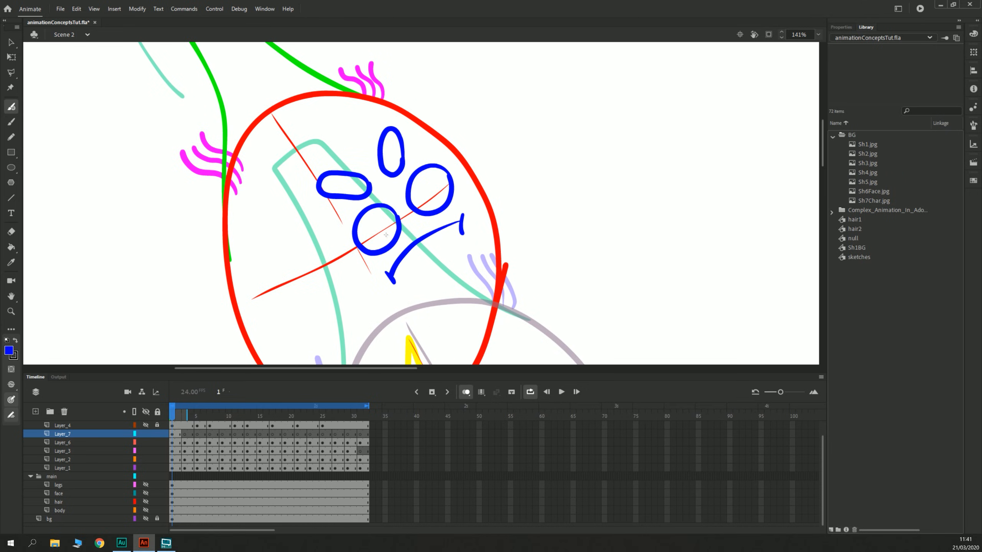
{"action": "left_click_drag", "start_coordinate": [389, 237], "coordinate": [390, 237]}
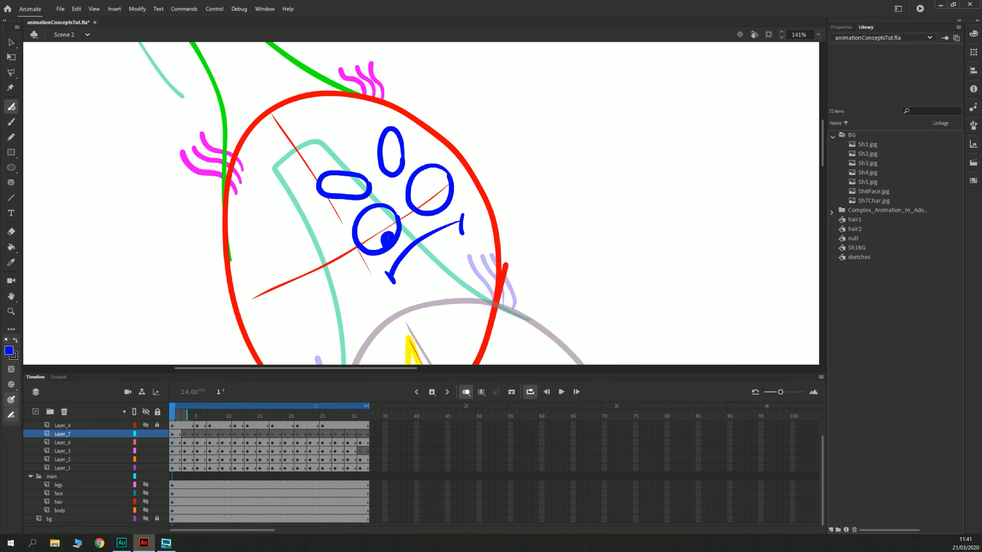
{"action": "left_click_drag", "start_coordinate": [440, 201], "coordinate": [443, 201]}
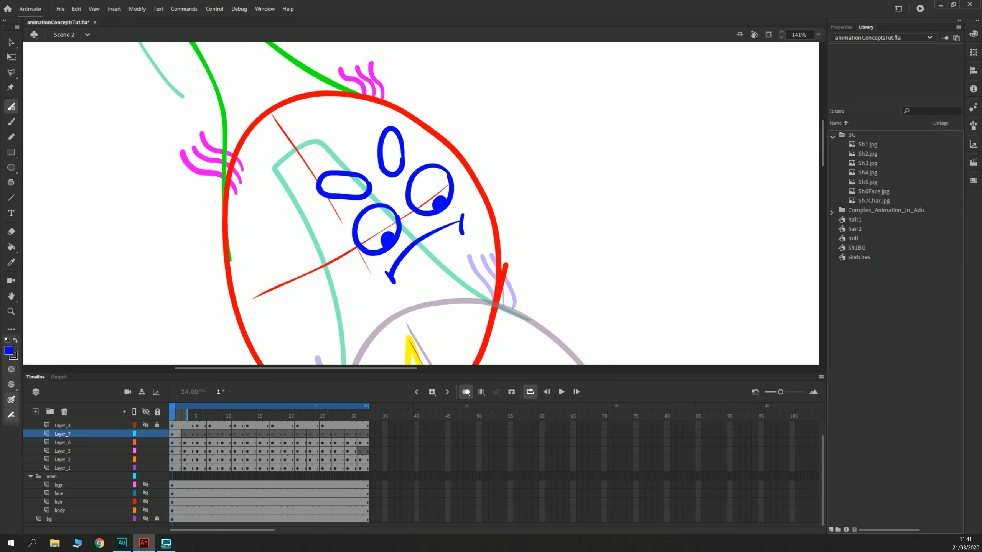
Step: Rotate the blue face on frame 1 slightly clockwise and shift it down and left along the body's red guidelines
{"action": "key", "text": "ctrl+minus"}
{"action": "key", "text": "v"}
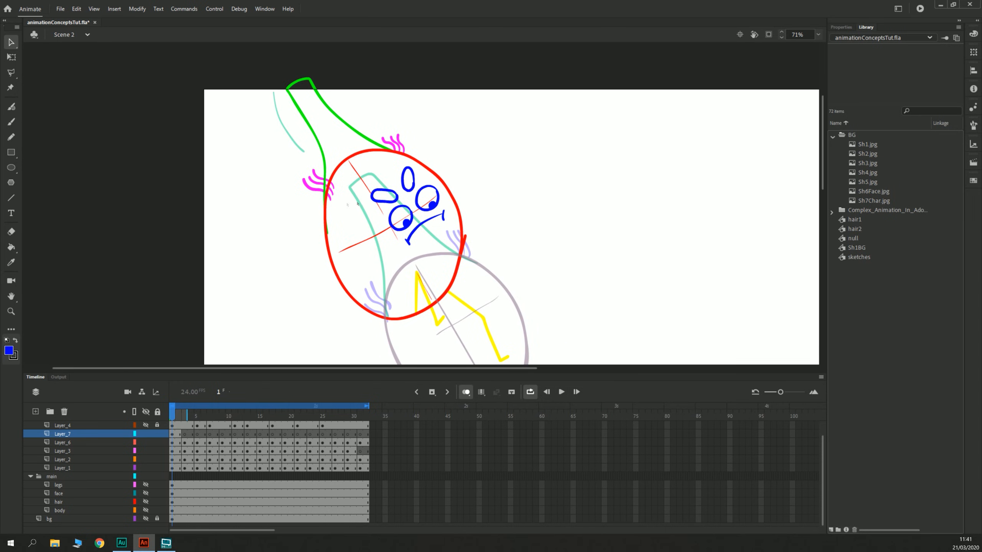
{"action": "left_click", "coordinate": [173, 434]}
{"action": "key", "text": "q"}
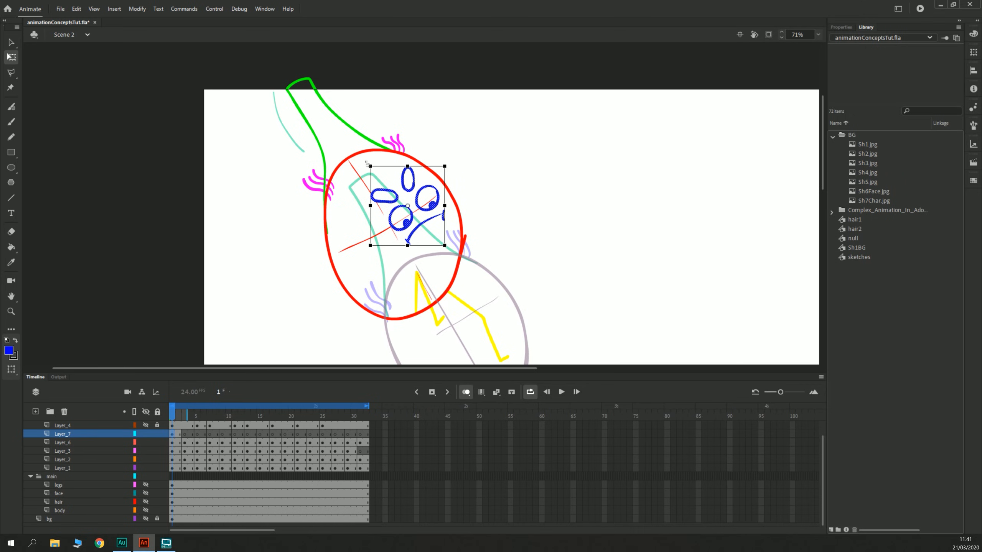
{"action": "left_click_drag", "start_coordinate": [367, 163], "coordinate": [373, 154]}
{"action": "key", "text": "shift+Left"}
{"action": "key", "text": "shift+Down"}
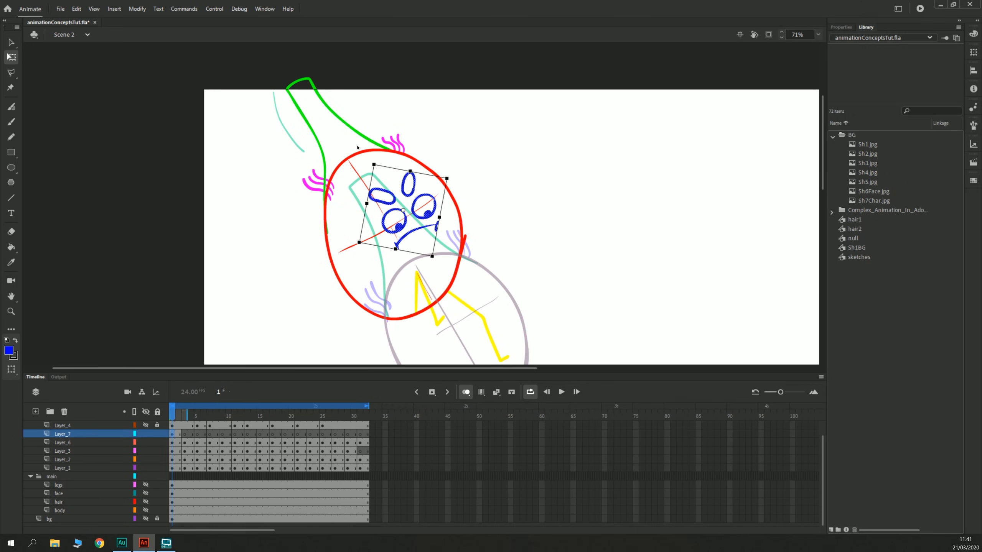
{"action": "key", "text": "shift+Left"}
{"action": "key", "text": "shift+Down"}
{"action": "key", "text": "shift+Left"}
{"action": "key", "text": "shift+Down"}
{"action": "key", "text": "shift+Left"}
{"action": "key", "text": "shift+Left"}
{"action": "key", "text": "shift+Down"}
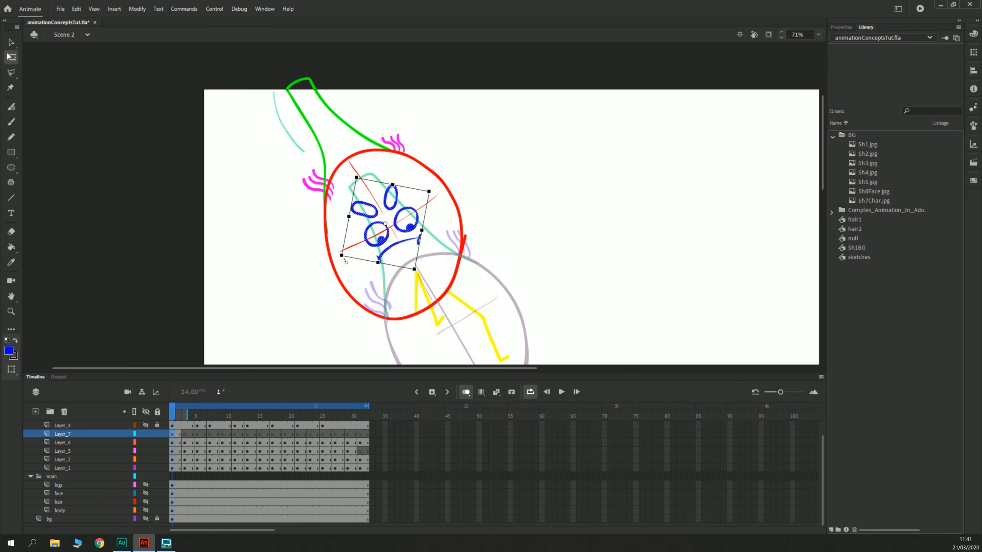
Step: Nudge the blue face on frame 1 slightly right and down to fit the red body's guidelines, and deselect it
{"action": "key", "text": "Right"}
{"action": "key", "text": "Right"}
{"action": "key", "text": "Right"}
{"action": "key", "text": "Down"}
{"action": "key", "text": "Down"}
{"action": "key", "text": "Down"}
{"action": "key", "text": "Right"}
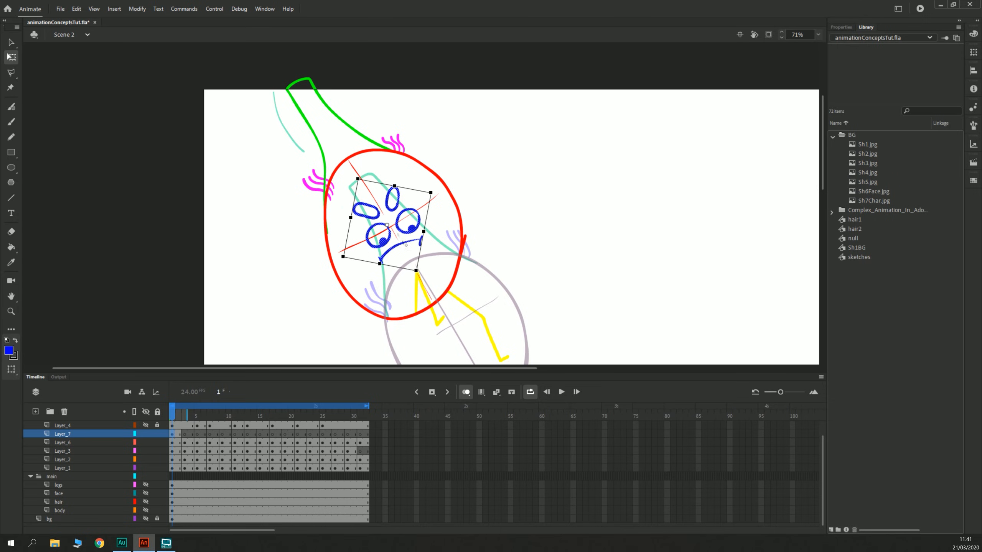
{"action": "key", "text": "shift+Down"}
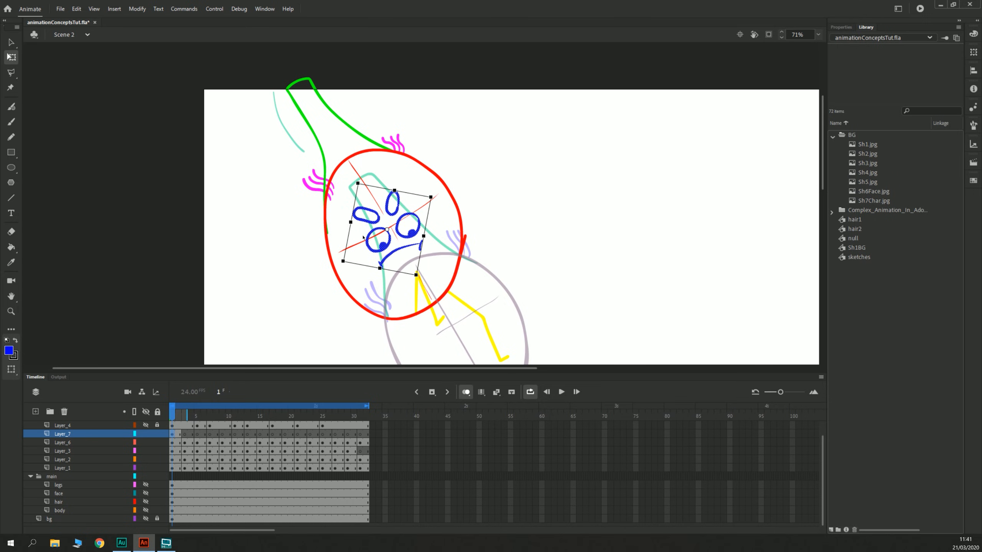
{"action": "key", "text": "shift+Right"}
{"action": "key", "text": "Up"}
{"action": "key", "text": "Up"}
{"action": "key", "text": "Left"}
{"action": "key", "text": "Left"}
{"action": "key", "text": "Left"}
{"action": "key", "text": "Left"}
{"action": "key", "text": "Left"}
{"action": "key", "text": "Up"}
{"action": "key", "text": "Up"}
{"action": "key", "text": "Up"}
{"action": "key", "text": "Up"}
{"action": "key", "text": "Up"}
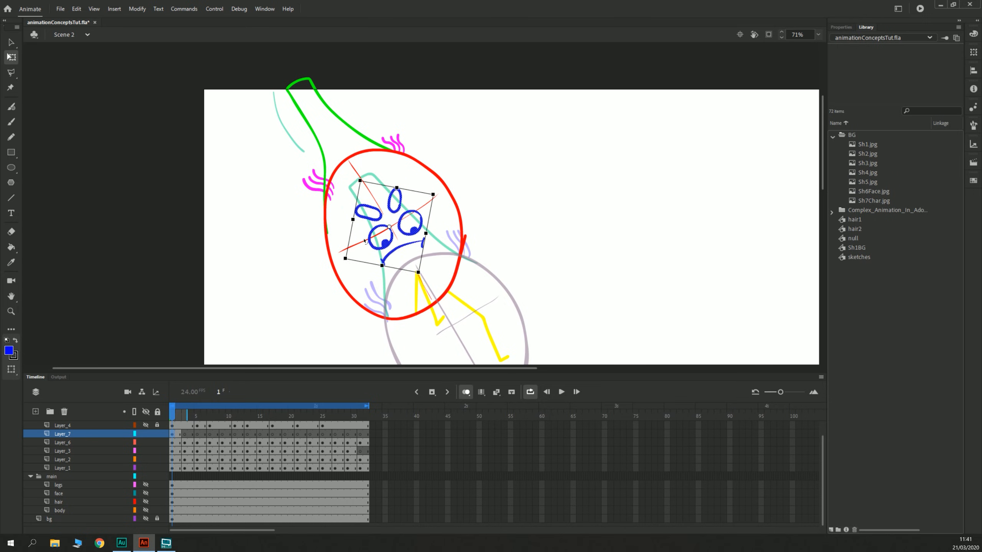
{"action": "scroll", "coordinate": [248, 274], "scroll_direction": "down", "scroll_amount": 3}
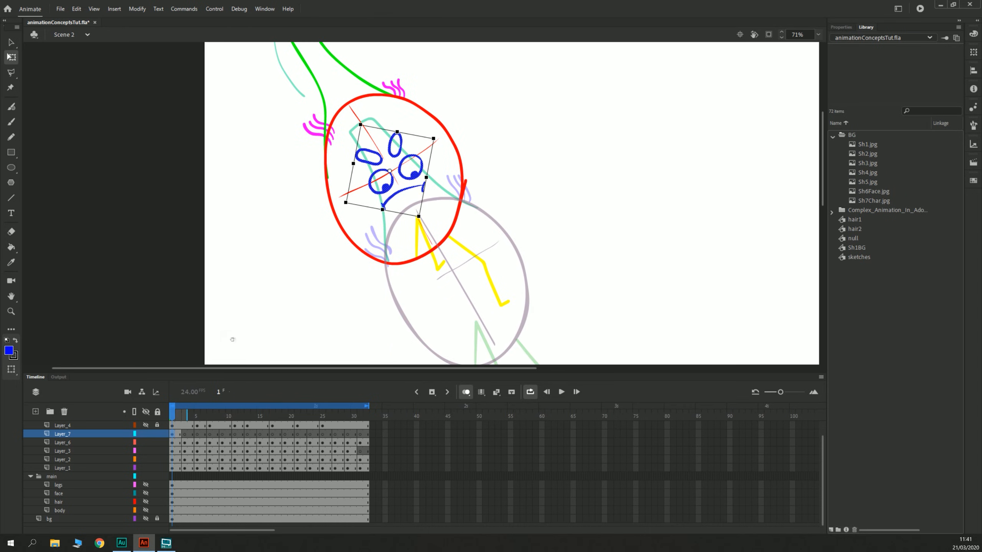
{"action": "left_click", "coordinate": [200, 307]}
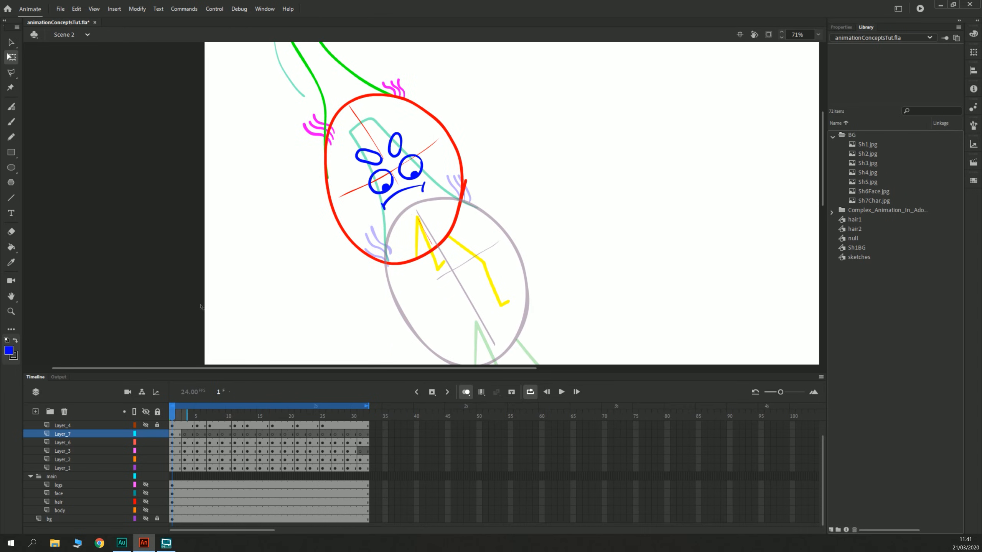
Step: Select frame 3 of Layer_7 for drawing the face with the brush
{"action": "left_click", "coordinate": [186, 436]}
{"action": "mouse_move", "coordinate": [397, 346]}
{"action": "left_mouse_down"}
{"action": "mouse_move", "coordinate": [262, 223]}
{"action": "mouse_move", "coordinate": [324, 326]}
{"action": "left_mouse_up"}
{"action": "key", "text": "b"}
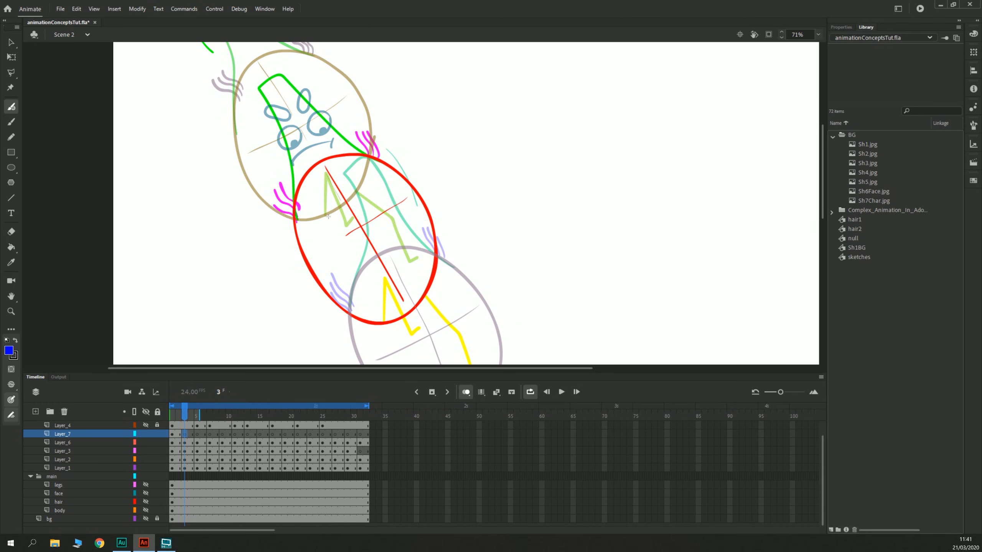
{"action": "mouse_move", "coordinate": [340, 214]}
{"action": "left_mouse_down"}
{"action": "mouse_move", "coordinate": [326, 217]}
{"action": "mouse_move", "coordinate": [356, 216]}
{"action": "mouse_move", "coordinate": [361, 195]}
{"action": "left_mouse_up"}
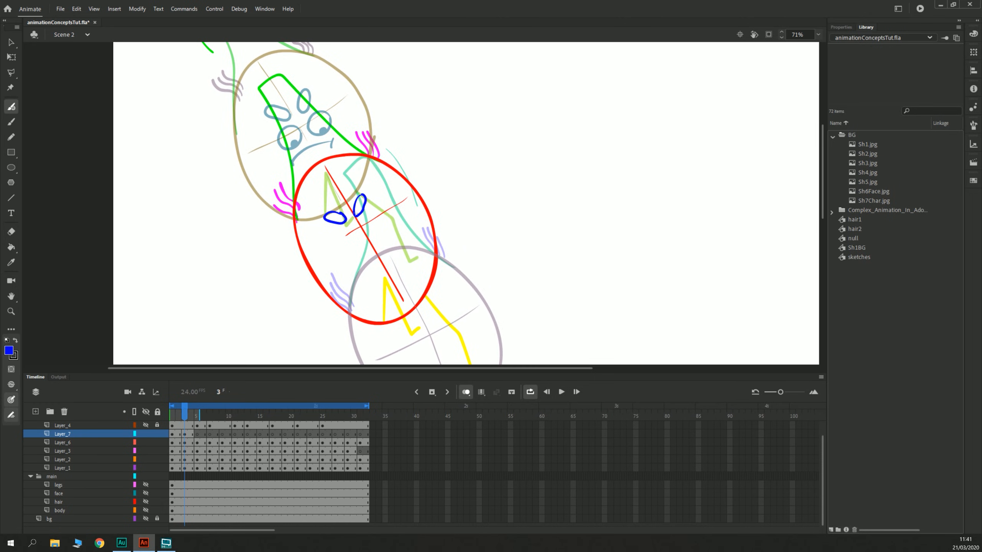
{"action": "key", "text": "ctrl+z"}
{"action": "key", "text": "ctrl+z"}
Step: Draw blue eyes, pupils, a frowning mouth and lowered eyebrows on frame 3, over the onion-skinned face from frame 1
{"action": "mouse_move", "coordinate": [300, 132]}
{"action": "left_mouse_down"}
{"action": "mouse_move", "coordinate": [284, 146]}
{"action": "mouse_move", "coordinate": [296, 144]}
{"action": "mouse_move", "coordinate": [323, 112]}
{"action": "mouse_move", "coordinate": [308, 126]}
{"action": "mouse_move", "coordinate": [319, 134]}
{"action": "mouse_move", "coordinate": [329, 120]}
{"action": "mouse_move", "coordinate": [293, 141]}
{"action": "mouse_move", "coordinate": [330, 137]}
{"action": "mouse_move", "coordinate": [289, 160]}
{"action": "left_mouse_up"}
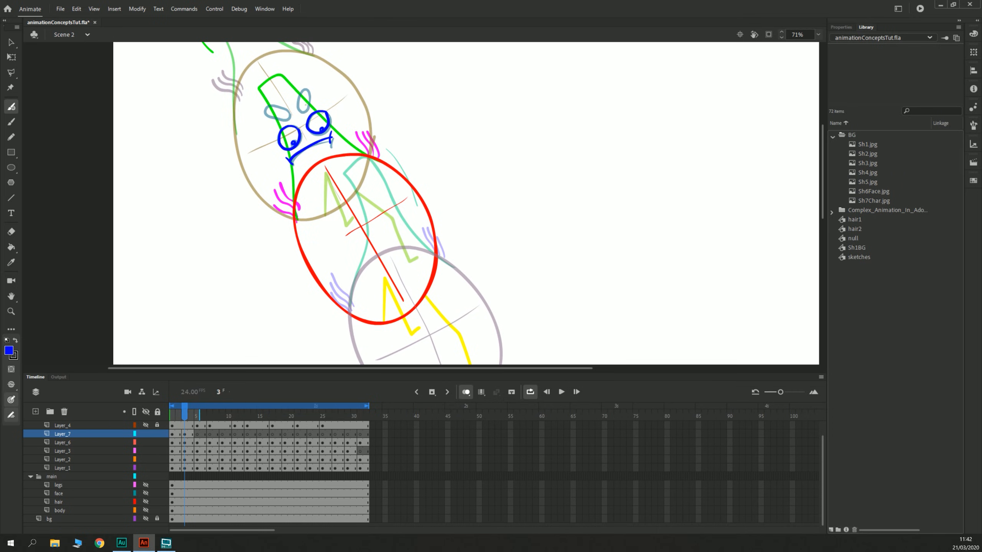
{"action": "left_click_drag", "start_coordinate": [312, 112], "coordinate": [280, 115]}
Step: Select the whole blue face on frame 3 and move it down and right onto the upper middle of the red body
{"action": "key", "text": "v"}
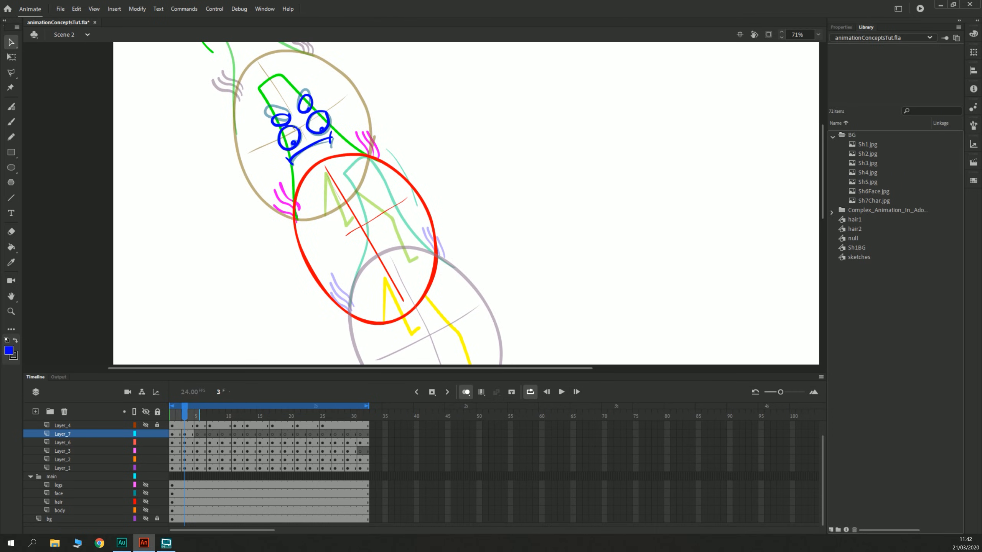
{"action": "left_click_drag", "start_coordinate": [346, 156], "coordinate": [234, 78]}
{"action": "key", "text": "ctrl+z"}
{"action": "mouse_move", "coordinate": [343, 70]}
{"action": "left_mouse_down"}
{"action": "mouse_move", "coordinate": [312, 120]}
{"action": "mouse_move", "coordinate": [249, 181]}
{"action": "left_mouse_up"}
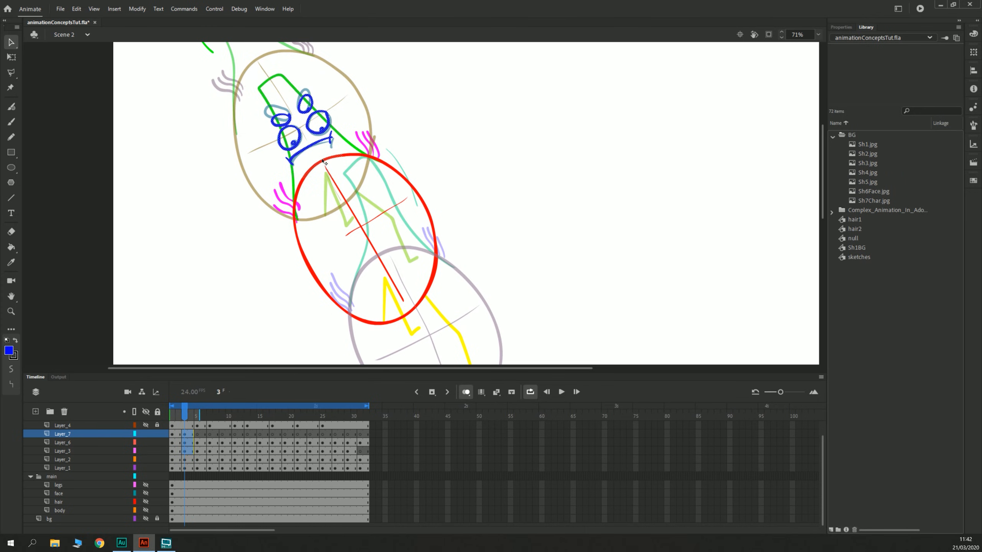
{"action": "left_click_drag", "start_coordinate": [288, 151], "coordinate": [346, 253]}
{"action": "key", "text": "ctrl+z"}
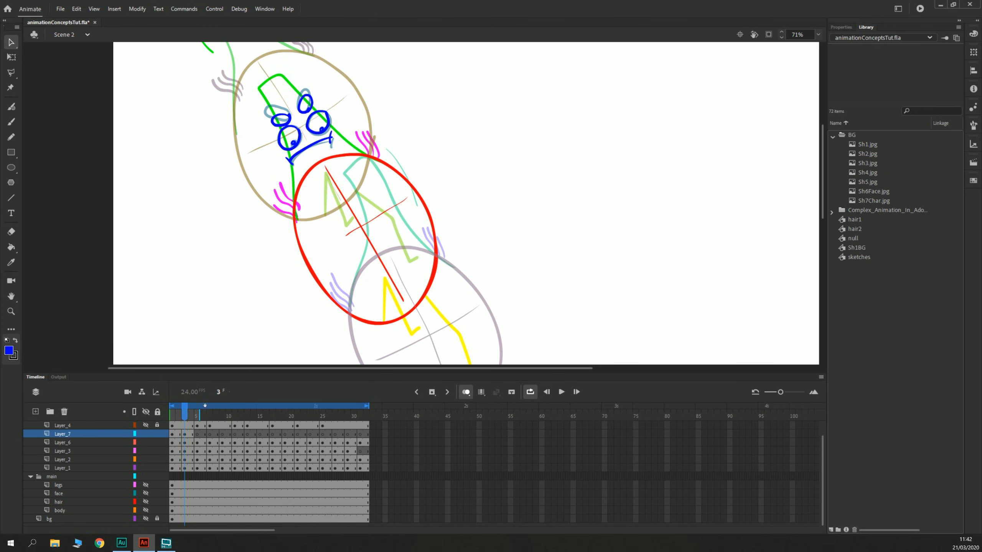
{"action": "key", "text": "shift+Down"}
{"action": "key", "text": "shift+Down"}
{"action": "key", "text": "shift+Down"}
{"action": "key", "text": "shift+Down"}
{"action": "key", "text": "shift+Down"}
{"action": "key", "text": "shift+Down"}
{"action": "key", "text": "shift+Down"}
{"action": "key", "text": "shift+Down"}
{"action": "key", "text": "shift+Down"}
{"action": "key", "text": "shift+Down"}
{"action": "key", "text": "shift+Down"}
{"action": "key", "text": "shift+Down"}
{"action": "key", "text": "shift+Down"}
{"action": "key", "text": "shift+Down"}
{"action": "key", "text": "shift+Down"}
{"action": "key", "text": "shift+Down"}
{"action": "key", "text": "shift+Down"}
{"action": "key", "text": "shift+Down"}
{"action": "key", "text": "shift+Down"}
{"action": "key", "text": "shift+Down"}
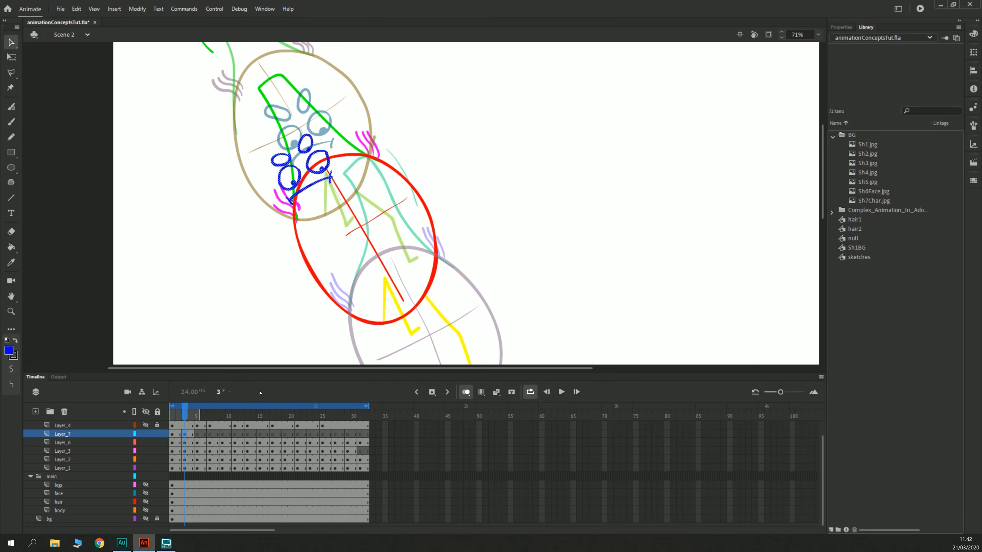
{"action": "key", "text": "shift+Right"}
{"action": "key", "text": "shift+Right"}
{"action": "key", "text": "shift+Right"}
{"action": "key", "text": "shift+Right"}
{"action": "key", "text": "shift+Right"}
{"action": "key", "text": "shift+Right"}
{"action": "key", "text": "shift+Right"}
{"action": "key", "text": "shift+Right"}
{"action": "key", "text": "shift+Right"}
{"action": "key", "text": "shift+Right"}
{"action": "key", "text": "shift+Right"}
{"action": "key", "text": "shift+Right"}
{"action": "key", "text": "shift+Right"}
{"action": "key", "text": "shift+Right"}
{"action": "key", "text": "shift+Right"}
{"action": "key", "text": "shift+Right"}
{"action": "key", "text": "shift+Right"}
{"action": "key", "text": "shift+Right"}
{"action": "key", "text": "shift+Right"}
{"action": "key", "text": "shift+Right"}
{"action": "key", "text": "shift+Up"}
{"action": "key", "text": "shift+Up"}
{"action": "key", "text": "shift+Up"}
{"action": "key", "text": "shift+Up"}
{"action": "key", "text": "shift+Up"}
{"action": "key", "text": "shift+Up"}
{"action": "key", "text": "shift+Up"}
{"action": "key", "text": "shift+Up"}
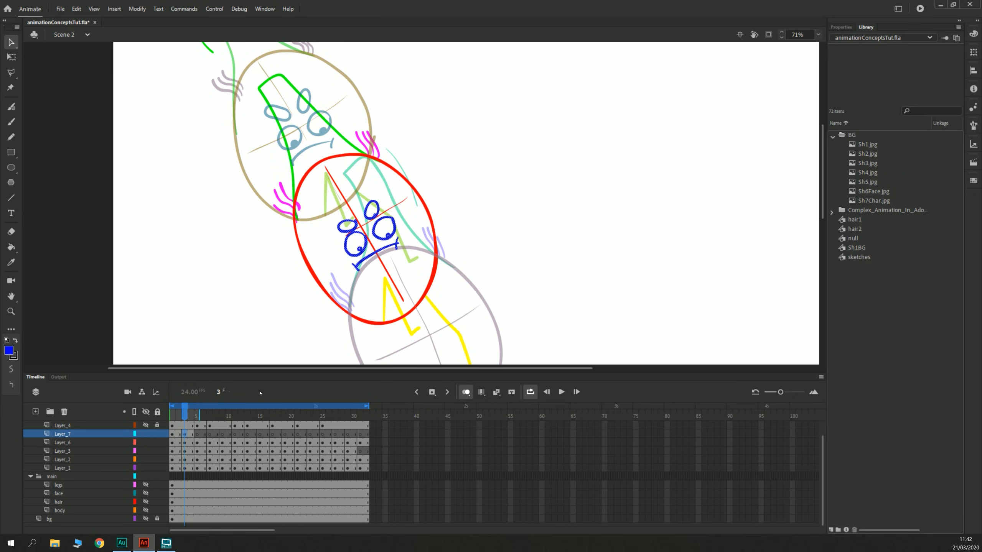
{"action": "key", "text": "shift+Up"}
{"action": "key", "text": "shift+Up"}
{"action": "key", "text": "shift+Up"}
{"action": "key", "text": "shift+Up"}
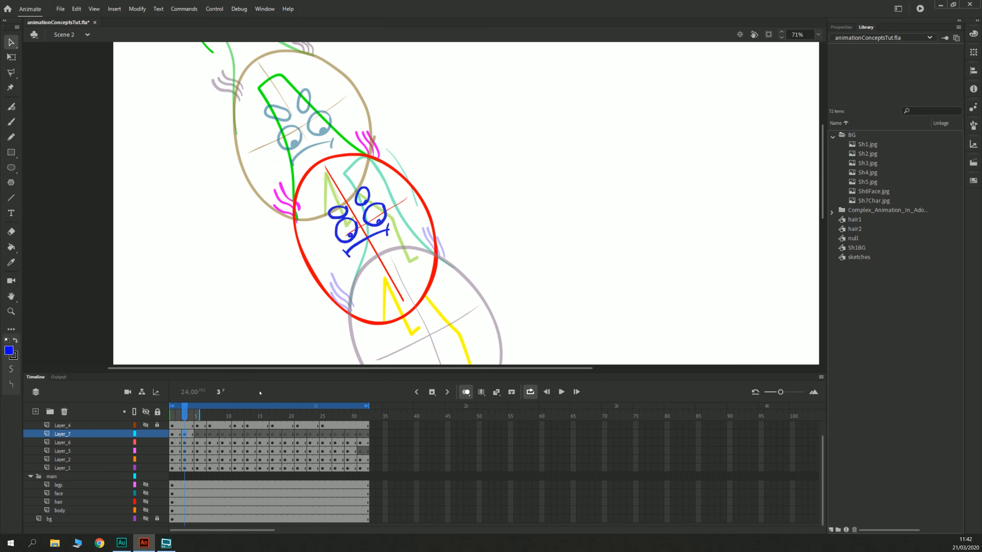
{"action": "key", "text": "shift+Left"}
{"action": "key", "text": "shift+Left"}
{"action": "key", "text": "shift+Left"}
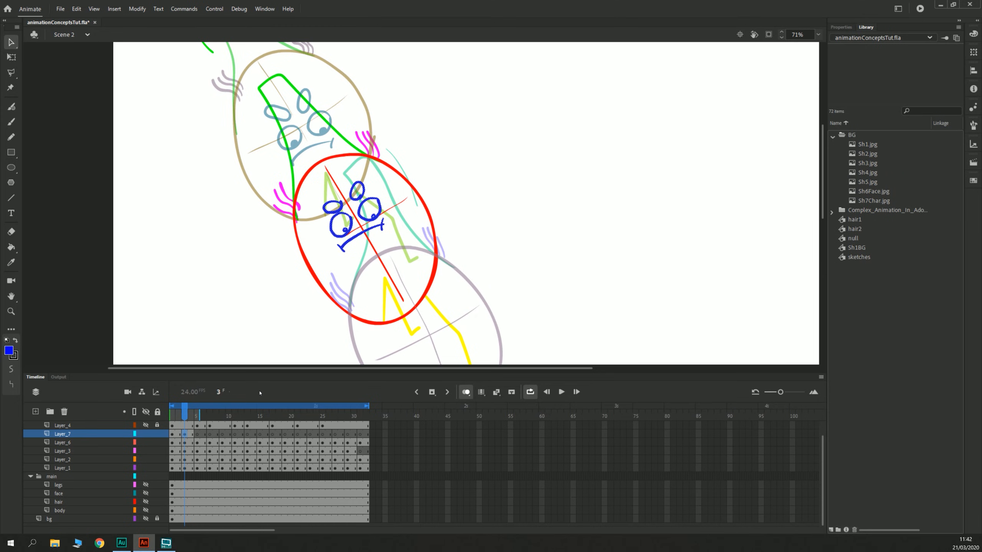
{"action": "key", "text": "Right"}
{"action": "key", "text": "Right"}
{"action": "key", "text": "Down"}
{"action": "key", "text": "Down"}
{"action": "key", "text": "Down"}
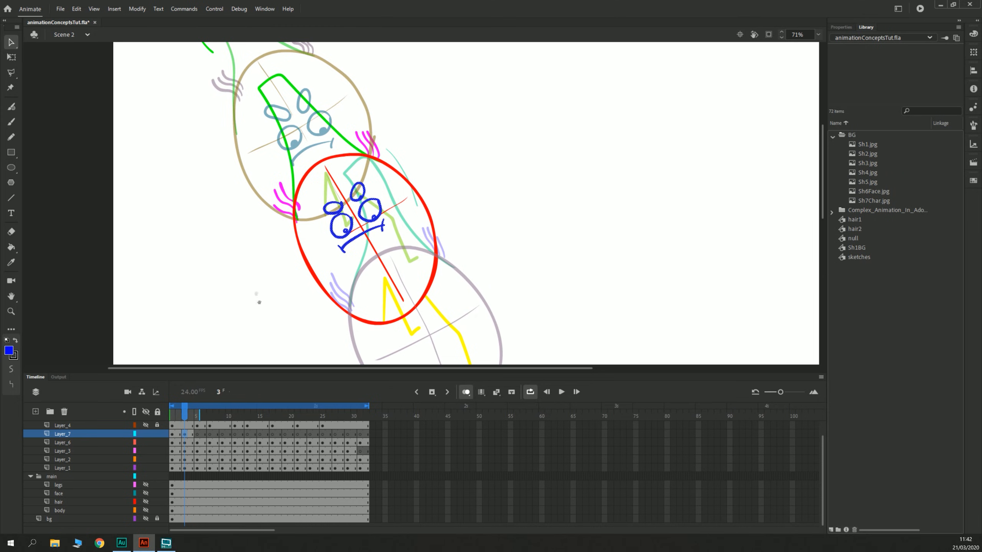
Step: Copy the blue face from frame 3 to frame 5 of Layer_7 and place it on the upper part of the red body
{"action": "left_click_drag", "start_coordinate": [258, 302], "coordinate": [220, 219]}
{"action": "left_click", "coordinate": [196, 433]}
{"action": "left_click_drag", "start_coordinate": [269, 287], "coordinate": [253, 298]}
{"action": "left_click", "coordinate": [186, 434]}
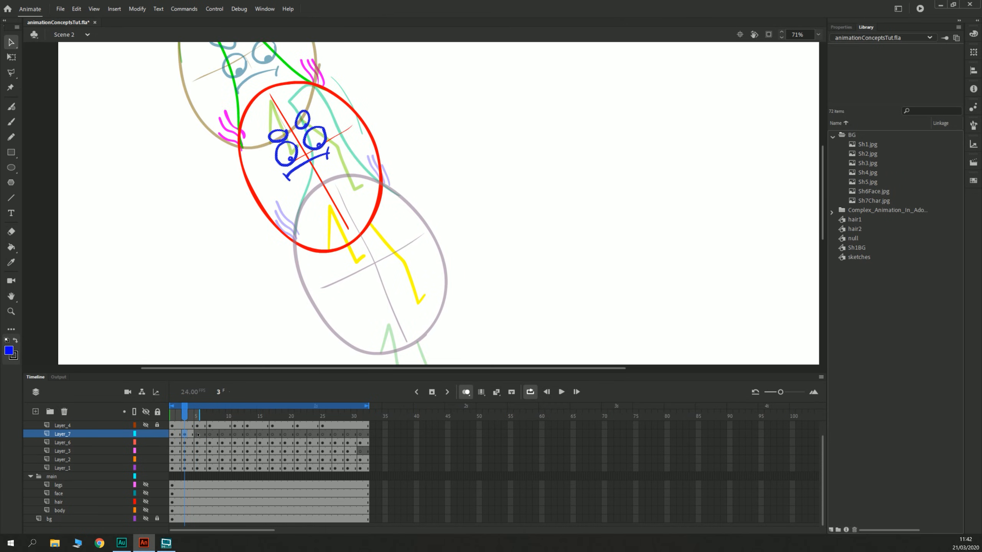
{"action": "left_click", "coordinate": [197, 433]}
{"action": "key", "text": "ctrl+v"}
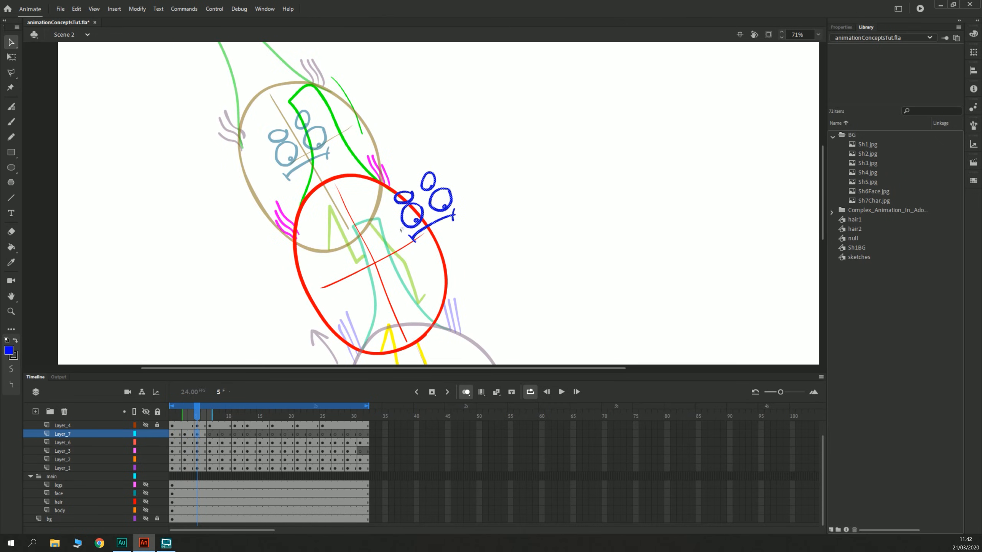
{"action": "left_click_drag", "start_coordinate": [402, 231], "coordinate": [336, 258]}
{"action": "left_click", "coordinate": [256, 267]}
Step: Replace the mouth on frame 5 with a thin, slightly open outline beneath the eyes
{"action": "left_click", "coordinate": [356, 271]}
{"action": "key", "text": "Delete"}
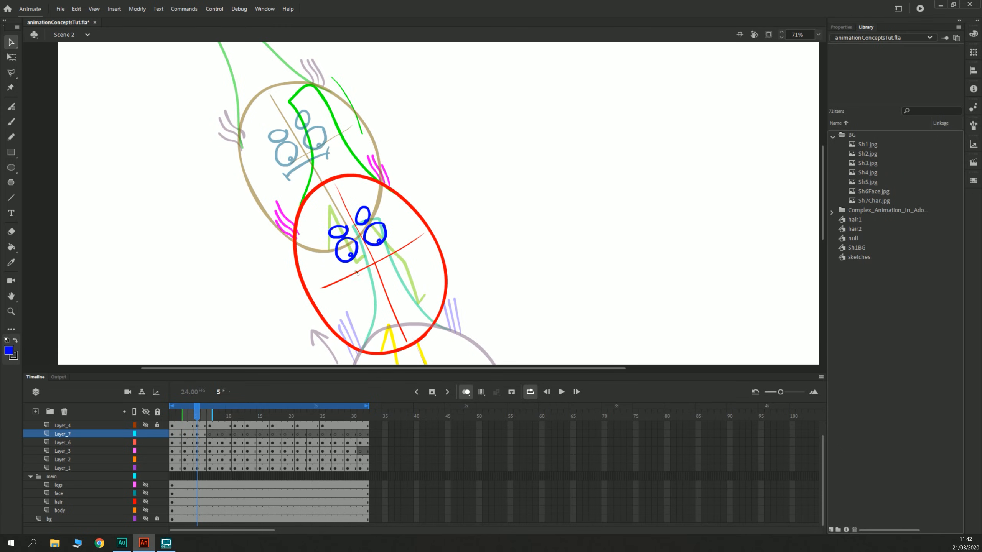
{"action": "key", "text": "b"}
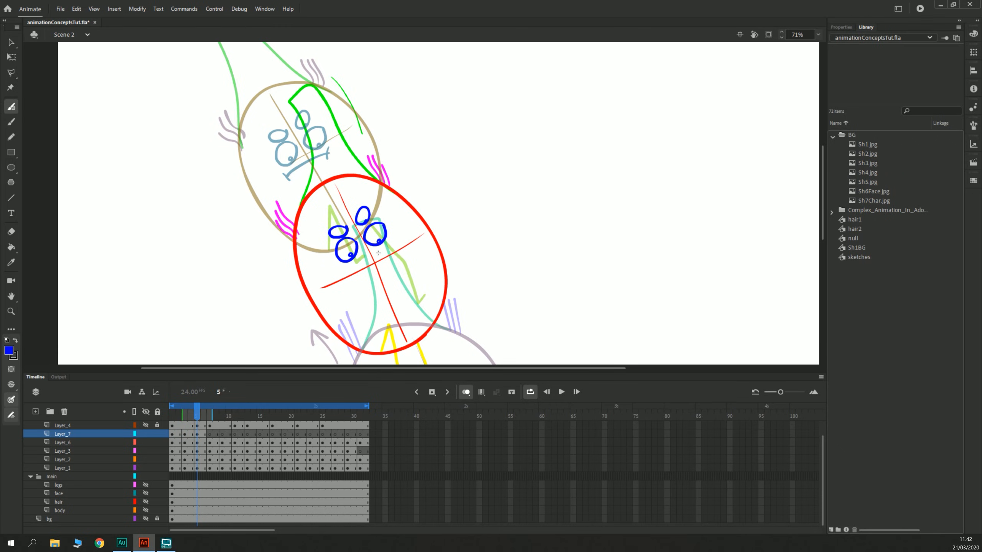
{"action": "mouse_move", "coordinate": [388, 247]}
{"action": "left_mouse_down"}
{"action": "mouse_move", "coordinate": [348, 270]}
{"action": "mouse_move", "coordinate": [394, 249]}
{"action": "left_mouse_up"}
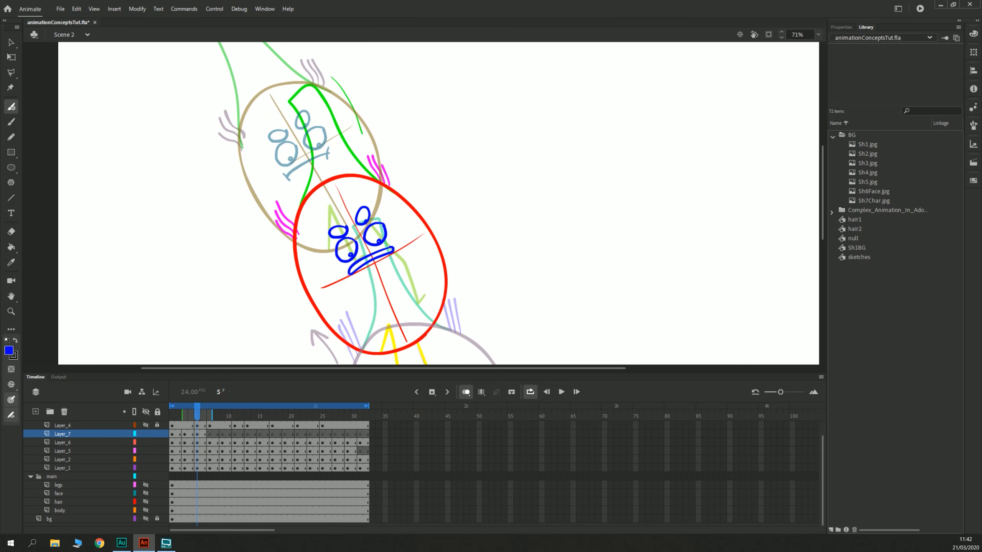
Step: Show the Layer_4 reference sketch and compare its face with the guide drawings across frames 1, 3, 5 and 7
{"action": "left_click", "coordinate": [211, 435]}
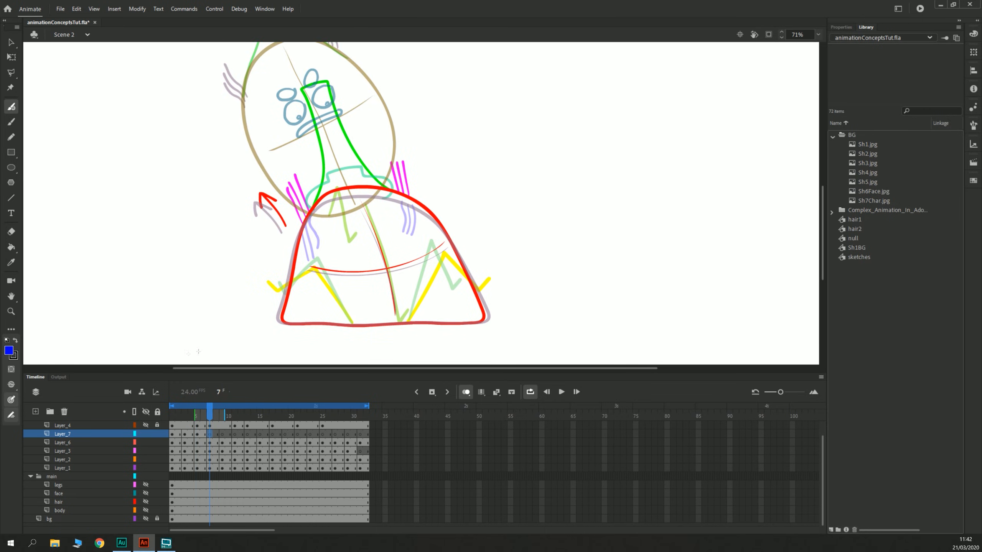
{"action": "left_click", "coordinate": [145, 426]}
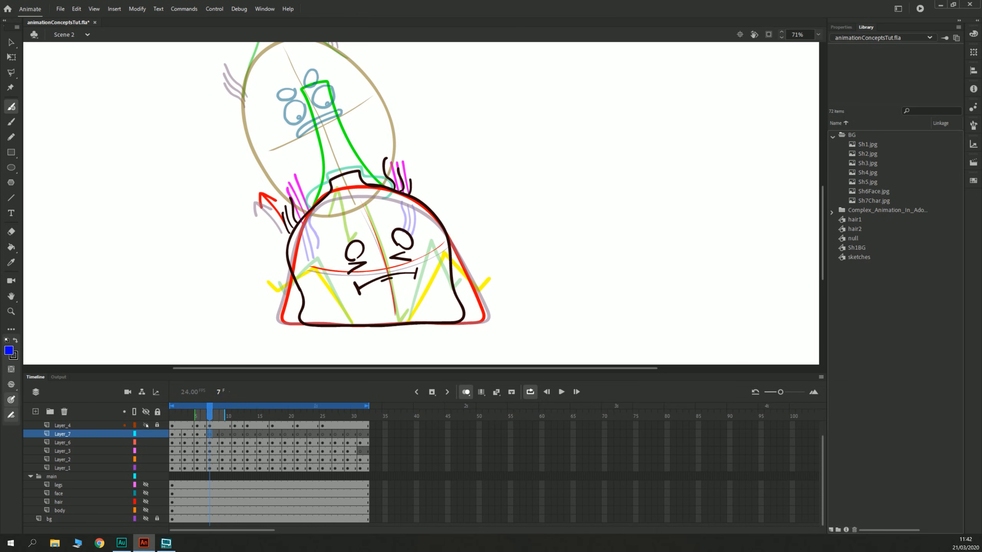
{"action": "left_click", "coordinate": [198, 427]}
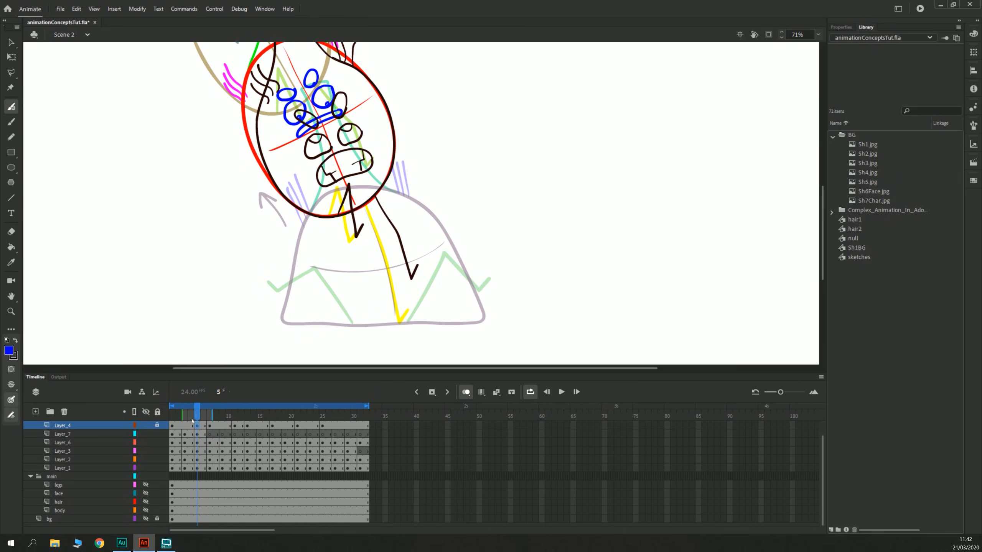
{"action": "left_click", "coordinate": [186, 426]}
{"action": "left_click", "coordinate": [173, 427]}
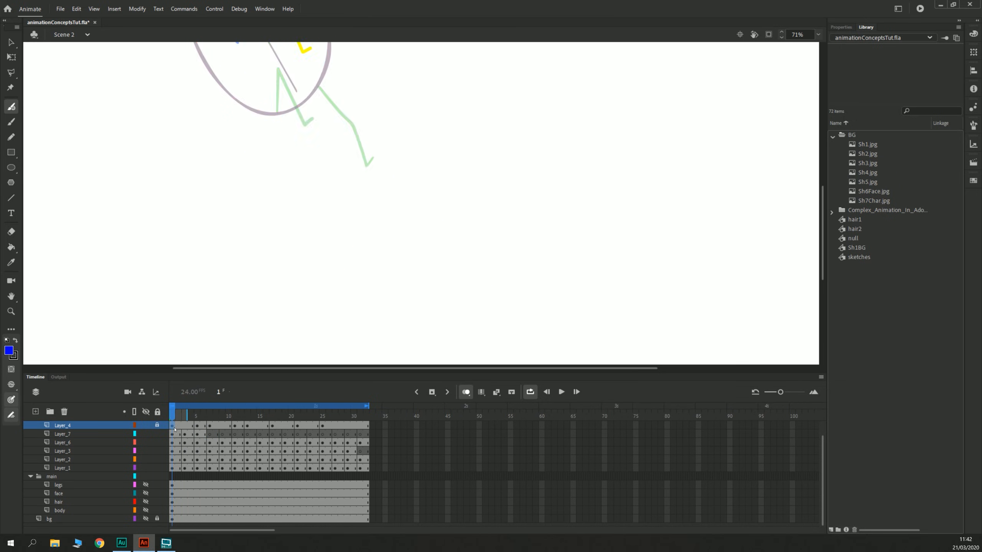
{"action": "key", "text": "Return"}
{"action": "left_click", "coordinate": [179, 434]}
{"action": "left_click", "coordinate": [198, 434]}
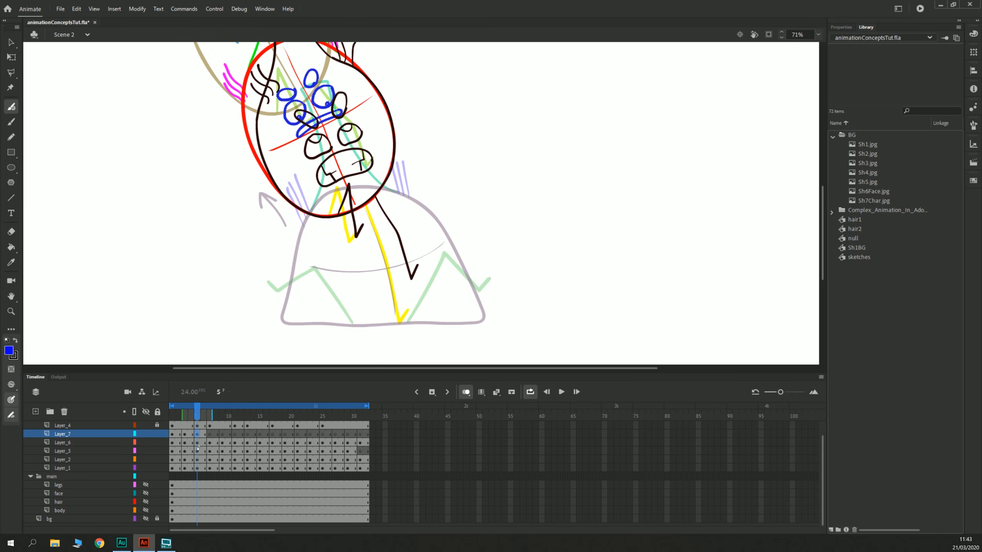
{"action": "left_click", "coordinate": [187, 426]}
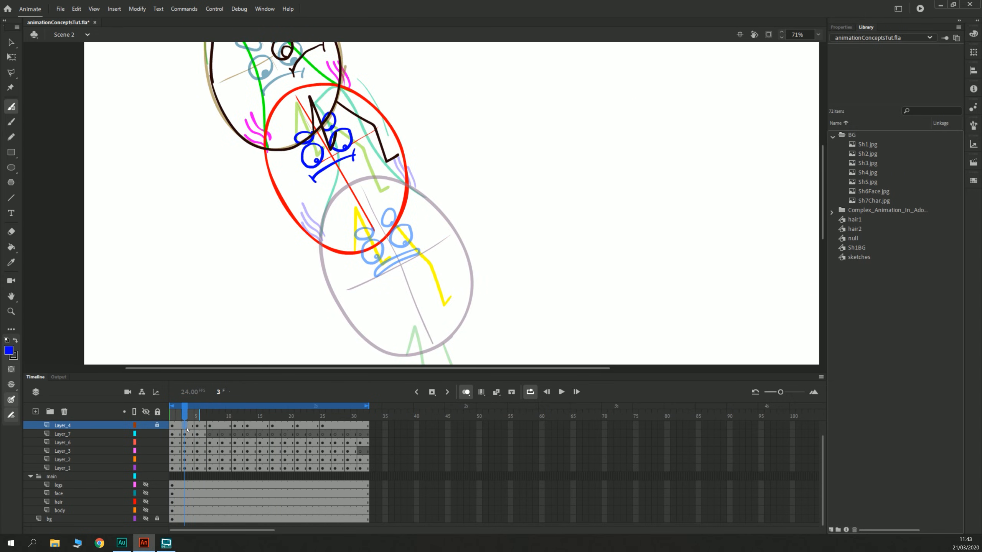
{"action": "left_click", "coordinate": [198, 434]}
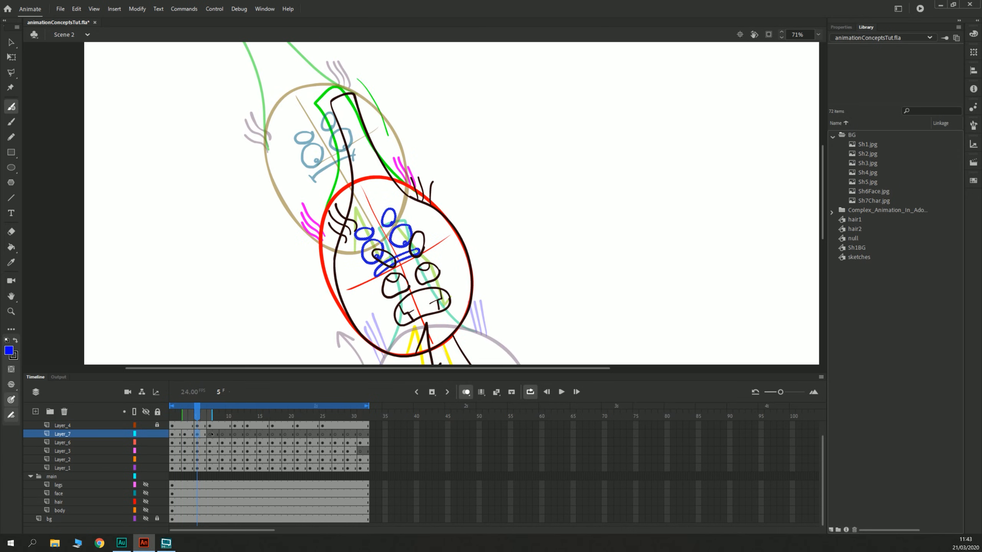
{"action": "left_click", "coordinate": [209, 434]}
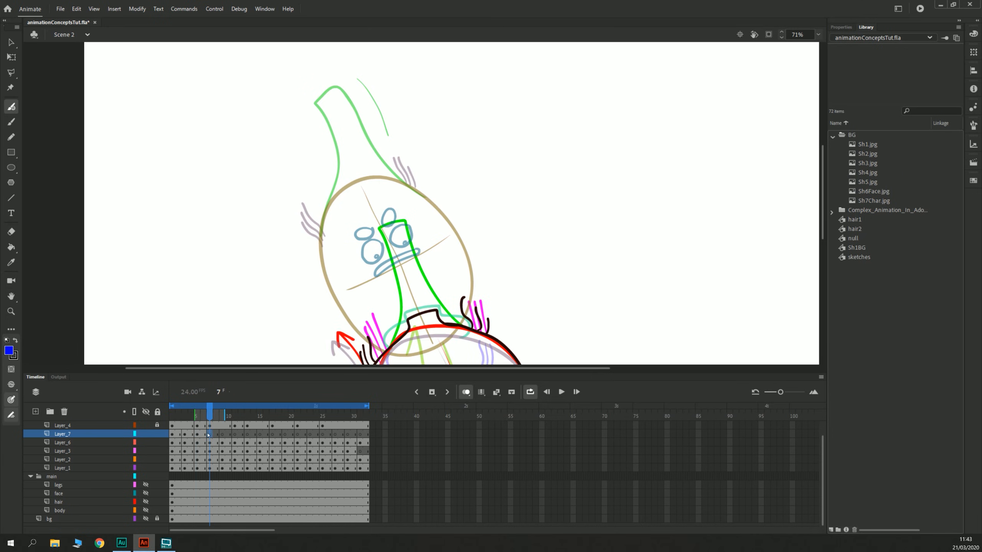
{"action": "left_click", "coordinate": [197, 434]}
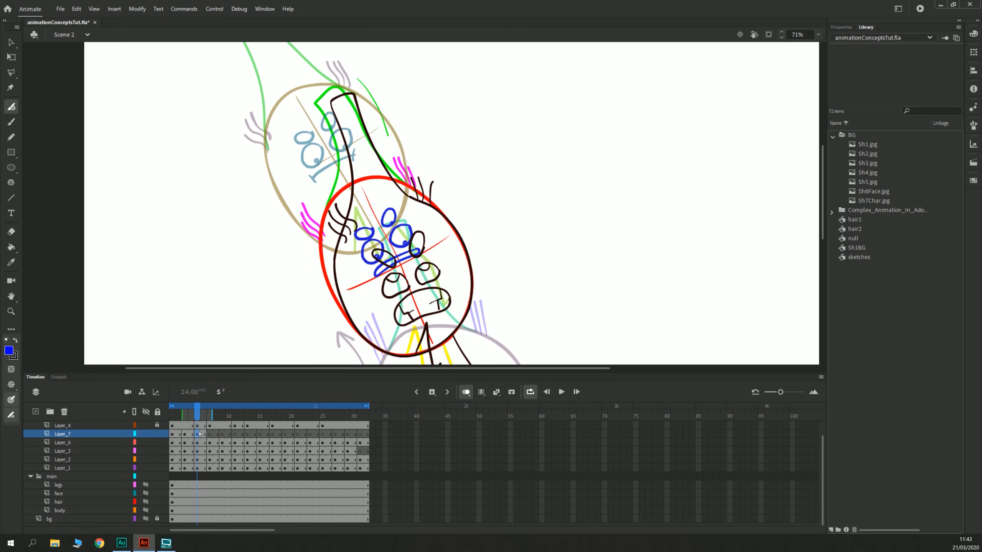
Step: Hide Layer_4 and replace the mouth on frame 5 with a wider open blue mouth with jagged marks at both ends
{"action": "left_click", "coordinate": [146, 424]}
{"action": "mouse_move", "coordinate": [296, 285]}
{"action": "left_mouse_down"}
{"action": "mouse_move", "coordinate": [248, 209]}
{"action": "mouse_move", "coordinate": [237, 206]}
{"action": "mouse_move", "coordinate": [293, 281]}
{"action": "mouse_move", "coordinate": [257, 306]}
{"action": "left_mouse_up"}
{"action": "key", "text": "ctrl+="}
{"action": "key", "text": "v"}
{"action": "left_click", "coordinate": [354, 283]}
{"action": "left_click", "coordinate": [345, 279]}
{"action": "key", "text": "Delete"}
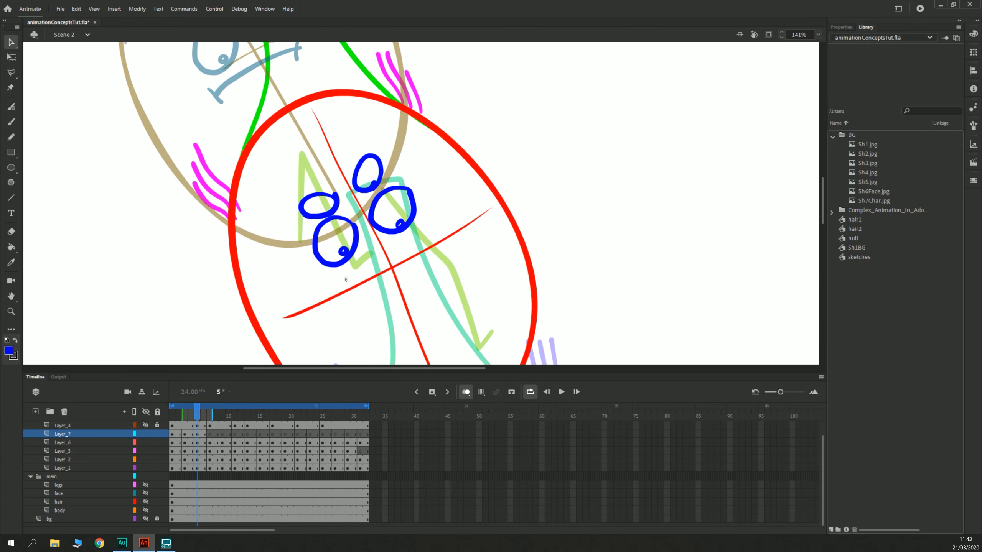
{"action": "key", "text": "y"}
{"action": "mouse_move", "coordinate": [421, 232]}
{"action": "left_mouse_down"}
{"action": "mouse_move", "coordinate": [347, 271]}
{"action": "mouse_move", "coordinate": [339, 291]}
{"action": "mouse_move", "coordinate": [358, 294]}
{"action": "mouse_move", "coordinate": [425, 254]}
{"action": "mouse_move", "coordinate": [427, 241]}
{"action": "mouse_move", "coordinate": [413, 236]}
{"action": "mouse_move", "coordinate": [410, 256]}
{"action": "left_mouse_up"}
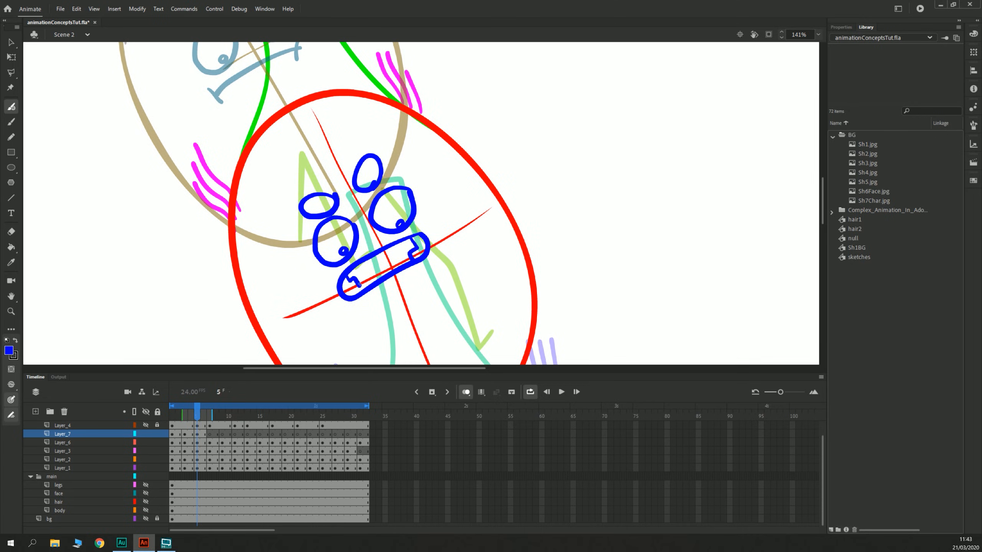
{"action": "key", "text": "ctrl+minus"}
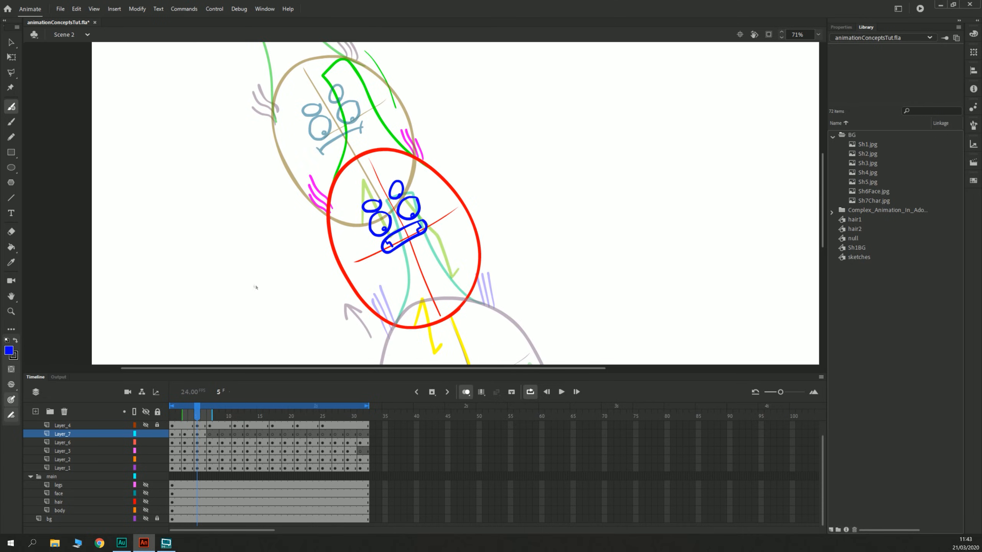
Step: Draw the blue face on frame 7 of Layer_7: tall narrow eyes with lines beneath, a straight mouth with end bars, and an upward arrow beside the body
{"action": "left_click", "coordinate": [208, 434]}
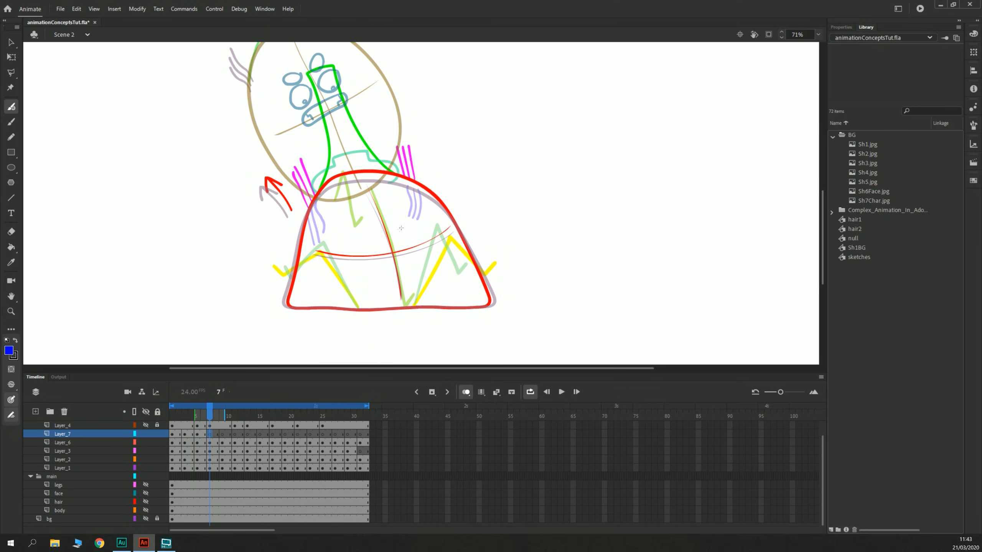
{"action": "mouse_move", "coordinate": [375, 255]}
{"action": "left_mouse_down"}
{"action": "mouse_move", "coordinate": [361, 231]}
{"action": "mouse_move", "coordinate": [376, 257]}
{"action": "left_mouse_up"}
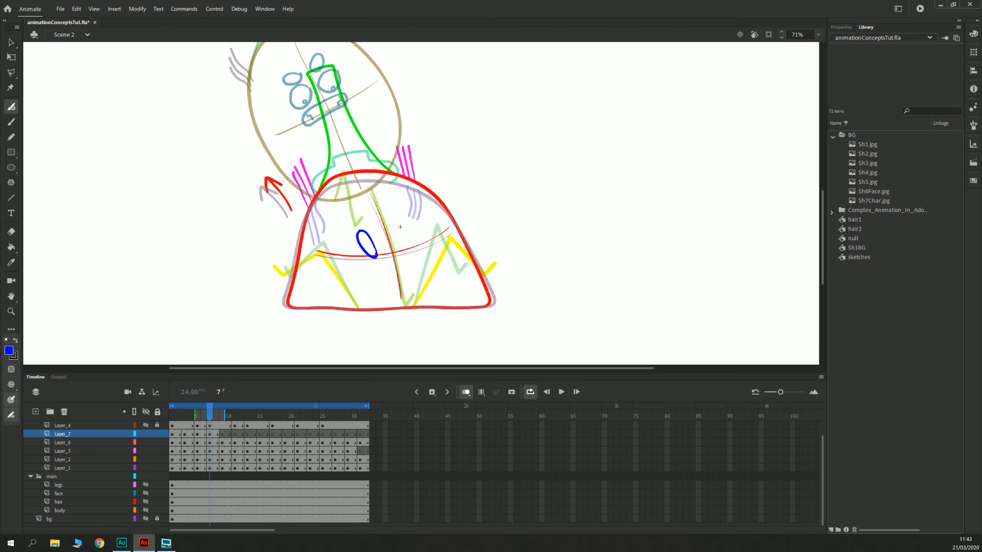
{"action": "mouse_move", "coordinate": [401, 226]}
{"action": "left_mouse_down"}
{"action": "mouse_move", "coordinate": [398, 263]}
{"action": "mouse_move", "coordinate": [417, 256]}
{"action": "mouse_move", "coordinate": [356, 266]}
{"action": "mouse_move", "coordinate": [382, 263]}
{"action": "left_mouse_up"}
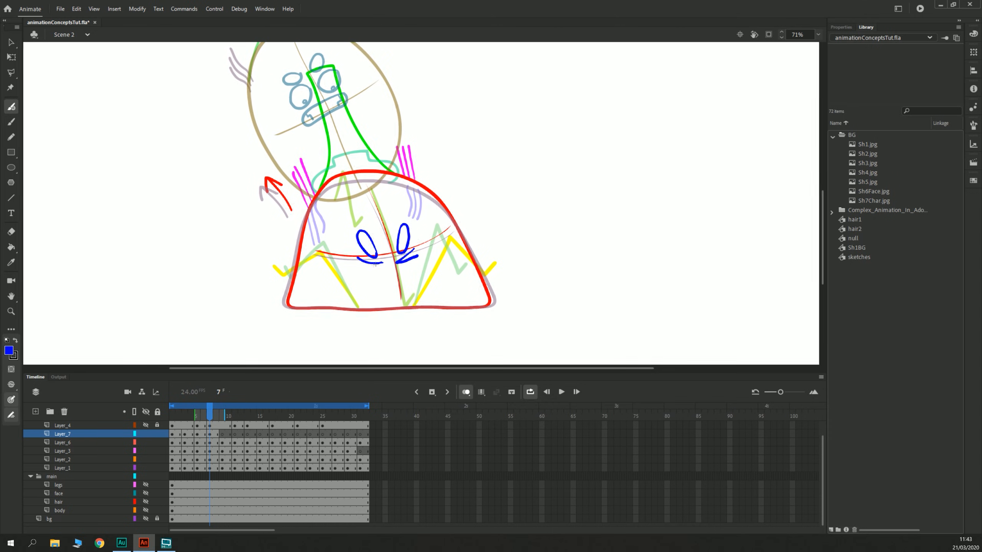
{"action": "mouse_move", "coordinate": [283, 260]}
{"action": "left_mouse_down"}
{"action": "mouse_move", "coordinate": [286, 231]}
{"action": "mouse_move", "coordinate": [279, 238]}
{"action": "left_mouse_up"}
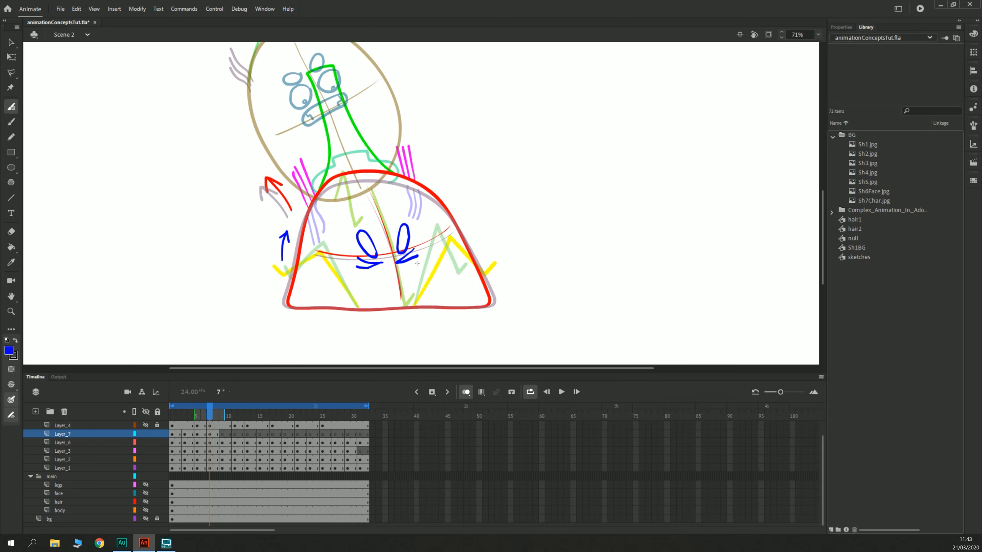
{"action": "mouse_move", "coordinate": [424, 254]}
{"action": "left_mouse_down"}
{"action": "mouse_move", "coordinate": [379, 282]}
{"action": "mouse_move", "coordinate": [346, 262]}
{"action": "mouse_move", "coordinate": [340, 271]}
{"action": "mouse_move", "coordinate": [429, 255]}
{"action": "left_mouse_up"}
{"action": "key", "text": "ctrl+z"}
{"action": "key", "text": "ctrl+z"}
{"action": "key", "text": "ctrl+z"}
{"action": "left_click_drag", "start_coordinate": [424, 263], "coordinate": [357, 286]}
Step: Draw the blue face on frame 9 of Layer_7 with flattened oval eyes, lines beneath them and a straight mouth with end bars
{"action": "left_click", "coordinate": [223, 433]}
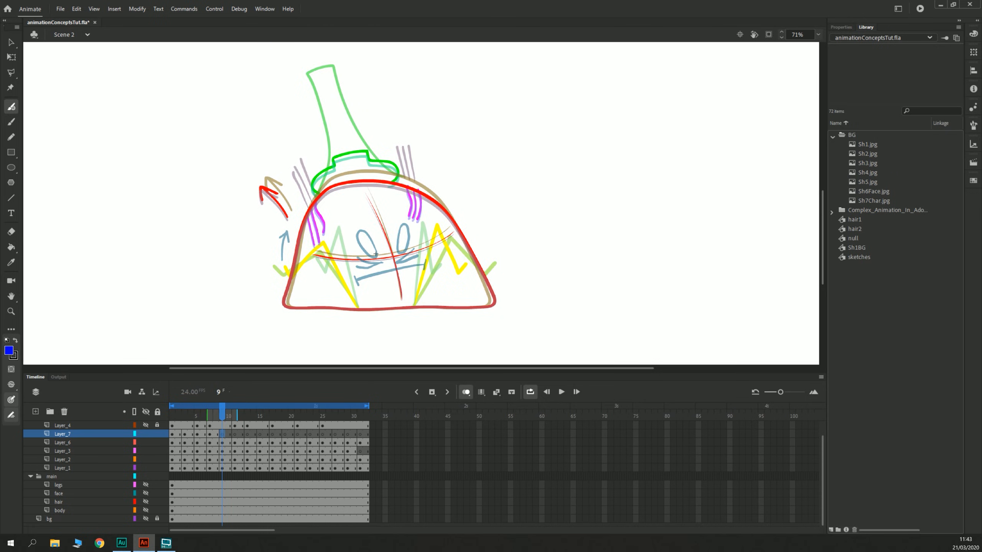
{"action": "mouse_move", "coordinate": [374, 252]}
{"action": "left_mouse_down"}
{"action": "mouse_move", "coordinate": [358, 229]}
{"action": "mouse_move", "coordinate": [375, 257]}
{"action": "mouse_move", "coordinate": [407, 245]}
{"action": "mouse_move", "coordinate": [402, 227]}
{"action": "mouse_move", "coordinate": [408, 246]}
{"action": "left_mouse_up"}
{"action": "key", "text": "ctrl+z"}
{"action": "key", "text": "ctrl+z"}
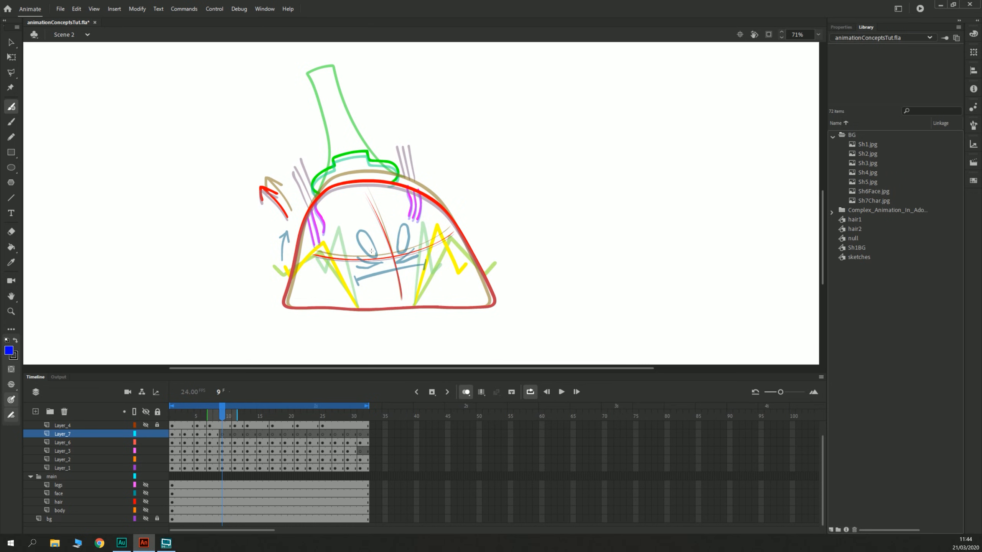
{"action": "mouse_move", "coordinate": [377, 246]}
{"action": "left_mouse_down"}
{"action": "mouse_move", "coordinate": [358, 250]}
{"action": "mouse_move", "coordinate": [401, 242]}
{"action": "mouse_move", "coordinate": [392, 252]}
{"action": "mouse_move", "coordinate": [421, 247]}
{"action": "mouse_move", "coordinate": [397, 261]}
{"action": "mouse_move", "coordinate": [427, 254]}
{"action": "left_mouse_up"}
{"action": "mouse_move", "coordinate": [353, 261]}
{"action": "left_mouse_down"}
{"action": "mouse_move", "coordinate": [378, 260]}
{"action": "mouse_move", "coordinate": [353, 267]}
{"action": "left_mouse_up"}
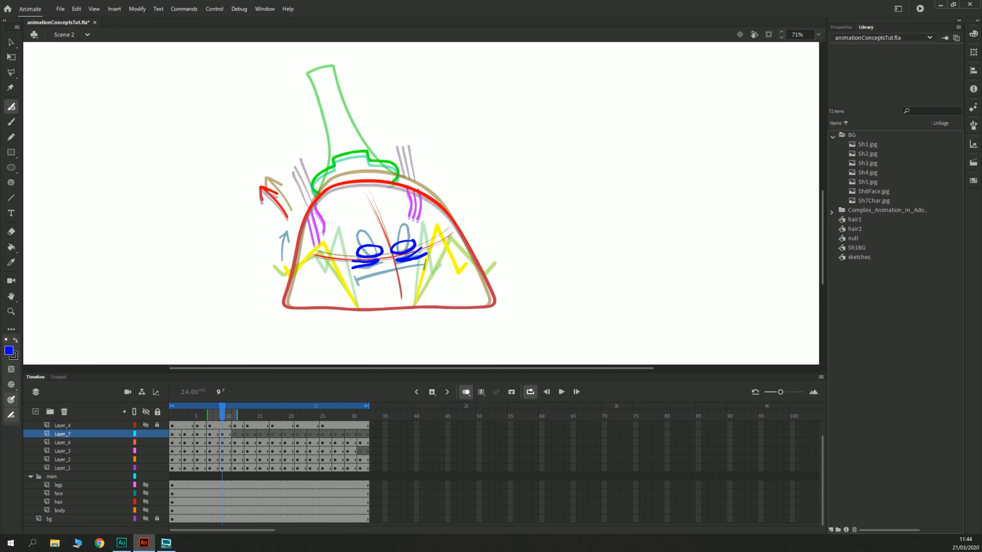
{"action": "mouse_move", "coordinate": [425, 261]}
{"action": "left_mouse_down"}
{"action": "mouse_move", "coordinate": [351, 279]}
{"action": "mouse_move", "coordinate": [426, 263]}
{"action": "mouse_move", "coordinate": [424, 271]}
{"action": "left_mouse_up"}
Step: Rotate the frame 9 face slightly clockwise and nudge it down and to the right
{"action": "left_click", "coordinate": [222, 434]}
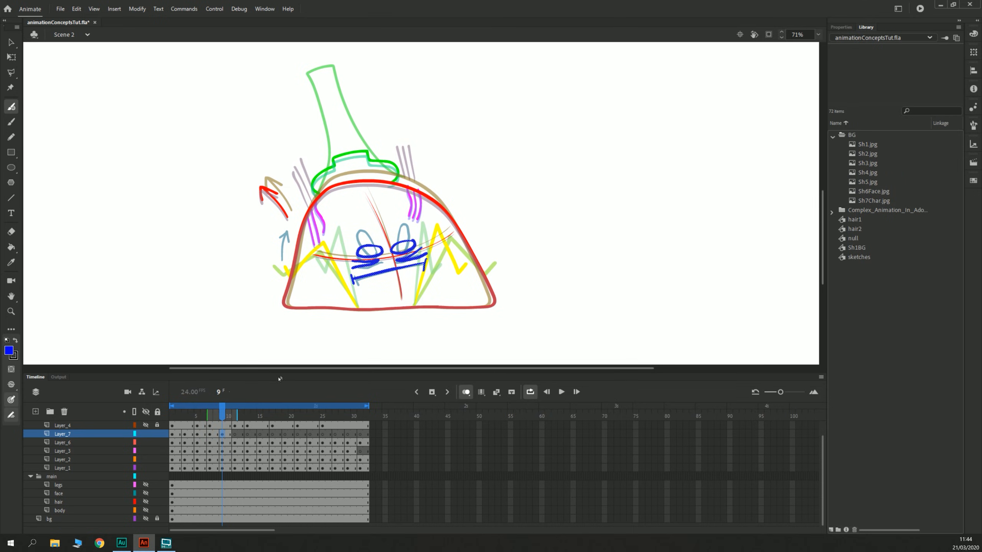
{"action": "key", "text": "q"}
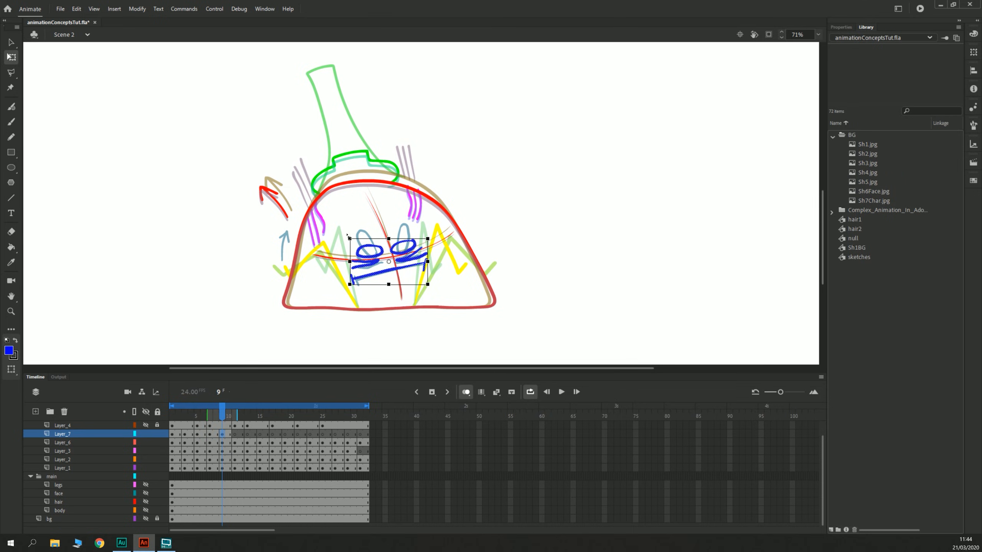
{"action": "left_click_drag", "start_coordinate": [347, 235], "coordinate": [350, 232]}
{"action": "left_click_drag", "start_coordinate": [349, 231], "coordinate": [348, 236]}
{"action": "key", "text": "Down"}
{"action": "key", "text": "Down"}
{"action": "key", "text": "Down"}
{"action": "key", "text": "Down"}
{"action": "key", "text": "Down"}
{"action": "key", "text": "Down"}
{"action": "key", "text": "Down"}
{"action": "key", "text": "Down"}
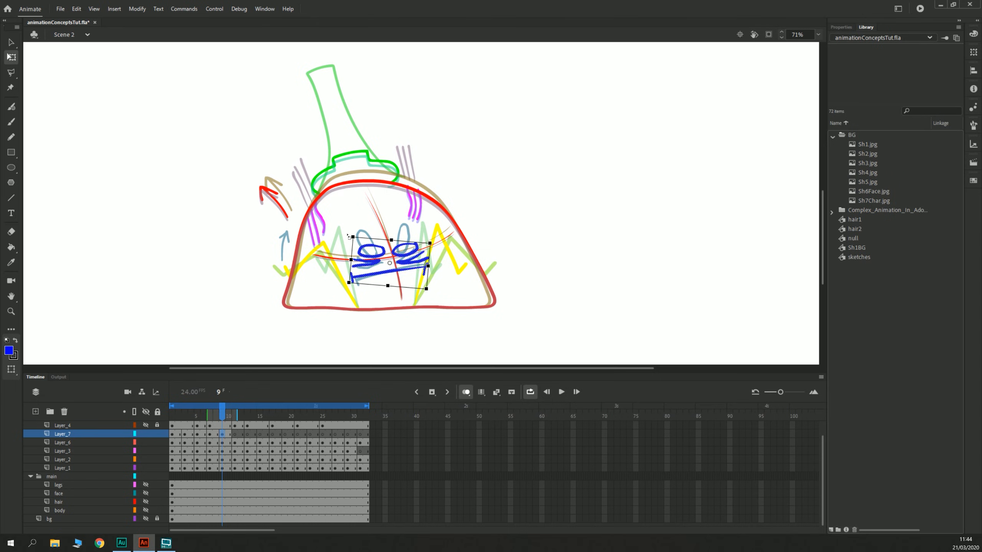
{"action": "key", "text": "Right"}
{"action": "key", "text": "Right"}
{"action": "key", "text": "Right"}
{"action": "key", "text": "Right"}
{"action": "key", "text": "Right"}
{"action": "key", "text": "Right"}
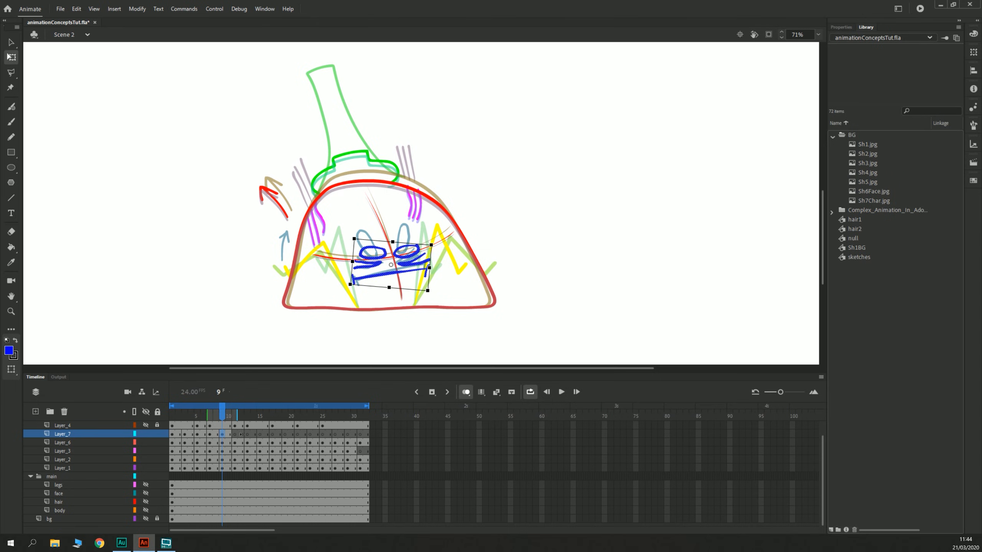
Step: Copy the blue face from frame 9 to frame 11 of Layer_7 and align it with the previous frame's onion-skinned face
{"action": "left_click", "coordinate": [234, 434]}
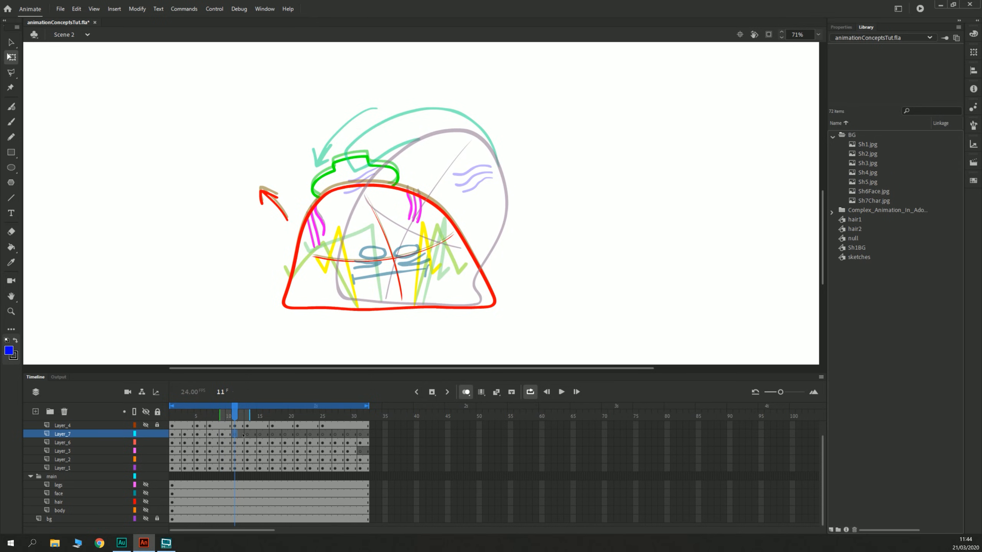
{"action": "key", "text": "y"}
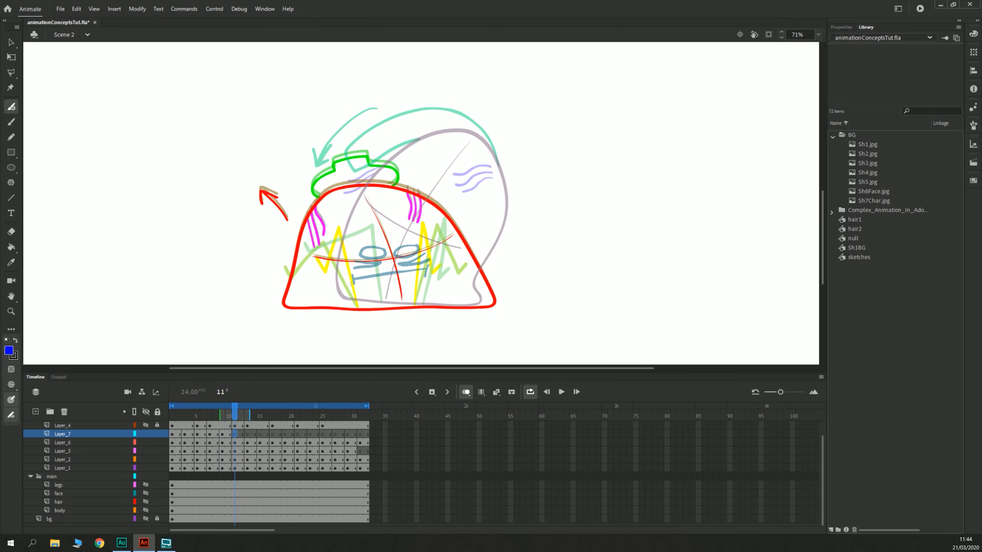
{"action": "left_click", "coordinate": [223, 433]}
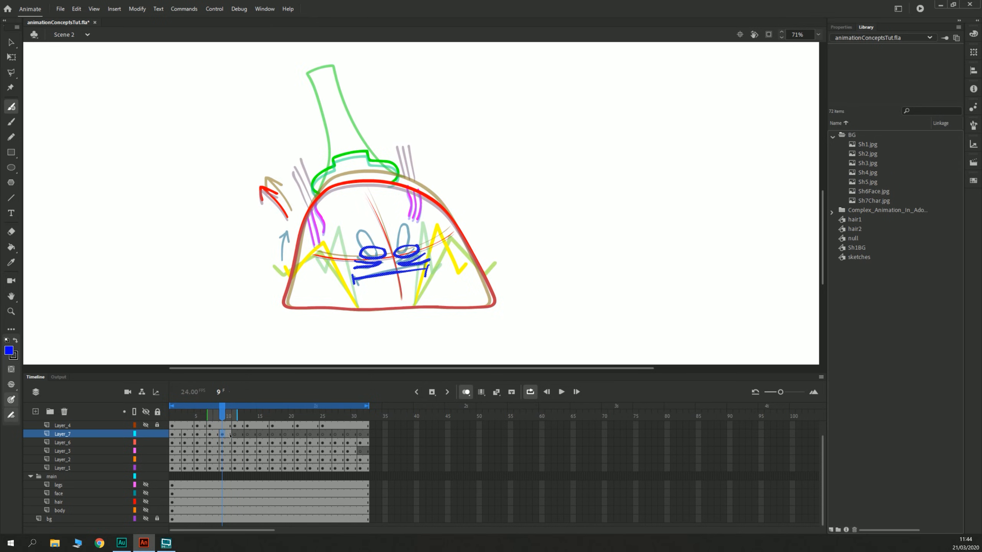
{"action": "left_click", "coordinate": [235, 434]}
{"action": "key", "text": "shift+Left"}
{"action": "key", "text": "shift+Left"}
{"action": "key", "text": "shift+Left"}
{"action": "key", "text": "shift+Left"}
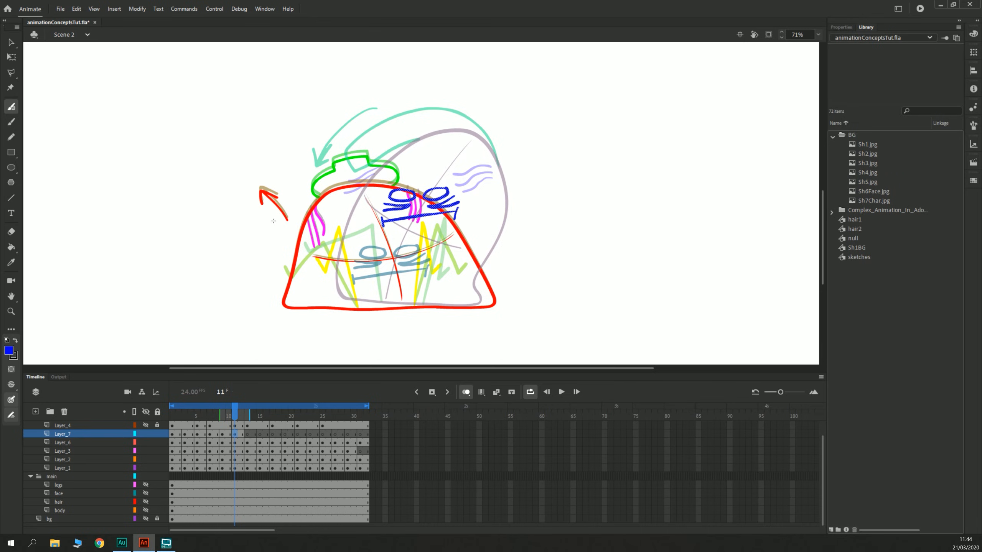
{"action": "key", "text": "shift+Down"}
{"action": "key", "text": "shift+Down"}
{"action": "key", "text": "shift+Down"}
{"action": "key", "text": "shift+Down"}
{"action": "key", "text": "shift+Down"}
{"action": "key", "text": "shift+Down"}
{"action": "key", "text": "shift+Down"}
{"action": "key", "text": "shift+Down"}
{"action": "key", "text": "shift+Down"}
{"action": "key", "text": "shift+Left"}
{"action": "key", "text": "shift+Left"}
{"action": "key", "text": "shift+Down"}
{"action": "key", "text": "shift+Down"}
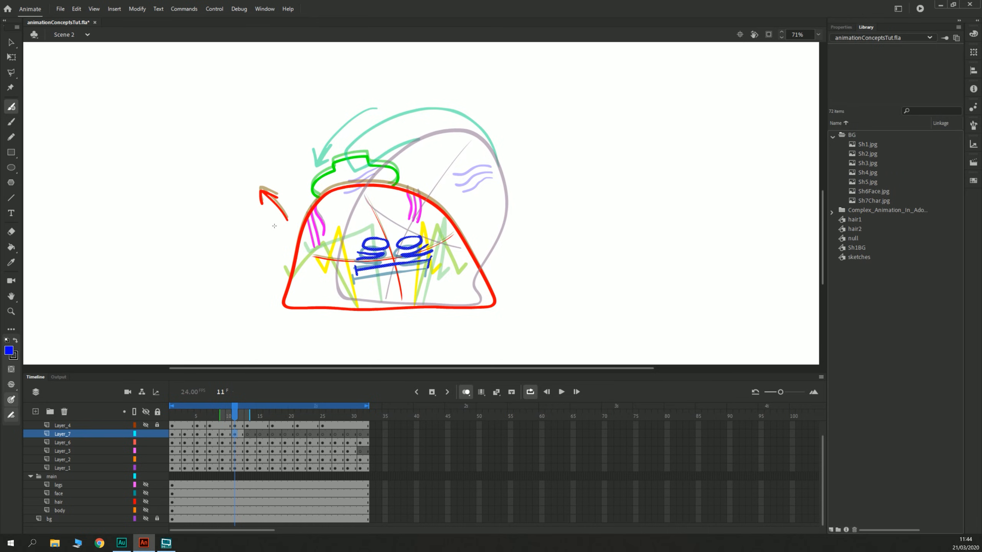
{"action": "key", "text": "shift+Left"}
{"action": "key", "text": "shift+Down"}
{"action": "key", "text": "shift+Down"}
{"action": "key", "text": "shift+Left"}
{"action": "key", "text": "Right"}
{"action": "key", "text": "Right"}
{"action": "key", "text": "Down"}
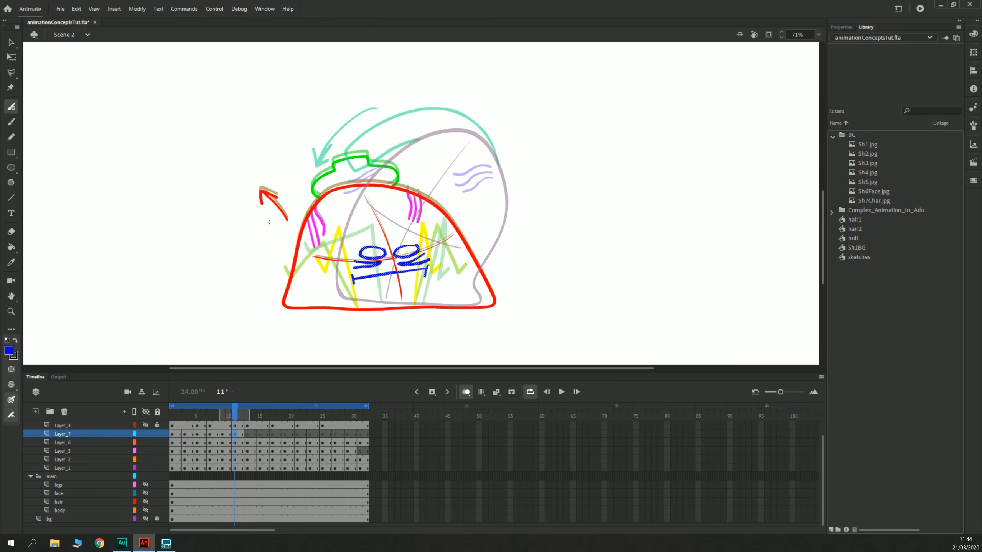
Step: Rotate the frame 11 face slightly clockwise and nudge it to the right
{"action": "key", "text": "q"}
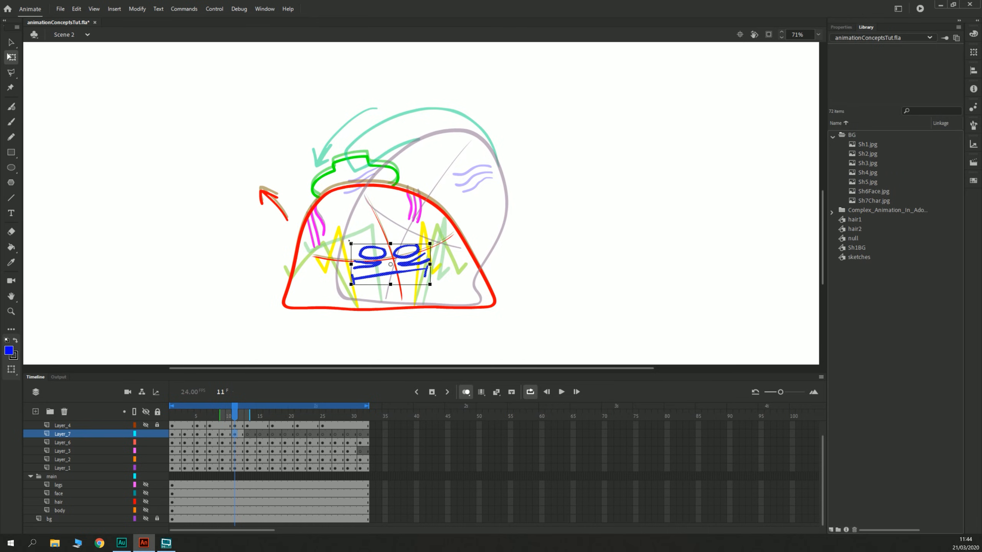
{"action": "left_click_drag", "start_coordinate": [350, 243], "coordinate": [351, 242]}
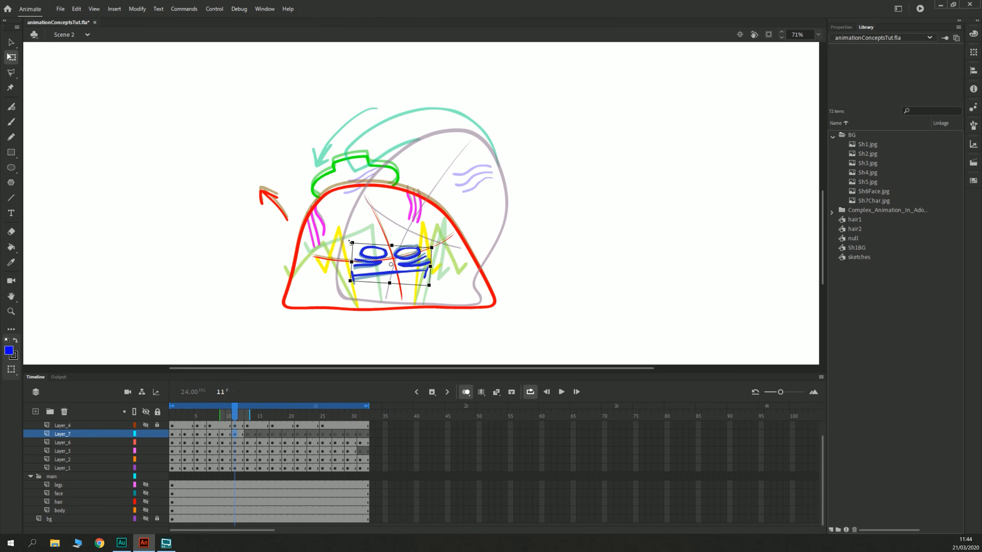
{"action": "key", "text": "Right"}
Step: Draw the blue face on frame 13 of Layer_7 with two oval eyes, two ovals above them and a small downturned mouth
{"action": "left_click", "coordinate": [247, 435]}
{"action": "key", "text": "b"}
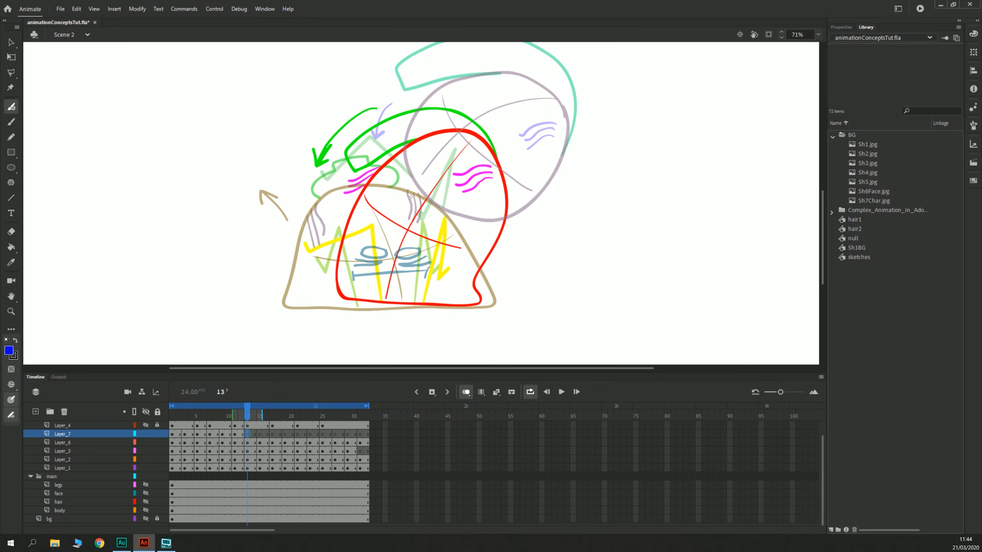
{"action": "mouse_move", "coordinate": [410, 196]}
{"action": "left_mouse_down"}
{"action": "mouse_move", "coordinate": [392, 210]}
{"action": "mouse_move", "coordinate": [412, 193]}
{"action": "mouse_move", "coordinate": [429, 207]}
{"action": "mouse_move", "coordinate": [420, 221]}
{"action": "mouse_move", "coordinate": [430, 225]}
{"action": "mouse_move", "coordinate": [439, 205]}
{"action": "mouse_move", "coordinate": [378, 225]}
{"action": "mouse_move", "coordinate": [371, 239]}
{"action": "mouse_move", "coordinate": [411, 231]}
{"action": "mouse_move", "coordinate": [403, 248]}
{"action": "mouse_move", "coordinate": [411, 253]}
{"action": "mouse_move", "coordinate": [417, 230]}
{"action": "left_mouse_up"}
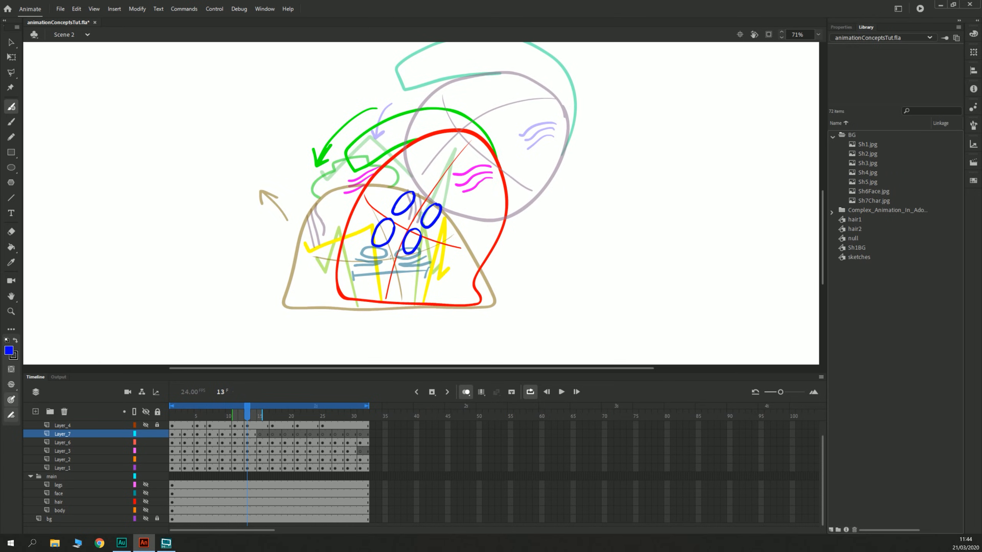
{"action": "mouse_move", "coordinate": [402, 268]}
{"action": "left_mouse_down"}
{"action": "mouse_move", "coordinate": [390, 249]}
{"action": "mouse_move", "coordinate": [371, 266]}
{"action": "mouse_move", "coordinate": [389, 273]}
{"action": "mouse_move", "coordinate": [400, 263]}
{"action": "mouse_move", "coordinate": [377, 264]}
{"action": "mouse_move", "coordinate": [394, 261]}
{"action": "left_mouse_up"}
Step: Move the frame 13 face up and to the right so it sits on the red body's guide lines
{"action": "key", "text": "v"}
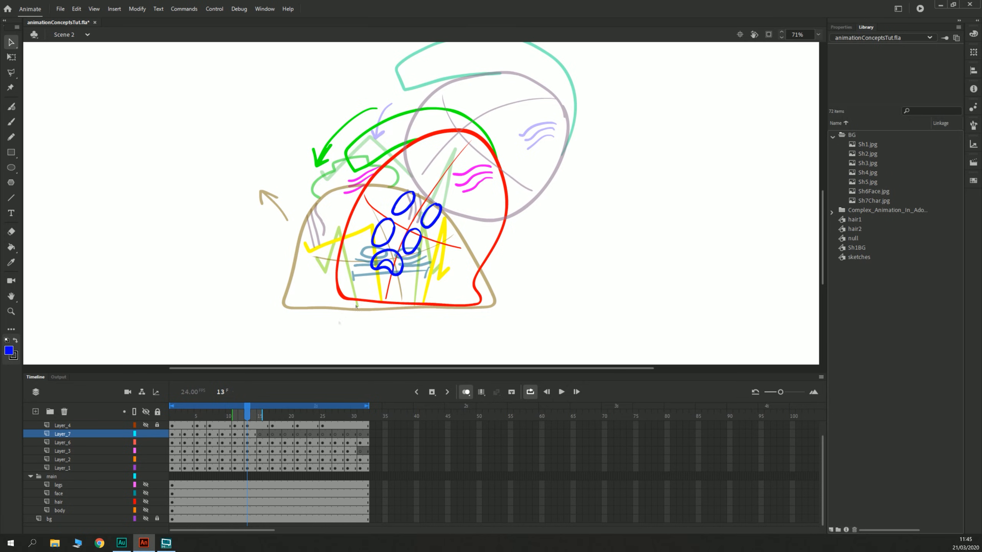
{"action": "left_click", "coordinate": [248, 433]}
{"action": "key", "text": "shift+Up"}
{"action": "key", "text": "shift+Up"}
{"action": "key", "text": "shift+Right"}
{"action": "key", "text": "shift+Up"}
{"action": "key", "text": "shift+Right"}
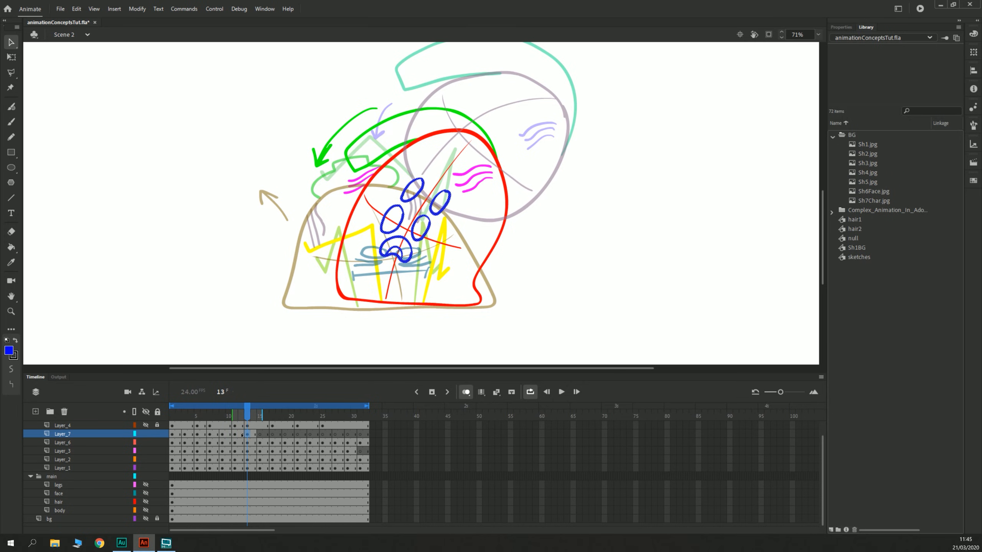
{"action": "key", "text": "shift+Up"}
{"action": "key", "text": "shift+Right"}
{"action": "key", "text": "shift+Left"}
{"action": "key", "text": "shift+Up"}
{"action": "key", "text": "shift+Right"}
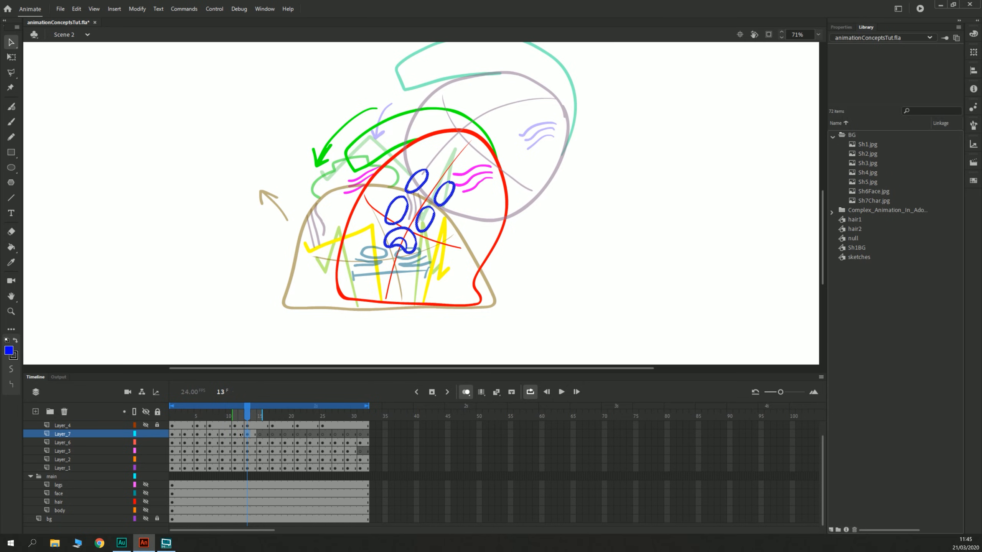
{"action": "key", "text": "Up"}
{"action": "key", "text": "Left"}
{"action": "key", "text": "Left"}
Step: Add a blue pupil dot to each of the two lower eye ovals on frame 13
{"action": "key", "text": "y"}
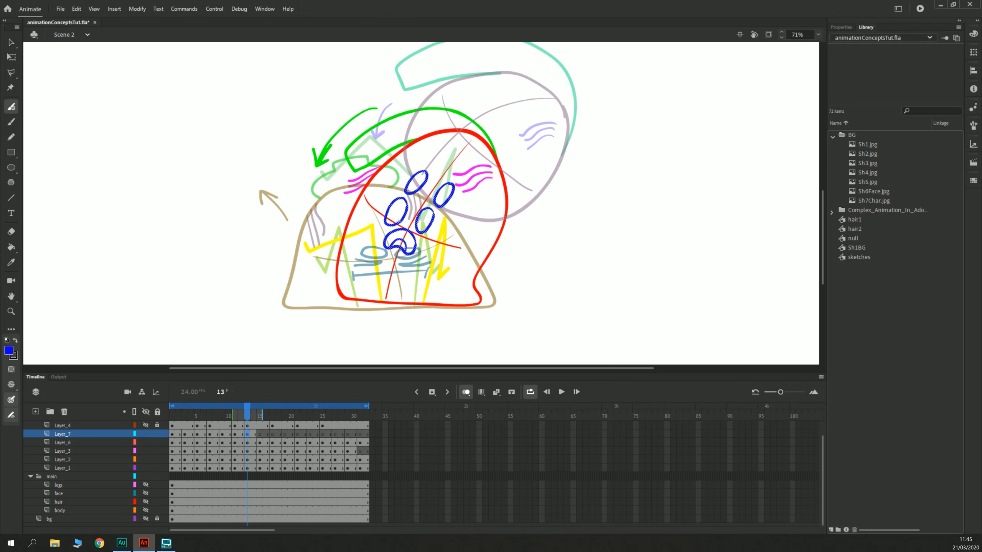
{"action": "left_click", "coordinate": [397, 212]}
{"action": "left_click", "coordinate": [425, 219]}
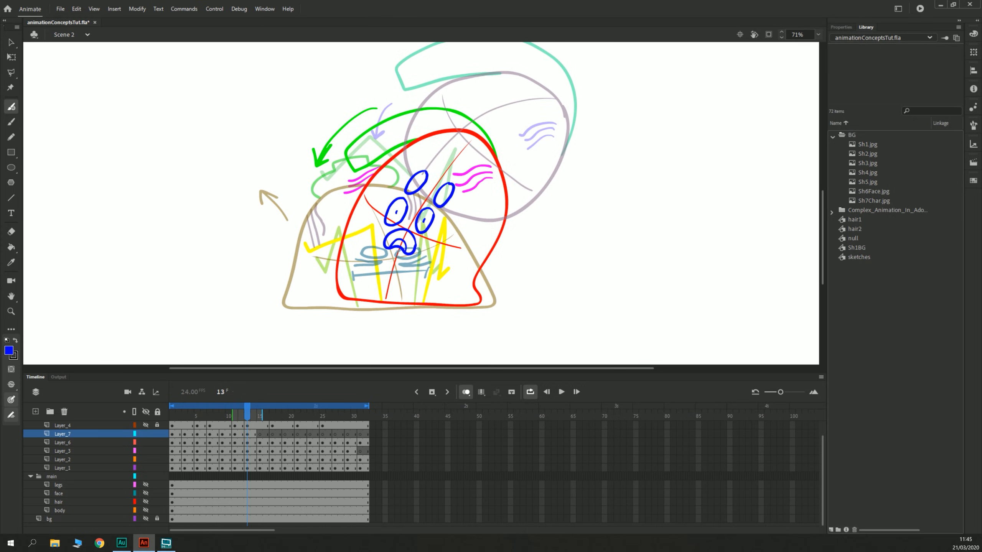
Step: Draw the tilted blue face with pupils and a curved mouth on frame 15 of Layer_7, and briefly compare it with the Layer_4 sketch
{"action": "left_click", "coordinate": [262, 434]}
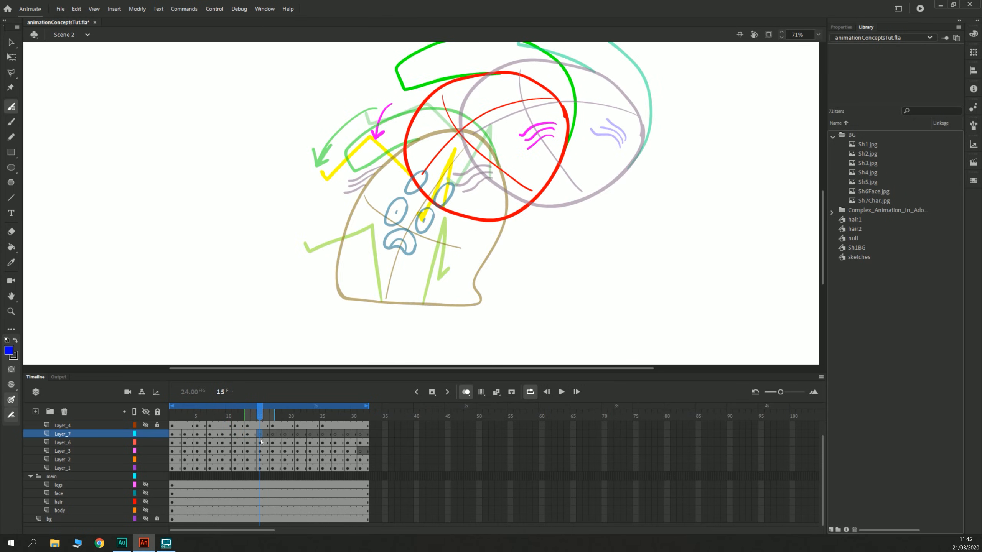
{"action": "left_click_drag", "start_coordinate": [389, 187], "coordinate": [339, 290]}
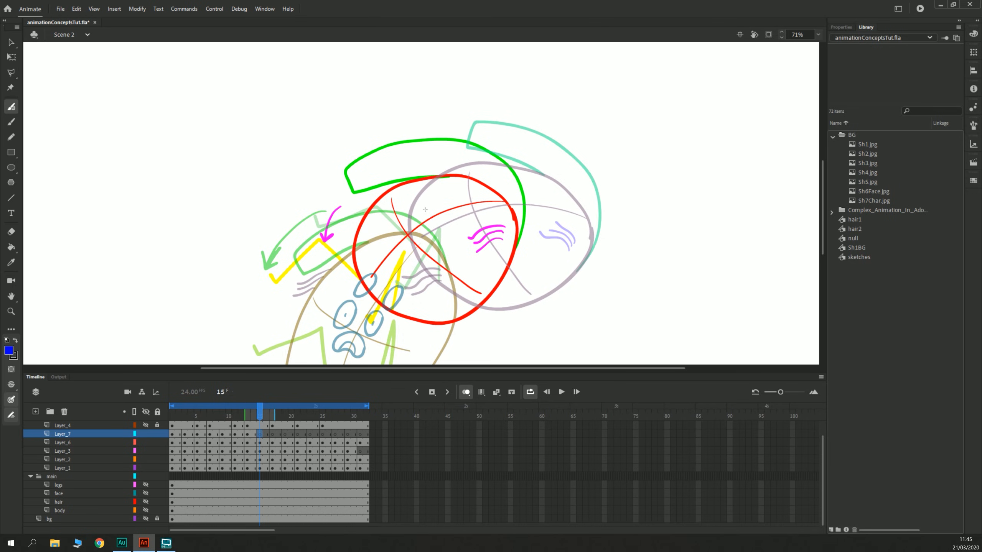
{"action": "mouse_move", "coordinate": [420, 198]}
{"action": "left_mouse_down"}
{"action": "mouse_move", "coordinate": [412, 213]}
{"action": "mouse_move", "coordinate": [422, 199]}
{"action": "mouse_move", "coordinate": [436, 220]}
{"action": "mouse_move", "coordinate": [429, 235]}
{"action": "mouse_move", "coordinate": [442, 225]}
{"action": "mouse_move", "coordinate": [410, 197]}
{"action": "mouse_move", "coordinate": [425, 211]}
{"action": "mouse_move", "coordinate": [428, 201]}
{"action": "left_mouse_up"}
{"action": "key", "text": "ctrl+z"}
{"action": "key", "text": "ctrl+z"}
{"action": "mouse_move", "coordinate": [441, 236]}
{"action": "left_mouse_down"}
{"action": "mouse_move", "coordinate": [405, 211]}
{"action": "mouse_move", "coordinate": [394, 213]}
{"action": "mouse_move", "coordinate": [392, 225]}
{"action": "mouse_move", "coordinate": [420, 235]}
{"action": "mouse_move", "coordinate": [406, 249]}
{"action": "mouse_move", "coordinate": [426, 239]}
{"action": "left_mouse_up"}
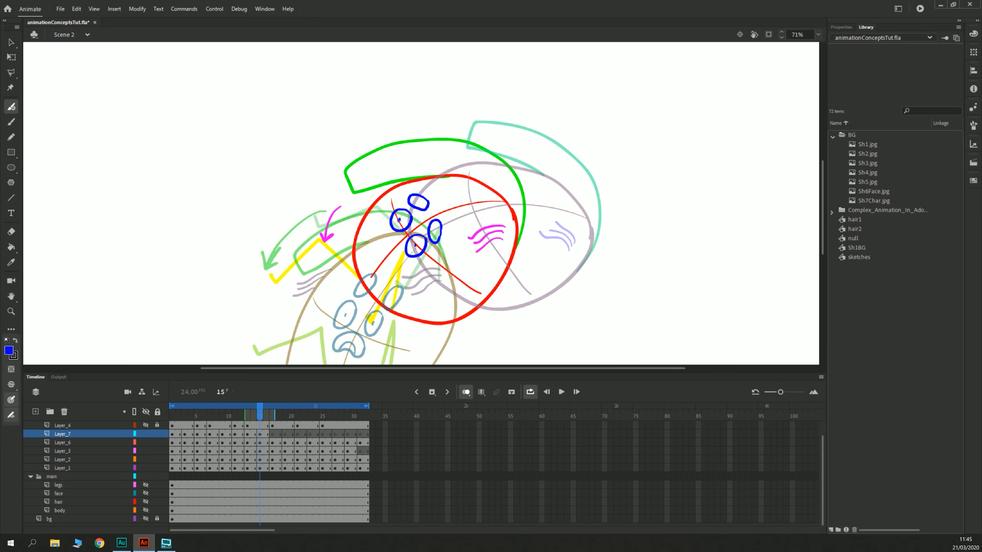
{"action": "mouse_move", "coordinate": [402, 254]}
{"action": "left_mouse_down"}
{"action": "mouse_move", "coordinate": [376, 231]}
{"action": "mouse_move", "coordinate": [372, 245]}
{"action": "mouse_move", "coordinate": [394, 269]}
{"action": "mouse_move", "coordinate": [402, 262]}
{"action": "mouse_move", "coordinate": [385, 239]}
{"action": "mouse_move", "coordinate": [386, 261]}
{"action": "mouse_move", "coordinate": [370, 245]}
{"action": "left_mouse_up"}
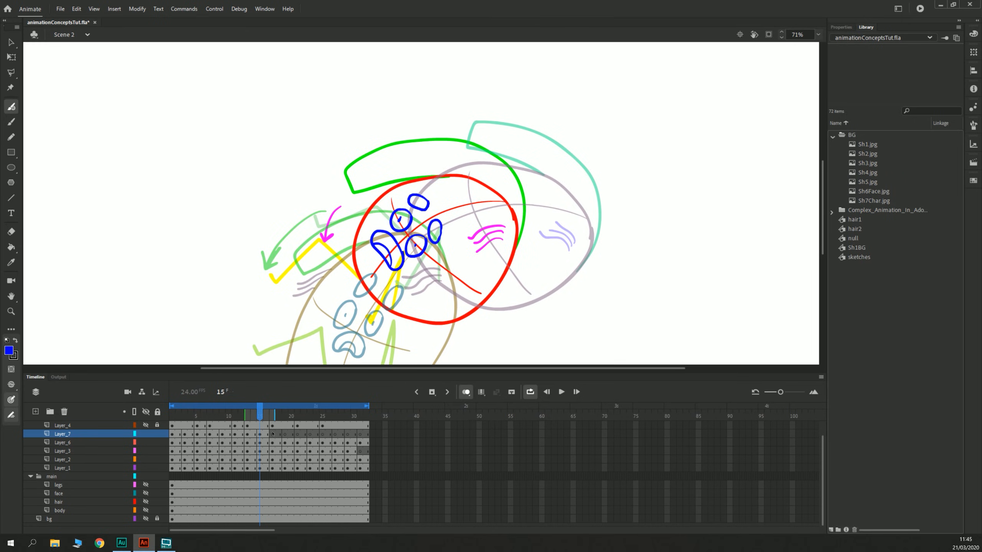
{"action": "left_click", "coordinate": [146, 425]}
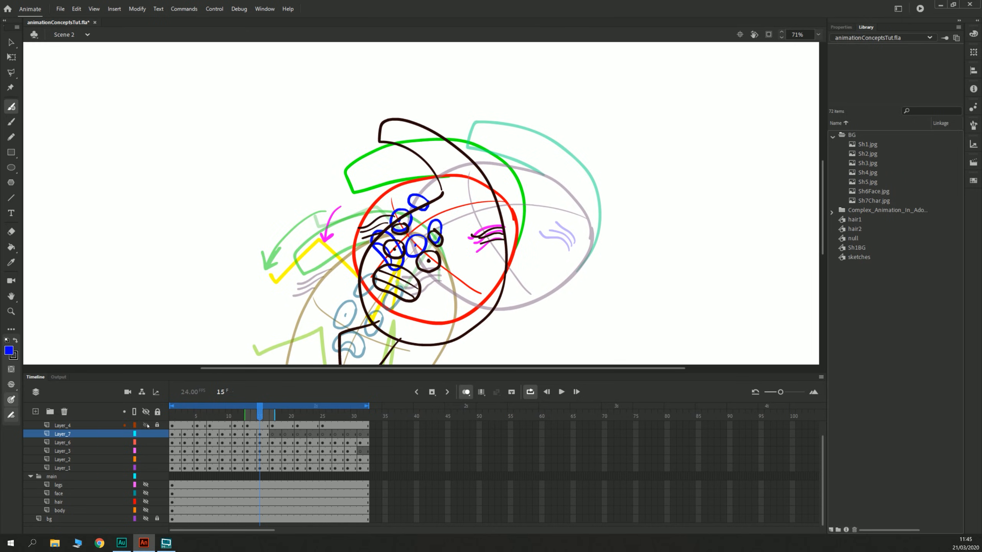
{"action": "left_click", "coordinate": [146, 424]}
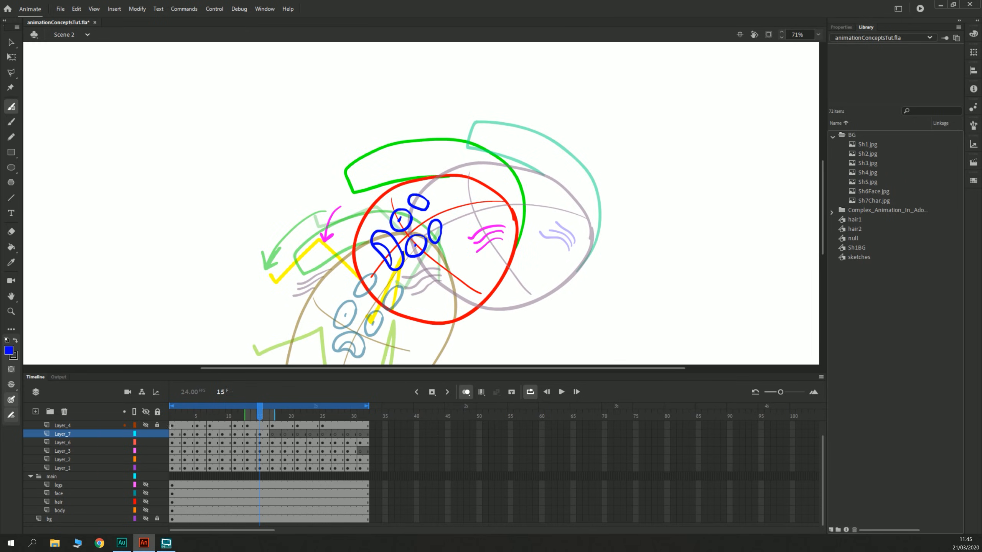
Step: Draw the blue face on frame 17 of Layer_7 over the previous frame's face, with pupils in the eyes and a long oval mouth
{"action": "left_click", "coordinate": [272, 433]}
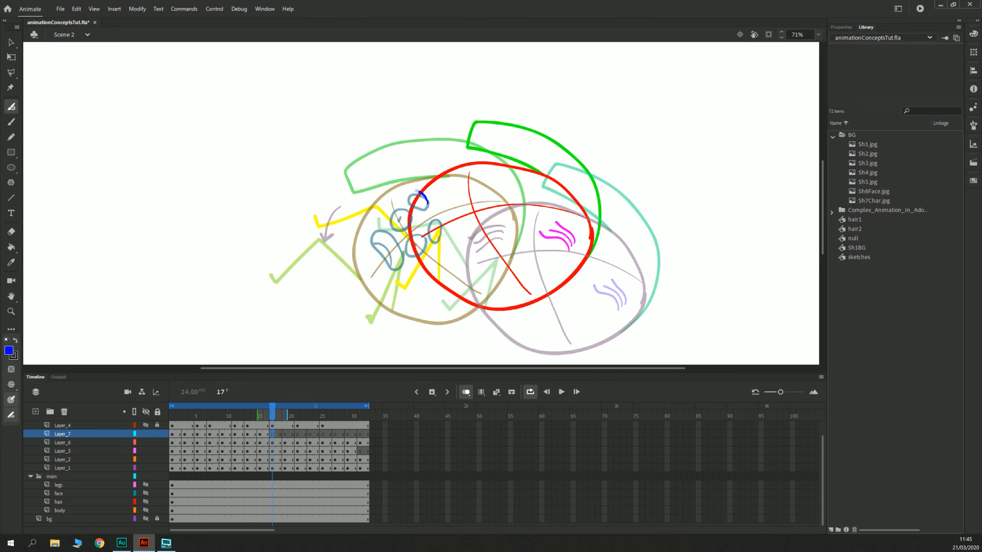
{"action": "mouse_move", "coordinate": [422, 191]}
{"action": "left_mouse_down"}
{"action": "mouse_move", "coordinate": [409, 206]}
{"action": "mouse_move", "coordinate": [427, 200]}
{"action": "mouse_move", "coordinate": [431, 243]}
{"action": "mouse_move", "coordinate": [440, 231]}
{"action": "mouse_move", "coordinate": [402, 205]}
{"action": "mouse_move", "coordinate": [397, 227]}
{"action": "mouse_move", "coordinate": [411, 215]}
{"action": "mouse_move", "coordinate": [422, 234]}
{"action": "mouse_move", "coordinate": [404, 258]}
{"action": "mouse_move", "coordinate": [428, 236]}
{"action": "mouse_move", "coordinate": [393, 239]}
{"action": "mouse_move", "coordinate": [370, 226]}
{"action": "mouse_move", "coordinate": [385, 267]}
{"action": "mouse_move", "coordinate": [403, 259]}
{"action": "left_mouse_up"}
{"action": "left_click", "coordinate": [400, 218]}
{"action": "left_click", "coordinate": [415, 243]}
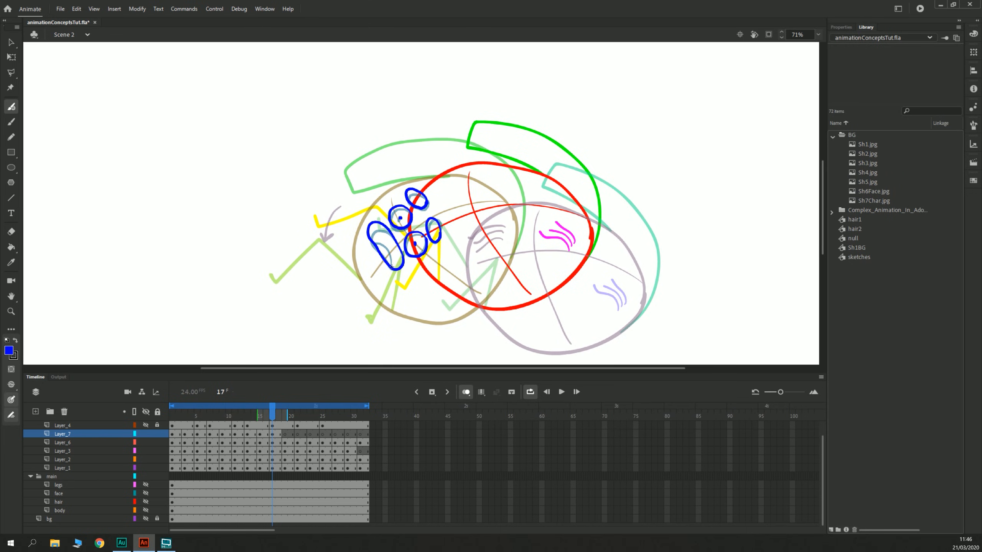
{"action": "key", "text": "v"}
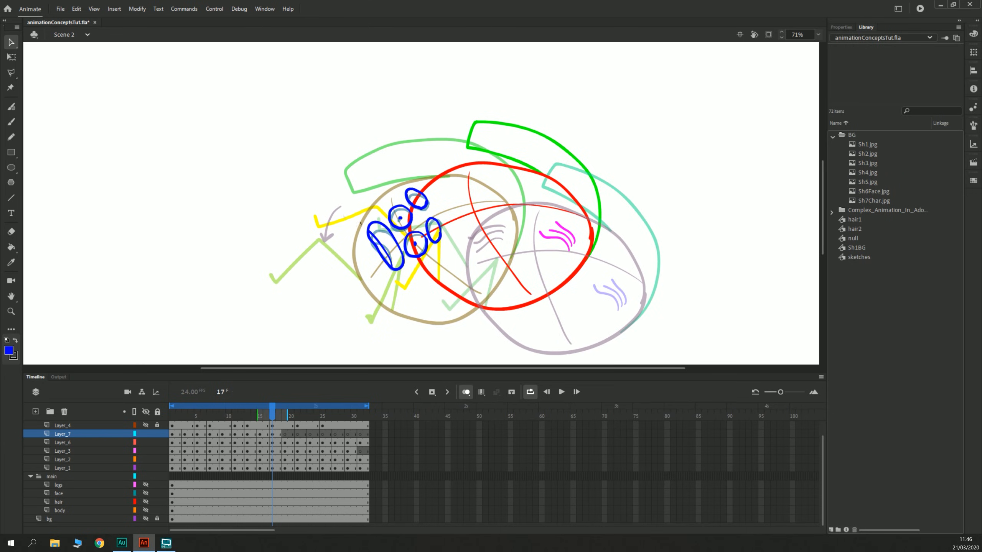
Step: Rotate the frame 17 face on Layer_7 slightly clockwise and move it right and up onto the upper part of the red body
{"action": "left_click", "coordinate": [274, 434]}
{"action": "key", "text": "q"}
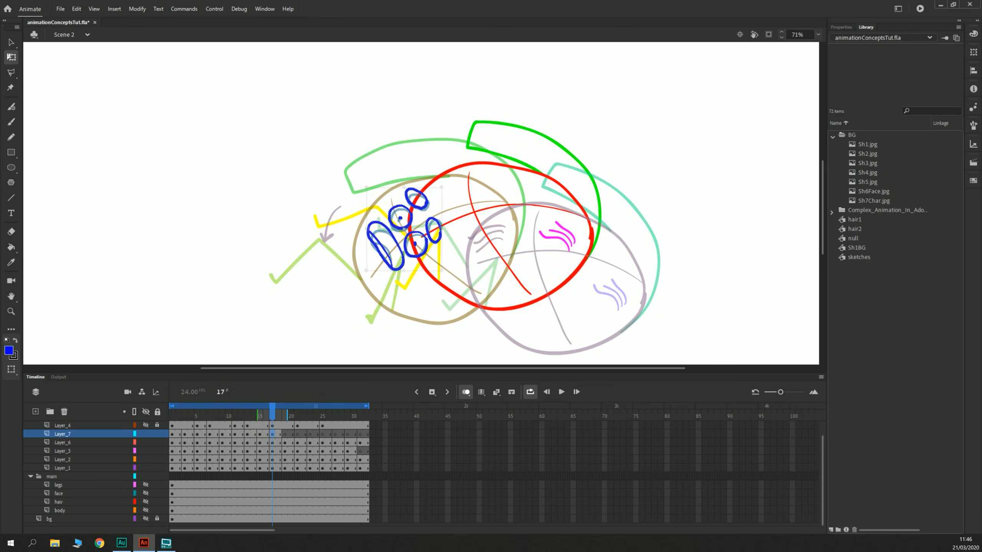
{"action": "left_click_drag", "start_coordinate": [364, 186], "coordinate": [372, 180]}
{"action": "key", "text": "shift+Right"}
{"action": "key", "text": "shift+Right"}
{"action": "key", "text": "shift+Right"}
{"action": "key", "text": "shift+Right"}
{"action": "key", "text": "shift+Right"}
{"action": "key", "text": "shift+Right"}
{"action": "key", "text": "shift+Right"}
{"action": "key", "text": "shift+Right"}
{"action": "key", "text": "shift+Right"}
{"action": "key", "text": "shift+Right"}
{"action": "key", "text": "shift+Right"}
{"action": "key", "text": "shift+Right"}
{"action": "key", "text": "shift+Right"}
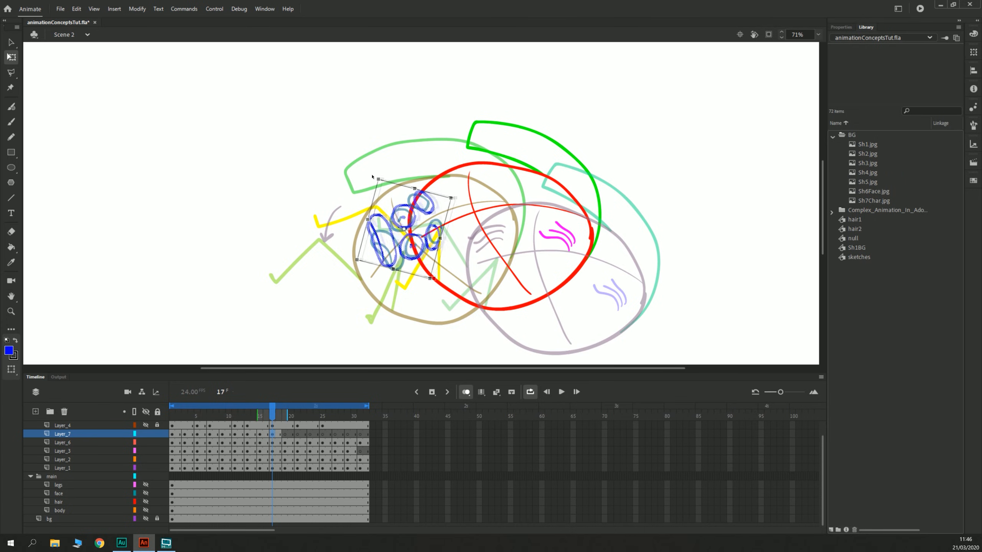
{"action": "key", "text": "shift+Up"}
{"action": "key", "text": "shift+Right"}
{"action": "key", "text": "shift+Right"}
{"action": "key", "text": "shift+Right"}
{"action": "key", "text": "shift+Right"}
{"action": "key", "text": "shift+Up"}
{"action": "key", "text": "shift+Up"}
{"action": "key", "text": "shift+Up"}
{"action": "key", "text": "shift+Up"}
{"action": "key", "text": "shift+Right"}
{"action": "key", "text": "shift+Right"}
{"action": "key", "text": "shift+Up"}
{"action": "key", "text": "shift+Up"}
{"action": "key", "text": "shift+Up"}
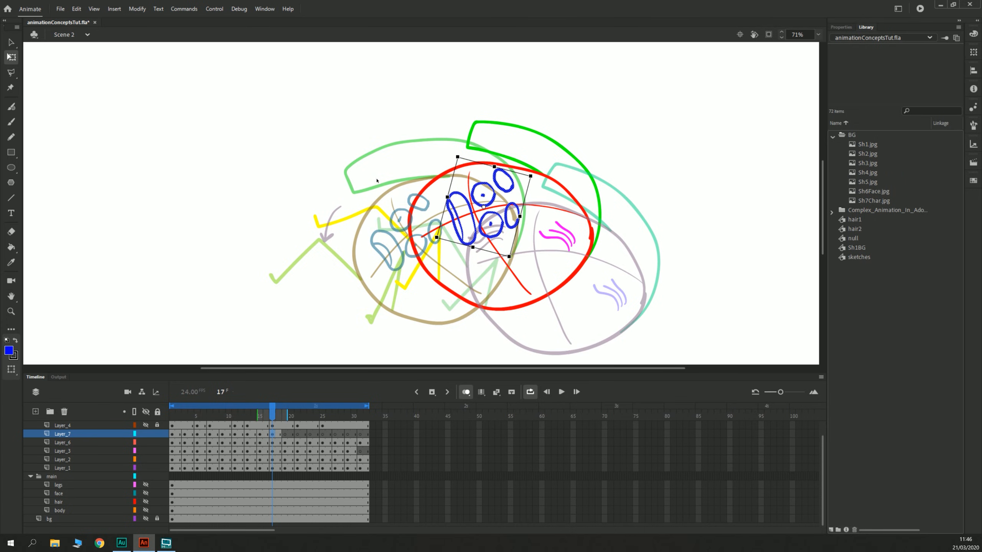
Step: Squash and rotate the frame 17 face further, widen it slightly, and nudge it into place along the red body's guide lines
{"action": "left_click_drag", "start_coordinate": [473, 247], "coordinate": [475, 240]}
{"action": "left_click_drag", "start_coordinate": [455, 161], "coordinate": [461, 168]}
{"action": "key", "text": "shift+Right"}
{"action": "key", "text": "shift+Right"}
{"action": "key", "text": "shift+Right"}
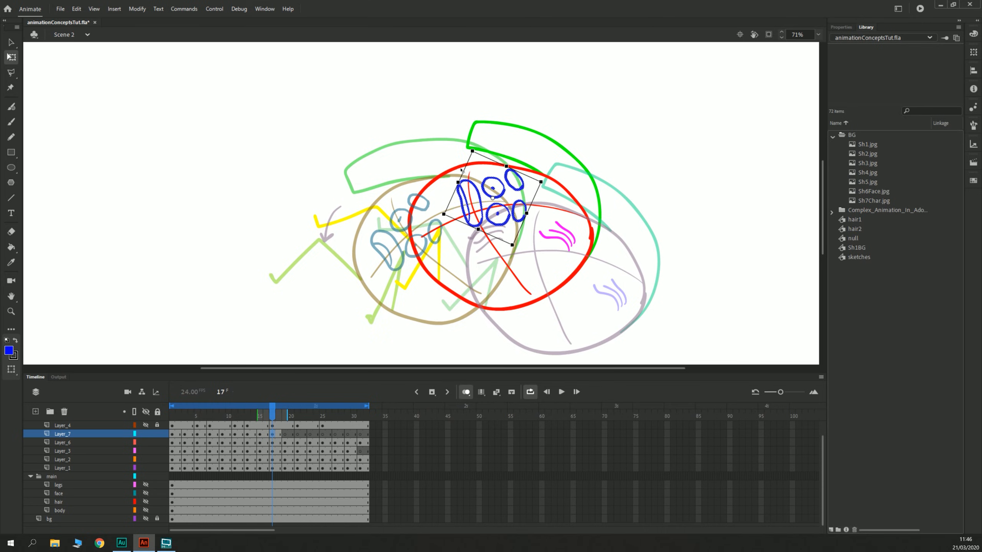
{"action": "key", "text": "shift+Left"}
{"action": "key", "text": "shift+Left"}
{"action": "key", "text": "shift+Right"}
{"action": "key", "text": "shift+Right"}
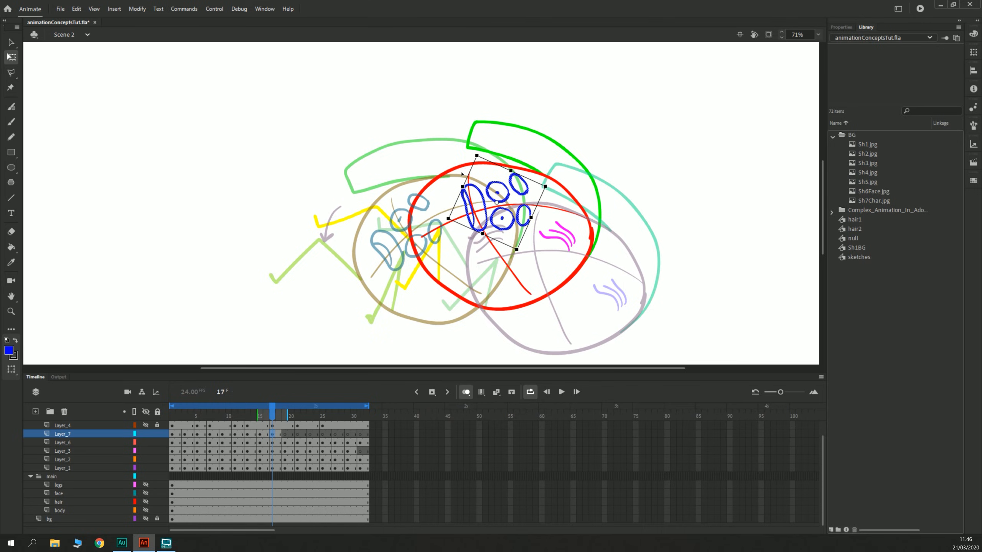
{"action": "key", "text": "Down"}
{"action": "key", "text": "Down"}
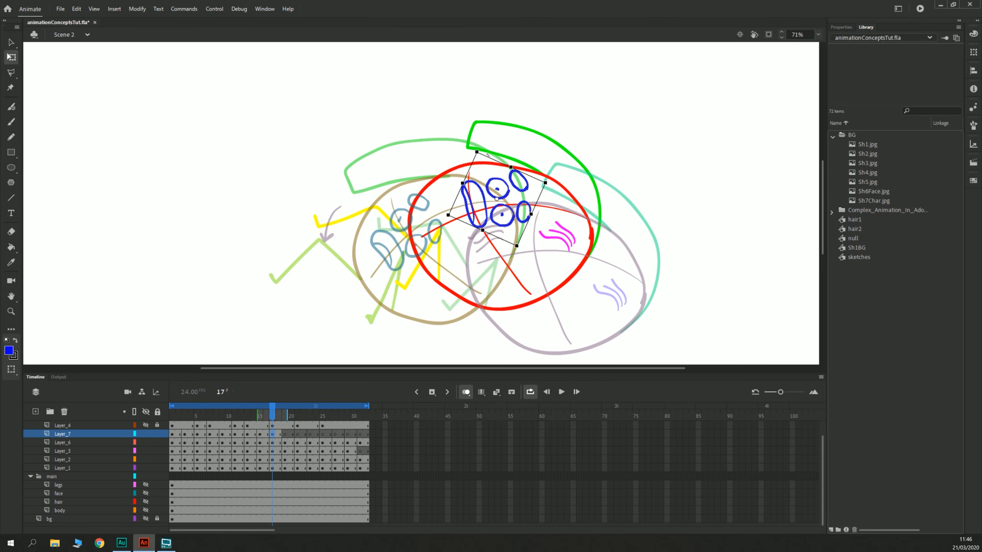
{"action": "left_click_drag", "start_coordinate": [476, 151], "coordinate": [458, 179]}
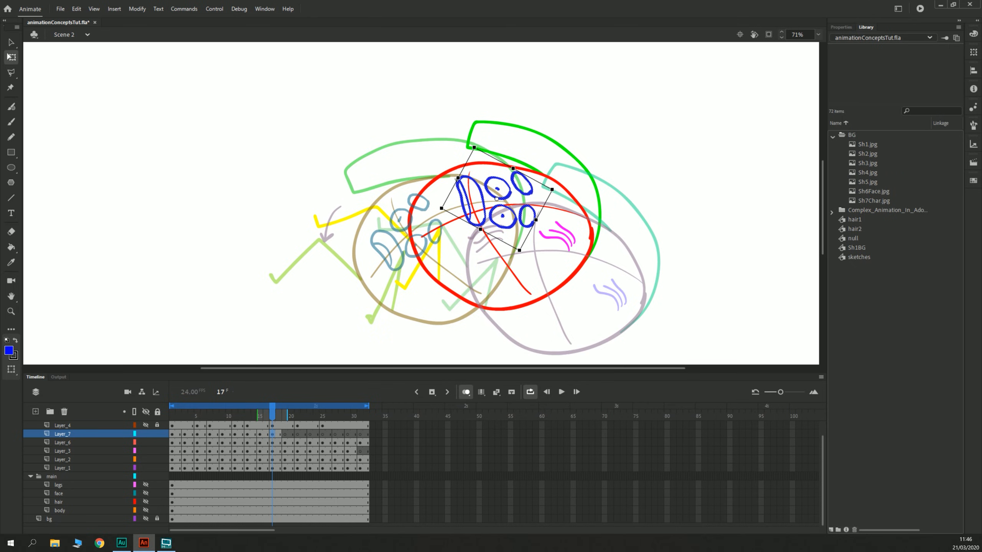
{"action": "key", "text": "Right"}
{"action": "key", "text": "Right"}
{"action": "key", "text": "Right"}
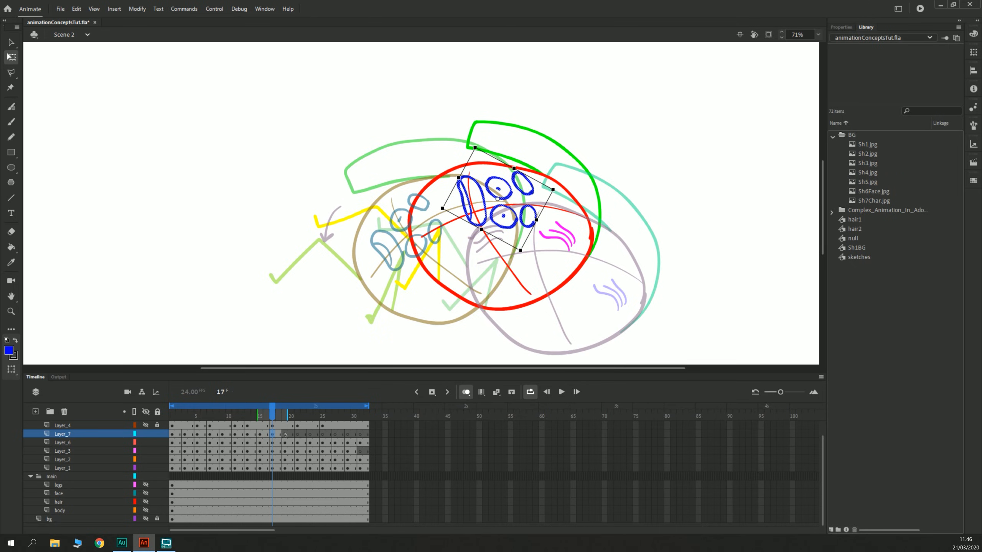
Step: Draw the blue face on frame 19 of Layer_7 around the red body's guide crossing, with four ovals, two pupils and an upright oval mouth
{"action": "left_click", "coordinate": [285, 434]}
{"action": "left_click_drag", "start_coordinate": [366, 324], "coordinate": [267, 272]}
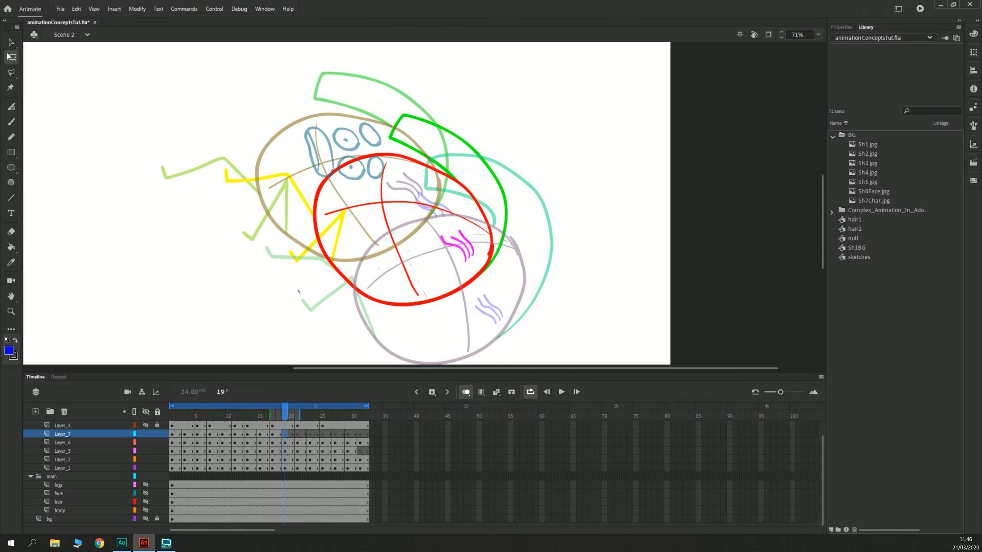
{"action": "key", "text": "b"}
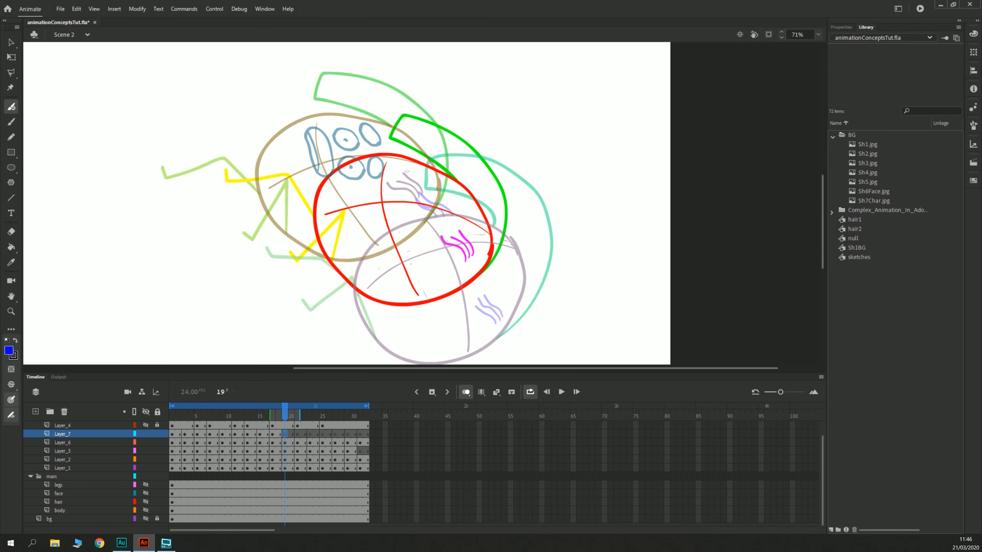
{"action": "mouse_move", "coordinate": [424, 188]}
{"action": "left_mouse_down"}
{"action": "mouse_move", "coordinate": [407, 182]}
{"action": "mouse_move", "coordinate": [421, 200]}
{"action": "mouse_move", "coordinate": [424, 185]}
{"action": "mouse_move", "coordinate": [427, 232]}
{"action": "mouse_move", "coordinate": [425, 217]}
{"action": "mouse_move", "coordinate": [383, 197]}
{"action": "mouse_move", "coordinate": [401, 187]}
{"action": "mouse_move", "coordinate": [386, 233]}
{"action": "mouse_move", "coordinate": [404, 219]}
{"action": "left_mouse_up"}
{"action": "left_click", "coordinate": [392, 190]}
{"action": "left_click", "coordinate": [393, 221]}
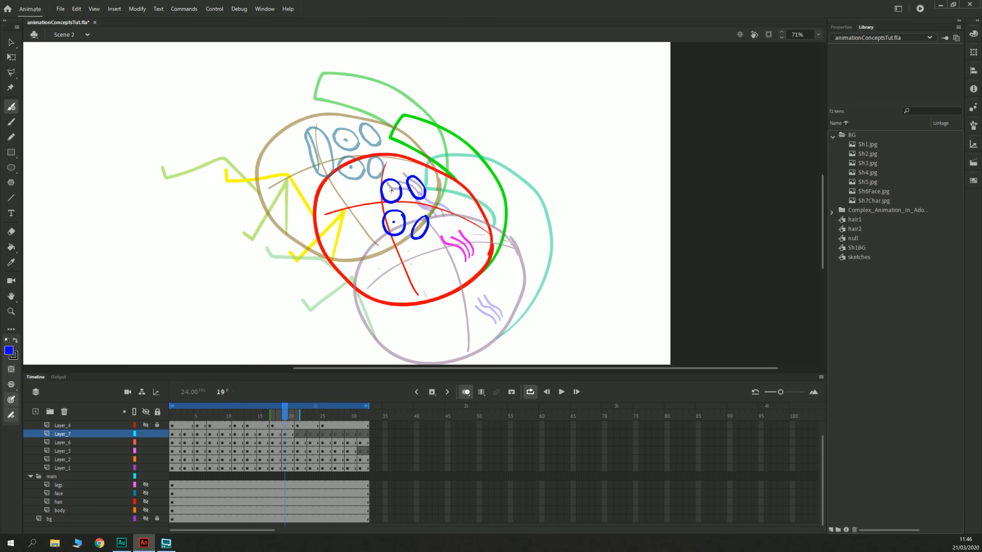
{"action": "mouse_move", "coordinate": [370, 183]}
{"action": "left_mouse_down"}
{"action": "mouse_move", "coordinate": [376, 204]}
{"action": "mouse_move", "coordinate": [362, 227]}
{"action": "mouse_move", "coordinate": [352, 195]}
{"action": "mouse_move", "coordinate": [368, 180]}
{"action": "left_mouse_up"}
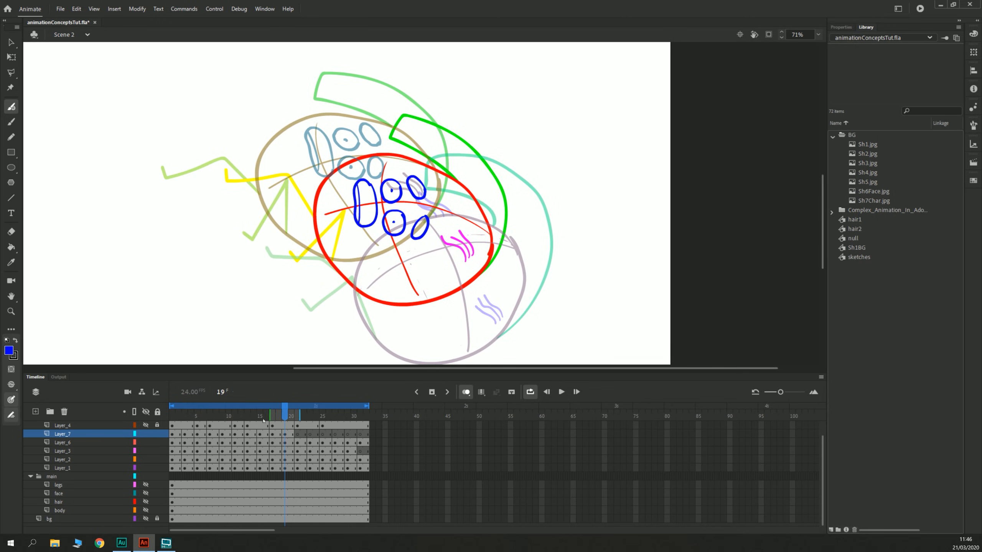
Step: Draw a narrow, tilted blue face on frame 21 of Layer_7 at the red body's upper guide lines, with eye ovals, pupils and a slim mouth
{"action": "left_click", "coordinate": [298, 434]}
{"action": "left_click_drag", "start_coordinate": [304, 335], "coordinate": [278, 297]}
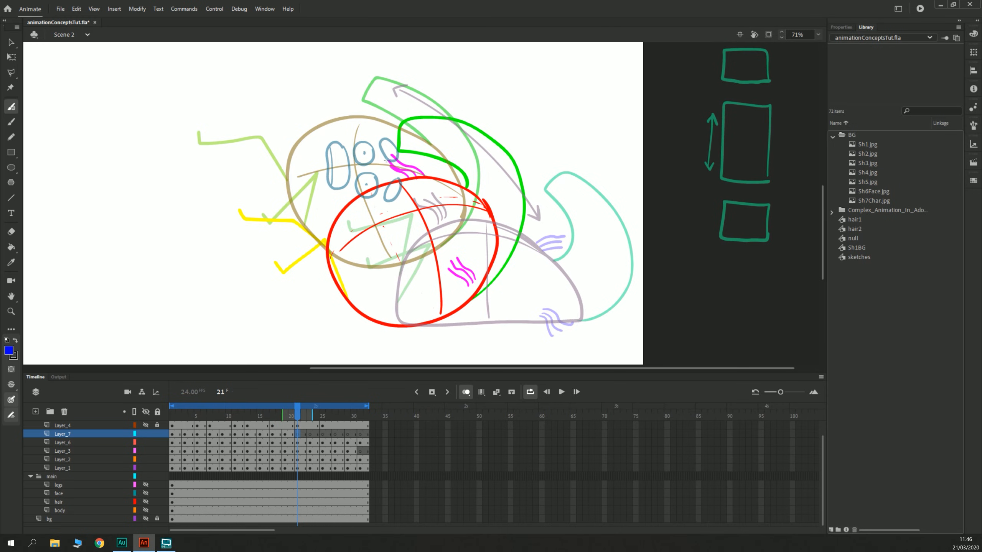
{"action": "mouse_move", "coordinate": [439, 224]}
{"action": "left_mouse_down"}
{"action": "mouse_move", "coordinate": [424, 213]}
{"action": "mouse_move", "coordinate": [430, 234]}
{"action": "mouse_move", "coordinate": [442, 226]}
{"action": "mouse_move", "coordinate": [422, 186]}
{"action": "mouse_move", "coordinate": [410, 185]}
{"action": "mouse_move", "coordinate": [419, 236]}
{"action": "mouse_move", "coordinate": [402, 193]}
{"action": "mouse_move", "coordinate": [397, 207]}
{"action": "mouse_move", "coordinate": [406, 198]}
{"action": "left_mouse_up"}
{"action": "mouse_move", "coordinate": [403, 240]}
{"action": "left_mouse_down"}
{"action": "mouse_move", "coordinate": [387, 200]}
{"action": "mouse_move", "coordinate": [400, 244]}
{"action": "mouse_move", "coordinate": [403, 236]}
{"action": "left_mouse_up"}
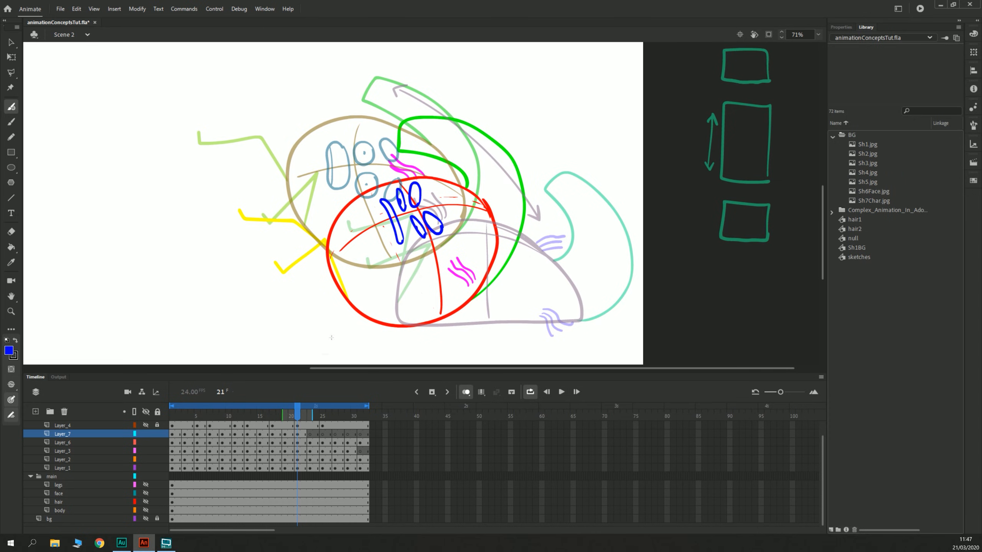
Step: Show the Layer_4 sketch, compare it with the rough drawings around frames 21 to 23, and hide it again
{"action": "left_click", "coordinate": [310, 433]}
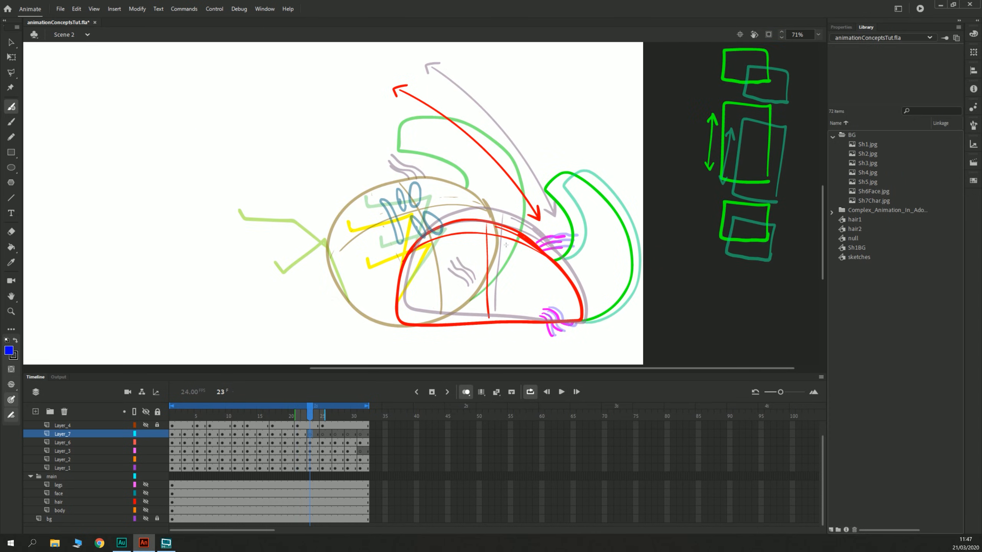
{"action": "left_click", "coordinate": [146, 424]}
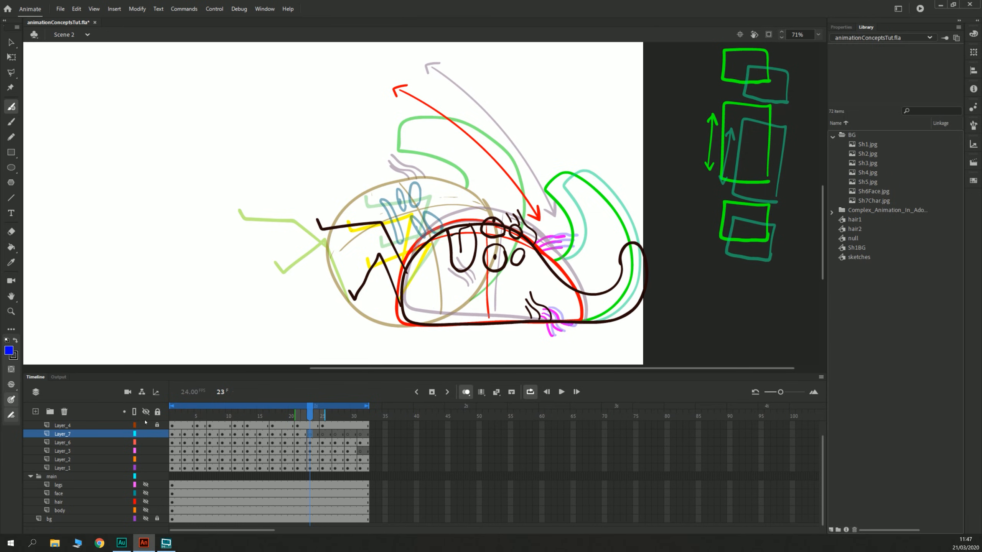
{"action": "left_click", "coordinate": [297, 427]}
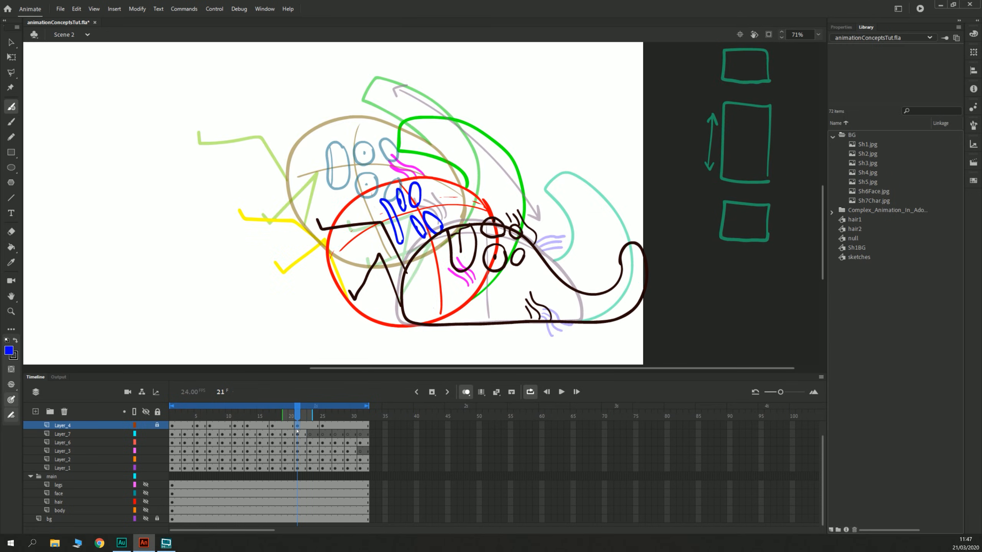
{"action": "left_click_drag", "start_coordinate": [286, 424], "coordinate": [282, 428]}
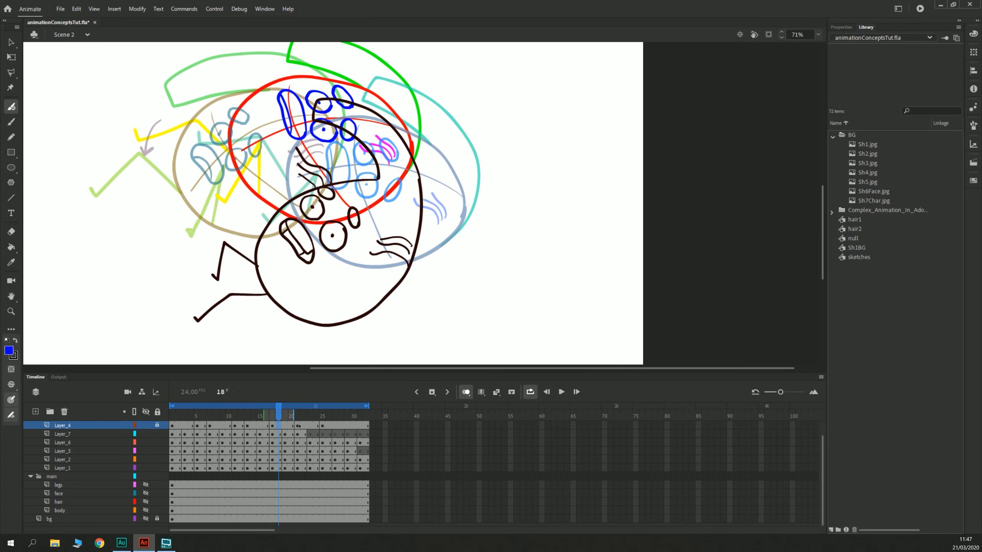
{"action": "left_click", "coordinate": [298, 425]}
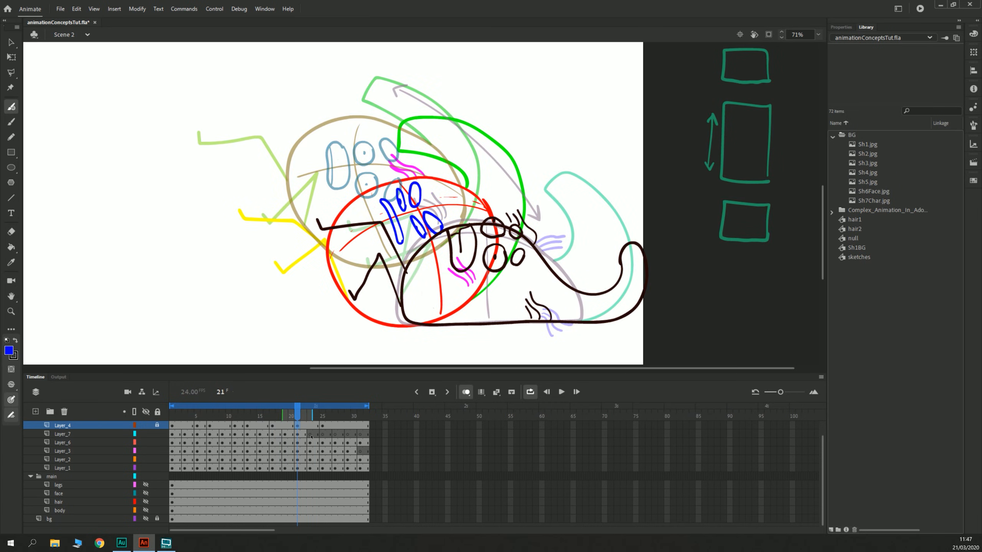
{"action": "left_click", "coordinate": [311, 434]}
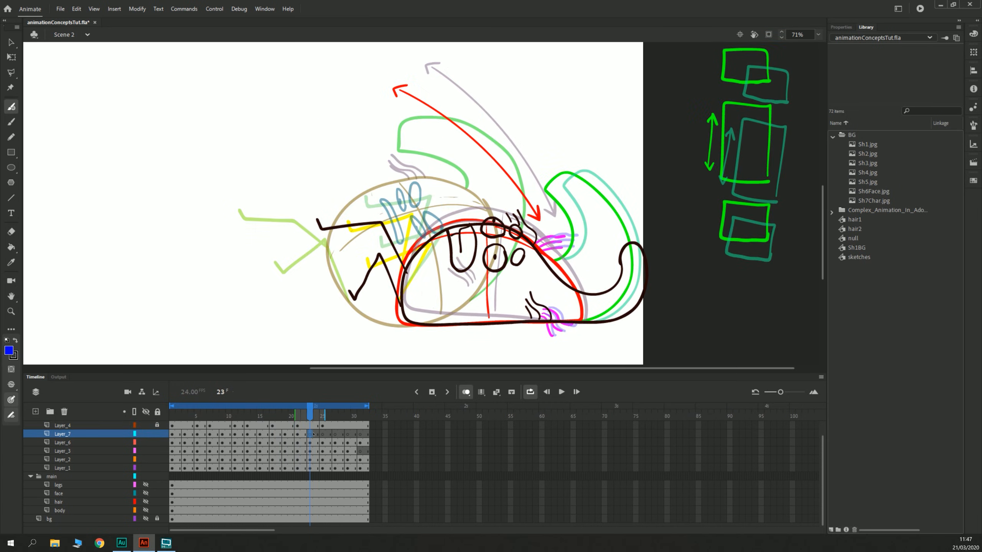
{"action": "left_click", "coordinate": [134, 424]}
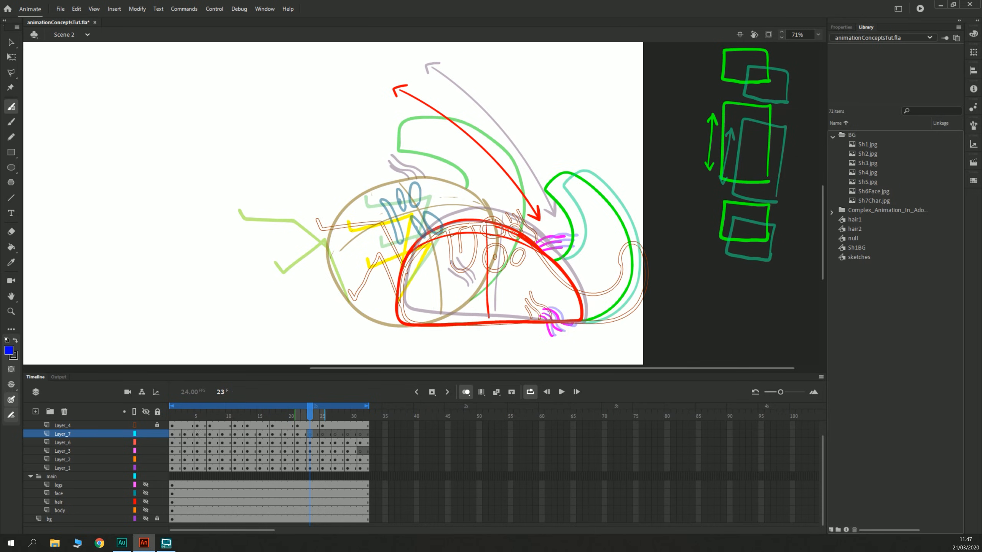
{"action": "left_click", "coordinate": [146, 425]}
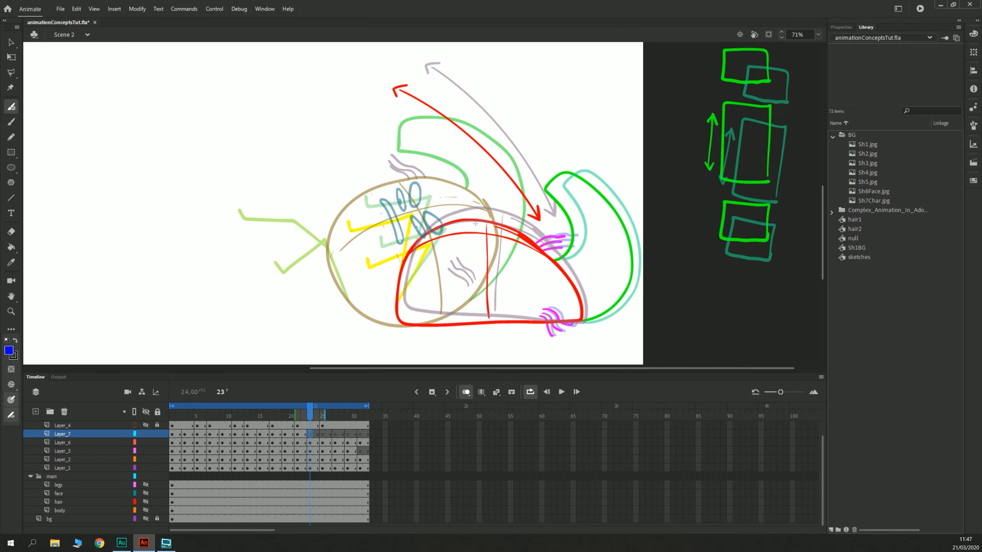
Step: Draw the blue face on frame 23 of Layer_7 at the top of the flattened red body, with a U-shaped mouth, two eyes and small ovals
{"action": "mouse_move", "coordinate": [477, 220]}
{"action": "left_mouse_down"}
{"action": "mouse_move", "coordinate": [472, 249]}
{"action": "mouse_move", "coordinate": [460, 256]}
{"action": "mouse_move", "coordinate": [459, 224]}
{"action": "left_mouse_up"}
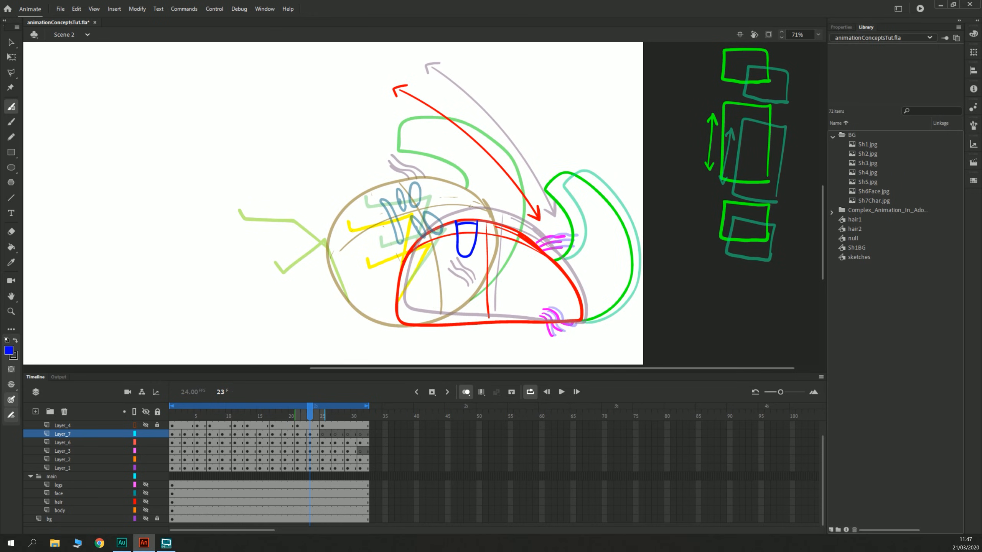
{"action": "mouse_move", "coordinate": [477, 224]}
{"action": "left_mouse_down"}
{"action": "mouse_move", "coordinate": [458, 226]}
{"action": "mouse_move", "coordinate": [466, 244]}
{"action": "left_mouse_up"}
{"action": "mouse_move", "coordinate": [501, 238]}
{"action": "left_mouse_down"}
{"action": "mouse_move", "coordinate": [481, 250]}
{"action": "mouse_move", "coordinate": [491, 258]}
{"action": "mouse_move", "coordinate": [501, 251]}
{"action": "mouse_move", "coordinate": [504, 226]}
{"action": "left_mouse_up"}
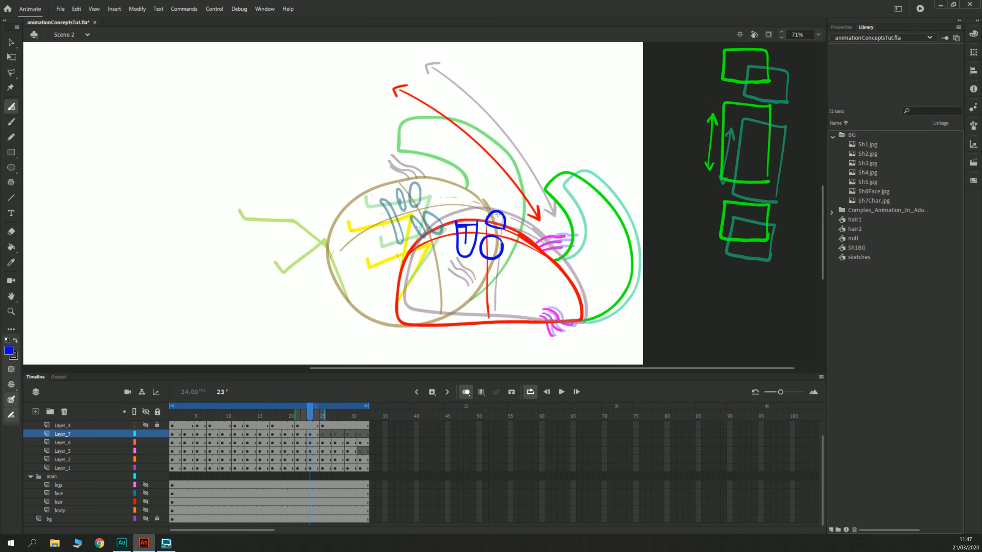
{"action": "left_click", "coordinate": [492, 245]}
{"action": "mouse_move", "coordinate": [509, 254]}
{"action": "left_mouse_down"}
{"action": "mouse_move", "coordinate": [517, 263]}
{"action": "mouse_move", "coordinate": [510, 254]}
{"action": "left_mouse_up"}
Step: Draw the blue face on frame 25 of Layer_7 slightly right of the previous one, with pupils and a tilted mouth, and play back the animation
{"action": "left_click", "coordinate": [325, 434]}
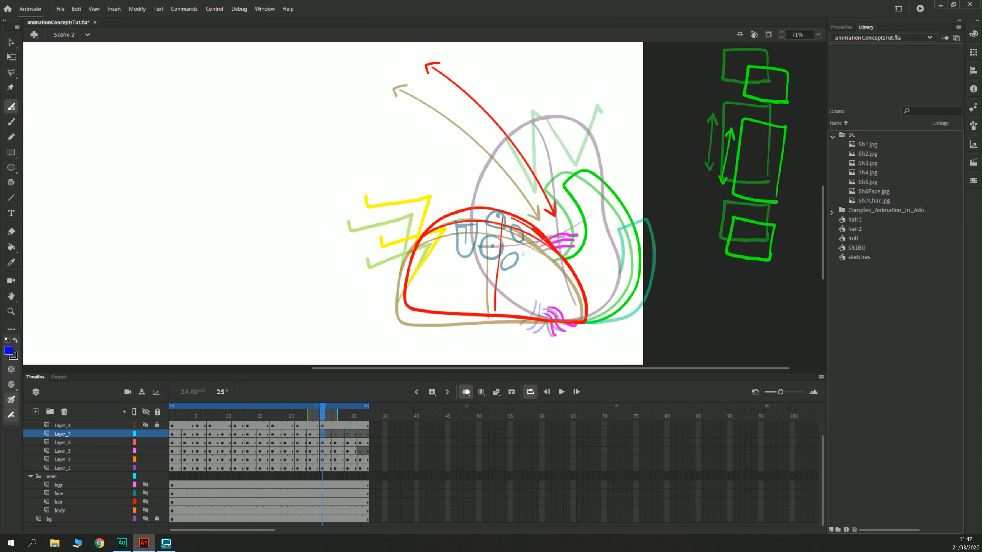
{"action": "mouse_move", "coordinate": [521, 261]}
{"action": "left_mouse_down"}
{"action": "mouse_move", "coordinate": [537, 223]}
{"action": "mouse_move", "coordinate": [528, 237]}
{"action": "mouse_move", "coordinate": [513, 222]}
{"action": "mouse_move", "coordinate": [521, 224]}
{"action": "mouse_move", "coordinate": [511, 214]}
{"action": "mouse_move", "coordinate": [521, 206]}
{"action": "mouse_move", "coordinate": [526, 226]}
{"action": "mouse_move", "coordinate": [517, 206]}
{"action": "mouse_move", "coordinate": [525, 213]}
{"action": "mouse_move", "coordinate": [495, 262]}
{"action": "left_mouse_up"}
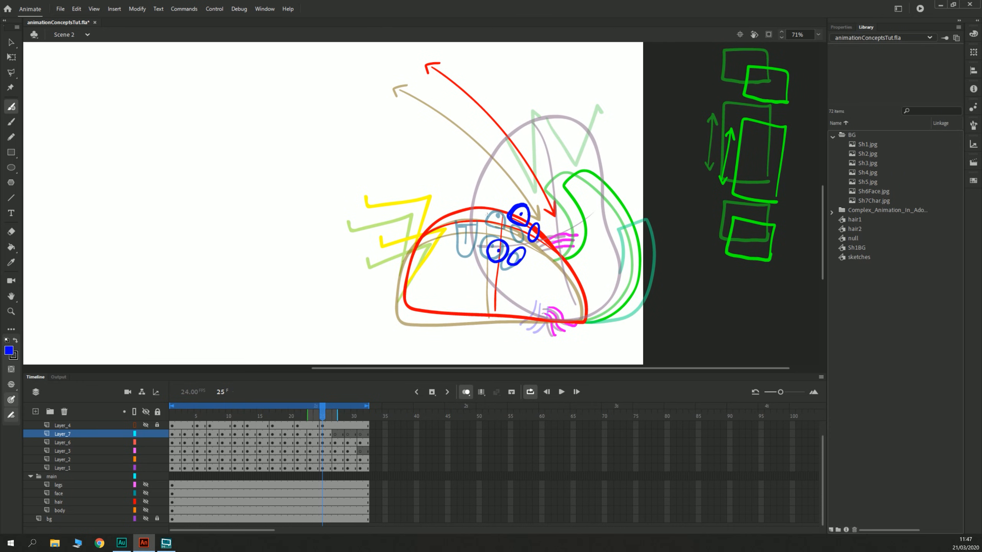
{"action": "mouse_move", "coordinate": [497, 211]}
{"action": "left_mouse_down"}
{"action": "mouse_move", "coordinate": [479, 240]}
{"action": "mouse_move", "coordinate": [470, 235]}
{"action": "mouse_move", "coordinate": [496, 213]}
{"action": "left_mouse_up"}
{"action": "key", "text": "Return"}
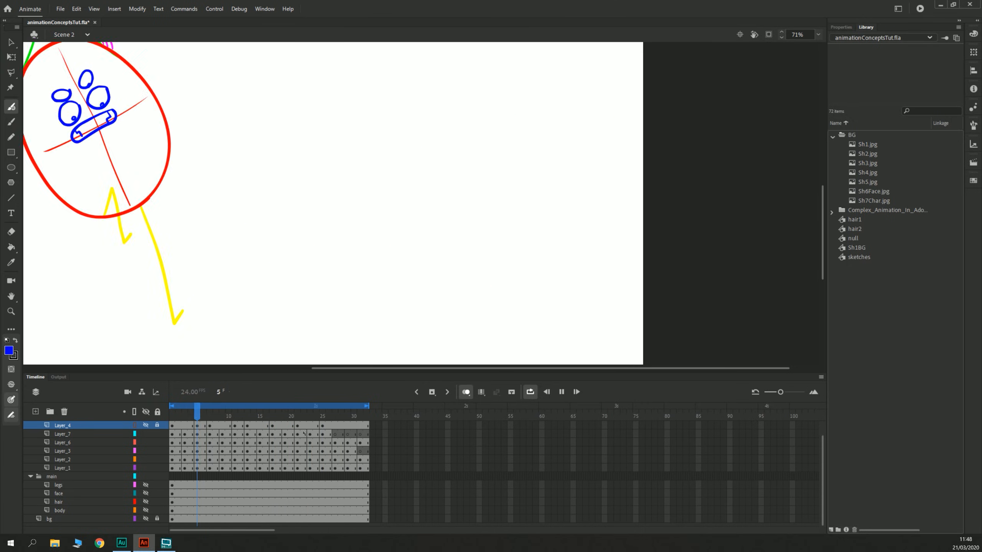
Step: Draw the upside-down blue face on frame 27 of Layer_7 along the red body's guides, with two small ovals, two pupilled eyes and a toothed mouth
{"action": "left_click", "coordinate": [335, 434]}
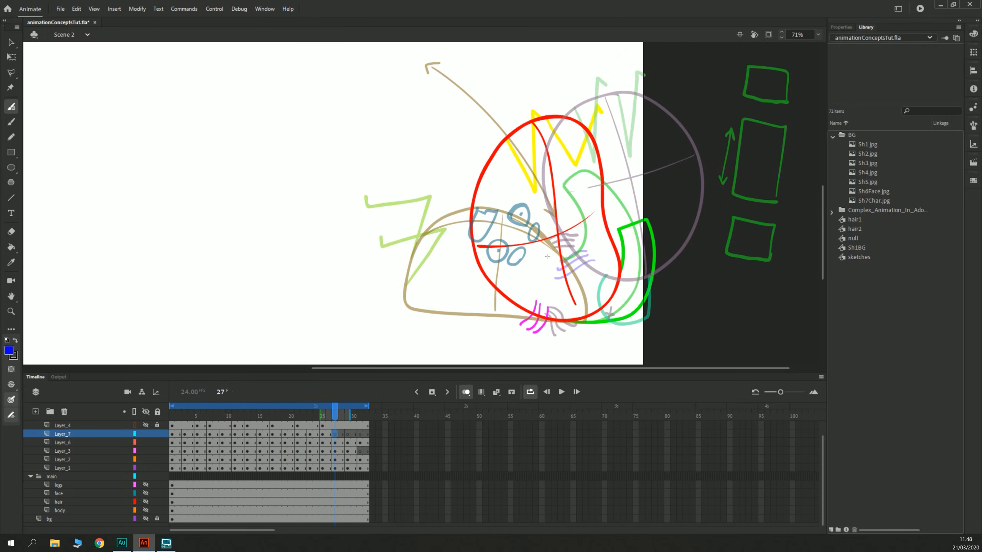
{"action": "mouse_move", "coordinate": [537, 258]}
{"action": "left_mouse_down"}
{"action": "mouse_move", "coordinate": [569, 244]}
{"action": "mouse_move", "coordinate": [578, 250]}
{"action": "mouse_move", "coordinate": [579, 229]}
{"action": "left_mouse_up"}
{"action": "key", "text": "shift+h"}
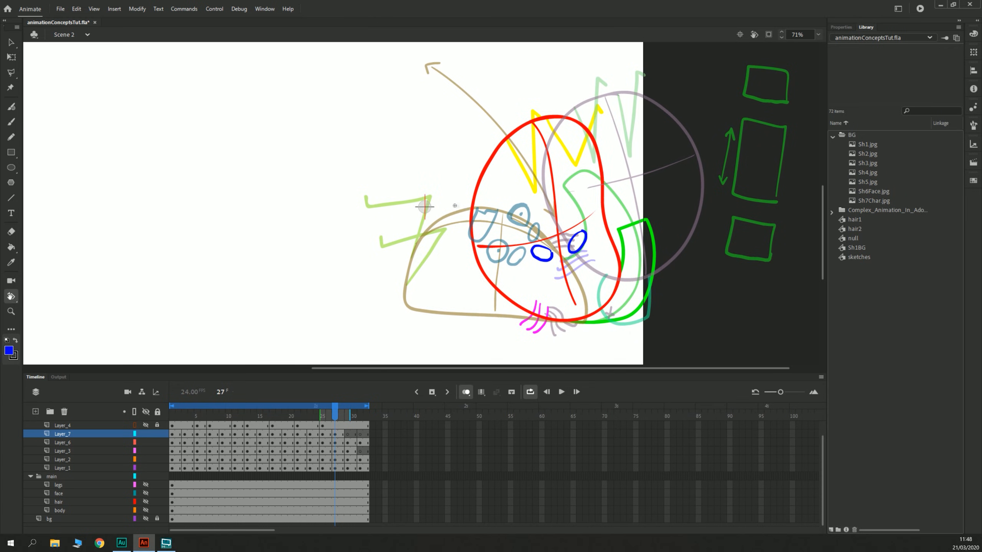
{"action": "left_click", "coordinate": [531, 221]}
{"action": "mouse_move", "coordinate": [479, 139]}
{"action": "left_mouse_down"}
{"action": "mouse_move", "coordinate": [377, 245]}
{"action": "mouse_move", "coordinate": [575, 268]}
{"action": "left_mouse_up"}
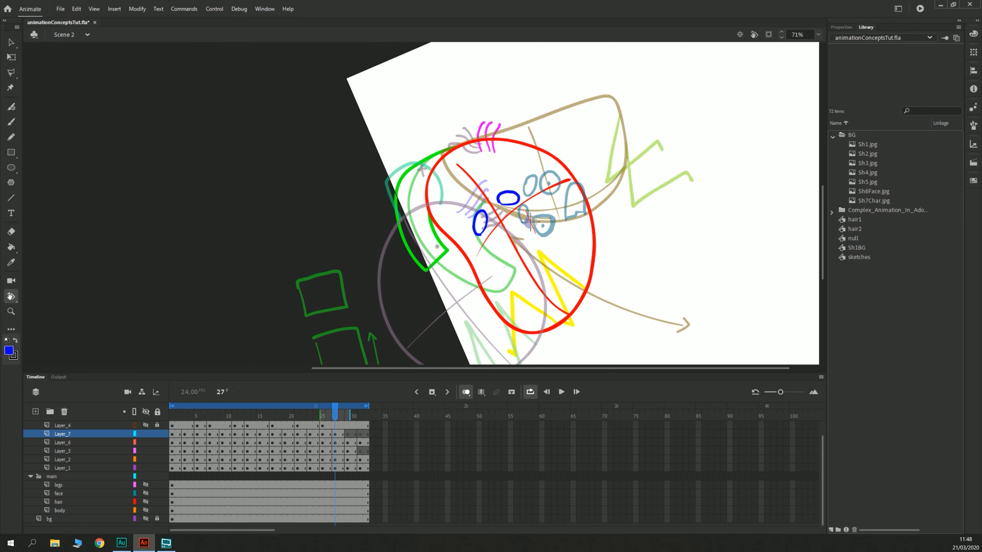
{"action": "key", "text": "b"}
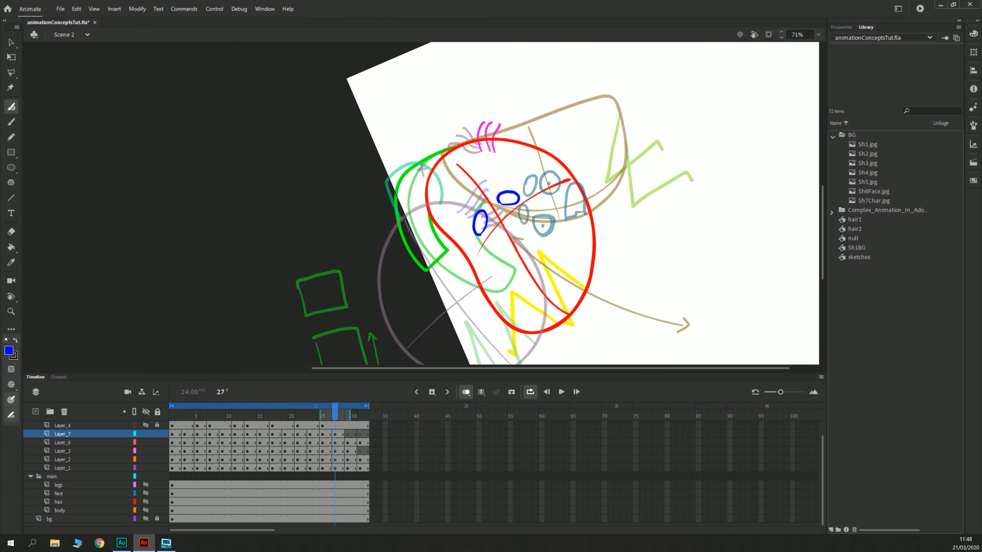
{"action": "mouse_move", "coordinate": [496, 232]}
{"action": "left_mouse_down"}
{"action": "mouse_move", "coordinate": [485, 252]}
{"action": "mouse_move", "coordinate": [500, 250]}
{"action": "mouse_move", "coordinate": [506, 217]}
{"action": "mouse_move", "coordinate": [513, 238]}
{"action": "mouse_move", "coordinate": [524, 225]}
{"action": "mouse_move", "coordinate": [514, 225]}
{"action": "mouse_move", "coordinate": [518, 245]}
{"action": "mouse_move", "coordinate": [497, 260]}
{"action": "mouse_move", "coordinate": [499, 281]}
{"action": "mouse_move", "coordinate": [534, 265]}
{"action": "mouse_move", "coordinate": [539, 249]}
{"action": "mouse_move", "coordinate": [528, 245]}
{"action": "mouse_move", "coordinate": [535, 257]}
{"action": "mouse_move", "coordinate": [505, 277]}
{"action": "left_mouse_up"}
{"action": "left_click", "coordinate": [514, 224]}
{"action": "left_click", "coordinate": [492, 243]}
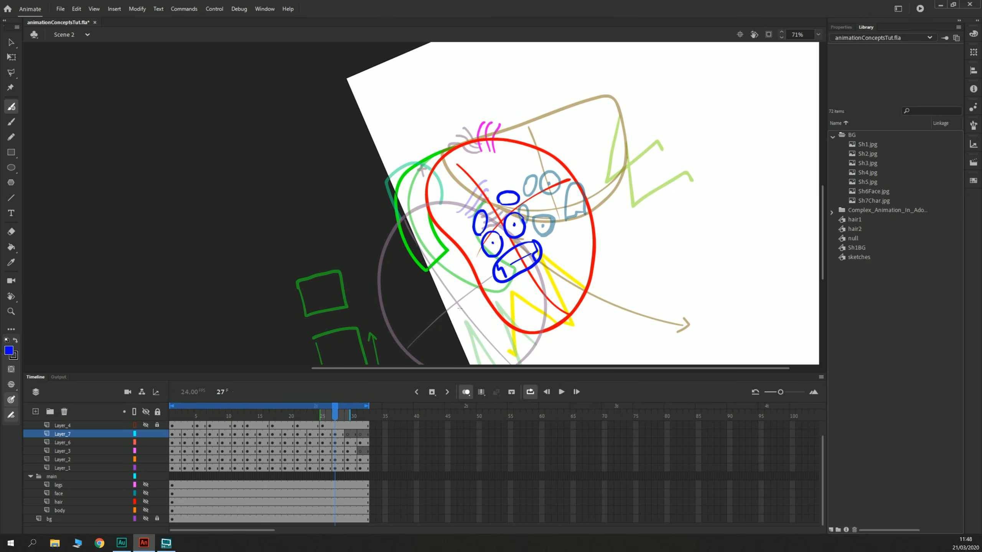
Step: Reuse the blue face from frame 27 on frame 29 of Layer_7, moving and rotating it onto the red body beneath the yellow legs
{"action": "key", "text": "shift+h"}
{"action": "left_click", "coordinate": [500, 247]}
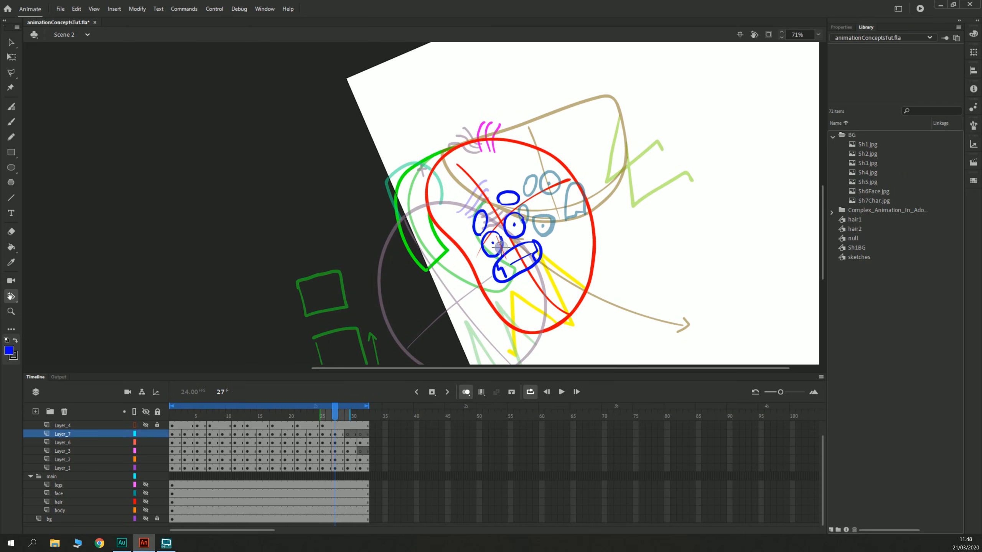
{"action": "left_click_drag", "start_coordinate": [436, 118], "coordinate": [361, 308]}
{"action": "scroll", "coordinate": [340, 331], "scroll_direction": "down", "scroll_amount": 3}
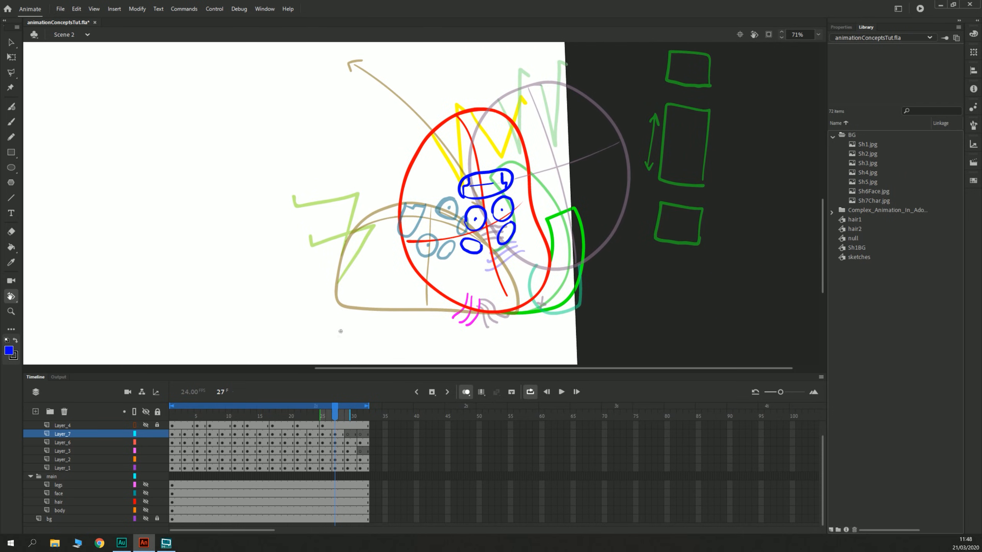
{"action": "left_click", "coordinate": [348, 434]}
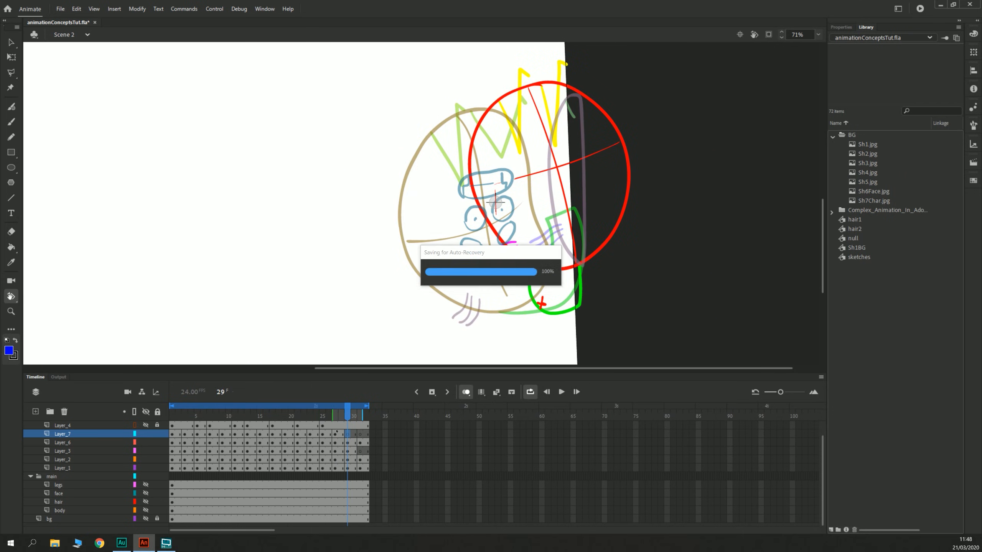
{"action": "left_click", "coordinate": [336, 433]}
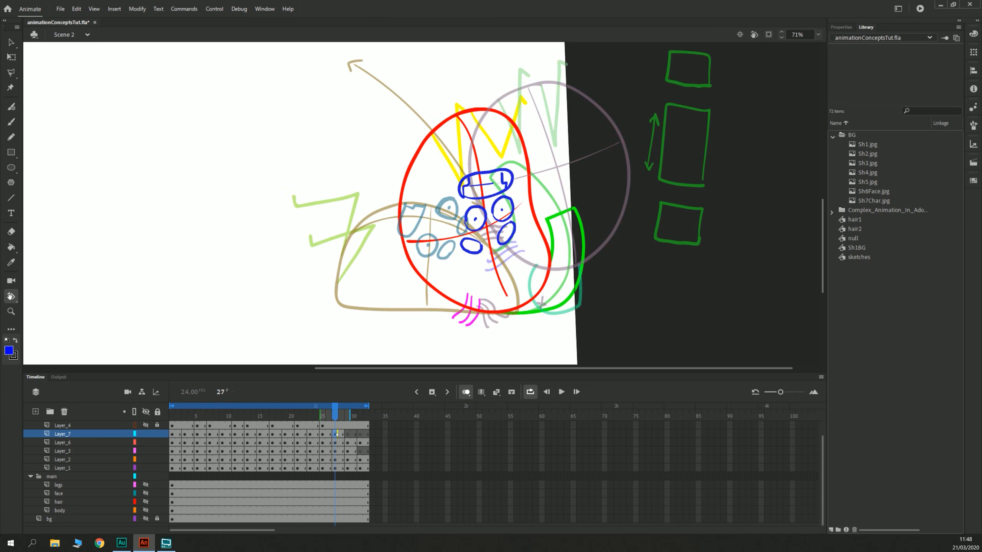
{"action": "left_click", "coordinate": [348, 434]}
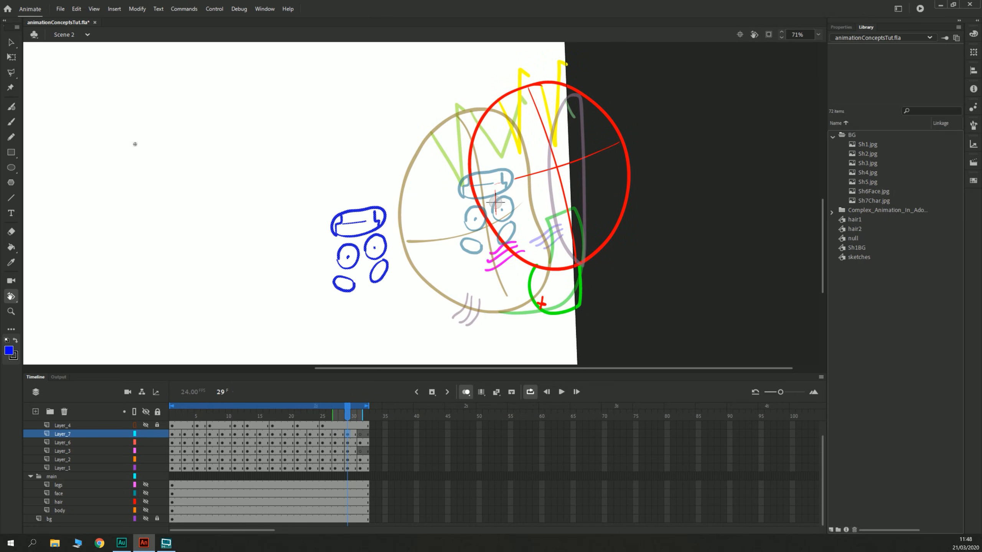
{"action": "key", "text": "q"}
{"action": "left_click_drag", "start_coordinate": [332, 293], "coordinate": [330, 281]}
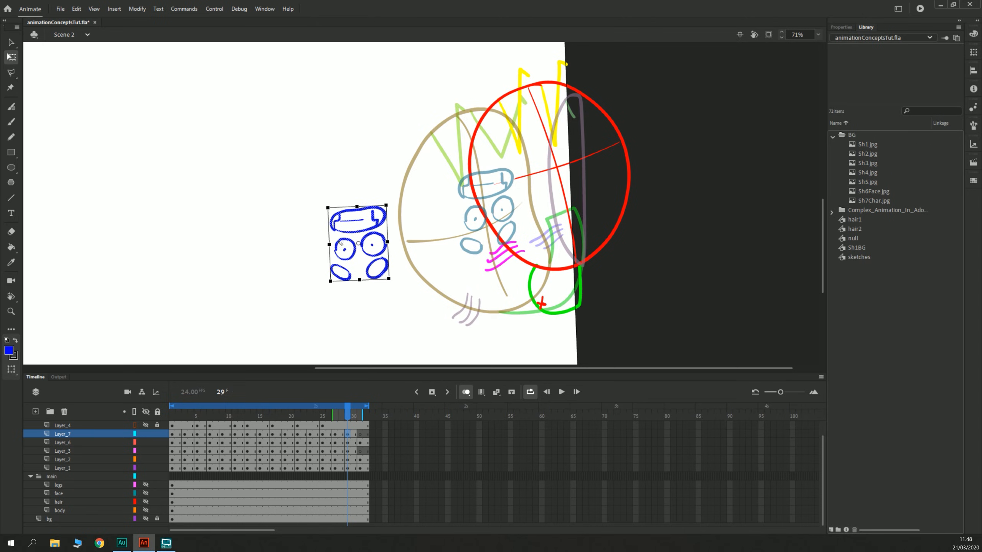
{"action": "left_click_drag", "start_coordinate": [342, 243], "coordinate": [541, 190]}
{"action": "left_click_drag", "start_coordinate": [527, 150], "coordinate": [517, 153]}
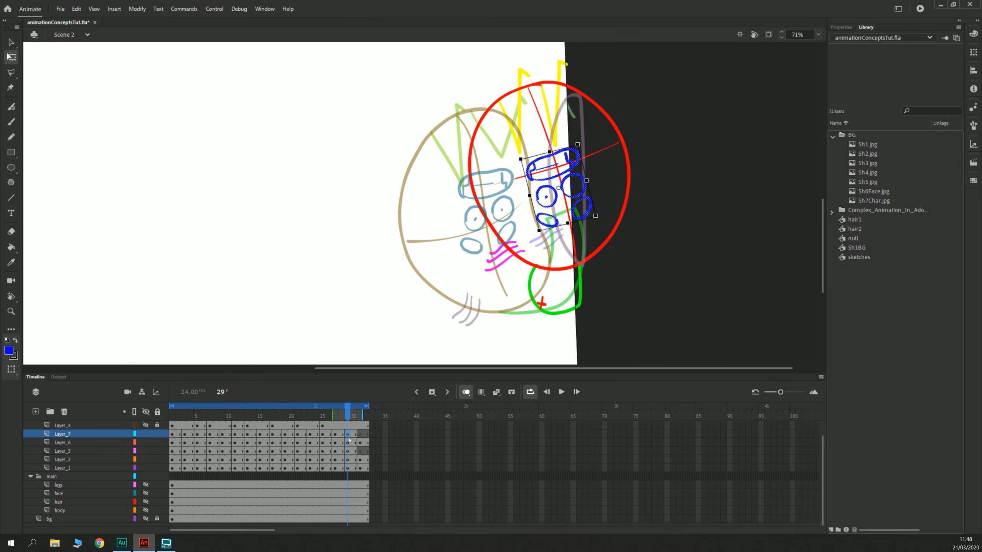
Step: Reset the stage rotation on frame 31, play back the whole animation and scrub through frames 15 to 22 to examine the motion
{"action": "left_click", "coordinate": [359, 406]}
{"action": "key", "text": "ctrl+minus"}
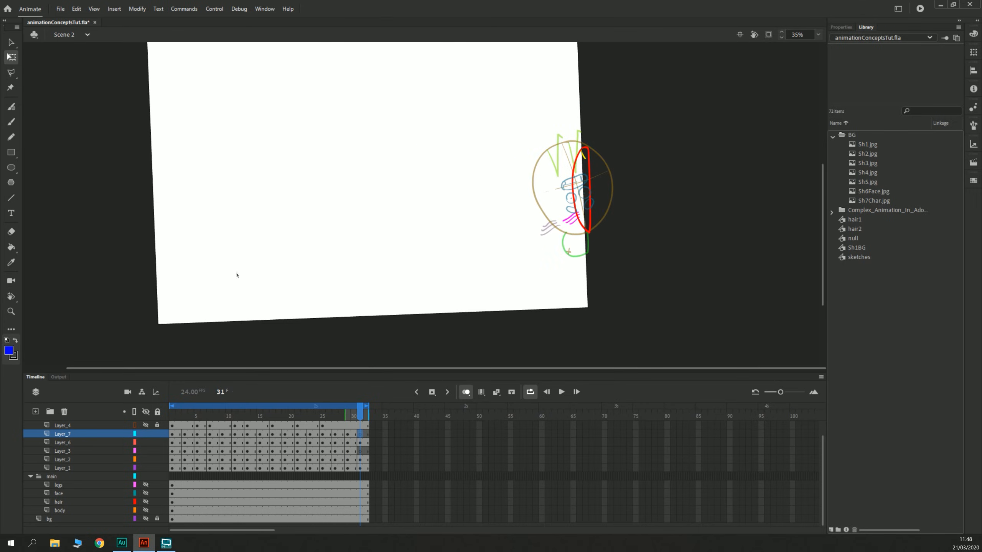
{"action": "left_click", "coordinate": [754, 35]}
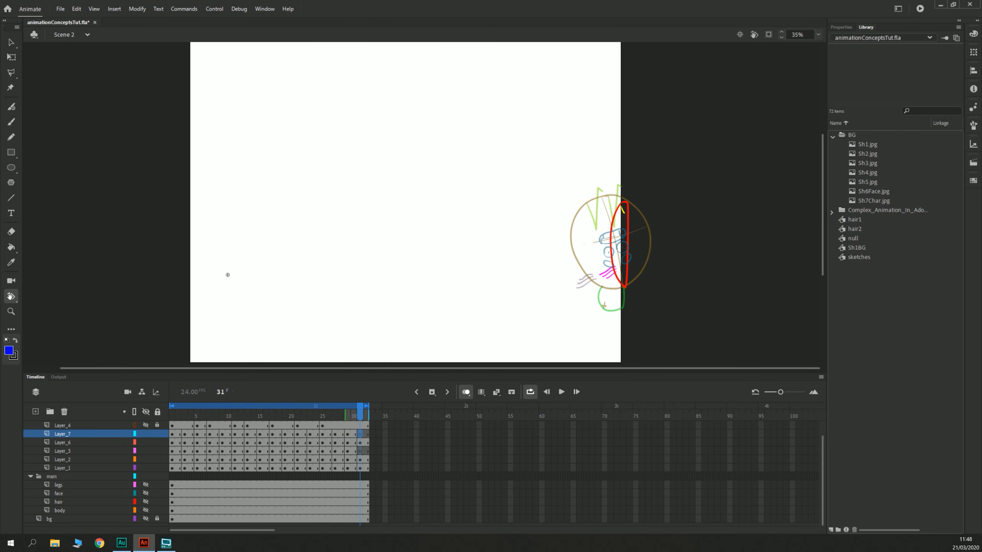
{"action": "key", "text": "Return"}
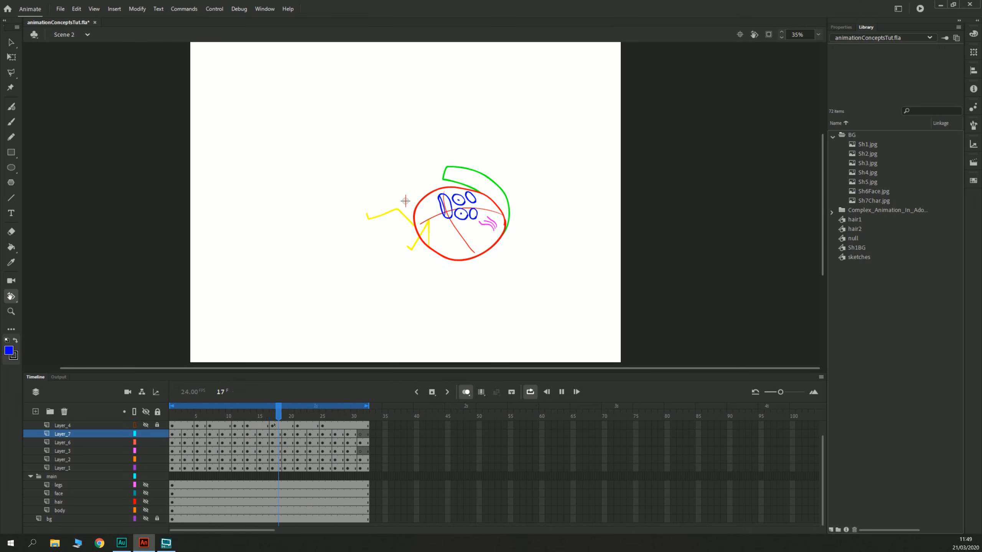
{"action": "left_click_drag", "start_coordinate": [256, 425], "coordinate": [307, 417]}
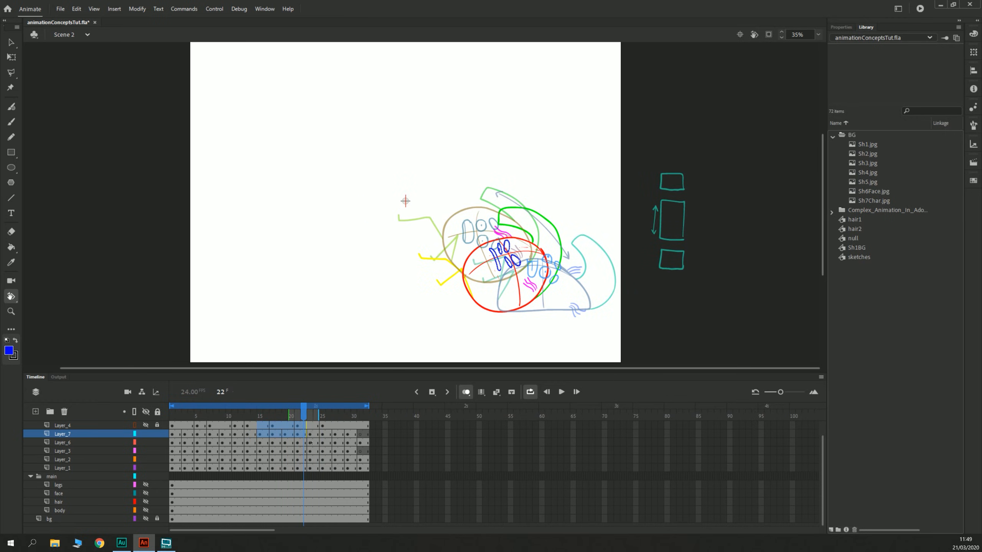
{"action": "left_click", "coordinate": [297, 442]}
{"action": "key", "text": "Return"}
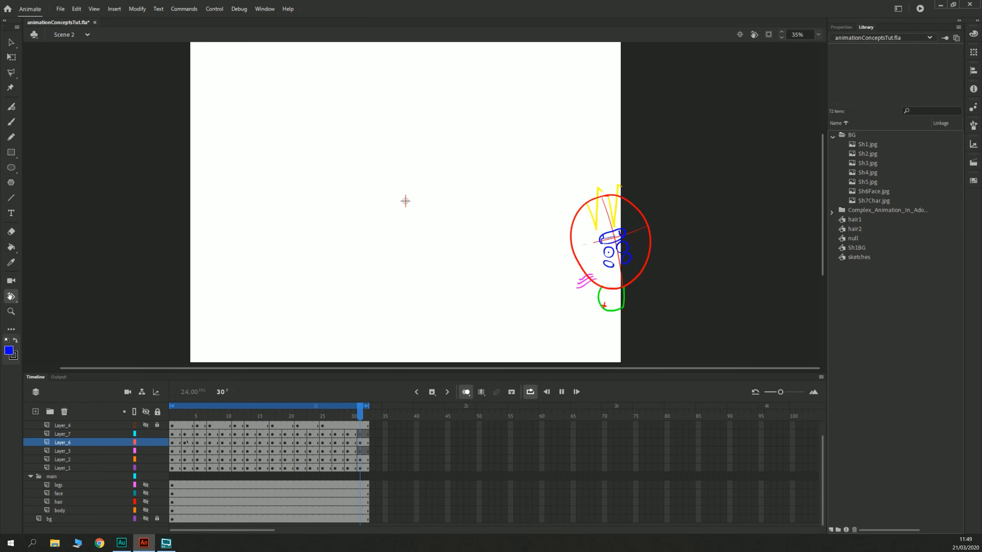
{"action": "left_click", "coordinate": [174, 428]}
{"action": "key", "text": "Return"}
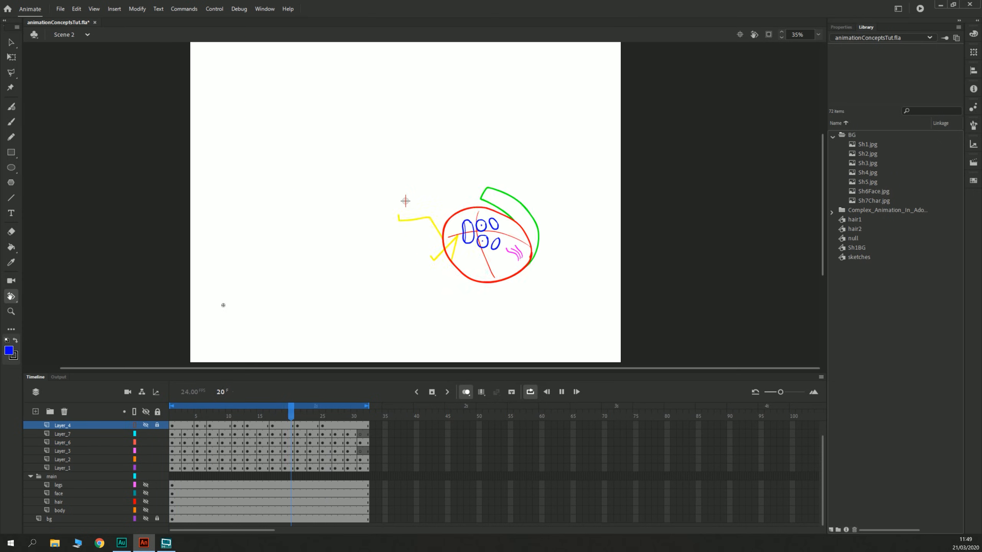
{"action": "left_click", "coordinate": [292, 434]}
{"action": "mouse_move", "coordinate": [260, 423]}
{"action": "left_mouse_down"}
{"action": "mouse_move", "coordinate": [312, 426]}
{"action": "mouse_move", "coordinate": [303, 425]}
{"action": "left_mouse_up"}
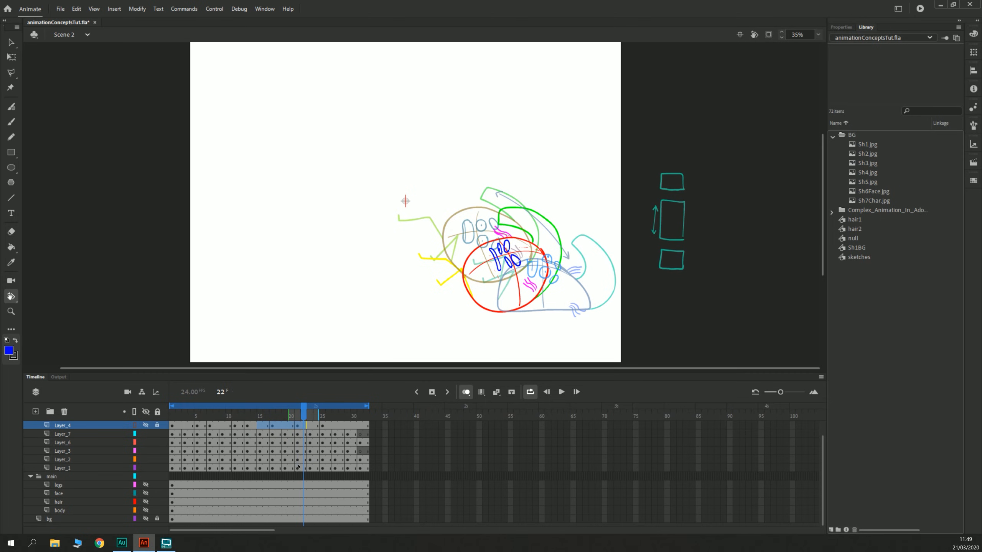
Step: Delete the curved green shape on frame 21 of Layer_3
{"action": "left_click", "coordinate": [297, 468]}
{"action": "left_click", "coordinate": [298, 452]}
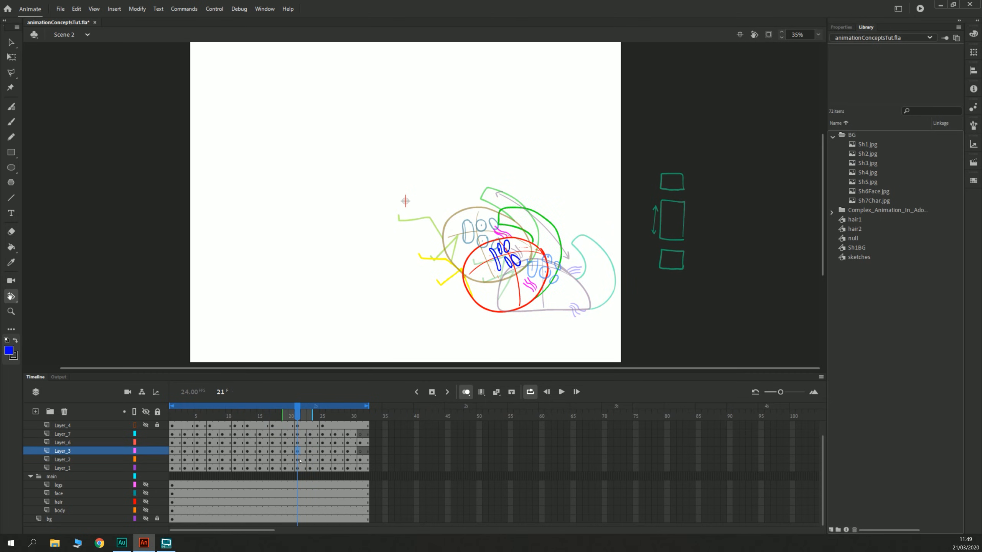
{"action": "key", "text": "ctrl+equal"}
{"action": "left_click_drag", "start_coordinate": [305, 234], "coordinate": [336, 284]}
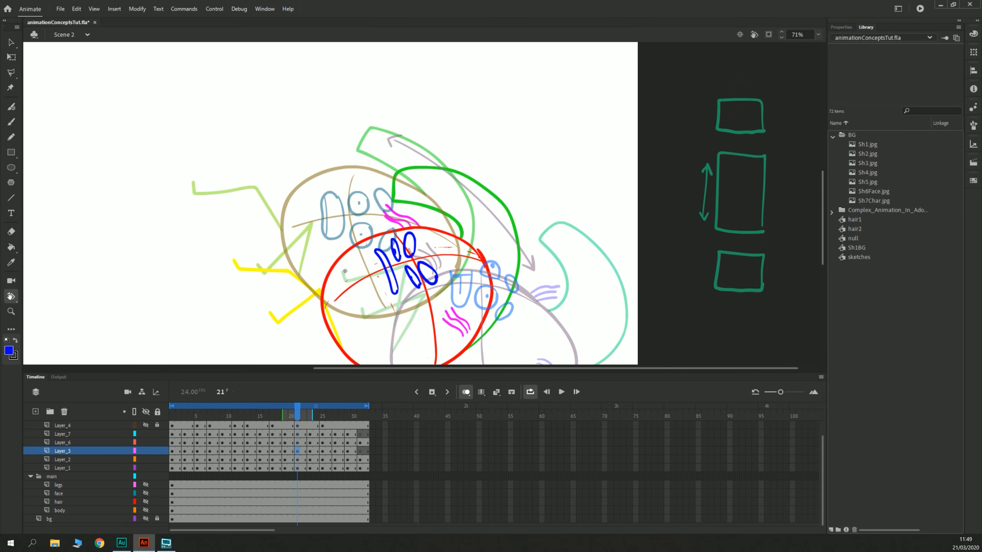
{"action": "key", "text": "b"}
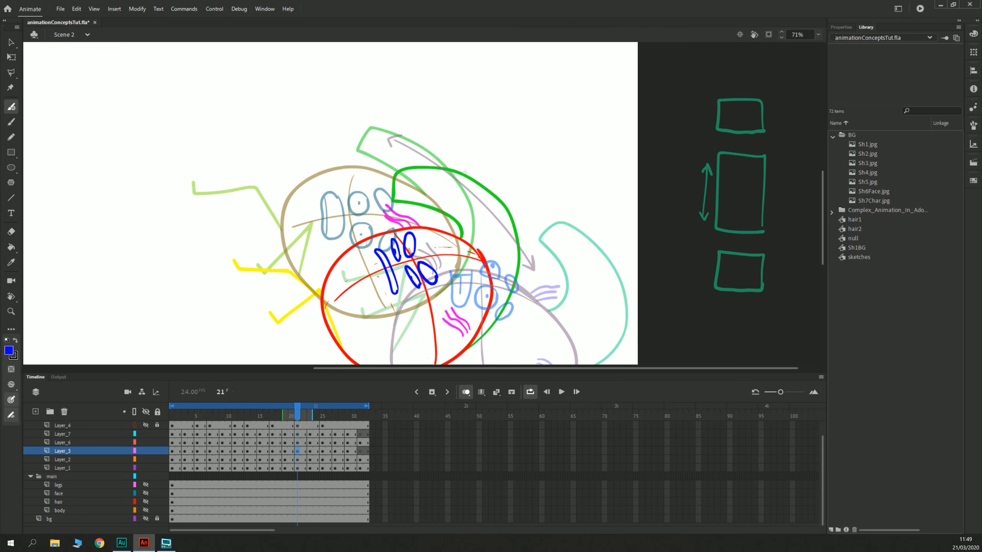
{"action": "key", "text": "v"}
{"action": "key", "text": "Delete"}
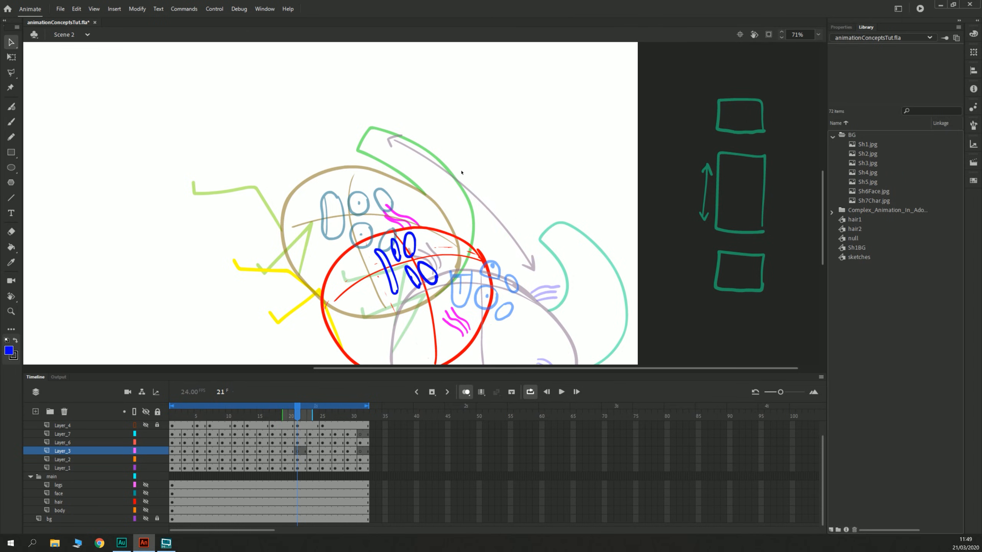
Step: Sample the green from frame 20 and redraw the curved shape on frame 21 of Layer_3, extending farther out from the red body's right side
{"action": "key", "text": "b"}
{"action": "key", "text": "comma"}
{"action": "key", "text": "i"}
{"action": "left_click", "coordinate": [419, 141]}
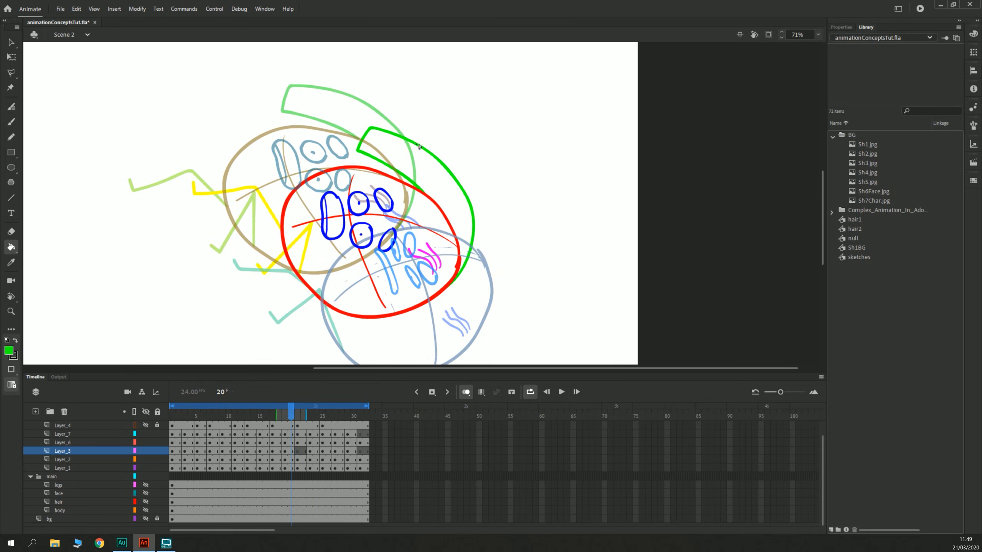
{"action": "key", "text": "period"}
{"action": "key", "text": "b"}
{"action": "left_click_drag", "start_coordinate": [416, 313], "coordinate": [370, 267]}
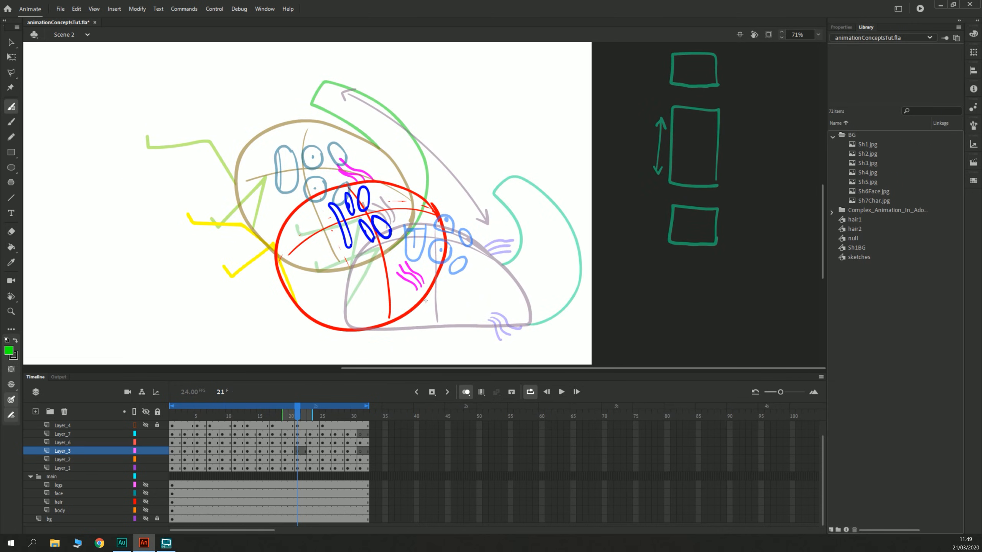
{"action": "mouse_move", "coordinate": [420, 304]}
{"action": "left_mouse_down"}
{"action": "mouse_move", "coordinate": [522, 235]}
{"action": "mouse_move", "coordinate": [515, 196]}
{"action": "mouse_move", "coordinate": [465, 157]}
{"action": "mouse_move", "coordinate": [394, 135]}
{"action": "mouse_move", "coordinate": [386, 149]}
{"action": "mouse_move", "coordinate": [433, 200]}
{"action": "left_mouse_up"}
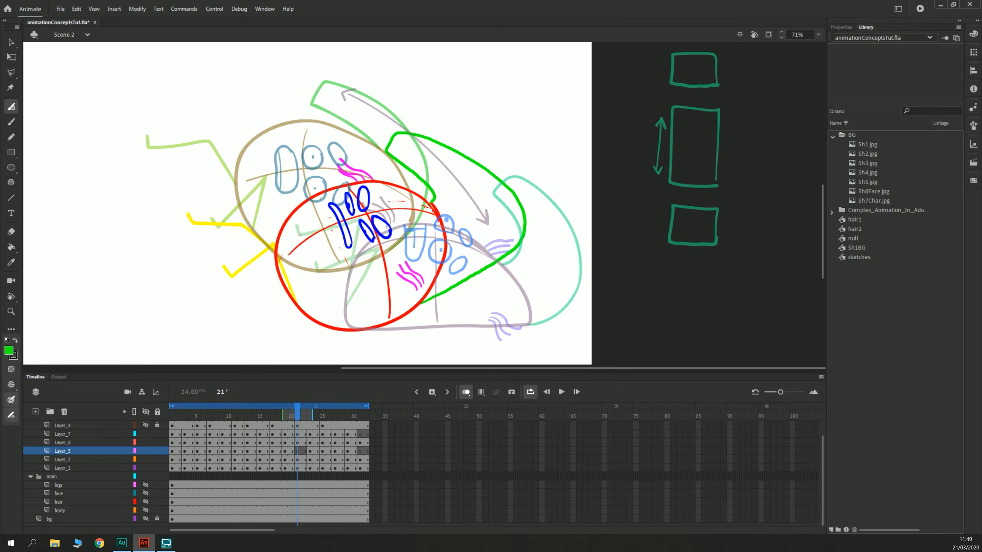
Step: Play back the animation to check the redrawn green shape and stop on frame 14
{"action": "left_click", "coordinate": [257, 425]}
{"action": "key", "text": "Return"}
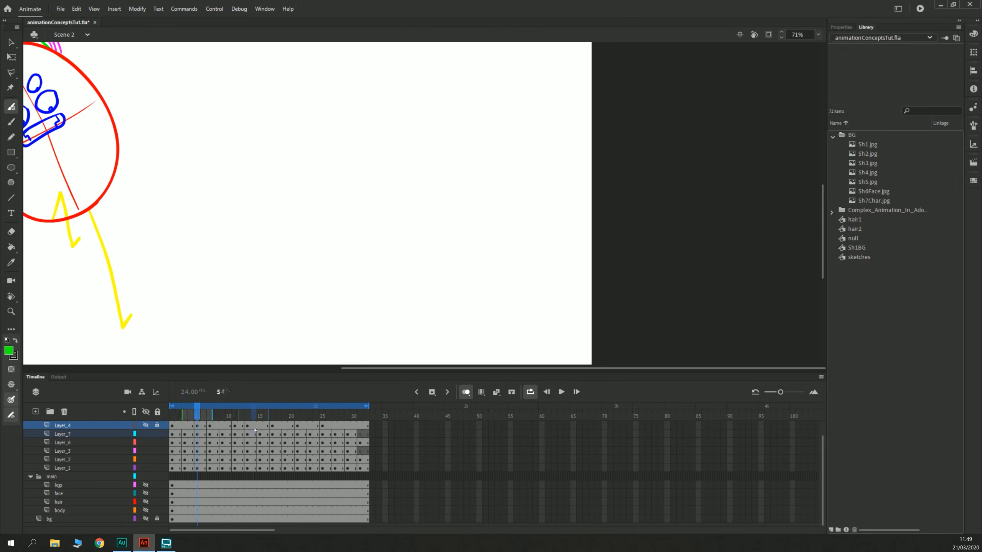
{"action": "left_click", "coordinate": [254, 437]}
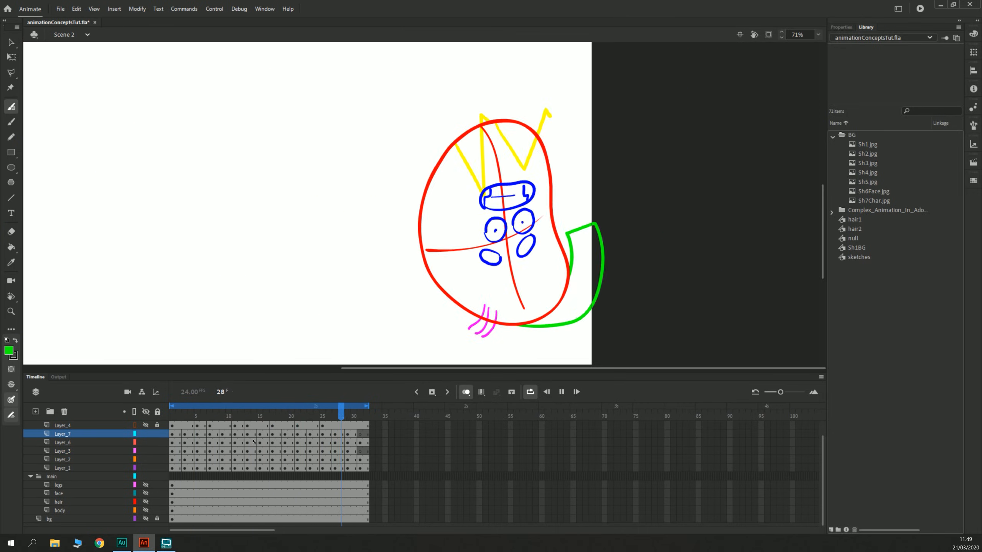
{"action": "left_click", "coordinate": [254, 438]}
{"action": "left_click", "coordinate": [256, 442]}
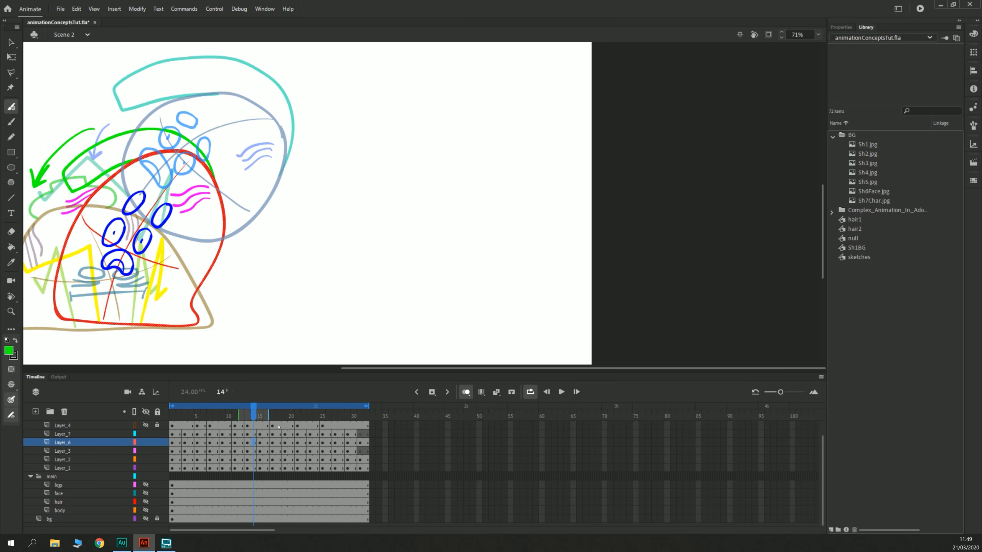
Step: Replace the green shape on frame 23 of Layer_3 with a lower one curving outward from the flattened red body's lower right
{"action": "left_click_drag", "start_coordinate": [279, 426], "coordinate": [316, 428]}
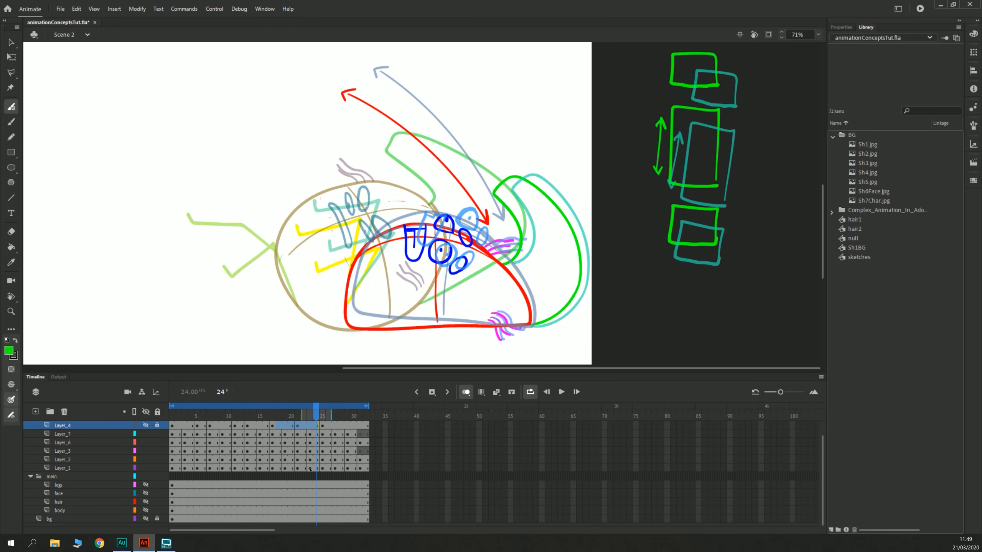
{"action": "left_click", "coordinate": [310, 468]}
{"action": "key", "text": "comma"}
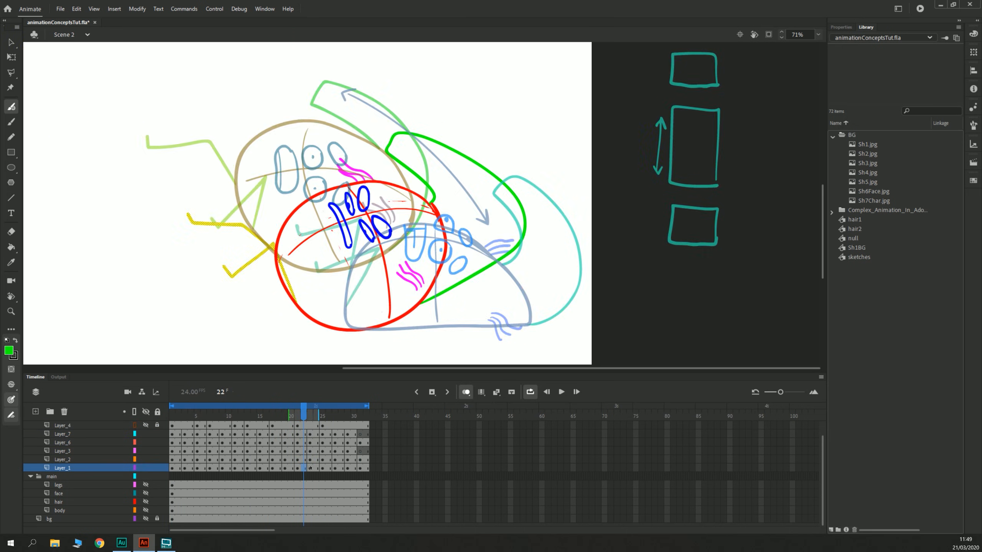
{"action": "left_click", "coordinate": [310, 451]}
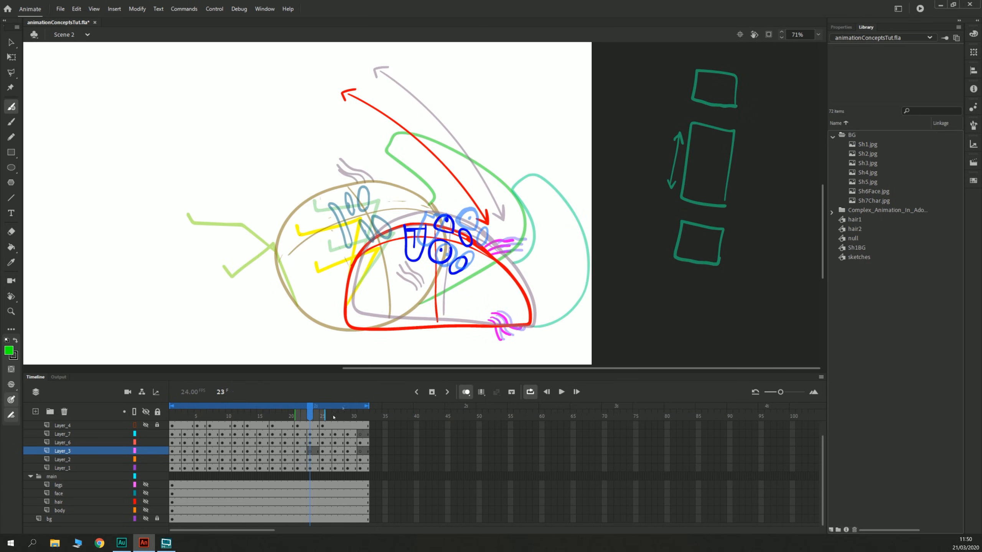
{"action": "mouse_move", "coordinate": [528, 325]}
{"action": "left_mouse_down"}
{"action": "mouse_move", "coordinate": [604, 317]}
{"action": "mouse_move", "coordinate": [598, 252]}
{"action": "mouse_move", "coordinate": [591, 244]}
{"action": "mouse_move", "coordinate": [517, 284]}
{"action": "left_mouse_up"}
Step: Play back the animation and scrub from frame 18 to frame 25 to check how the green shape moves
{"action": "left_click", "coordinate": [245, 434]}
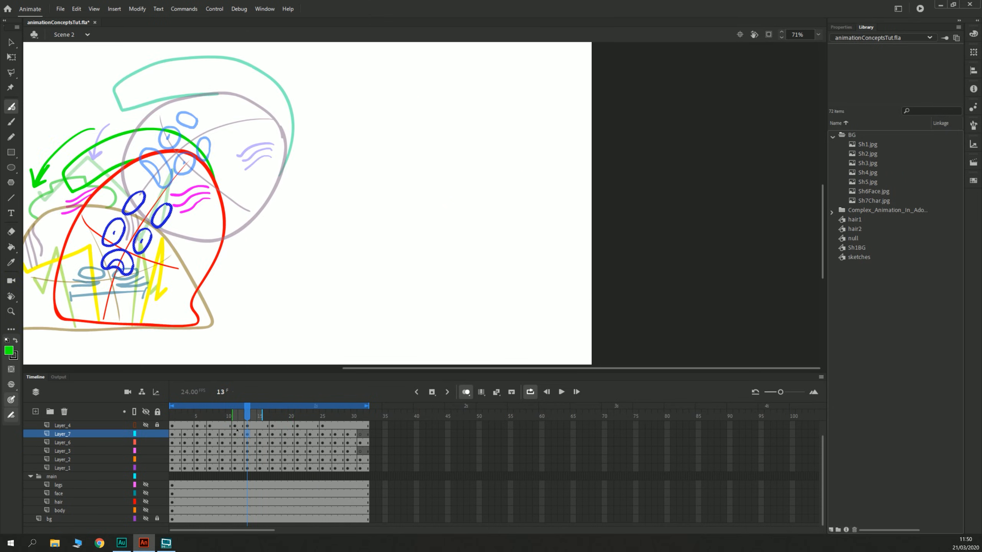
{"action": "key", "text": "Return"}
{"action": "key", "text": "Return"}
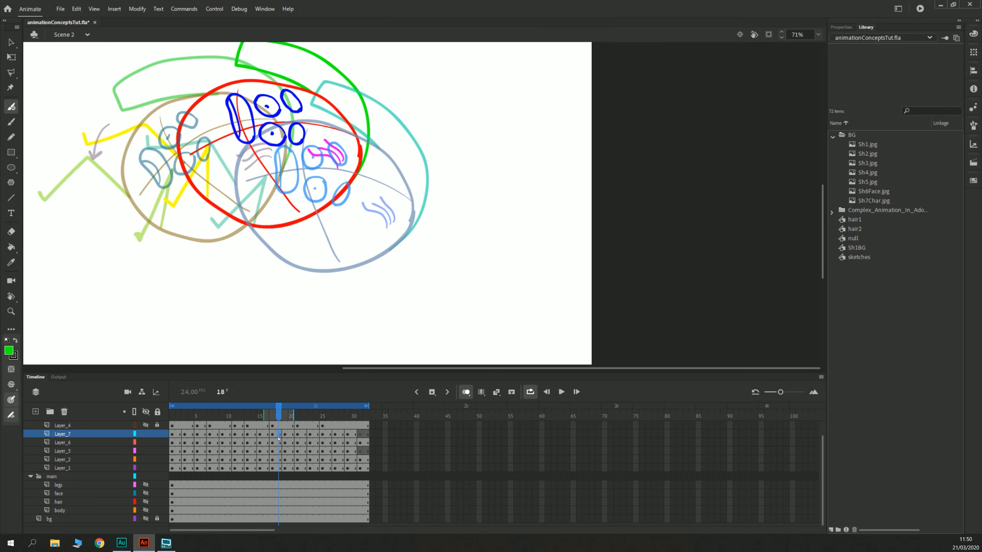
{"action": "left_click_drag", "start_coordinate": [279, 416], "coordinate": [322, 431]}
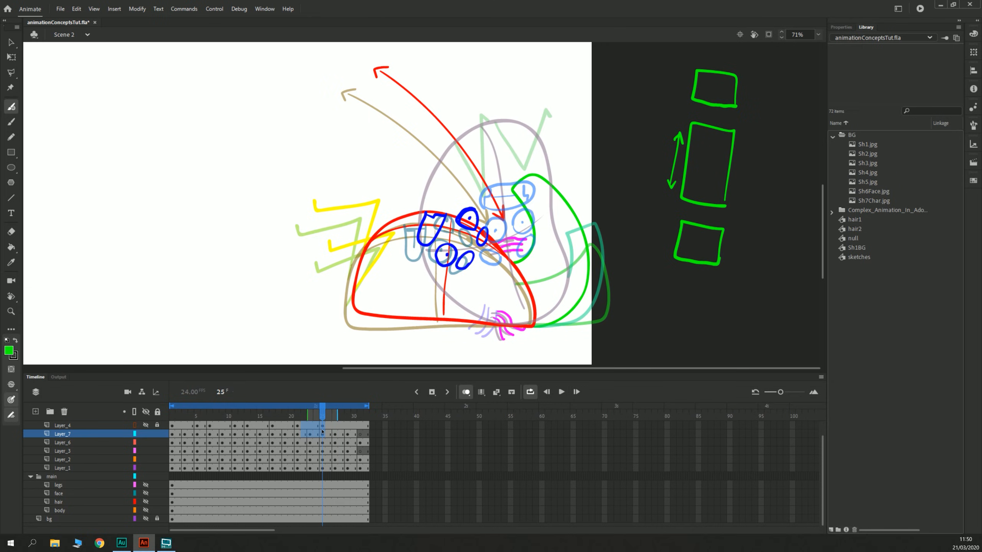
Step: Redraw the green shape on frame 25 of Layer_3 as a rounded, upward-curving form beside the flattened red body, and play back the animation
{"action": "left_click", "coordinate": [325, 450]}
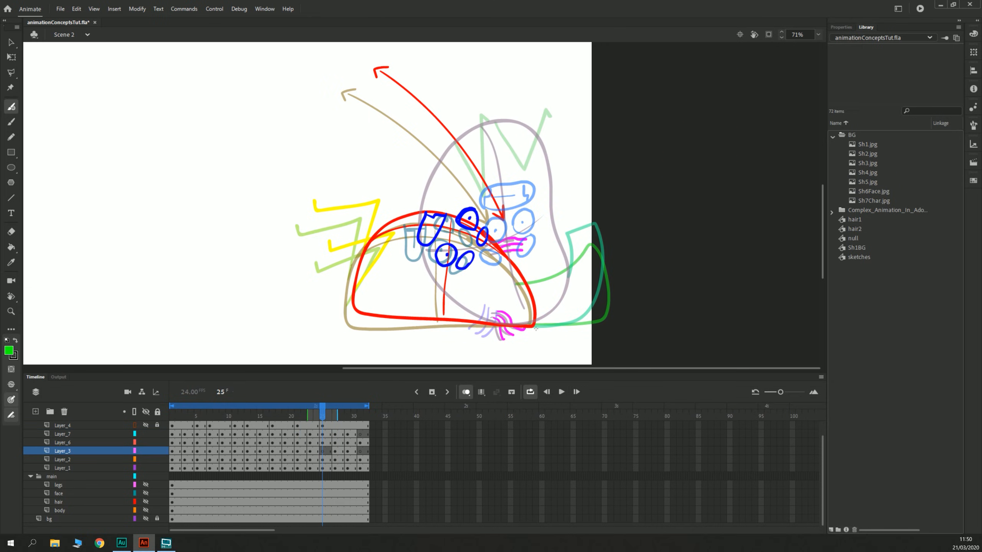
{"action": "mouse_move", "coordinate": [534, 326]}
{"action": "left_mouse_down"}
{"action": "mouse_move", "coordinate": [583, 318]}
{"action": "mouse_move", "coordinate": [598, 303]}
{"action": "mouse_move", "coordinate": [597, 241]}
{"action": "mouse_move", "coordinate": [543, 272]}
{"action": "left_mouse_up"}
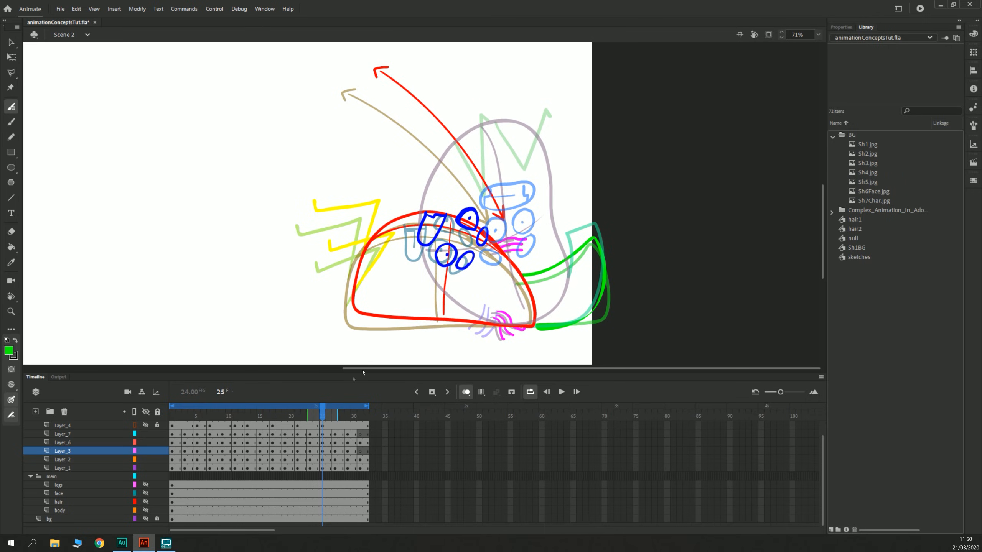
{"action": "key", "text": "ctrl+z"}
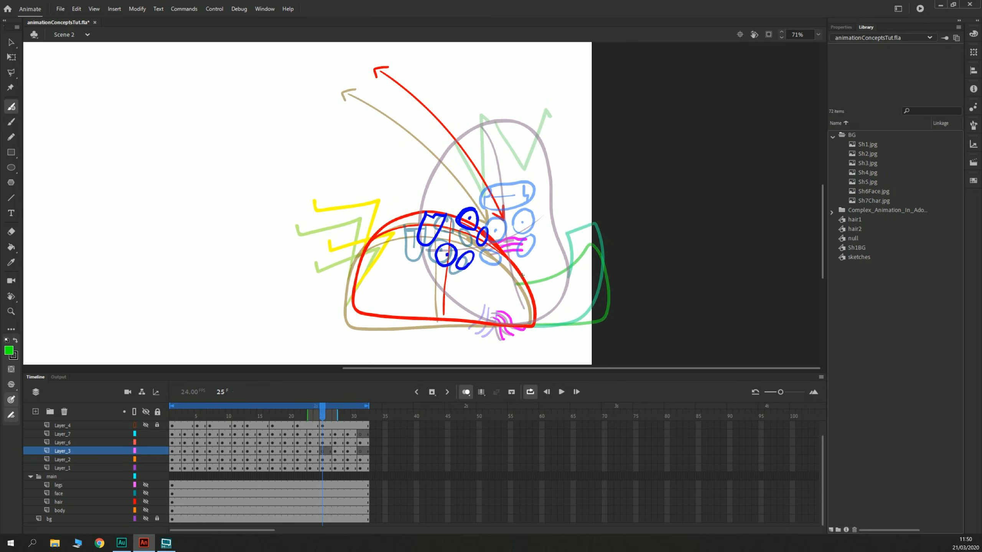
{"action": "mouse_move", "coordinate": [522, 274]}
{"action": "left_mouse_down"}
{"action": "mouse_move", "coordinate": [548, 271]}
{"action": "mouse_move", "coordinate": [597, 239]}
{"action": "mouse_move", "coordinate": [617, 269]}
{"action": "mouse_move", "coordinate": [598, 308]}
{"action": "mouse_move", "coordinate": [533, 326]}
{"action": "left_mouse_up"}
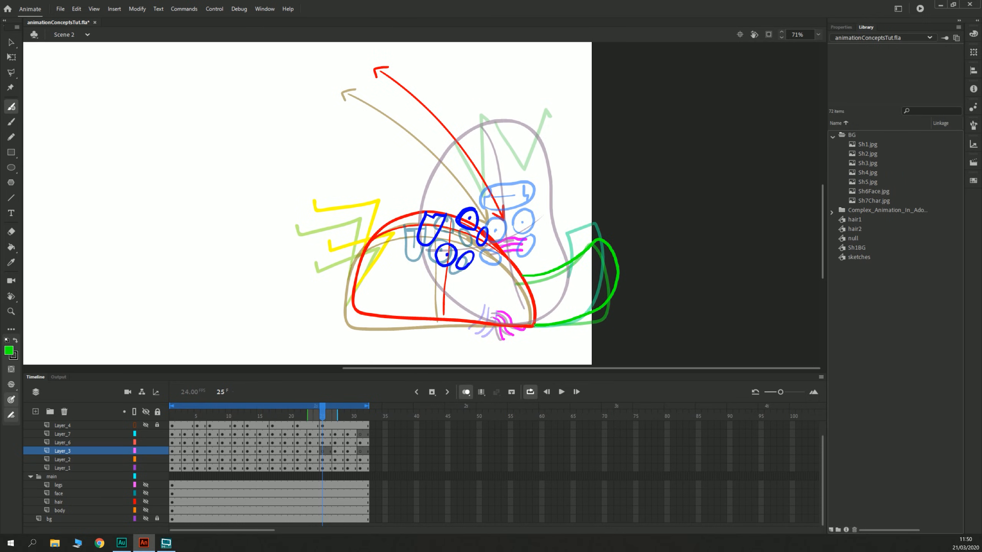
{"action": "left_click", "coordinate": [301, 428]}
{"action": "key", "text": "Return"}
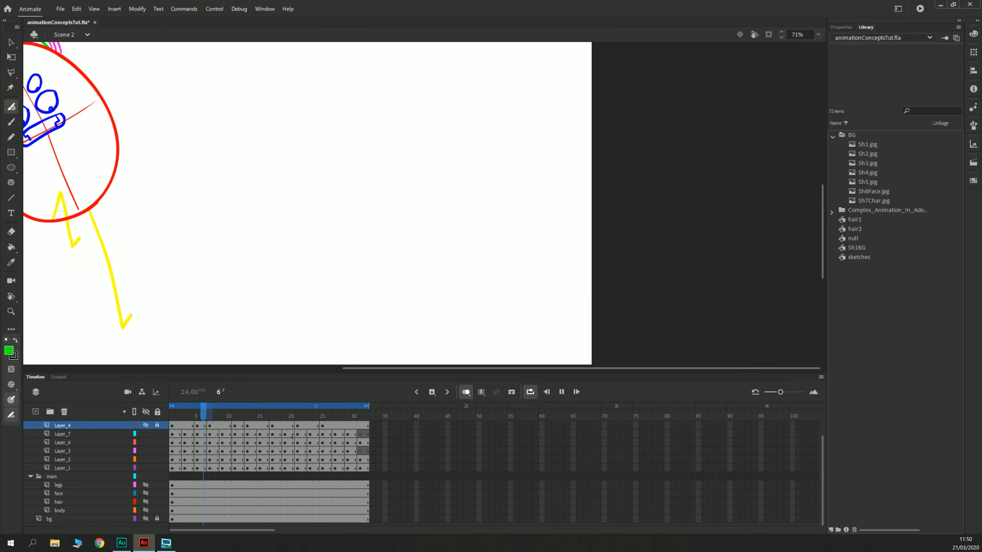
Step: Redraw the green shape on frame 27 of Layer_3 as a narrower form curving up beside the red body's base, and check frame 29
{"action": "mouse_move", "coordinate": [323, 426]}
{"action": "left_mouse_down"}
{"action": "mouse_move", "coordinate": [345, 427]}
{"action": "mouse_move", "coordinate": [299, 427]}
{"action": "mouse_move", "coordinate": [335, 426]}
{"action": "mouse_move", "coordinate": [323, 428]}
{"action": "left_mouse_up"}
{"action": "left_click", "coordinate": [324, 450]}
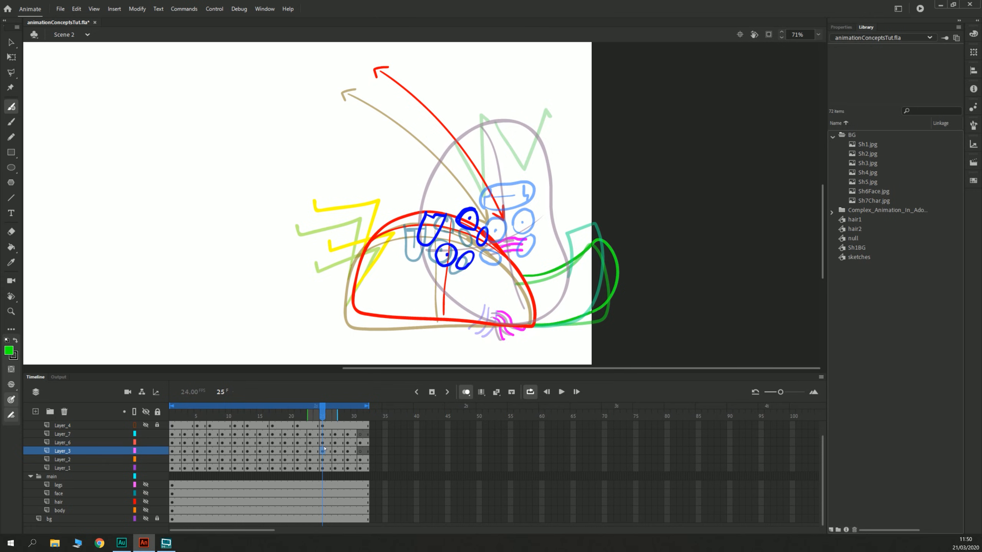
{"action": "left_click", "coordinate": [334, 451]}
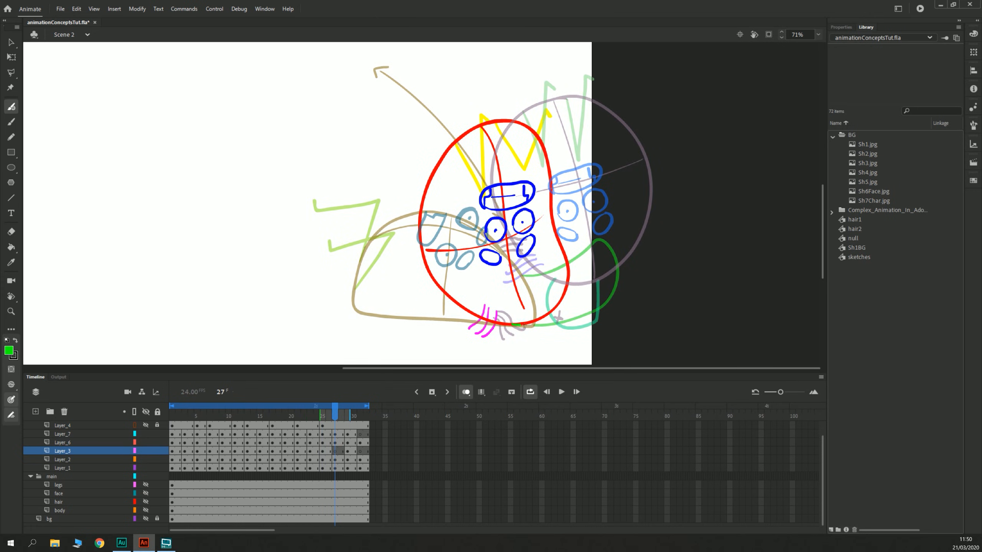
{"action": "mouse_move", "coordinate": [516, 325]}
{"action": "left_mouse_down"}
{"action": "mouse_move", "coordinate": [574, 325]}
{"action": "mouse_move", "coordinate": [603, 306]}
{"action": "mouse_move", "coordinate": [602, 255]}
{"action": "left_mouse_up"}
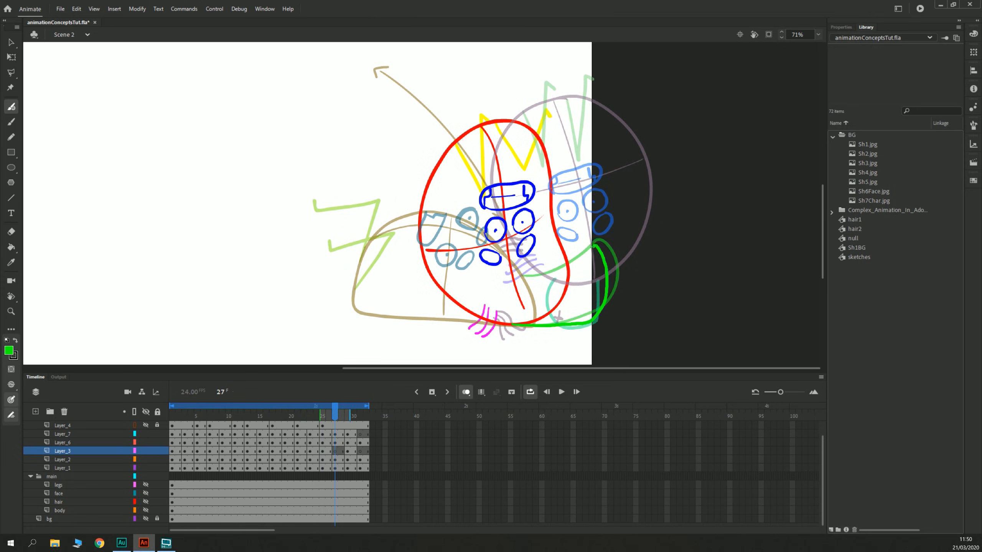
{"action": "left_click", "coordinate": [348, 451]}
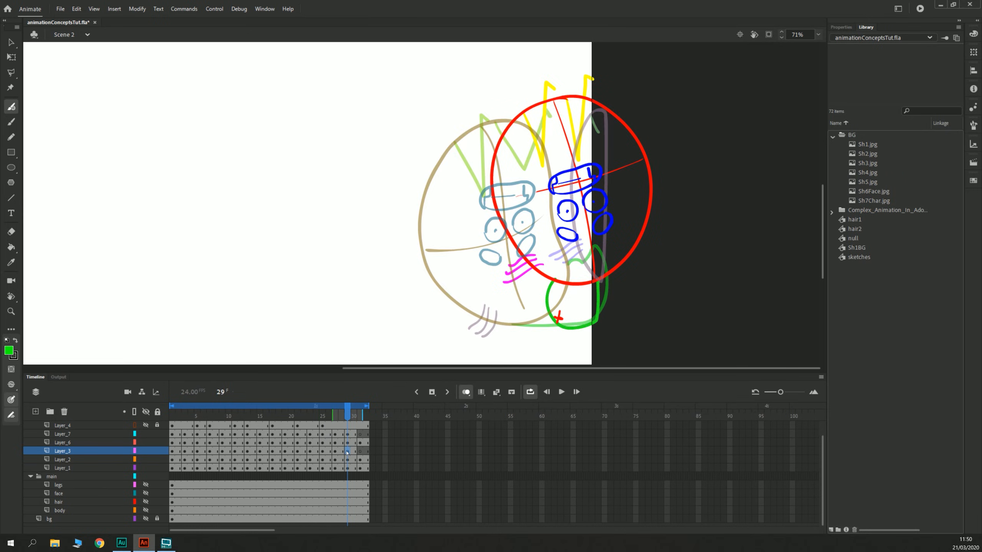
Step: Play back the whole guide animation from frame 1 and view the full scene against the desert background
{"action": "left_click", "coordinate": [175, 425]}
{"action": "key", "text": "Return"}
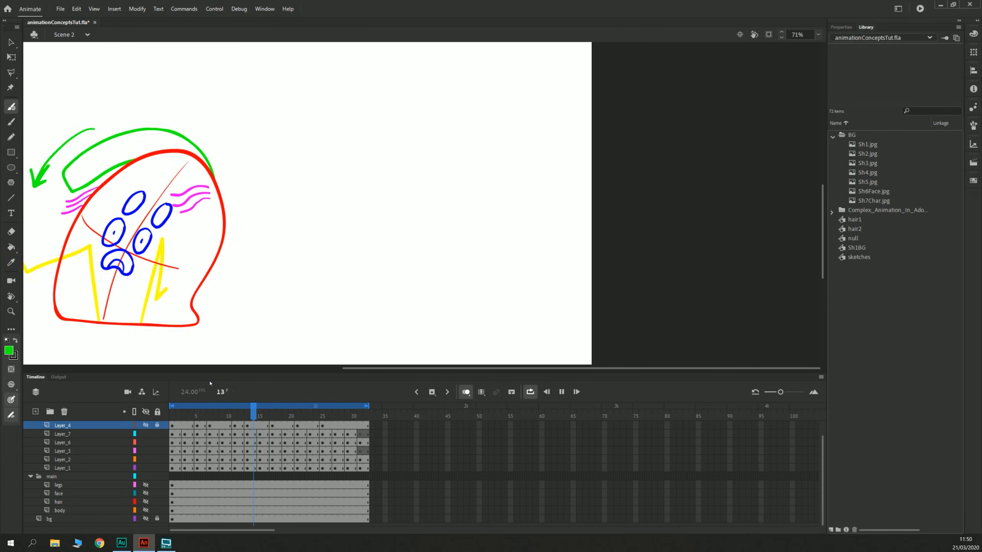
{"action": "key", "text": "ctrl+minus"}
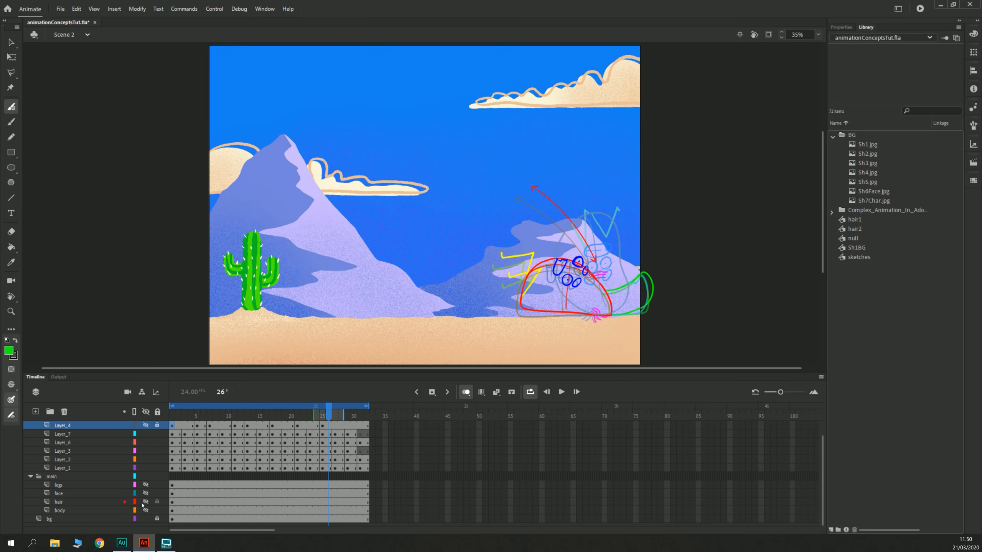
{"action": "key", "text": "Return"}
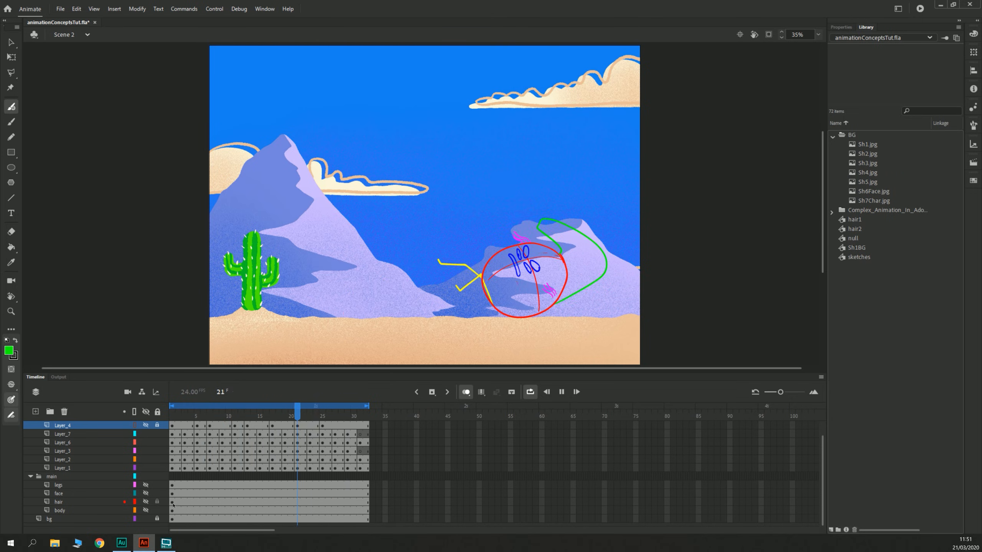
Step: Select frame 1 of the hair layer and show the face layer's artwork over the first guide drawing
{"action": "left_click", "coordinate": [143, 503]}
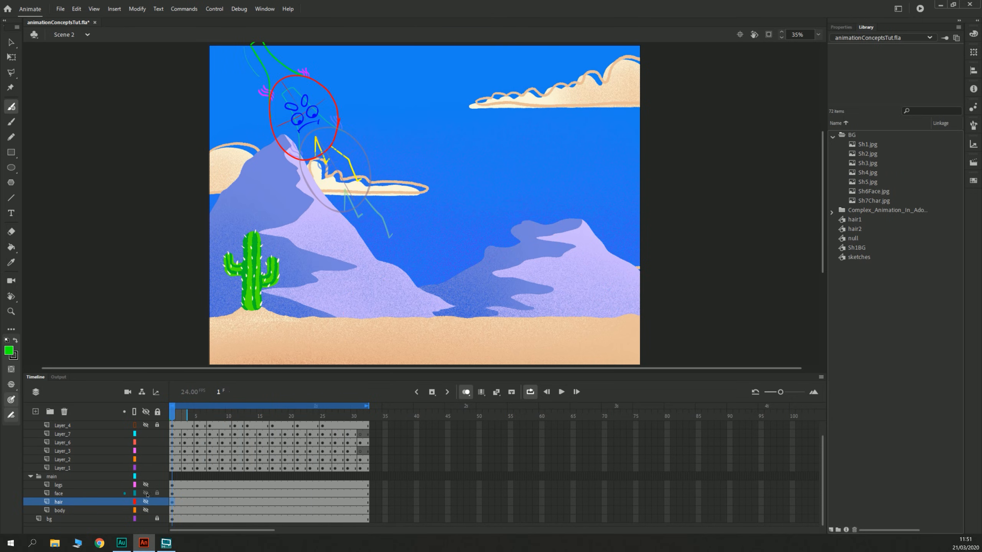
{"action": "key", "text": "ctrl+equal"}
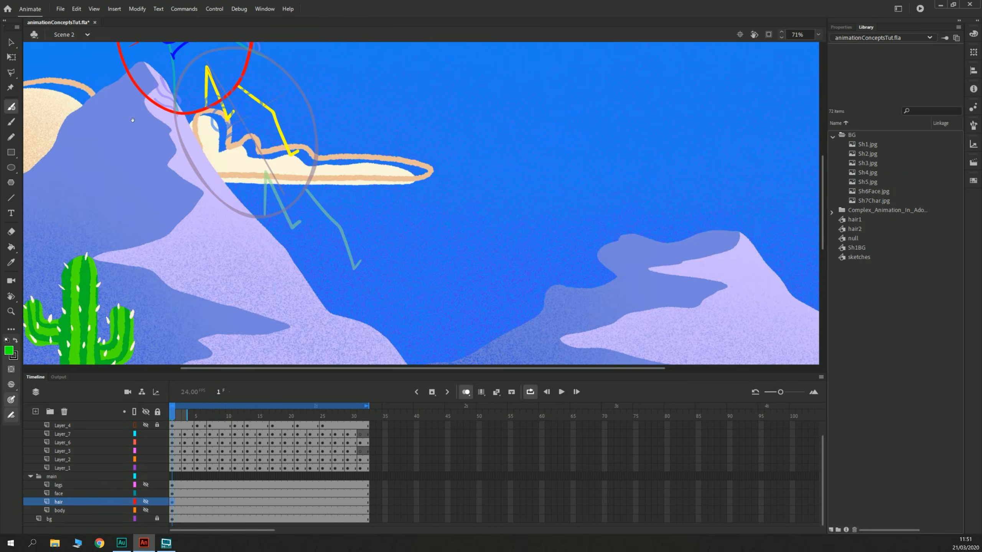
{"action": "mouse_move", "coordinate": [133, 120]}
{"action": "left_mouse_down"}
{"action": "mouse_move", "coordinate": [233, 358]}
{"action": "mouse_move", "coordinate": [264, 375]}
{"action": "left_mouse_up"}
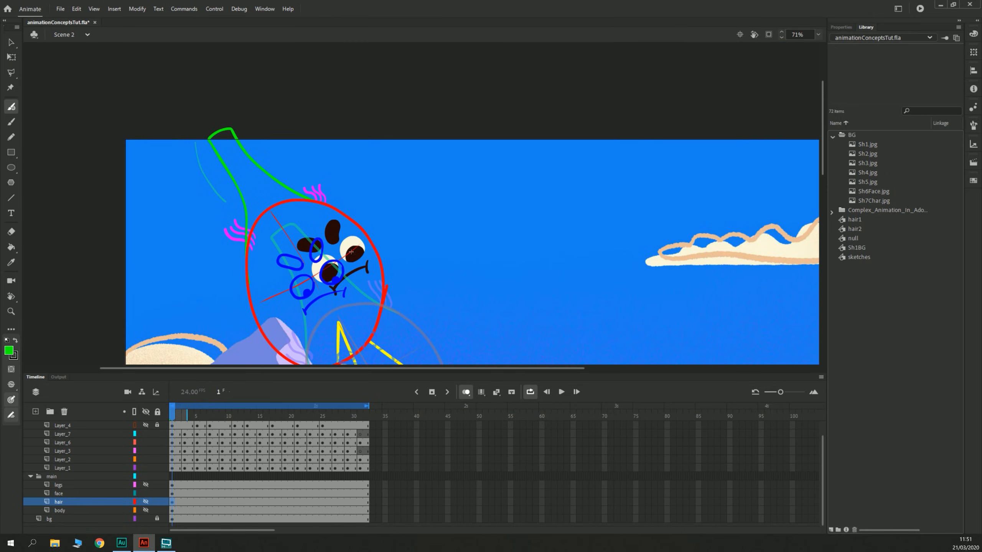
{"action": "key", "text": "v"}
{"action": "mouse_move", "coordinate": [263, 255]}
{"action": "left_mouse_down"}
{"action": "mouse_move", "coordinate": [383, 227]}
{"action": "mouse_move", "coordinate": [389, 195]}
{"action": "left_mouse_up"}
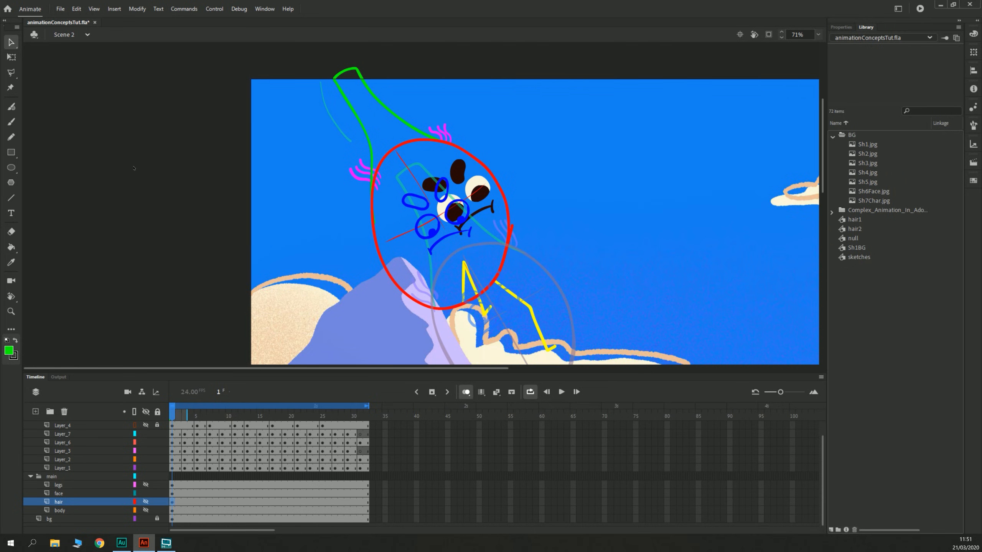
Step: Sample the cream eye white as the fill colour and unhide the hair layer
{"action": "key", "text": "b"}
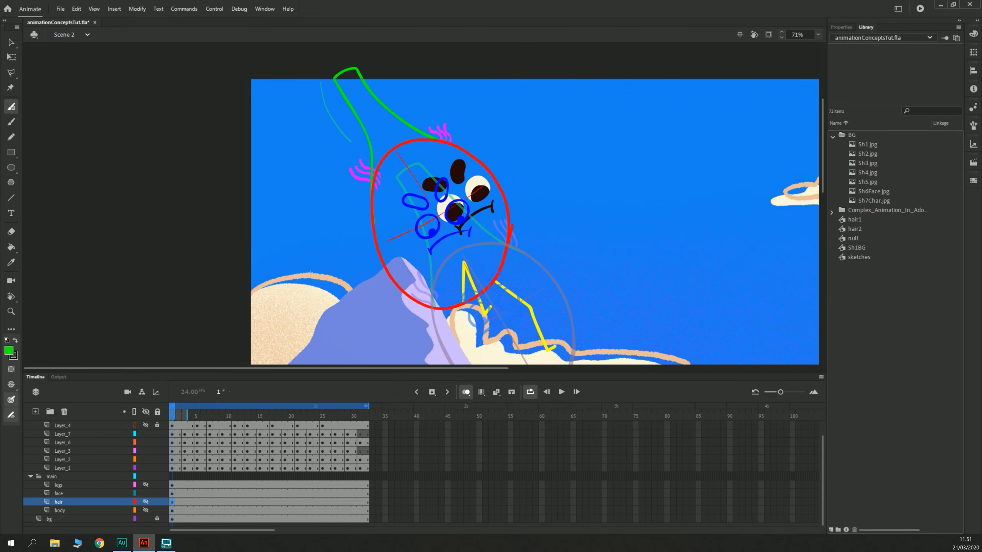
{"action": "key", "text": "i"}
{"action": "left_click", "coordinate": [443, 205]}
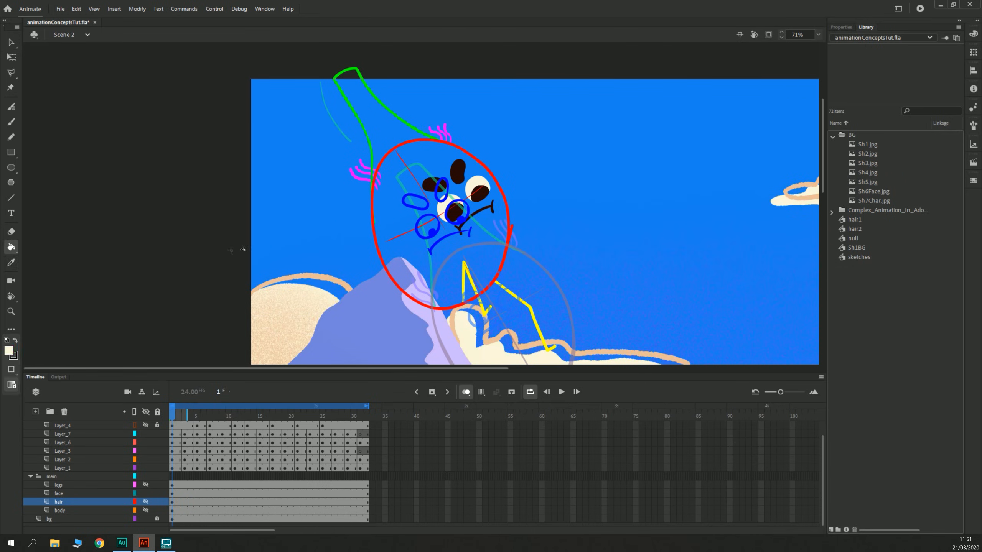
{"action": "key", "text": "b"}
{"action": "left_click", "coordinate": [188, 231]}
{"action": "key", "text": "Tab"}
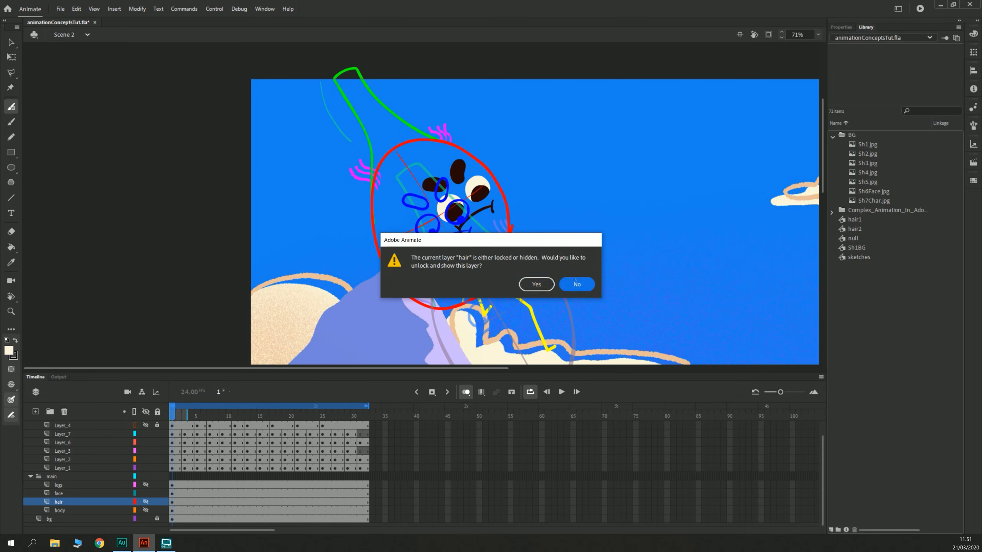
{"action": "key", "text": "Return"}
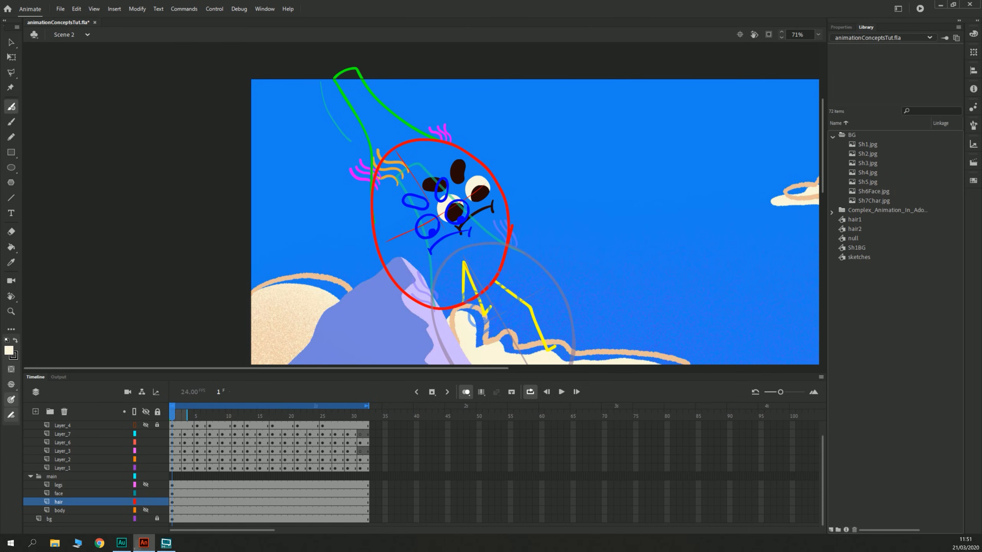
Step: On the face layer, paint a cream circle about 181 by 177 px on the pasteboard beside the stage and fill it
{"action": "left_click", "coordinate": [172, 494]}
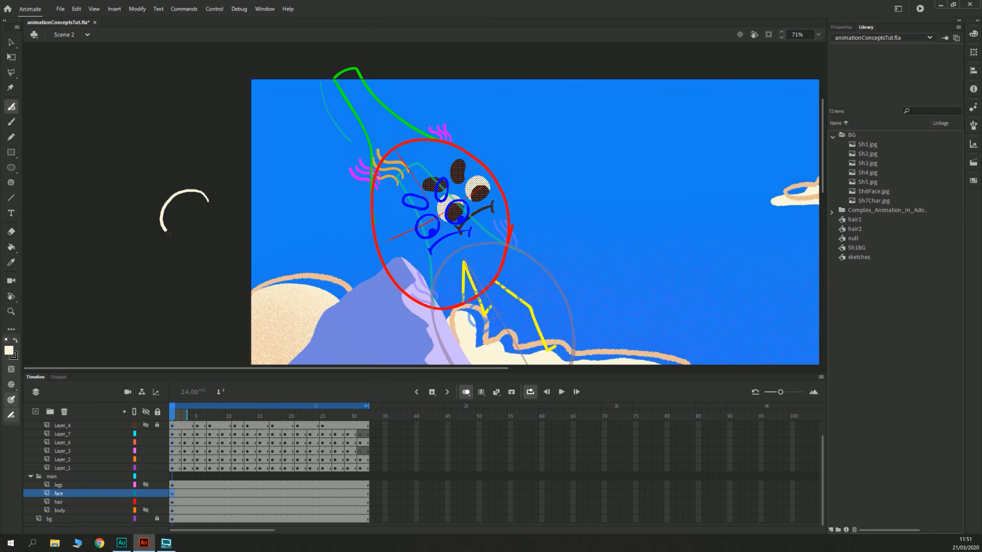
{"action": "key", "text": "ctrl+shift+a"}
{"action": "key", "text": "k"}
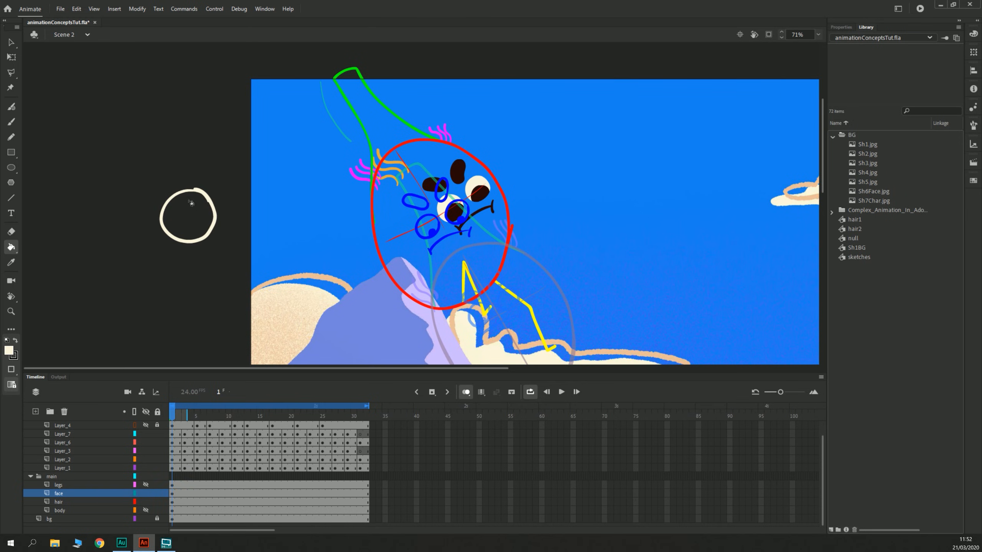
{"action": "left_click", "coordinate": [189, 215]}
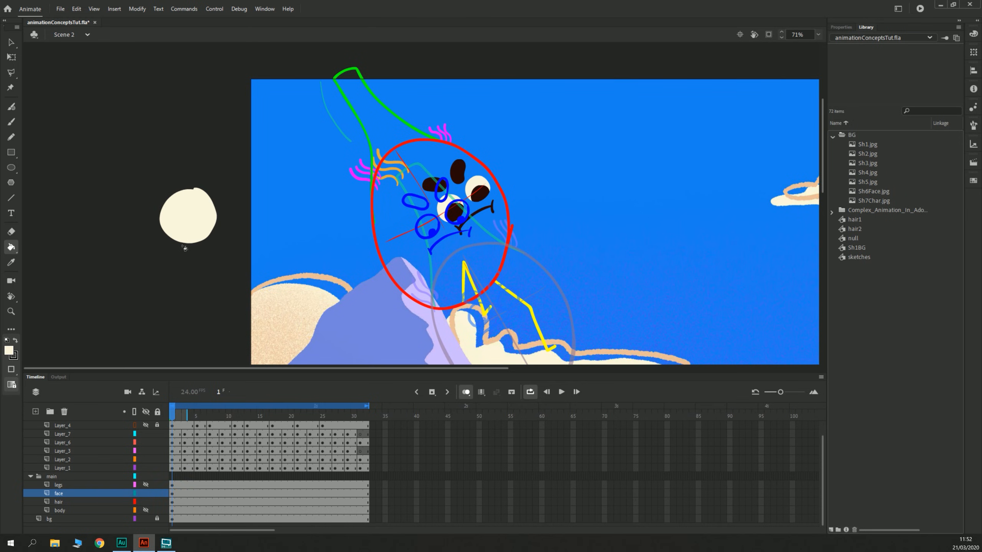
{"action": "key", "text": "v"}
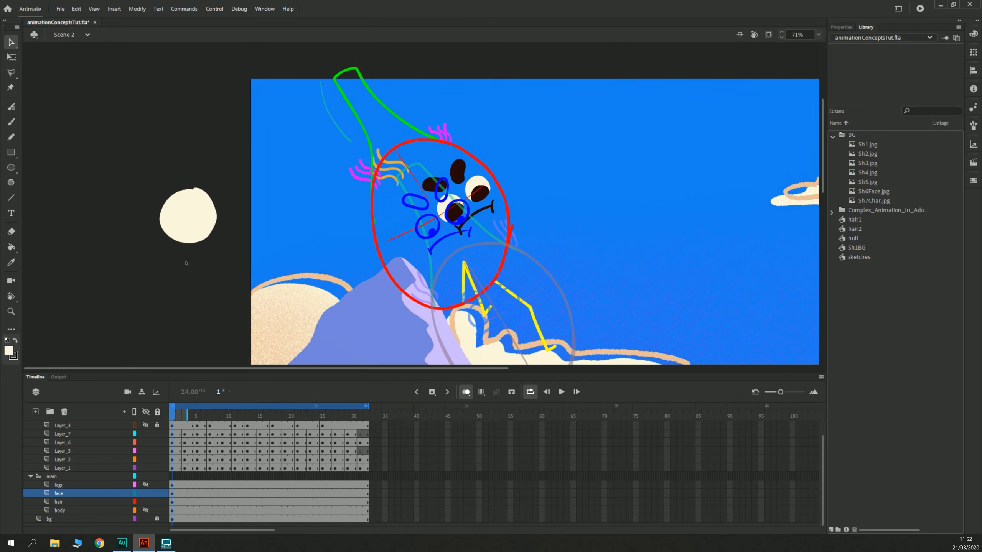
Step: Set the Fluid Brush to Paint Selection mode with the dark brown fill from the Animation Concepts swatches
{"action": "left_click", "coordinate": [841, 27]}
{"action": "key", "text": "b"}
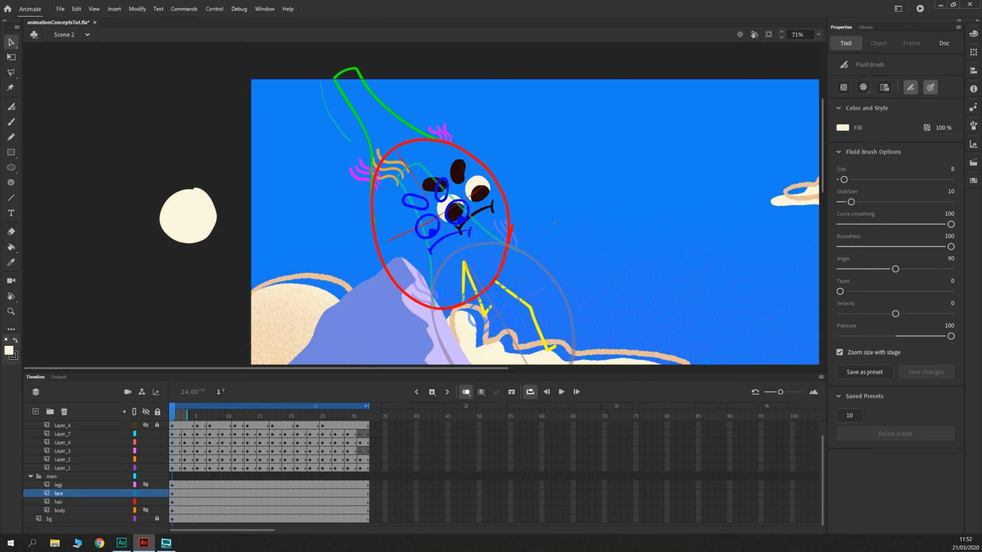
{"action": "left_click", "coordinate": [863, 88]}
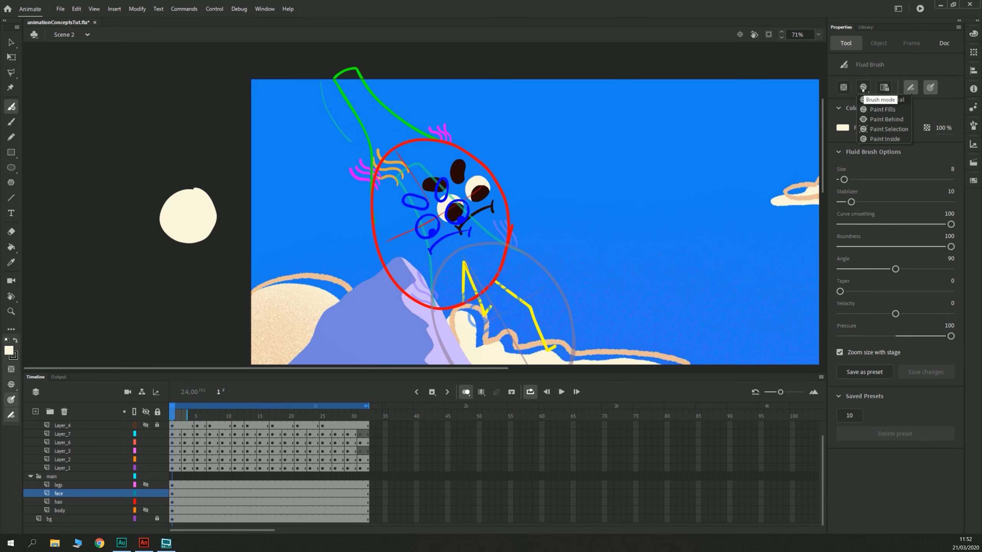
{"action": "left_click", "coordinate": [863, 129]}
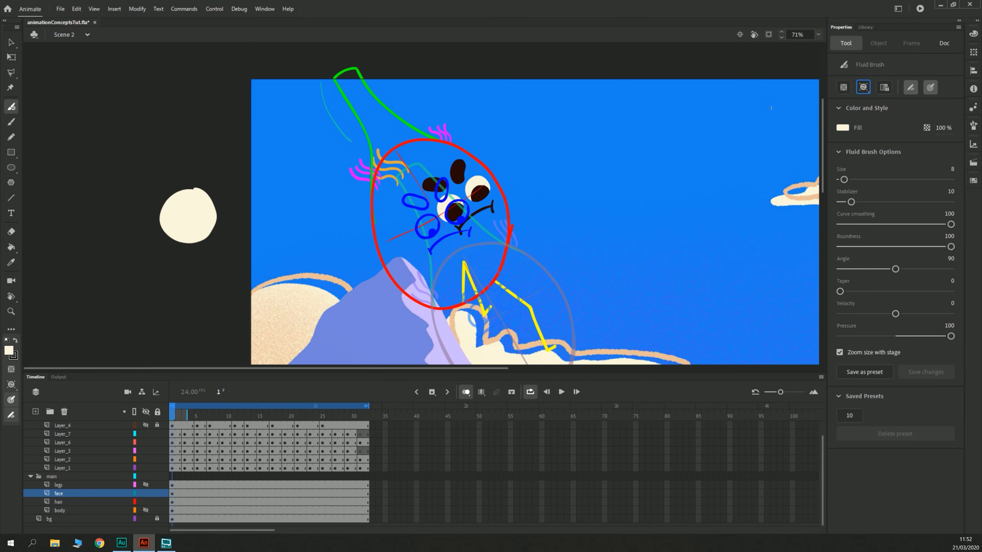
{"action": "left_click", "coordinate": [842, 127]}
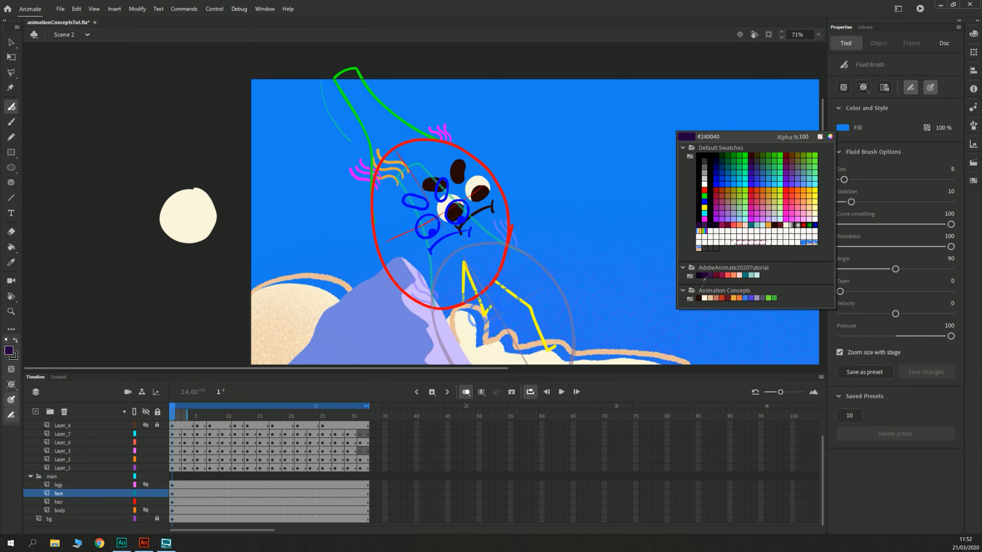
{"action": "left_click", "coordinate": [699, 296]}
Step: Paint curved dark brown lines across the selected cream circle and fill the area below them to form a large pupil
{"action": "key", "text": "v"}
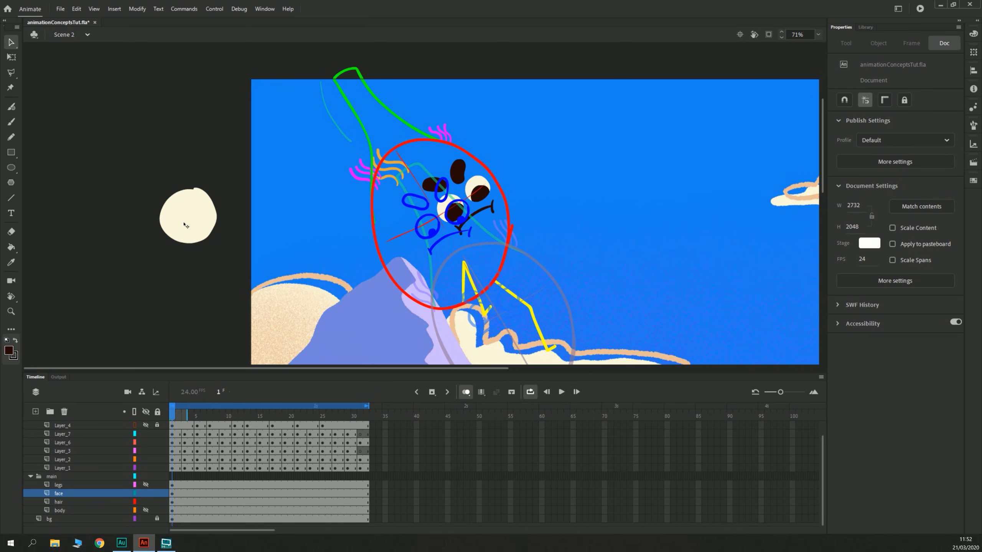
{"action": "left_click", "coordinate": [186, 227]}
{"action": "key", "text": "b"}
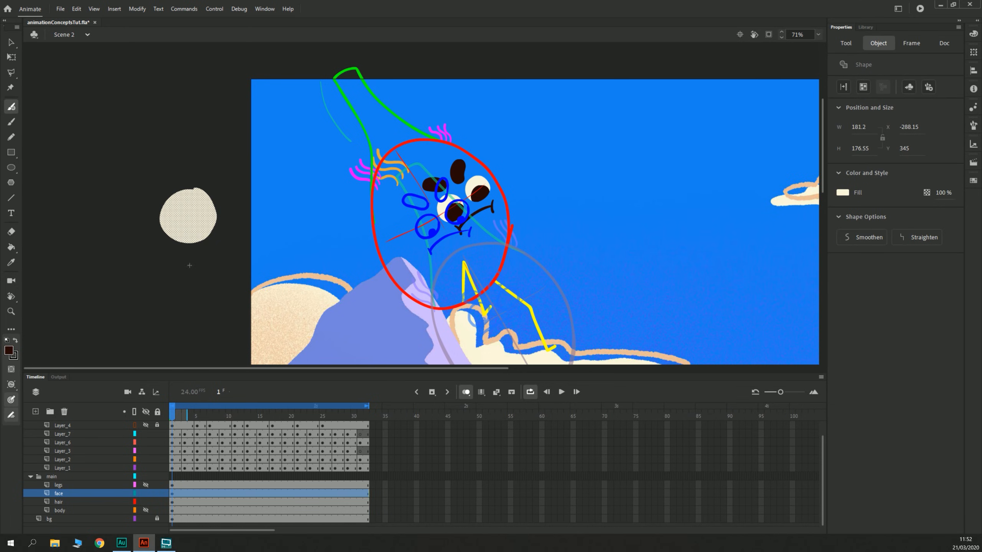
{"action": "left_click_drag", "start_coordinate": [161, 290], "coordinate": [180, 295]}
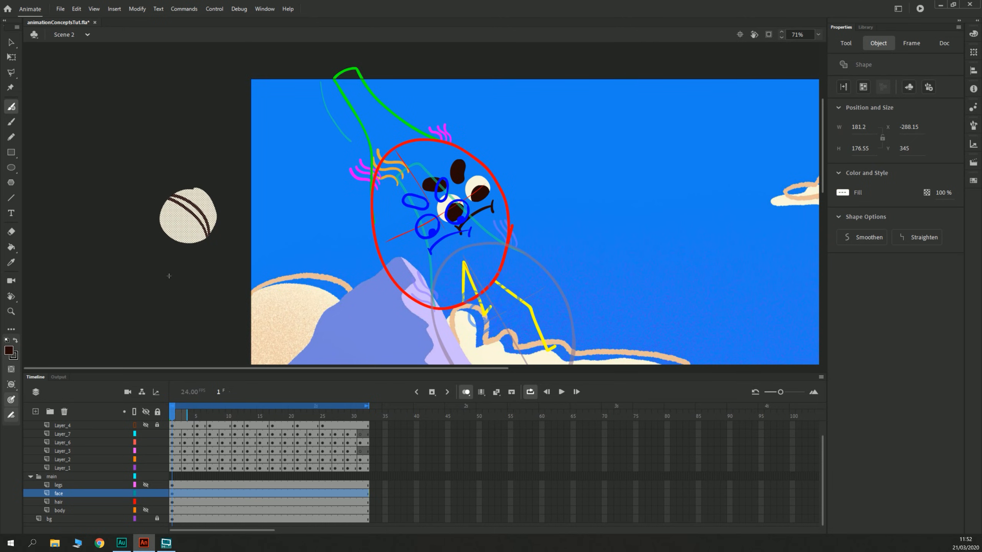
{"action": "key", "text": "v"}
{"action": "left_click", "coordinate": [173, 316]}
{"action": "key", "text": "k"}
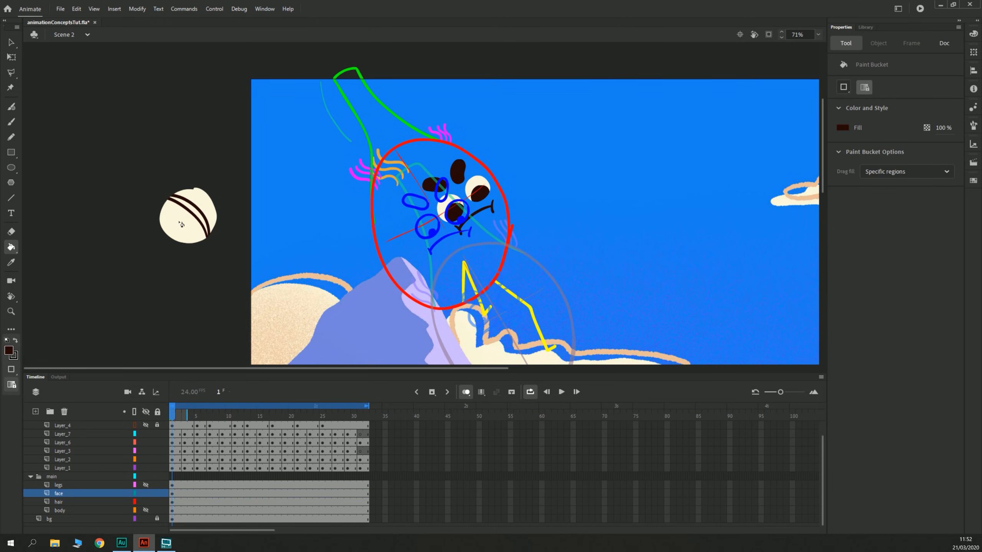
{"action": "left_click", "coordinate": [184, 224]}
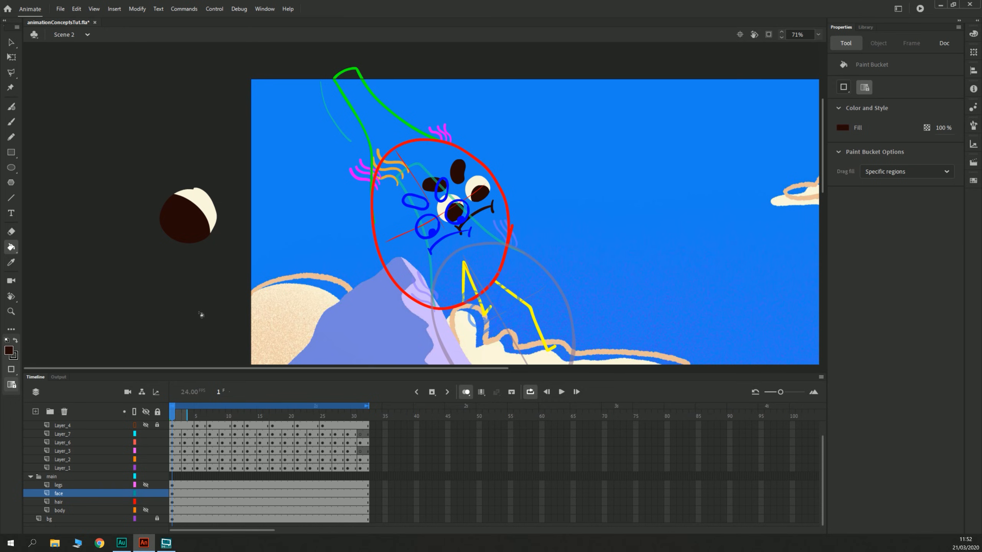
Step: In Paint Normal mode, draw a dark brown downturned mouth below the sample eye and fill it
{"action": "key", "text": "v"}
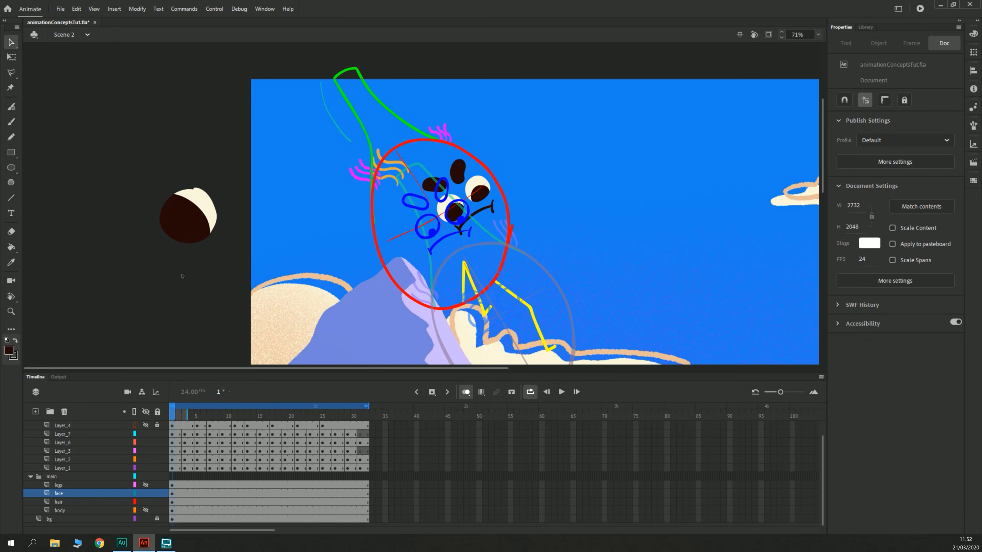
{"action": "key", "text": "b"}
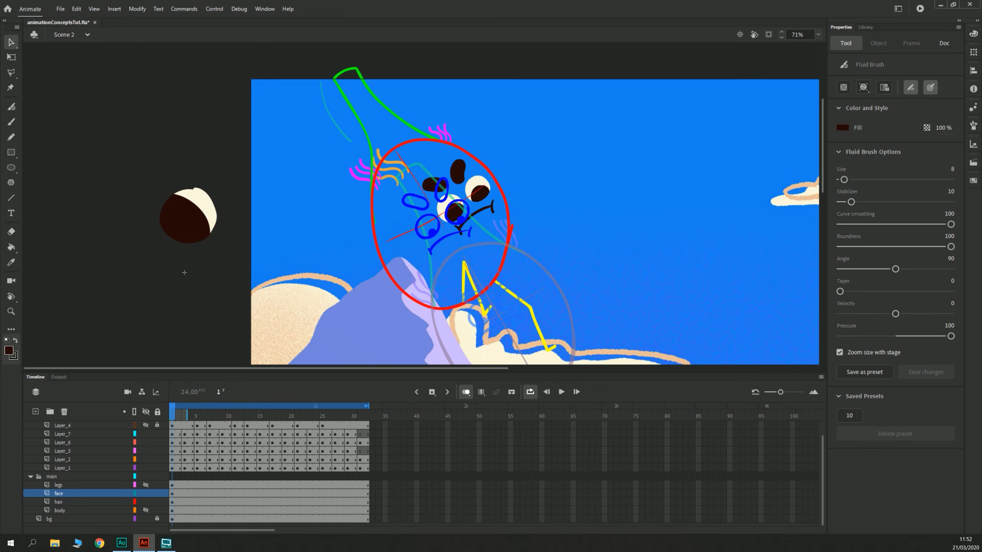
{"action": "left_click", "coordinate": [862, 89]}
{"action": "left_click", "coordinate": [874, 99]}
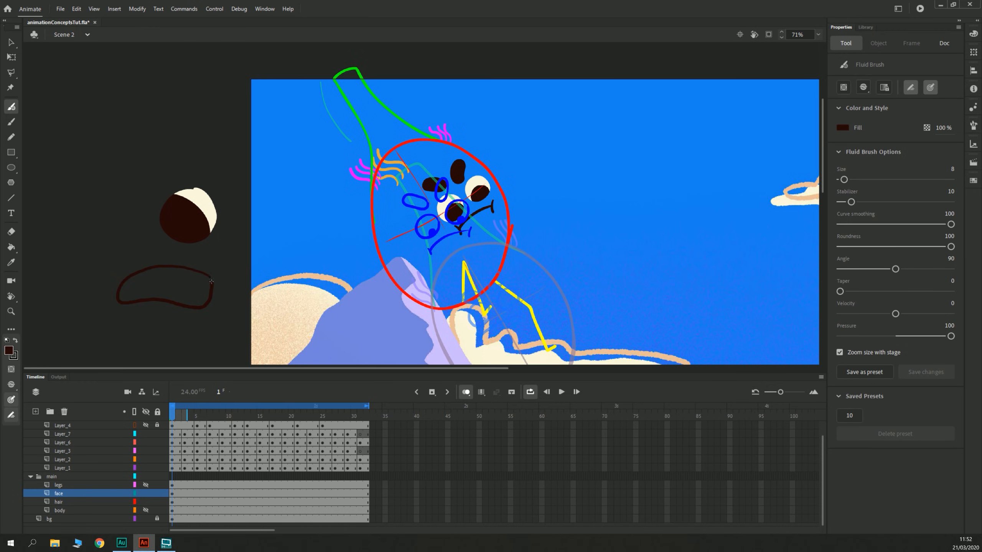
{"action": "key", "text": "k"}
{"action": "left_click", "coordinate": [171, 281]}
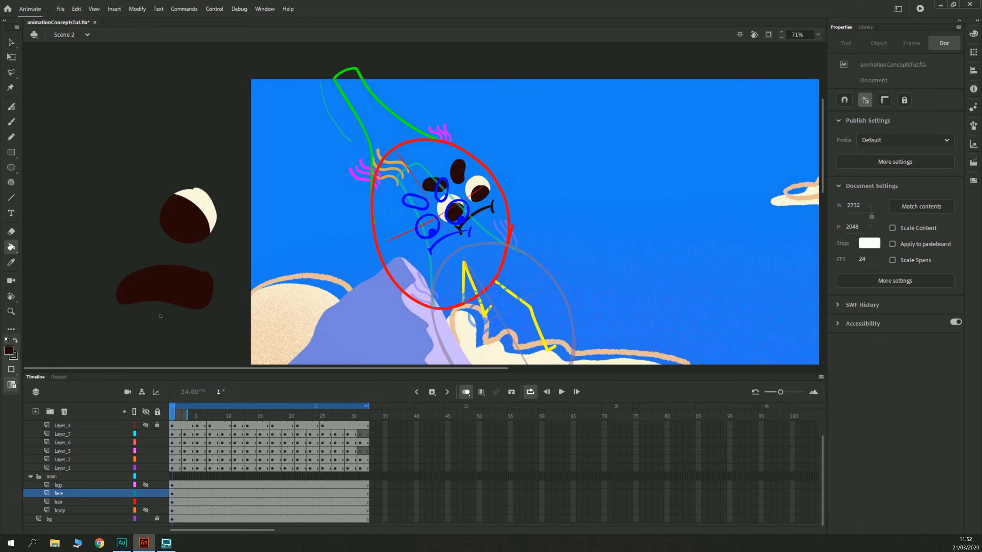
Step: Set the Fluid Brush to Paint Selection mode with the coral fill from the Animation Concepts swatches
{"action": "left_click", "coordinate": [159, 297]}
{"action": "left_click", "coordinate": [162, 328]}
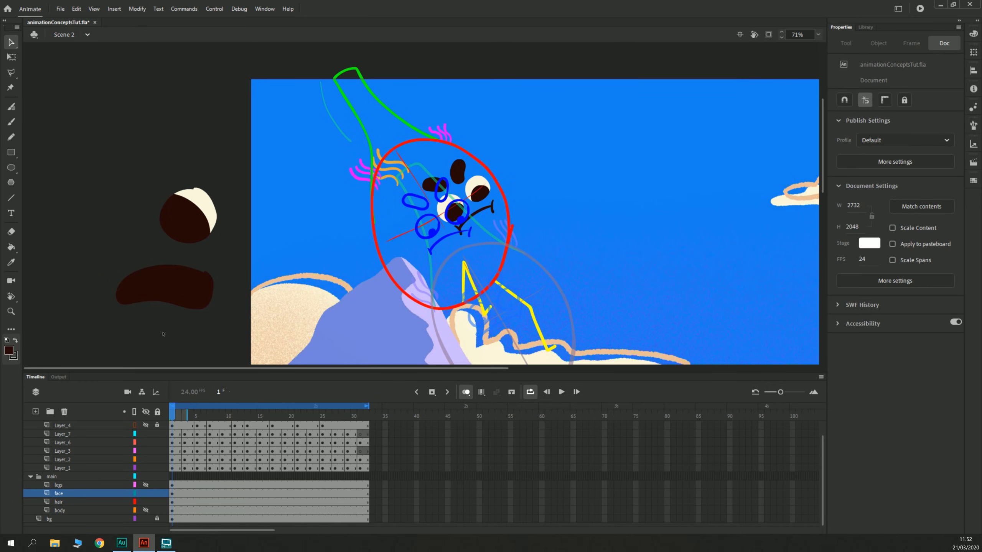
{"action": "key", "text": "b"}
{"action": "left_click", "coordinate": [863, 90]}
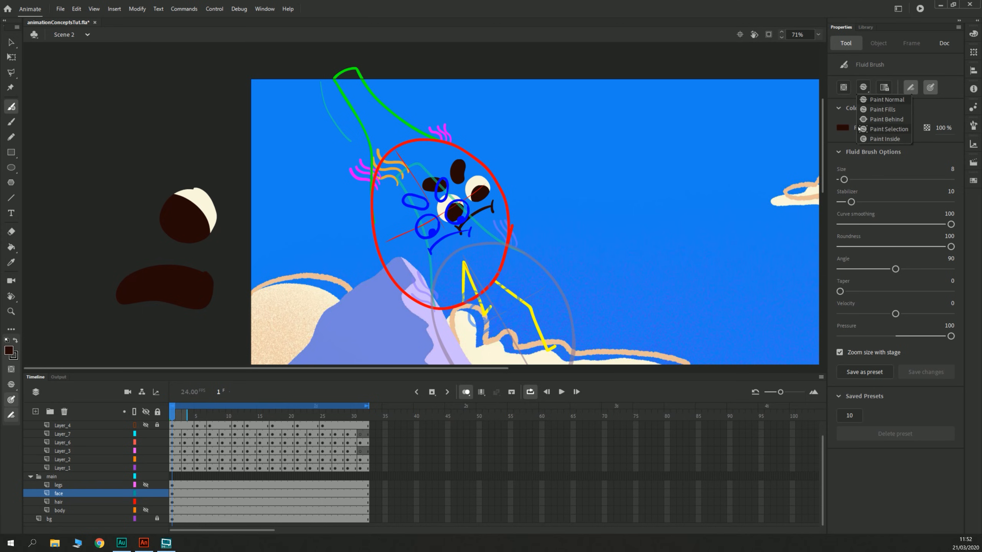
{"action": "left_click", "coordinate": [865, 128]}
{"action": "left_click", "coordinate": [845, 129]}
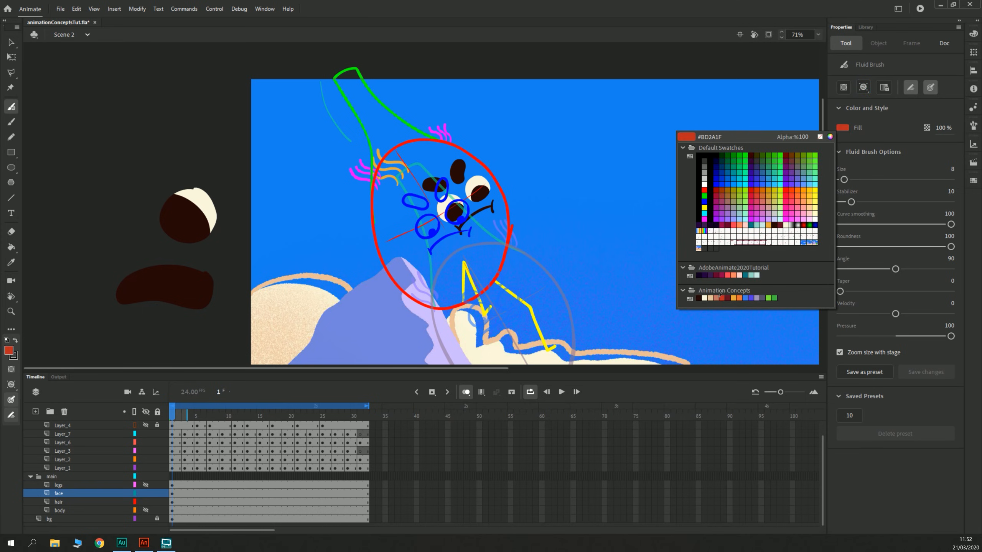
{"action": "left_click", "coordinate": [717, 298]}
Step: Paint a curved coral line across the lower part of the selected dark brown mouth and fill the area below it as a tongue
{"action": "key", "text": "v"}
{"action": "left_click", "coordinate": [164, 295]}
{"action": "key", "text": "b"}
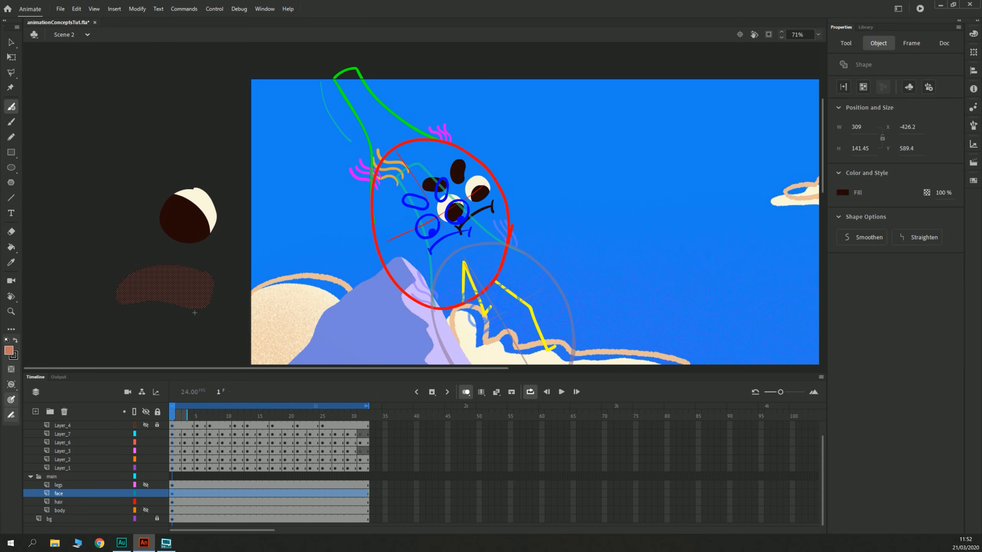
{"action": "mouse_move", "coordinate": [198, 318]}
{"action": "left_mouse_down"}
{"action": "mouse_move", "coordinate": [182, 293]}
{"action": "mouse_move", "coordinate": [149, 289]}
{"action": "mouse_move", "coordinate": [129, 308]}
{"action": "left_mouse_up"}
{"action": "key", "text": "v"}
{"action": "left_click", "coordinate": [157, 329]}
{"action": "key", "text": "k"}
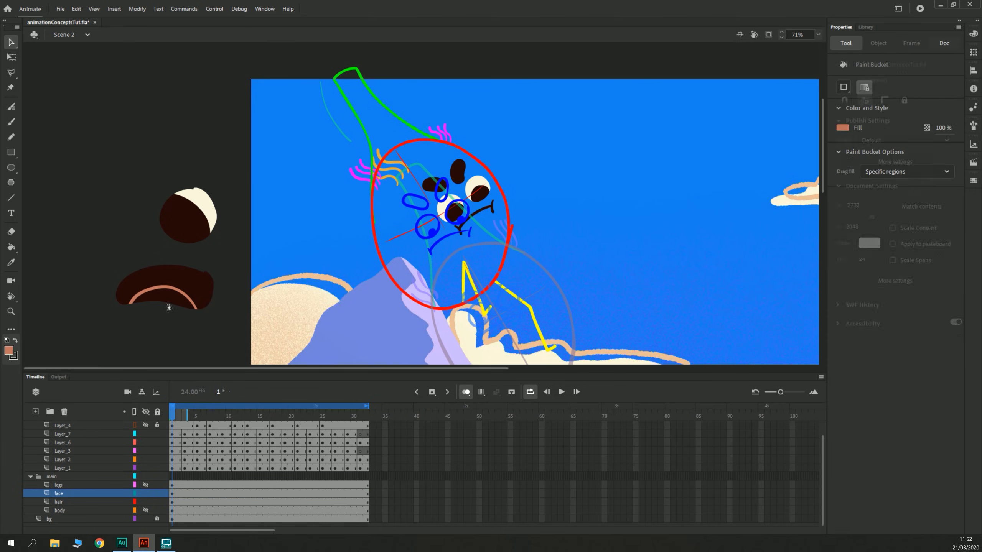
{"action": "left_click", "coordinate": [167, 297]}
Step: Paint cream lines across the lower and upper parts of the selected mouth and fill the area above the upper line to form teeth
{"action": "key", "text": "b"}
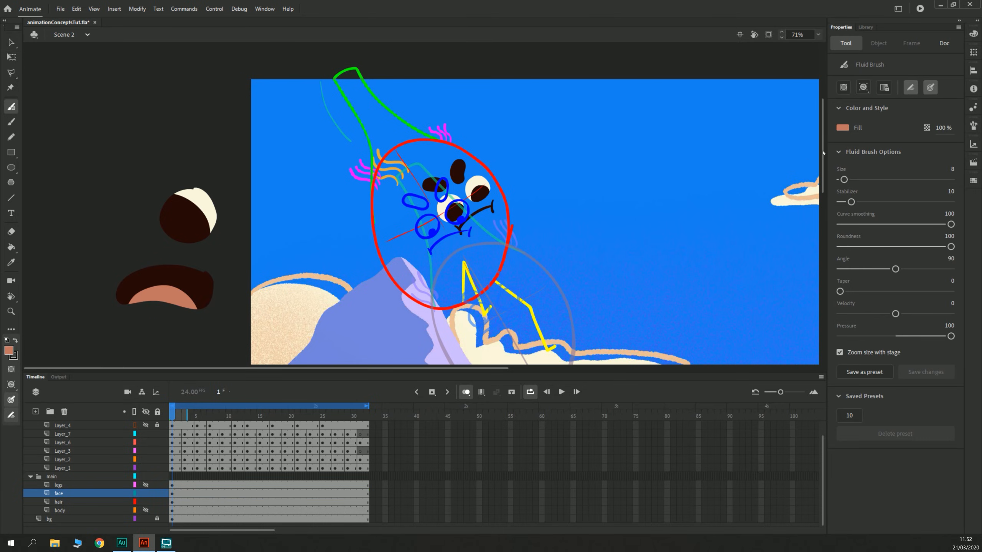
{"action": "left_click", "coordinate": [844, 129]}
{"action": "left_click", "coordinate": [707, 297]}
{"action": "key", "text": "v"}
{"action": "left_click", "coordinate": [162, 276]}
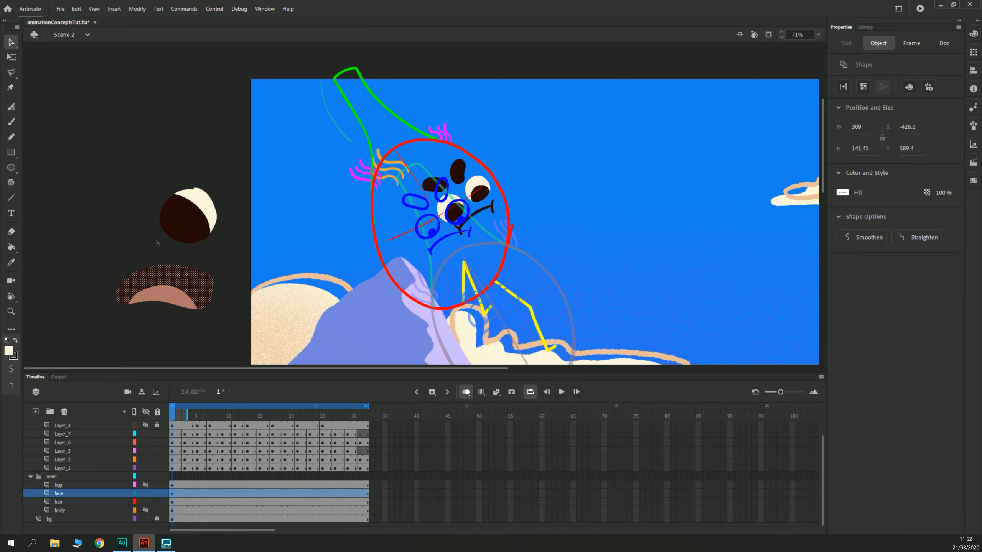
{"action": "key", "text": "b"}
{"action": "left_click_drag", "start_coordinate": [207, 303], "coordinate": [117, 300]}
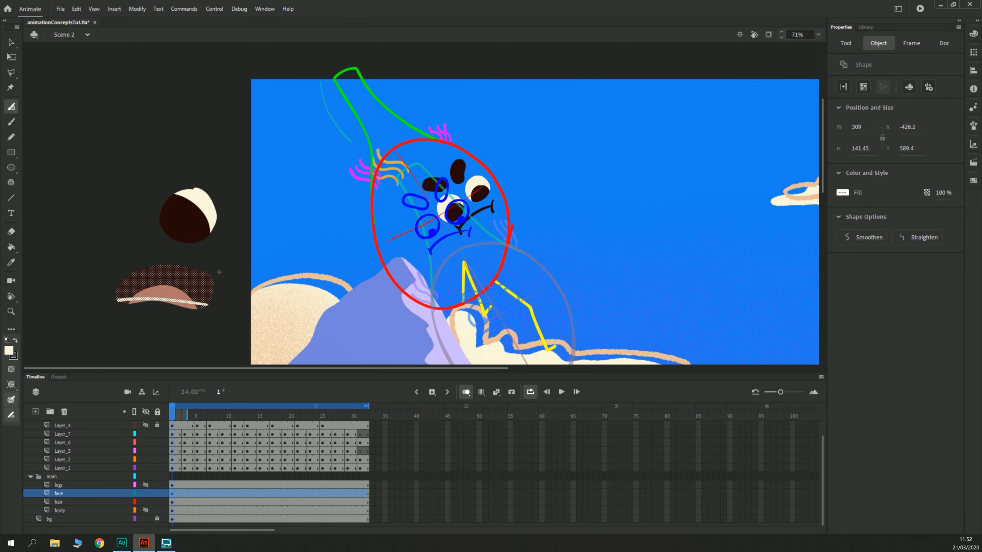
{"action": "left_click_drag", "start_coordinate": [223, 276], "coordinate": [116, 280]}
{"action": "key", "text": "v"}
{"action": "left_click", "coordinate": [131, 229]}
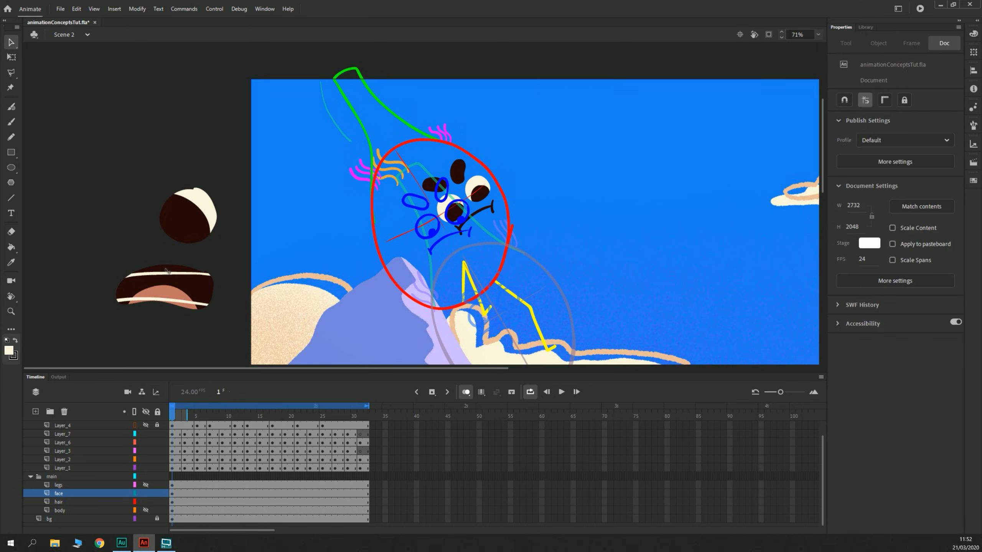
{"action": "key", "text": "k"}
{"action": "left_click", "coordinate": [169, 270]}
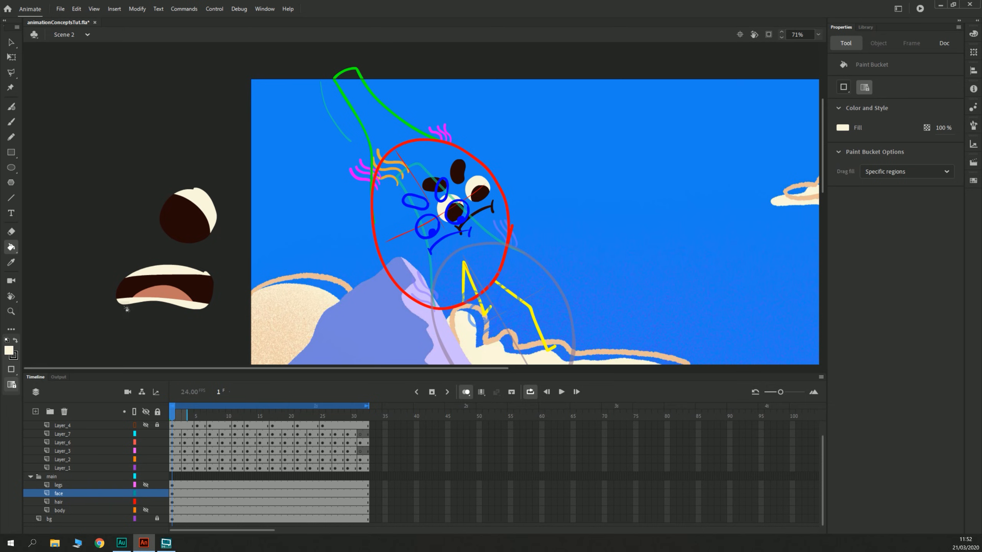
Step: Delete the sample eye and mouth from the pasteboard
{"action": "key", "text": "v"}
{"action": "scroll", "coordinate": [206, 328], "scroll_direction": "up", "scroll_amount": 1}
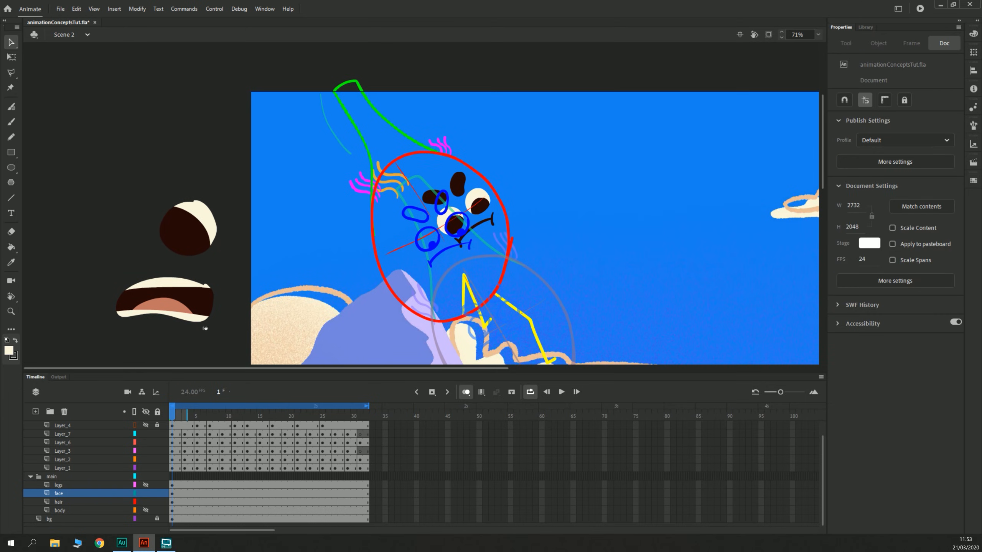
{"action": "left_click_drag", "start_coordinate": [237, 341], "coordinate": [69, 168]}
{"action": "key", "text": "Delete"}
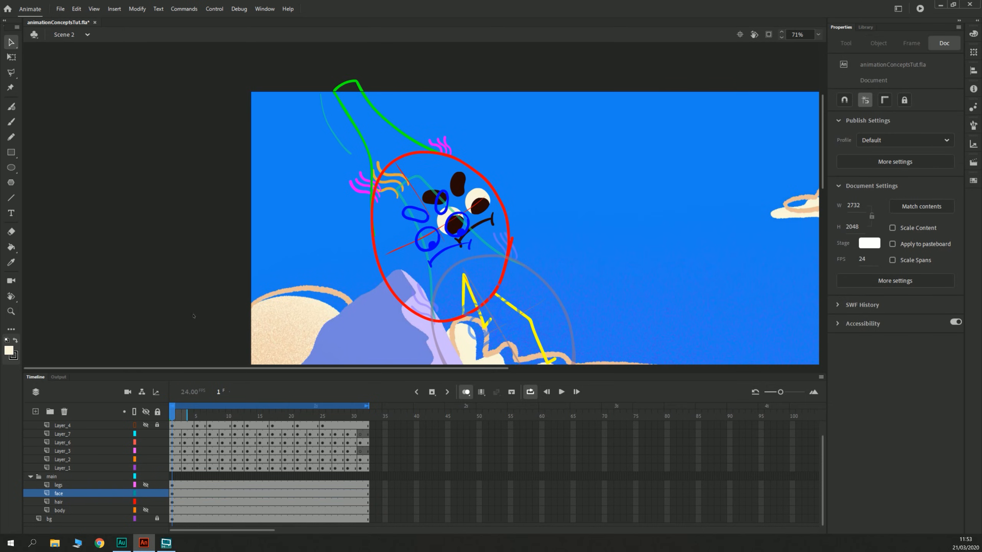
{"action": "key", "text": "b"}
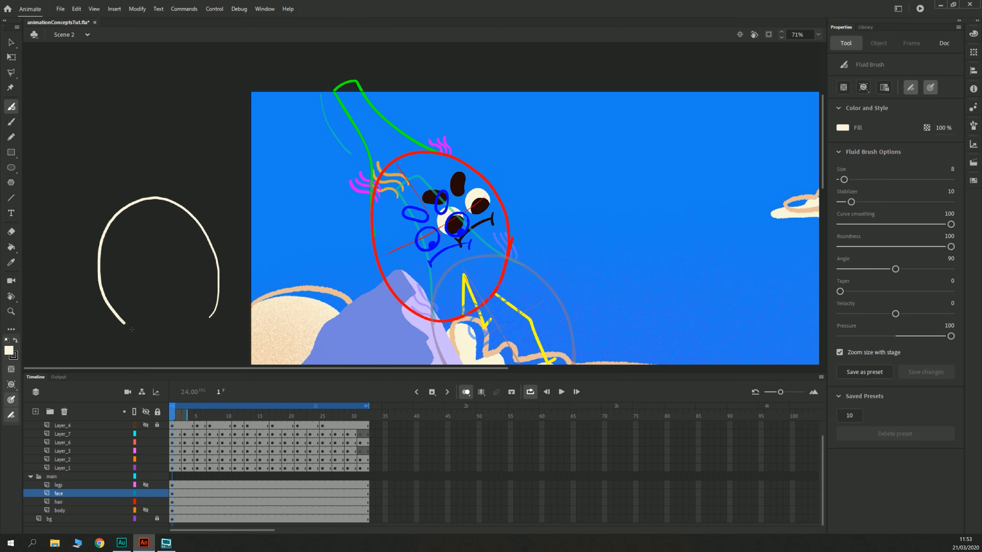
{"action": "key", "text": "ctrl+z"}
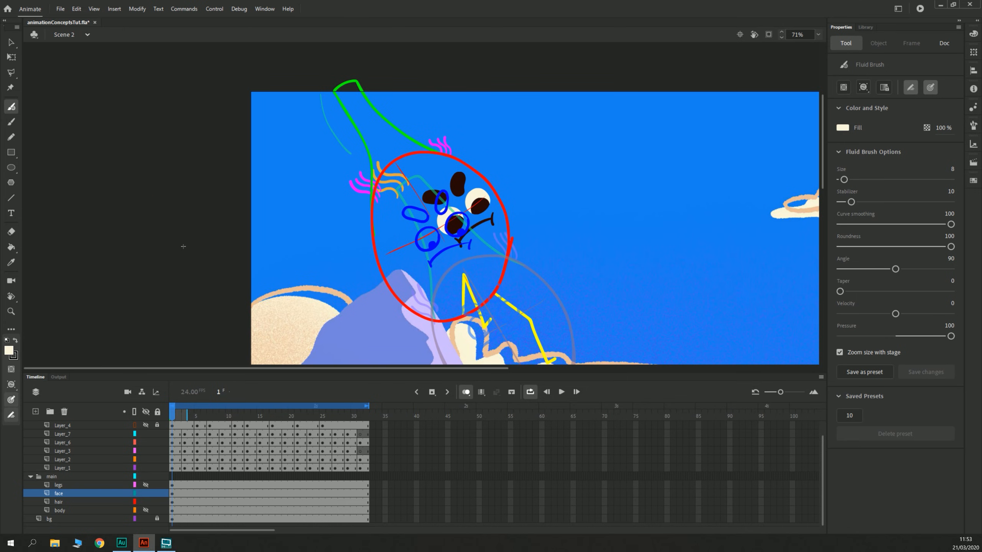
Step: Play the guide animation with the whole stage fitted in view and the face and hair layers hidden, then return to frame 1
{"action": "left_click", "coordinate": [818, 35]}
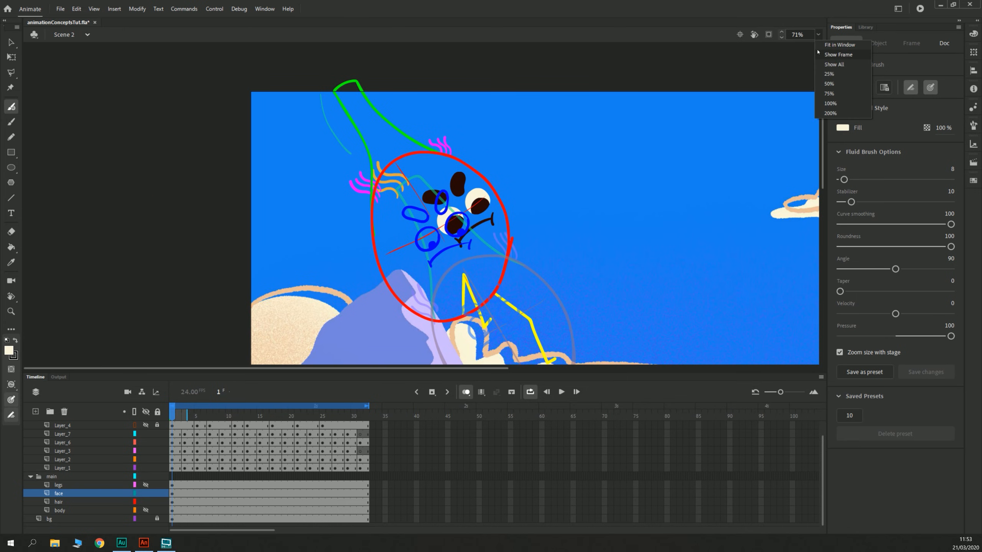
{"action": "left_click", "coordinate": [834, 44]}
{"action": "key", "text": "Return"}
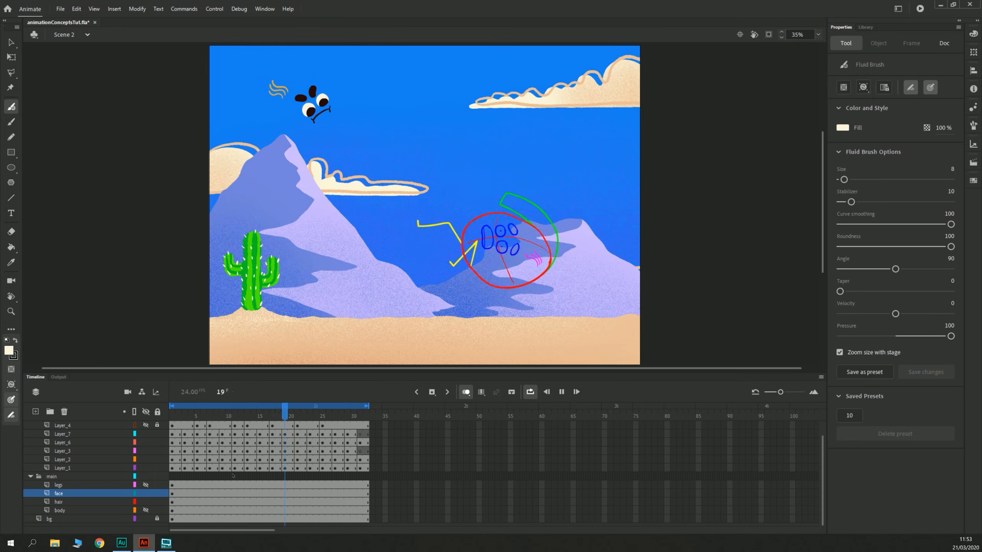
{"action": "left_click", "coordinate": [146, 493]}
{"action": "left_click", "coordinate": [146, 501]}
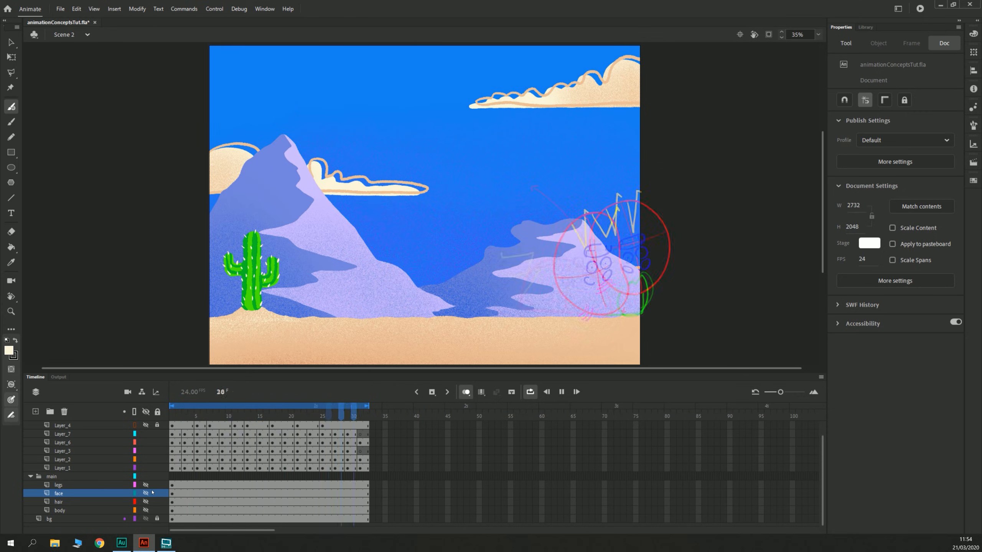
{"action": "left_click", "coordinate": [172, 425]}
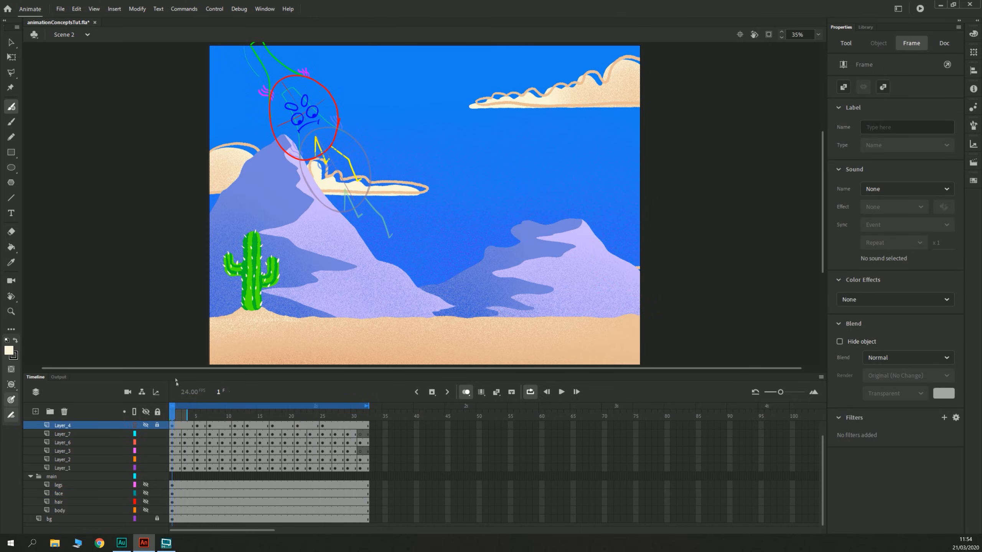
Step: Clear the legs, face, hair and body layers and give them blank keyframes on every second frame
{"action": "left_click_drag", "start_coordinate": [176, 372], "coordinate": [176, 343]}
{"action": "key", "text": "Delete"}
{"action": "left_click_drag", "start_coordinate": [172, 472], "coordinate": [366, 498]}
{"action": "right_click", "coordinate": [275, 478]}
{"action": "mouse_move", "coordinate": [302, 246]}
{"action": "left_click", "coordinate": [219, 256]}
Step: Lock the guide layers, hide all of them except Layer_6 and Layer_3, and make frame 1 of the body layer active
{"action": "left_click", "coordinate": [172, 456]}
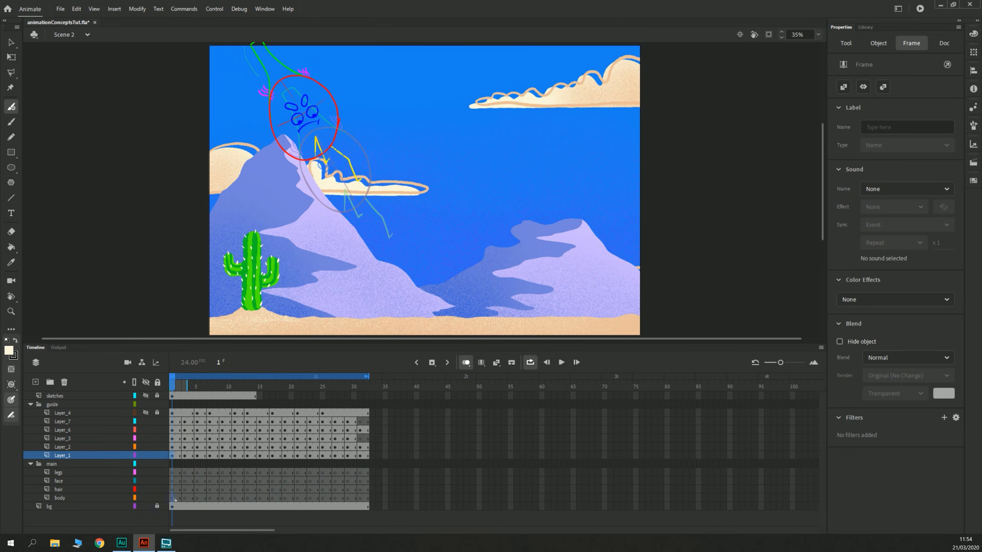
{"action": "left_click", "coordinate": [172, 498]}
{"action": "key", "text": "ctrl+="}
{"action": "left_click_drag", "start_coordinate": [247, 96], "coordinate": [399, 244]}
{"action": "mouse_move", "coordinate": [156, 421]}
{"action": "left_mouse_down"}
{"action": "mouse_move", "coordinate": [157, 455]}
{"action": "mouse_move", "coordinate": [146, 455]}
{"action": "mouse_move", "coordinate": [145, 429]}
{"action": "left_mouse_up"}
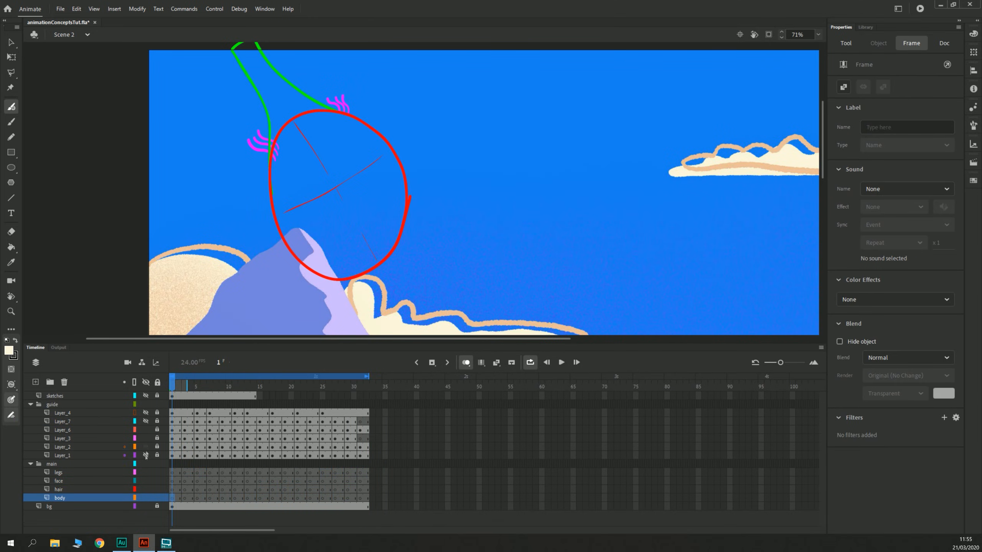
{"action": "left_click", "coordinate": [145, 447]}
Step: Set the brush fill to red and display the guide layers Layer_6 and Layer_3 as outlines
{"action": "left_click", "coordinate": [845, 43]}
{"action": "left_click", "coordinate": [843, 128]}
{"action": "left_click", "coordinate": [756, 212]}
{"action": "key", "text": "ctrl+="}
{"action": "left_click_drag", "start_coordinate": [232, 77], "coordinate": [467, 323]}
{"action": "left_click", "coordinate": [134, 430]}
{"action": "left_click", "coordinate": [135, 439]}
{"action": "left_click_drag", "start_coordinate": [425, 248], "coordinate": [275, 137]}
{"action": "left_click", "coordinate": [845, 43]}
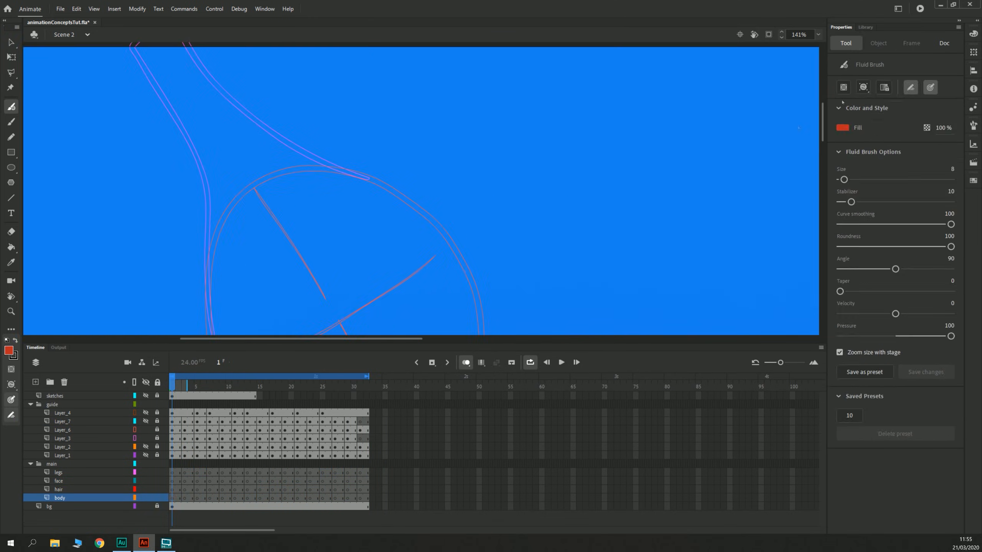
Step: Trace the guide's body and stem in red on frame 1 of the body layer and fill the shape
{"action": "left_click_drag", "start_coordinate": [473, 288], "coordinate": [481, 328]}
{"action": "left_click_drag", "start_coordinate": [479, 329], "coordinate": [501, 78]}
{"action": "left_click_drag", "start_coordinate": [493, 160], "coordinate": [273, 193]}
{"action": "left_click_drag", "start_coordinate": [272, 193], "coordinate": [304, 247]}
{"action": "left_click_drag", "start_coordinate": [262, 45], "coordinate": [353, 255]}
{"action": "mouse_move", "coordinate": [353, 255]}
{"action": "left_mouse_down"}
{"action": "mouse_move", "coordinate": [335, 164]}
{"action": "mouse_move", "coordinate": [353, 264]}
{"action": "left_mouse_up"}
{"action": "mouse_move", "coordinate": [352, 264]}
{"action": "left_mouse_down"}
{"action": "mouse_move", "coordinate": [340, 138]}
{"action": "mouse_move", "coordinate": [425, 238]}
{"action": "left_mouse_up"}
{"action": "left_click_drag", "start_coordinate": [444, 270], "coordinate": [403, 138]}
{"action": "key", "text": "k"}
{"action": "left_click", "coordinate": [433, 193]}
Step: On frame 3 of the body layer, trace the guide's body and stem in red and fill the shape
{"action": "key", "text": "period"}
{"action": "key", "text": "period"}
{"action": "left_click_drag", "start_coordinate": [502, 271], "coordinate": [391, 188]}
{"action": "key", "text": "shift+b"}
{"action": "left_click_drag", "start_coordinate": [546, 314], "coordinate": [530, 302]}
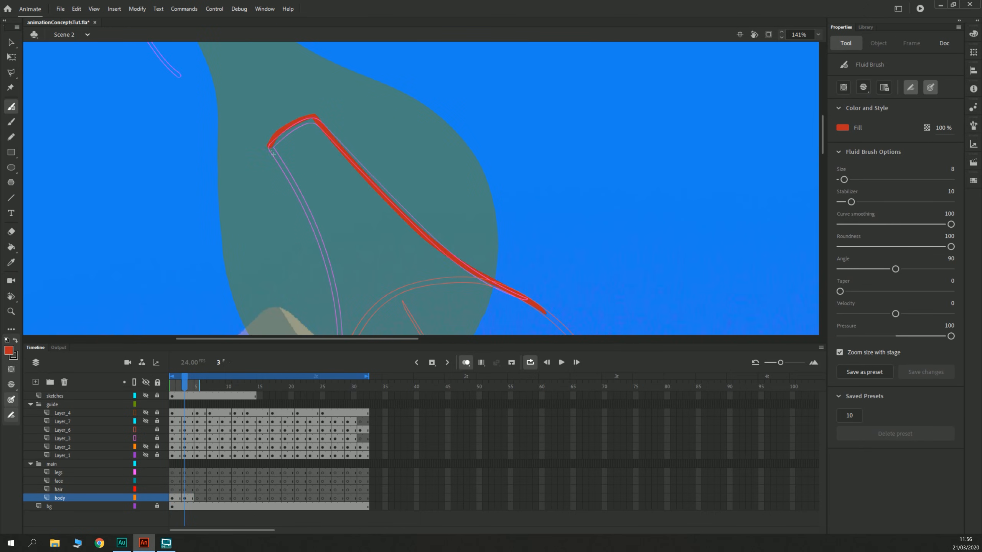
{"action": "left_click_drag", "start_coordinate": [273, 153], "coordinate": [340, 329]}
{"action": "left_click_drag", "start_coordinate": [348, 310], "coordinate": [286, 99]}
{"action": "mouse_move", "coordinate": [203, 47]}
{"action": "left_mouse_down"}
{"action": "mouse_move", "coordinate": [361, 281]}
{"action": "mouse_move", "coordinate": [466, 77]}
{"action": "left_mouse_up"}
{"action": "left_click_drag", "start_coordinate": [464, 116], "coordinate": [470, 278]}
{"action": "key", "text": "k"}
{"action": "left_click", "coordinate": [347, 193]}
Step: On frame 5 of the body layer, trace the falling character's body and stem in red and fill the shape
{"action": "mouse_move", "coordinate": [179, 194]}
{"action": "left_mouse_down"}
{"action": "mouse_move", "coordinate": [219, 246]}
{"action": "mouse_move", "coordinate": [195, 260]}
{"action": "left_mouse_up"}
{"action": "key", "text": "period"}
{"action": "key", "text": "period"}
{"action": "key", "text": "shift+b"}
{"action": "left_click_drag", "start_coordinate": [300, 125], "coordinate": [311, 329]}
{"action": "left_click_drag", "start_coordinate": [329, 302], "coordinate": [325, 139]}
{"action": "left_click_drag", "start_coordinate": [224, 51], "coordinate": [527, 146]}
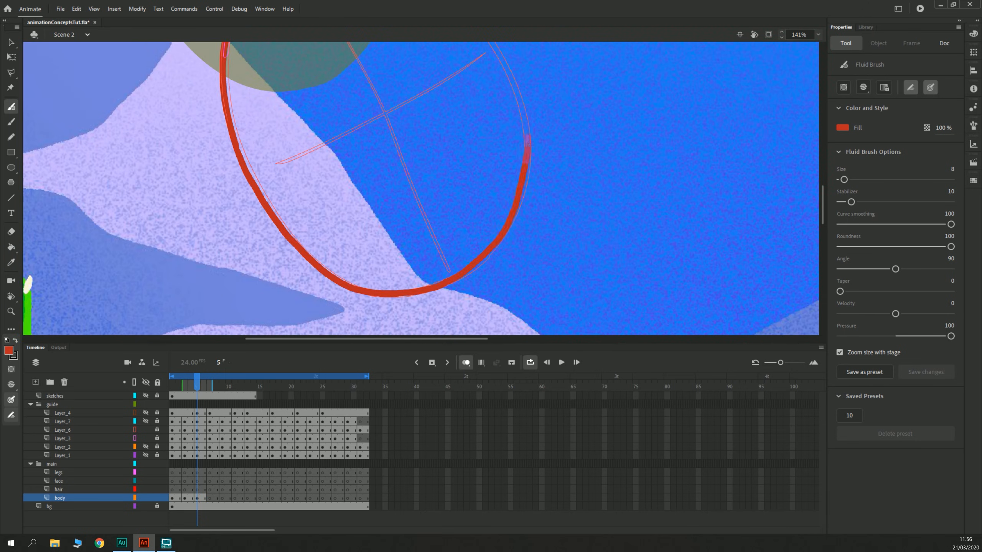
{"action": "left_click_drag", "start_coordinate": [520, 219], "coordinate": [466, 154]}
{"action": "key", "text": "k"}
{"action": "left_click", "coordinate": [386, 193]}
Step: On frame 7 of the body layer, trace the body with its flat base along the ground in red and fill it
{"action": "key", "text": "period"}
{"action": "key", "text": "period"}
{"action": "key", "text": "shift+b"}
{"action": "left_click_drag", "start_coordinate": [334, 88], "coordinate": [353, 286]}
{"action": "left_click_drag", "start_coordinate": [358, 310], "coordinate": [371, 124]}
{"action": "mouse_move", "coordinate": [367, 101]}
{"action": "left_mouse_down"}
{"action": "mouse_move", "coordinate": [309, 307]}
{"action": "mouse_move", "coordinate": [212, 166]}
{"action": "left_mouse_up"}
{"action": "mouse_move", "coordinate": [193, 179]}
{"action": "left_mouse_down"}
{"action": "mouse_move", "coordinate": [189, 234]}
{"action": "mouse_move", "coordinate": [584, 233]}
{"action": "left_mouse_up"}
{"action": "left_click_drag", "start_coordinate": [189, 234], "coordinate": [245, 239]}
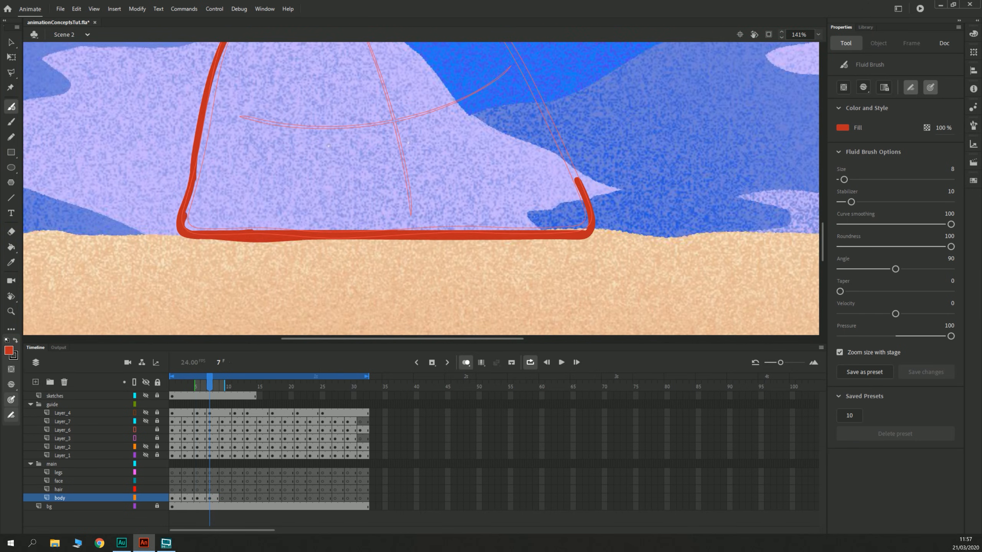
{"action": "left_click_drag", "start_coordinate": [328, 146], "coordinate": [352, 242]}
{"action": "left_click_drag", "start_coordinate": [405, 44], "coordinate": [600, 278]}
{"action": "key", "text": "k"}
{"action": "left_click", "coordinate": [386, 217]}
Step: On frame 9 of the body layer, trace the squashed body and its compressed stem in red and fill the shape
{"action": "key", "text": "period"}
{"action": "key", "text": "period"}
{"action": "key", "text": "shift+b"}
{"action": "left_click_drag", "start_coordinate": [373, 165], "coordinate": [483, 92]}
{"action": "mouse_move", "coordinate": [393, 59]}
{"action": "left_mouse_down"}
{"action": "mouse_move", "coordinate": [318, 291]}
{"action": "mouse_move", "coordinate": [252, 177]}
{"action": "left_mouse_up"}
{"action": "mouse_move", "coordinate": [154, 87]}
{"action": "left_mouse_down"}
{"action": "mouse_move", "coordinate": [306, 210]}
{"action": "mouse_move", "coordinate": [222, 148]}
{"action": "left_mouse_up"}
{"action": "mouse_move", "coordinate": [222, 148]}
{"action": "left_mouse_down"}
{"action": "mouse_move", "coordinate": [434, 147]}
{"action": "mouse_move", "coordinate": [438, 187]}
{"action": "left_mouse_up"}
{"action": "mouse_move", "coordinate": [438, 187]}
{"action": "left_mouse_down"}
{"action": "mouse_move", "coordinate": [449, 93]}
{"action": "mouse_move", "coordinate": [423, 303]}
{"action": "left_mouse_up"}
{"action": "left_click_drag", "start_coordinate": [456, 306], "coordinate": [401, 196]}
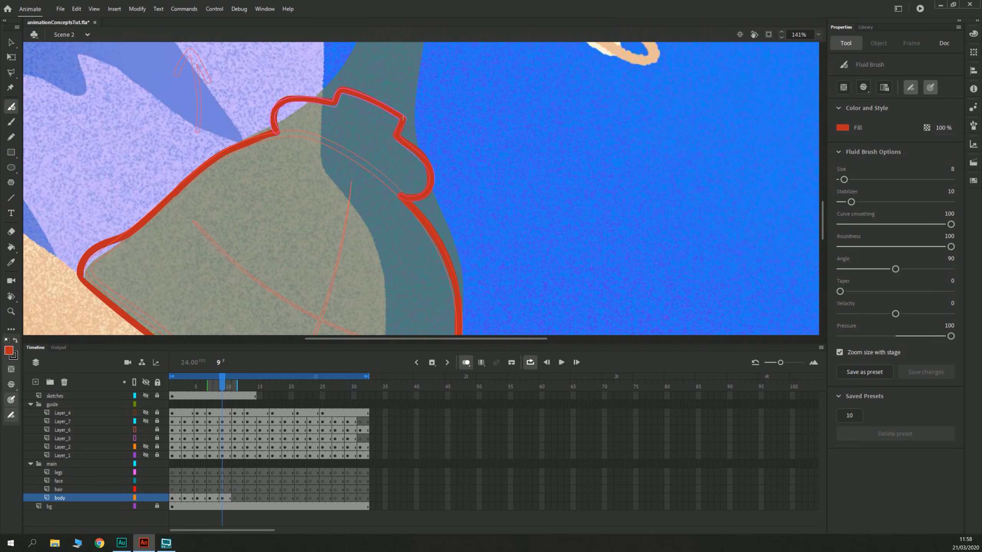
{"action": "key", "text": "k"}
{"action": "left_click", "coordinate": [344, 247]}
Step: Adjust the filled body on frame 9 with Free Transform and compare it with frame 7
{"action": "key", "text": "q"}
{"action": "left_click", "coordinate": [344, 276]}
{"action": "mouse_move", "coordinate": [344, 276]}
{"action": "left_mouse_down"}
{"action": "mouse_move", "coordinate": [390, 132]}
{"action": "mouse_move", "coordinate": [408, 259]}
{"action": "left_mouse_up"}
{"action": "left_click", "coordinate": [210, 498]}
{"action": "left_click", "coordinate": [223, 498]}
Step: On frame 11 of the body layer, trace the squashed body and stem in red and fill the shape
{"action": "key", "text": "shift+b"}
{"action": "key", "text": "period"}
{"action": "key", "text": "period"}
{"action": "left_click_drag", "start_coordinate": [386, 131], "coordinate": [450, 160]}
{"action": "left_click_drag", "start_coordinate": [451, 160], "coordinate": [373, 100]}
{"action": "left_click_drag", "start_coordinate": [429, 232], "coordinate": [394, 52]}
{"action": "mouse_move", "coordinate": [390, 49]}
{"action": "left_mouse_down"}
{"action": "mouse_move", "coordinate": [397, 167]}
{"action": "mouse_move", "coordinate": [262, 228]}
{"action": "mouse_move", "coordinate": [31, 50]}
{"action": "left_mouse_up"}
{"action": "left_click_drag", "start_coordinate": [116, 97], "coordinate": [380, 263]}
{"action": "mouse_move", "coordinate": [281, 209]}
{"action": "left_mouse_down"}
{"action": "mouse_move", "coordinate": [479, 74]}
{"action": "mouse_move", "coordinate": [475, 46]}
{"action": "left_mouse_up"}
{"action": "key", "text": "k"}
{"action": "left_click", "coordinate": [273, 177]}
{"action": "left_click_drag", "start_coordinate": [183, 191], "coordinate": [209, 237]}
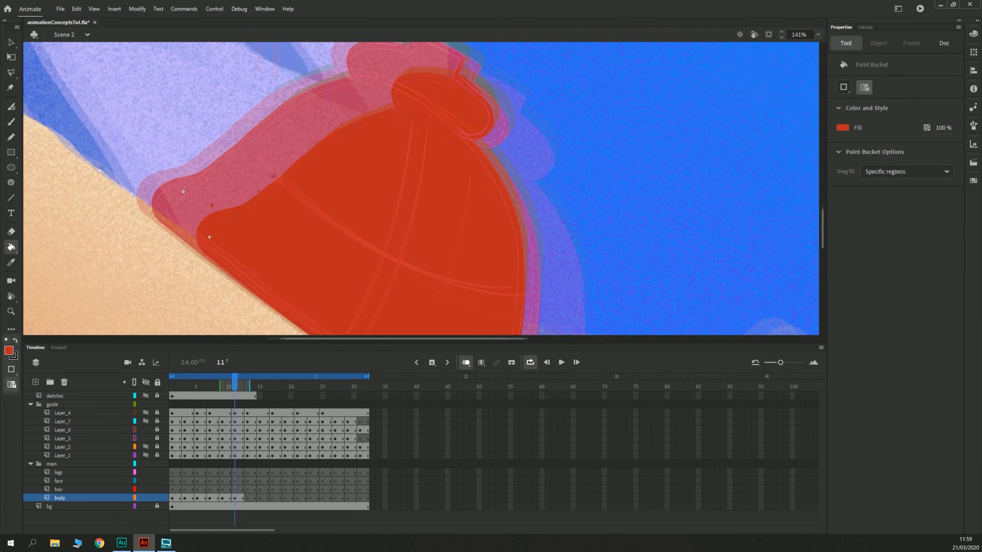
{"action": "left_click_drag", "start_coordinate": [392, 122], "coordinate": [274, 243]}
Step: On frame 13 of the body layer, trace the stretching body and stem in red and fill the shape
{"action": "key", "text": "period"}
{"action": "key", "text": "period"}
{"action": "key", "text": "shift+b"}
{"action": "mouse_move", "coordinate": [588, 319]}
{"action": "left_mouse_down"}
{"action": "mouse_move", "coordinate": [499, 81]}
{"action": "mouse_move", "coordinate": [274, 158]}
{"action": "left_mouse_up"}
{"action": "mouse_move", "coordinate": [274, 157]}
{"action": "left_mouse_down"}
{"action": "mouse_move", "coordinate": [291, 202]}
{"action": "mouse_move", "coordinate": [420, 135]}
{"action": "left_mouse_up"}
{"action": "mouse_move", "coordinate": [460, 78]}
{"action": "left_mouse_down"}
{"action": "mouse_move", "coordinate": [318, 224]}
{"action": "mouse_move", "coordinate": [328, 112]}
{"action": "left_mouse_up"}
{"action": "mouse_move", "coordinate": [321, 89]}
{"action": "left_mouse_down"}
{"action": "mouse_move", "coordinate": [391, 290]}
{"action": "mouse_move", "coordinate": [595, 178]}
{"action": "left_mouse_up"}
{"action": "key", "text": "k"}
{"action": "left_click", "coordinate": [464, 185]}
Step: On frame 15 of the body layer, trace the airborne body and curved stem in red and fill the shape
{"action": "key", "text": "ctrl+minus"}
{"action": "key", "text": "period"}
{"action": "key", "text": "period"}
{"action": "key", "text": "shift+b"}
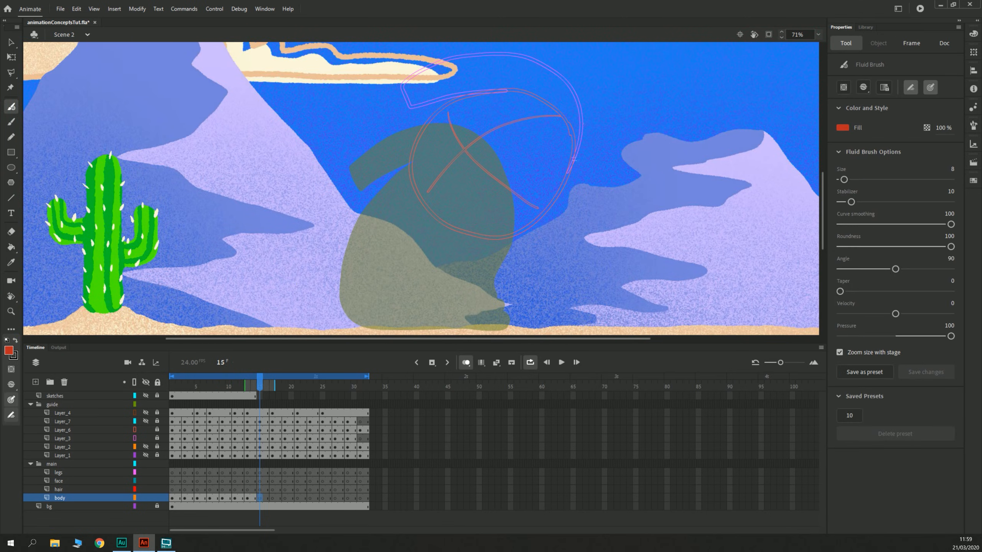
{"action": "mouse_move", "coordinate": [582, 123]}
{"action": "left_mouse_down"}
{"action": "mouse_move", "coordinate": [495, 91]}
{"action": "mouse_move", "coordinate": [403, 204]}
{"action": "left_mouse_up"}
{"action": "key", "text": "ctrl+z"}
{"action": "left_click_drag", "start_coordinate": [550, 69], "coordinate": [466, 91]}
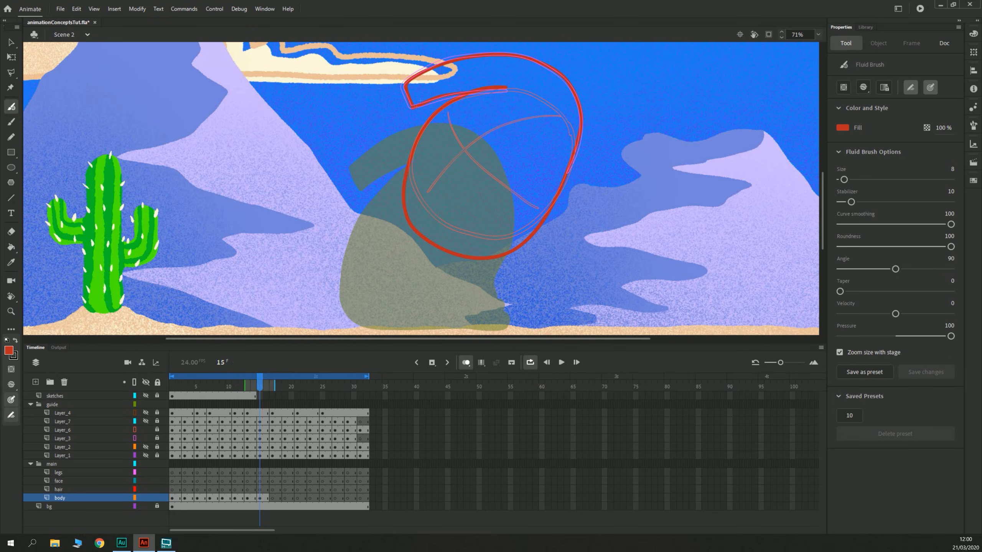
{"action": "key", "text": "k"}
{"action": "left_click", "coordinate": [490, 170]}
Step: On frame 17 of the body layer, trace the body and stem in red and fill the shape, then advance to frame 19
{"action": "key", "text": "period"}
{"action": "key", "text": "period"}
{"action": "left_click_drag", "start_coordinate": [503, 155], "coordinate": [416, 202]}
{"action": "key", "text": "shift+b"}
{"action": "mouse_move", "coordinate": [530, 251]}
{"action": "left_mouse_down"}
{"action": "mouse_move", "coordinate": [484, 85]}
{"action": "mouse_move", "coordinate": [431, 266]}
{"action": "mouse_move", "coordinate": [541, 241]}
{"action": "left_mouse_up"}
{"action": "key", "text": "k"}
{"action": "left_click", "coordinate": [475, 193]}
{"action": "key", "text": "period"}
{"action": "key", "text": "period"}
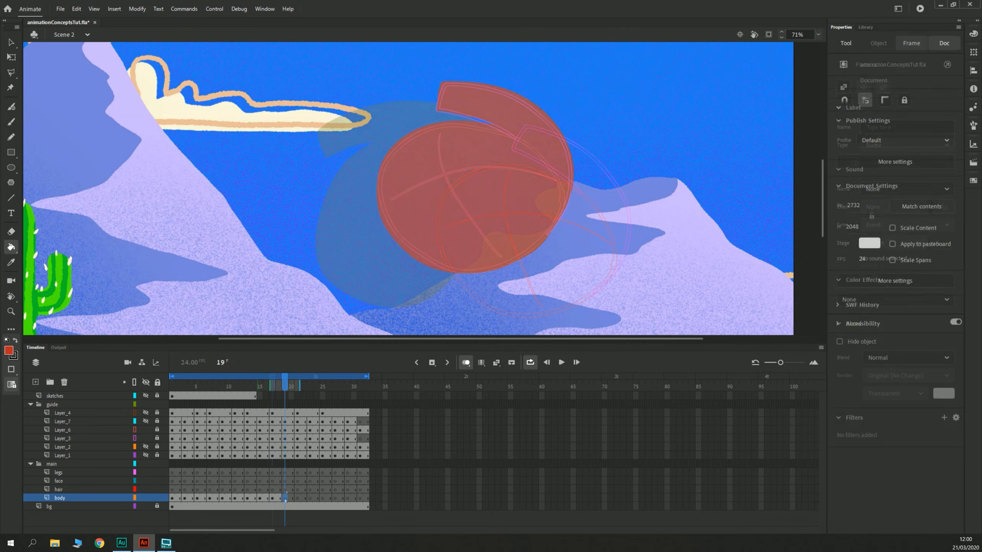
Step: On frame 21 of the body layer, trace the airborne body and curled stem in red and fill the shape
{"action": "left_click_drag", "start_coordinate": [475, 194], "coordinate": [441, 154]}
{"action": "key", "text": "shift+b"}
{"action": "mouse_move", "coordinate": [540, 266]}
{"action": "left_mouse_down"}
{"action": "mouse_move", "coordinate": [493, 84]}
{"action": "mouse_move", "coordinate": [525, 271]}
{"action": "left_mouse_up"}
{"action": "mouse_move", "coordinate": [551, 174]}
{"action": "left_mouse_down"}
{"action": "mouse_move", "coordinate": [507, 297]}
{"action": "mouse_move", "coordinate": [504, 122]}
{"action": "mouse_move", "coordinate": [553, 172]}
{"action": "left_mouse_up"}
{"action": "key", "text": "k"}
{"action": "left_click", "coordinate": [487, 224]}
Step: On frame 23 of the body layer, trace the squashed, flat-bottomed body and stem in red and fill the shape
{"action": "key", "text": "period"}
{"action": "key", "text": "period"}
{"action": "key", "text": "shift+b"}
{"action": "mouse_move", "coordinate": [573, 228]}
{"action": "left_mouse_down"}
{"action": "mouse_move", "coordinate": [428, 187]}
{"action": "mouse_move", "coordinate": [579, 276]}
{"action": "left_mouse_up"}
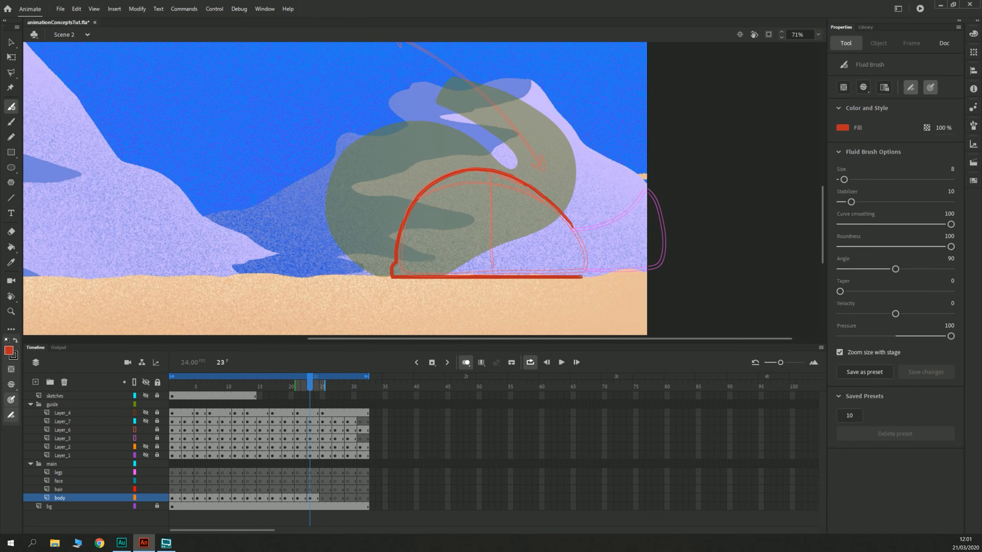
{"action": "key", "text": "k"}
{"action": "left_click", "coordinate": [541, 235]}
Step: On frame 25 of the body layer, trace the flattened body and upturned stem in red and fill the shape
{"action": "mouse_move", "coordinate": [616, 210]}
{"action": "left_mouse_down"}
{"action": "mouse_move", "coordinate": [574, 227]}
{"action": "mouse_move", "coordinate": [501, 216]}
{"action": "left_mouse_up"}
{"action": "key", "text": "period"}
{"action": "key", "text": "period"}
{"action": "key", "text": "shift+b"}
{"action": "left_click_drag", "start_coordinate": [538, 202], "coordinate": [555, 199]}
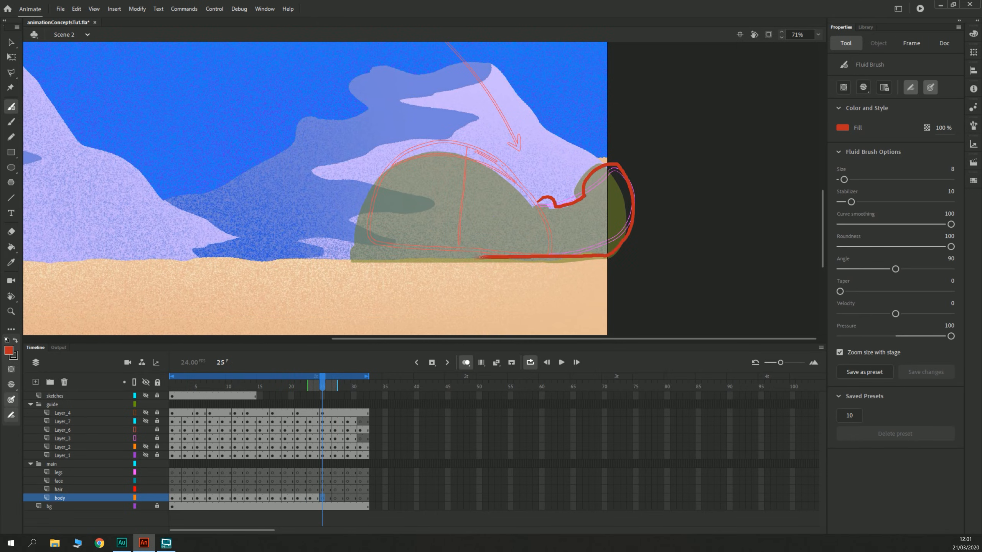
{"action": "left_click_drag", "start_coordinate": [480, 257], "coordinate": [539, 203]}
{"action": "key", "text": "k"}
{"action": "left_click", "coordinate": [483, 209]}
Step: On frame 27 of the body layer, trace the upward-stretching body and trailing stem in red and fill the shape
{"action": "left_click", "coordinate": [335, 498]}
{"action": "mouse_move", "coordinate": [574, 244]}
{"action": "left_mouse_down"}
{"action": "mouse_move", "coordinate": [425, 195]}
{"action": "mouse_move", "coordinate": [574, 235]}
{"action": "left_mouse_up"}
{"action": "key", "text": "k"}
{"action": "left_click", "coordinate": [514, 232]}
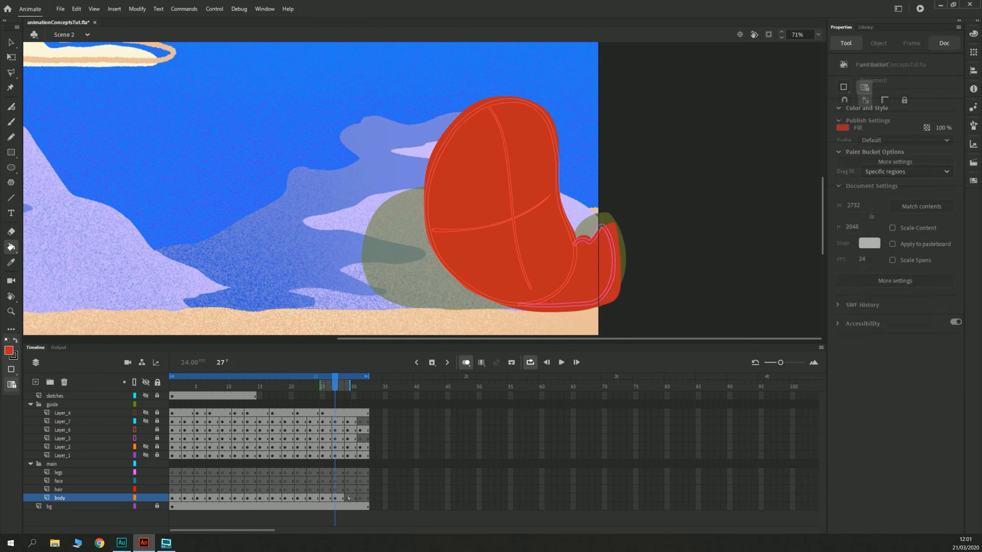
Step: On frame 29 of the body layer, trace the rising body and its stem beside the stage edge in red and fill the shape
{"action": "left_click", "coordinate": [348, 498]}
{"action": "key", "text": "shift+b"}
{"action": "mouse_move", "coordinate": [585, 75]}
{"action": "left_mouse_down"}
{"action": "mouse_move", "coordinate": [557, 259]}
{"action": "mouse_move", "coordinate": [604, 79]}
{"action": "left_mouse_up"}
{"action": "key", "text": "k"}
{"action": "left_click", "coordinate": [580, 174]}
Step: On frame 31 of the body layer, trace and fill the narrow body sliver at the stage edge, and play the animation
{"action": "left_click", "coordinate": [360, 498]}
{"action": "left_click", "coordinate": [595, 144]}
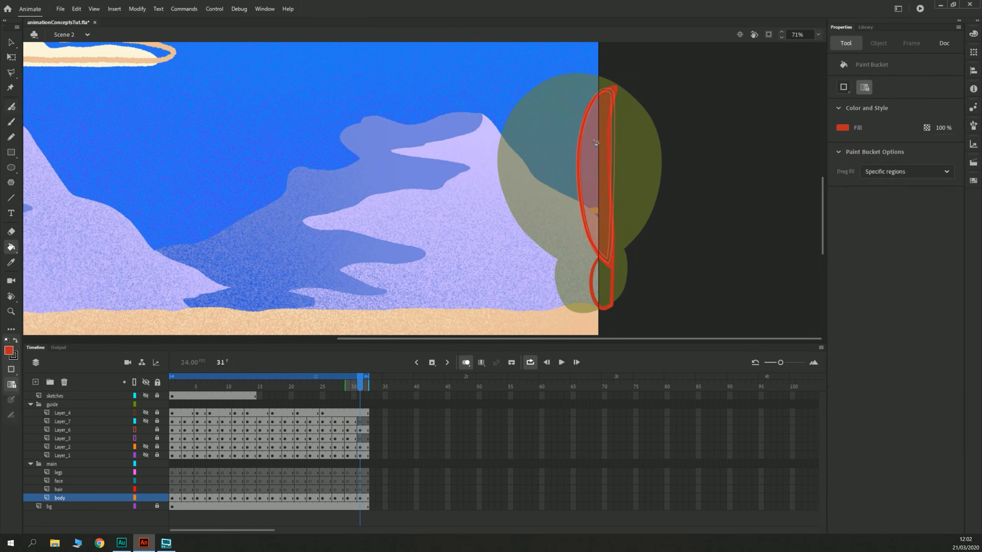
{"action": "key", "text": "ctrl+minus"}
{"action": "key", "text": "ctrl+minus"}
{"action": "key", "text": "ctrl+minus"}
{"action": "key", "text": "Return"}
Step: Add a second hair layer directly above the body layer and set the Fluid Brush fill to the dark red Animation Concepts swatch
{"action": "left_click", "coordinate": [173, 498]}
{"action": "right_click", "coordinate": [58, 490]}
{"action": "left_click", "coordinate": [173, 498]}
{"action": "key", "text": "ctrl+equal"}
{"action": "key", "text": "ctrl+equal"}
{"action": "key", "text": "ctrl+equal"}
{"action": "key", "text": "shift+b"}
{"action": "left_click", "coordinate": [842, 128]}
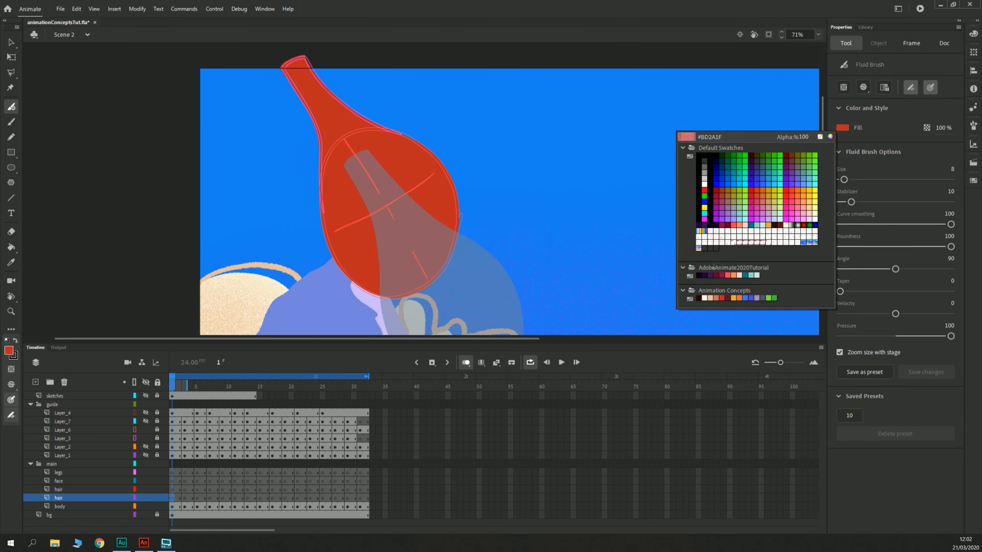
{"action": "left_click", "coordinate": [727, 298]}
Step: On frame 9 of the lower hair layer, hide onion skinning and draw dark red crease lines at the stem's base and the body's lower edge
{"action": "key", "text": "period"}
{"action": "key", "text": "period"}
{"action": "key", "text": "period"}
{"action": "key", "text": "period"}
{"action": "key", "text": "period"}
{"action": "key", "text": "period"}
{"action": "key", "text": "period"}
{"action": "key", "text": "period"}
{"action": "key", "text": "alt+shift+o"}
{"action": "key", "text": "ctrl+equal"}
{"action": "left_click_drag", "start_coordinate": [475, 221], "coordinate": [527, 225]}
{"action": "left_click_drag", "start_coordinate": [414, 228], "coordinate": [382, 241]}
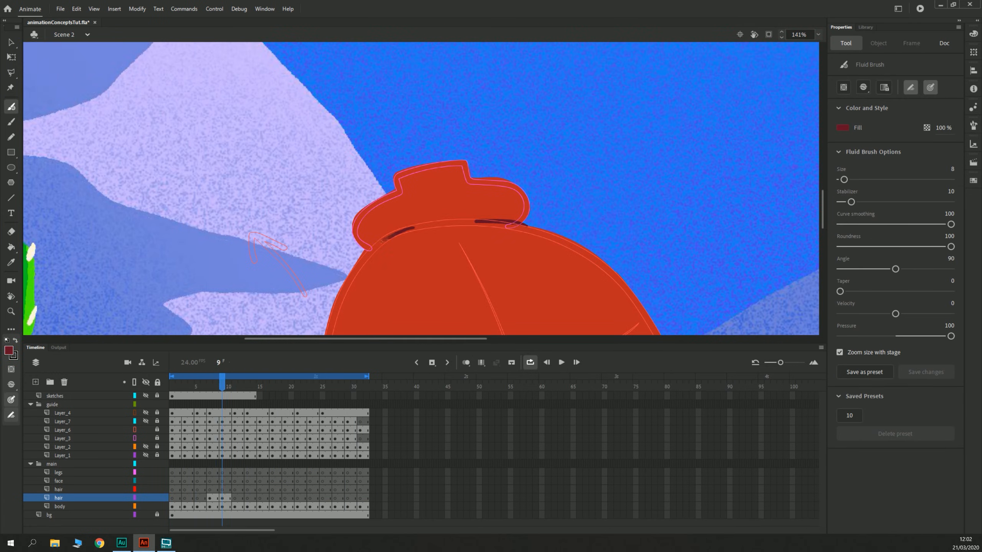
{"action": "left_click_drag", "start_coordinate": [487, 162], "coordinate": [488, 51]}
{"action": "left_click_drag", "start_coordinate": [667, 226], "coordinate": [646, 222]}
Step: On frames 11 and 13 of the lower hair layer, draw dark red crease lines where the stem meets the body
{"action": "key", "text": "period"}
{"action": "key", "text": "period"}
{"action": "left_click_drag", "start_coordinate": [483, 116], "coordinate": [483, 271]}
{"action": "left_click_drag", "start_coordinate": [471, 158], "coordinate": [535, 169]}
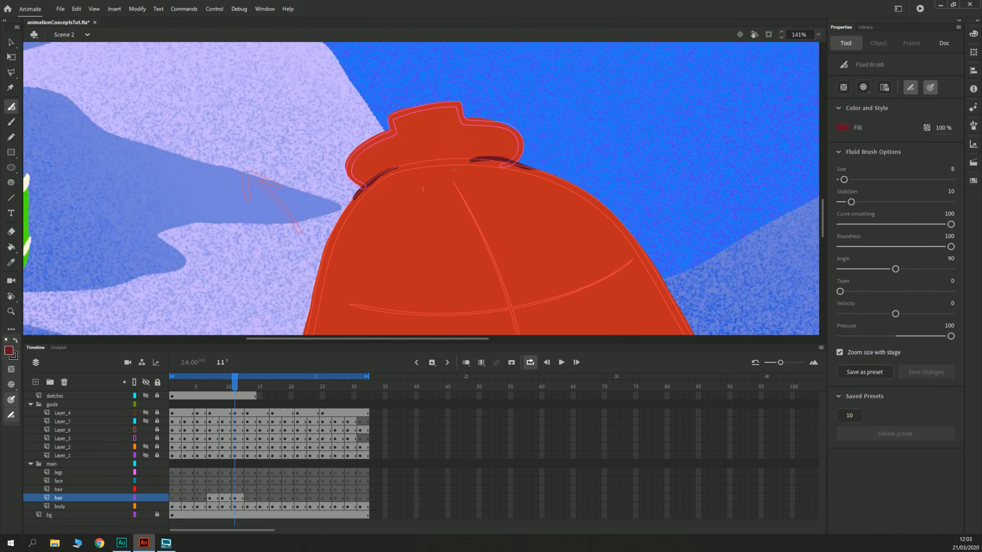
{"action": "key", "text": "period"}
{"action": "key", "text": "period"}
{"action": "left_click_drag", "start_coordinate": [541, 270], "coordinate": [513, 96]}
{"action": "left_click_drag", "start_coordinate": [684, 174], "coordinate": [659, 188]}
{"action": "left_click_drag", "start_coordinate": [696, 198], "coordinate": [667, 210]}
Step: Continue through the frames of the lower hair layer to frame 23 and draw short dark red creases along the stem and at the body's base
{"action": "key", "text": "period"}
{"action": "key", "text": "period"}
{"action": "left_click_drag", "start_coordinate": [502, 77], "coordinate": [381, 294]}
{"action": "left_click_drag", "start_coordinate": [376, 93], "coordinate": [254, 292]}
{"action": "key", "text": "period"}
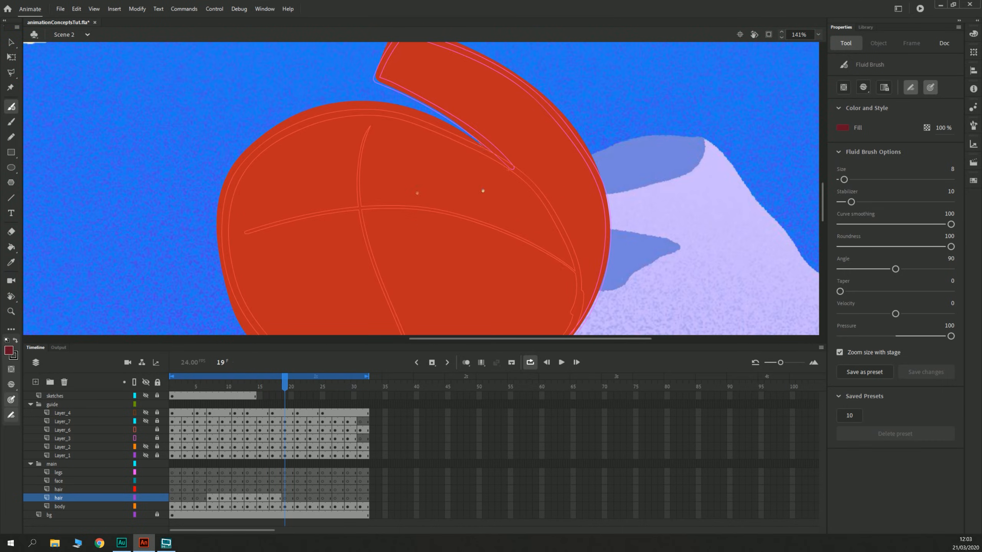
{"action": "key", "text": "period"}
{"action": "key", "text": "period"}
{"action": "key", "text": "period"}
{"action": "key", "text": "period"}
{"action": "key", "text": "period"}
{"action": "left_click_drag", "start_coordinate": [512, 172], "coordinate": [522, 201]}
{"action": "left_click_drag", "start_coordinate": [544, 172], "coordinate": [540, 190]}
{"action": "left_click_drag", "start_coordinate": [599, 152], "coordinate": [599, 170]}
{"action": "left_click_drag", "start_coordinate": [155, 247], "coordinate": [164, 258]}
Step: On frame 25 of the body layer, paint red along the body's underside to close the gap above the ground
{"action": "key", "text": "period"}
{"action": "key", "text": "period"}
{"action": "left_click", "coordinate": [322, 506]}
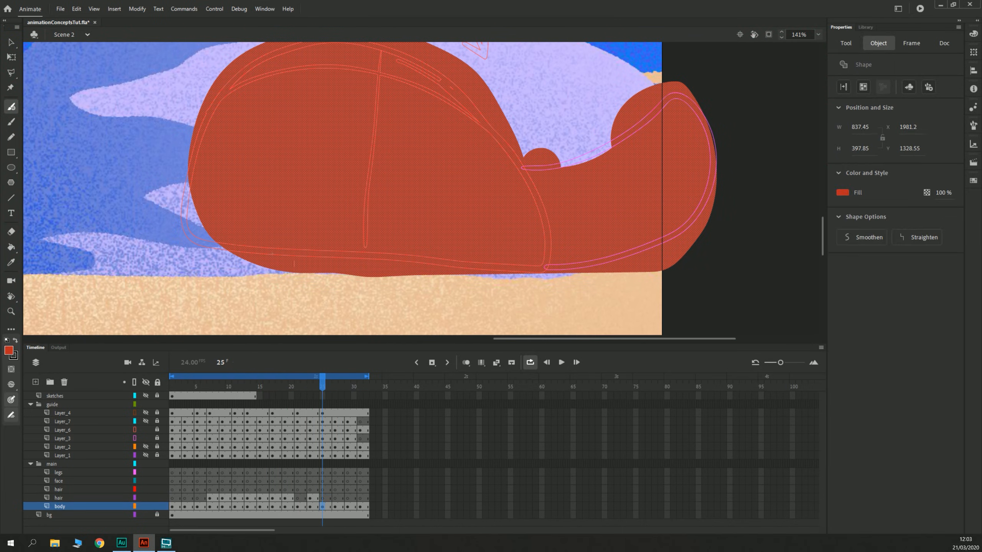
{"action": "left_click_drag", "start_coordinate": [294, 271], "coordinate": [556, 275]}
{"action": "left_click_drag", "start_coordinate": [474, 277], "coordinate": [657, 272]}
Step: On frames 25 and 27 of the lower hair layer, draw short dark red creases at the stem's small fold and play the animation
{"action": "left_click", "coordinate": [322, 498]}
{"action": "left_click", "coordinate": [310, 498]}
{"action": "key", "text": "period"}
{"action": "key", "text": "period"}
{"action": "left_click_drag", "start_coordinate": [560, 164], "coordinate": [556, 178]}
{"action": "key", "text": "Return"}
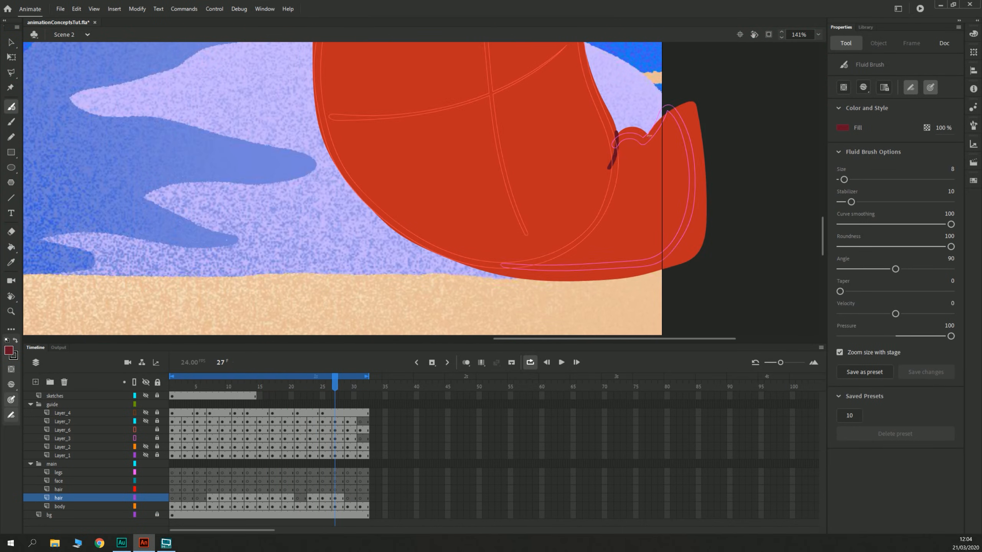
{"action": "key", "text": "ctrl+minus"}
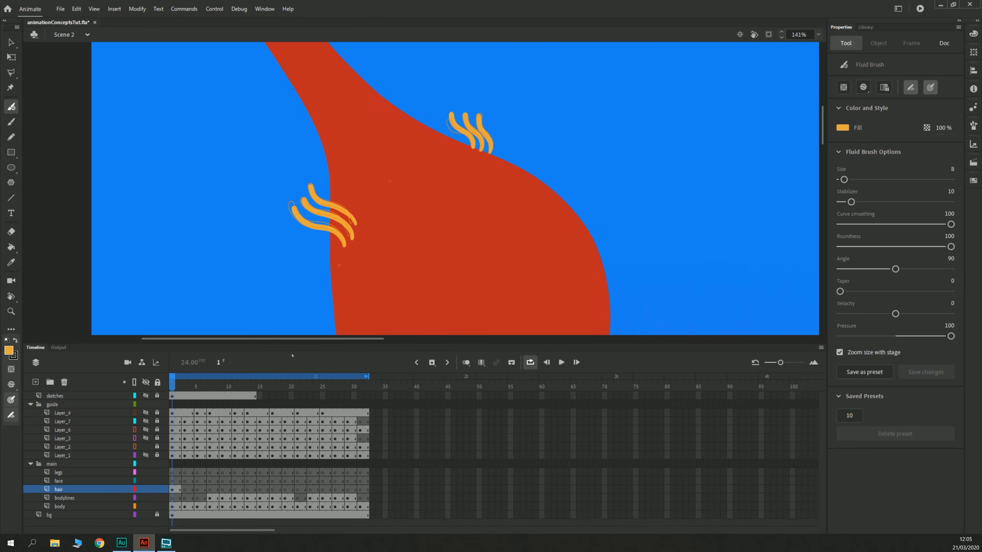
Step: On frame 3 of the hair layer, paint orange hair strokes along the body's upper edge over the guide
{"action": "key", "text": "period"}
{"action": "key", "text": "period"}
{"action": "left_click_drag", "start_coordinate": [506, 190], "coordinate": [482, 152]}
{"action": "left_click_drag", "start_coordinate": [515, 195], "coordinate": [499, 153]}
Step: On frame 5 of the hair layer, paint the orange hair strokes on both sides of the falling body
{"action": "key", "text": "period"}
{"action": "key", "text": "period"}
{"action": "left_click_drag", "start_coordinate": [368, 217], "coordinate": [332, 173]}
{"action": "left_click_drag", "start_coordinate": [367, 230], "coordinate": [331, 192]}
{"action": "left_click_drag", "start_coordinate": [535, 103], "coordinate": [516, 63]}
{"action": "left_click_drag", "start_coordinate": [545, 109], "coordinate": [533, 71]}
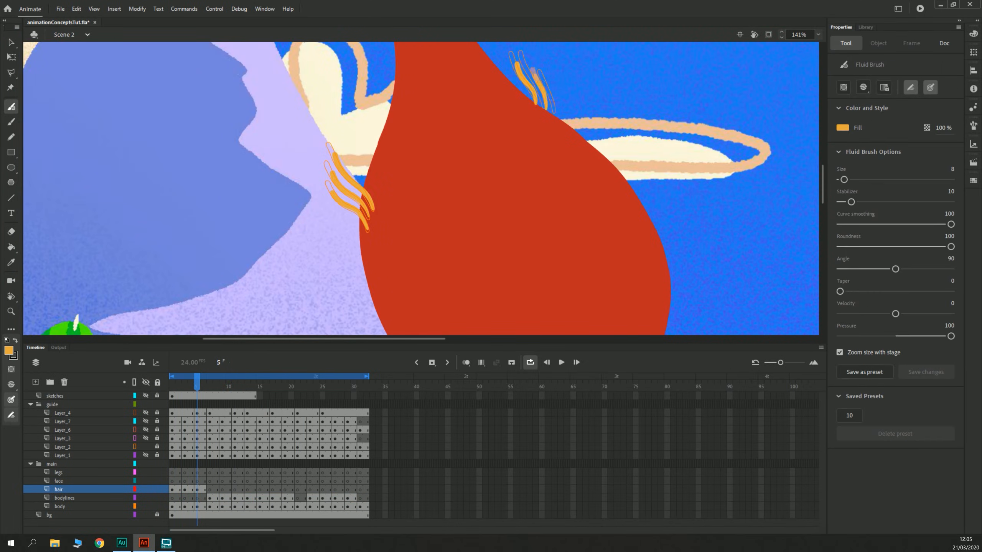
Step: On frame 7 of the hair layer, paint the straight orange hairs on both sides below the stem
{"action": "key", "text": "period"}
{"action": "key", "text": "period"}
{"action": "left_click_drag", "start_coordinate": [376, 196], "coordinate": [343, 116]}
{"action": "left_click_drag", "start_coordinate": [385, 190], "coordinate": [354, 109]}
{"action": "left_click_drag", "start_coordinate": [394, 183], "coordinate": [367, 103]}
{"action": "mouse_move", "coordinate": [560, 126]}
{"action": "left_mouse_down"}
{"action": "mouse_move", "coordinate": [552, 75]}
{"action": "mouse_move", "coordinate": [572, 76]}
{"action": "left_mouse_up"}
Step: Paint the orange hairs on frames 9 and 11 of the hair layer, turning onion skinning on for frame 11
{"action": "key", "text": "period"}
{"action": "key", "text": "period"}
{"action": "mouse_move", "coordinate": [373, 224]}
{"action": "left_mouse_down"}
{"action": "mouse_move", "coordinate": [410, 230]}
{"action": "mouse_move", "coordinate": [335, 194]}
{"action": "mouse_move", "coordinate": [366, 167]}
{"action": "left_mouse_up"}
{"action": "left_click", "coordinate": [237, 489]}
{"action": "left_click", "coordinate": [466, 362]}
{"action": "left_click_drag", "start_coordinate": [371, 150], "coordinate": [386, 169]}
{"action": "left_click_drag", "start_coordinate": [531, 112], "coordinate": [558, 121]}
Step: On frame 13 of the hair layer, paint wavy orange hairs trailing on both sides of the stretching body
{"action": "left_click", "coordinate": [248, 488]}
{"action": "left_click_drag", "start_coordinate": [369, 136], "coordinate": [413, 116]}
{"action": "left_click_drag", "start_coordinate": [371, 150], "coordinate": [420, 126]}
{"action": "left_click_drag", "start_coordinate": [355, 169], "coordinate": [401, 150]}
{"action": "left_click_drag", "start_coordinate": [575, 131], "coordinate": [650, 112]}
{"action": "mouse_move", "coordinate": [576, 148]}
{"action": "left_mouse_down"}
{"action": "mouse_move", "coordinate": [650, 132]}
{"action": "mouse_move", "coordinate": [685, 146]}
{"action": "left_mouse_up"}
Step: On frames 15 and 17 of the hair layer, paint the slanted orange hair strokes on the airborne body
{"action": "left_click", "coordinate": [260, 489]}
{"action": "left_click", "coordinate": [273, 489]}
{"action": "left_click_drag", "start_coordinate": [438, 231], "coordinate": [495, 269]}
{"action": "left_click_drag", "start_coordinate": [457, 228], "coordinate": [500, 260]}
{"action": "left_click_drag", "start_coordinate": [470, 212], "coordinate": [506, 253]}
Step: On frame 19 of the hair layer, paint three curved orange hairs on the body's lower side
{"action": "left_click", "coordinate": [285, 489]}
{"action": "left_click_drag", "start_coordinate": [410, 180], "coordinate": [450, 225]}
{"action": "left_click_drag", "start_coordinate": [426, 171], "coordinate": [458, 219]}
{"action": "left_click_drag", "start_coordinate": [443, 170], "coordinate": [466, 213]}
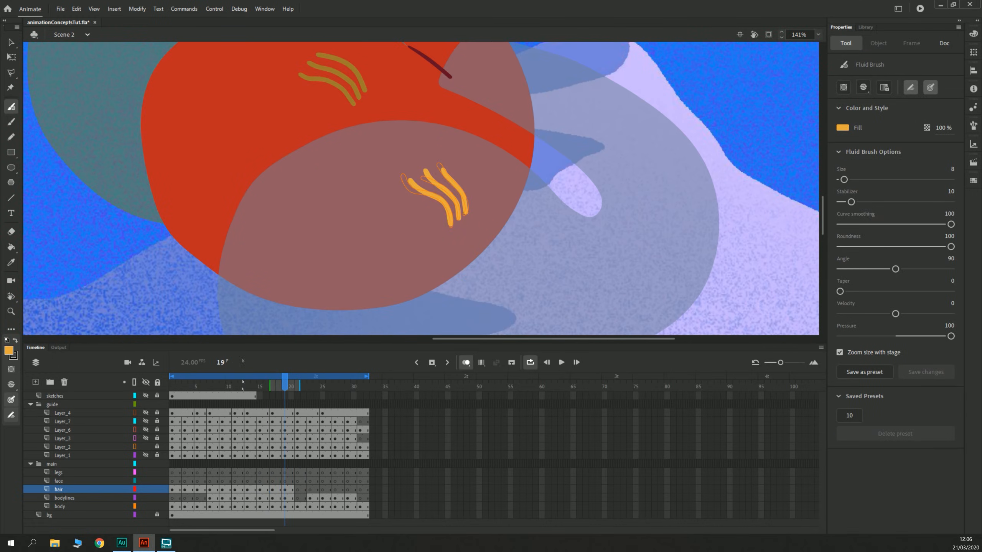
Step: On frame 21 of the hair layer, paint the orange hair clusters on the body's lower side and upper edge
{"action": "left_click", "coordinate": [297, 489]}
{"action": "left_click_drag", "start_coordinate": [441, 178], "coordinate": [477, 223]}
{"action": "left_click", "coordinate": [310, 489]}
{"action": "left_click_drag", "start_coordinate": [580, 217], "coordinate": [380, 194]}
{"action": "key", "text": "comma"}
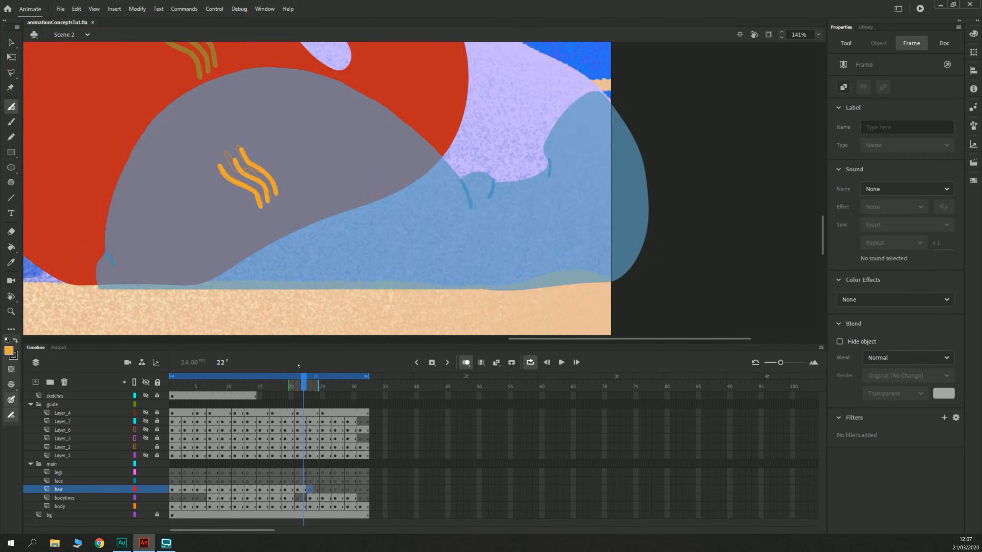
{"action": "key", "text": "comma"}
{"action": "left_click_drag", "start_coordinate": [348, 97], "coordinate": [589, 292]}
{"action": "key", "text": "period"}
{"action": "left_click_drag", "start_coordinate": [321, 56], "coordinate": [356, 96]}
{"action": "key", "text": "ctrl+q"}
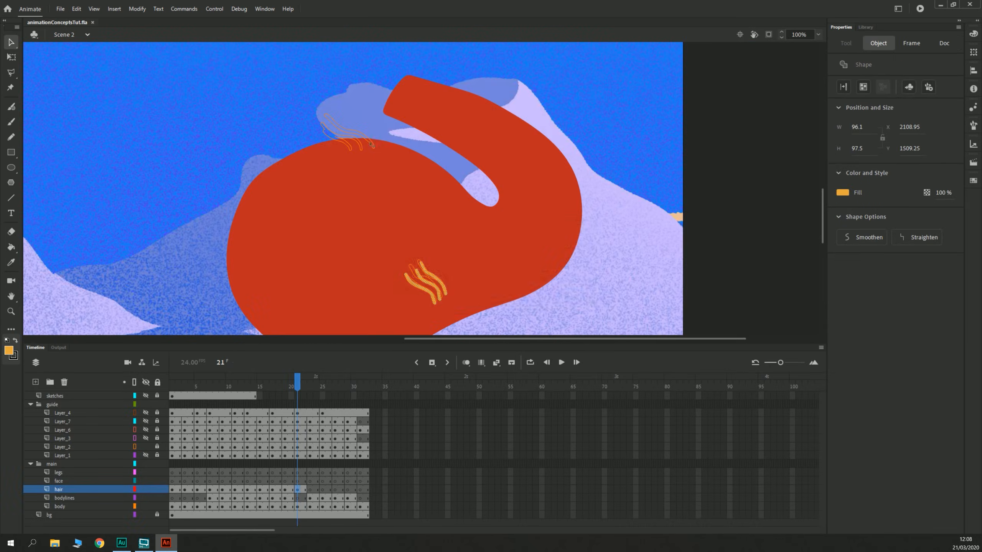
{"action": "key", "text": "b"}
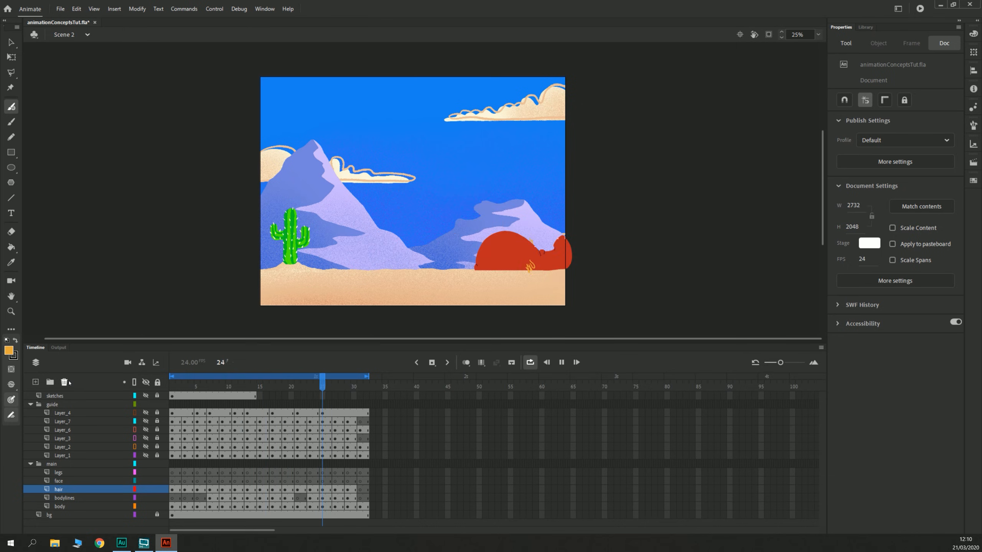
Step: Select frame 3 of the face layer and go through the frames up to 13, examining the body, creases and hair up close
{"action": "left_click", "coordinate": [185, 480]}
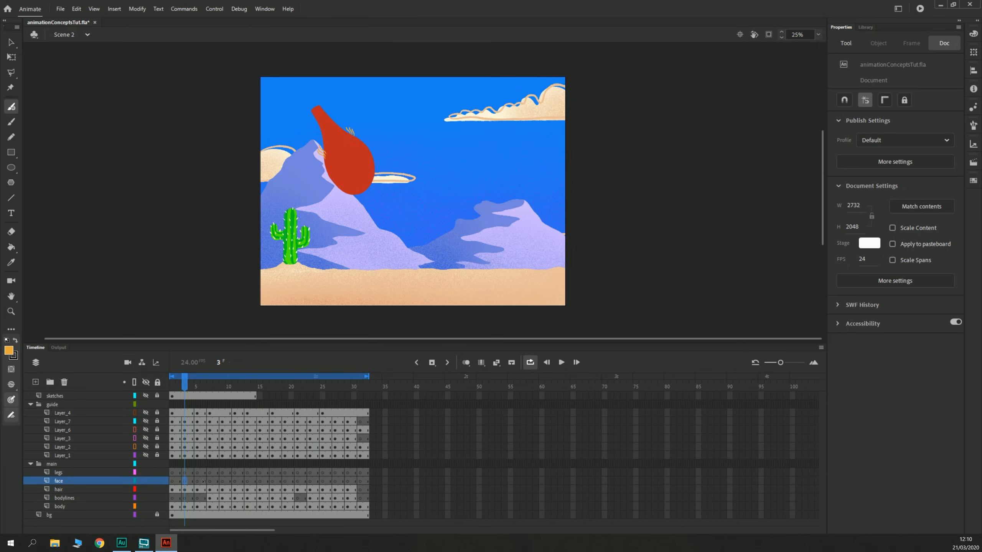
{"action": "key", "text": "period"}
{"action": "key", "text": "period"}
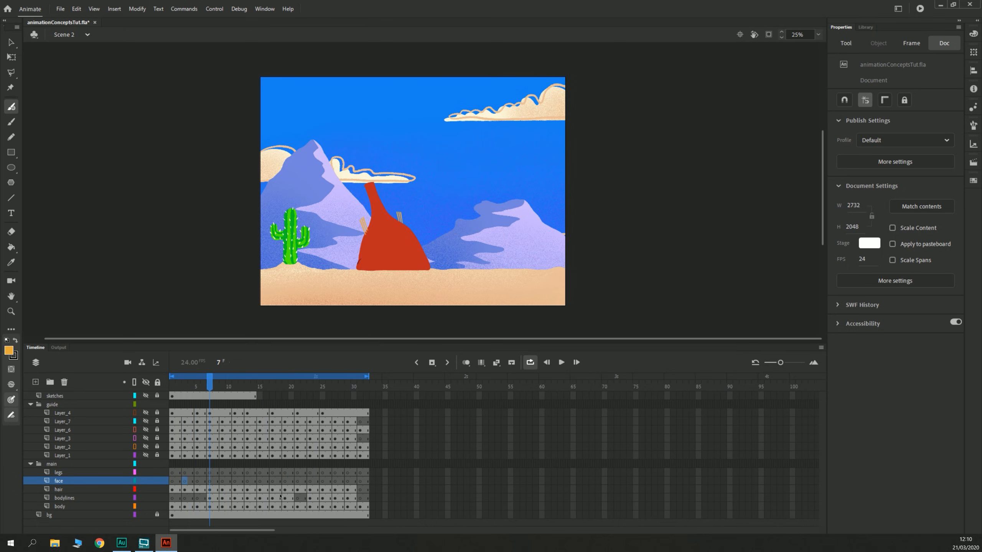
{"action": "key", "text": "ctrl+equal"}
{"action": "key", "text": "ctrl+equal"}
{"action": "left_click_drag", "start_coordinate": [191, 241], "coordinate": [249, 71]}
{"action": "left_click_drag", "start_coordinate": [225, 226], "coordinate": [215, 271]}
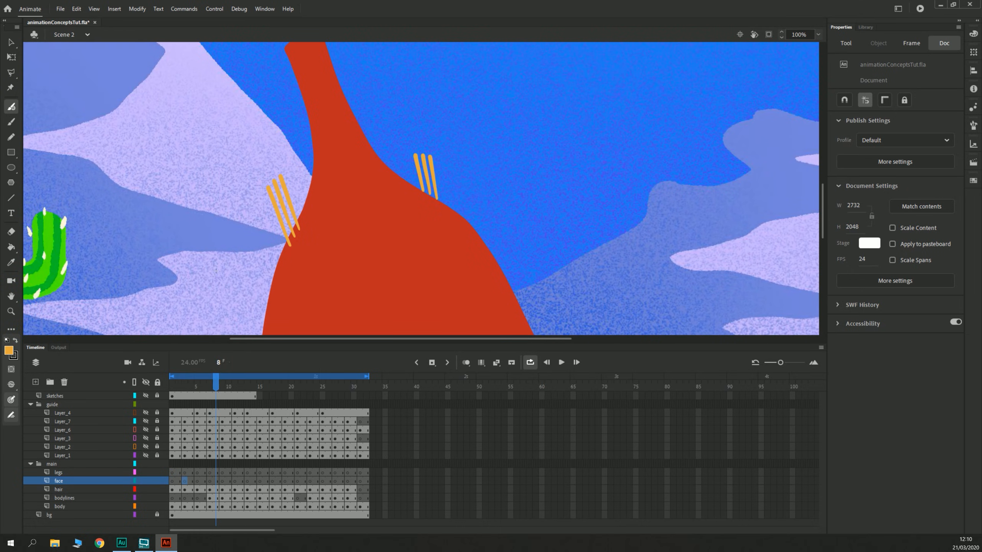
{"action": "key", "text": "period"}
{"action": "key", "text": "comma"}
{"action": "key", "text": "period"}
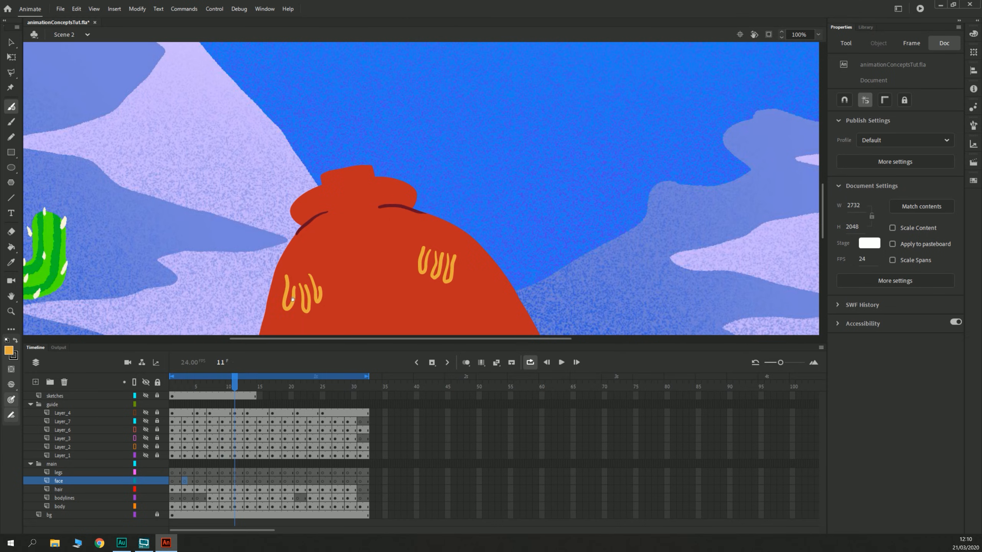
{"action": "left_click_drag", "start_coordinate": [292, 299], "coordinate": [285, 242]}
{"action": "key", "text": "period"}
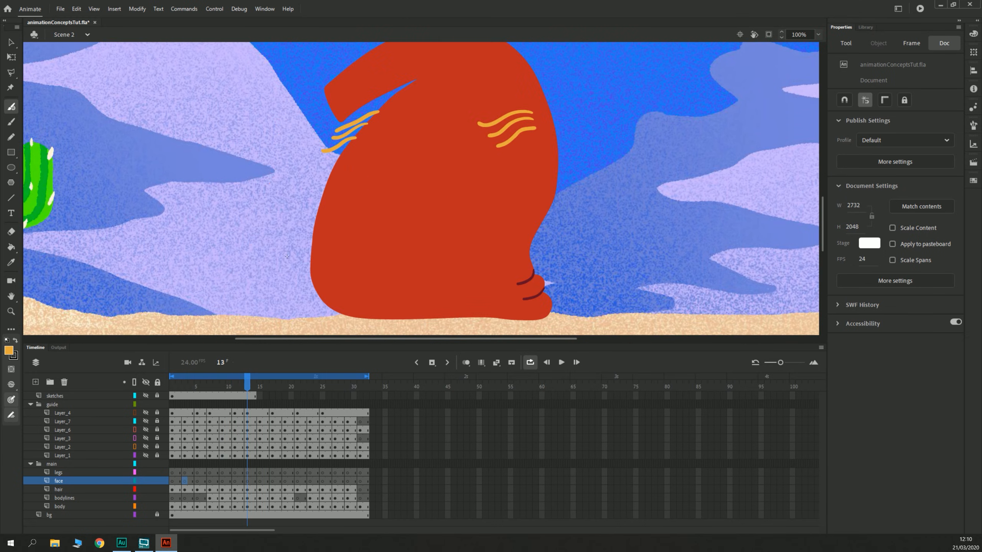
Step: Go back and forth through the frames around the squash and takeoff, examining the body, crease lines and hair
{"action": "key", "text": "period"}
{"action": "key", "text": "comma"}
{"action": "key", "text": "period"}
{"action": "key", "text": "comma"}
{"action": "key", "text": "period"}
{"action": "key", "text": "comma"}
{"action": "key", "text": "comma"}
{"action": "key", "text": "comma"}
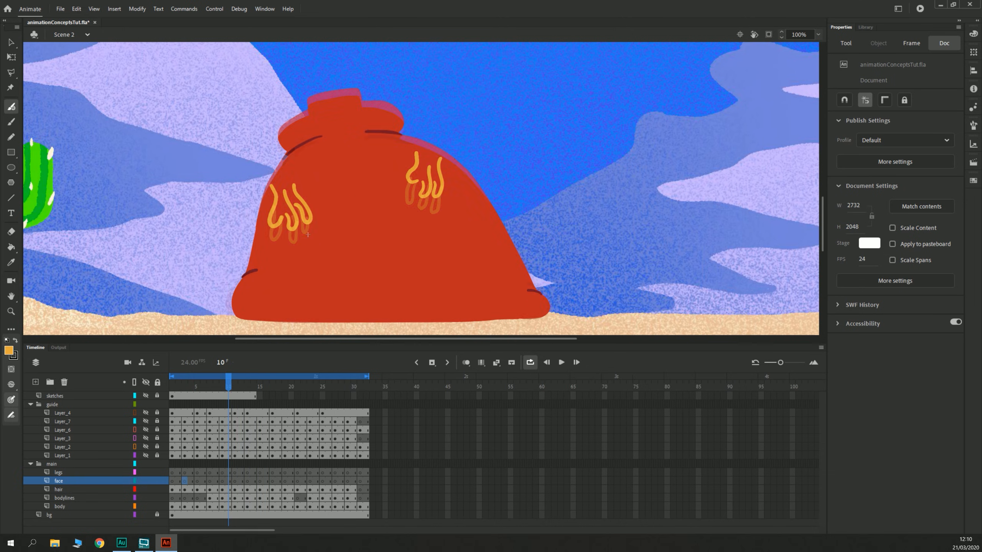
{"action": "key", "text": "comma"}
{"action": "key", "text": "comma"}
{"action": "key", "text": "comma"}
{"action": "key", "text": "comma"}
{"action": "key", "text": "period"}
{"action": "key", "text": "period"}
{"action": "key", "text": "period"}
{"action": "key", "text": "period"}
{"action": "key", "text": "period"}
{"action": "key", "text": "period"}
{"action": "key", "text": "period"}
{"action": "key", "text": "period"}
{"action": "key", "text": "period"}
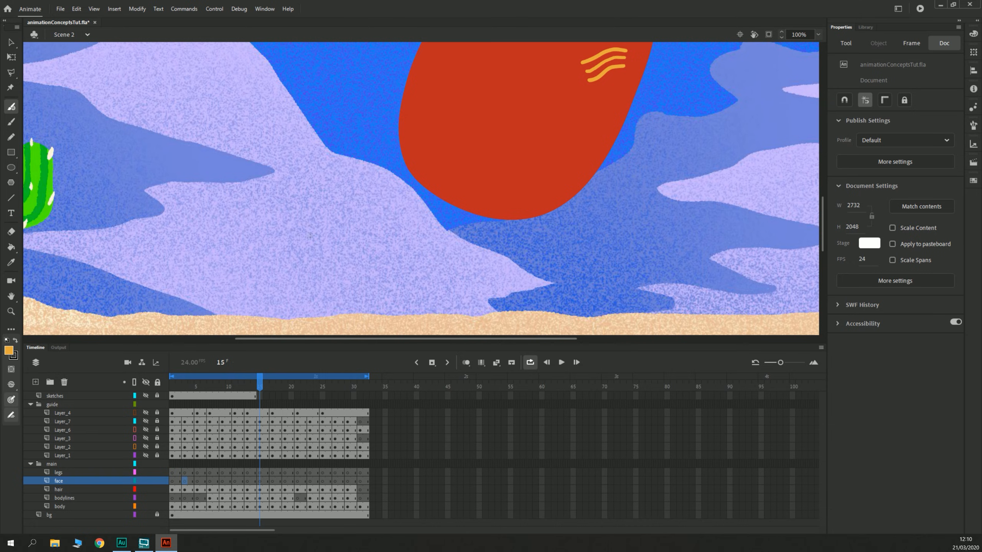
Step: Go through the bodylines layer from frame 7 to 15, examining the crease lines, and play the whole animation
{"action": "left_click", "coordinate": [210, 497]}
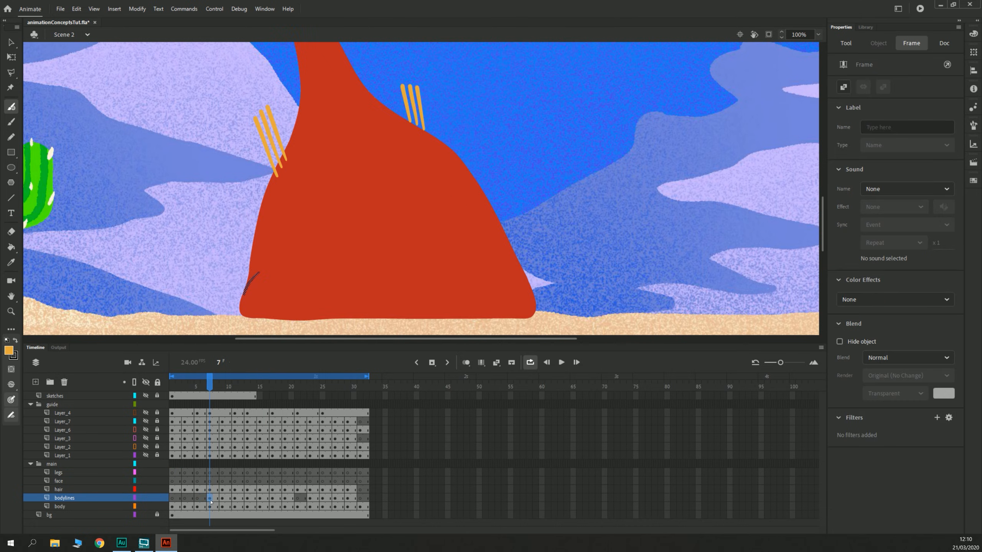
{"action": "key", "text": "period"}
{"action": "key", "text": "period"}
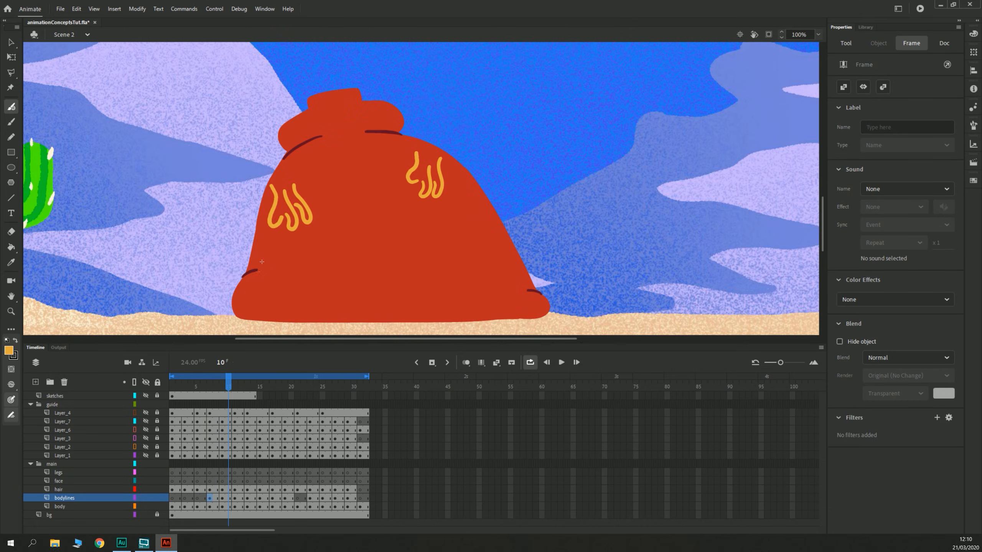
{"action": "key", "text": "period"}
{"action": "key", "text": "period"}
{"action": "key", "text": "period"}
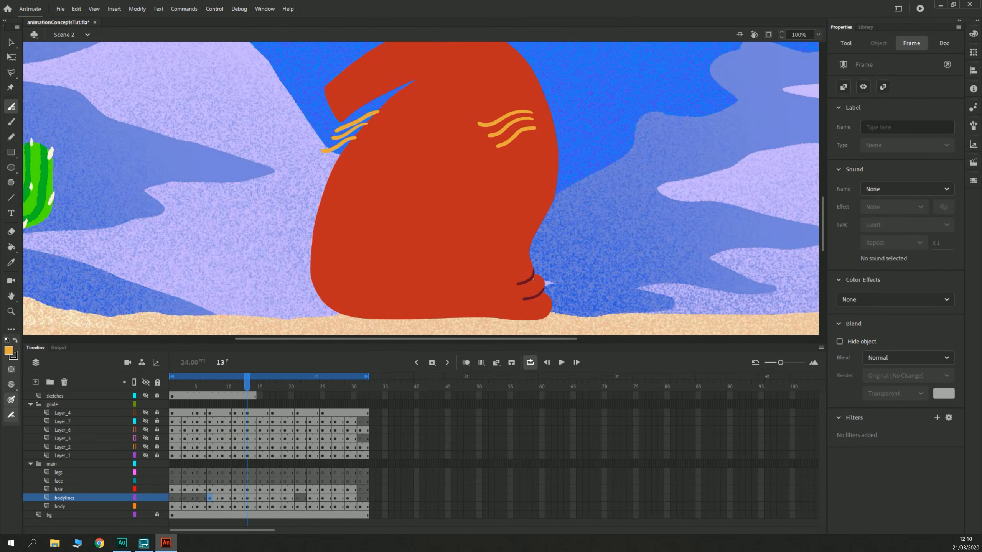
{"action": "key", "text": "period"}
{"action": "key", "text": "period"}
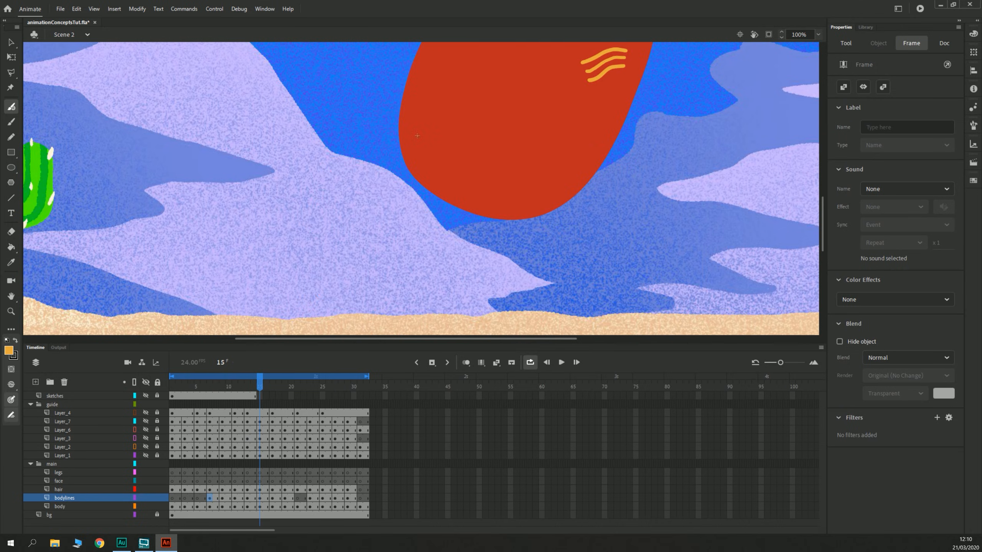
{"action": "key", "text": "ctrl+minus"}
{"action": "key", "text": "ctrl+minus"}
{"action": "key", "text": "Return"}
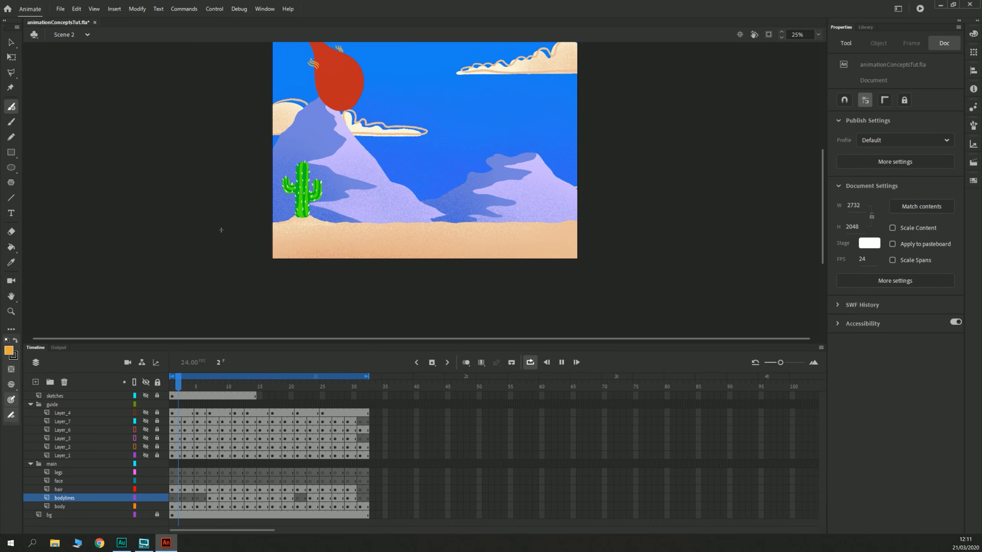
Step: On frames 1 to 7 of the legs layer, paint the thin dark bent legs using the Fluid Brush at size 8
{"action": "left_click_drag", "start_coordinate": [229, 192], "coordinate": [219, 236]}
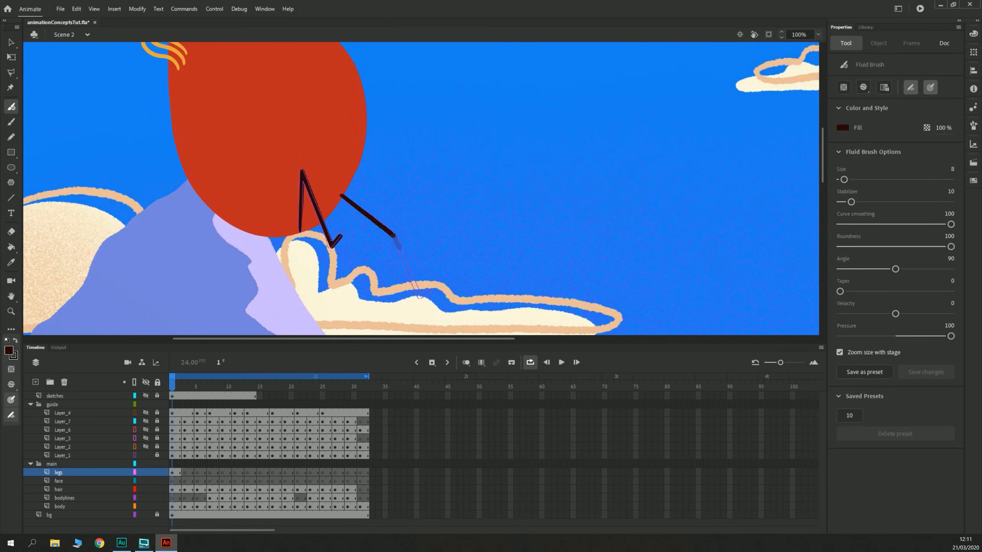
{"action": "key", "text": "Return"}
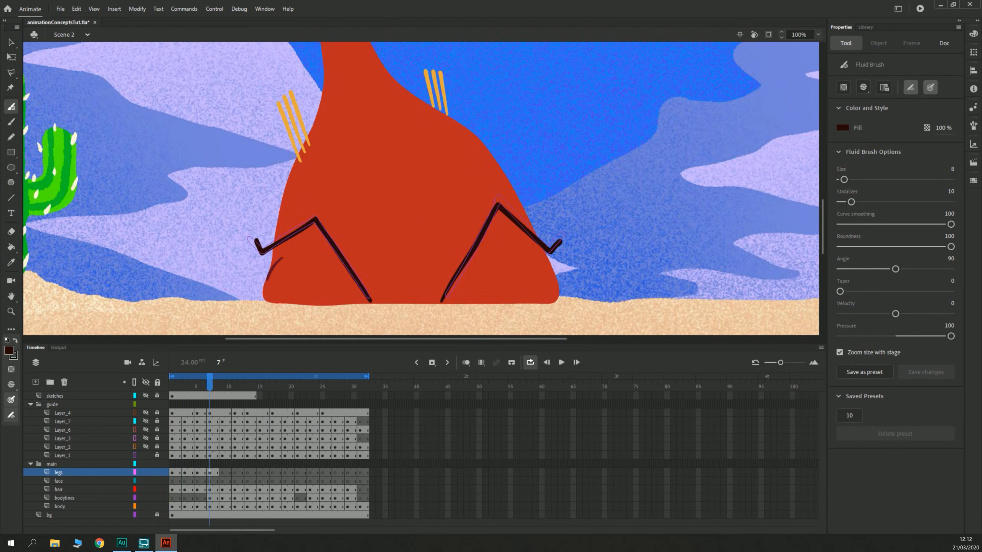
{"action": "key", "text": "Return"}
Step: Continue the thin dark bent legs on the legs layer over the frames following frame 7
{"action": "left_click_drag", "start_coordinate": [449, 293], "coordinate": [522, 235]}
{"action": "key", "text": "period"}
{"action": "key", "text": "period"}
{"action": "left_click_drag", "start_coordinate": [366, 272], "coordinate": [311, 231]}
{"action": "mouse_move", "coordinate": [450, 292]}
{"action": "left_mouse_down"}
{"action": "mouse_move", "coordinate": [462, 198]}
{"action": "mouse_move", "coordinate": [491, 248]}
{"action": "left_mouse_up"}
{"action": "key", "text": "period"}
{"action": "key", "text": "period"}
{"action": "left_click_drag", "start_coordinate": [400, 282], "coordinate": [295, 207]}
{"action": "mouse_move", "coordinate": [461, 287]}
{"action": "left_mouse_down"}
{"action": "mouse_move", "coordinate": [493, 256]}
{"action": "mouse_move", "coordinate": [487, 248]}
{"action": "mouse_move", "coordinate": [347, 222]}
{"action": "left_mouse_up"}
Step: Paint the dark bent legs on the airborne and tumbling body in the remaining frames of the legs layer, including frame 27
{"action": "key", "text": "period"}
{"action": "key", "text": "period"}
{"action": "key", "text": "period"}
{"action": "key", "text": "period"}
{"action": "key", "text": "period"}
{"action": "key", "text": "period"}
{"action": "left_click_drag", "start_coordinate": [508, 289], "coordinate": [471, 208]}
{"action": "key", "text": "period"}
{"action": "key", "text": "period"}
{"action": "left_click_drag", "start_coordinate": [473, 272], "coordinate": [436, 206]}
{"action": "left_click_drag", "start_coordinate": [478, 231], "coordinate": [413, 147]}
{"action": "key", "text": "period"}
{"action": "key", "text": "period"}
{"action": "left_click_drag", "start_coordinate": [508, 160], "coordinate": [579, 136]}
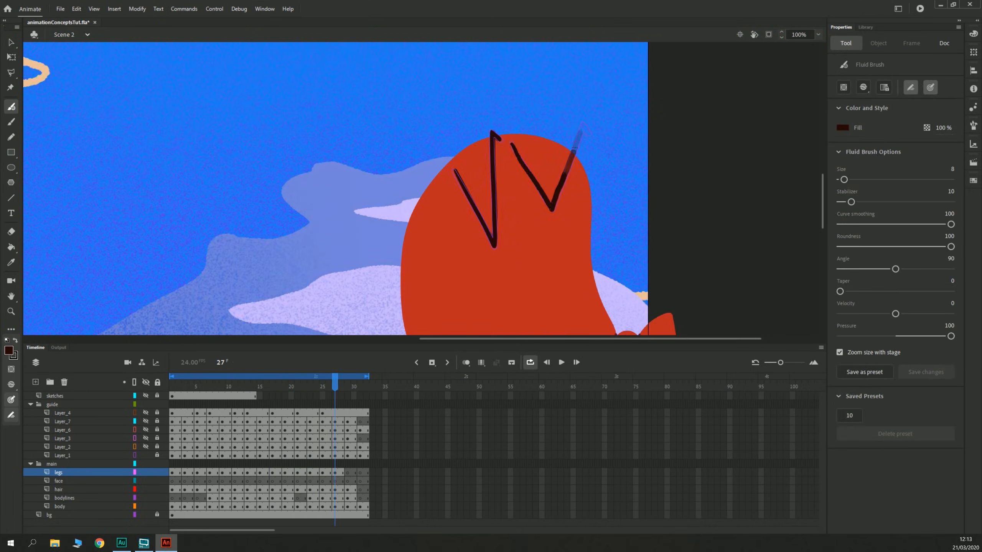
{"action": "key", "text": "period"}
{"action": "key", "text": "period"}
Step: Play the animation, swap the visible guide from Layer_1 to the face sketch on Layer_7, and select frame 1 of the face layer for painting
{"action": "key", "text": "Return"}
{"action": "left_click", "coordinate": [145, 455]}
{"action": "left_click", "coordinate": [146, 420]}
{"action": "left_click", "coordinate": [172, 481]}
{"action": "key", "text": "b"}
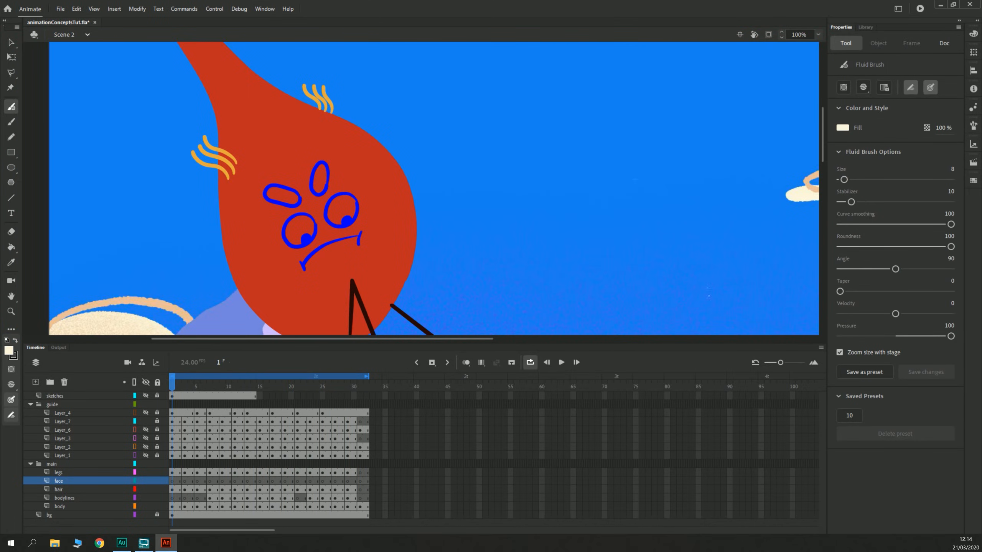
Step: Display the Layer_7 guide as outlines and paint the cream eye whites on frames 1 and 3 of the face layer
{"action": "key", "text": "ctrl+equal"}
{"action": "left_click_drag", "start_coordinate": [335, 193], "coordinate": [340, 203]}
{"action": "left_click", "coordinate": [134, 421]}
{"action": "left_click", "coordinate": [307, 211]}
{"action": "key", "text": "period"}
{"action": "key", "text": "period"}
{"action": "left_click_drag", "start_coordinate": [276, 252], "coordinate": [278, 251]}
{"action": "mouse_move", "coordinate": [360, 207]}
{"action": "left_mouse_down"}
{"action": "mouse_move", "coordinate": [341, 199]}
{"action": "mouse_move", "coordinate": [360, 207]}
{"action": "left_mouse_up"}
Step: On frames 5 and 7 of the face layer, paint the eye shapes over the guide outlines and fill them
{"action": "key", "text": "period"}
{"action": "key", "text": "period"}
{"action": "left_click_drag", "start_coordinate": [348, 154], "coordinate": [402, 247]}
{"action": "left_click_drag", "start_coordinate": [390, 247], "coordinate": [387, 249]}
{"action": "mouse_move", "coordinate": [497, 154]}
{"action": "left_mouse_down"}
{"action": "mouse_move", "coordinate": [444, 180]}
{"action": "mouse_move", "coordinate": [497, 154]}
{"action": "left_mouse_up"}
{"action": "key", "text": "period"}
{"action": "key", "text": "period"}
{"action": "left_click_drag", "start_coordinate": [270, 310], "coordinate": [206, 206]}
{"action": "mouse_move", "coordinate": [235, 47]}
{"action": "left_mouse_down"}
{"action": "mouse_move", "coordinate": [241, 235]}
{"action": "mouse_move", "coordinate": [262, 86]}
{"action": "left_mouse_up"}
{"action": "left_click_drag", "start_coordinate": [313, 141], "coordinate": [315, 143]}
{"action": "key", "text": "k"}
{"action": "left_click", "coordinate": [333, 180]}
Step: Paint the eye shapes on frames 9 and 11 of the face layer and turn on onion skinning
{"action": "key", "text": "period"}
{"action": "key", "text": "period"}
{"action": "key", "text": "b"}
{"action": "left_click_drag", "start_coordinate": [374, 188], "coordinate": [351, 223]}
{"action": "key", "text": "period"}
{"action": "key", "text": "period"}
{"action": "key", "text": "b"}
{"action": "key", "text": "alt+shift+o"}
{"action": "left_click_drag", "start_coordinate": [422, 233], "coordinate": [415, 233]}
{"action": "key", "text": "k"}
Step: On frames 13 to 19 of the face layer, paint the cream eye shapes over the guide outlines
{"action": "key", "text": "period"}
{"action": "key", "text": "period"}
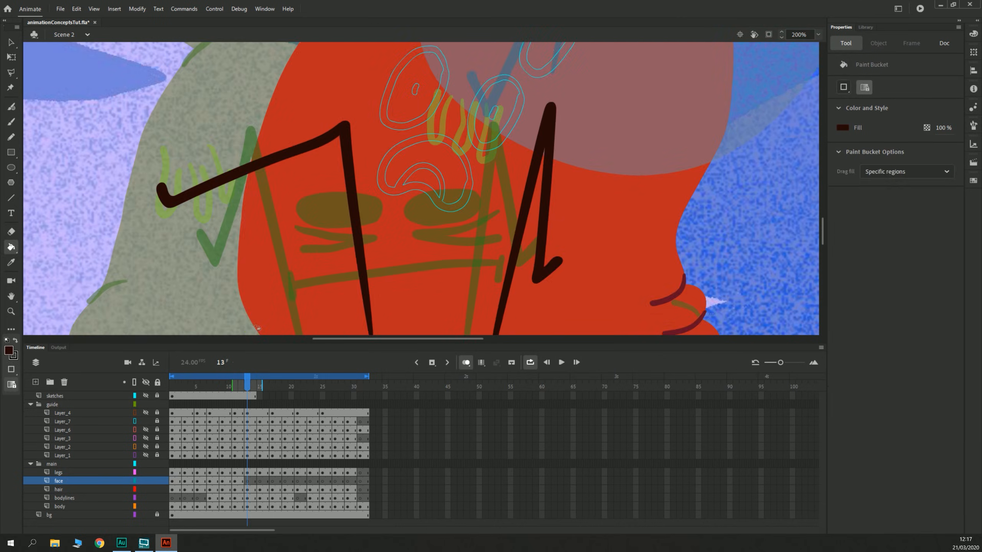
{"action": "key", "text": "b"}
{"action": "left_click_drag", "start_coordinate": [411, 174], "coordinate": [397, 224]}
{"action": "key", "text": "period"}
{"action": "key", "text": "period"}
{"action": "key", "text": "period"}
{"action": "key", "text": "period"}
{"action": "left_click_drag", "start_coordinate": [428, 143], "coordinate": [412, 127]}
{"action": "key", "text": "period"}
{"action": "key", "text": "period"}
{"action": "left_click_drag", "start_coordinate": [320, 197], "coordinate": [392, 201]}
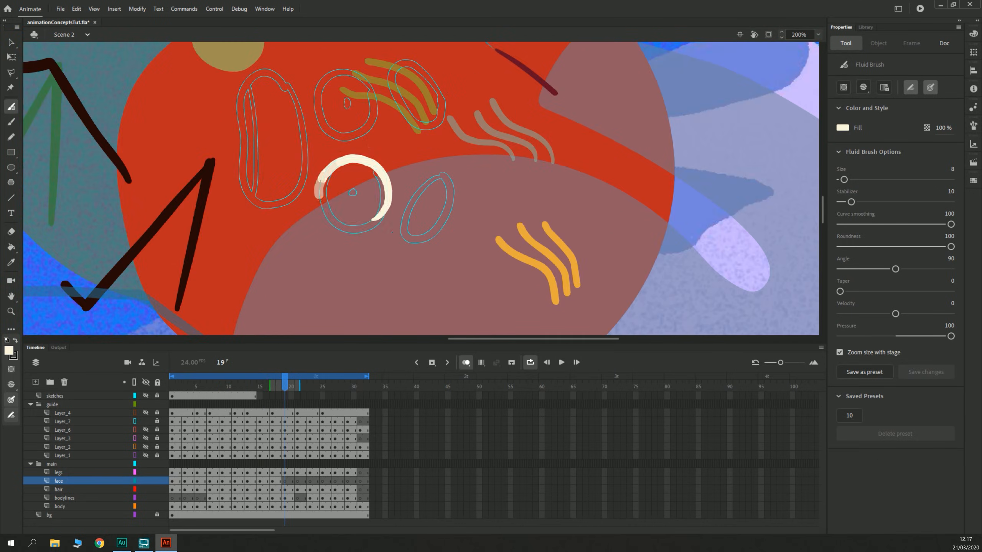
Step: On frames 21 to 25 of the face layer, paint and fill the cream eye whites
{"action": "key", "text": "period"}
{"action": "key", "text": "period"}
{"action": "left_click_drag", "start_coordinate": [387, 150], "coordinate": [399, 186]}
{"action": "key", "text": "period"}
{"action": "key", "text": "period"}
{"action": "key", "text": "k"}
{"action": "key", "text": "period"}
{"action": "key", "text": "period"}
{"action": "key", "text": "b"}
Step: Paint and fill the eye whites on frames 27 and 29, hide the Layer_7 guide and play the animation
{"action": "key", "text": "period"}
{"action": "key", "text": "period"}
{"action": "key", "text": "b"}
{"action": "key", "text": "period"}
{"action": "key", "text": "period"}
{"action": "left_click_drag", "start_coordinate": [448, 207], "coordinate": [497, 175]}
{"action": "key", "text": "k"}
{"action": "left_click", "coordinate": [145, 422]}
{"action": "key", "text": "Return"}
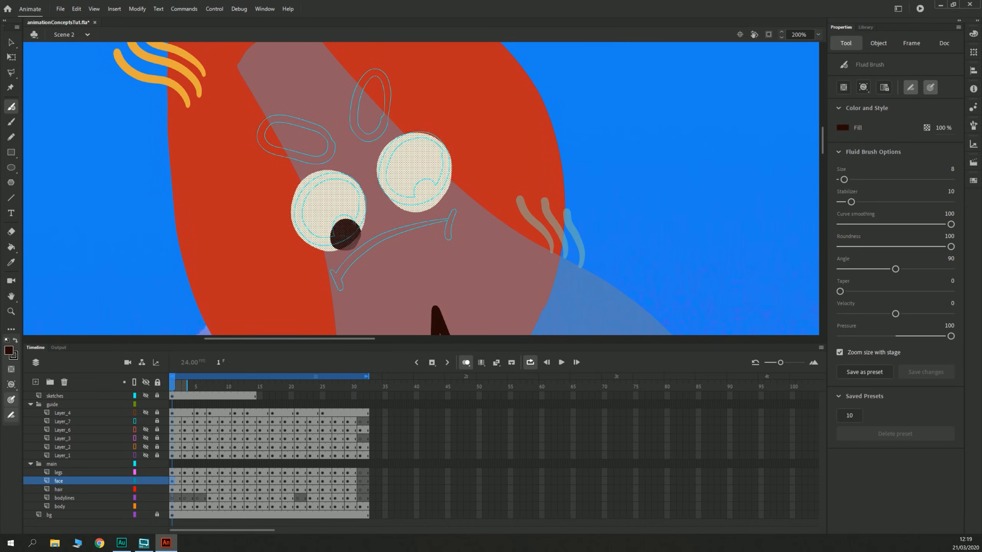
Step: On frames 1 and 3 of the face layer, paint the dark round pupils inside the eye whites
{"action": "left_click_drag", "start_coordinate": [423, 185], "coordinate": [429, 195]}
{"action": "key", "text": "period"}
{"action": "key", "text": "period"}
{"action": "left_click_drag", "start_coordinate": [361, 201], "coordinate": [392, 177]}
Step: Continue the dark eye details on the face layer from frame 5 to frame 13
{"action": "key", "text": "period"}
{"action": "key", "text": "period"}
{"action": "key", "text": "period"}
{"action": "key", "text": "period"}
{"action": "key", "text": "period"}
{"action": "key", "text": "period"}
{"action": "key", "text": "period"}
{"action": "key", "text": "period"}
{"action": "key", "text": "period"}
{"action": "key", "text": "period"}
{"action": "left_click_drag", "start_coordinate": [469, 173], "coordinate": [469, 177]}
Step: Continue the dark pupils on the face layer up to frame 25, painting them there as spirals in both eyes
{"action": "key", "text": "period"}
{"action": "key", "text": "period"}
{"action": "key", "text": "period"}
{"action": "key", "text": "period"}
{"action": "key", "text": "period"}
{"action": "key", "text": "period"}
{"action": "key", "text": "period"}
{"action": "key", "text": "period"}
{"action": "key", "text": "period"}
{"action": "key", "text": "period"}
{"action": "key", "text": "period"}
{"action": "key", "text": "period"}
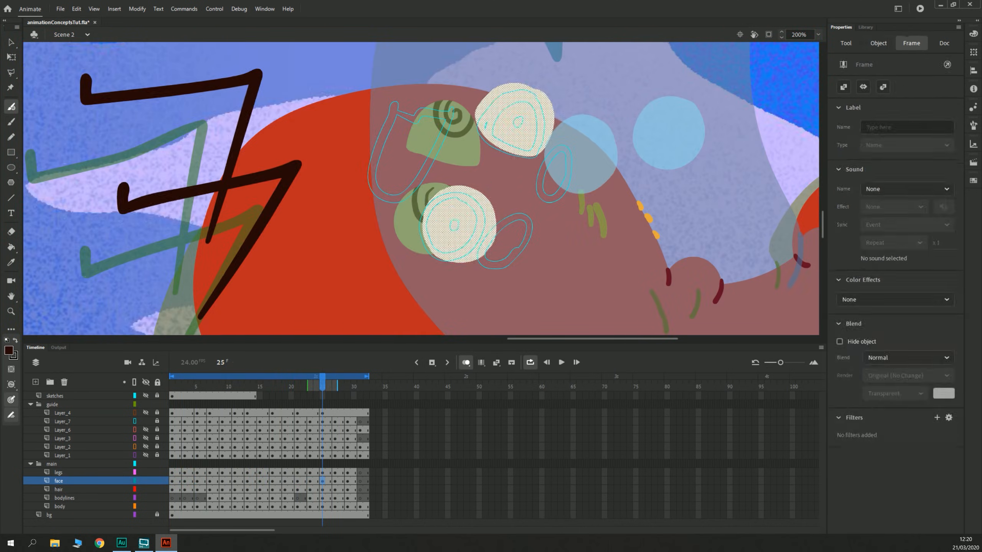
{"action": "left_click_drag", "start_coordinate": [459, 224], "coordinate": [475, 217]}
{"action": "left_click_drag", "start_coordinate": [517, 120], "coordinate": [531, 116]}
Step: Paint the dark spiral pupils inside both eye whites on frames 23 to 27 of the face layer
{"action": "key", "text": "period"}
{"action": "key", "text": "period"}
{"action": "left_click_drag", "start_coordinate": [417, 196], "coordinate": [424, 195]}
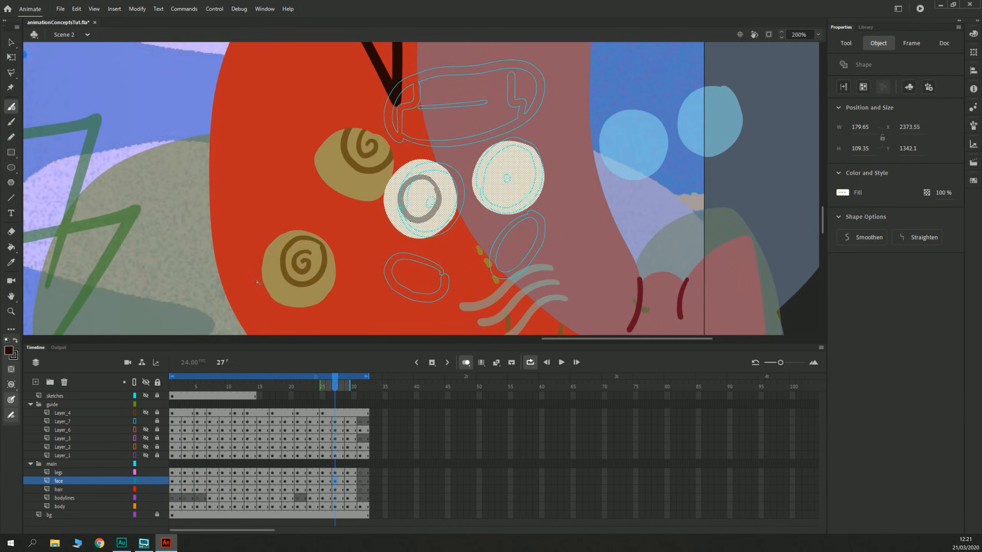
{"action": "key", "text": "comma"}
{"action": "key", "text": "comma"}
{"action": "key", "text": "comma"}
{"action": "key", "text": "comma"}
{"action": "left_click_drag", "start_coordinate": [457, 165], "coordinate": [448, 160]}
{"action": "key", "text": "period"}
{"action": "key", "text": "period"}
{"action": "left_click_drag", "start_coordinate": [470, 275], "coordinate": [486, 268]}
{"action": "left_click_drag", "start_coordinate": [523, 175], "coordinate": [531, 159]}
Step: Finish the spiral pupils up to frame 29 and play the whole animation
{"action": "key", "text": "period"}
{"action": "key", "text": "period"}
{"action": "key", "text": "period"}
{"action": "key", "text": "period"}
{"action": "key", "text": "ctrl+minus"}
{"action": "key", "text": "ctrl+minus"}
{"action": "key", "text": "ctrl+minus"}
{"action": "key", "text": "Return"}
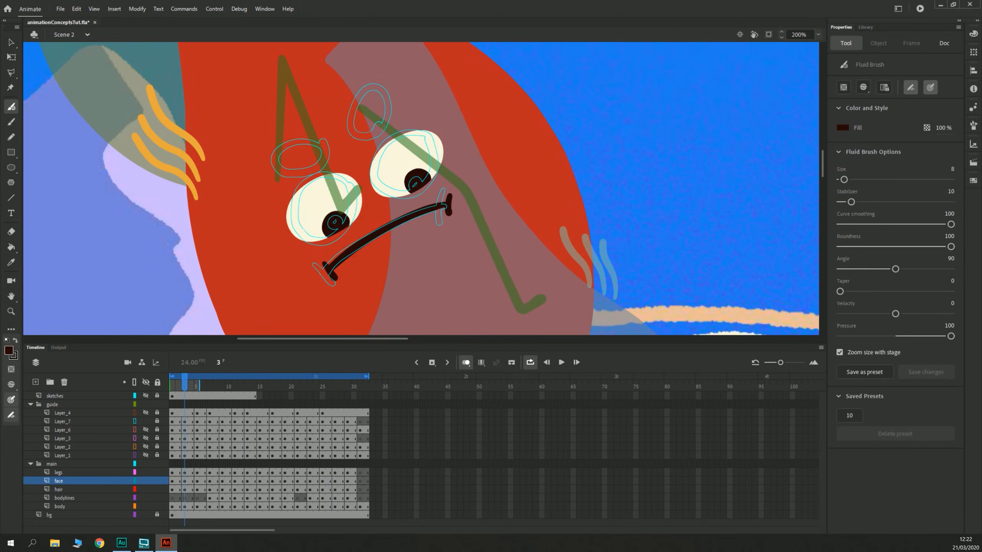
Step: Paint the dark oval eyebrows over the guide outlines on the face layer up to frame 13
{"action": "key", "text": "period"}
{"action": "key", "text": "period"}
{"action": "left_click_drag", "start_coordinate": [306, 135], "coordinate": [324, 137]}
{"action": "key", "text": "period"}
{"action": "key", "text": "period"}
{"action": "key", "text": "period"}
{"action": "key", "text": "period"}
{"action": "key", "text": "period"}
{"action": "key", "text": "period"}
{"action": "key", "text": "period"}
{"action": "key", "text": "period"}
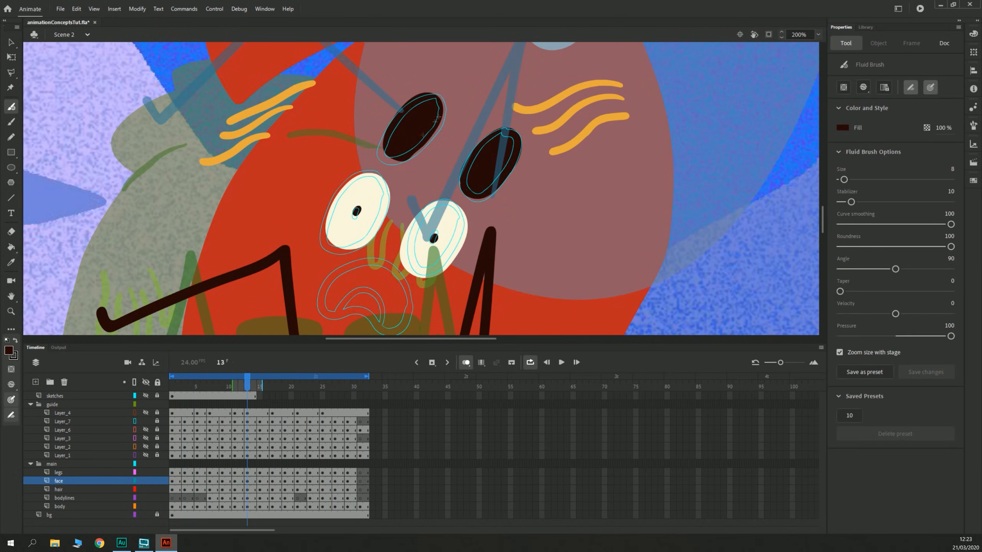
Step: Continue outlining the dark eyebrows above both eyes from frame 15 to frame 21
{"action": "key", "text": "period"}
{"action": "key", "text": "period"}
{"action": "key", "text": "period"}
{"action": "key", "text": "period"}
{"action": "key", "text": "period"}
{"action": "key", "text": "period"}
{"action": "key", "text": "period"}
{"action": "key", "text": "period"}
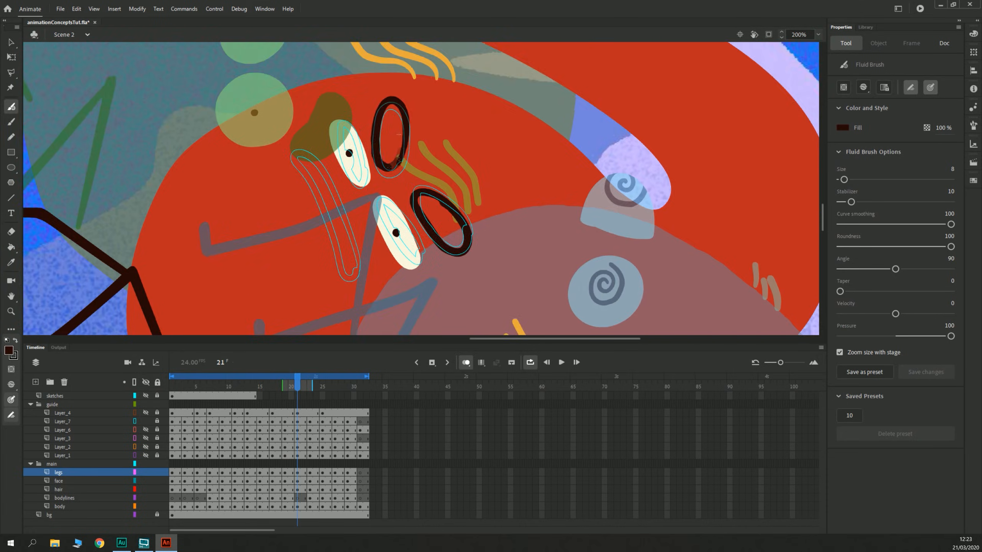
Step: Paint the remaining eyebrows up to frame 29 and fill their outlines with the dark colour
{"action": "key", "text": "period"}
{"action": "key", "text": "period"}
{"action": "key", "text": "period"}
{"action": "key", "text": "period"}
{"action": "key", "text": "k"}
{"action": "key", "text": "b"}
{"action": "key", "text": "period"}
{"action": "key", "text": "period"}
{"action": "key", "text": "k"}
{"action": "key", "text": "period"}
{"action": "key", "text": "period"}
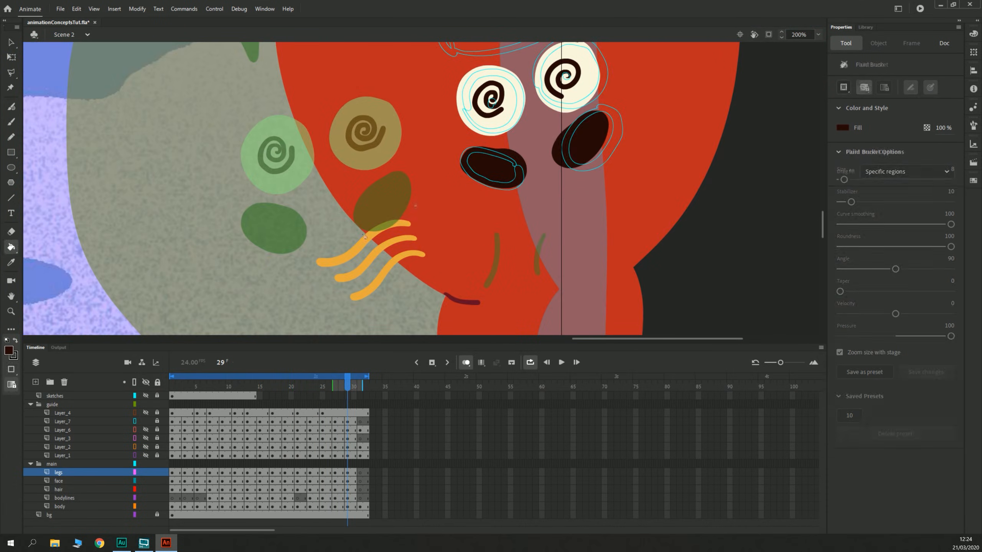
Step: Starting at frame 1 of the face layer, paint and fill the dark mouth shapes over the guide up to frame 21
{"action": "left_click", "coordinate": [172, 481]}
{"action": "key", "text": "b"}
{"action": "key", "text": "period"}
{"action": "key", "text": "period"}
{"action": "key", "text": "period"}
{"action": "key", "text": "period"}
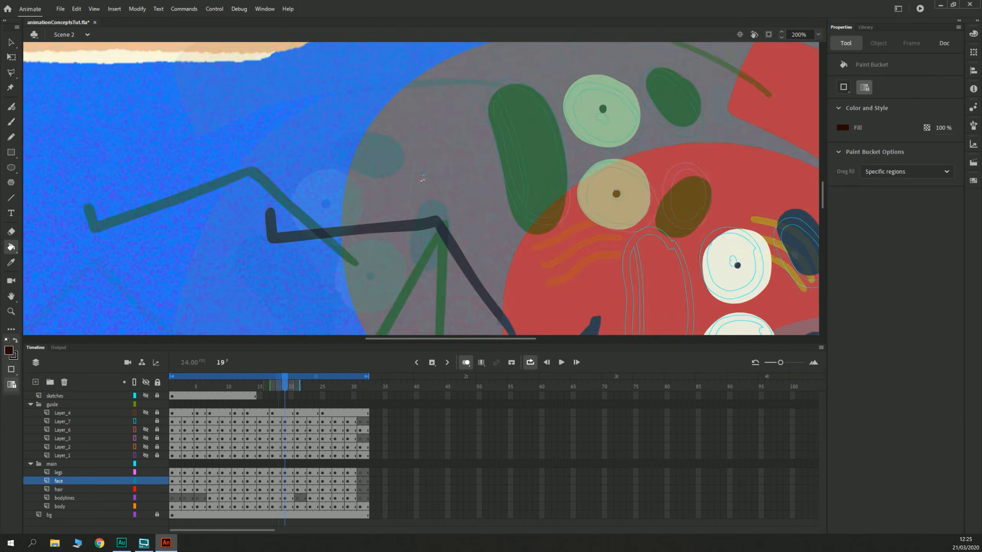
{"action": "key", "text": "b"}
{"action": "key", "text": "period"}
{"action": "key", "text": "period"}
{"action": "key", "text": "period"}
{"action": "key", "text": "period"}
Step: Reshape the body on frames 23 and 25 of the body layer so its edge leaves a gap at the open mouth
{"action": "left_click", "coordinate": [59, 506]}
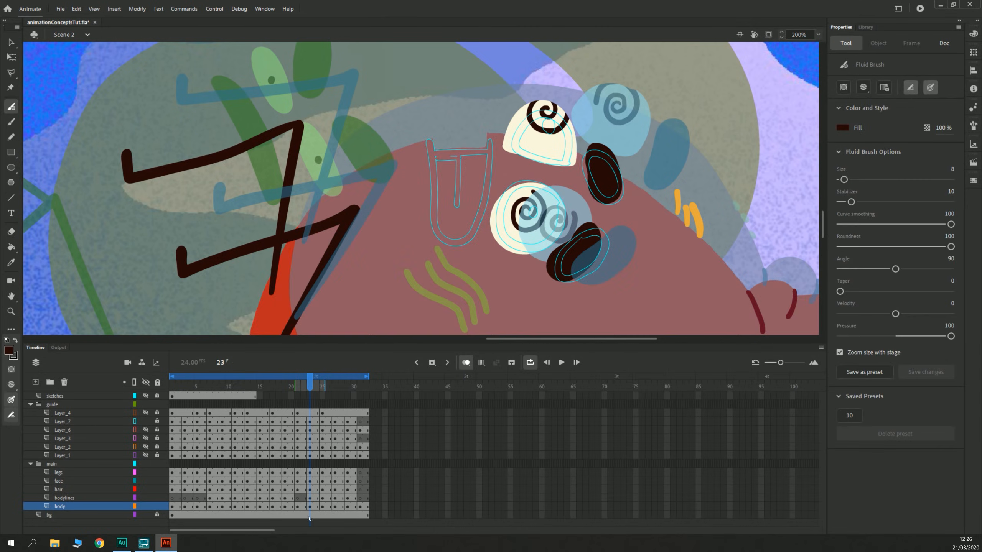
{"action": "left_click", "coordinate": [323, 498]}
{"action": "left_click", "coordinate": [298, 498]}
{"action": "left_click", "coordinate": [322, 507]}
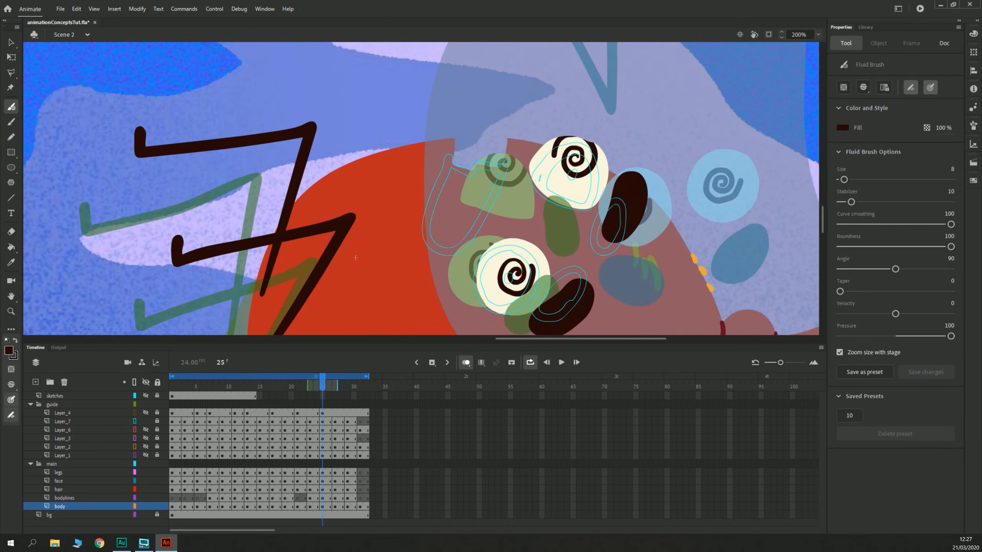
Step: Paint the dark open mouths on frames 27 and 29 of the face layer
{"action": "left_click", "coordinate": [335, 498]}
{"action": "left_click", "coordinate": [335, 481]}
{"action": "left_click_drag", "start_coordinate": [514, 237], "coordinate": [456, 188]}
{"action": "left_click", "coordinate": [347, 481]}
{"action": "left_click", "coordinate": [545, 213]}
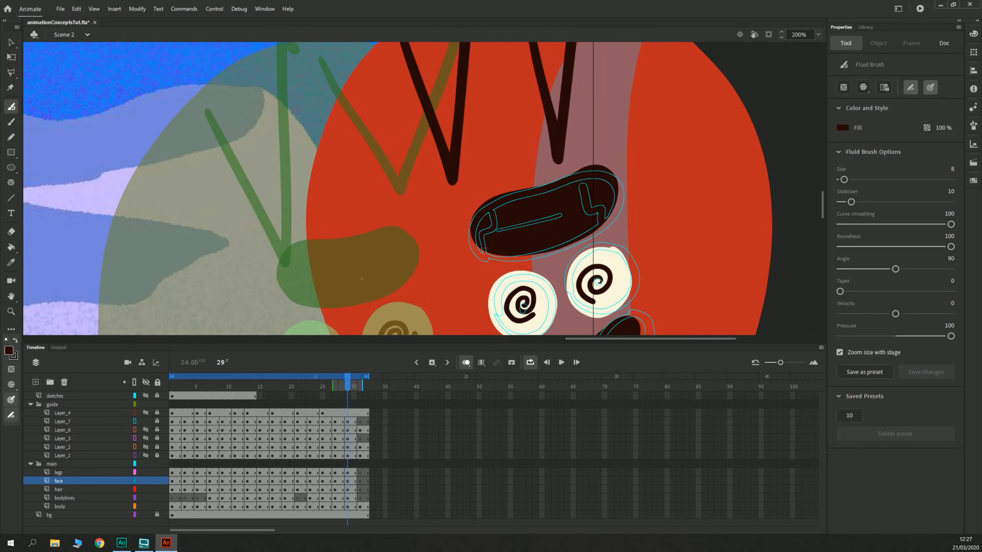
Step: Work on the mouth details of the face layer from frame 5 to frame 15
{"action": "left_click", "coordinate": [197, 481]}
{"action": "left_click_drag", "start_coordinate": [317, 255], "coordinate": [339, 271]}
{"action": "left_click_drag", "start_coordinate": [412, 202], "coordinate": [408, 231]}
{"action": "left_click", "coordinate": [247, 480]}
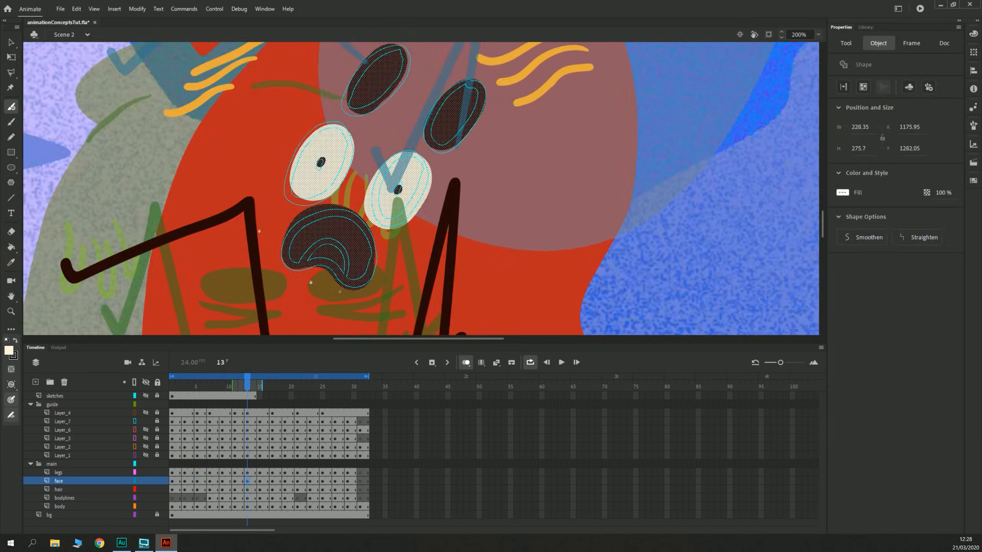
{"action": "left_click_drag", "start_coordinate": [282, 251], "coordinate": [362, 288]}
{"action": "left_click", "coordinate": [259, 481]}
Step: Outline the red tongues in the dark mouths from frame 19 to frame 29 and fill the tongue outlines across the face layer
{"action": "left_click", "coordinate": [285, 481]}
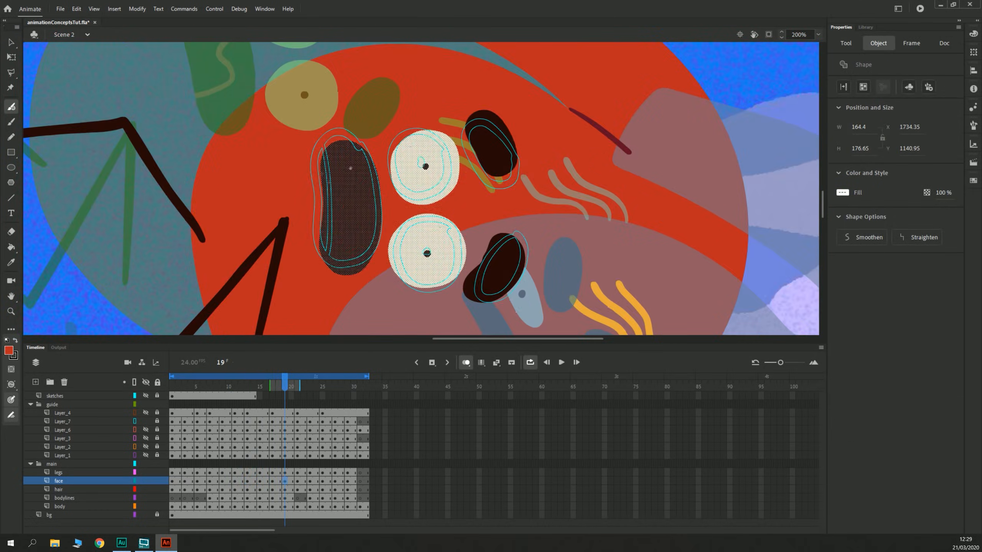
{"action": "left_click", "coordinate": [309, 480]}
{"action": "left_click", "coordinate": [348, 481]}
{"action": "key", "text": "k"}
{"action": "key", "text": "comma"}
{"action": "key", "text": "comma"}
{"action": "key", "text": "comma"}
{"action": "key", "text": "comma"}
{"action": "key", "text": "comma"}
{"action": "key", "text": "comma"}
{"action": "key", "text": "comma"}
{"action": "key", "text": "comma"}
{"action": "key", "text": "comma"}
{"action": "key", "text": "comma"}
{"action": "key", "text": "comma"}
{"action": "key", "text": "comma"}
{"action": "key", "text": "comma"}
{"action": "key", "text": "comma"}
{"action": "key", "text": "comma"}
{"action": "key", "text": "comma"}
{"action": "key", "text": "comma"}
{"action": "key", "text": "comma"}
{"action": "key", "text": "comma"}
{"action": "key", "text": "comma"}
{"action": "key", "text": "comma"}
{"action": "key", "text": "comma"}
{"action": "key", "text": "comma"}
{"action": "key", "text": "comma"}
{"action": "key", "text": "comma"}
{"action": "key", "text": "comma"}
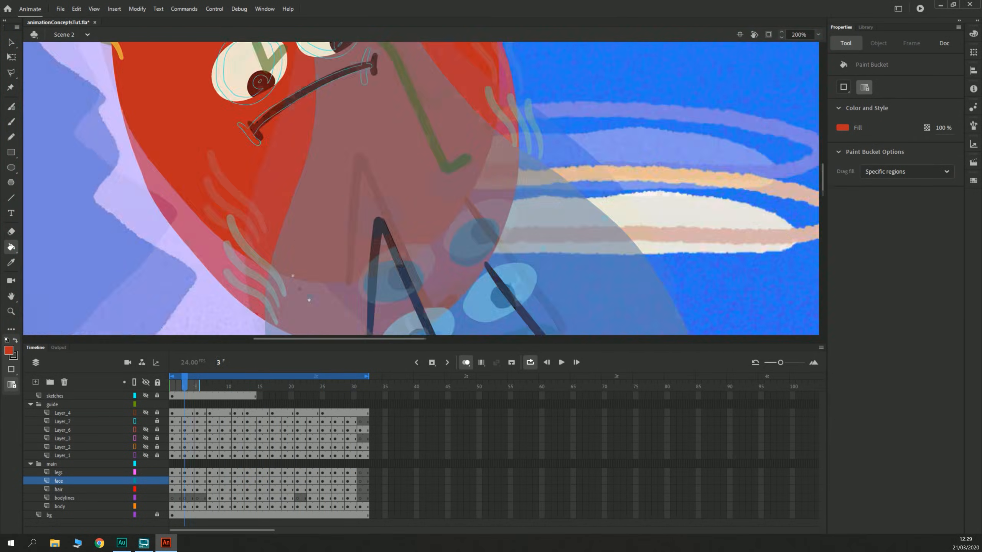
Step: Paint the cream teeth along the mouth edges on the face layer from frame 3 onwards
{"action": "key", "text": "period"}
{"action": "key", "text": "period"}
{"action": "key", "text": "period"}
{"action": "key", "text": "period"}
{"action": "key", "text": "period"}
{"action": "key", "text": "period"}
{"action": "key", "text": "period"}
{"action": "key", "text": "period"}
{"action": "key", "text": "period"}
{"action": "key", "text": "period"}
{"action": "key", "text": "period"}
{"action": "key", "text": "period"}
{"action": "key", "text": "period"}
{"action": "key", "text": "period"}
{"action": "key", "text": "period"}
{"action": "key", "text": "period"}
{"action": "key", "text": "period"}
{"action": "key", "text": "period"}
{"action": "key", "text": "period"}
{"action": "key", "text": "period"}
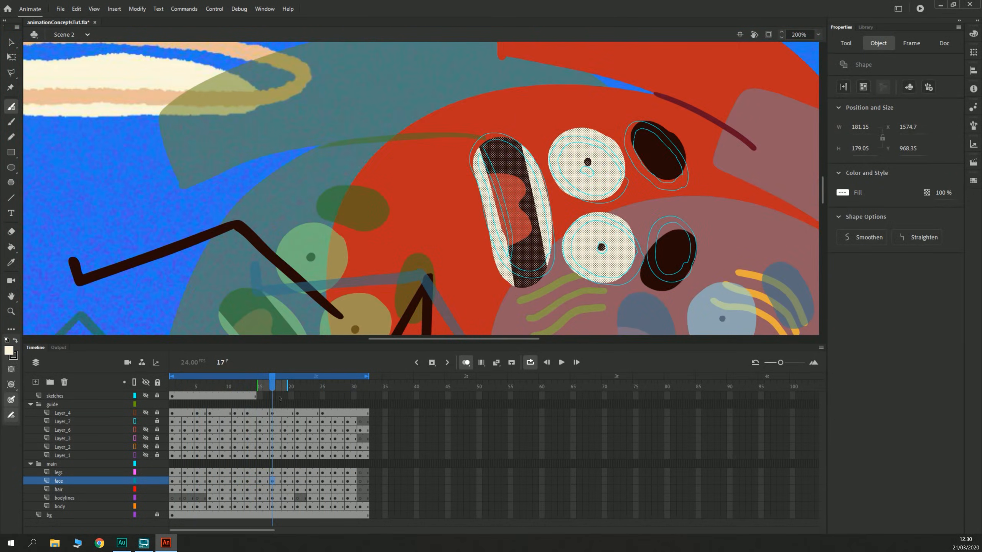
Step: Outline the U-shaped mouth on frame 23 in cream and fill it with the same colour
{"action": "left_click_drag", "start_coordinate": [486, 226], "coordinate": [253, 187]}
{"action": "left_click_drag", "start_coordinate": [417, 207], "coordinate": [365, 214]}
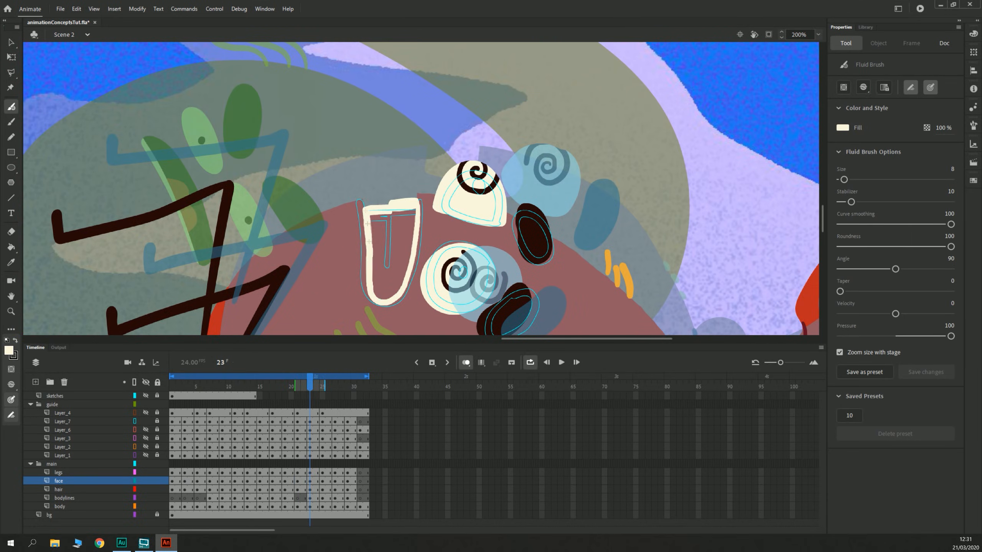
{"action": "key", "text": "k"}
{"action": "left_click", "coordinate": [390, 251]}
Step: Paint the mouth shape on frame 25 in cream, sampling the colour from the artwork
{"action": "key", "text": "period"}
{"action": "key", "text": "period"}
{"action": "key", "text": "shift+b"}
{"action": "left_click_drag", "start_coordinate": [477, 173], "coordinate": [412, 200]}
{"action": "key", "text": "i"}
{"action": "left_click", "coordinate": [432, 211]}
{"action": "key", "text": "shift+b"}
Step: Paint the cream teeth along the upper edge of the dark mouth on frame 27
{"action": "key", "text": "period"}
{"action": "key", "text": "period"}
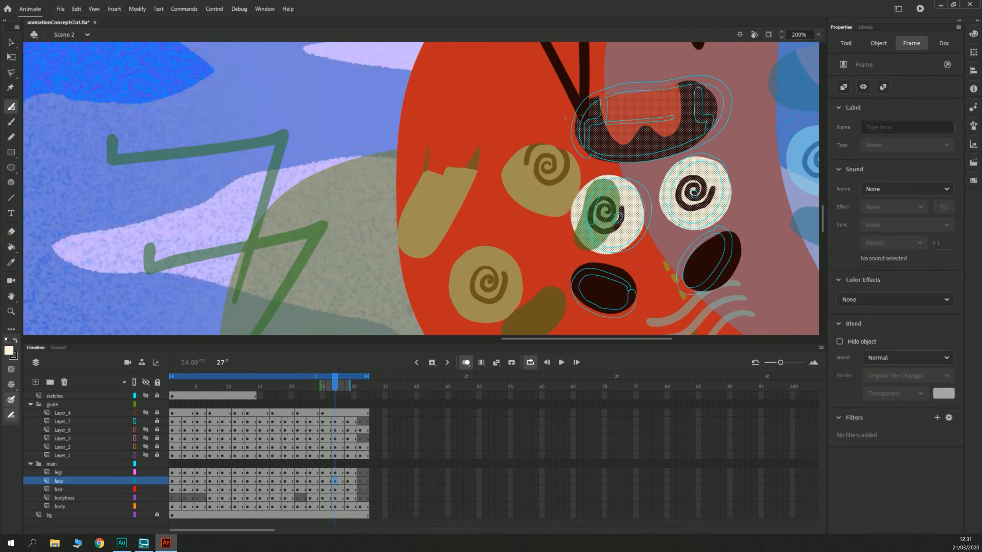
{"action": "key", "text": "v"}
{"action": "left_click", "coordinate": [634, 152]}
{"action": "key", "text": "shift+b"}
{"action": "left_click_drag", "start_coordinate": [564, 108], "coordinate": [667, 95]}
Step: Paint the cream teeth along the upper edge of the dark mouth on frame 29
{"action": "key", "text": "period"}
{"action": "key", "text": "period"}
{"action": "left_click_drag", "start_coordinate": [407, 176], "coordinate": [574, 119]}
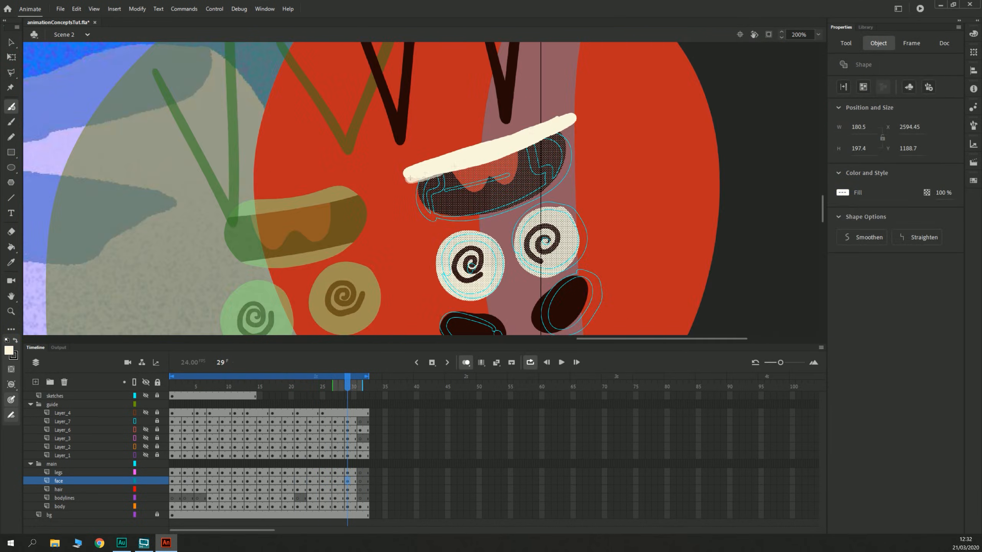
Step: Paint thin peach detail lines along the cream teeth on frame 5 with the Fluid Brush
{"action": "left_click", "coordinate": [172, 387]}
{"action": "key", "text": "v"}
{"action": "key", "text": "shift+b"}
{"action": "key", "text": "period"}
{"action": "key", "text": "period"}
{"action": "key", "text": "period"}
{"action": "key", "text": "period"}
{"action": "left_click", "coordinate": [433, 174]}
{"action": "mouse_move", "coordinate": [361, 188]}
{"action": "left_mouse_down"}
{"action": "mouse_move", "coordinate": [410, 149]}
{"action": "mouse_move", "coordinate": [478, 129]}
{"action": "left_mouse_up"}
{"action": "left_click", "coordinate": [35, 382]}
{"action": "right_click", "coordinate": [55, 395]}
{"action": "left_click", "coordinate": [88, 210]}
{"action": "left_click", "coordinate": [433, 174]}
Step: Continue the thin peach tooth lines on frame 23 and the neighbouring mouth frames of the face layer
{"action": "key", "text": "shift+b"}
{"action": "key", "text": "period"}
{"action": "key", "text": "period"}
{"action": "key", "text": "period"}
{"action": "key", "text": "period"}
{"action": "key", "text": "period"}
{"action": "key", "text": "period"}
{"action": "key", "text": "period"}
{"action": "key", "text": "period"}
{"action": "key", "text": "period"}
{"action": "key", "text": "period"}
{"action": "key", "text": "period"}
{"action": "key", "text": "period"}
{"action": "key", "text": "period"}
{"action": "key", "text": "period"}
{"action": "key", "text": "period"}
{"action": "key", "text": "period"}
{"action": "key", "text": "period"}
{"action": "key", "text": "period"}
{"action": "key", "text": "i"}
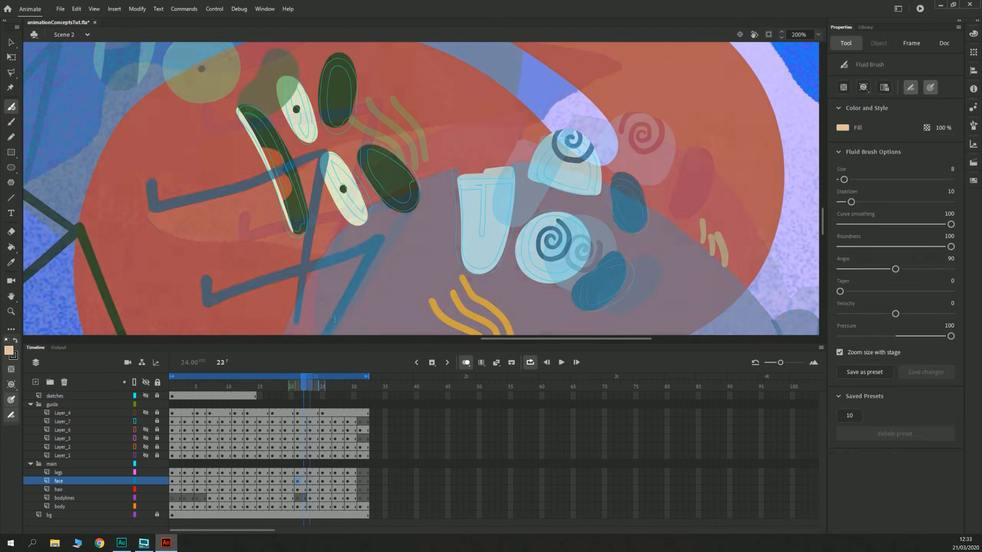
{"action": "key", "text": "period"}
{"action": "key", "text": "period"}
{"action": "left_click", "coordinate": [520, 193]}
Step: Paint salmon gums along the edge of the teeth on frame 23 and the frames up to 29
{"action": "key", "text": "comma"}
{"action": "key", "text": "comma"}
{"action": "left_click", "coordinate": [487, 219]}
{"action": "key", "text": "period"}
{"action": "key", "text": "period"}
{"action": "key", "text": "period"}
{"action": "key", "text": "period"}
{"action": "key", "text": "period"}
{"action": "key", "text": "period"}
Step: Play the whole animation from the start to review the coloured character
{"action": "key", "text": "ctrl+minus"}
{"action": "key", "text": "ctrl+minus"}
{"action": "key", "text": "ctrl+minus"}
{"action": "left_click", "coordinate": [173, 395]}
{"action": "left_click_drag", "start_coordinate": [229, 177], "coordinate": [223, 202]}
{"action": "key", "text": "Return"}
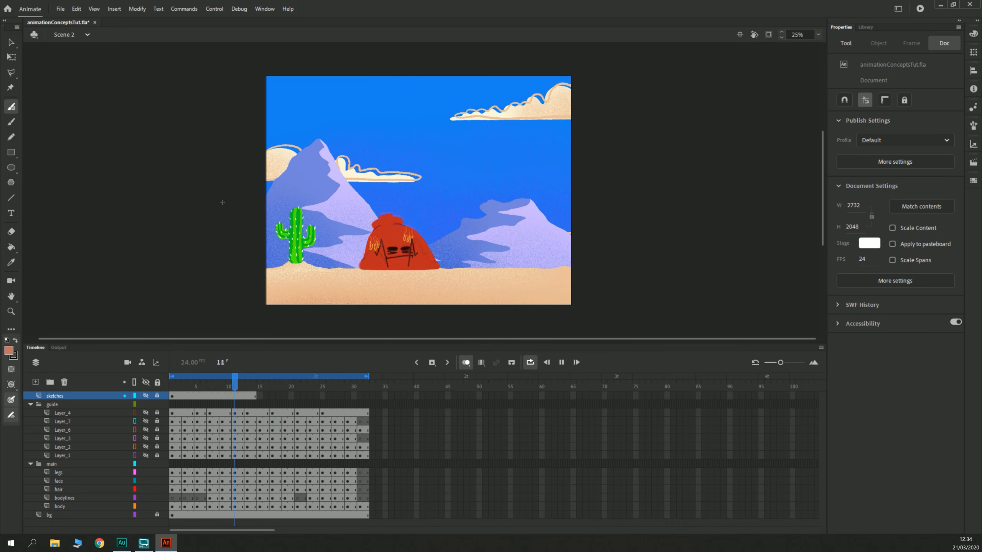
{"action": "key", "text": "ctrl+equal"}
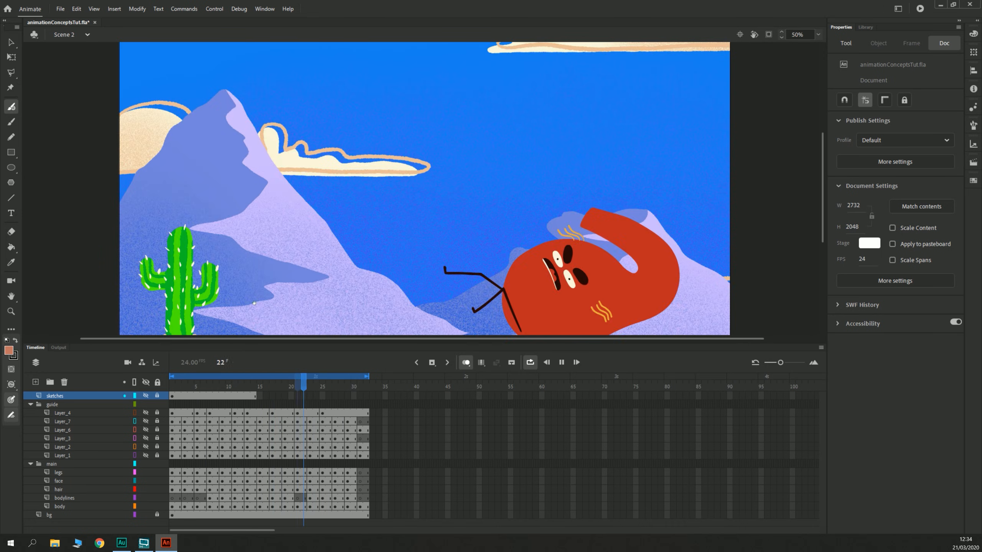
Step: Examine the teeth and gums up close on frames 5 and 23
{"action": "left_click", "coordinate": [223, 395]}
{"action": "left_click_drag", "start_coordinate": [190, 387], "coordinate": [197, 387]}
{"action": "key", "text": "ctrl+equal"}
{"action": "key", "text": "ctrl+equal"}
{"action": "mouse_move", "coordinate": [162, 219]}
{"action": "left_mouse_down"}
{"action": "mouse_move", "coordinate": [320, 190]}
{"action": "mouse_move", "coordinate": [277, 254]}
{"action": "left_mouse_up"}
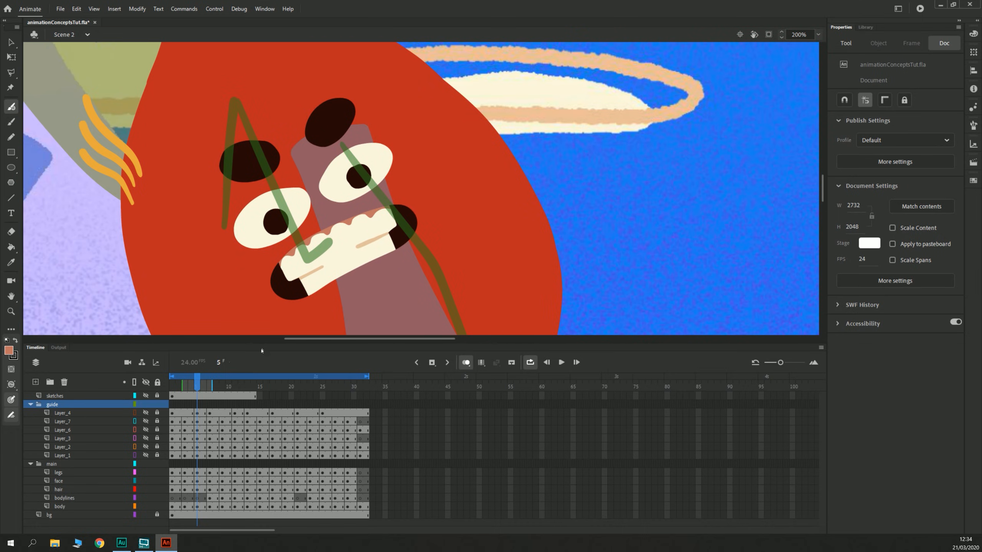
{"action": "left_click_drag", "start_coordinate": [200, 384], "coordinate": [311, 383]}
{"action": "left_click_drag", "start_coordinate": [510, 280], "coordinate": [208, 144]}
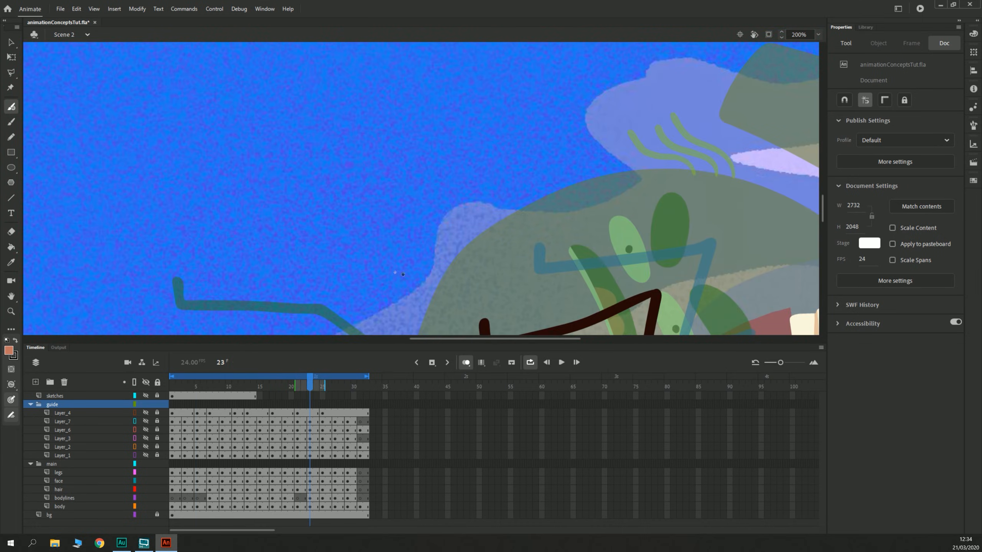
{"action": "left_click_drag", "start_coordinate": [401, 274], "coordinate": [174, 144]}
{"action": "scroll", "coordinate": [326, 273], "scroll_direction": "right", "scroll_amount": 3}
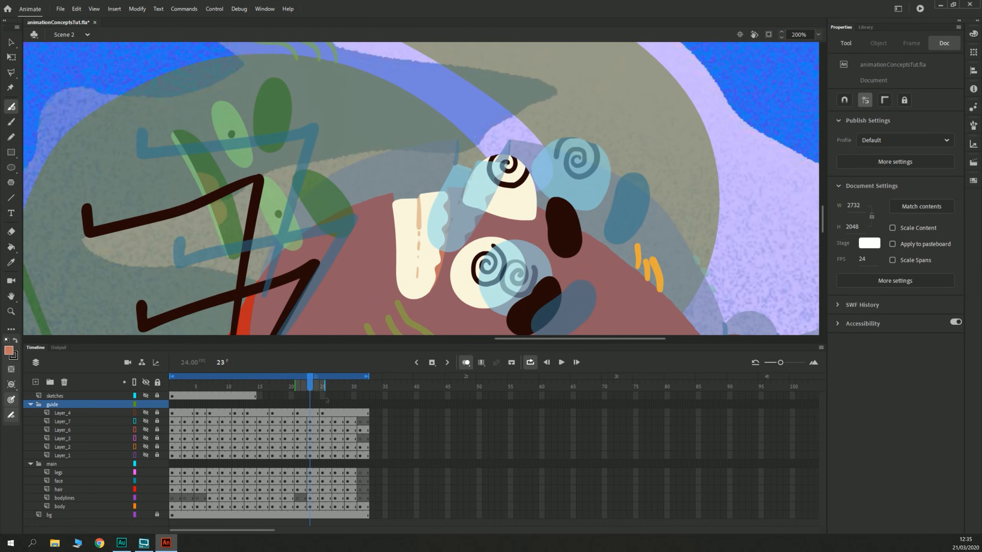
{"action": "key", "text": "ctrl+minus"}
{"action": "key", "text": "ctrl+minus"}
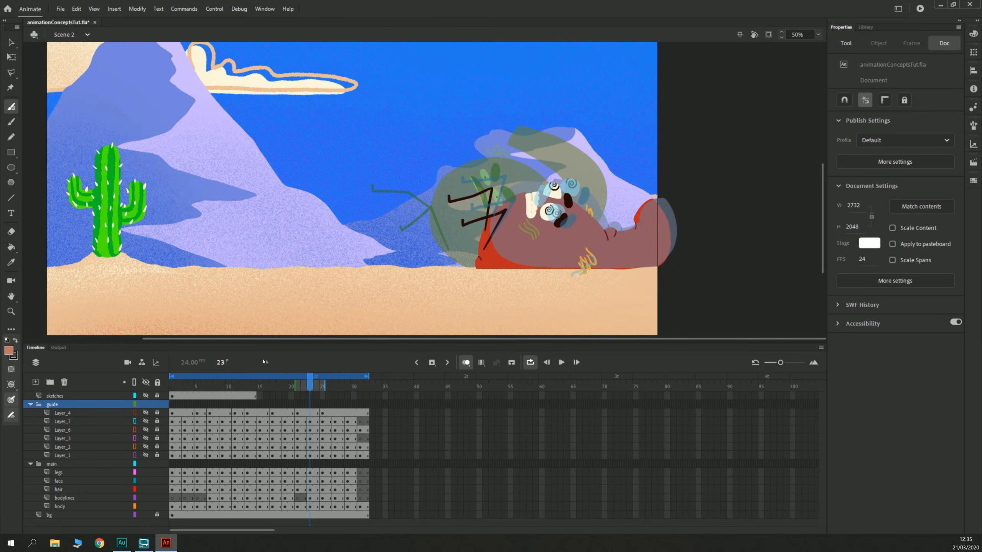
Step: Turn off onion skinning and play the animation with the full stage in view
{"action": "left_click", "coordinate": [465, 362]}
{"action": "key", "text": "ctrl+minus"}
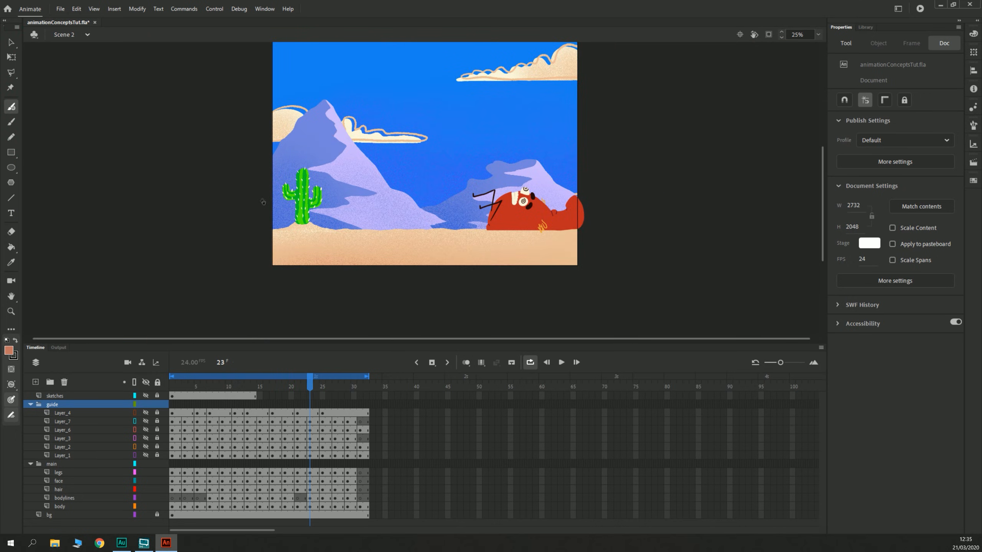
{"action": "key", "text": "Return"}
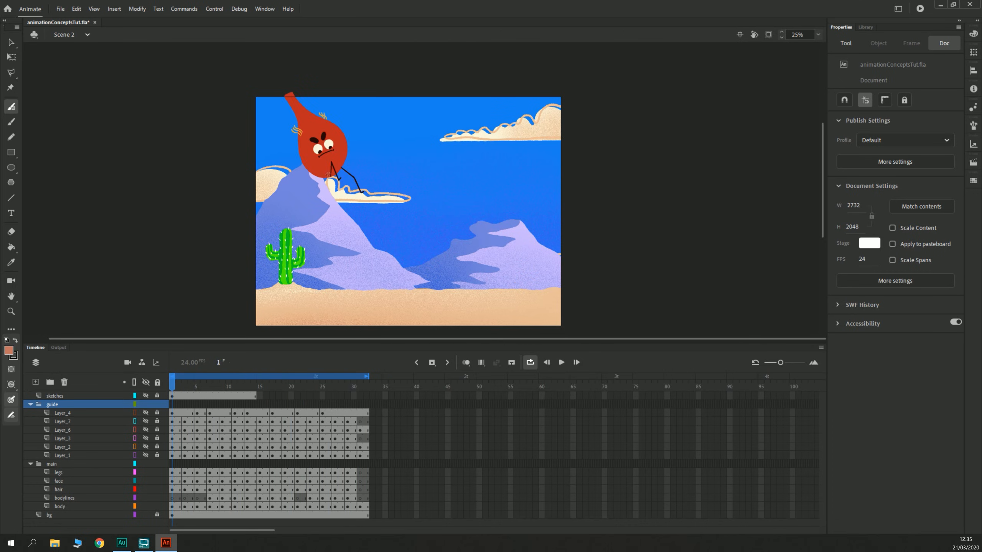
Step: Add a camera zoomed to 148% on frame 1 and 102% on a keyframe at frame 32
{"action": "key", "text": "c"}
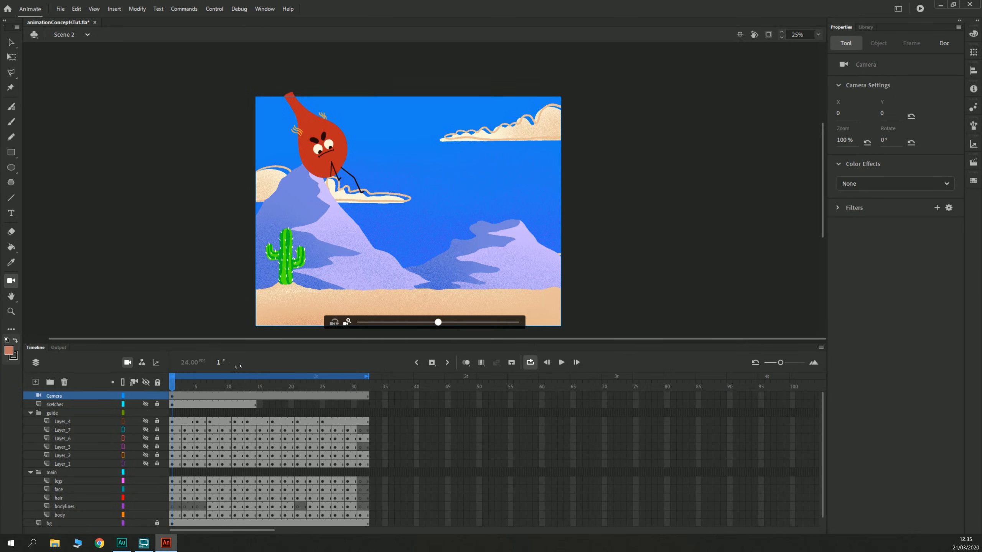
{"action": "left_click_drag", "start_coordinate": [437, 322], "coordinate": [485, 322]}
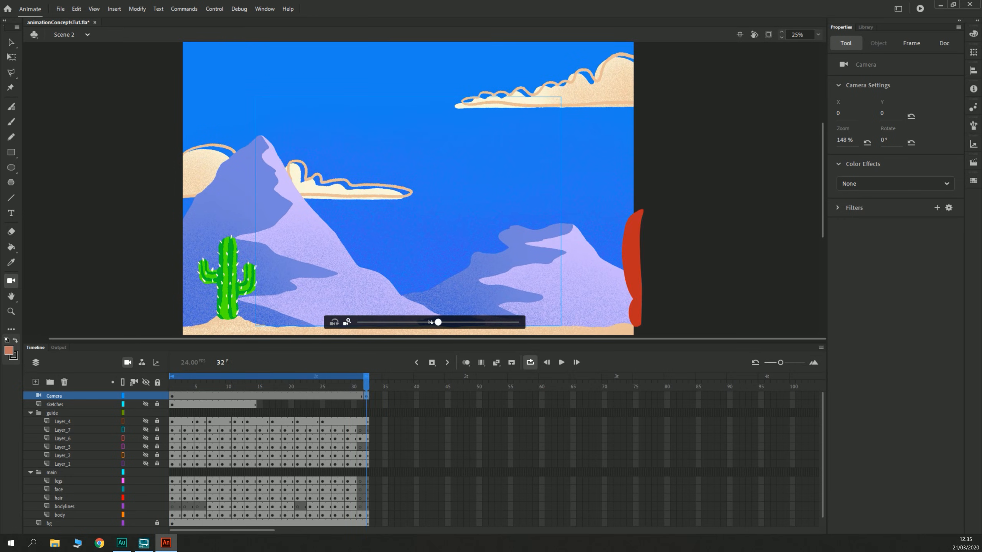
{"action": "left_click_drag", "start_coordinate": [438, 322], "coordinate": [401, 322]}
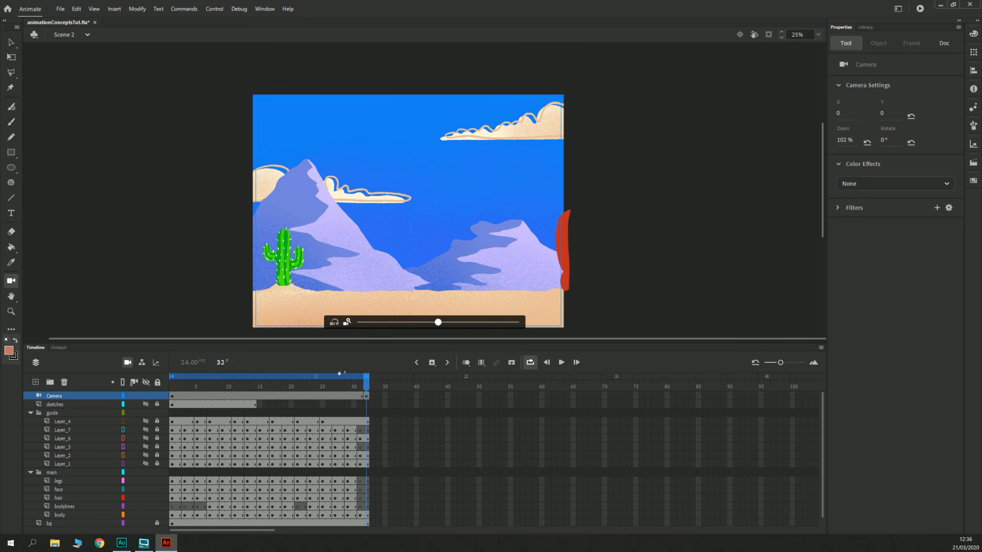
Step: Create a classic tween between the two camera keyframes and play back the zoom
{"action": "left_click_drag", "start_coordinate": [341, 386], "coordinate": [272, 386]}
{"action": "right_click", "coordinate": [272, 395]}
{"action": "left_click", "coordinate": [291, 135]}
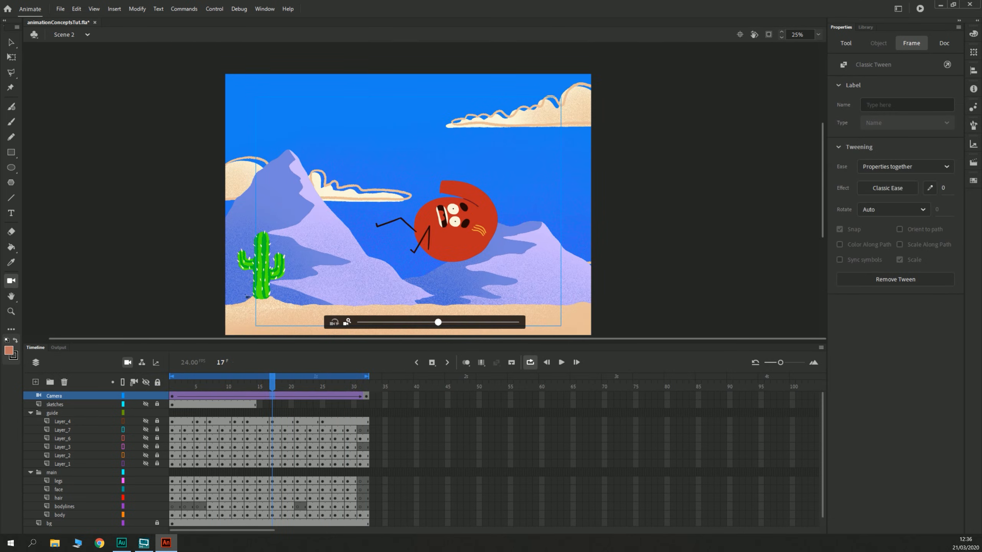
{"action": "key", "text": "Return"}
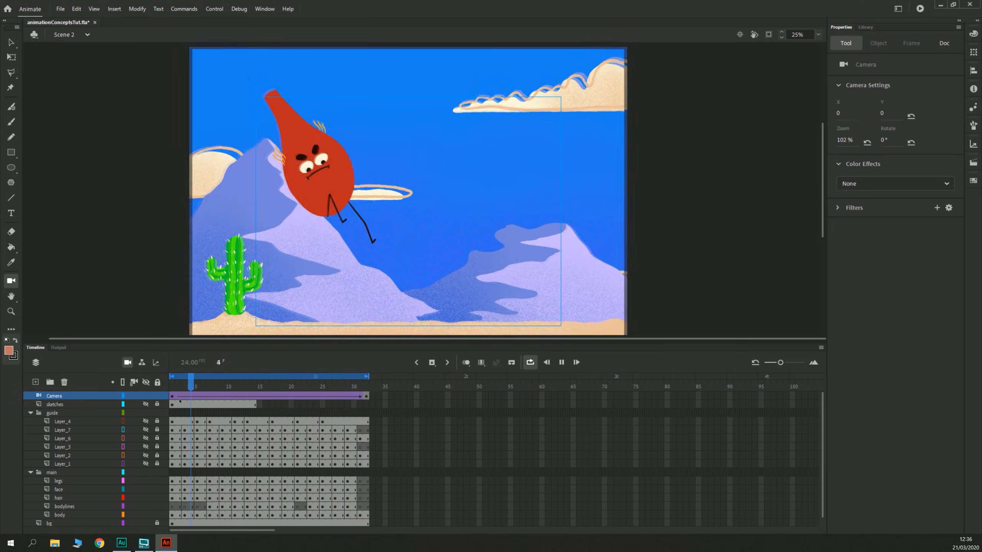
Step: Apply a Quint Ease-Out to the camera tween and play the animation
{"action": "left_click", "coordinate": [184, 396]}
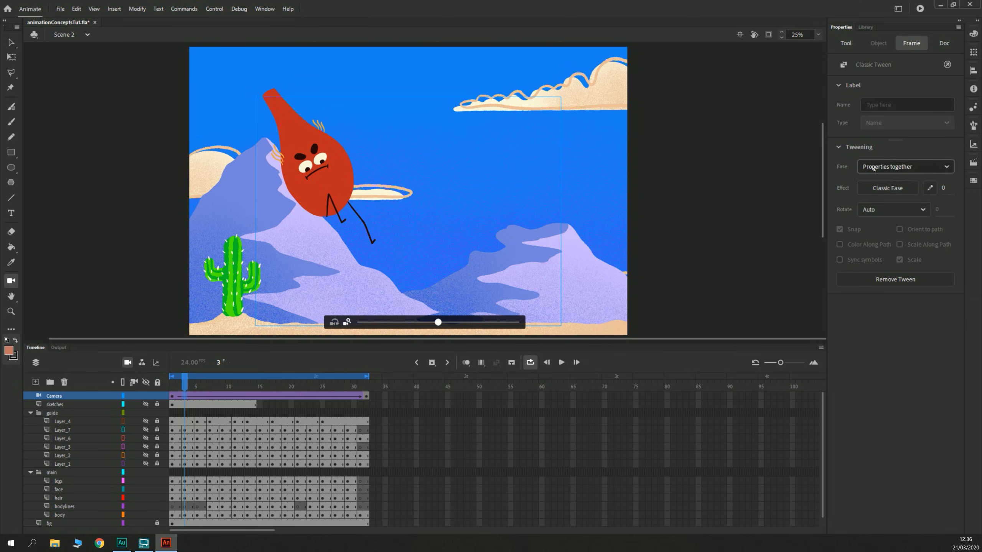
{"action": "left_click", "coordinate": [868, 189]}
{"action": "left_click", "coordinate": [675, 252]}
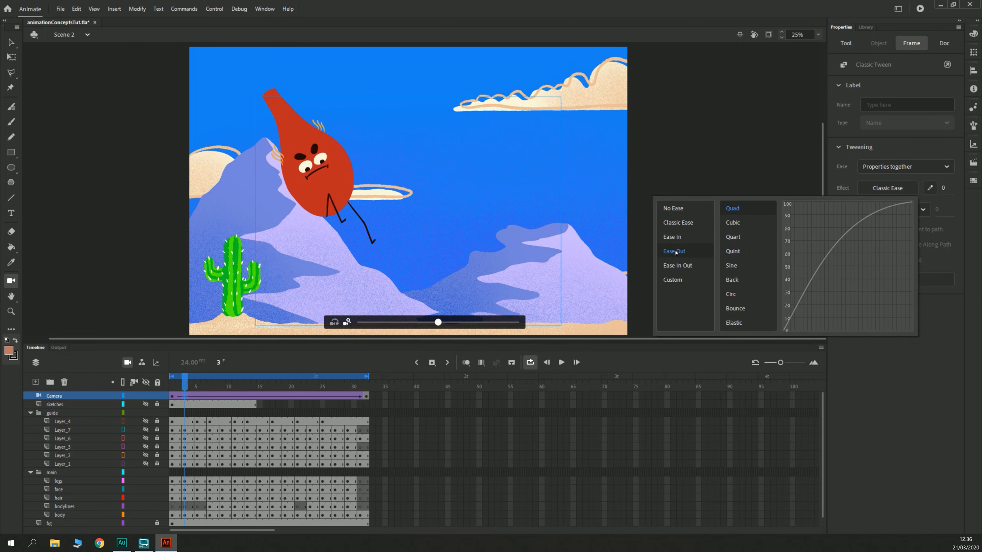
{"action": "double_click", "coordinate": [732, 251]}
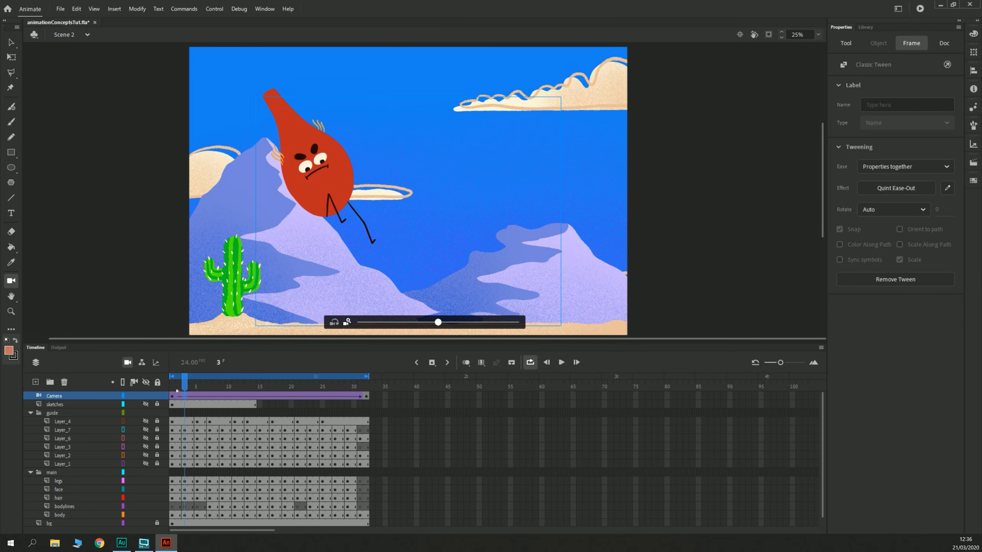
{"action": "key", "text": "Return"}
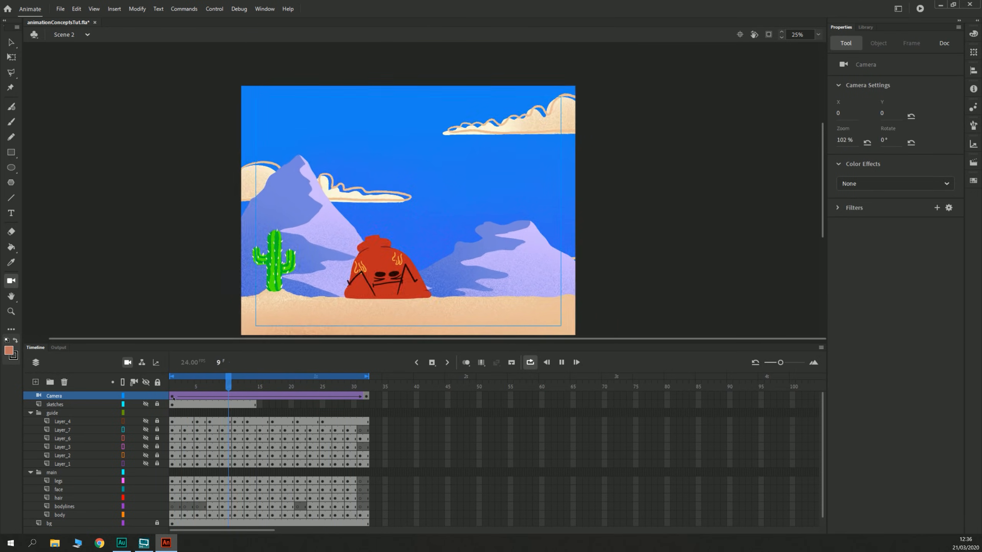
Step: Save the document and test the finished movie
{"action": "key", "text": "ctrl+s"}
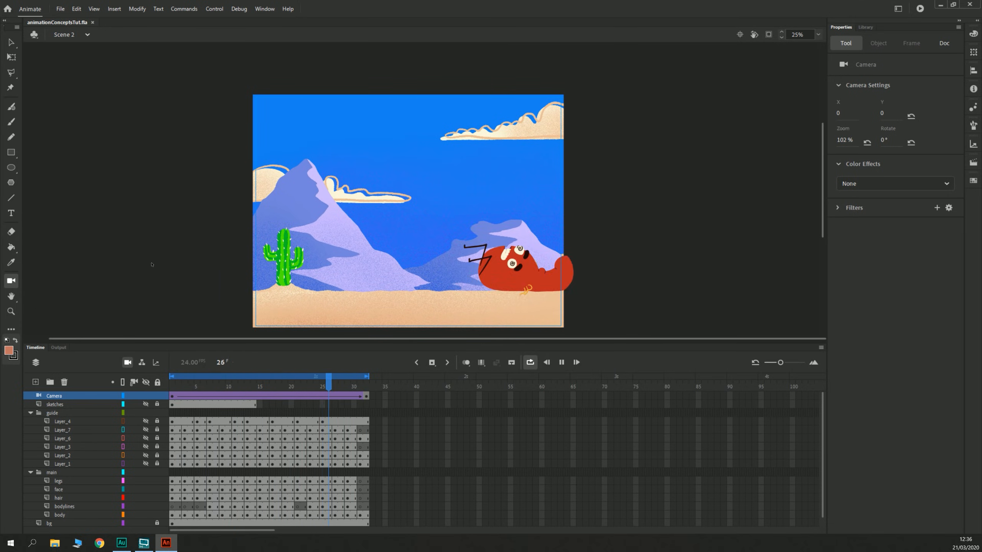
{"action": "key", "text": "ctrl+Return"}
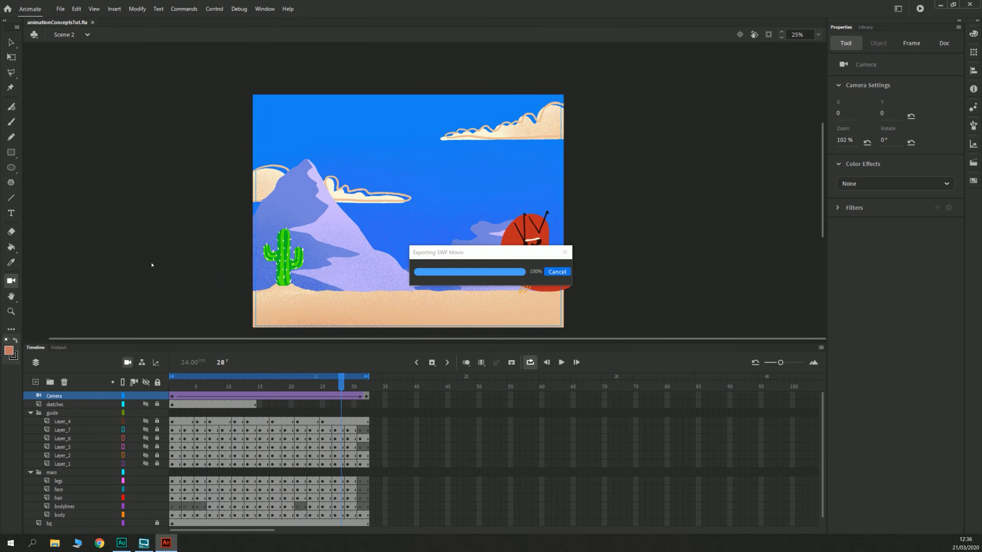